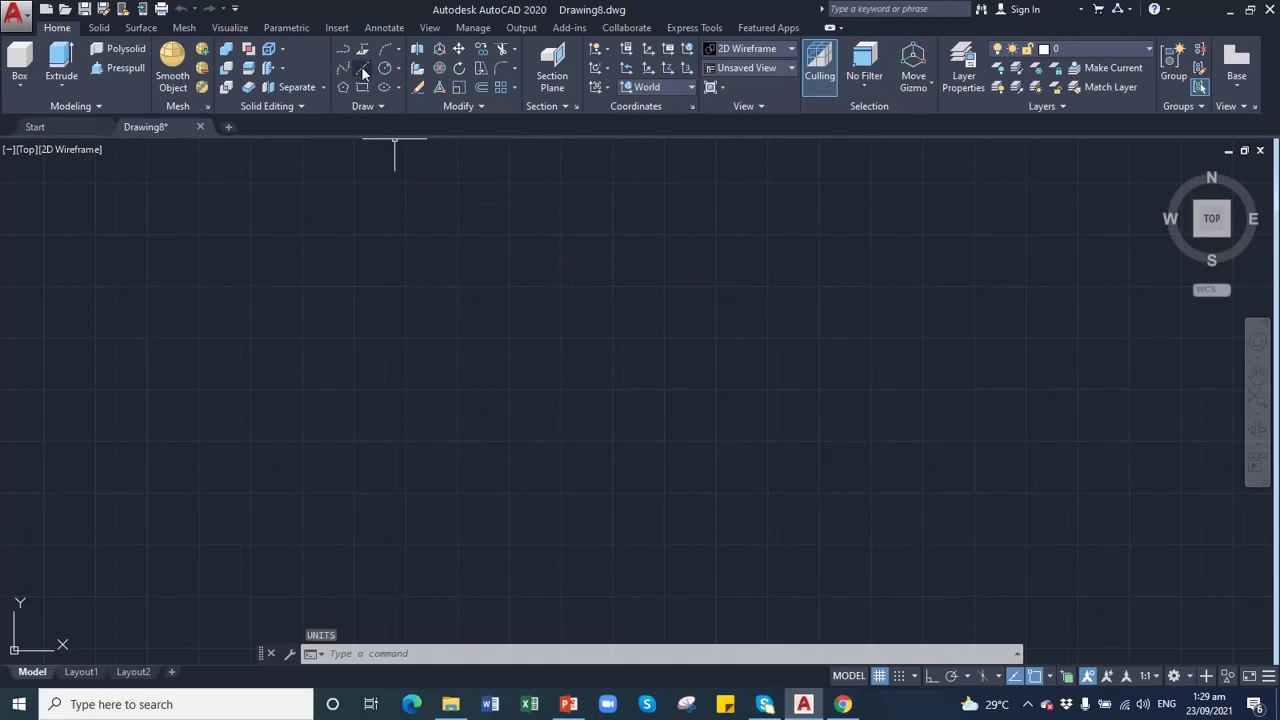
- Draw a 4' horizontal line in the lower part of the drawing with Ortho mode turned on
click(363, 70)
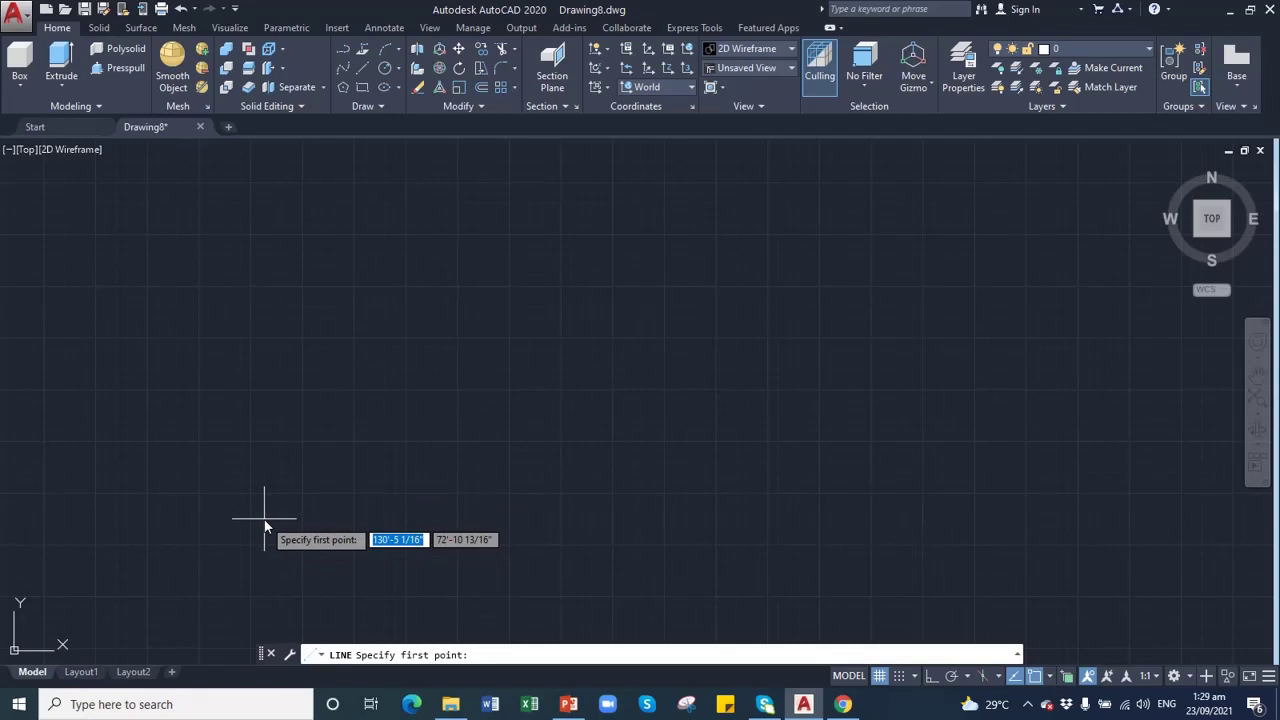
click(200, 544)
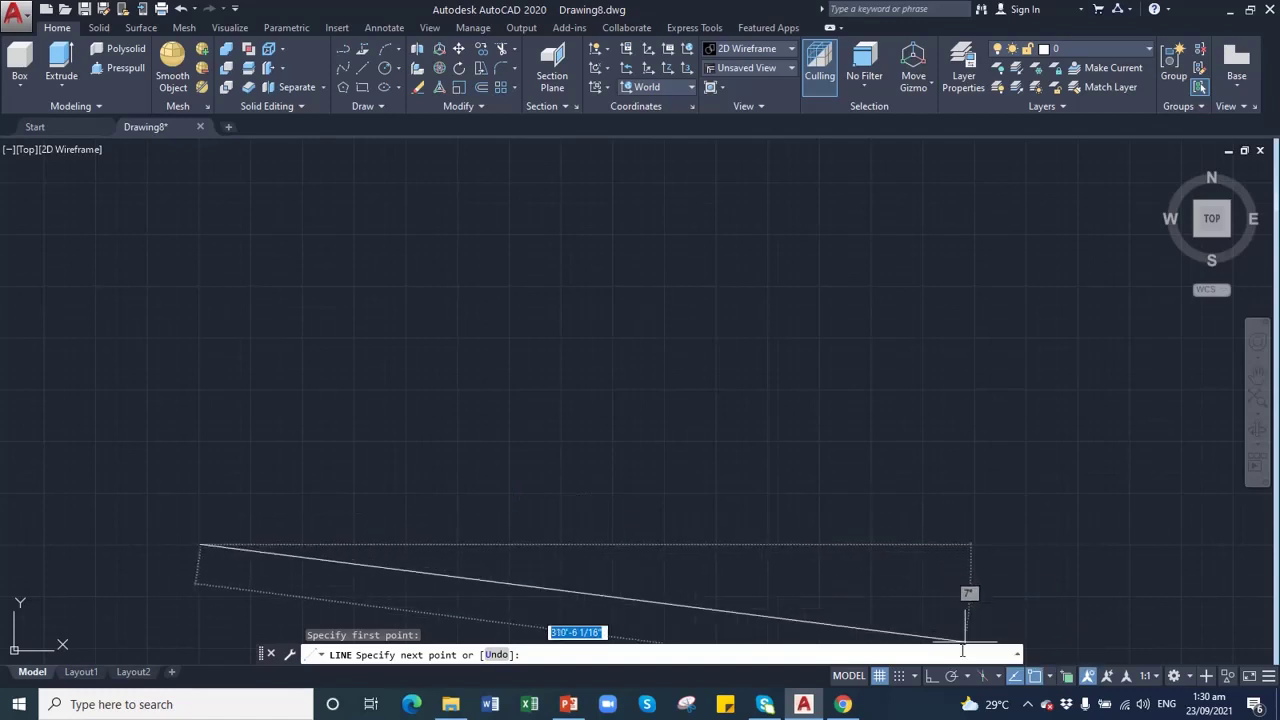
click(932, 677)
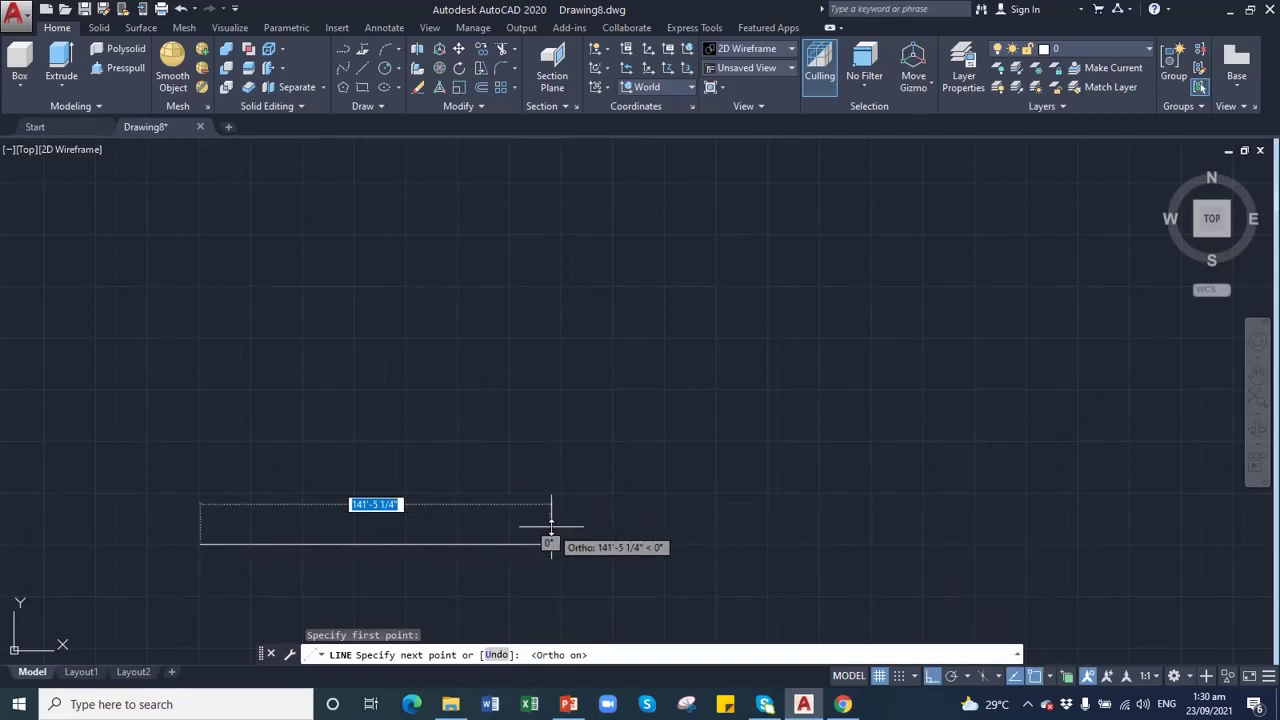
text(4)
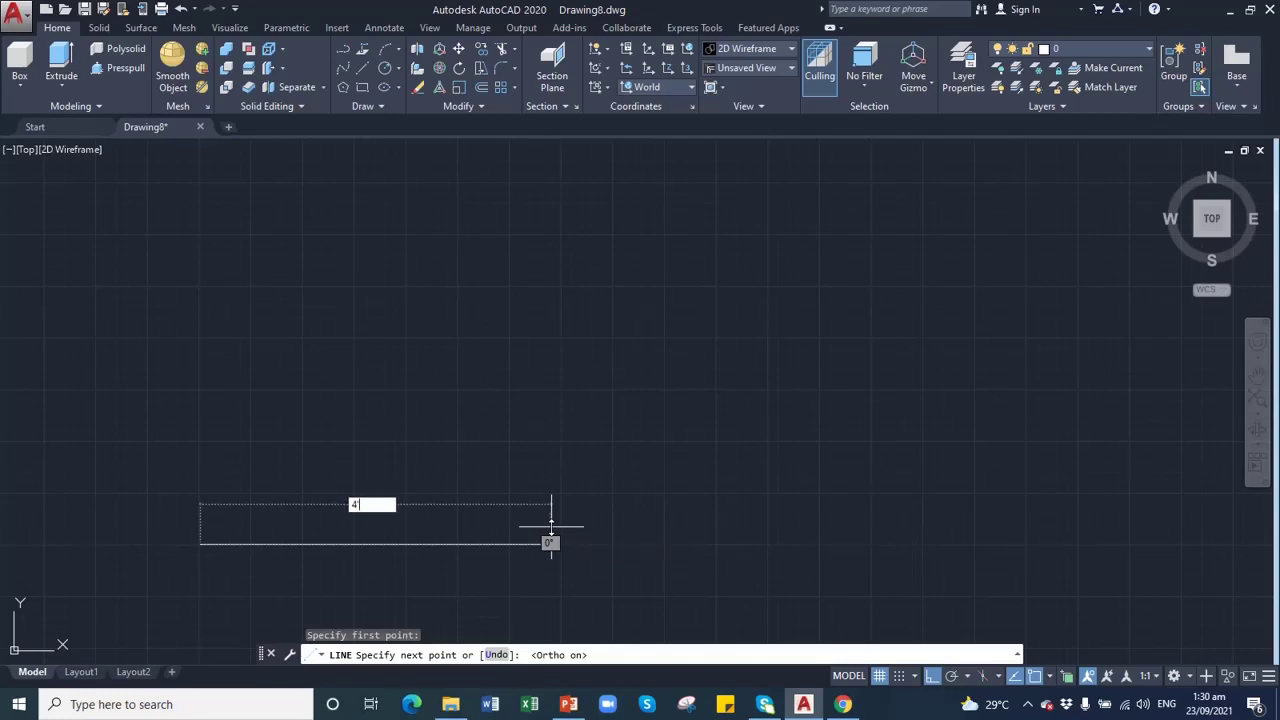
key(Return)
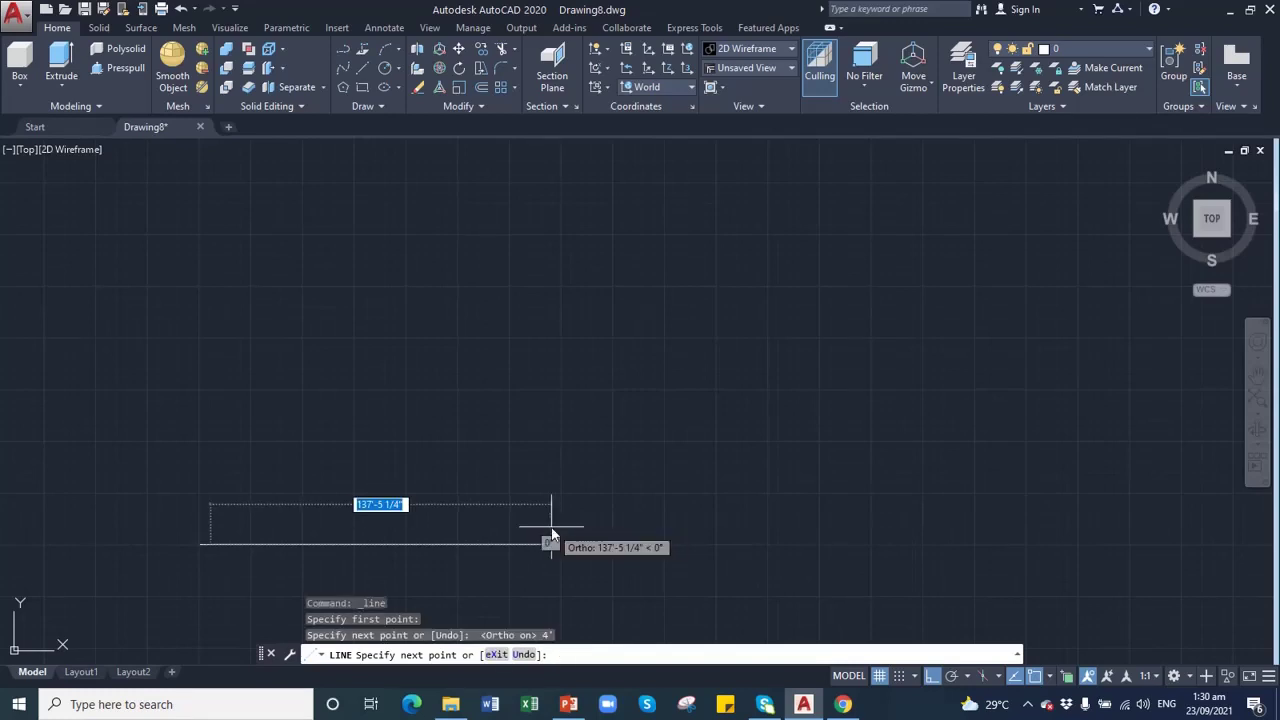
key(Return)
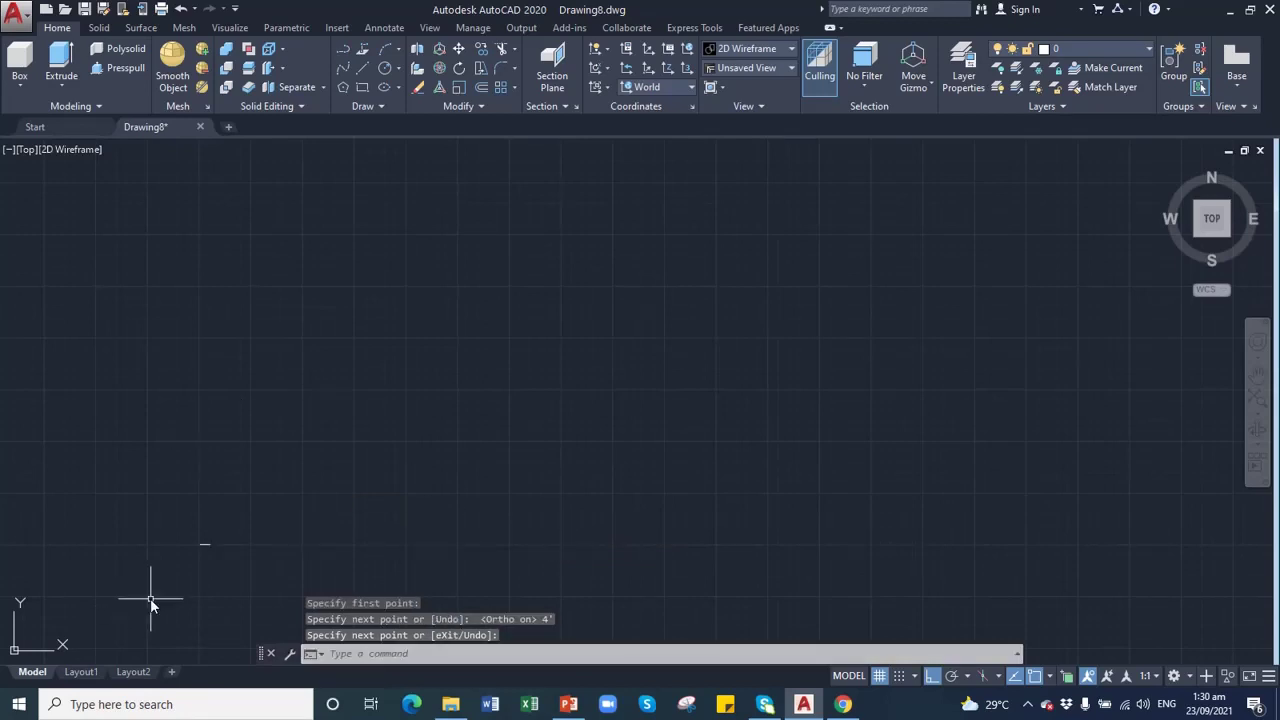
- Enlarge the view around the short horizontal line, leaving free drawing space above it
scroll(345, 505, down, 5)
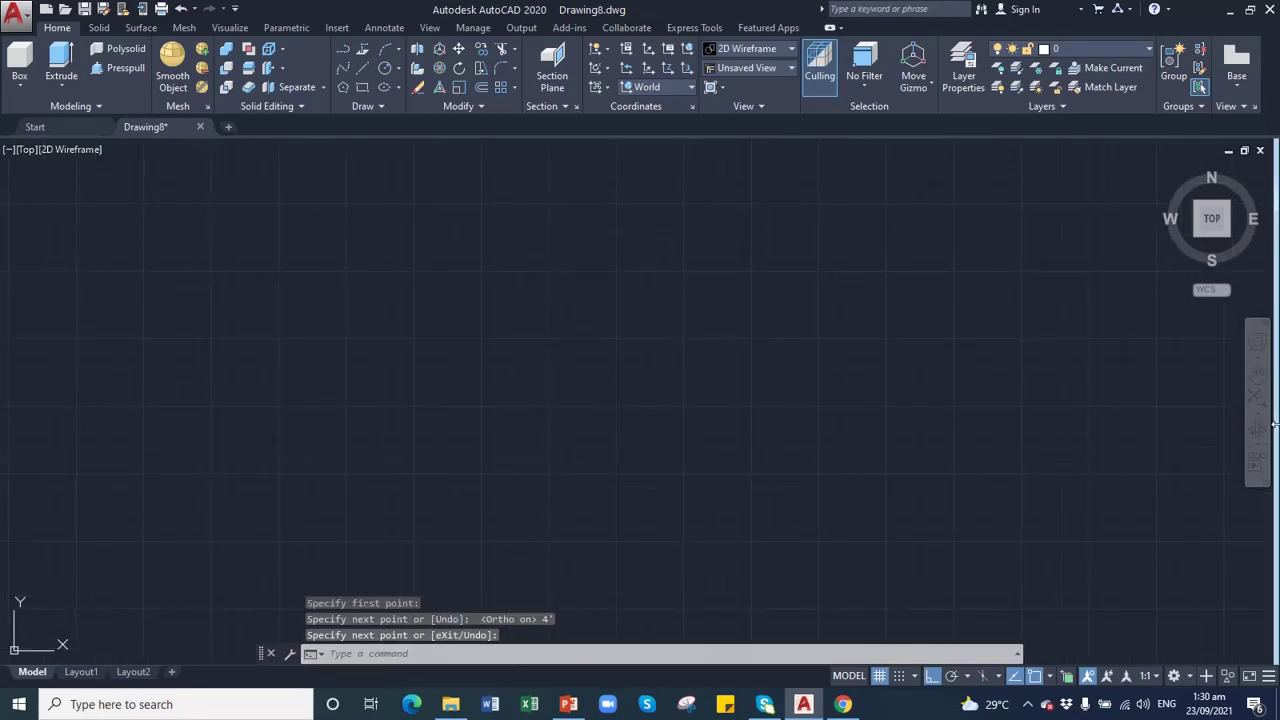
click(1257, 374)
drag(496, 396, 854, 349)
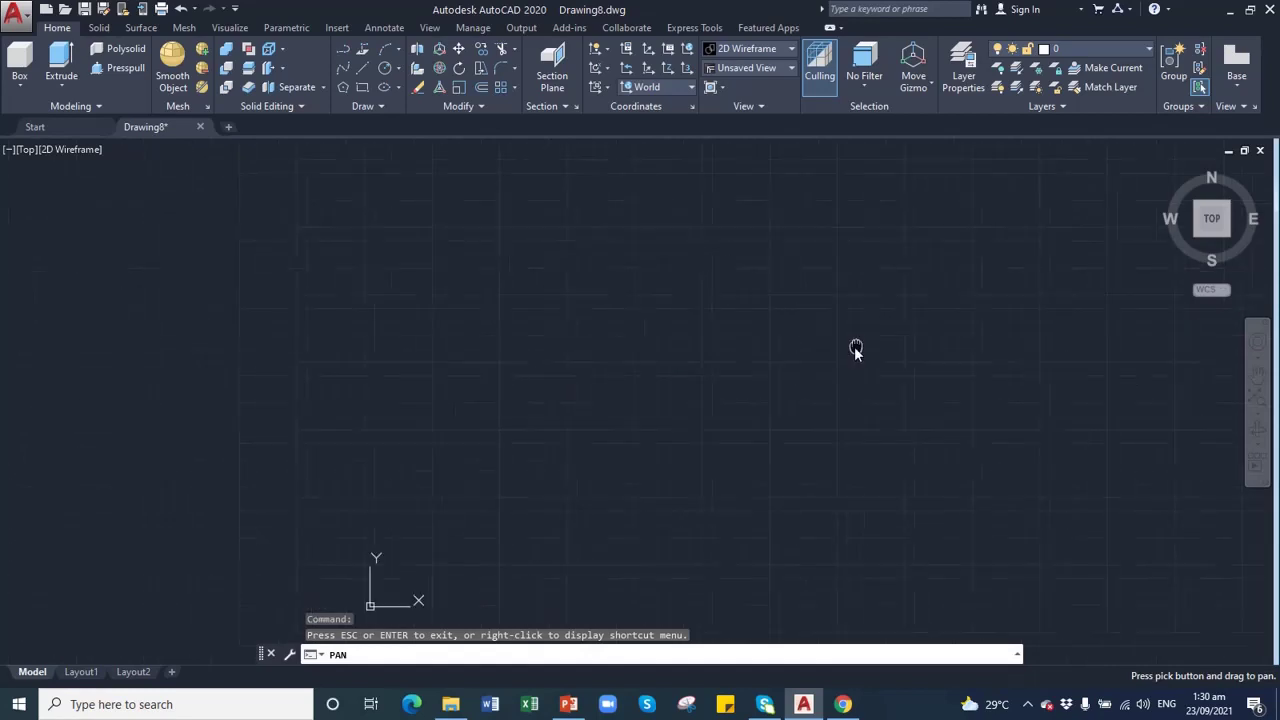
drag(506, 467, 546, 486)
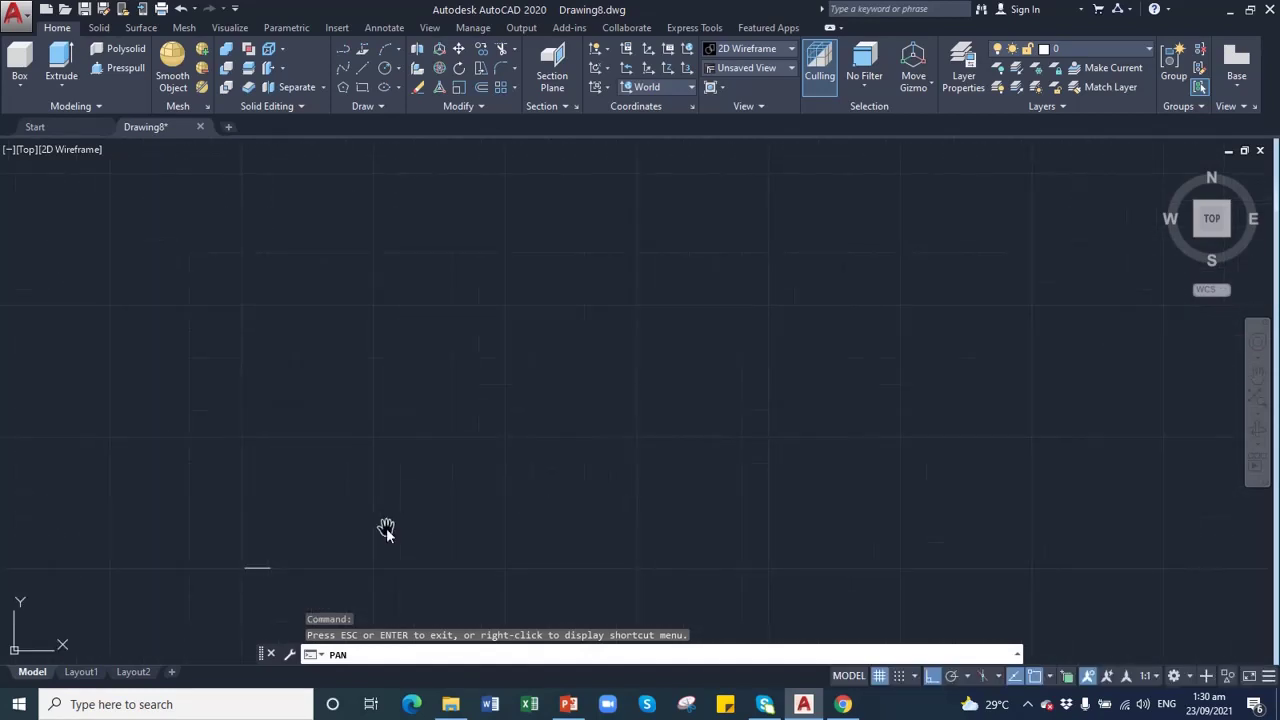
mouse_move(386, 529)
mouse_down()
mouse_move(529, 467)
mouse_move(654, 477)
mouse_move(709, 403)
mouse_up()
scroll(529, 467, up, 3)
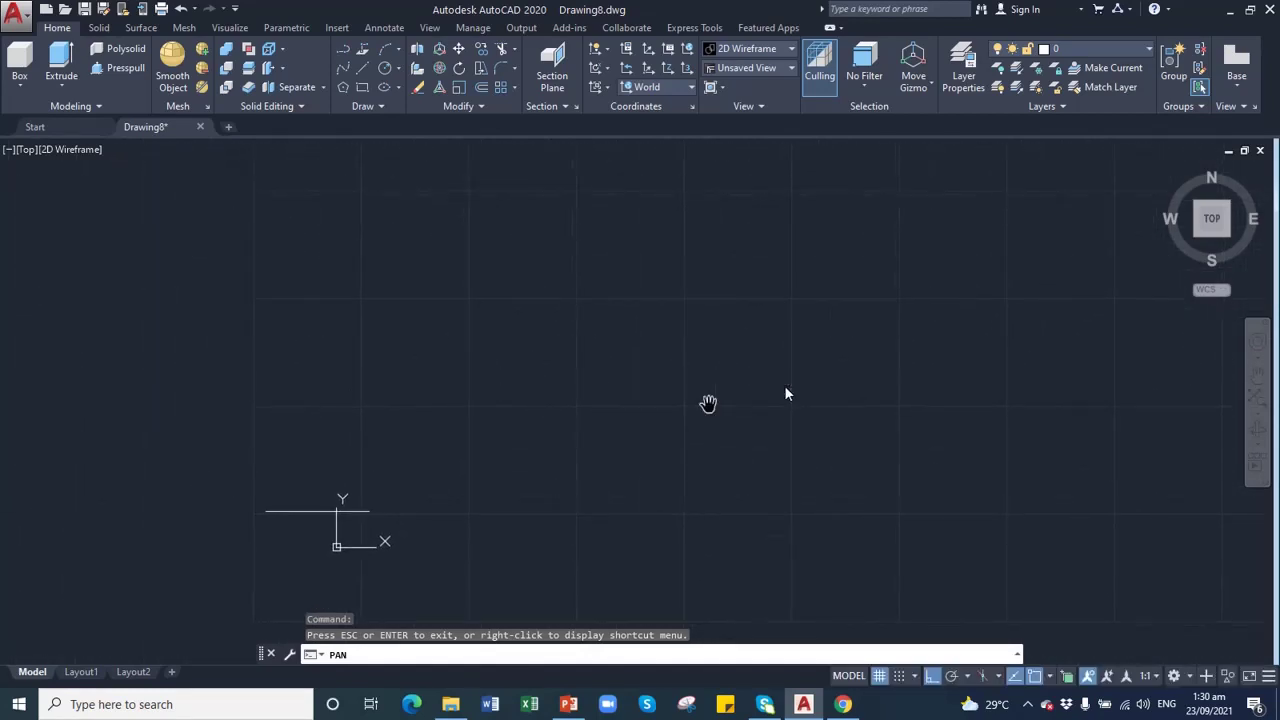
drag(452, 490, 555, 494)
scroll(494, 462, up, 4)
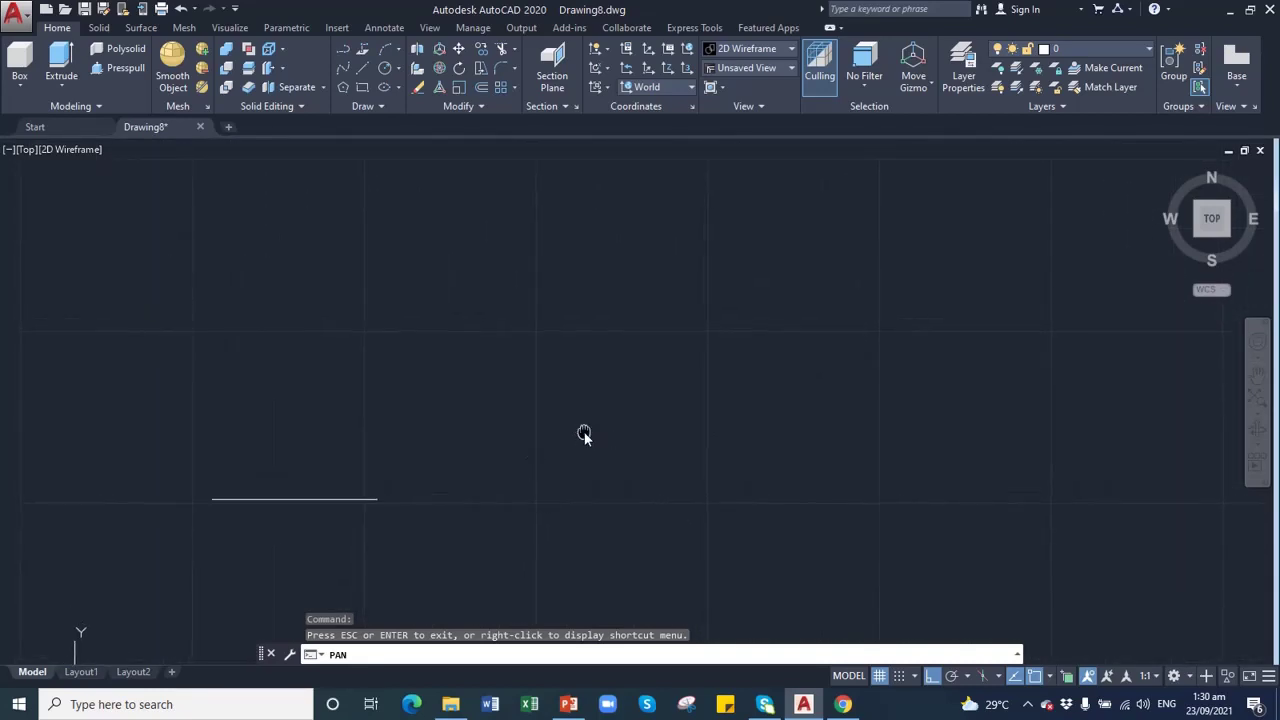
drag(583, 434, 602, 469)
key(Escape)
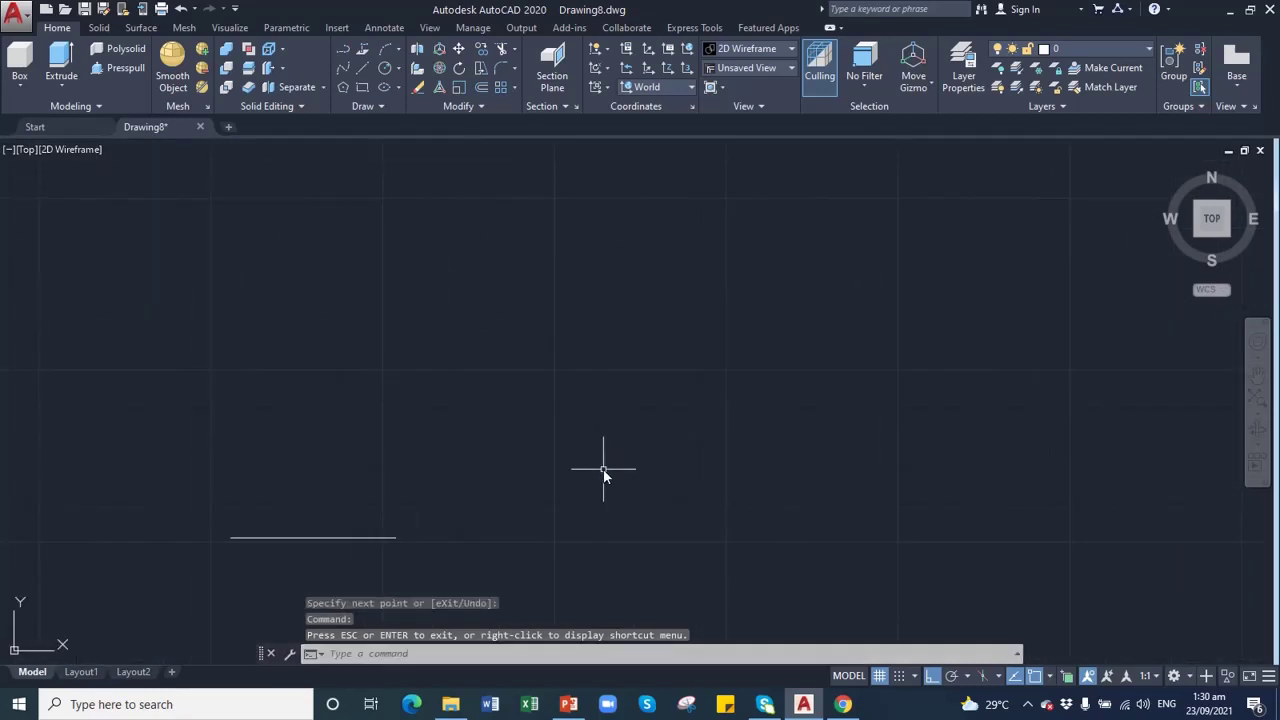
key(Return)
key(Escape)
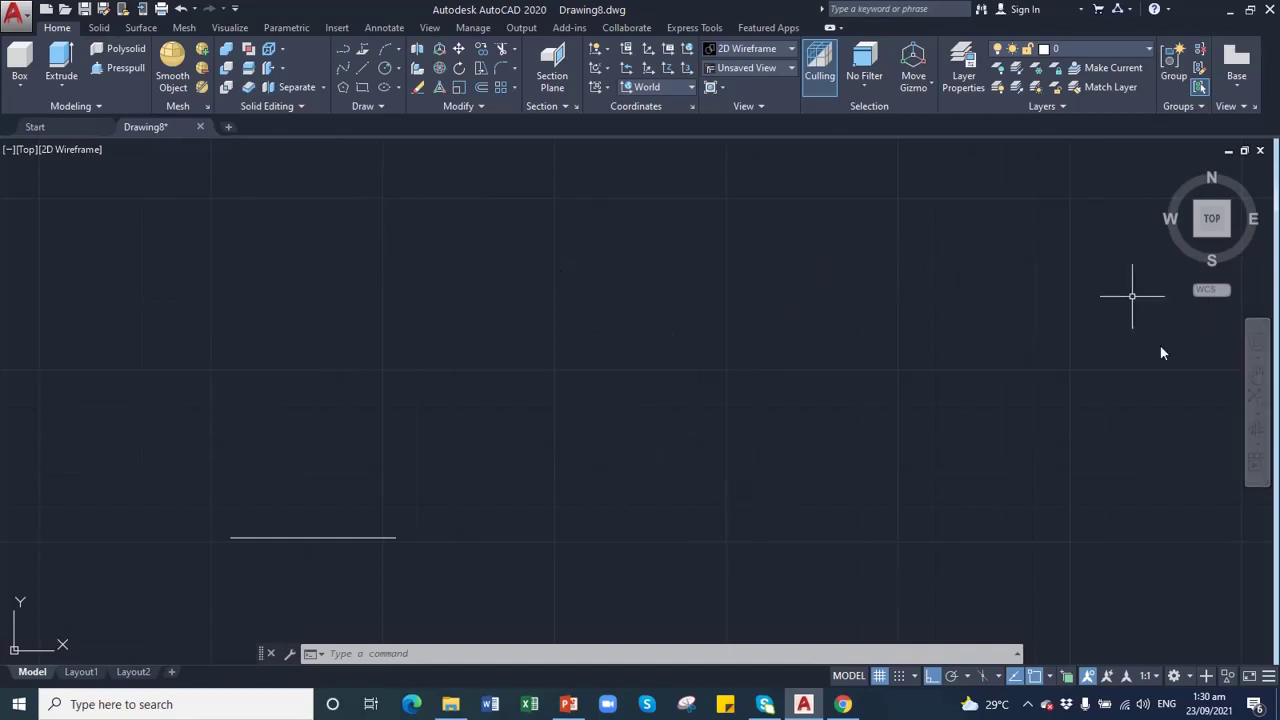
click(1257, 378)
drag(1060, 353, 1175, 351)
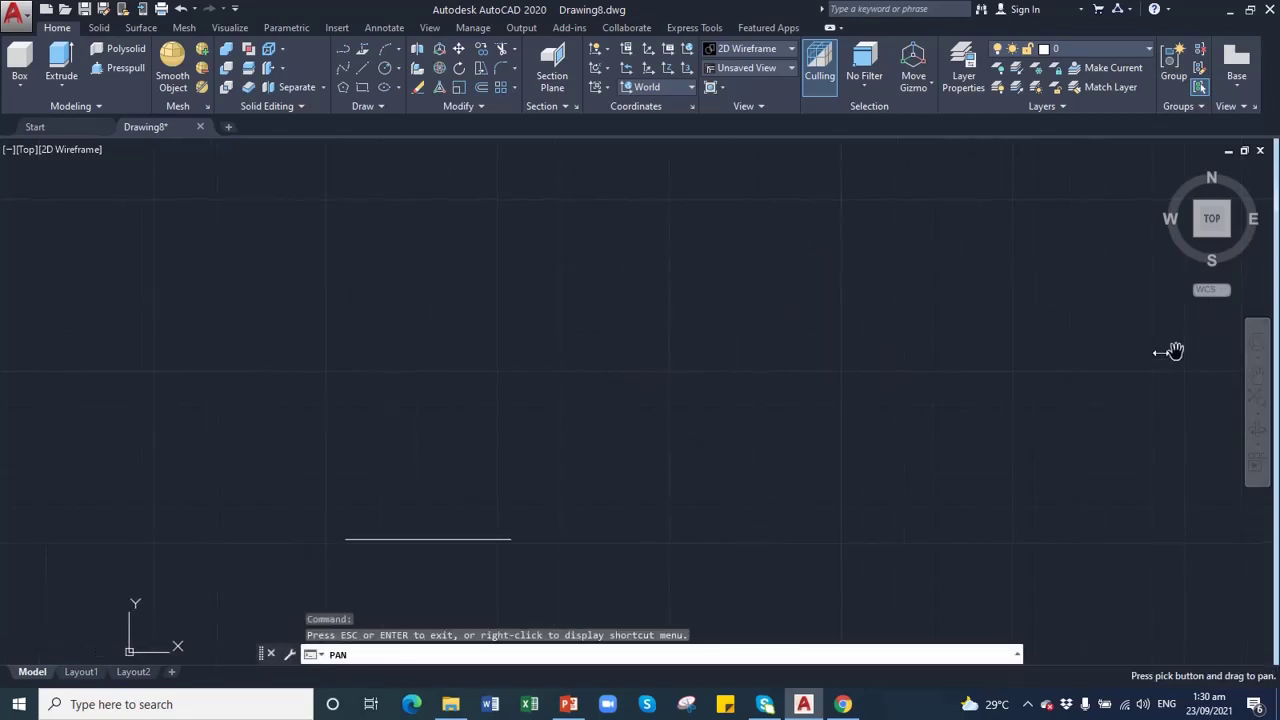
key(Escape)
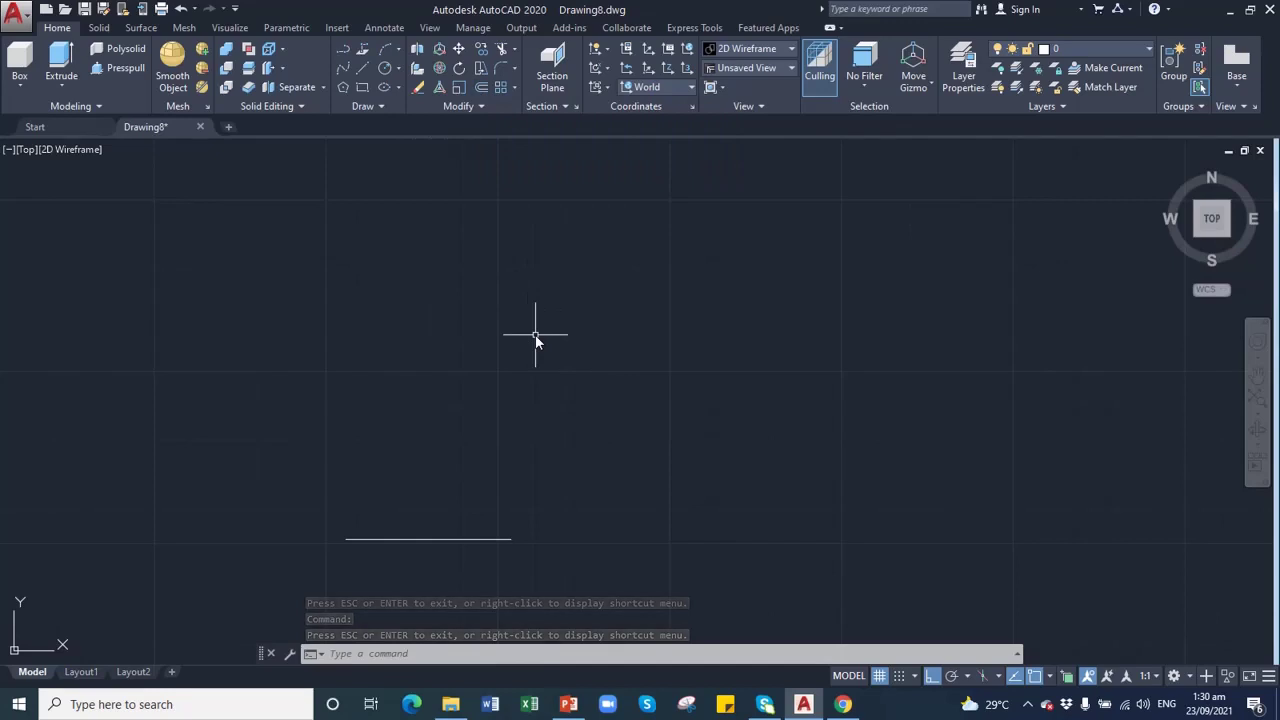
- Offset the 4' line upward by 10" five times in succession, each time from the newest line, to form the stair treads
text(o)
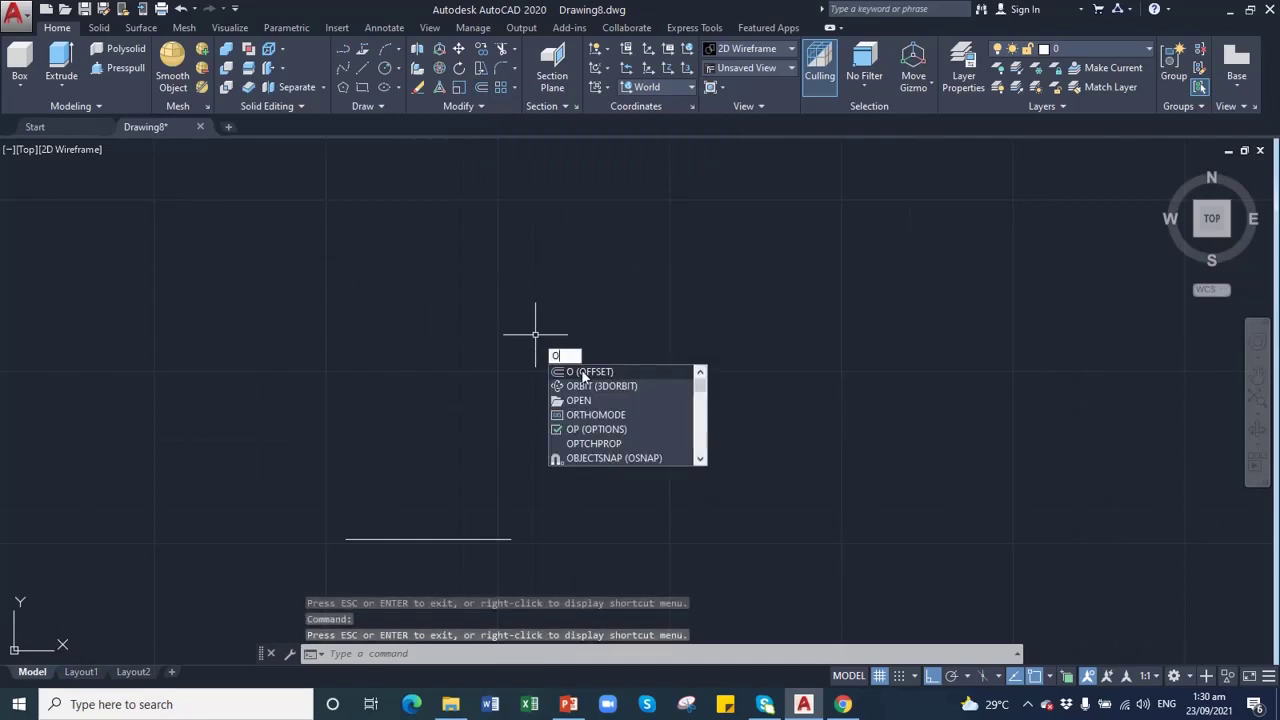
click(584, 373)
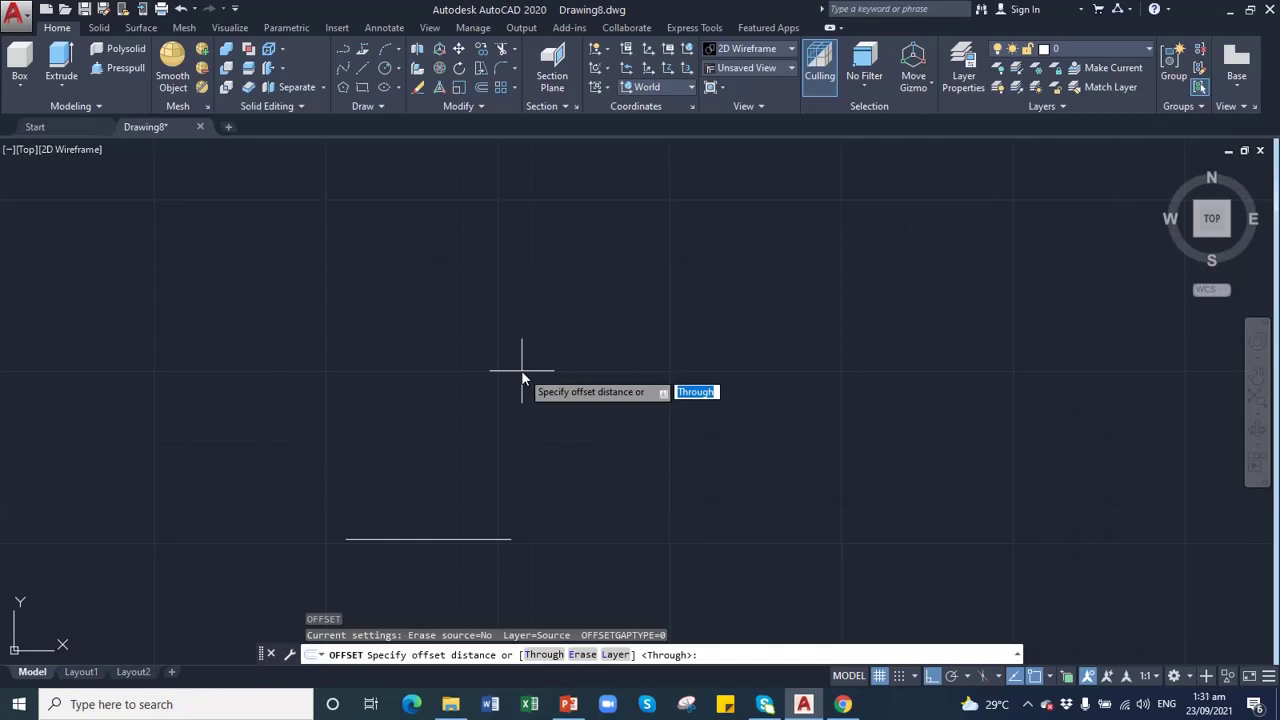
text(10)
key(Return)
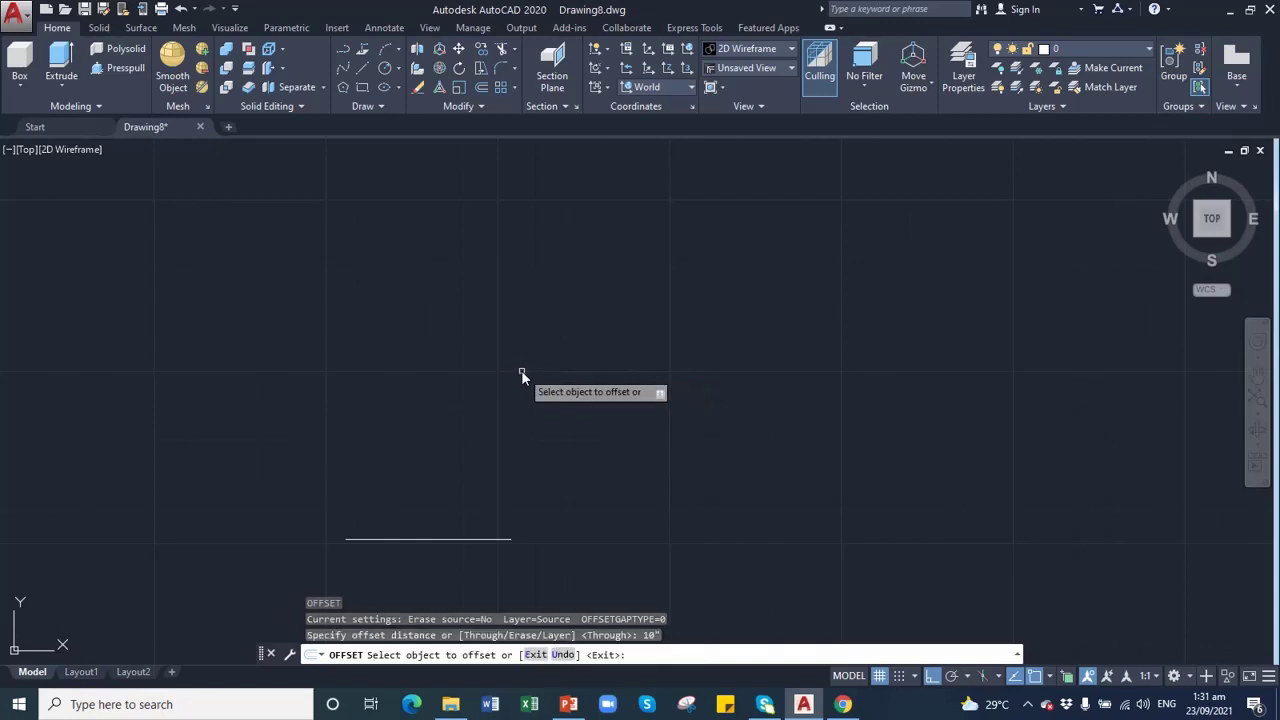
click(433, 537)
click(438, 402)
click(431, 504)
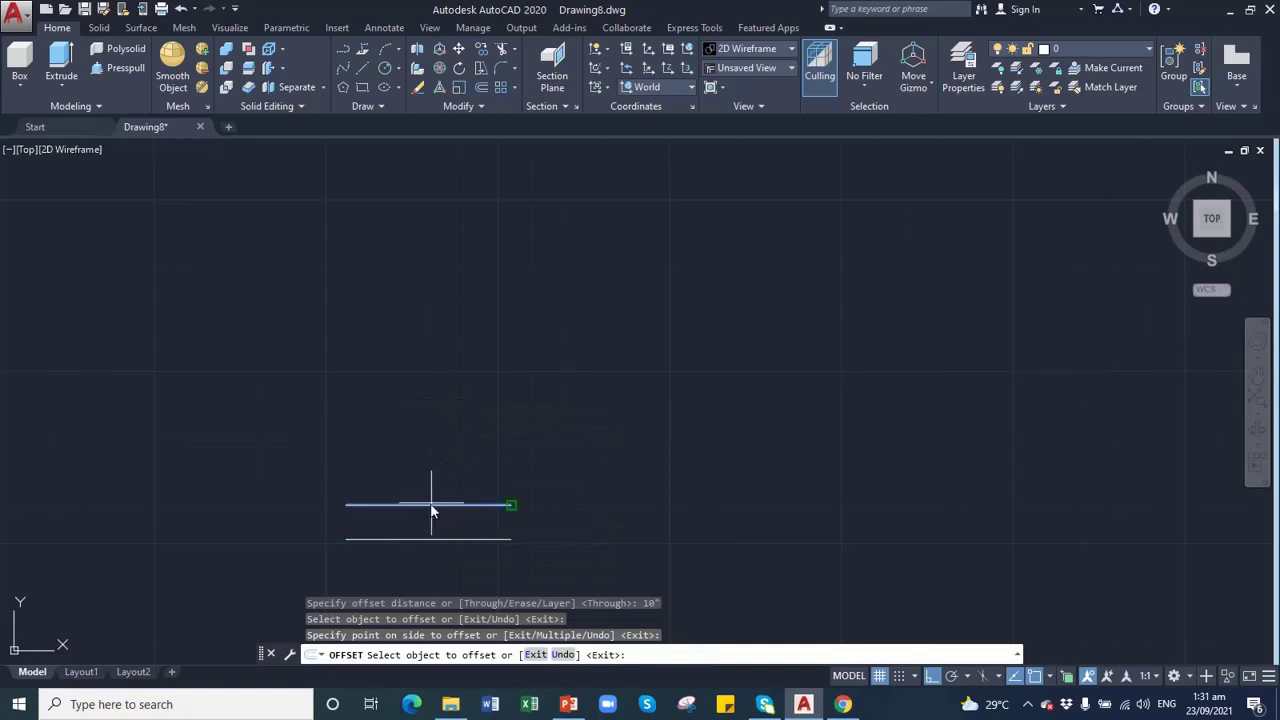
click(438, 414)
click(438, 468)
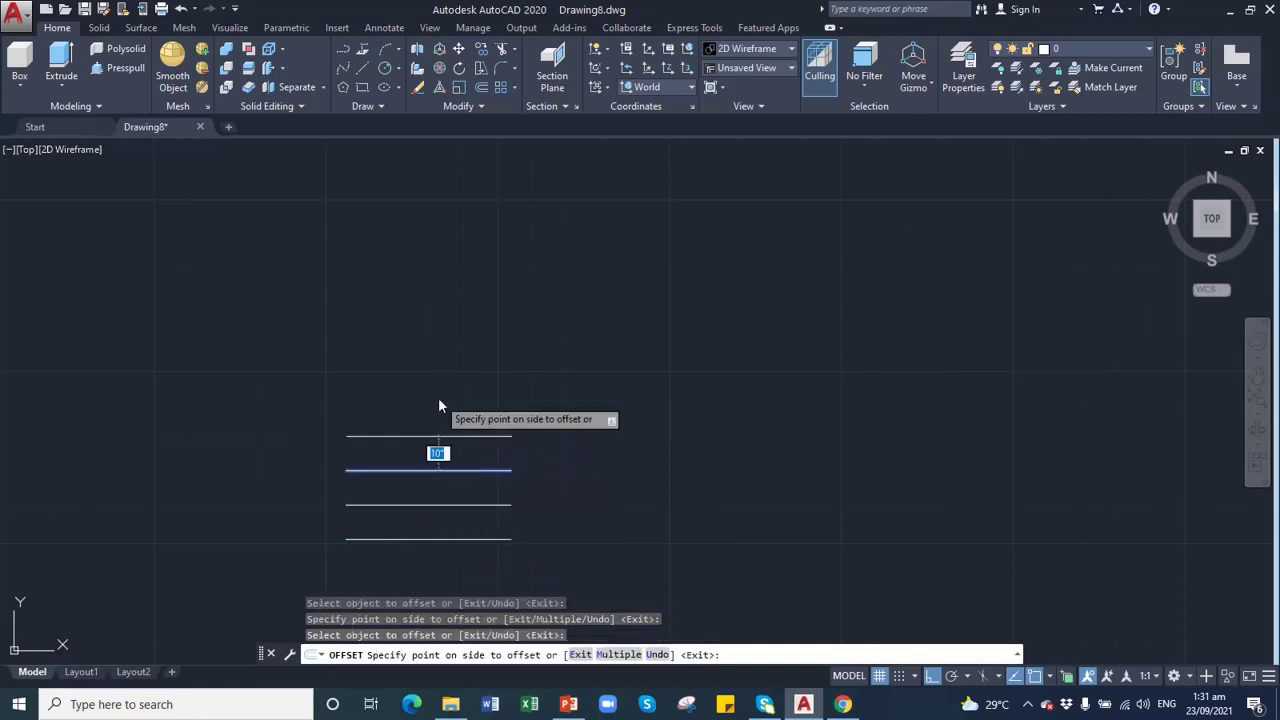
click(438, 398)
click(432, 437)
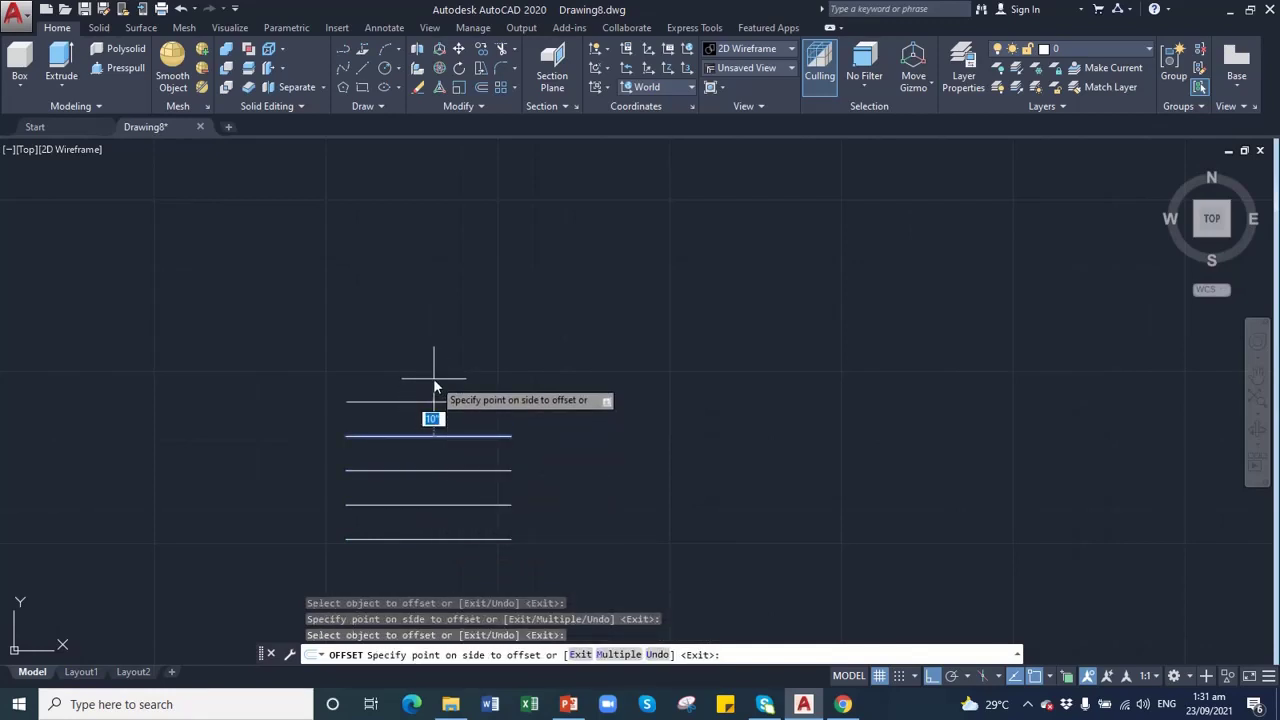
click(434, 396)
click(434, 403)
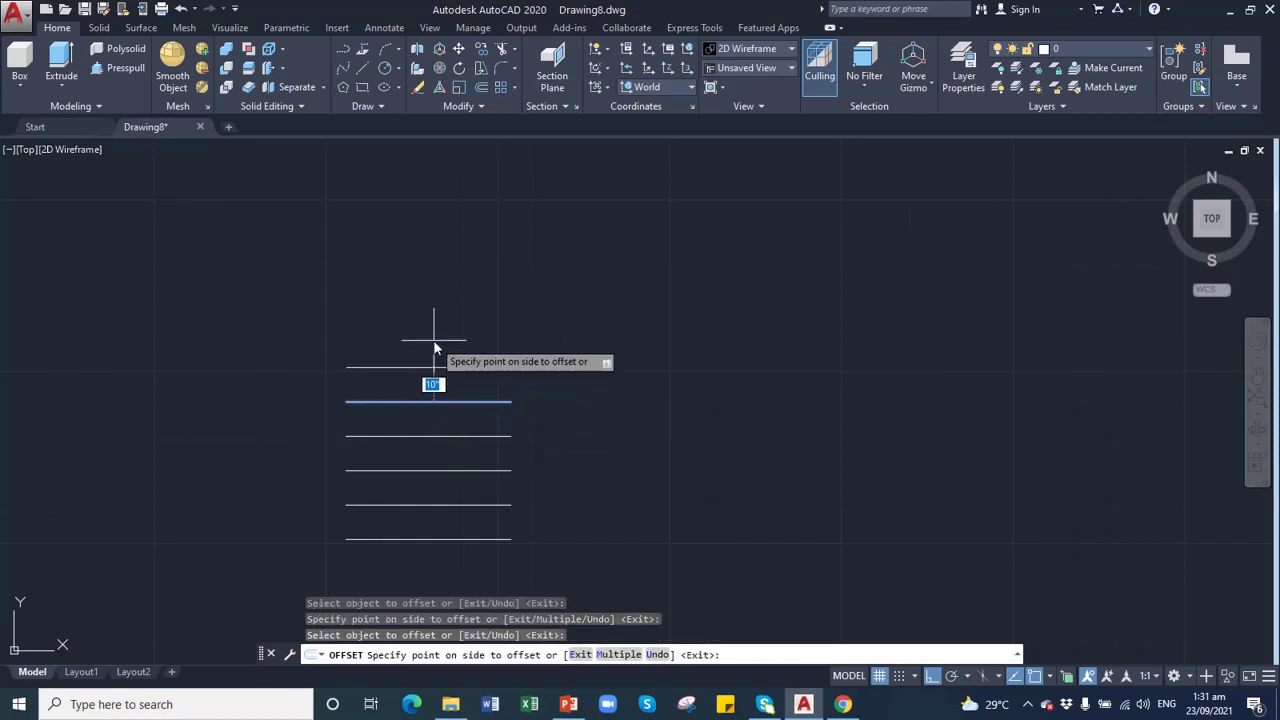
click(434, 348)
- Offset the uppermost tread line upward by 4' to mark the far edge of the landing
click(433, 366)
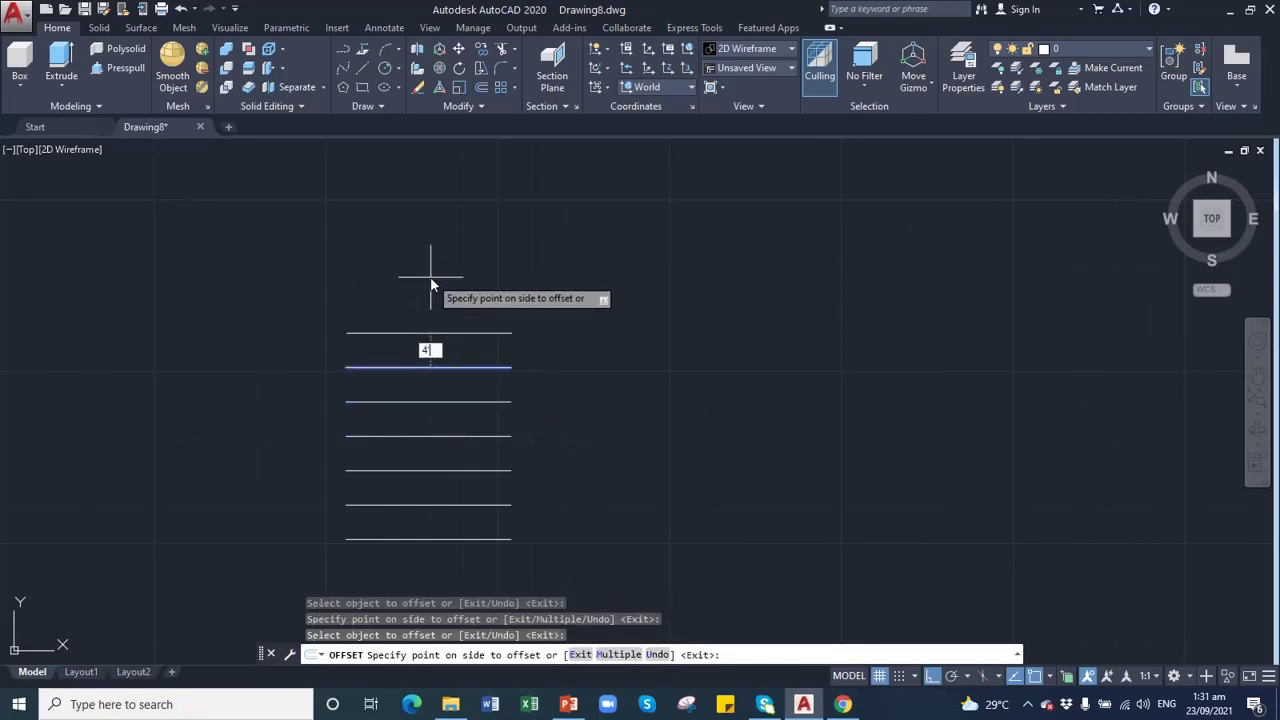
key(Return)
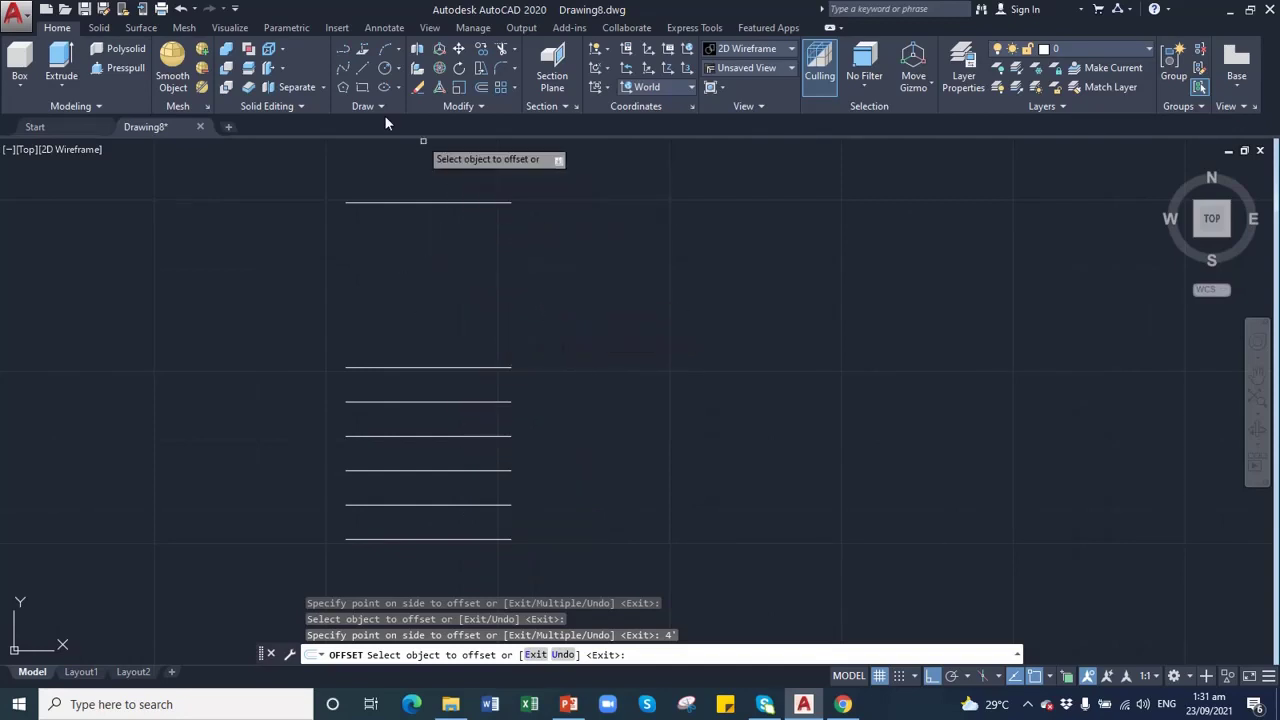
- Draw the vertical line closing the left side, from the landing's top edge to the bottom tread line's left endpoint
click(363, 66)
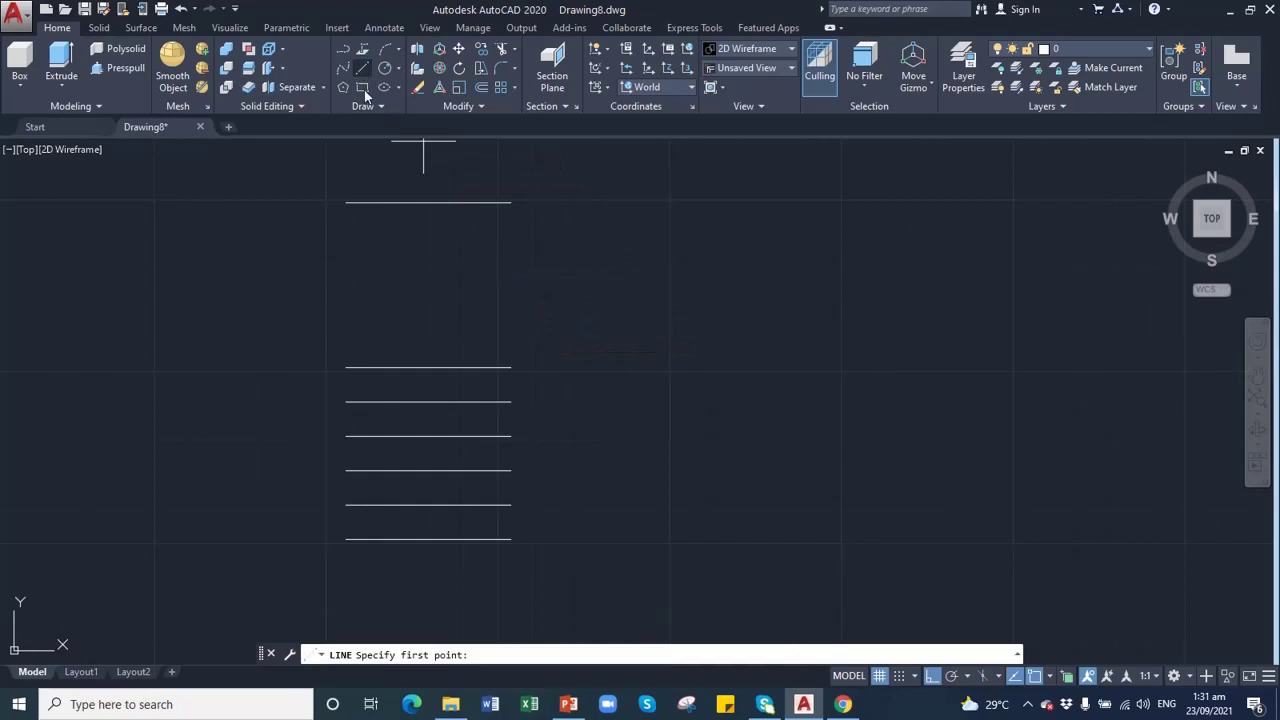
click(347, 202)
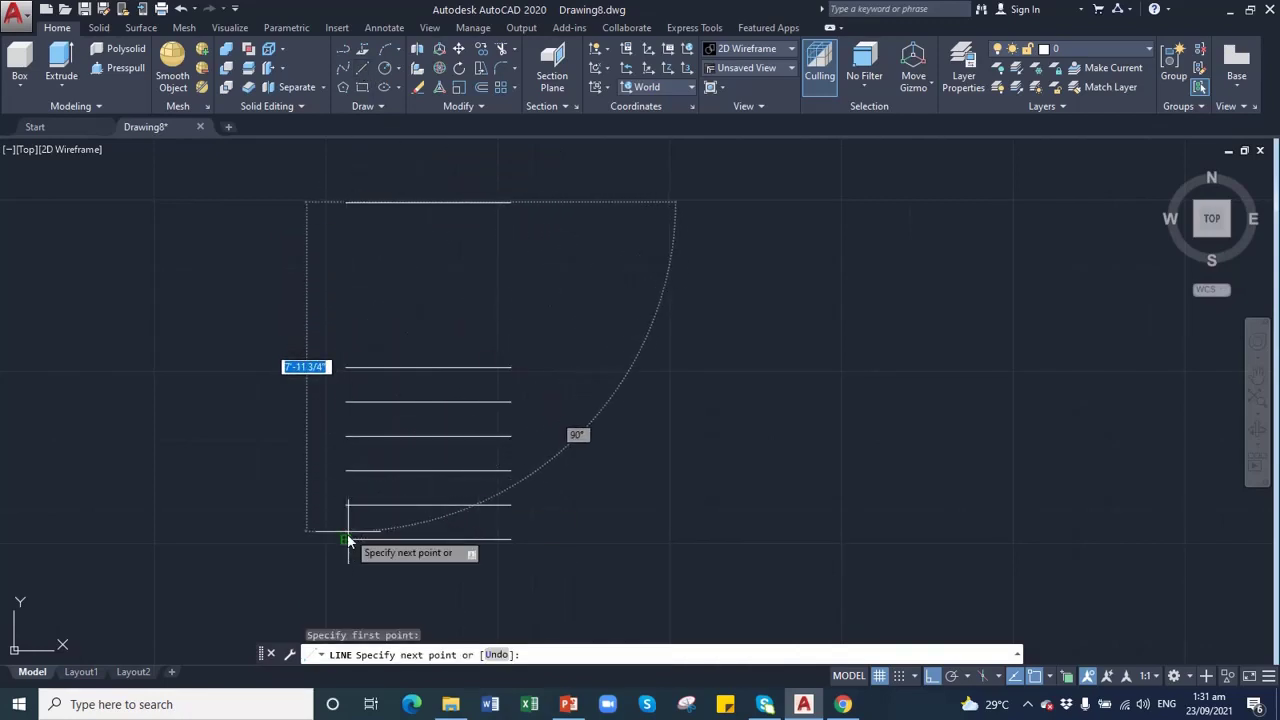
click(347, 540)
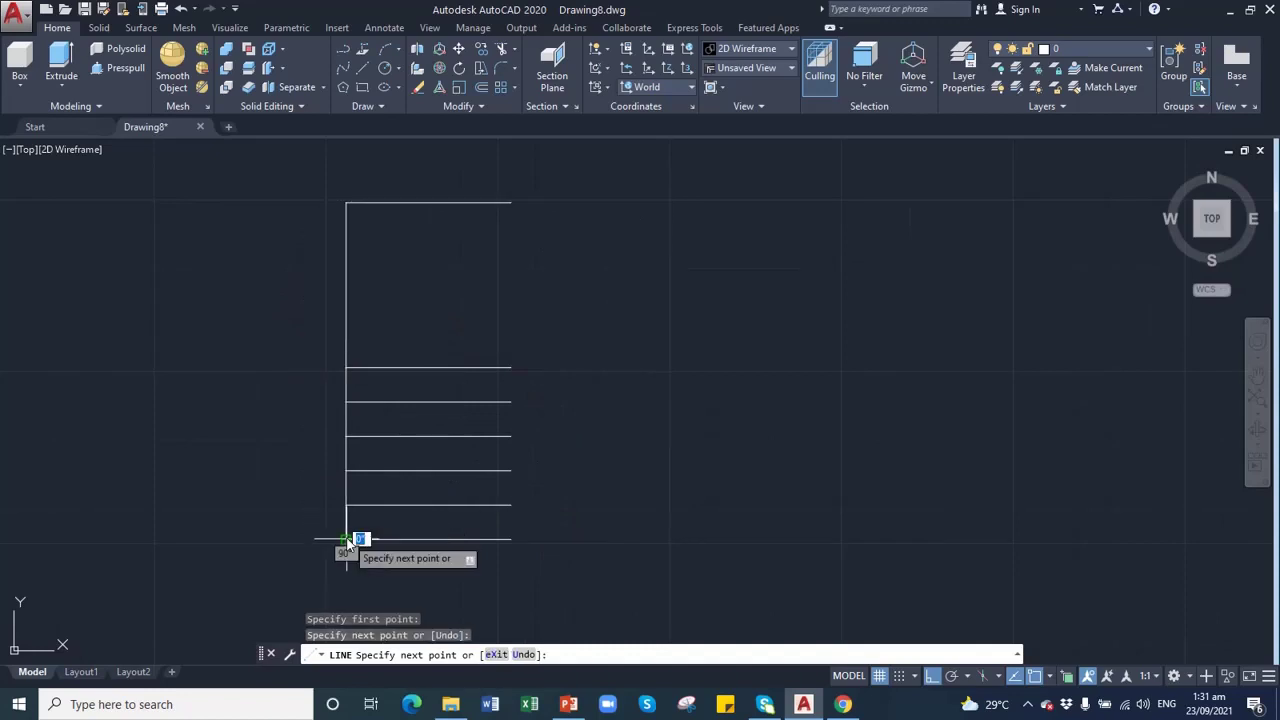
key(Escape)
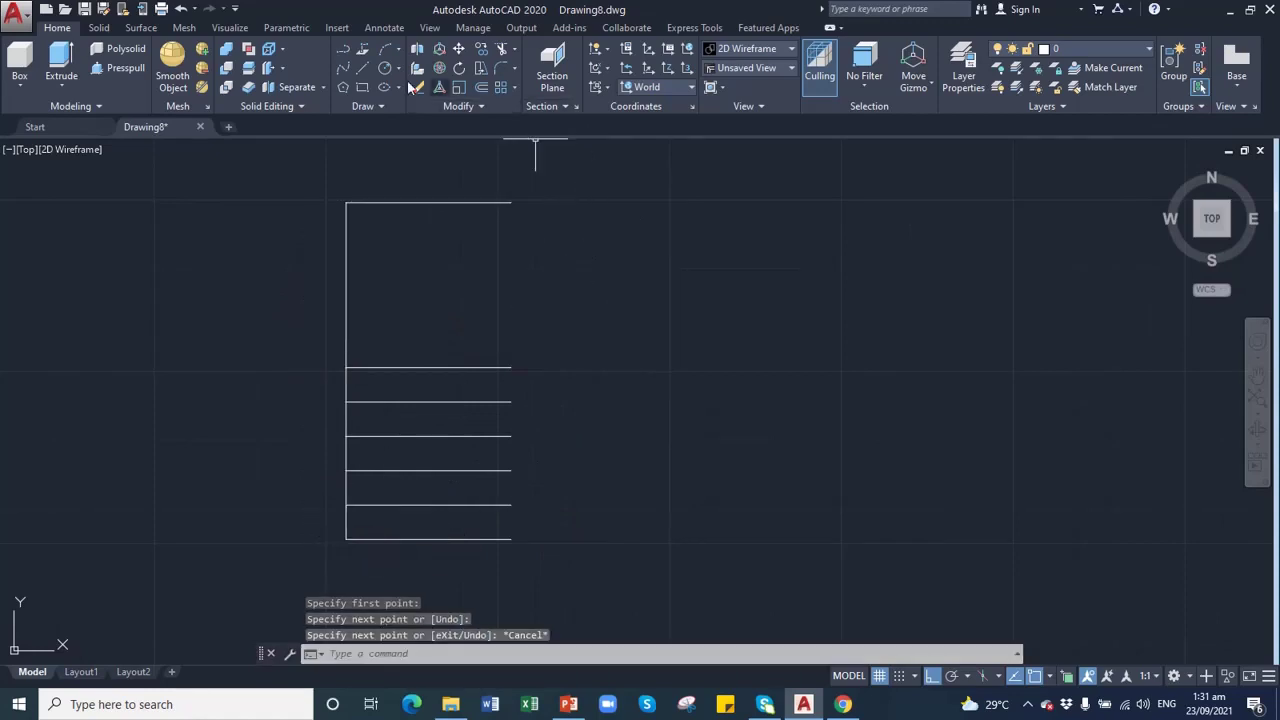
- Close the right side with two vertical segments, from the bottom tread line to the landing's lower edge and on to its top edge
click(364, 76)
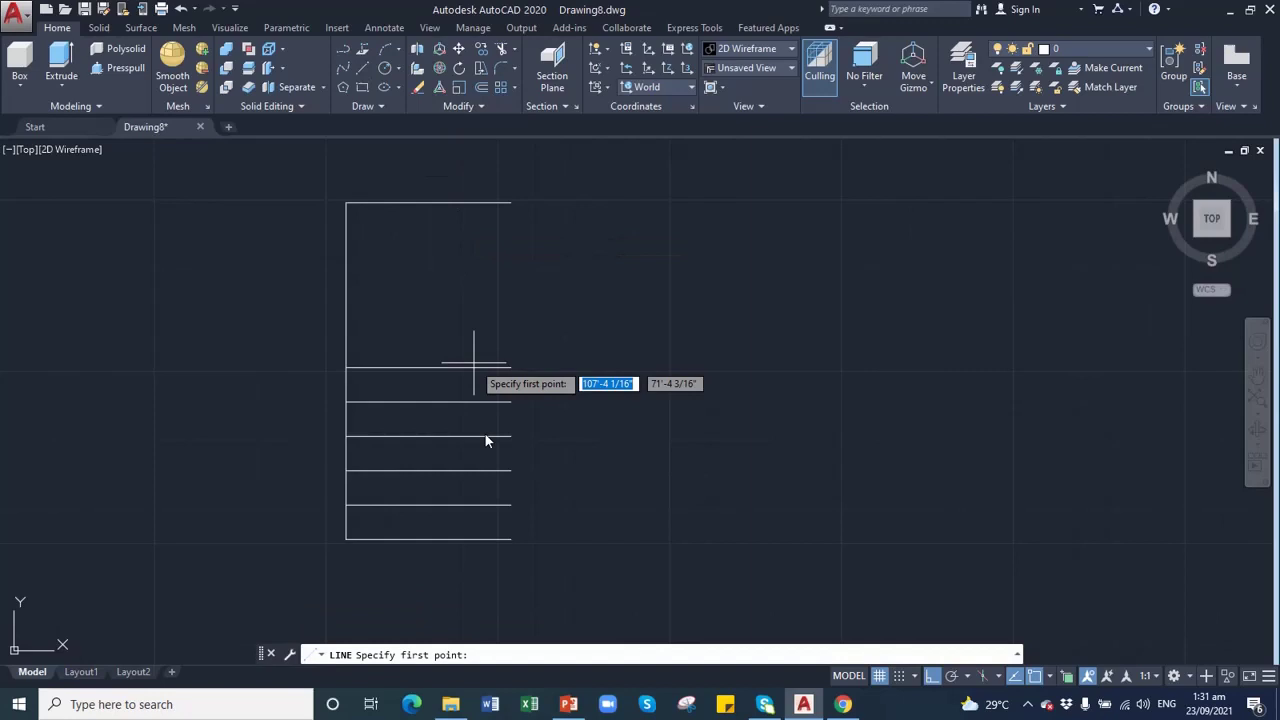
click(511, 541)
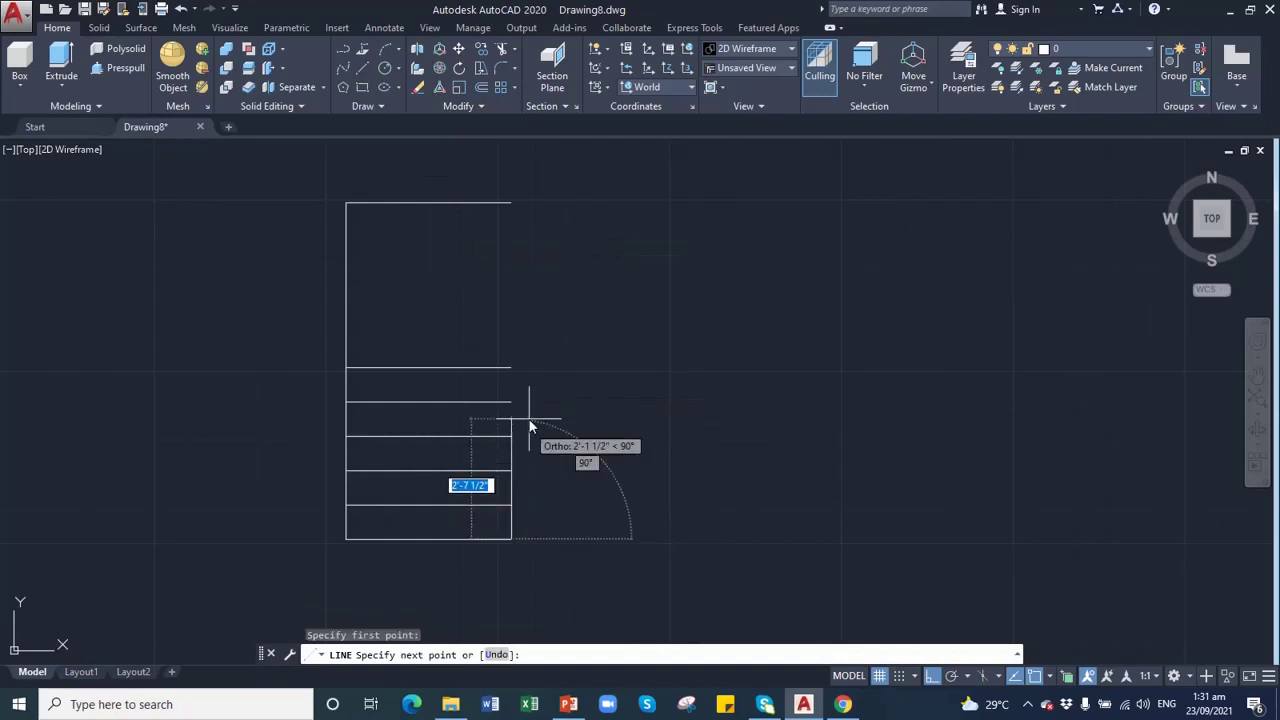
click(512, 368)
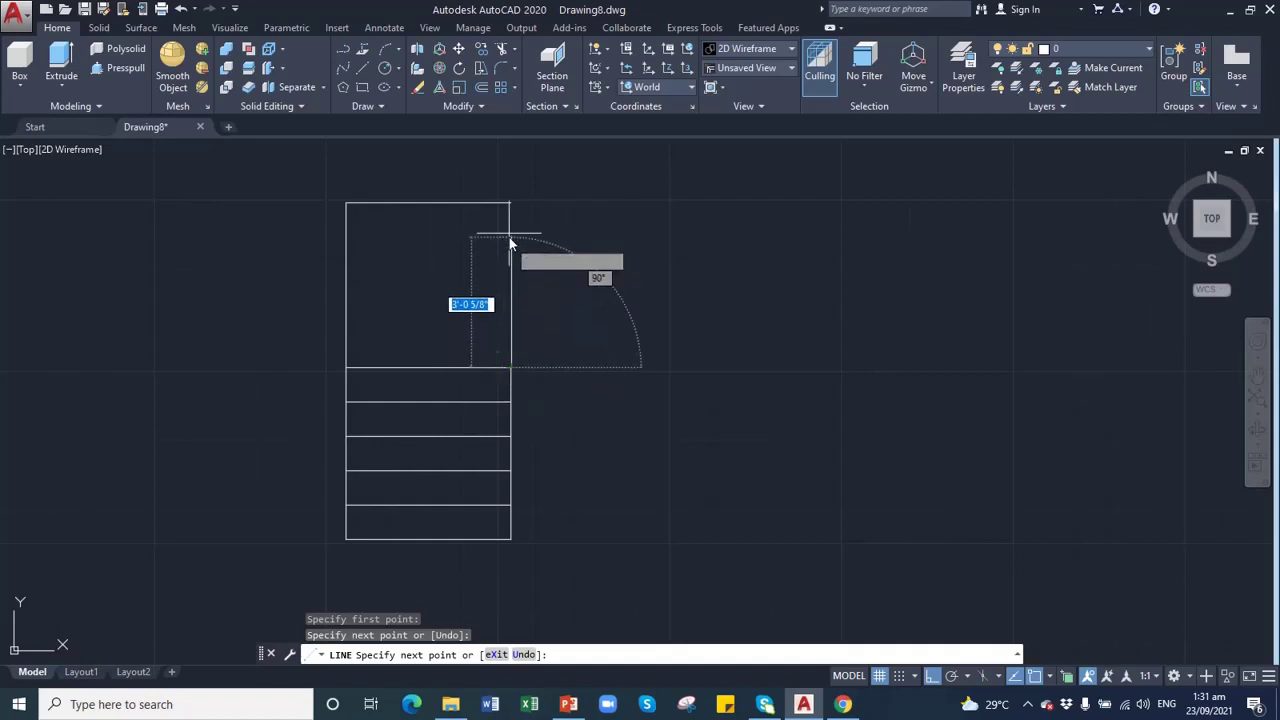
click(511, 203)
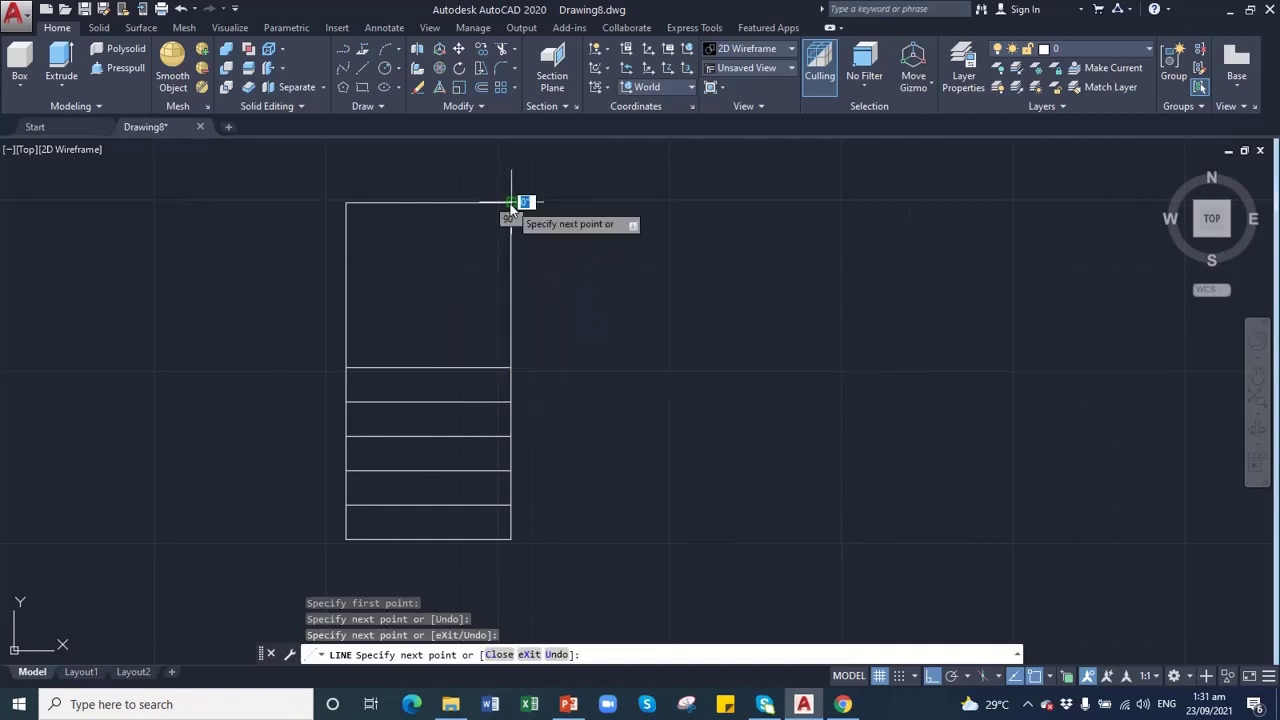
key(Return)
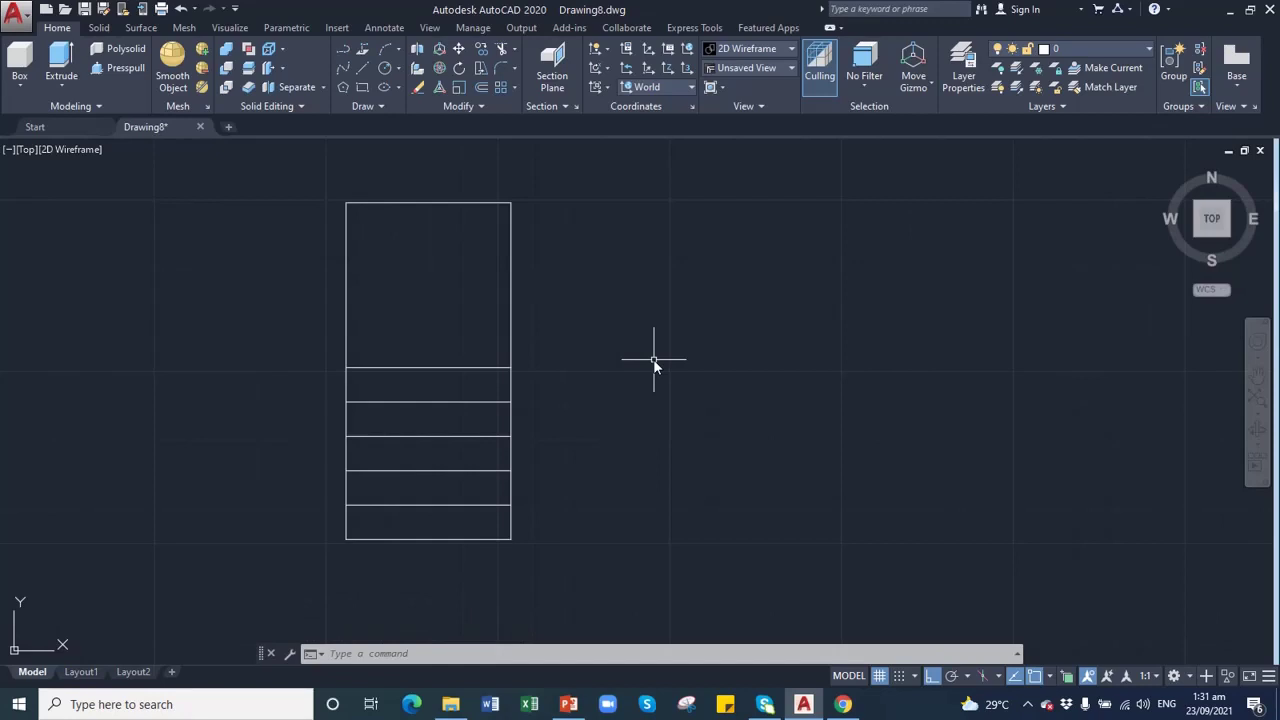
click(511, 265)
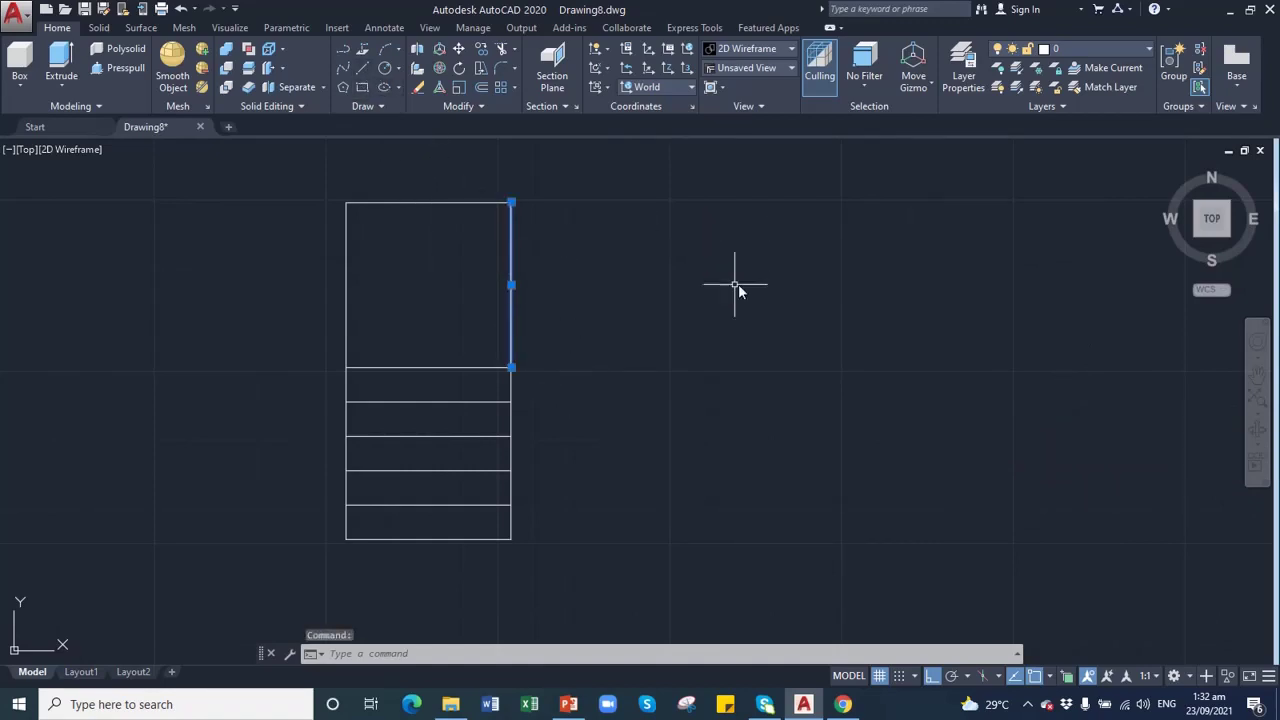
key(Escape)
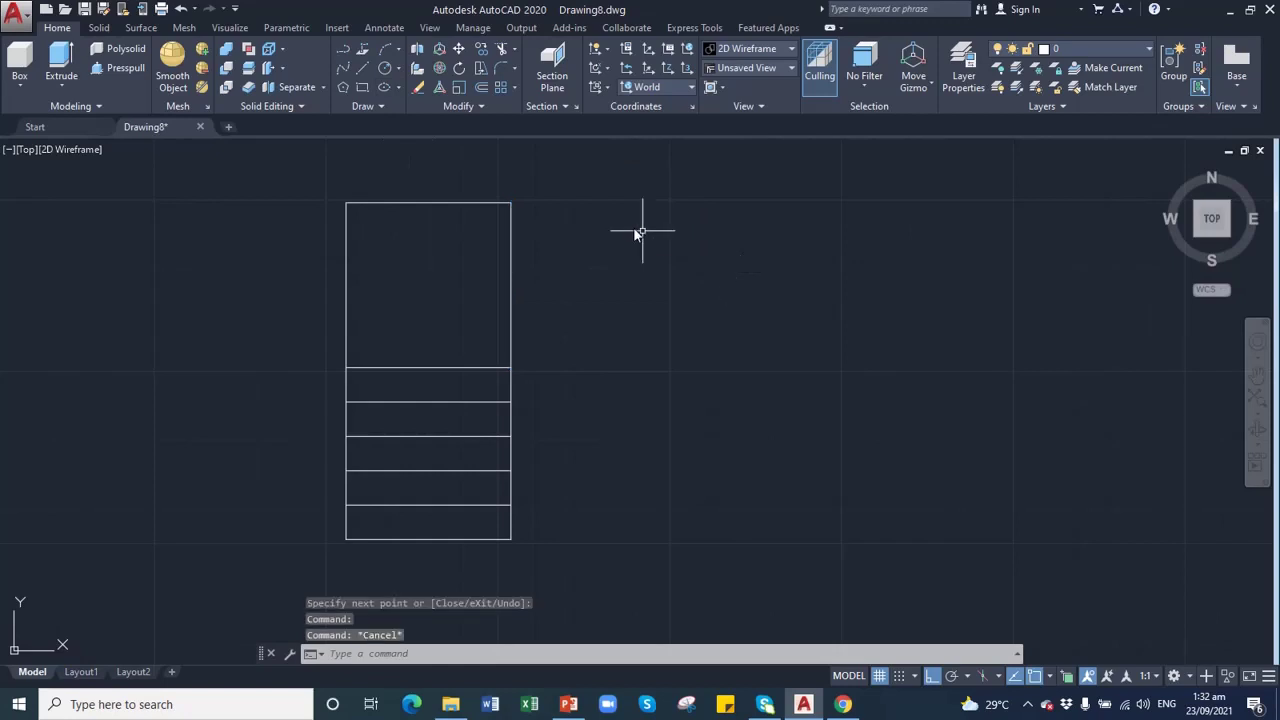
- Offset the landing's right edge to the right by 10" nine times in succession, each time from the newest line, for the second flight's treads
click(481, 88)
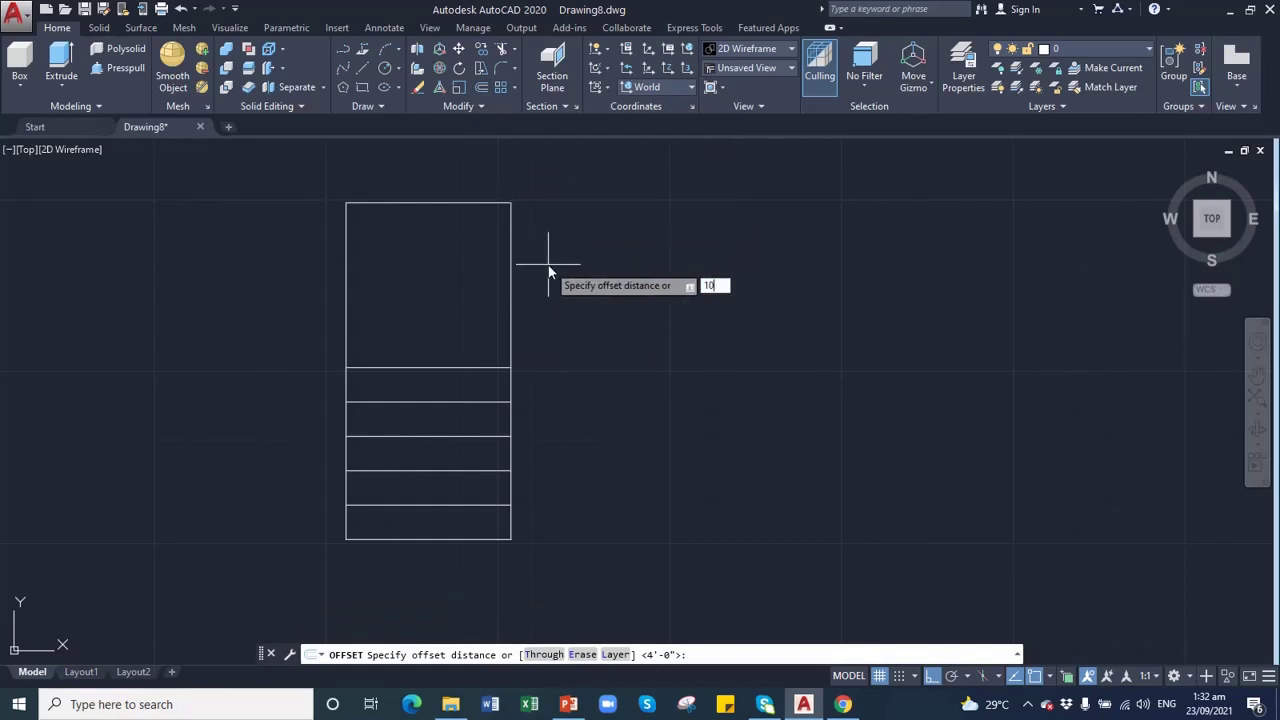
key(Return)
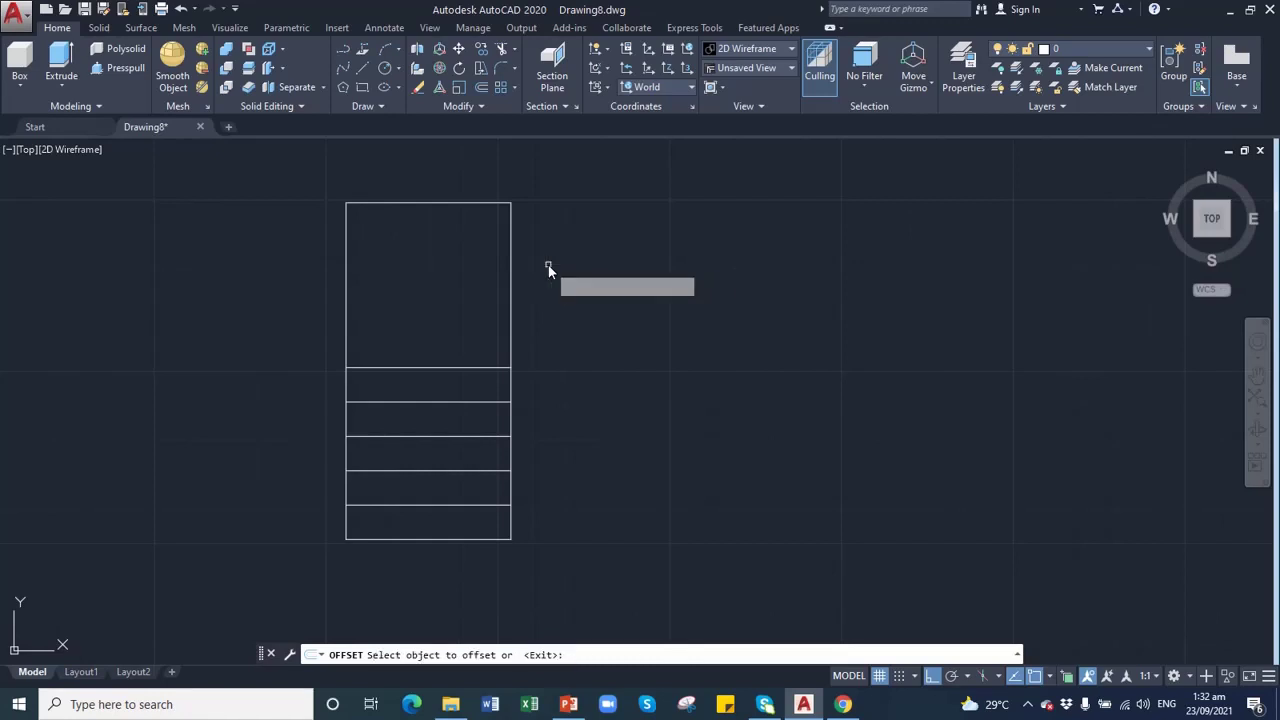
click(511, 276)
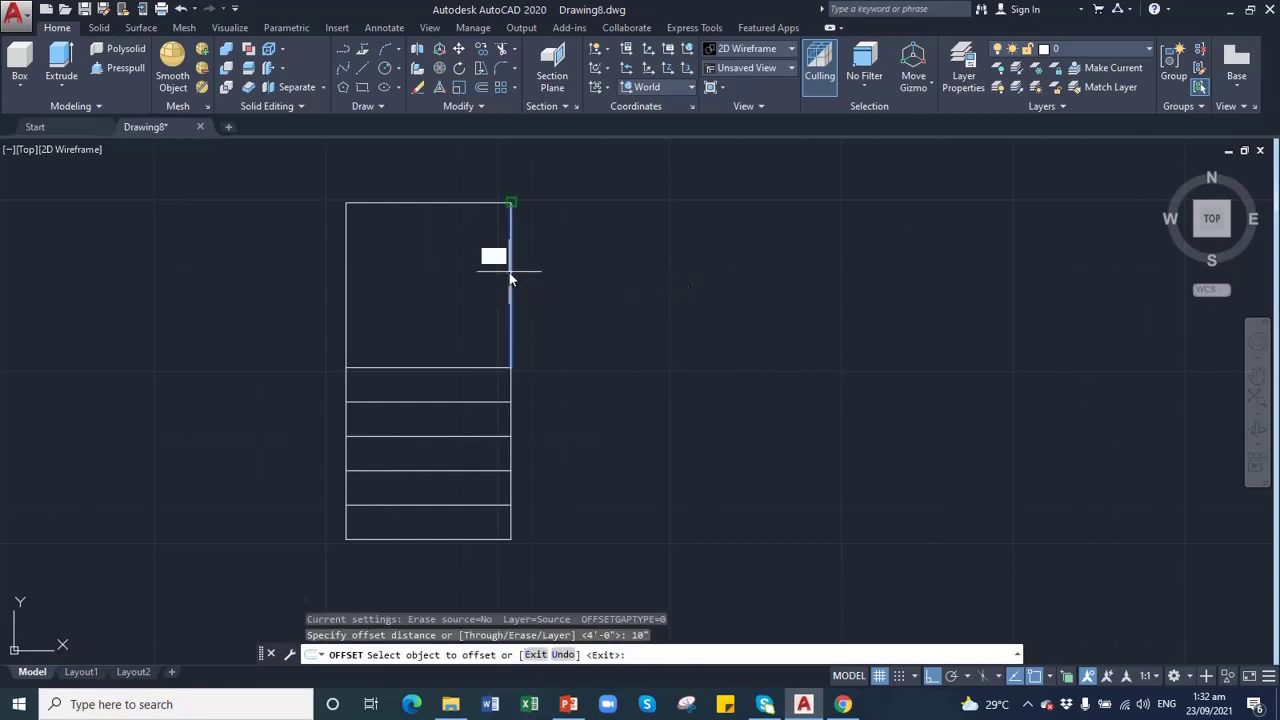
click(550, 270)
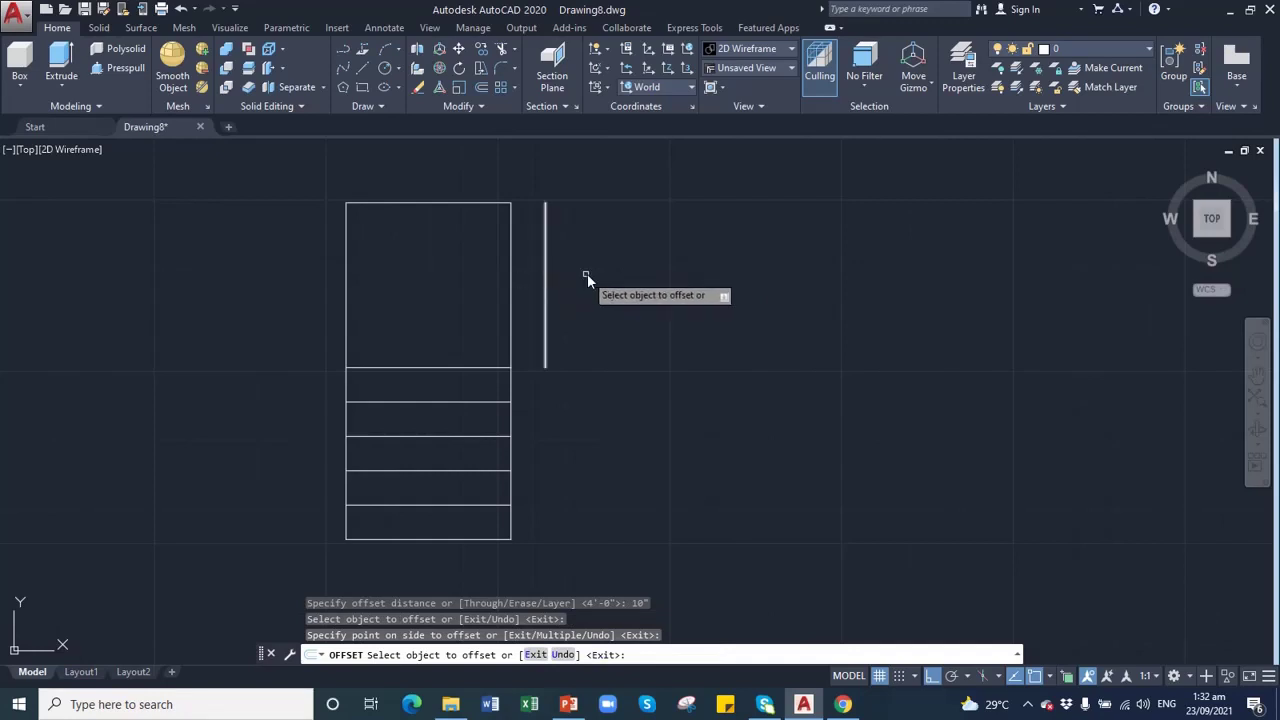
click(545, 276)
click(627, 276)
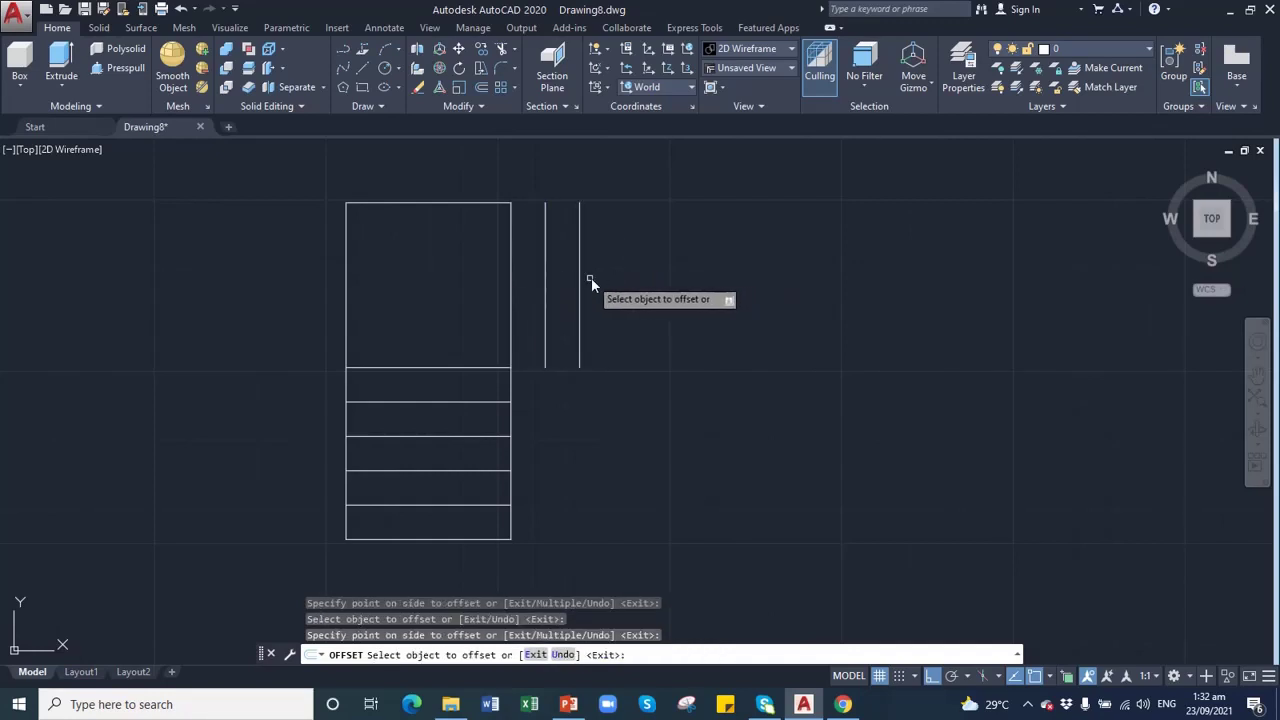
click(580, 280)
click(614, 282)
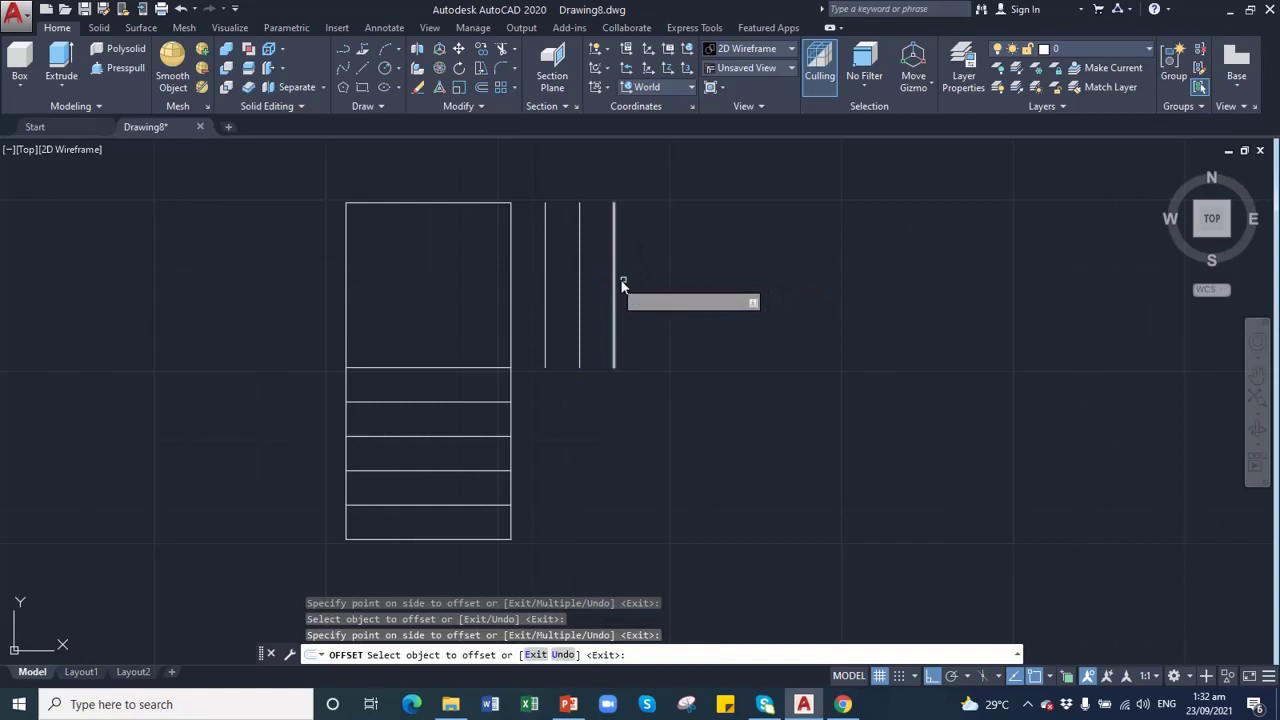
click(615, 282)
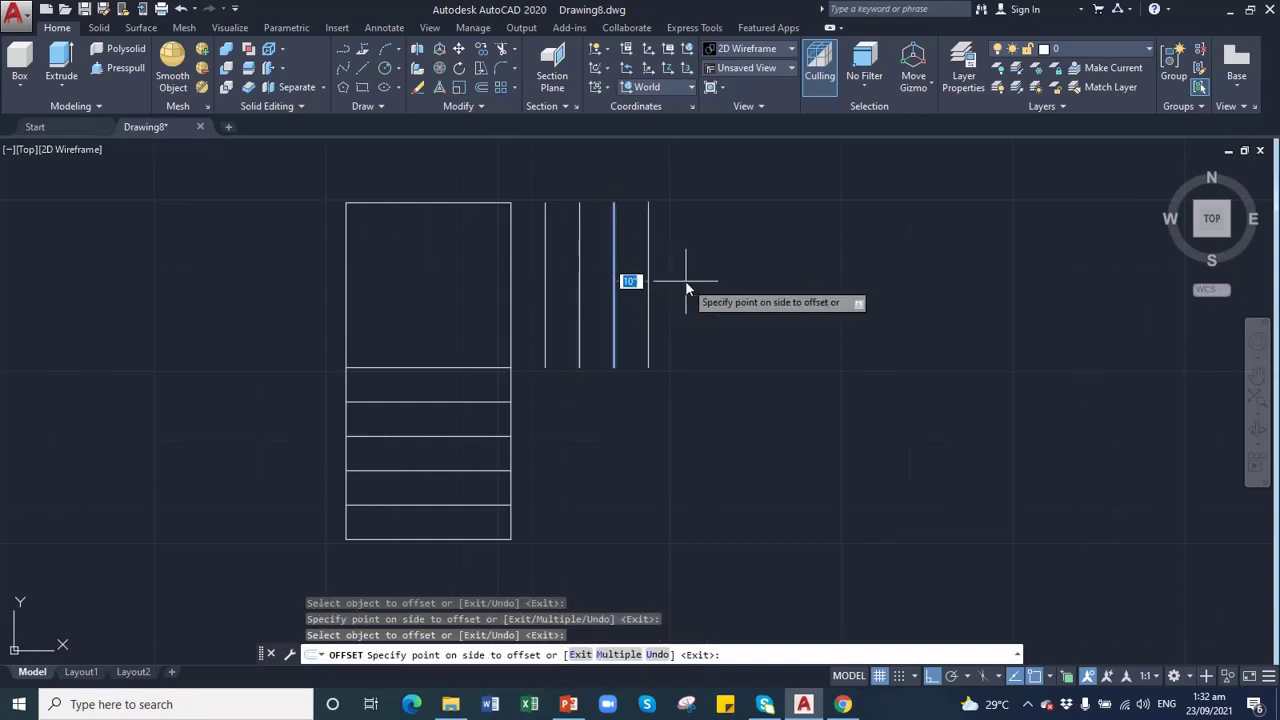
click(686, 289)
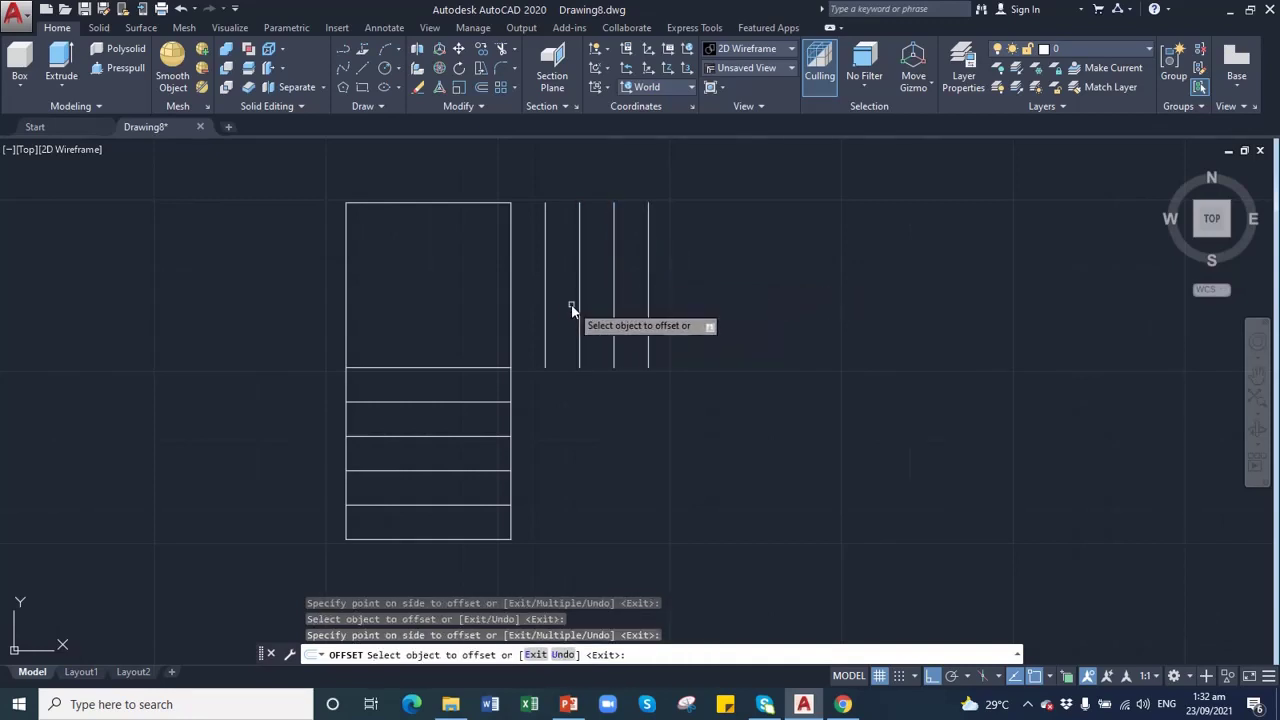
click(649, 290)
click(700, 279)
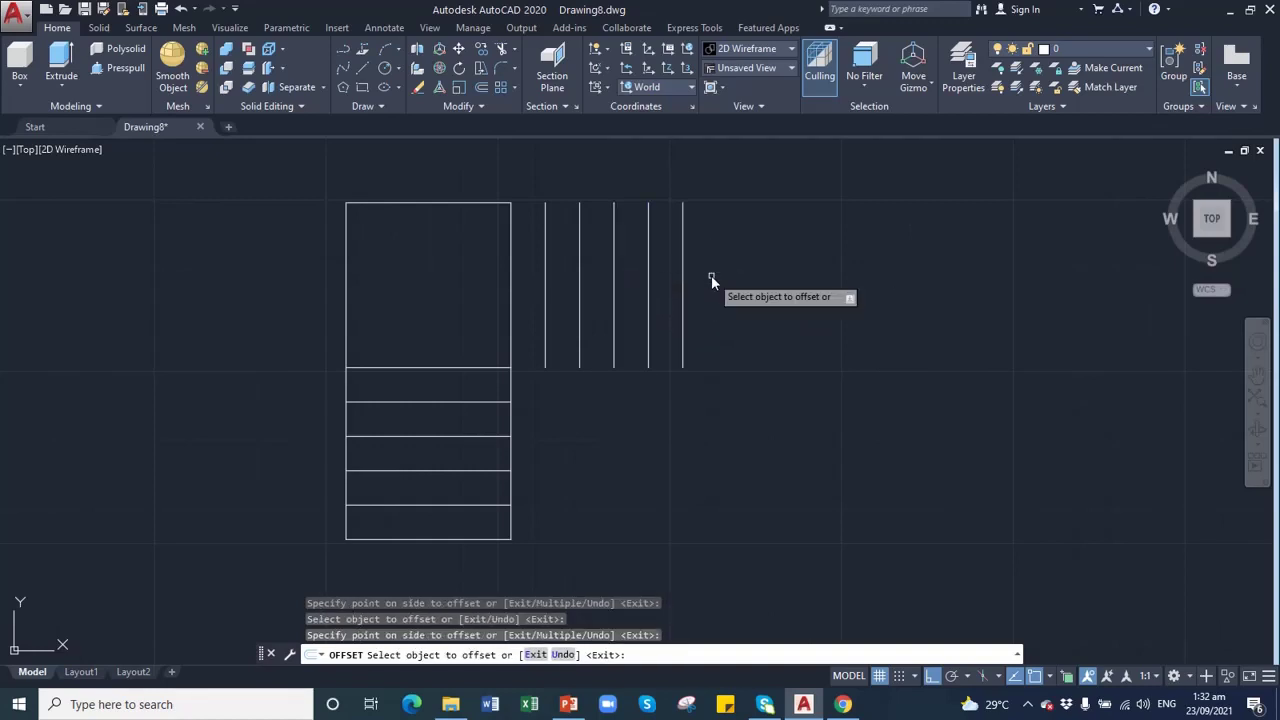
click(687, 277)
click(703, 277)
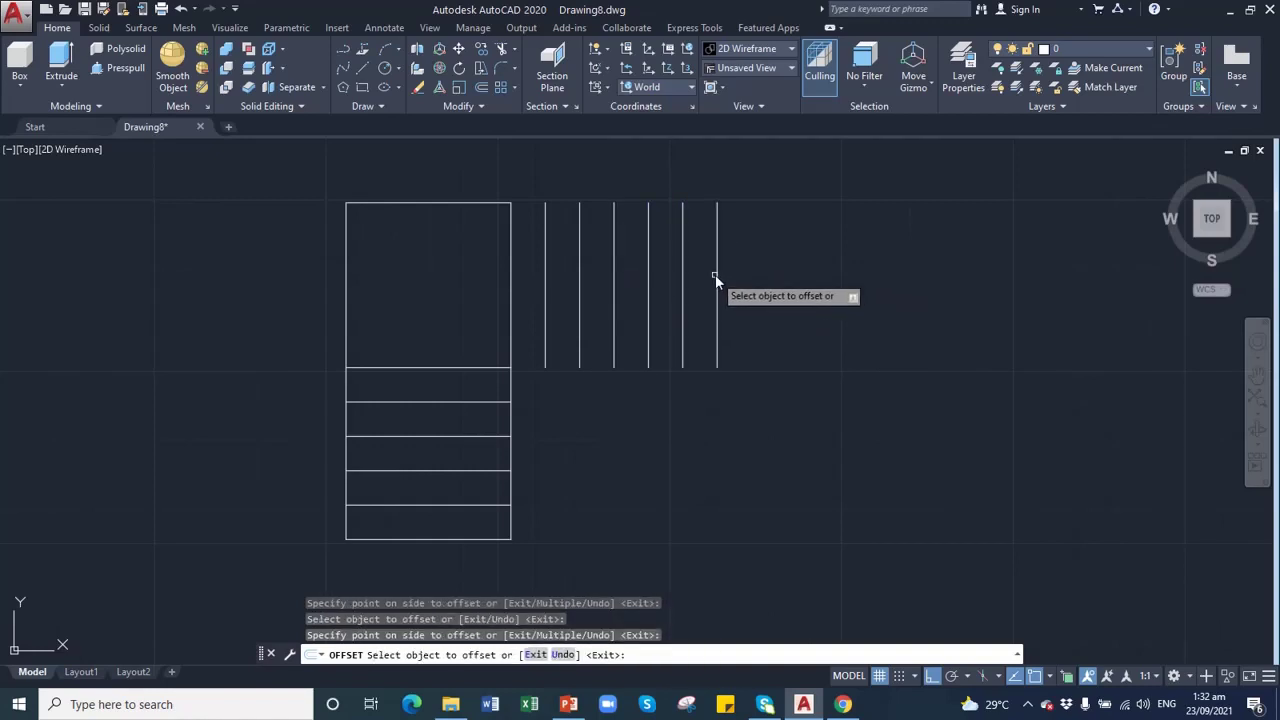
click(715, 274)
click(750, 274)
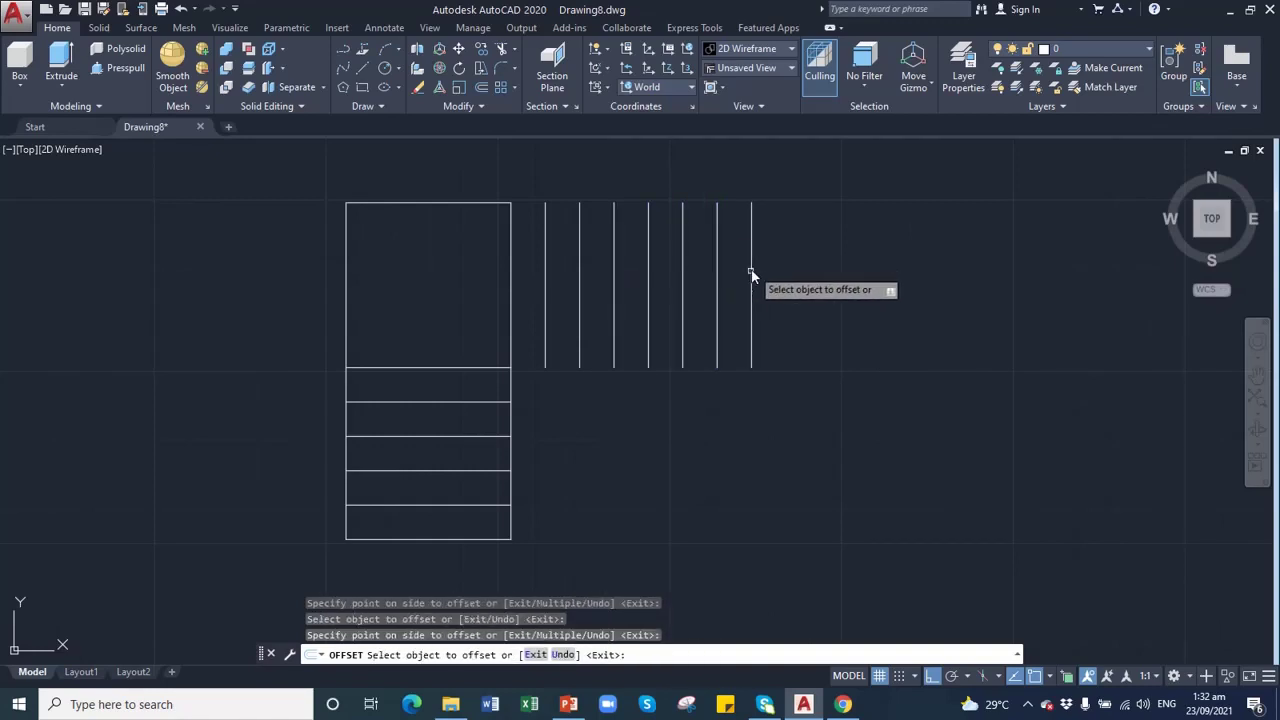
click(752, 280)
click(786, 277)
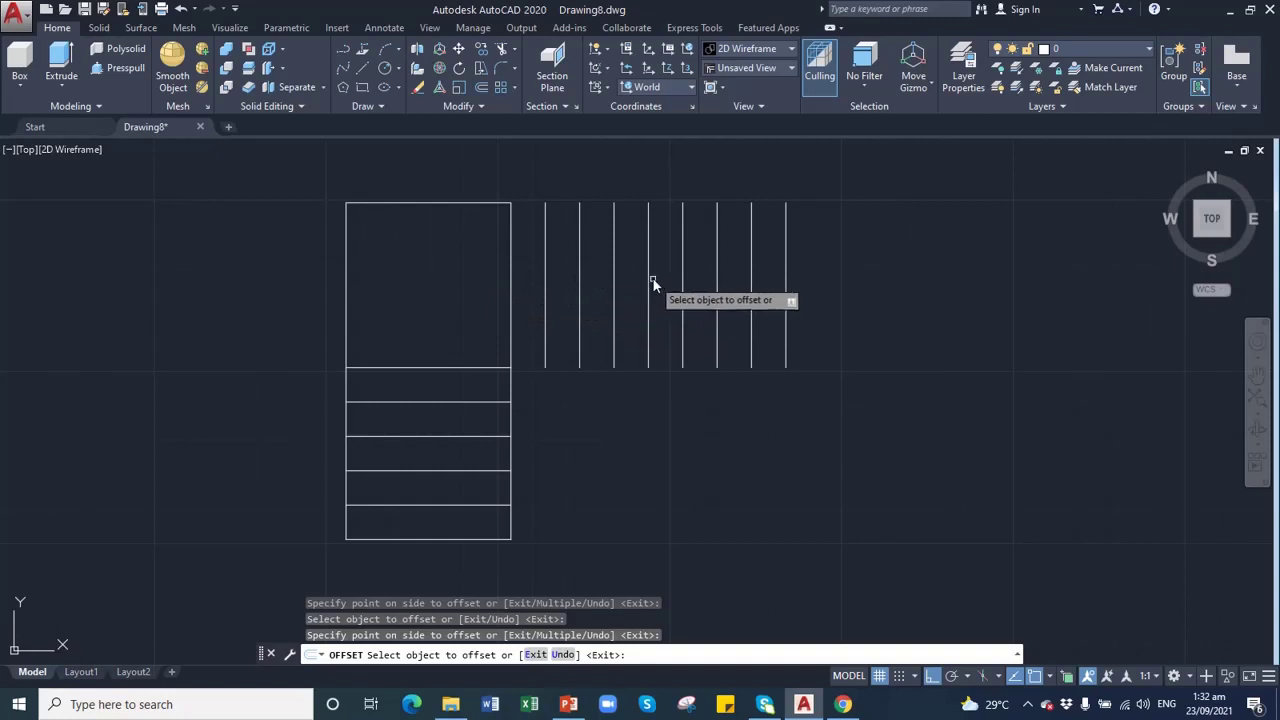
click(787, 286)
click(822, 288)
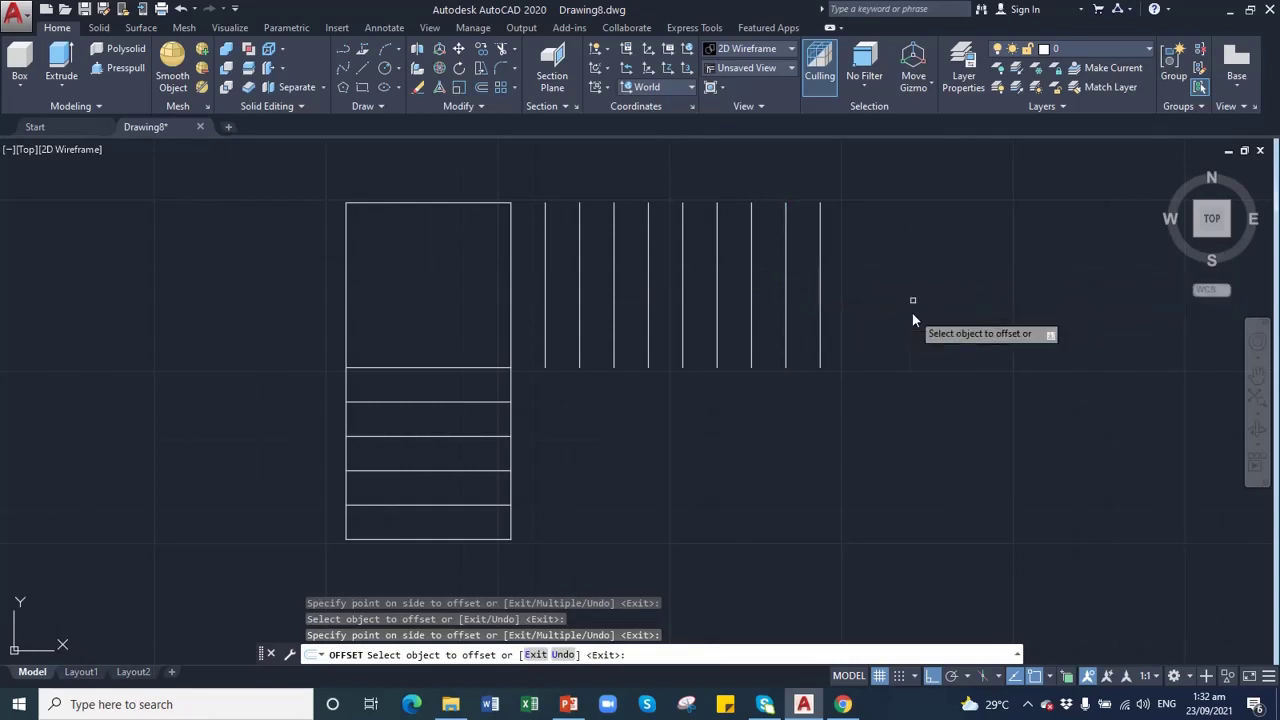
- Draw the second flight's upper edge as a line from the landing's upper right corner to the top endpoint of the outermost tread line
click(364, 72)
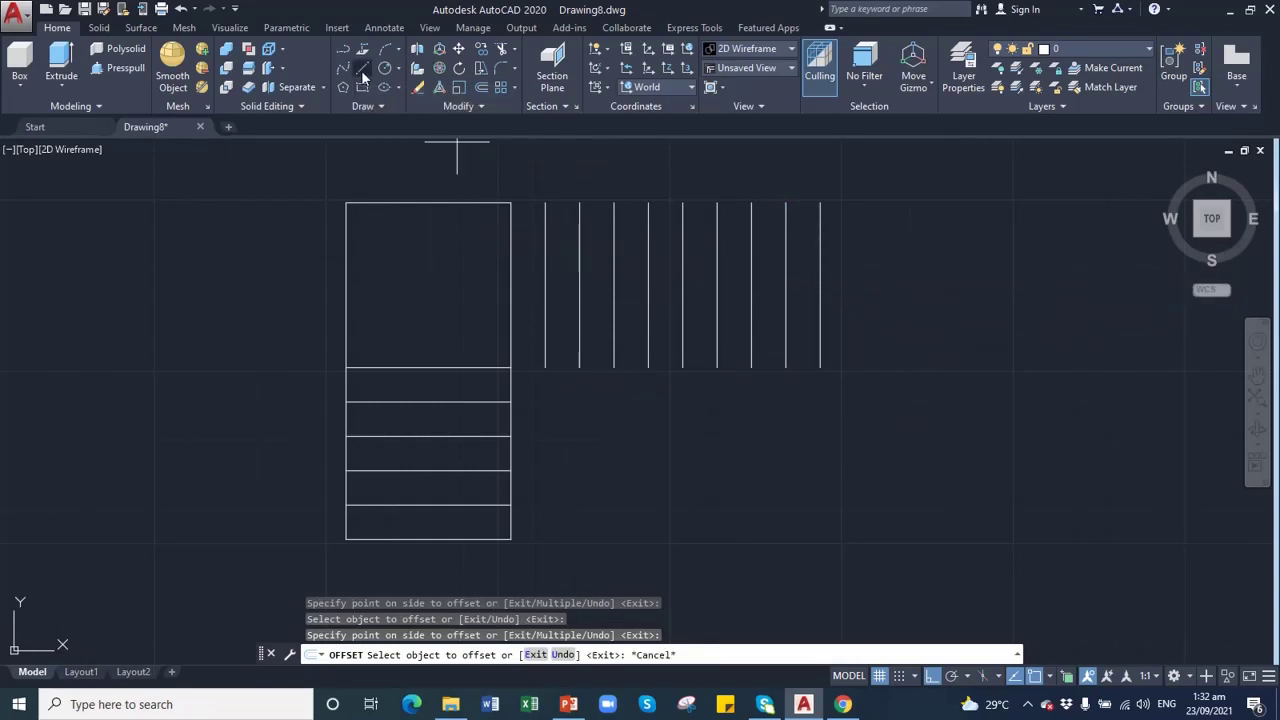
click(513, 206)
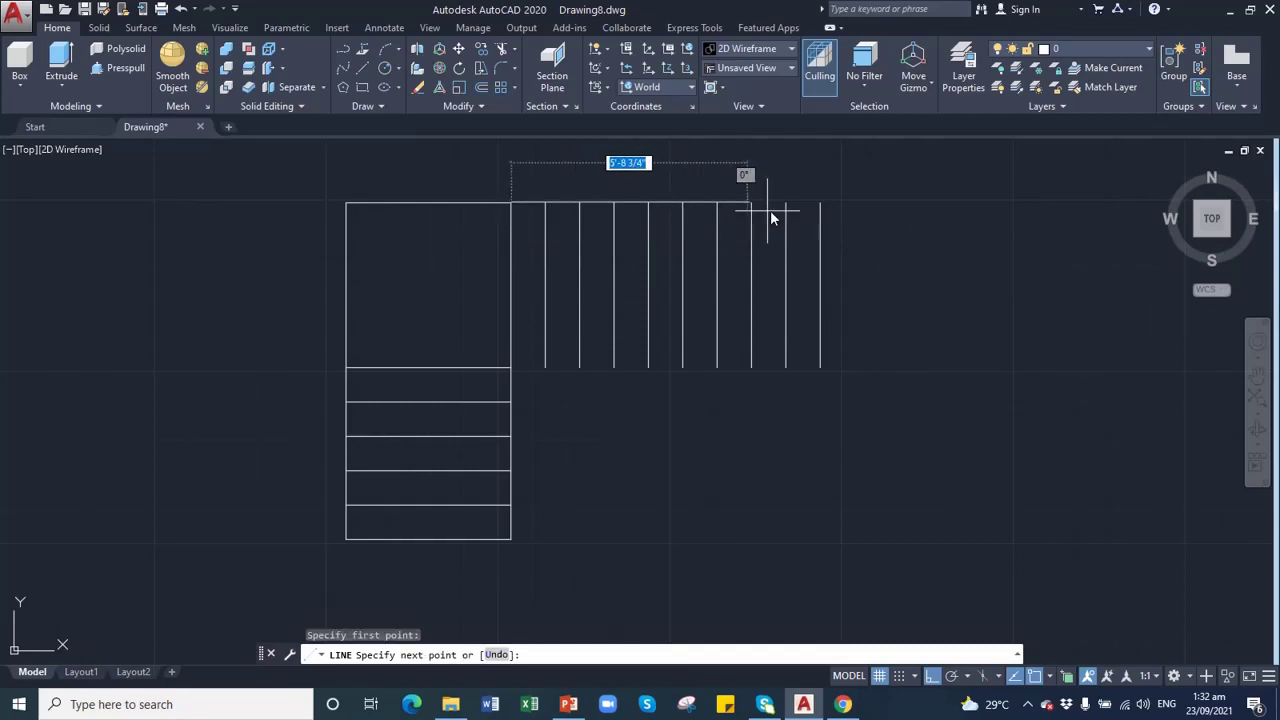
click(822, 205)
key(Escape)
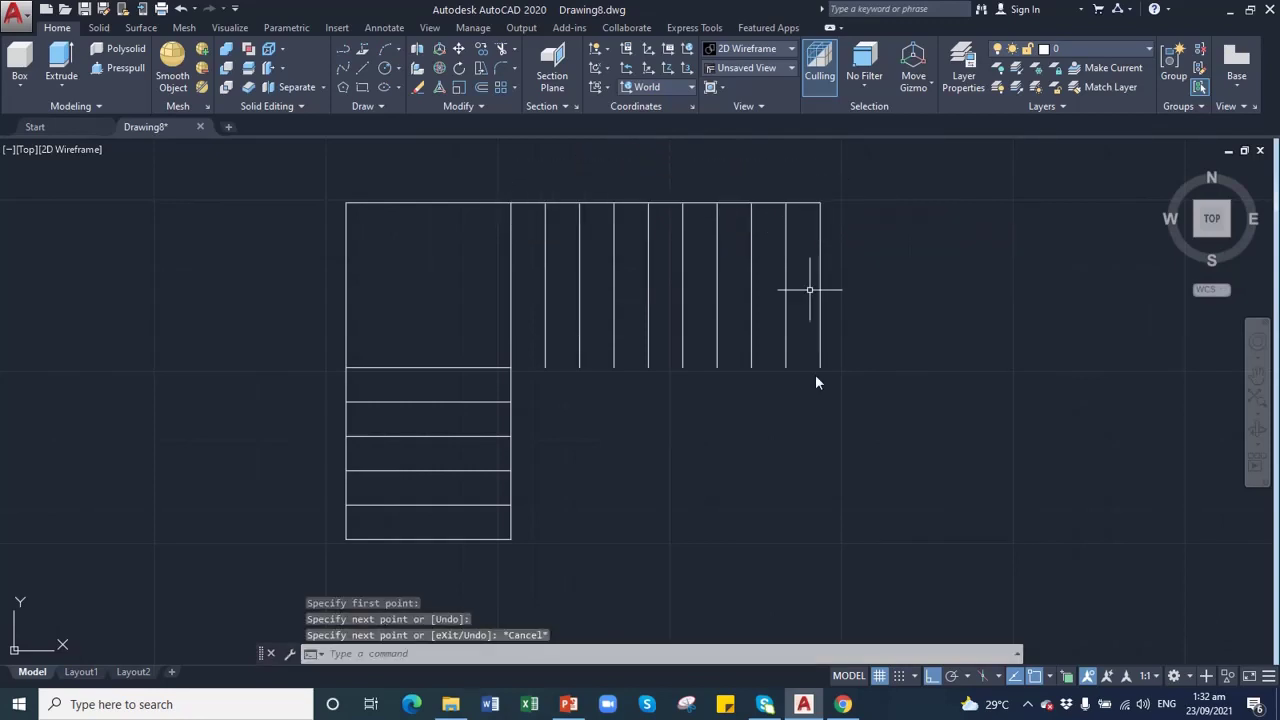
- Close the second flight's lower edge with a line from the outermost tread line's bottom endpoint to the landing's lower right corner
click(365, 72)
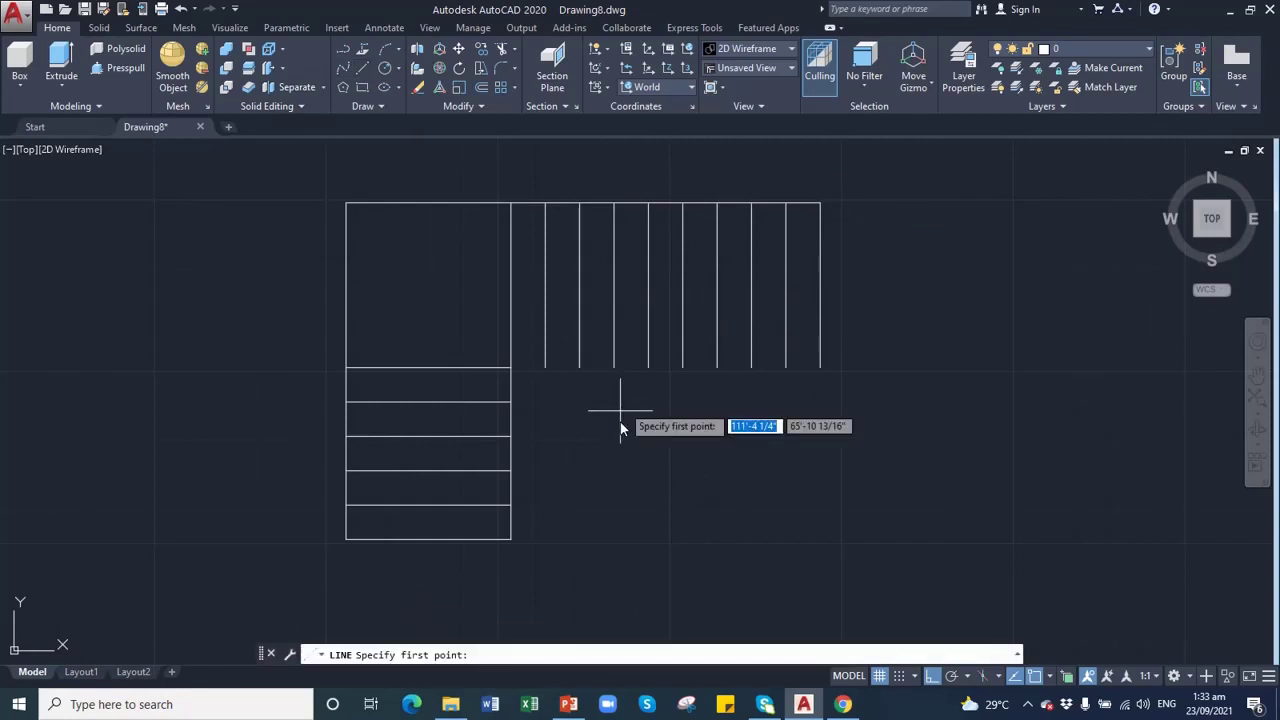
click(821, 369)
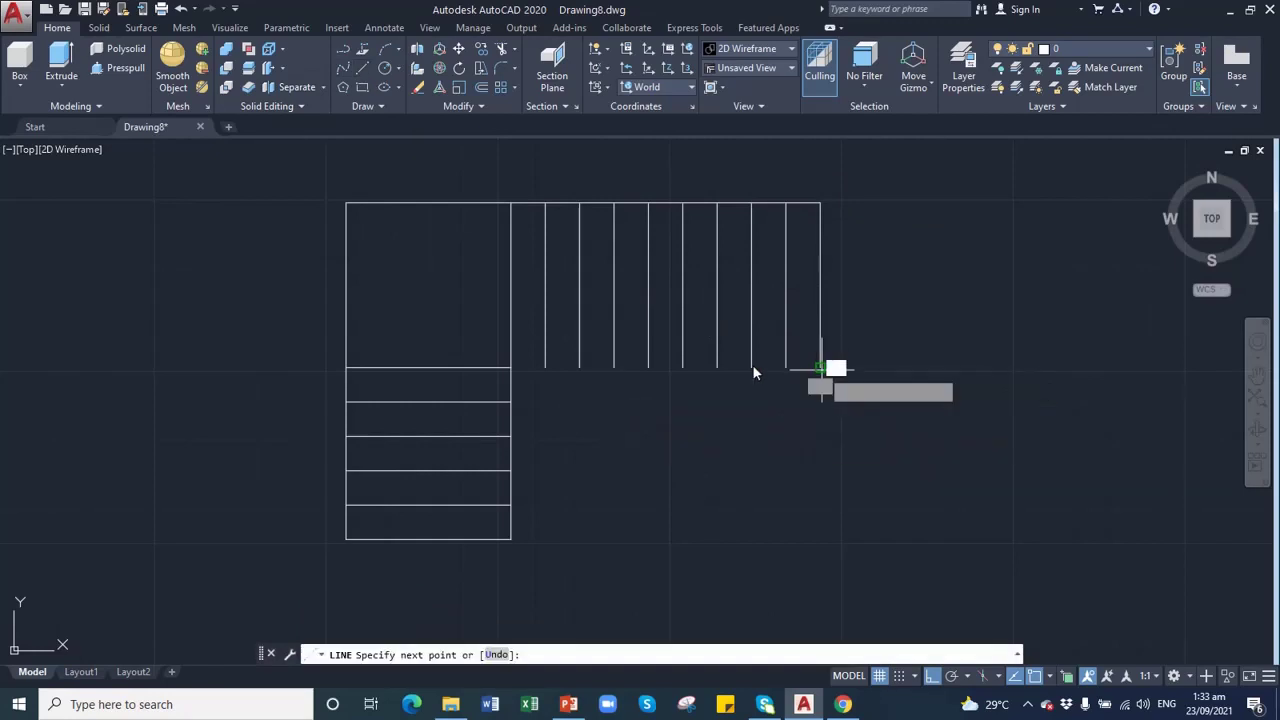
click(512, 369)
click(512, 369)
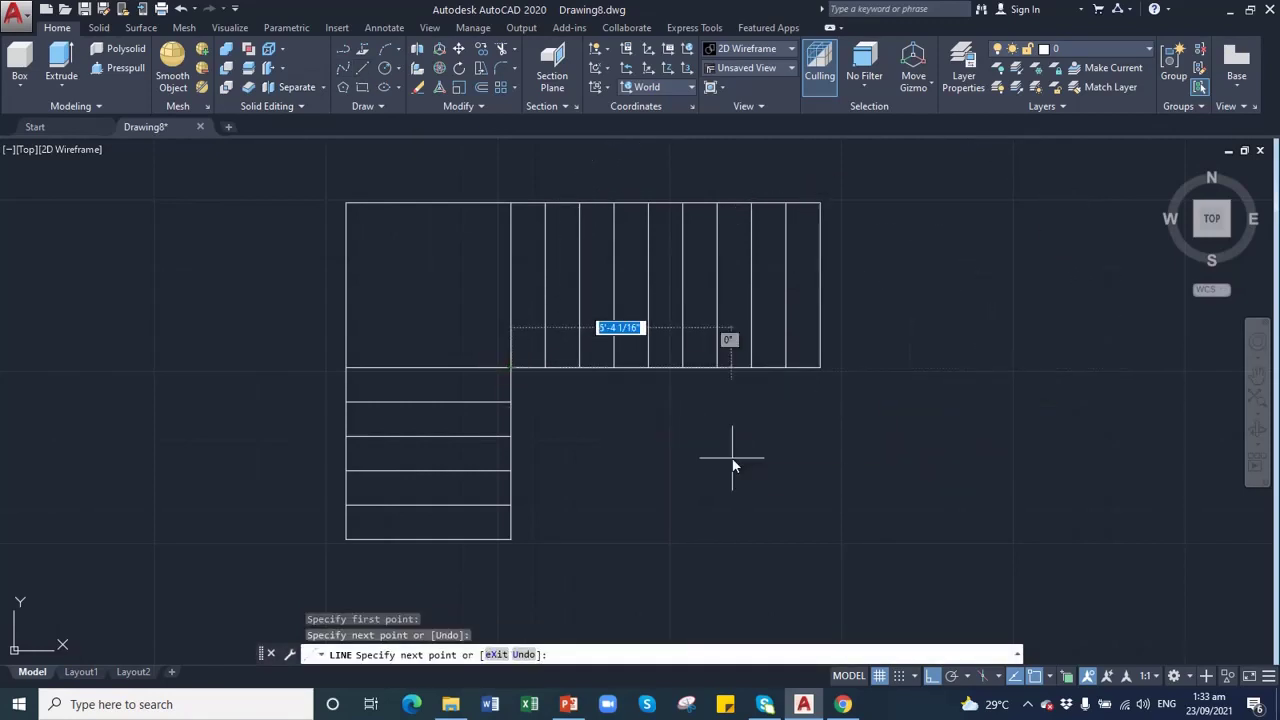
key(Escape)
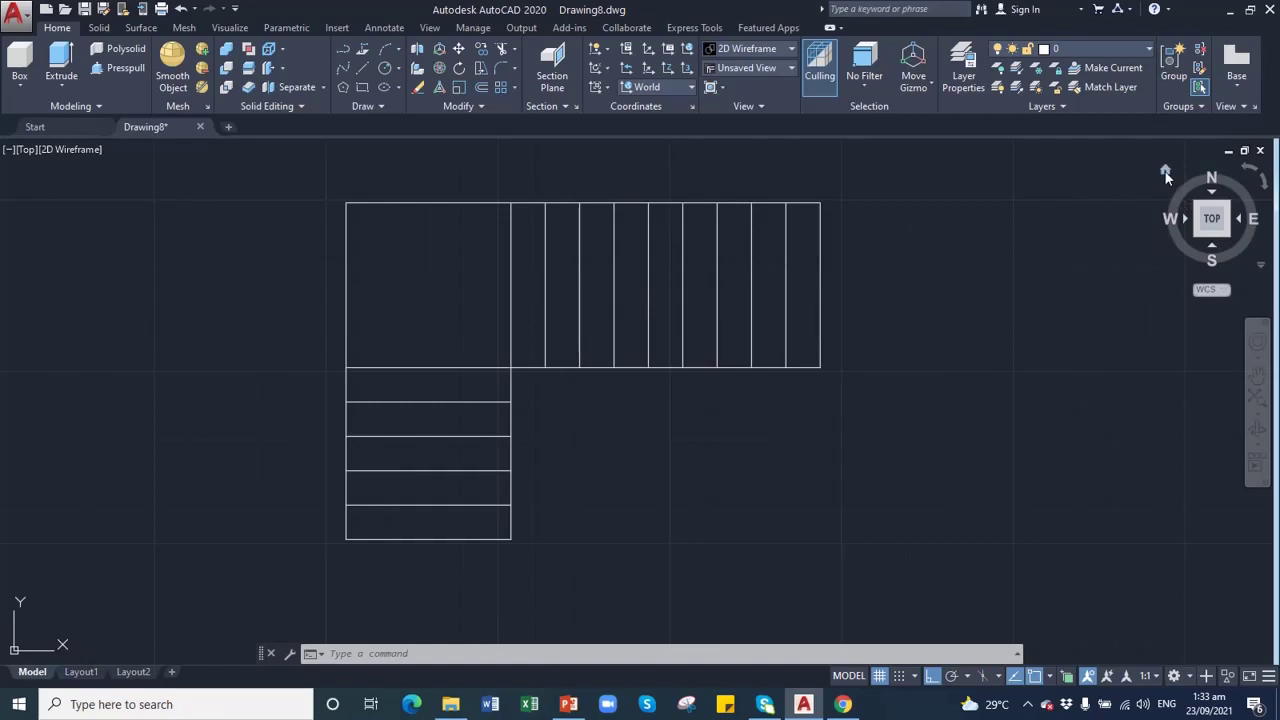
- Presspull the first flight's outermost tread, farthest from the landing, up to a height of 6"
click(1199, 239)
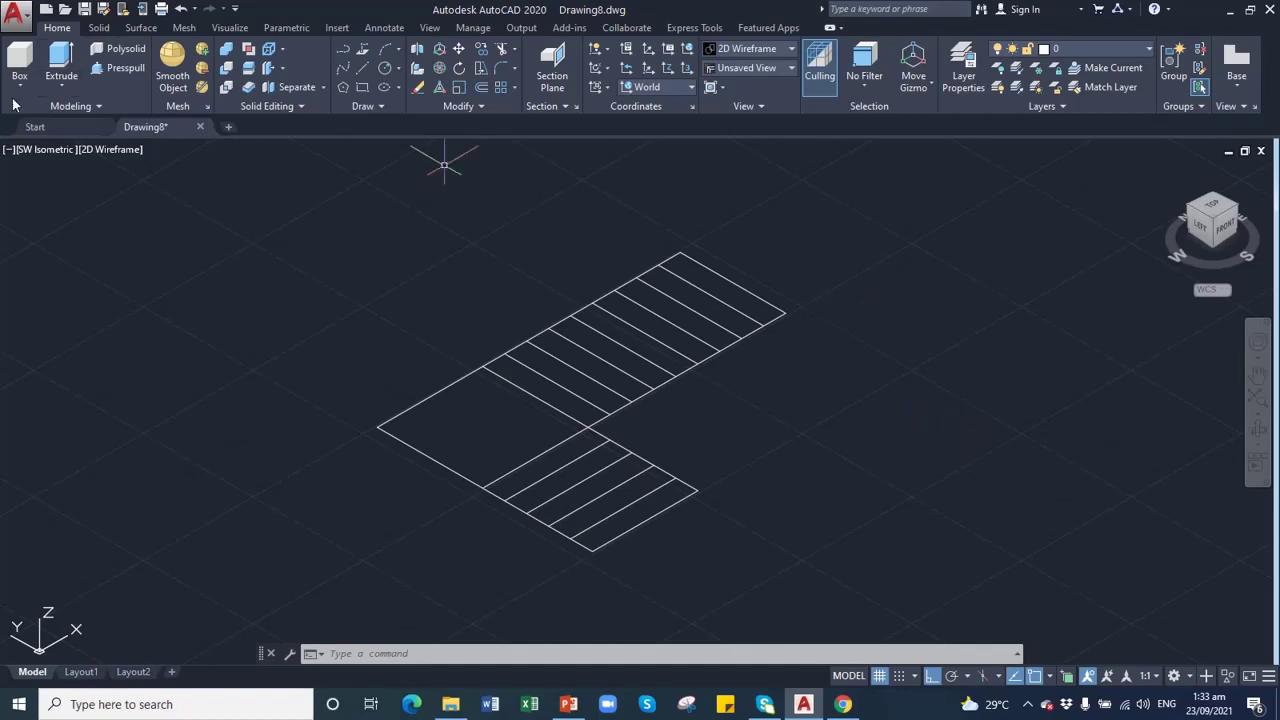
click(121, 68)
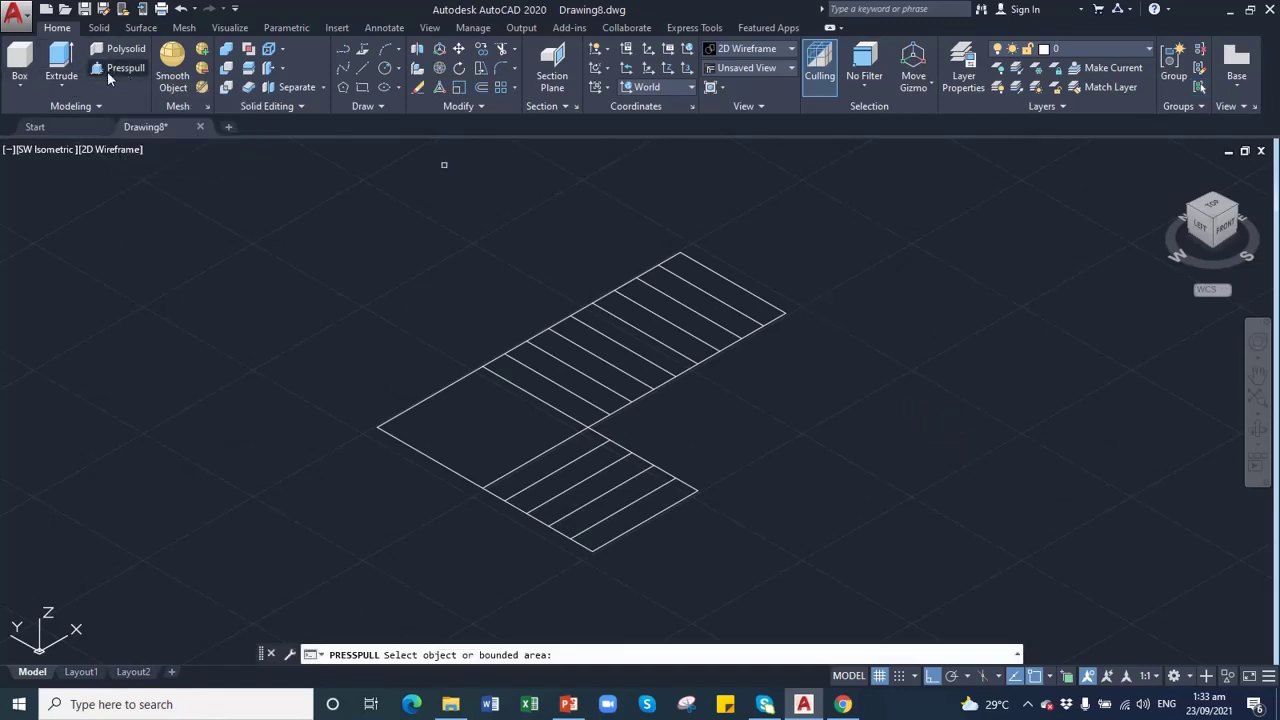
click(643, 512)
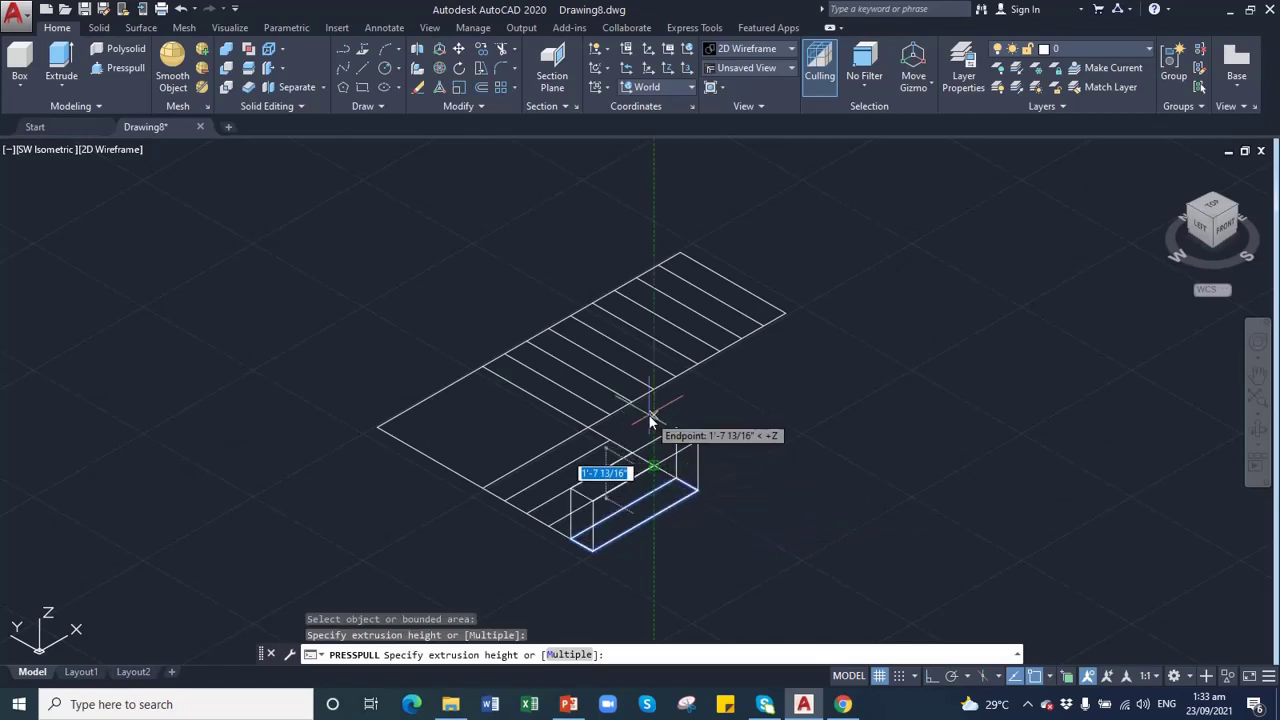
text(6')
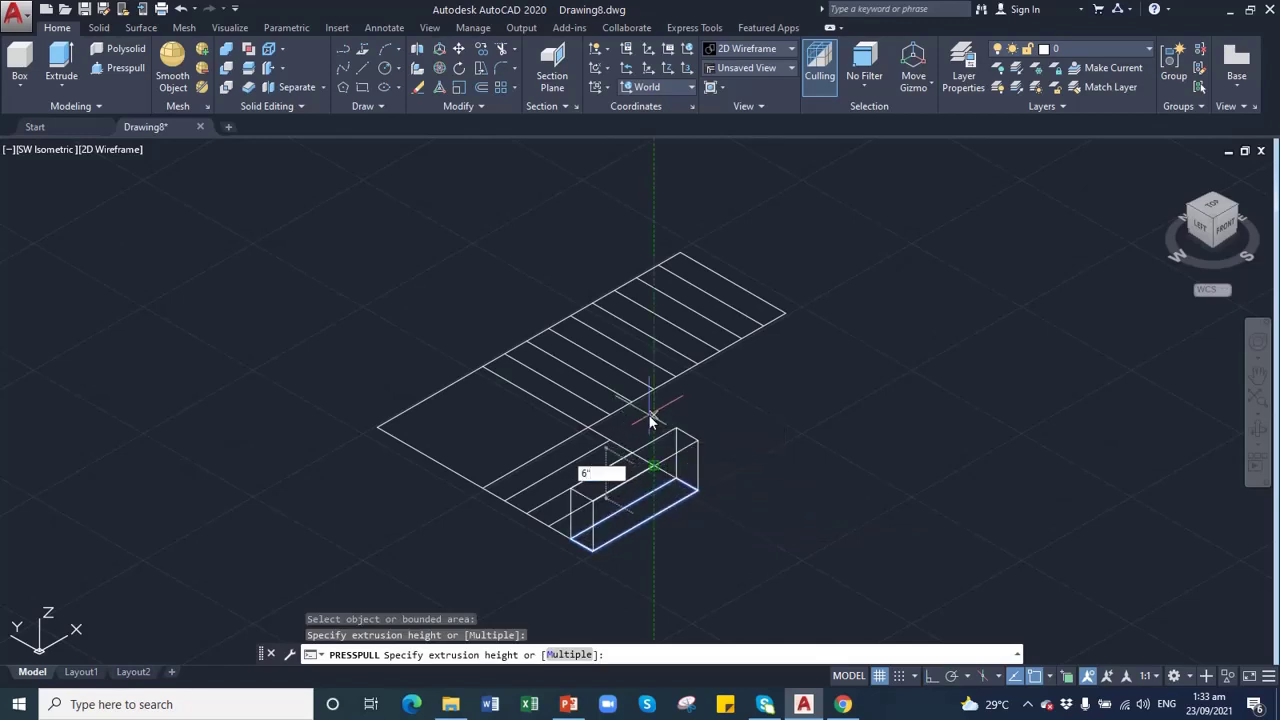
key(Return)
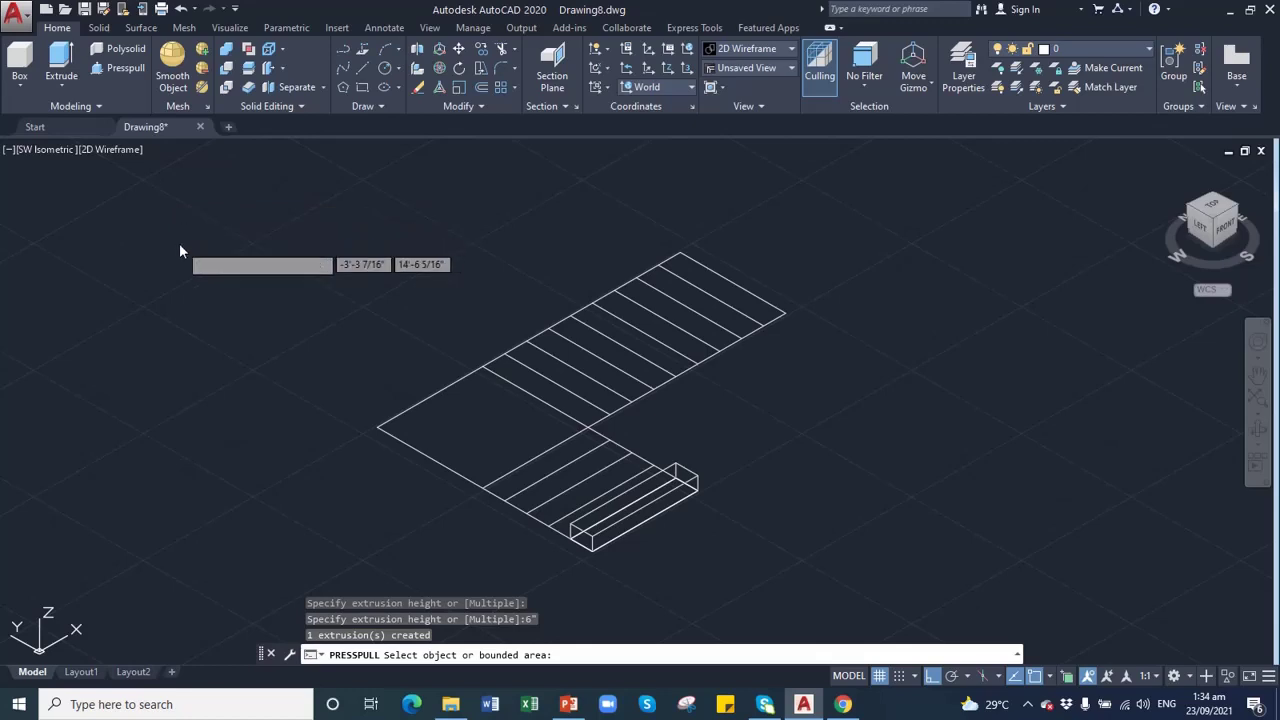
key(Return)
- Set the viewport's visual style to Shades of Gray
click(113, 150)
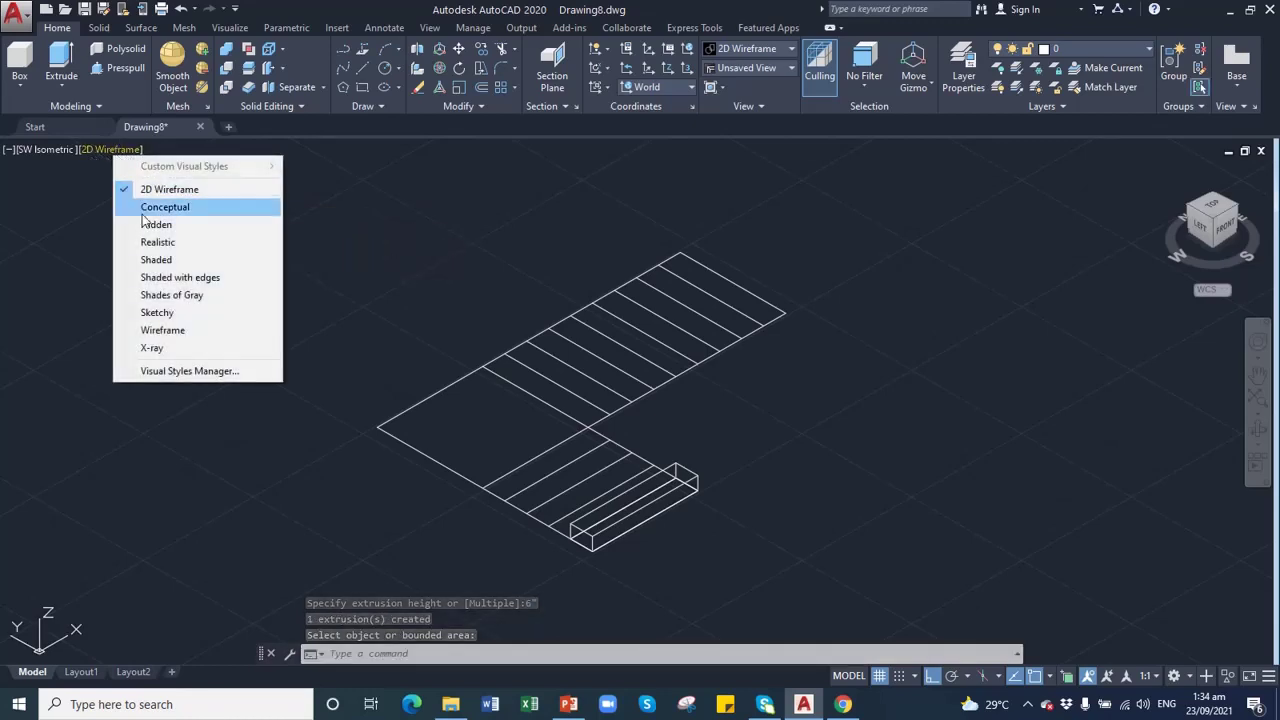
click(162, 296)
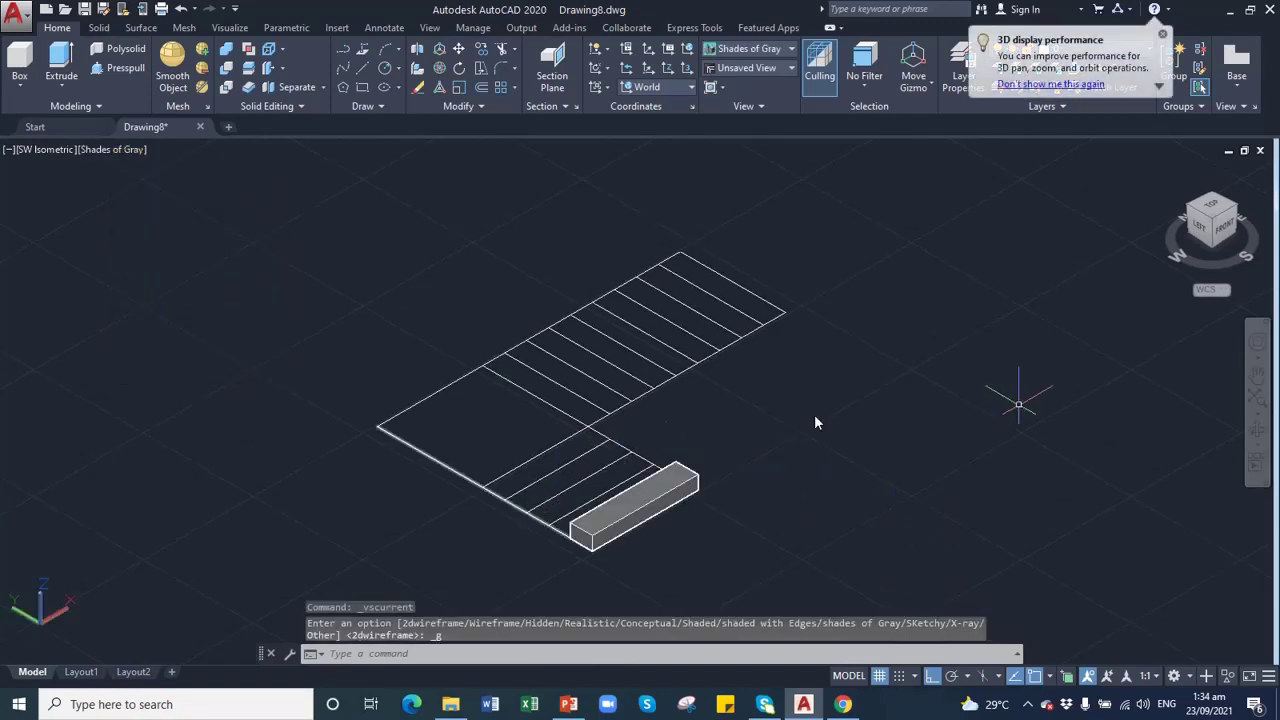
click(1258, 432)
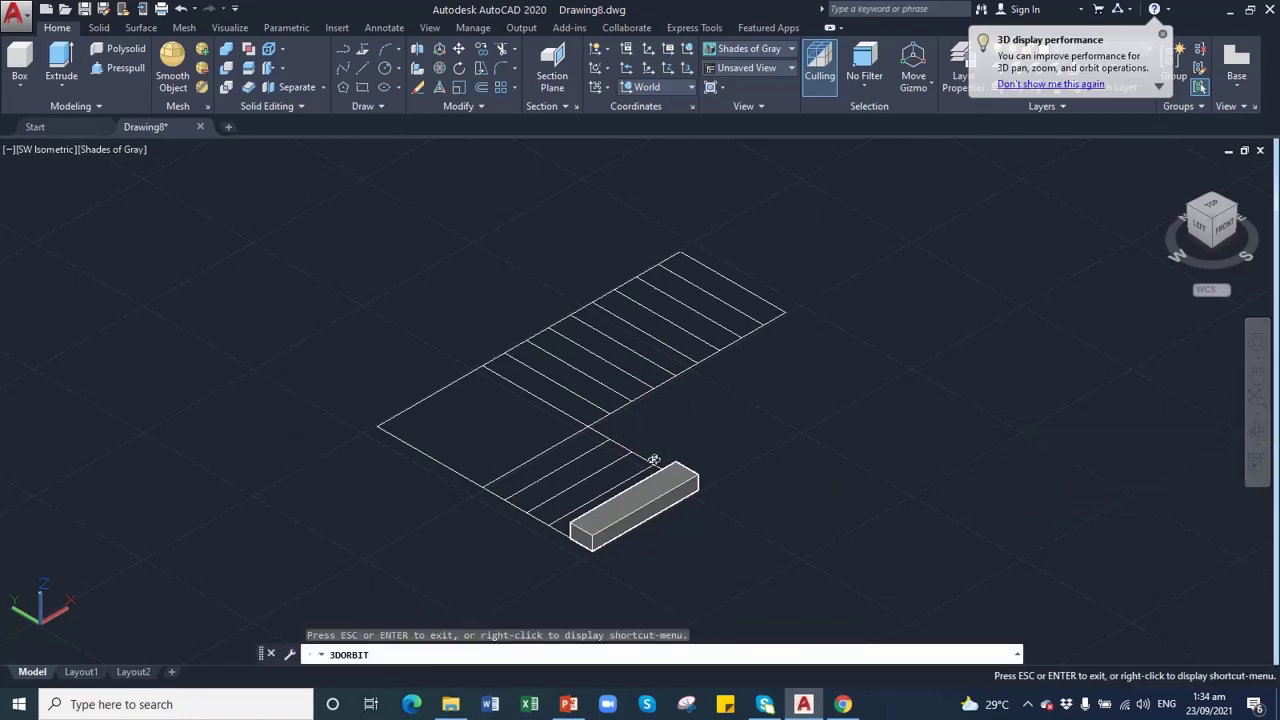
drag(653, 460, 747, 455)
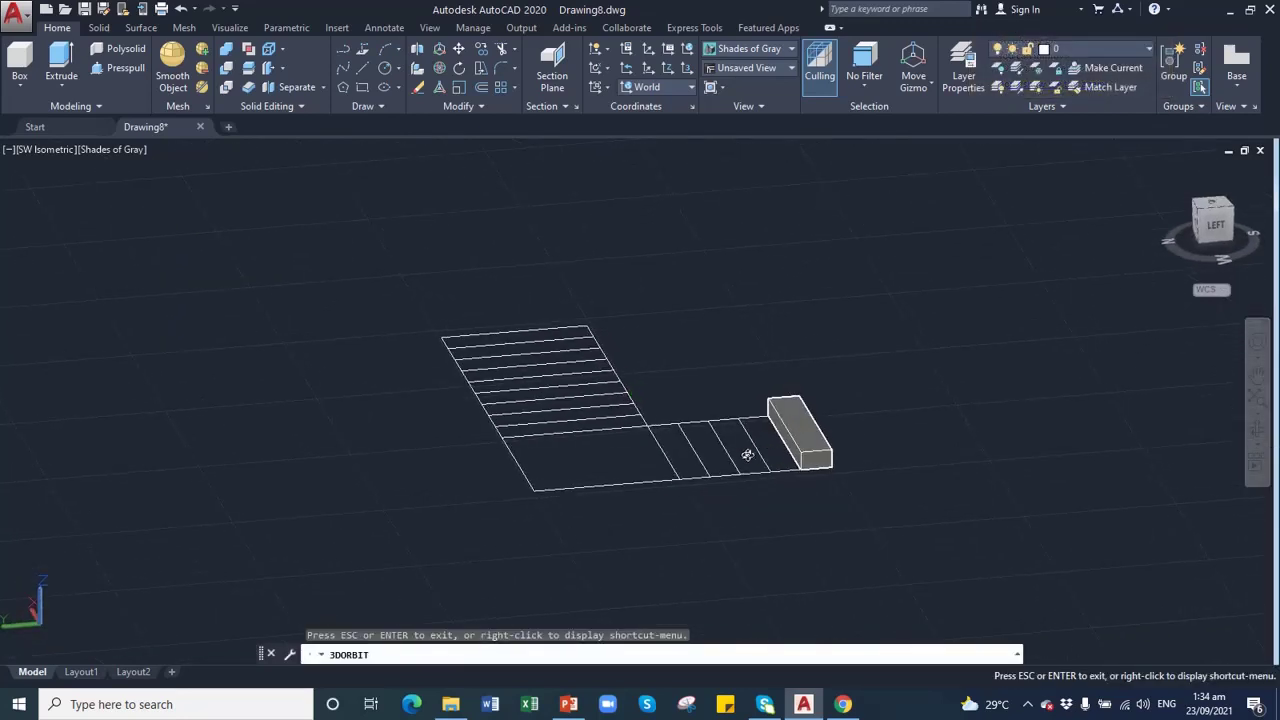
key(Escape)
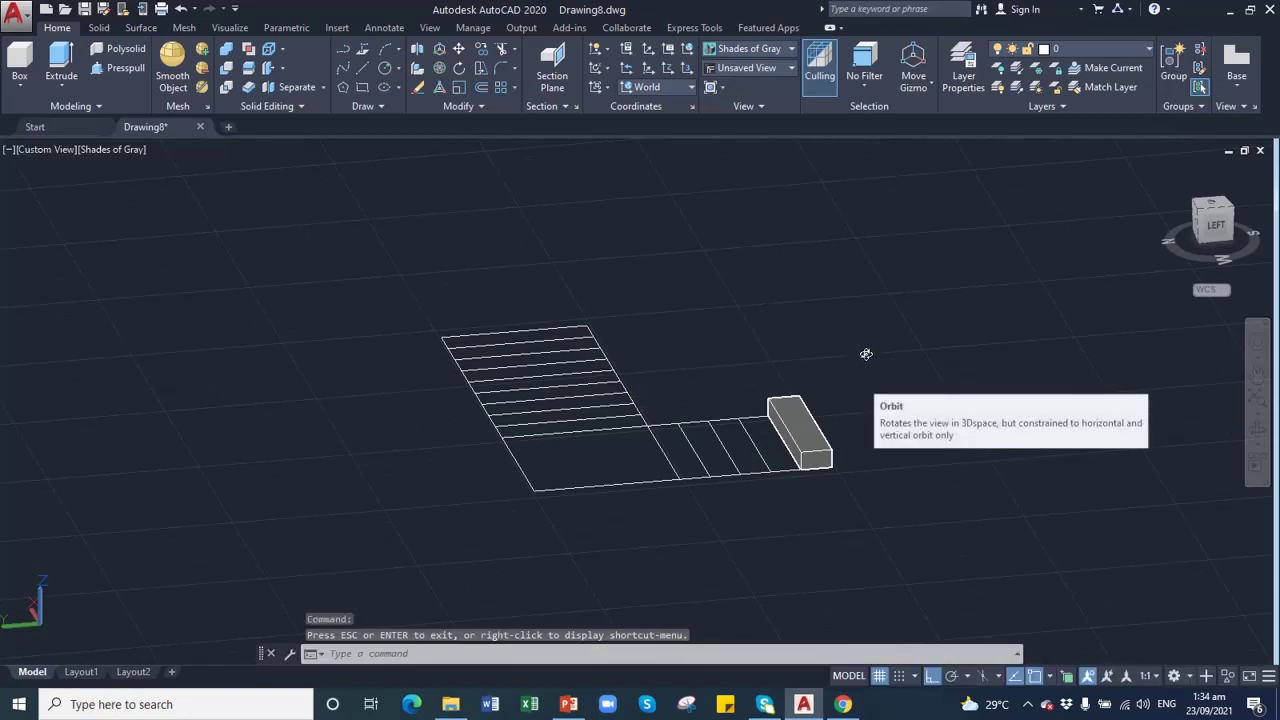
- Presspull the second tread of the first flight, next to the 6" step, to a height of 1'
click(123, 69)
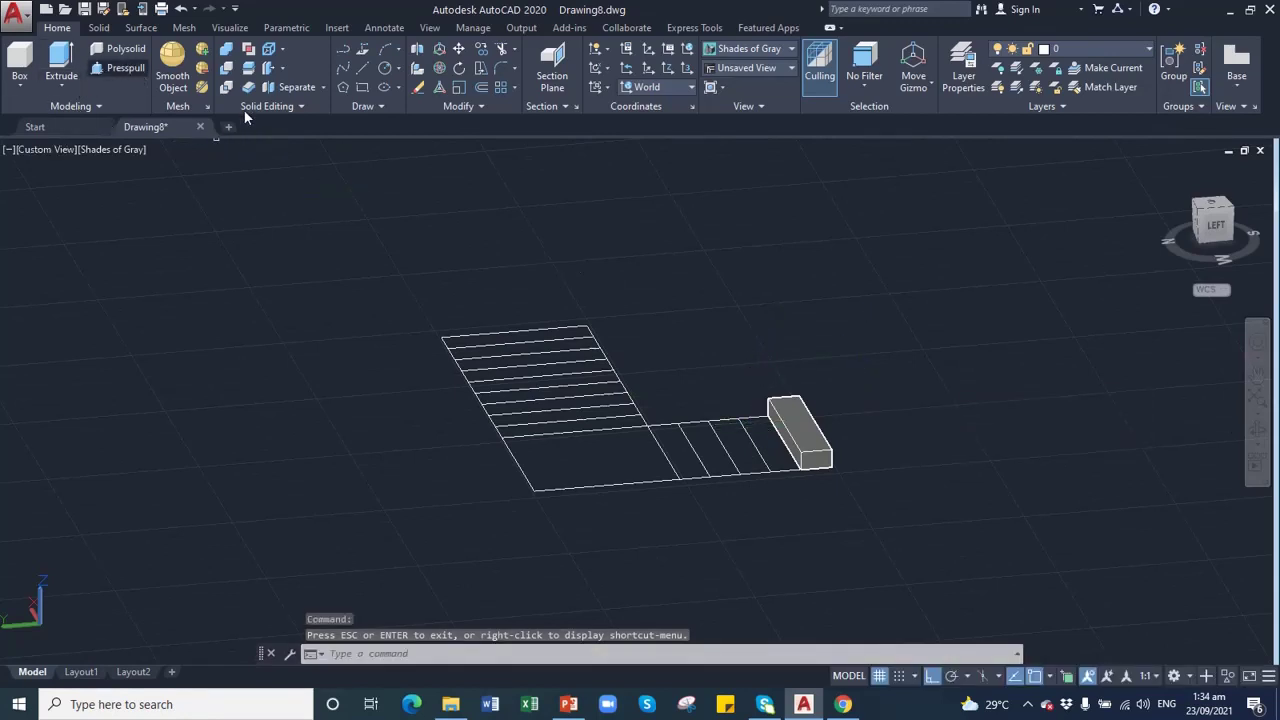
click(771, 435)
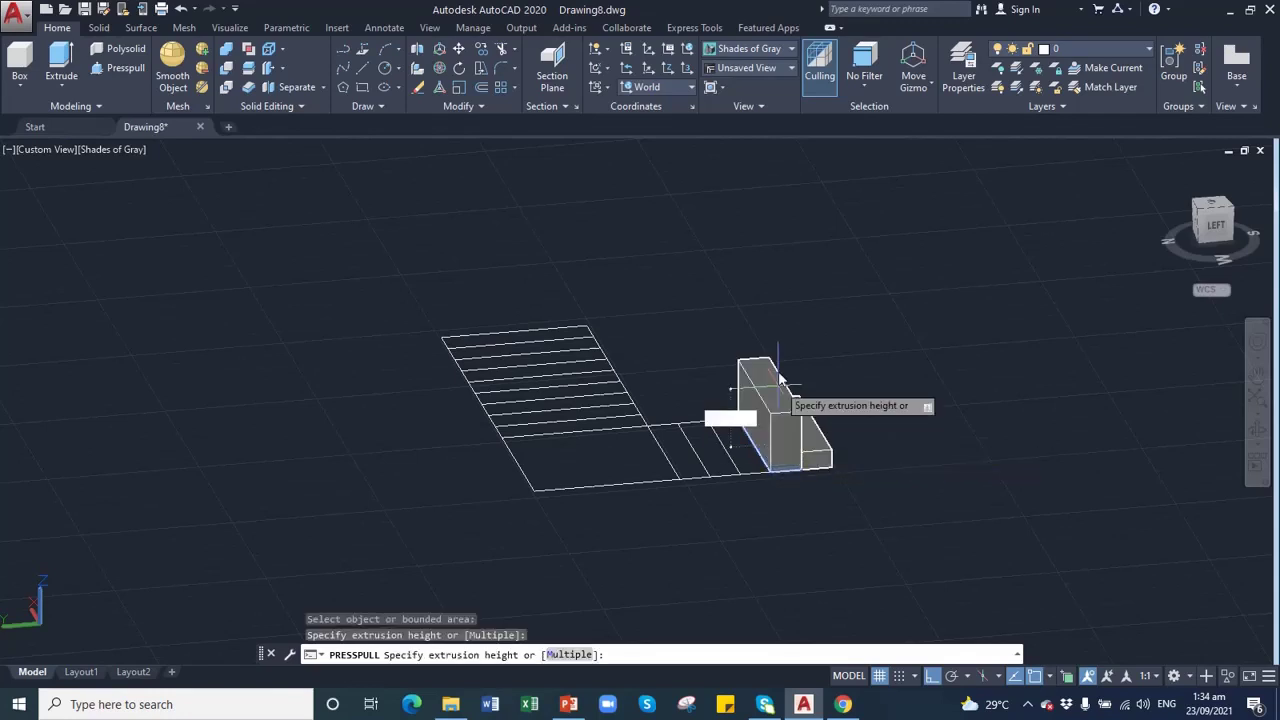
text(1)
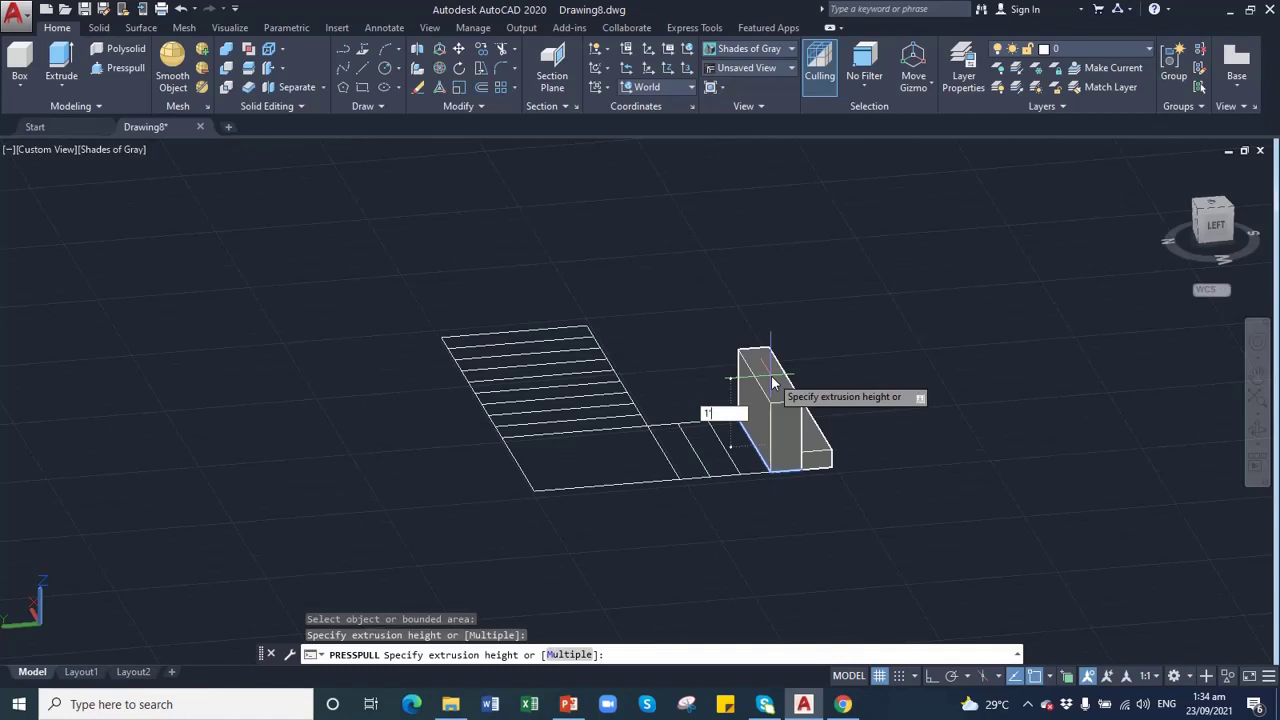
text(')
key(Return)
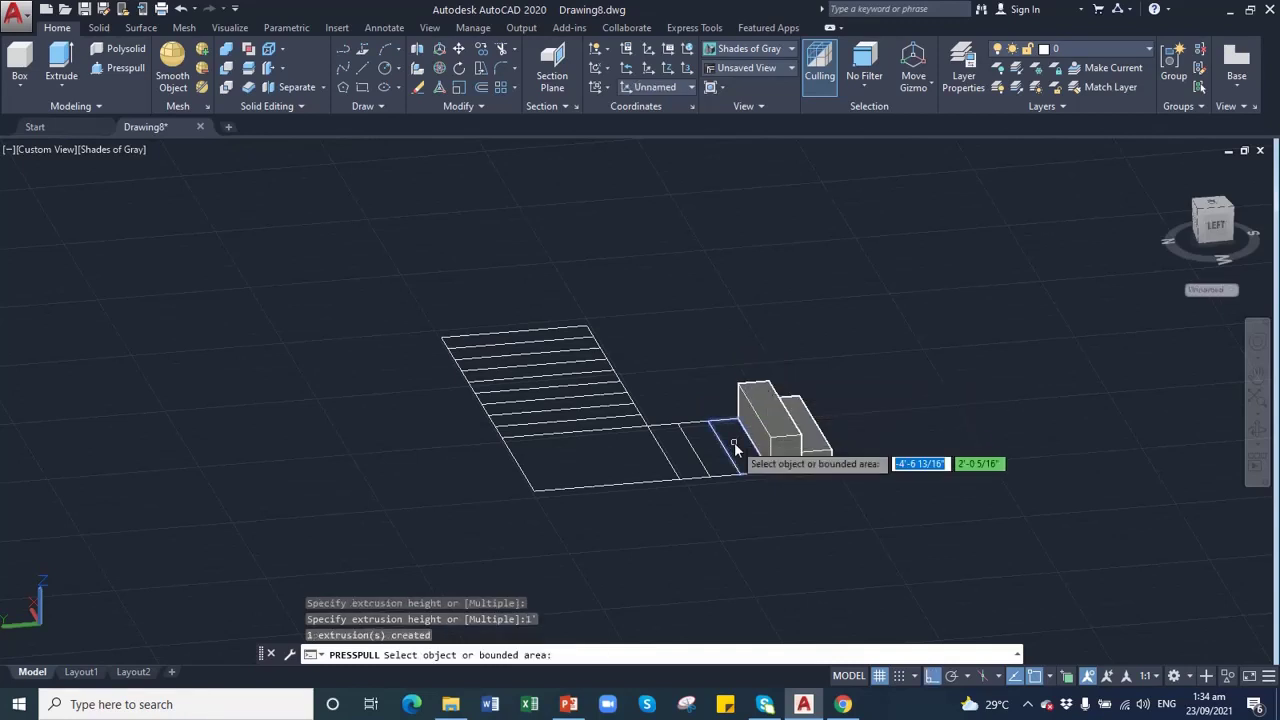
- Presspull the first flight's third tread to a height of 1'6" and its fourth tread to 2'
click(734, 442)
text(1'6)
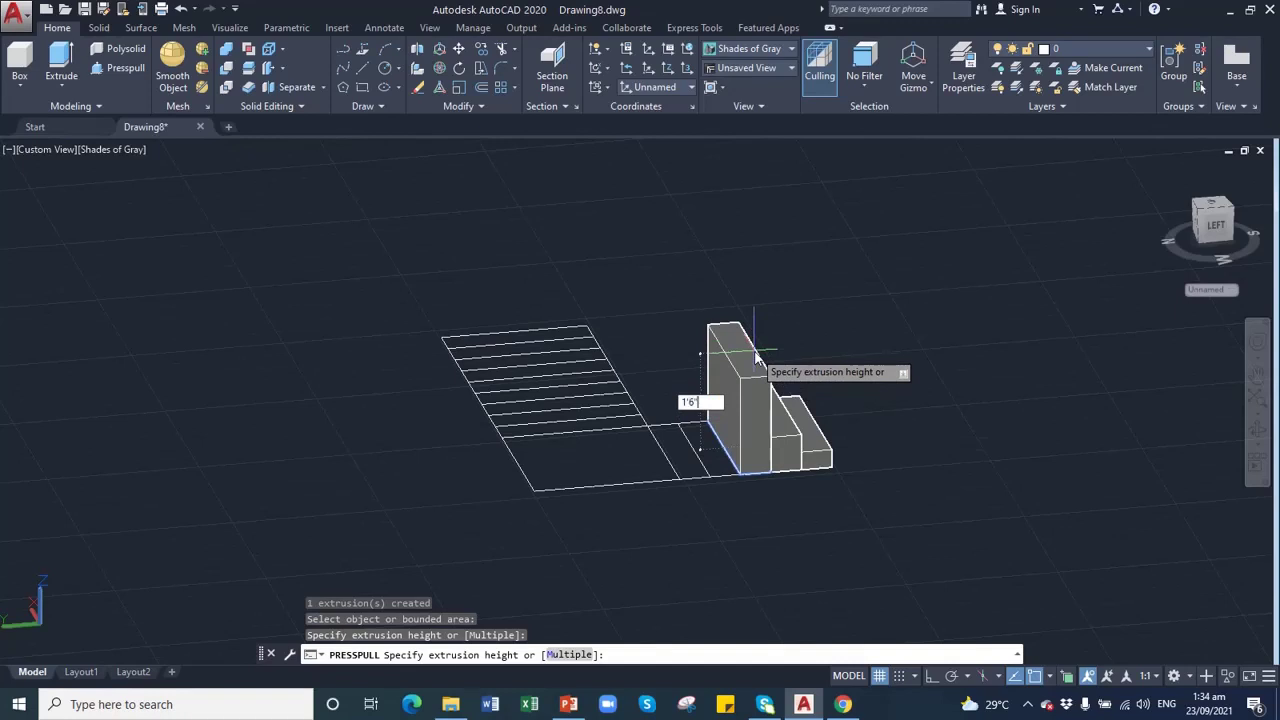
key(Return)
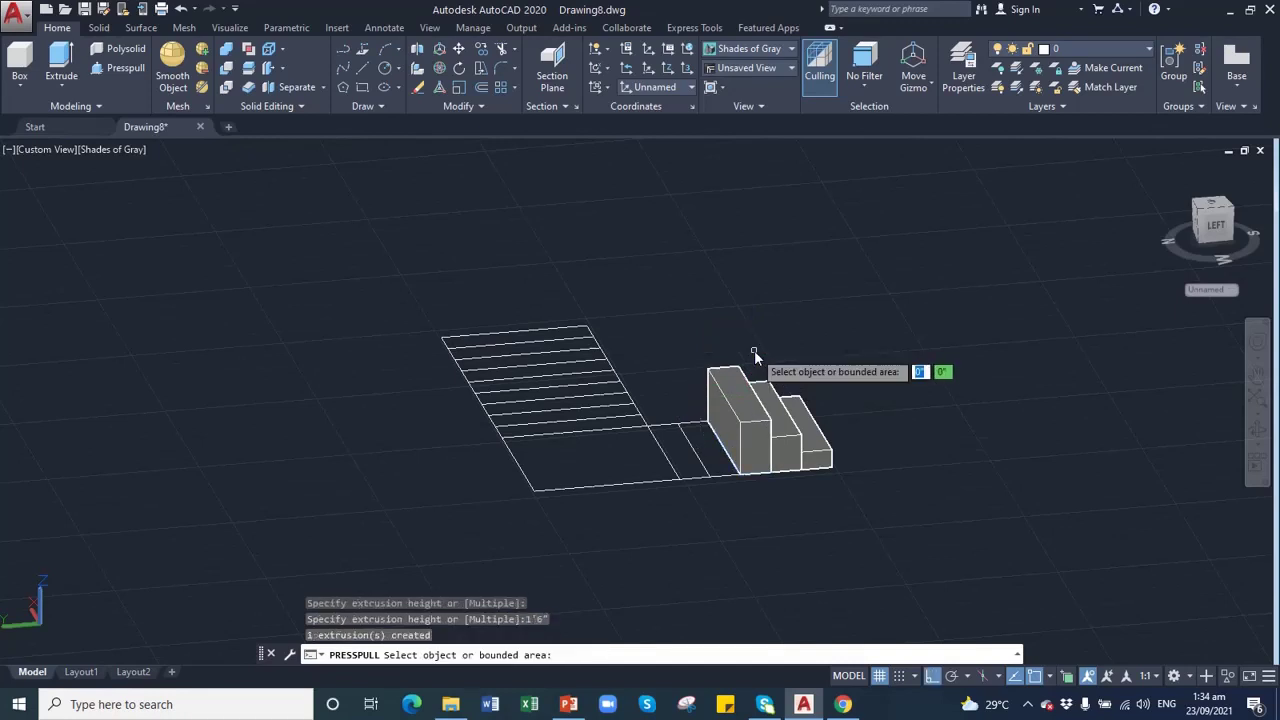
click(703, 450)
key(BackSpace)
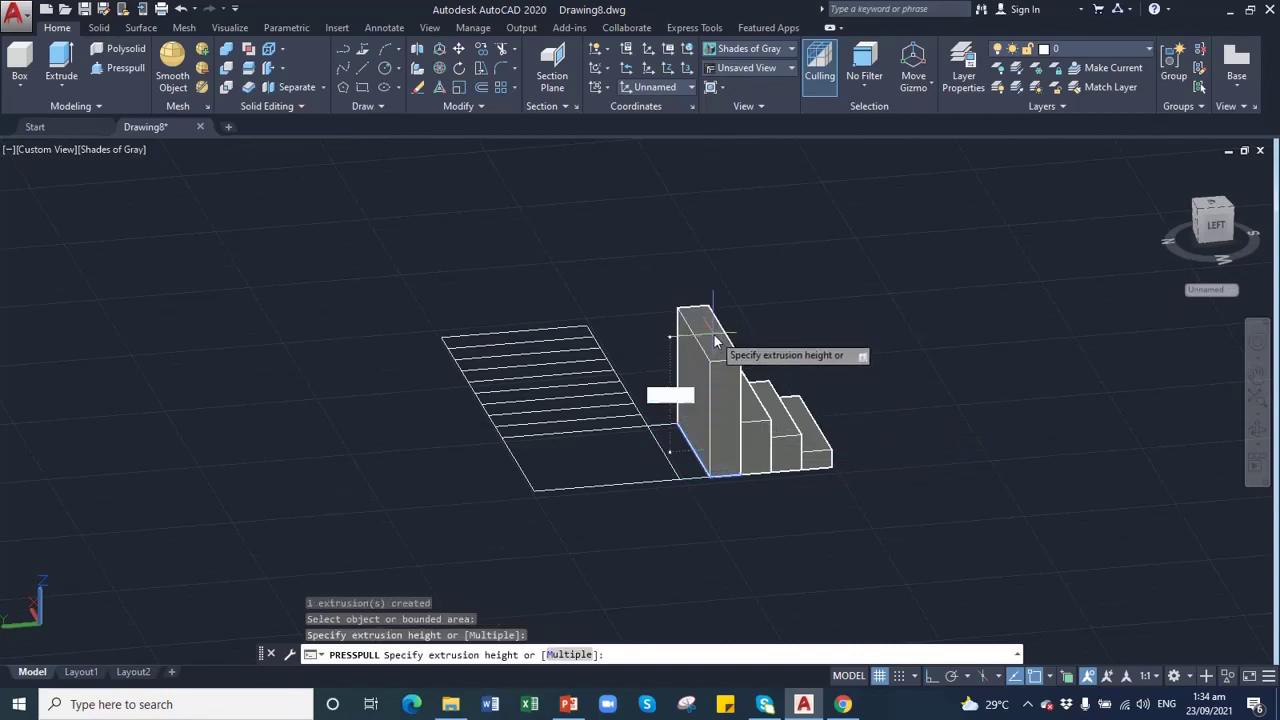
text(2')
key(Return)
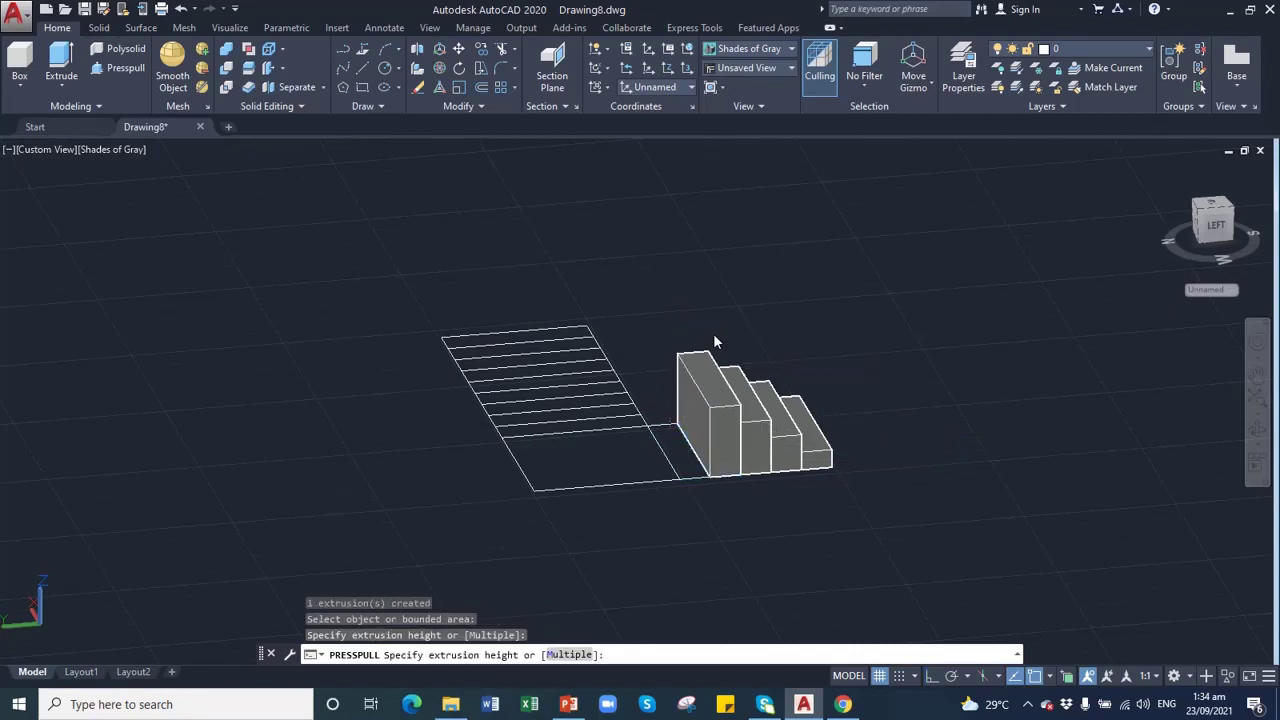
- Presspull the first flight's last tread, beside the landing, to a height of 2'6" and the square landing to 3'
click(672, 456)
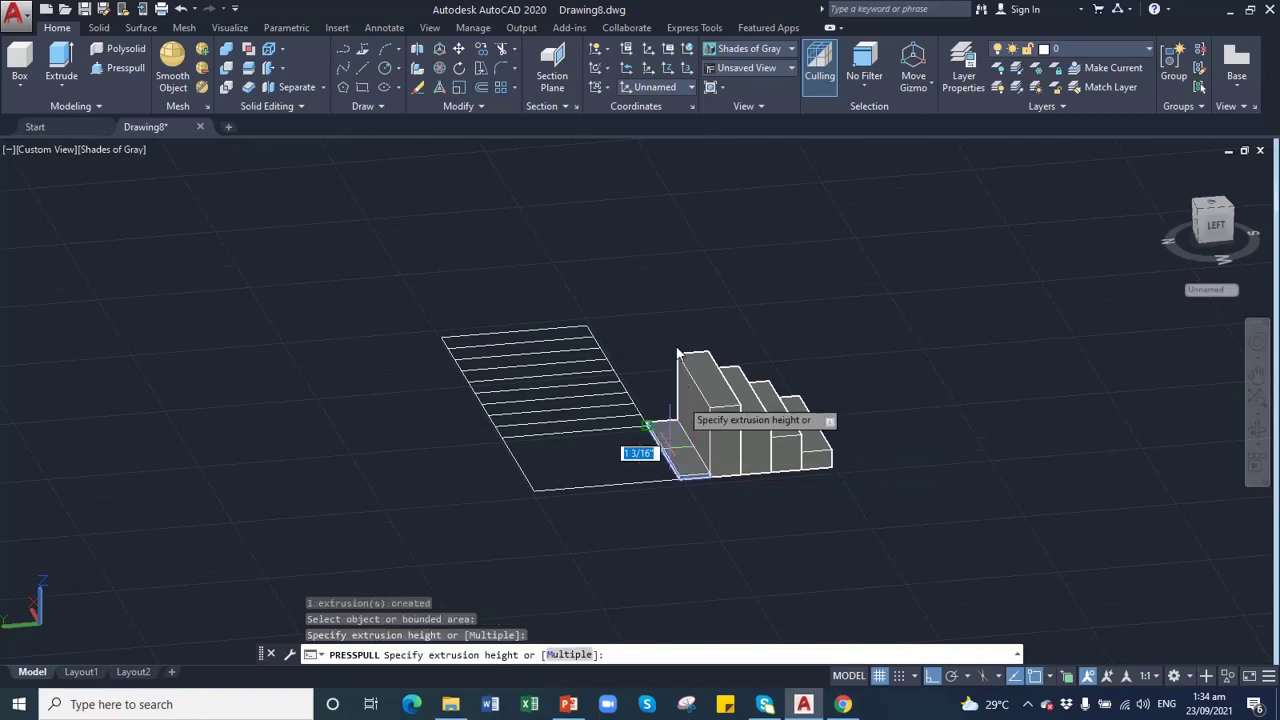
text(2)
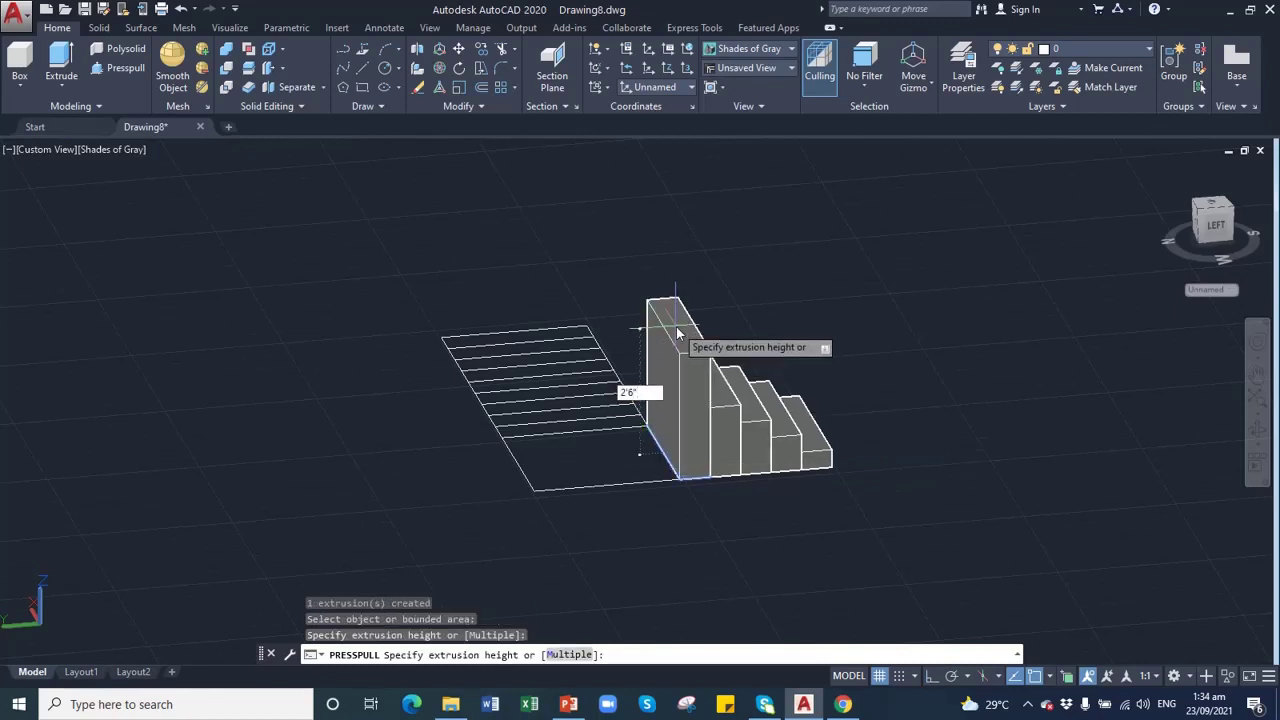
text('6")
key(Return)
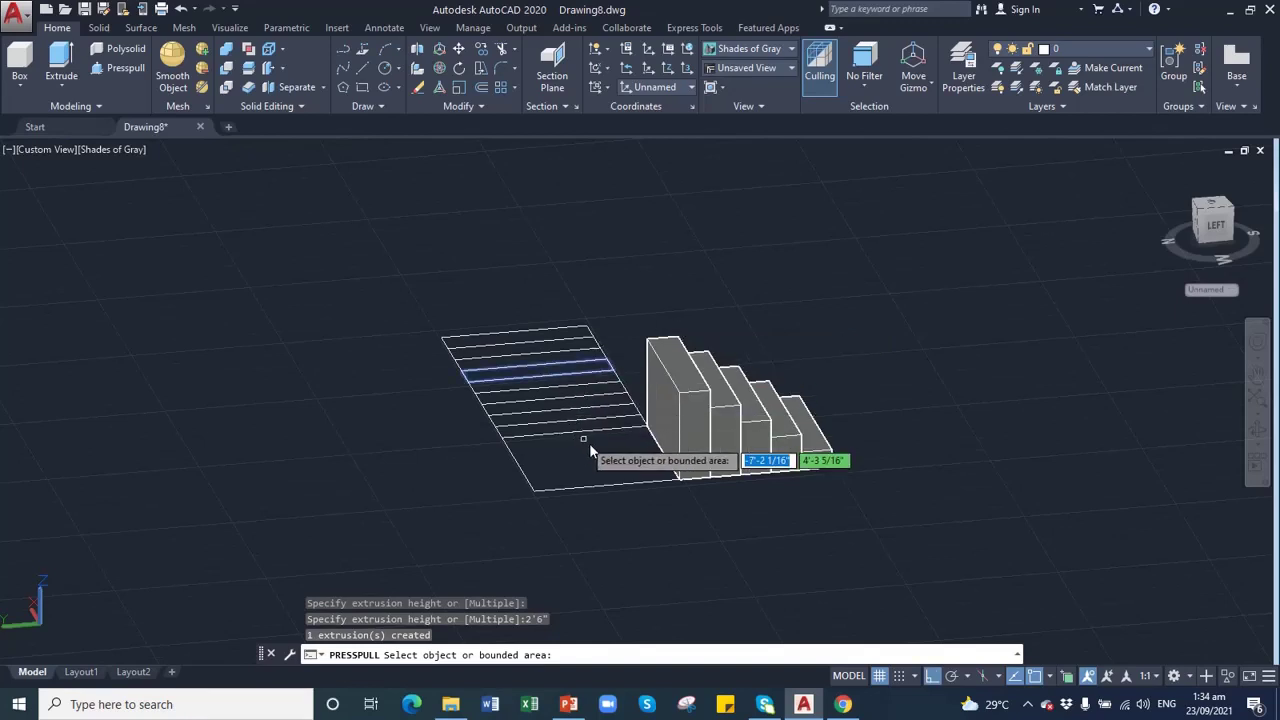
click(604, 451)
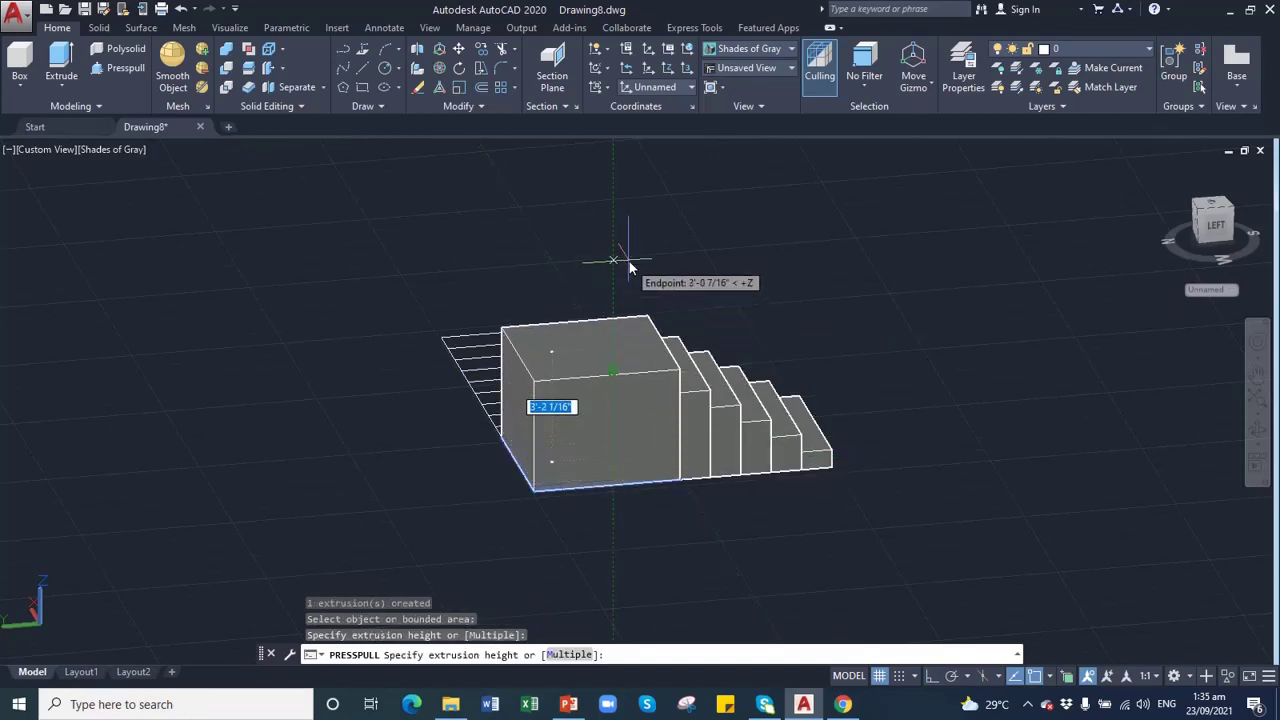
text(3')
key(Return)
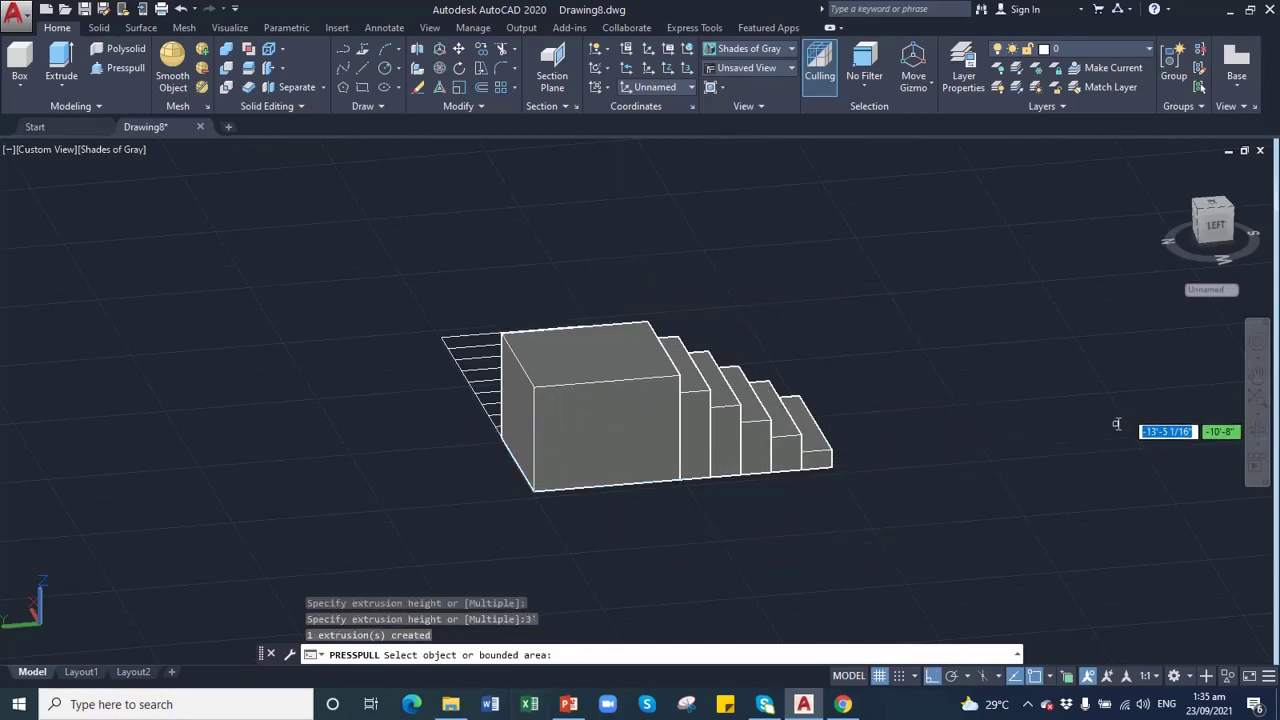
- Presspull the second flight's first tread, adjoining the landing, to a height of 3'6" and its second tread to 4'
click(1257, 430)
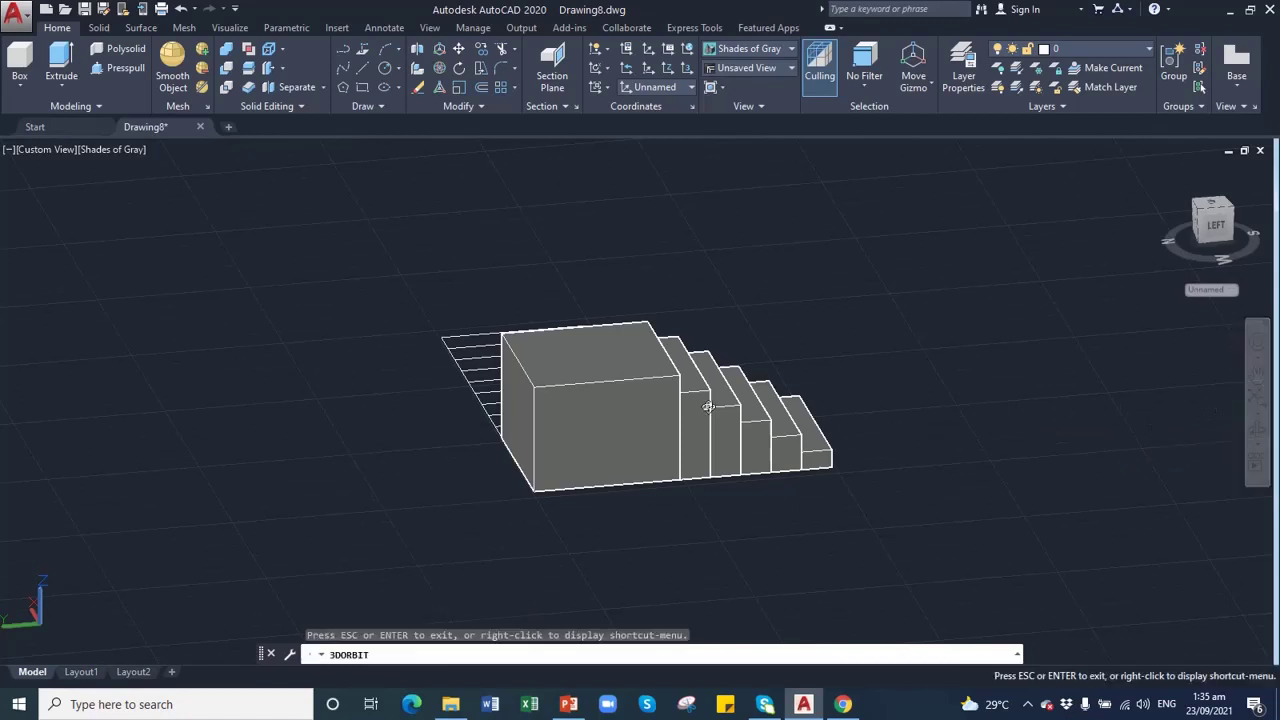
drag(602, 420, 851, 445)
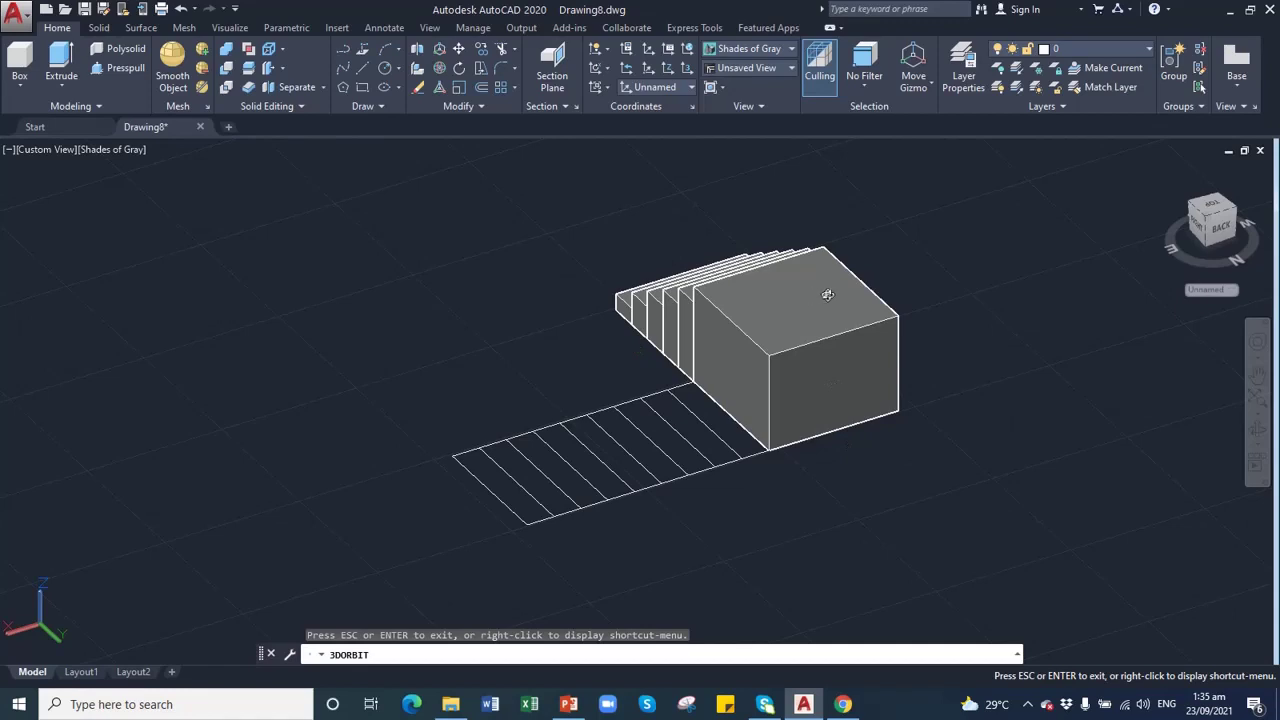
key(Escape)
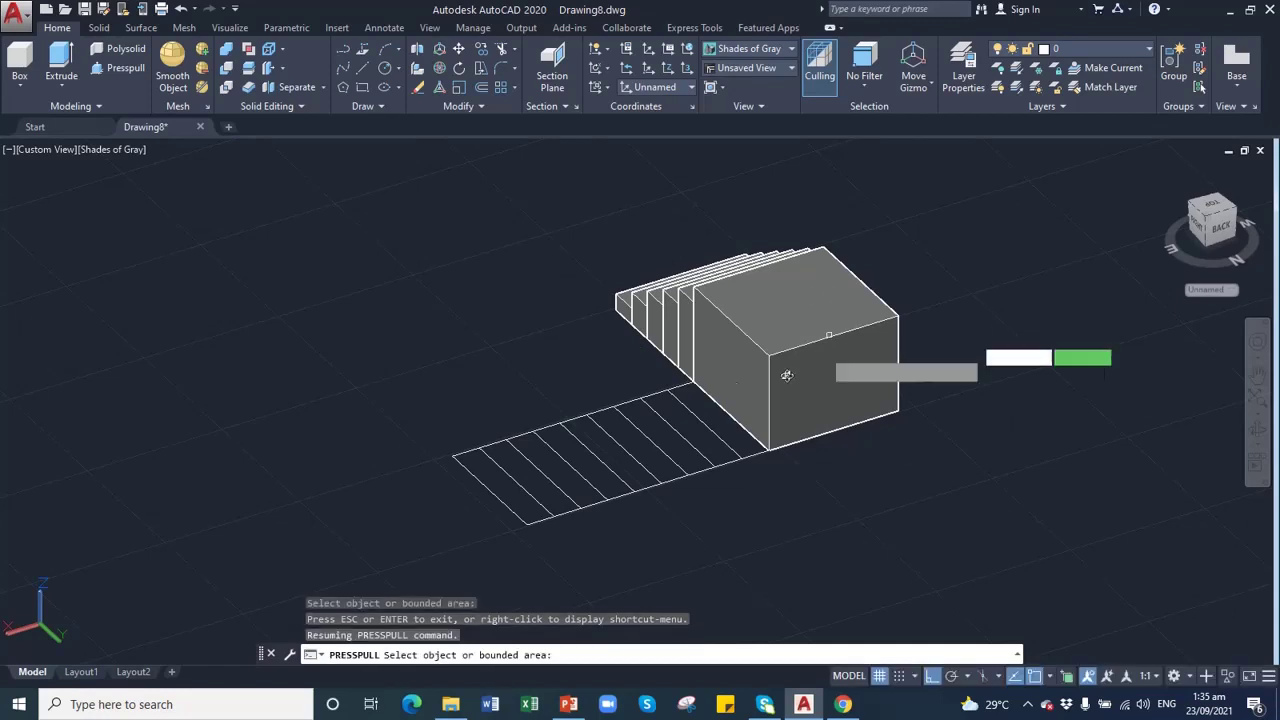
click(118, 72)
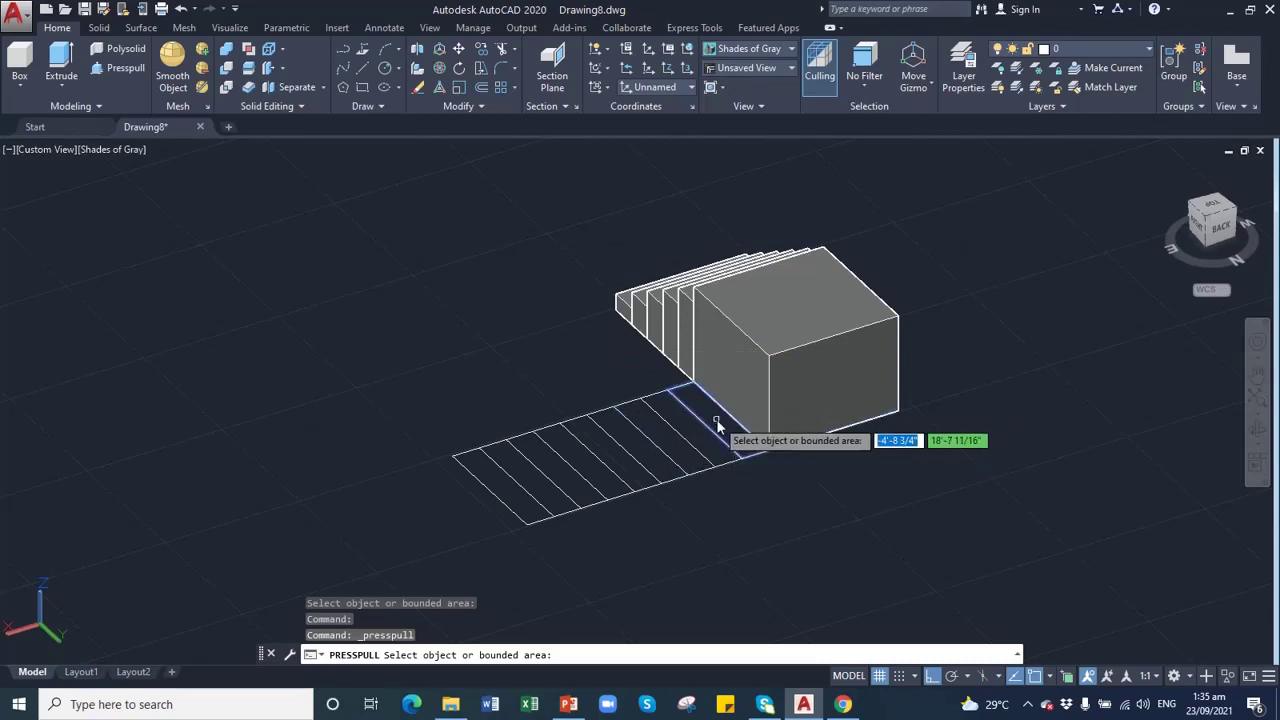
click(717, 425)
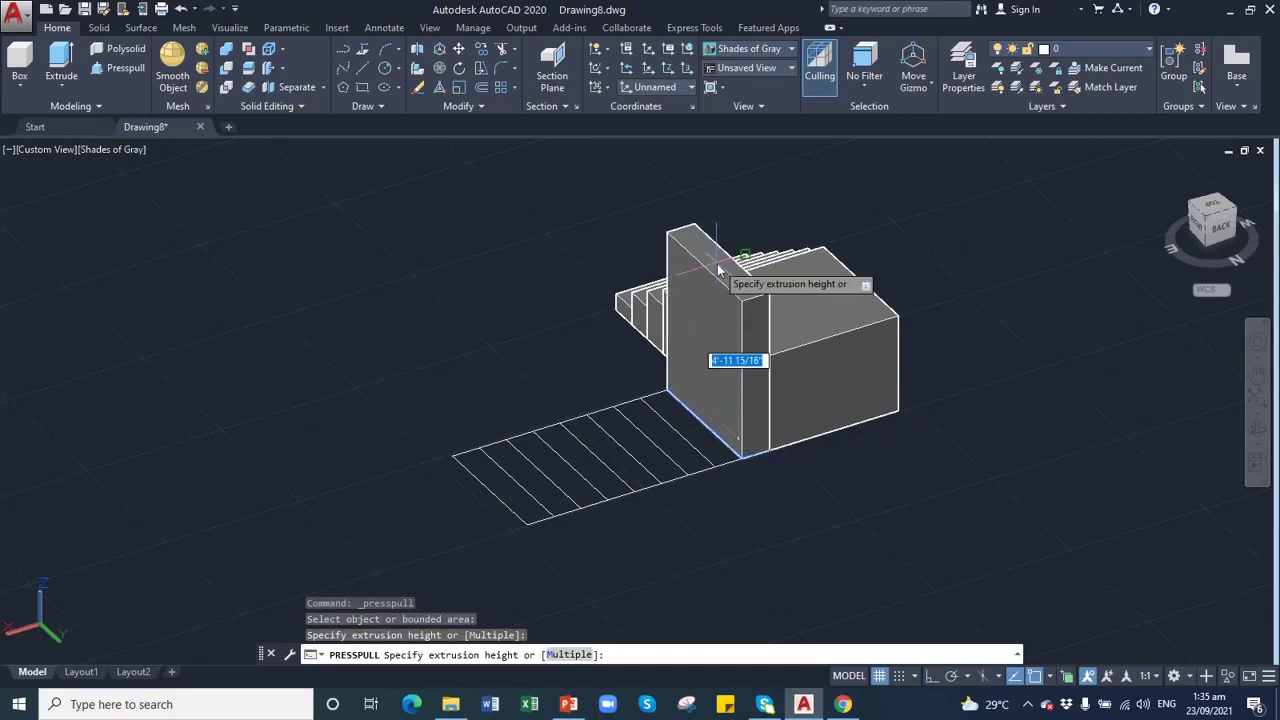
text(3'6")
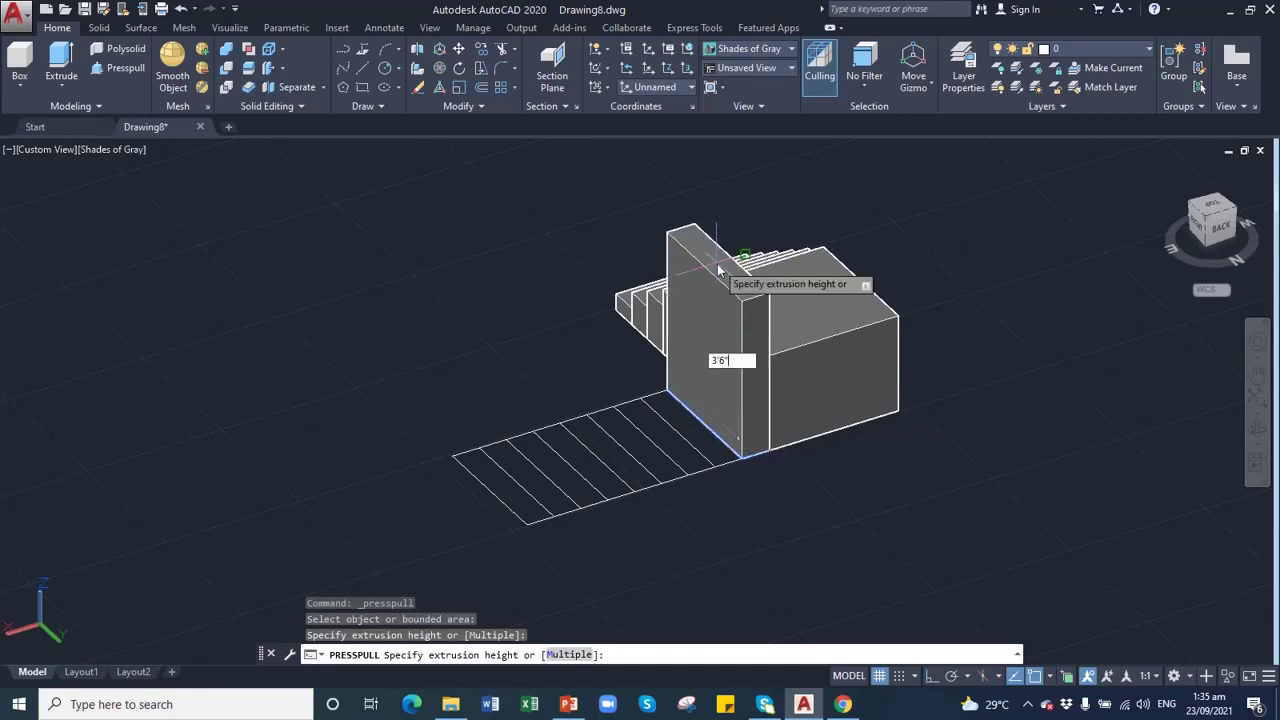
key(Return)
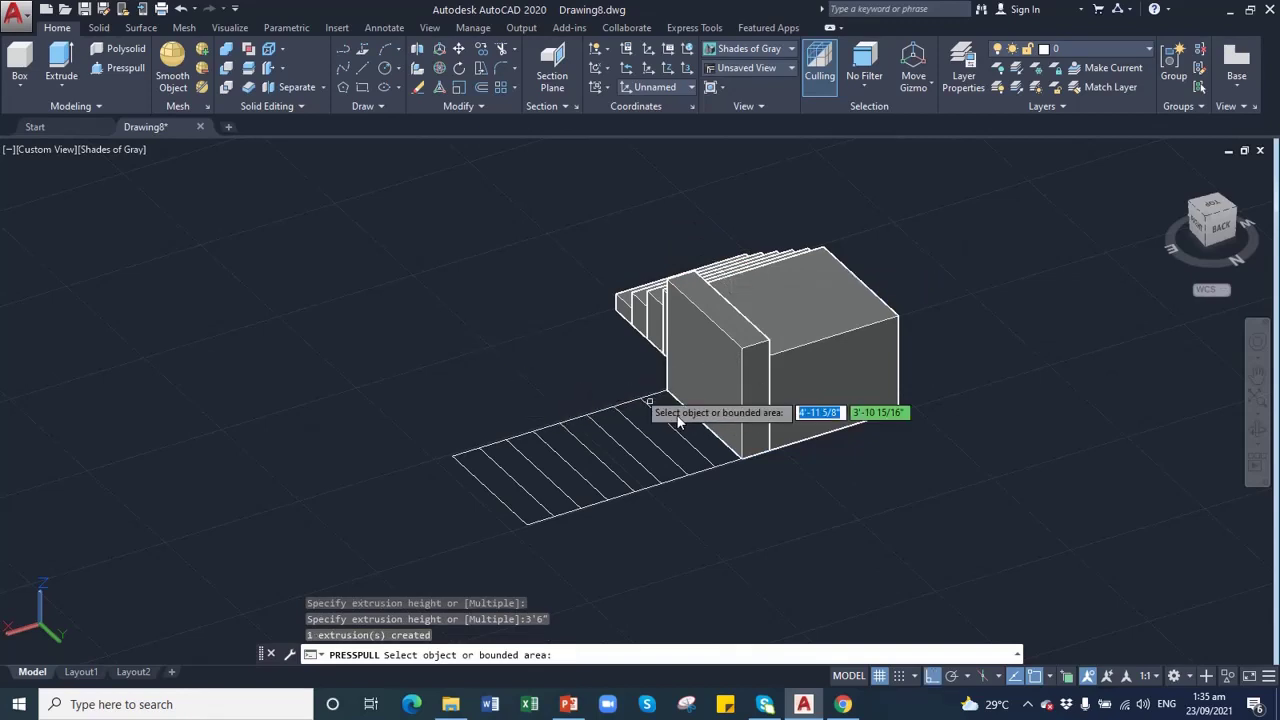
click(677, 421)
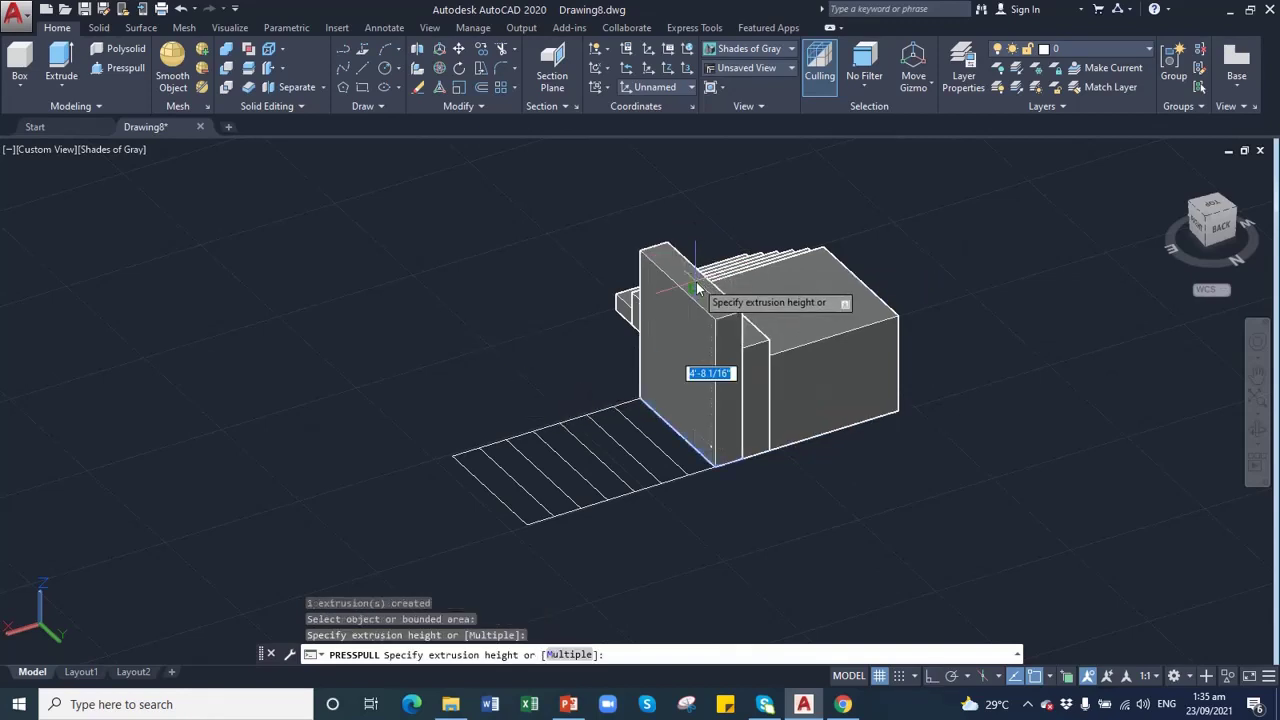
text(4')
key(Return)
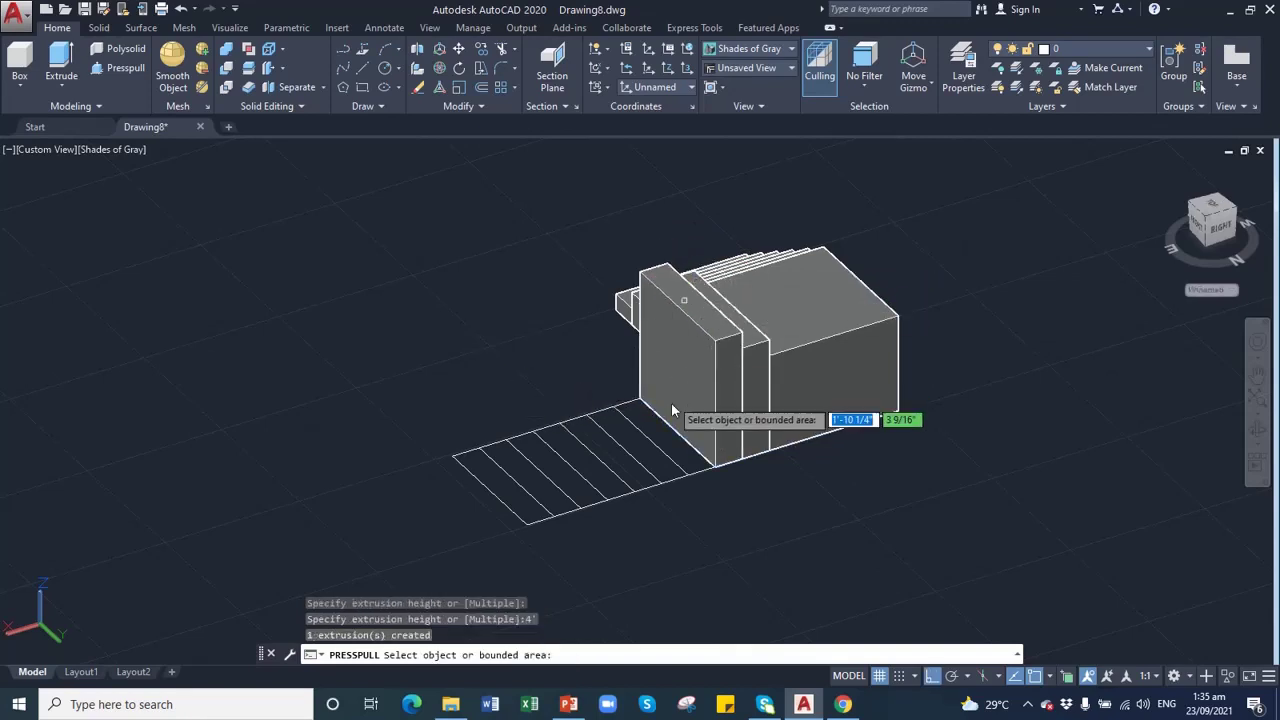
- Presspull the second flight's third tread from the landing to a height of 4'6" and its fourth tread to 5'
click(669, 431)
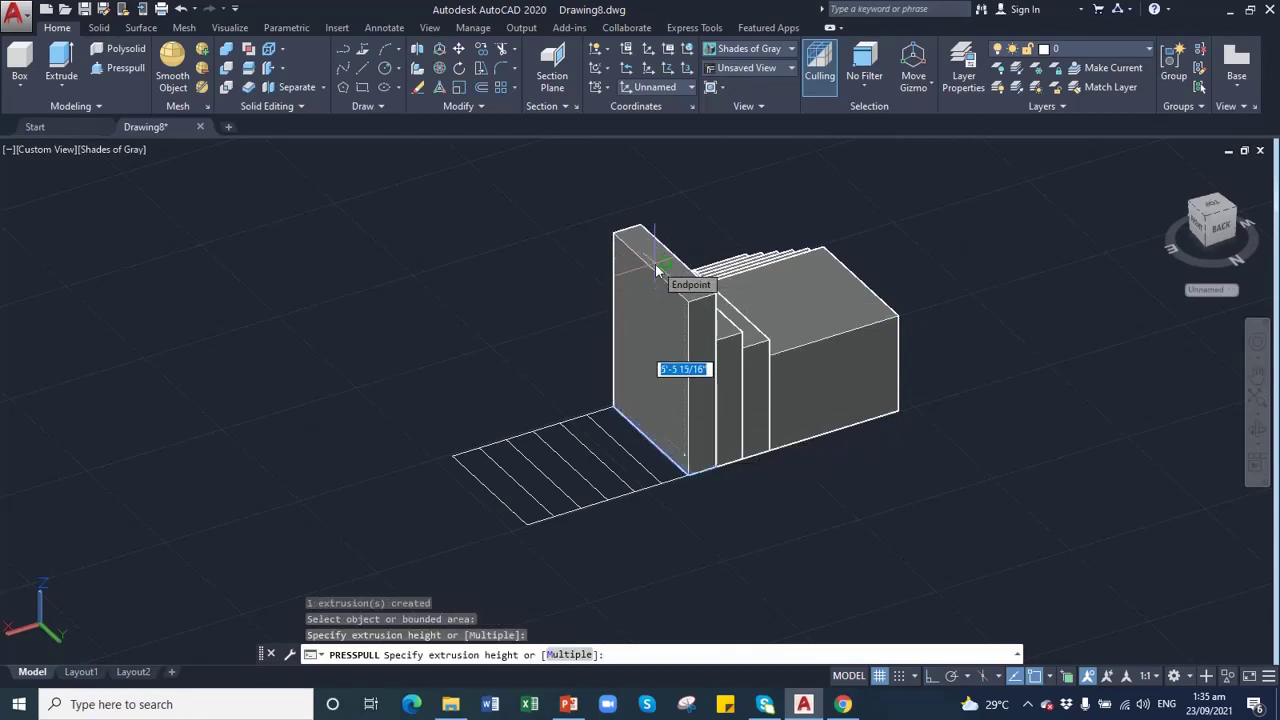
text(4')
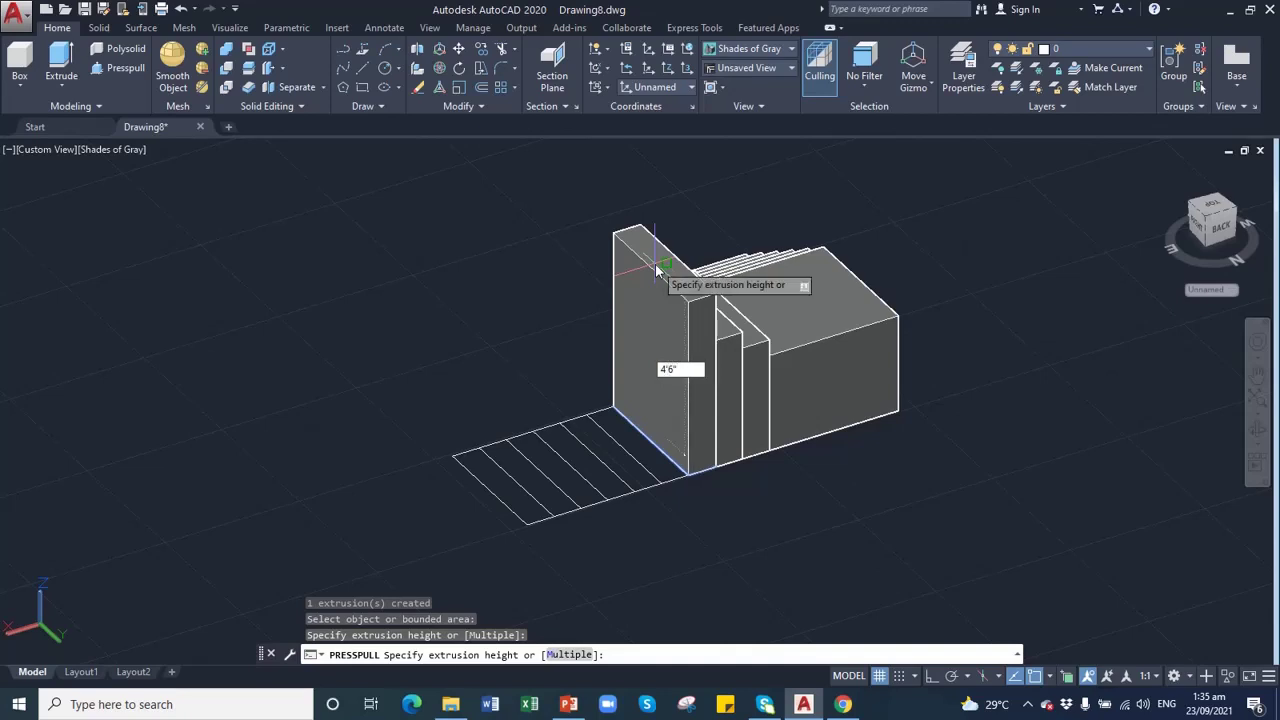
key(Return)
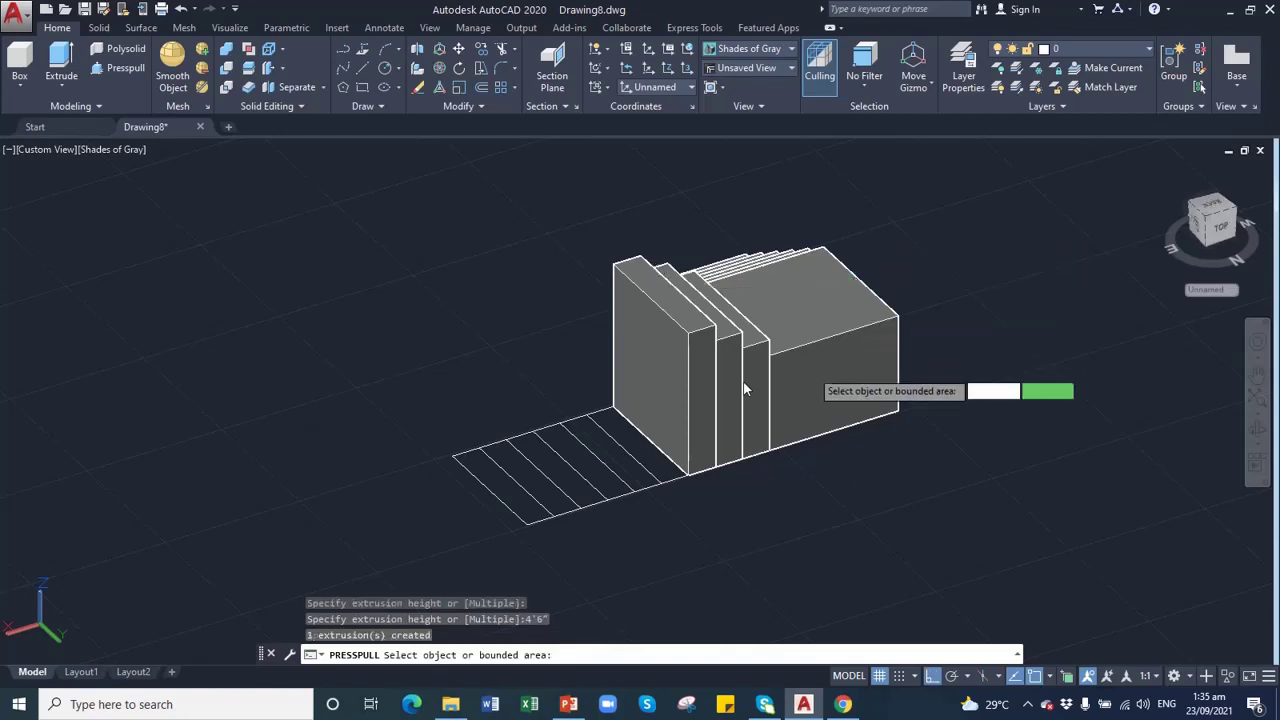
click(624, 442)
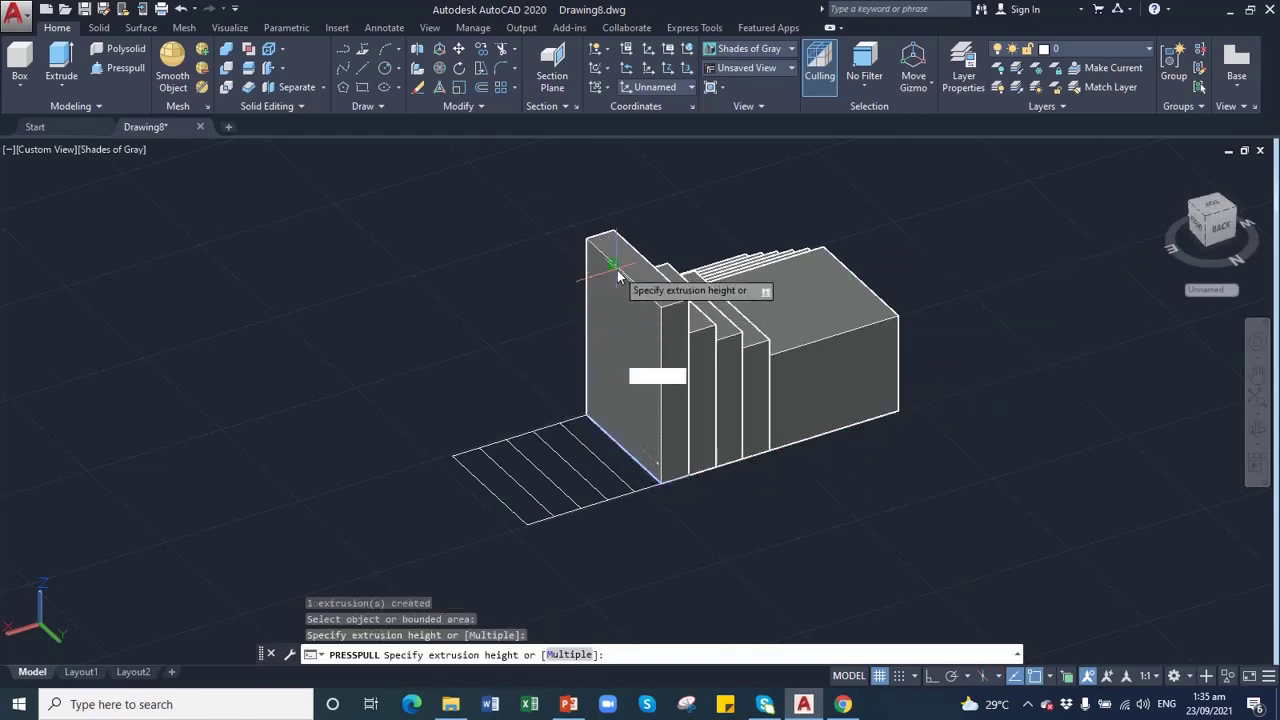
key(Return)
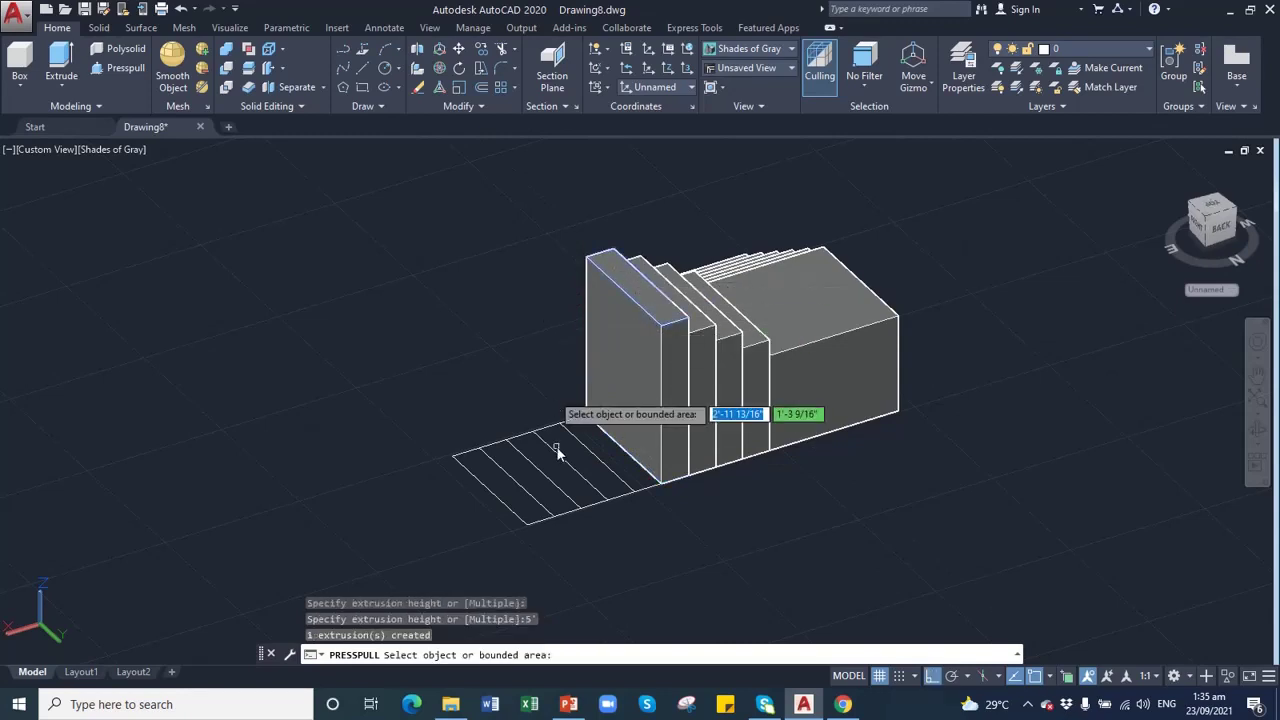
- Presspull the second flight's fifth tread from the landing to a height of 5'6" and its sixth tread to 6'
click(608, 388)
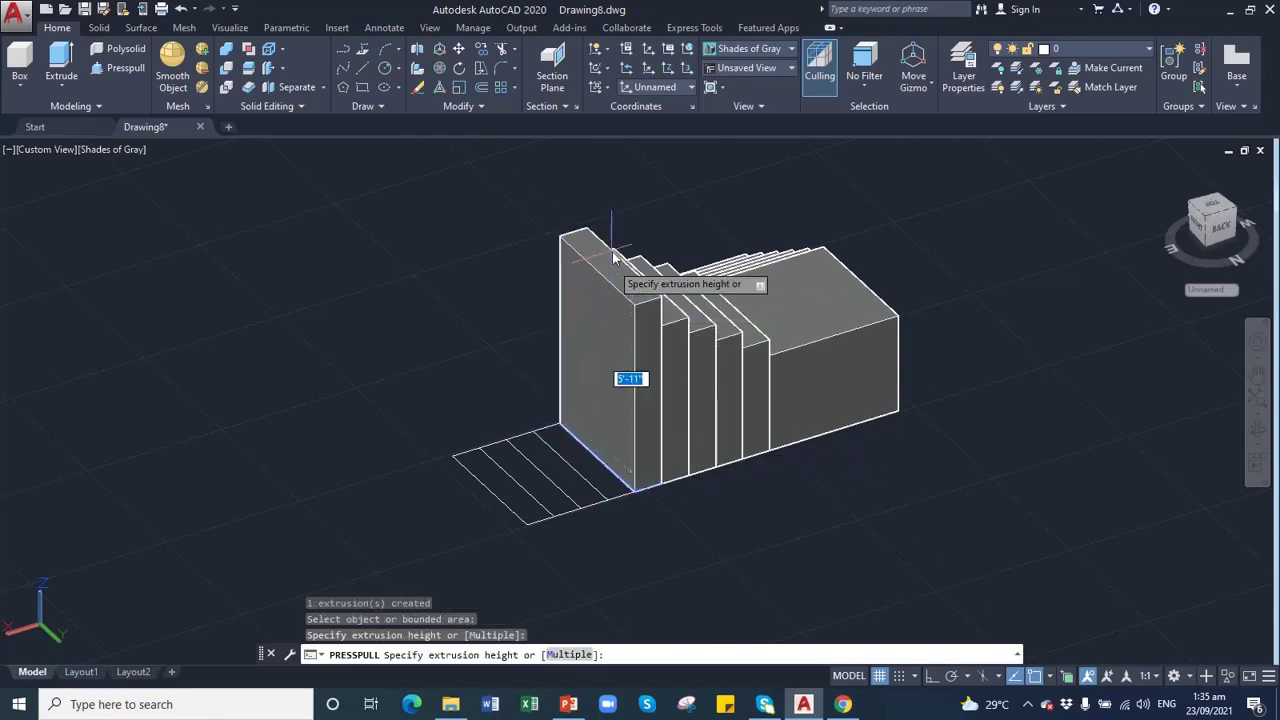
text(5'6)
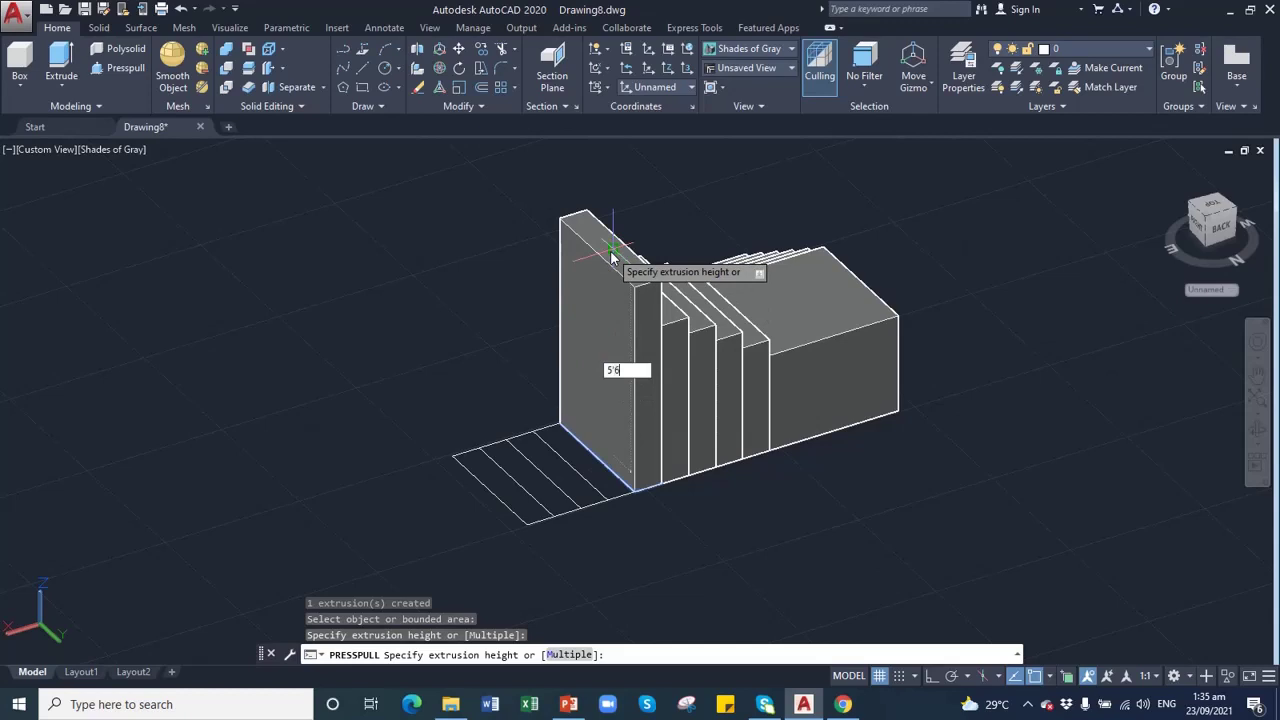
text(")
key(Return)
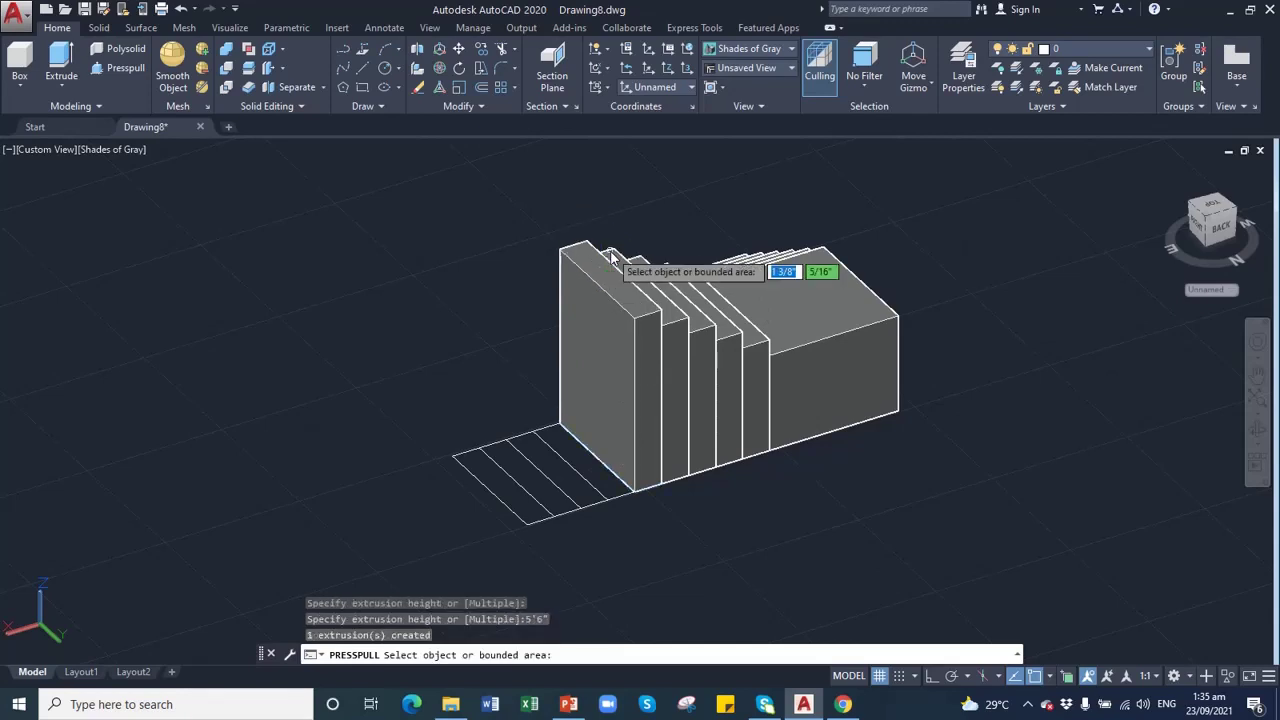
click(588, 462)
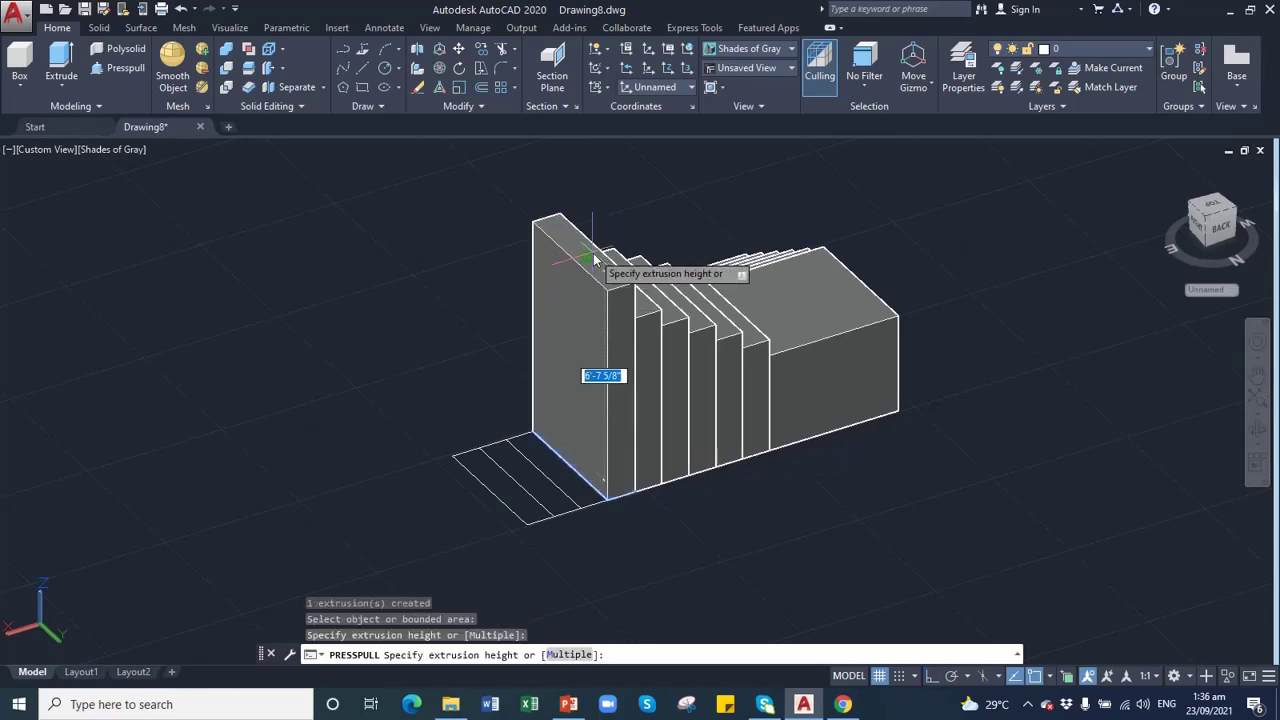
text(6')
key(Return)
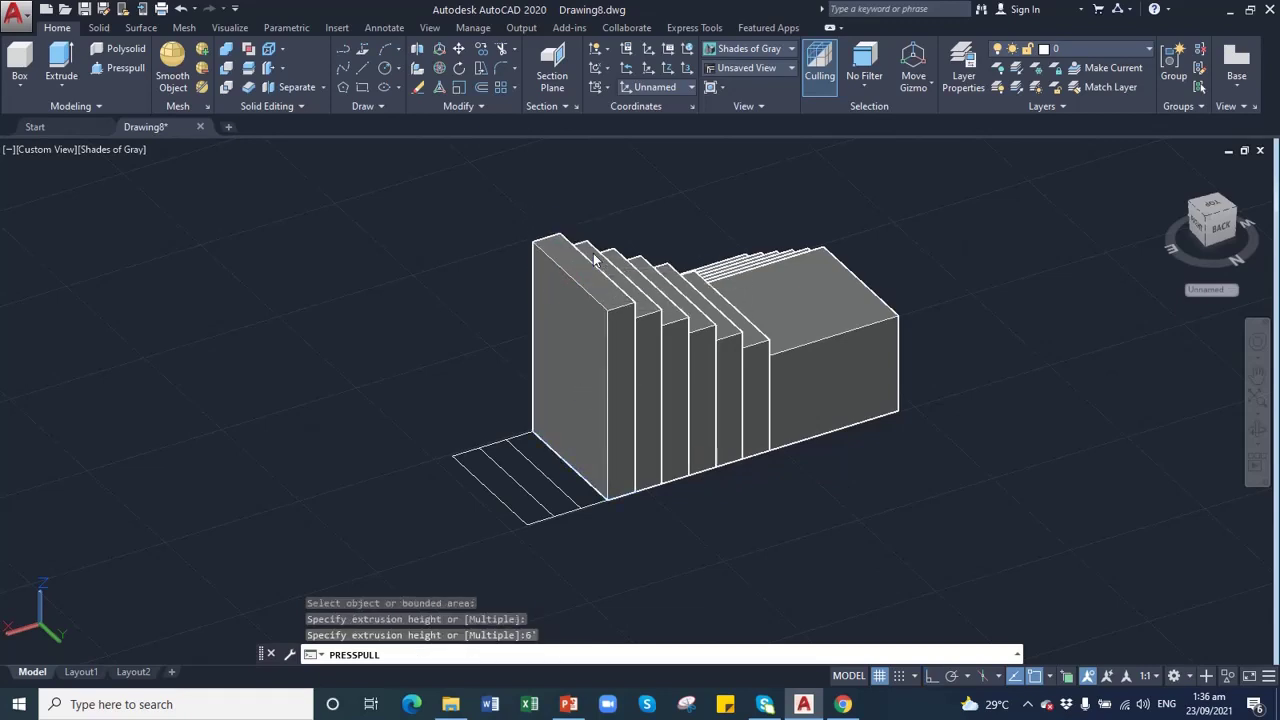
- Presspull the second flight's seventh tread from the landing to a height of 6'6" and its eighth tread to 7'
click(561, 449)
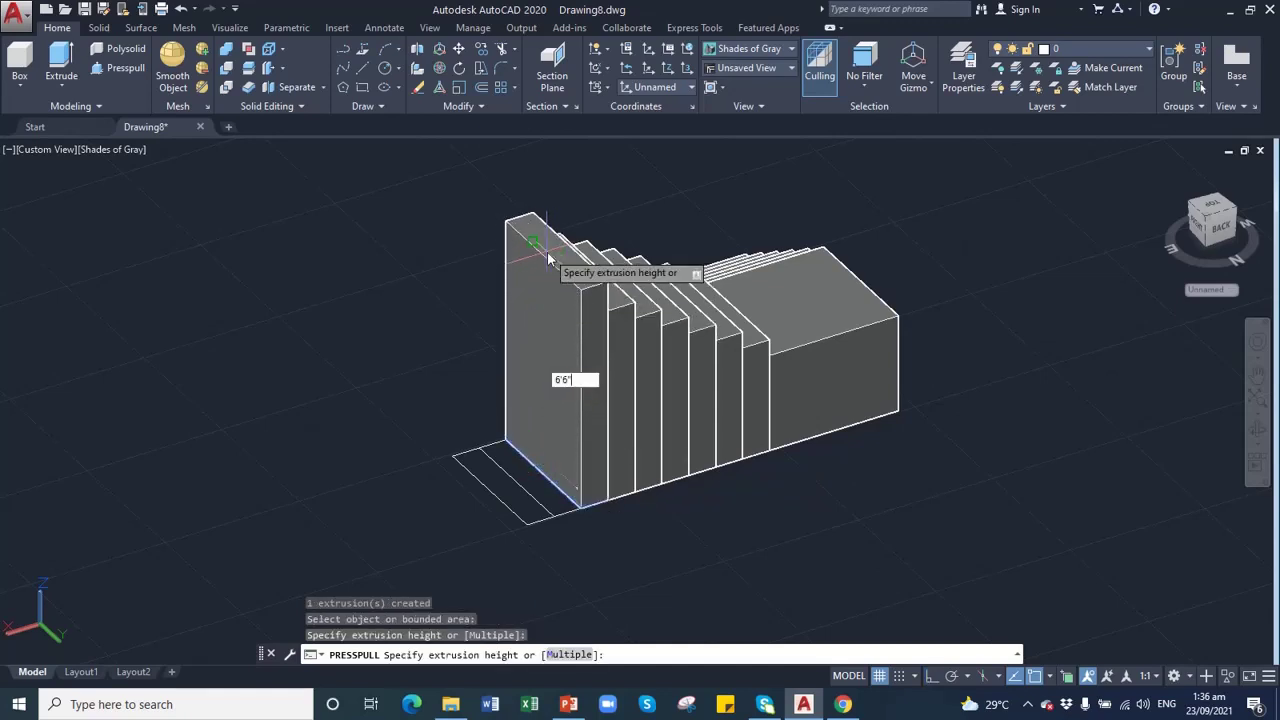
text(6'6")
key(Return)
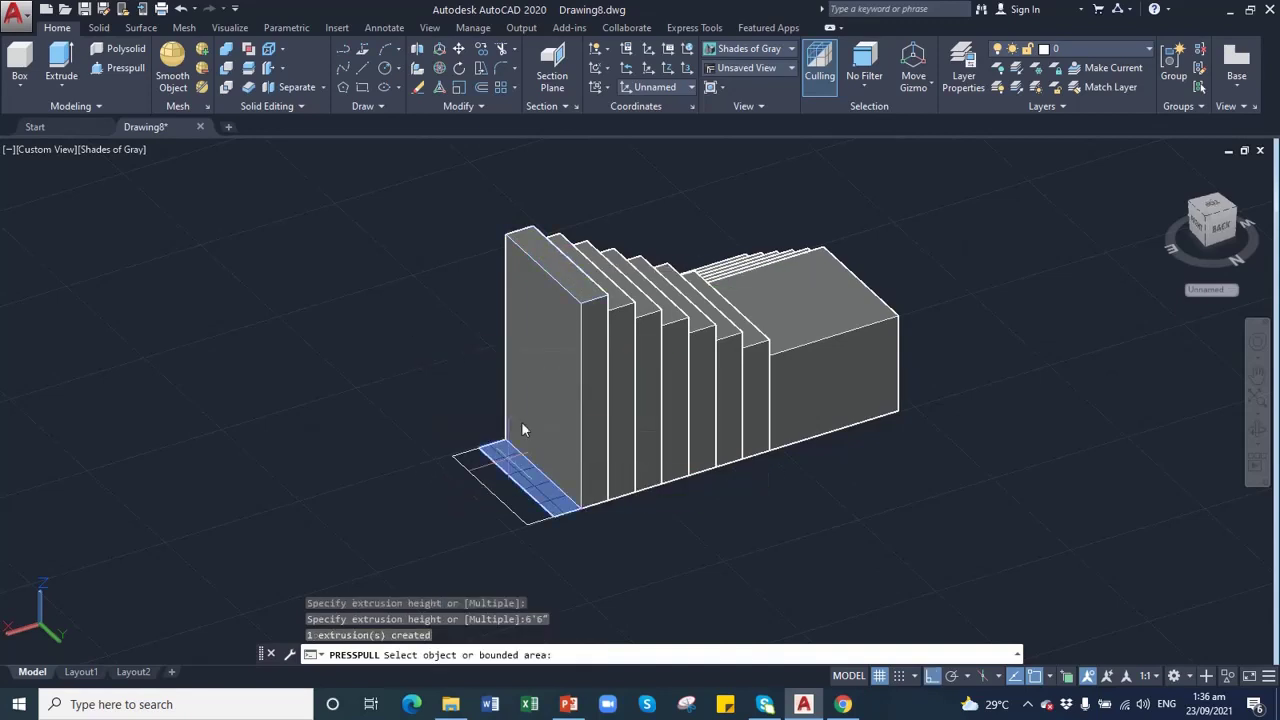
click(505, 468)
text(7)
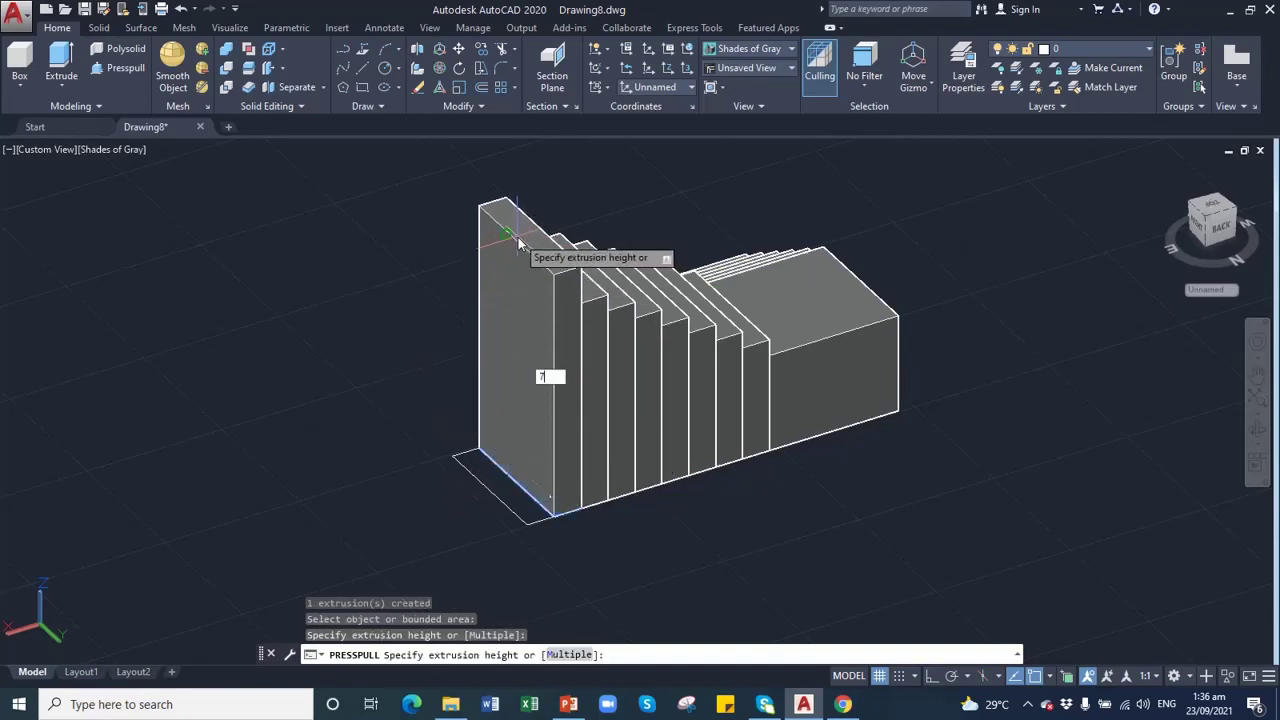
text(')
key(Return)
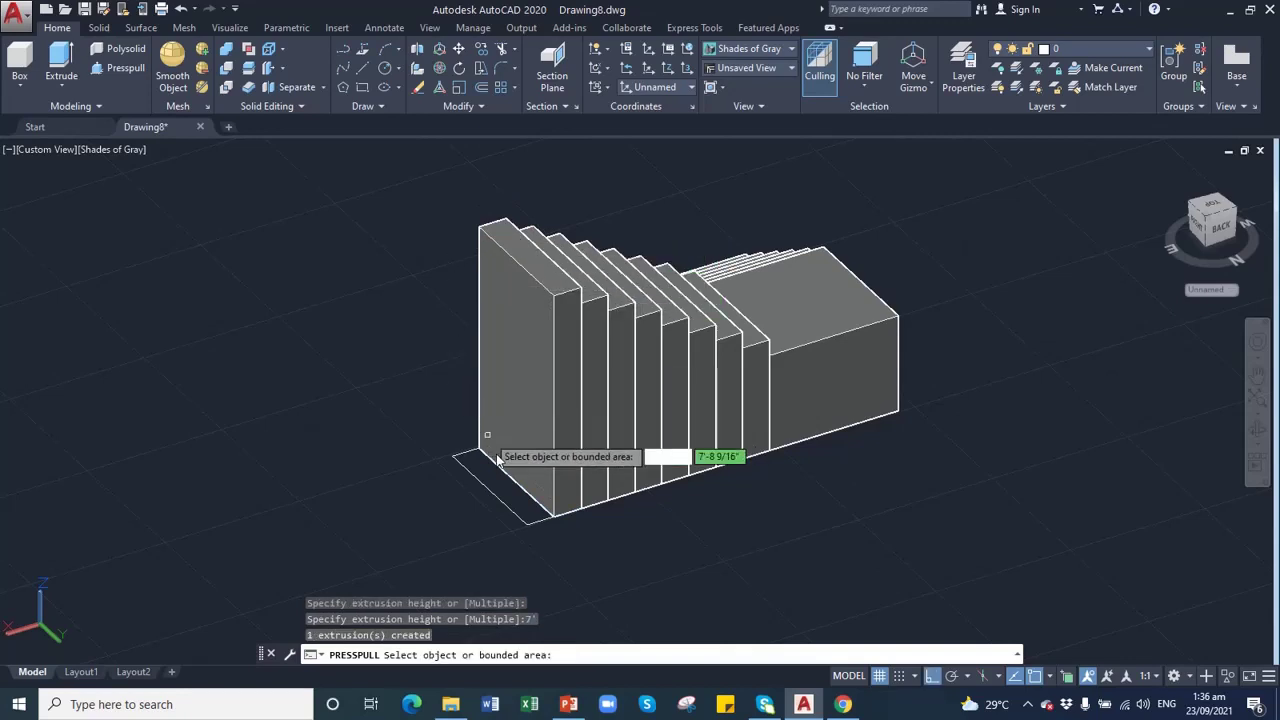
- Presspull the second flight's last tread, farthest from the landing, to a height of 7'6"
click(501, 490)
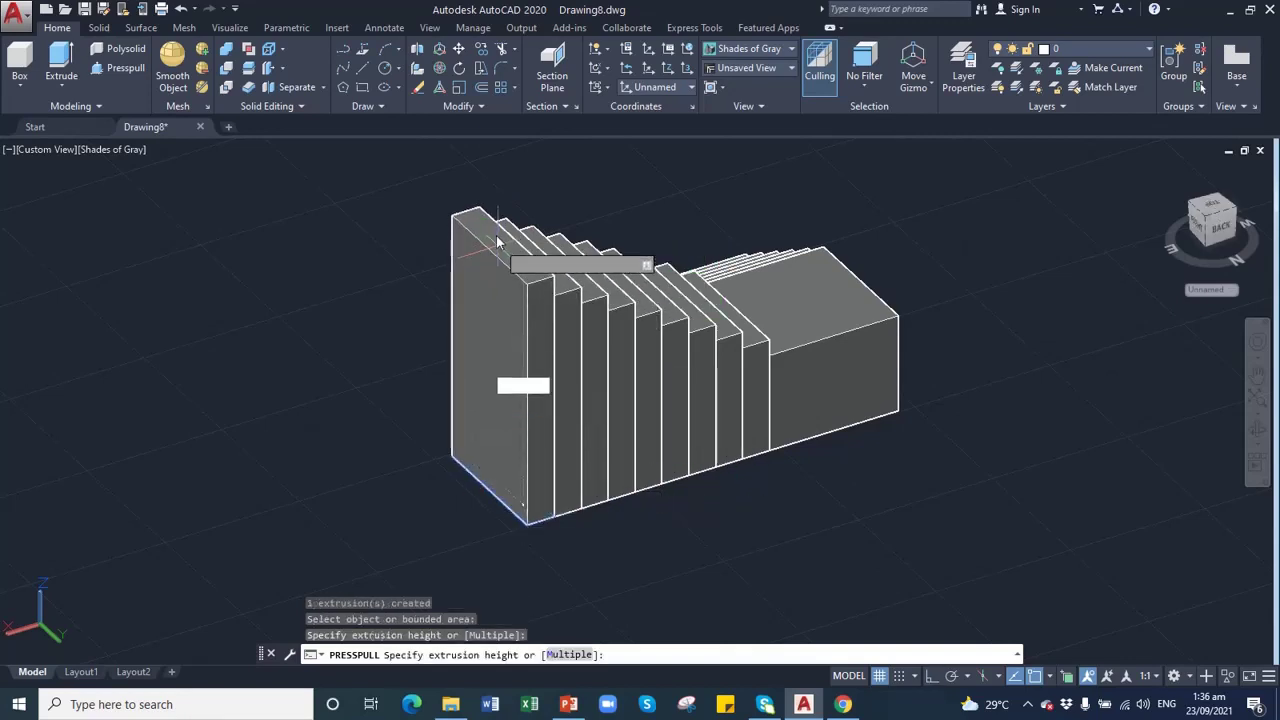
text(7)
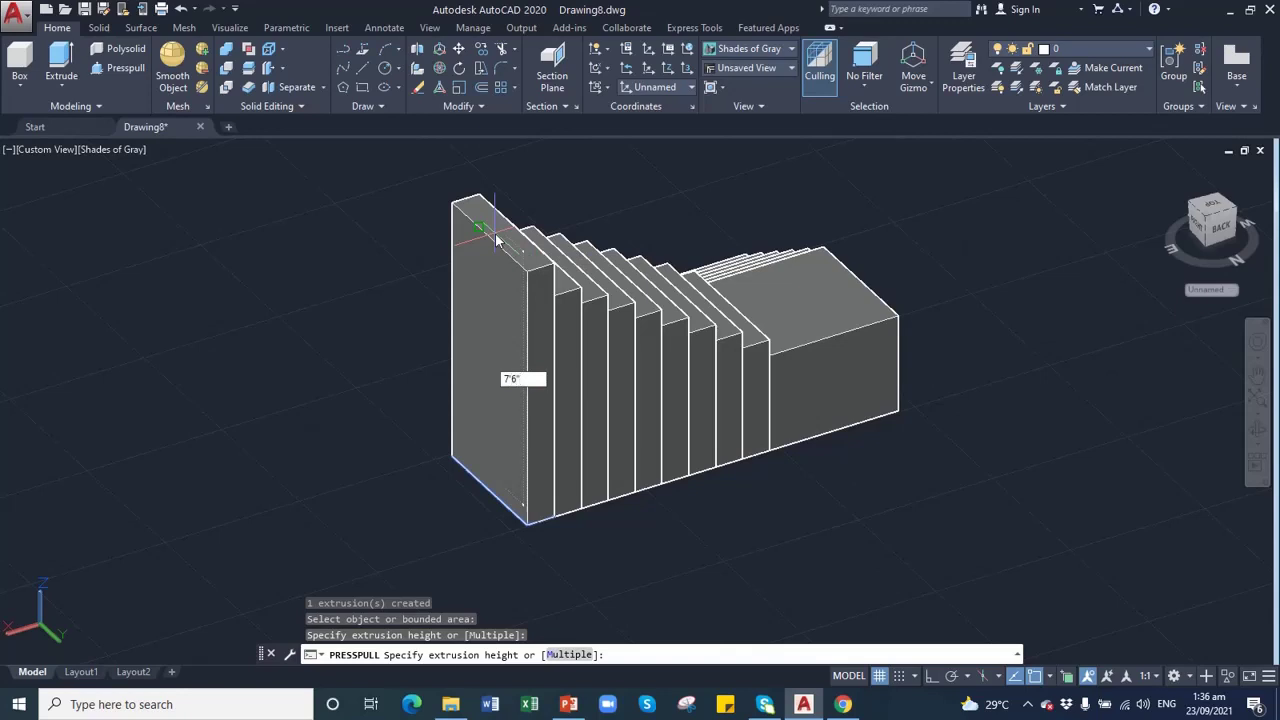
text('6")
key(Return)
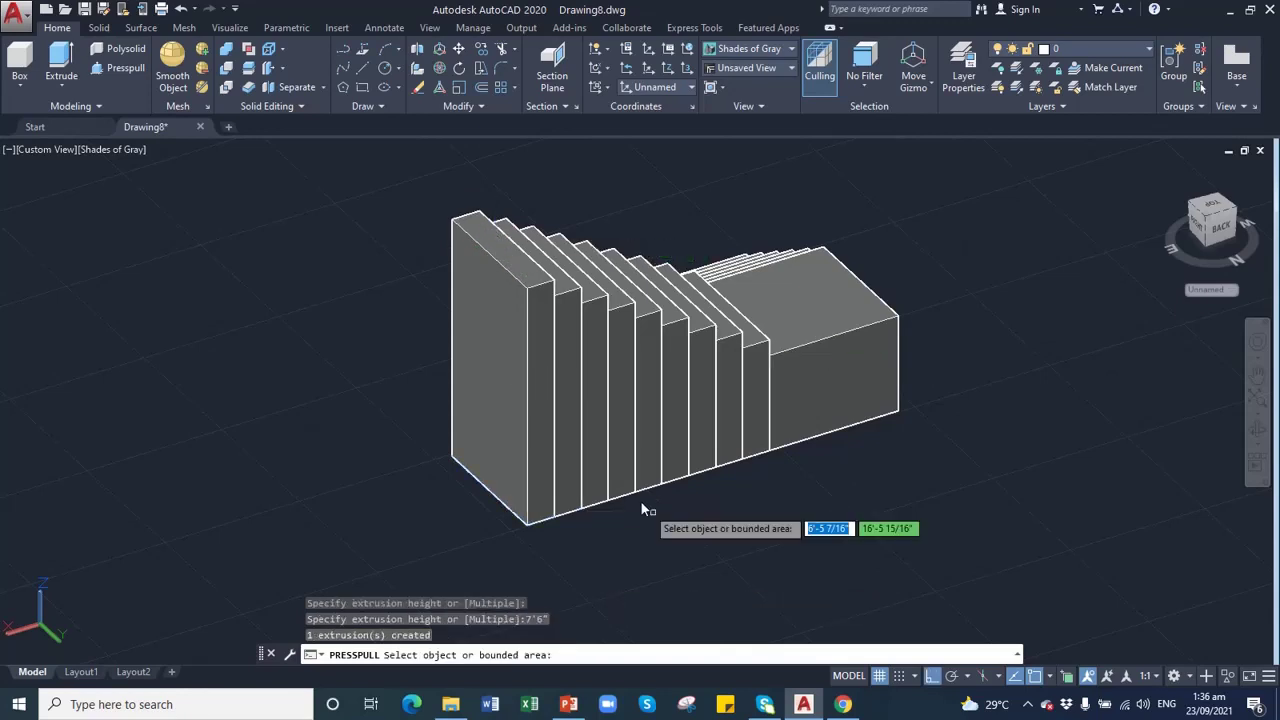
- Inspect the extruded steps and landing of both flights from the front-left side of the staircase
click(1259, 428)
drag(908, 374, 879, 321)
key(Escape)
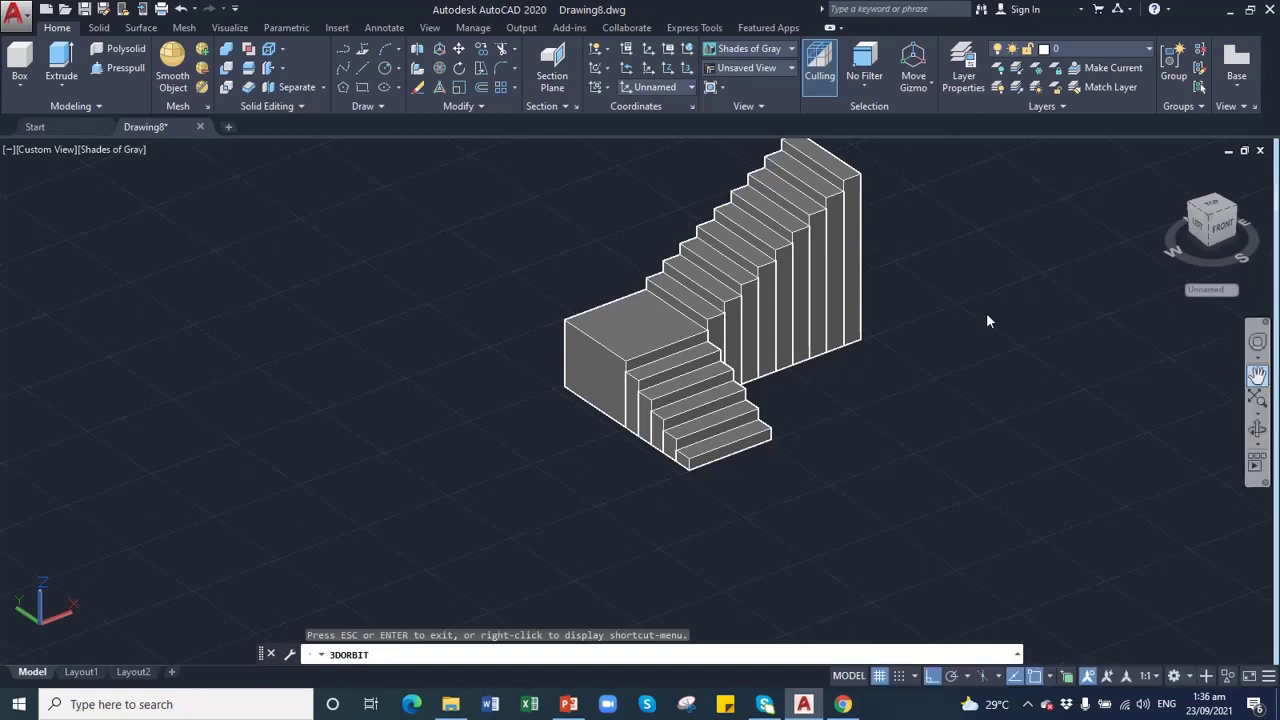
scroll(777, 323, up, 2)
middle_drag(777, 323, 772, 360)
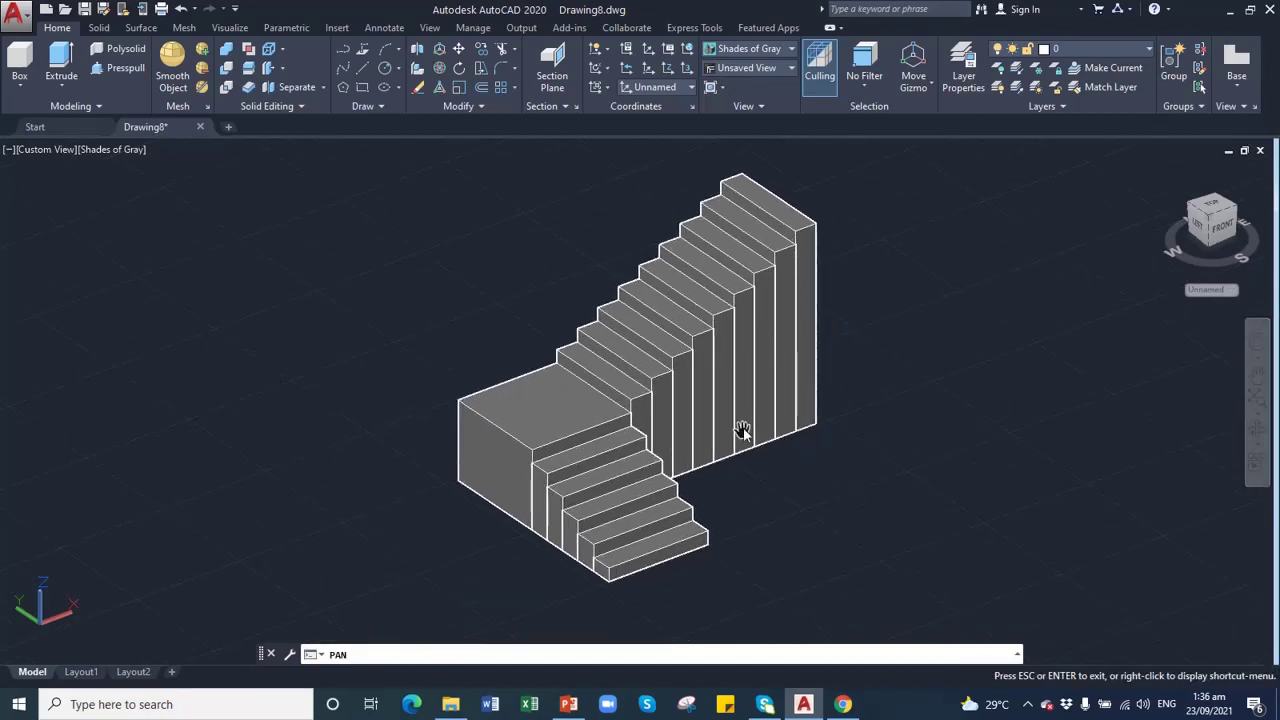
drag(681, 430, 624, 394)
click(1258, 378)
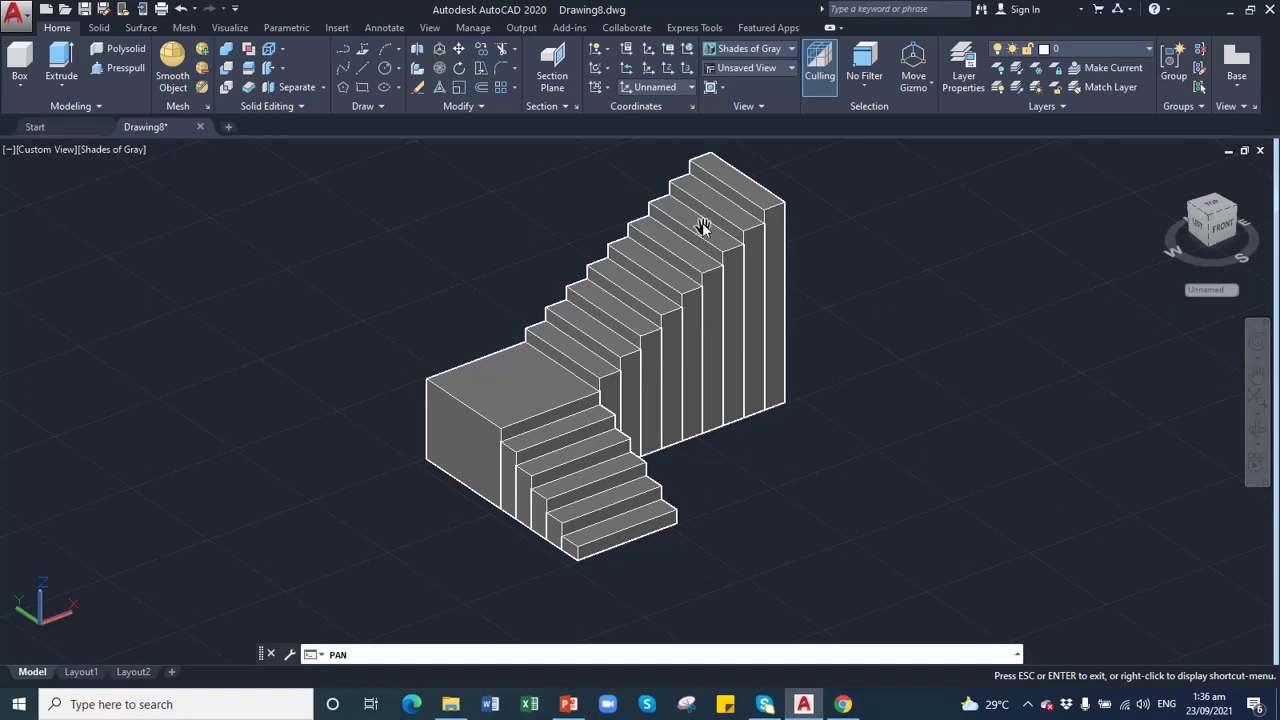
scroll(709, 256, down, 2)
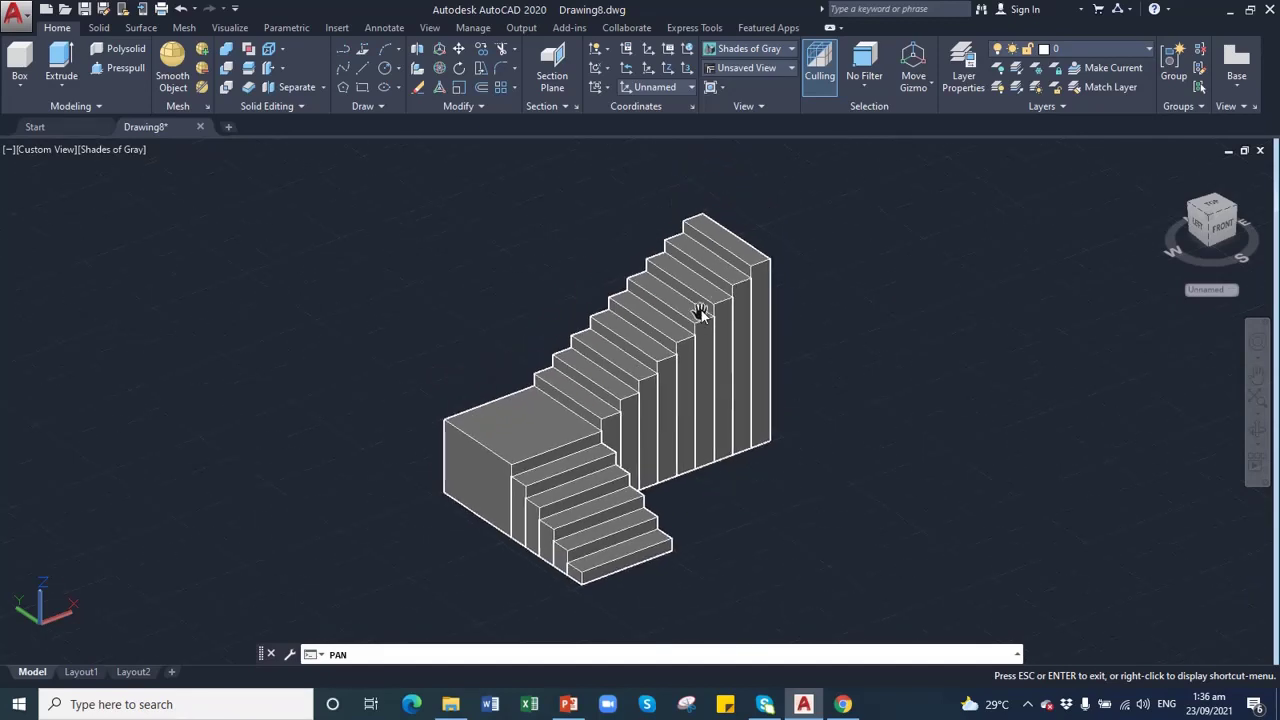
scroll(701, 310, down, 1)
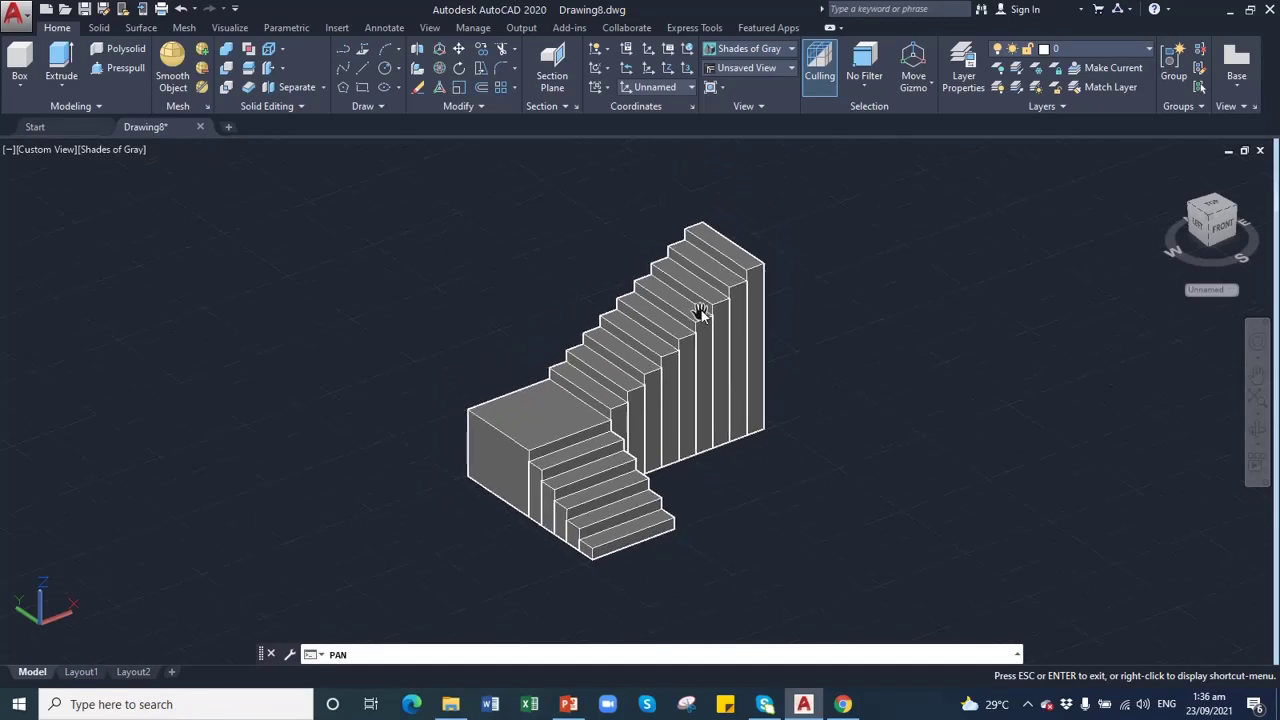
- Union all the steps and the landing of both flights into one solid
click(227, 50)
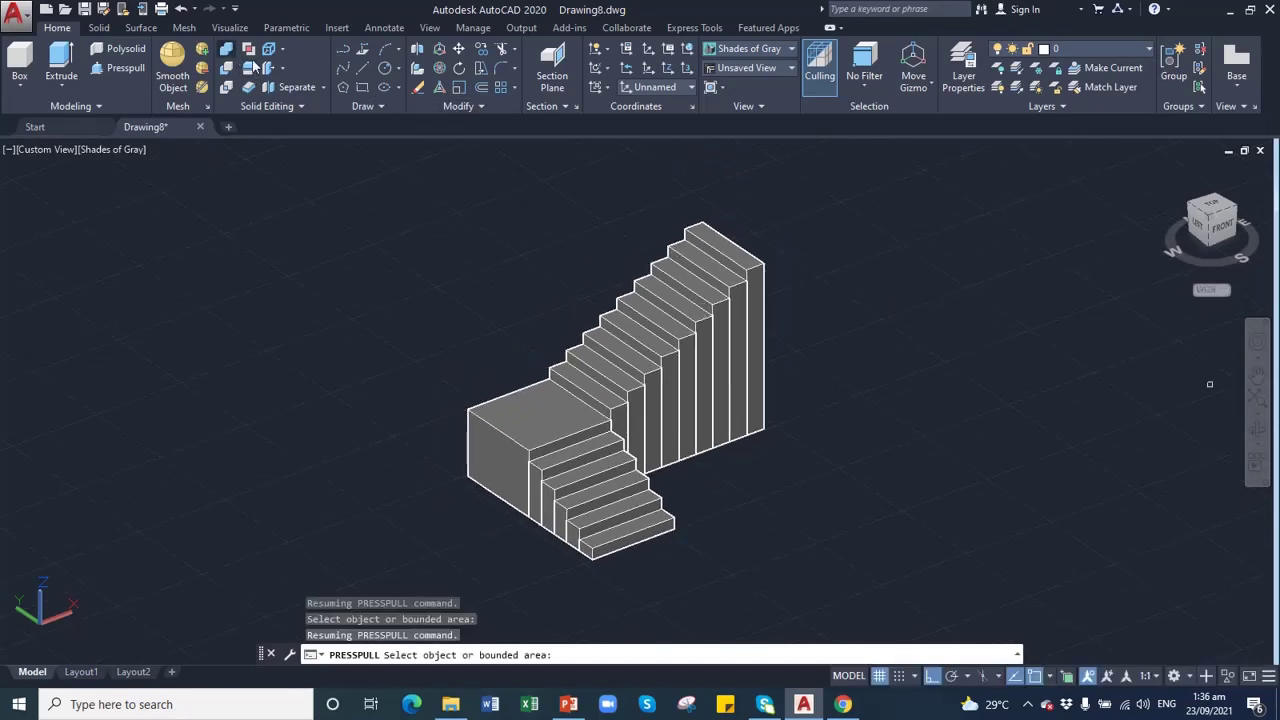
click(425, 164)
click(848, 580)
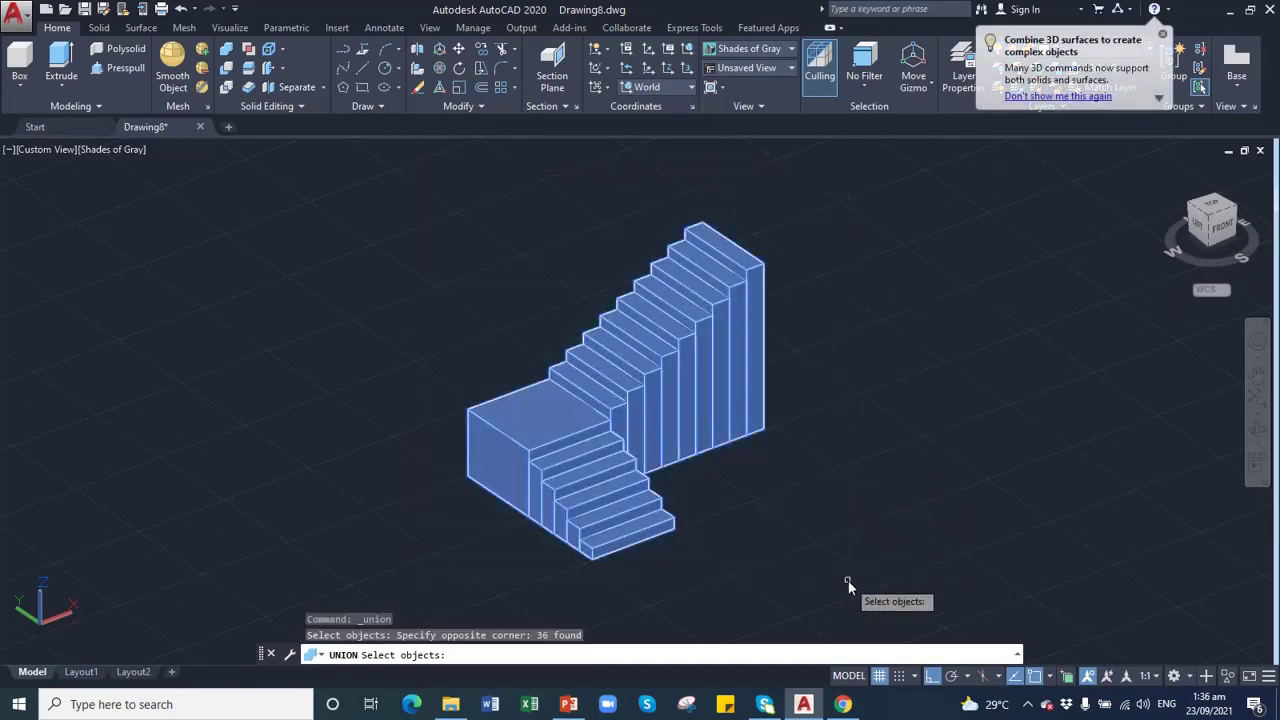
key(Return)
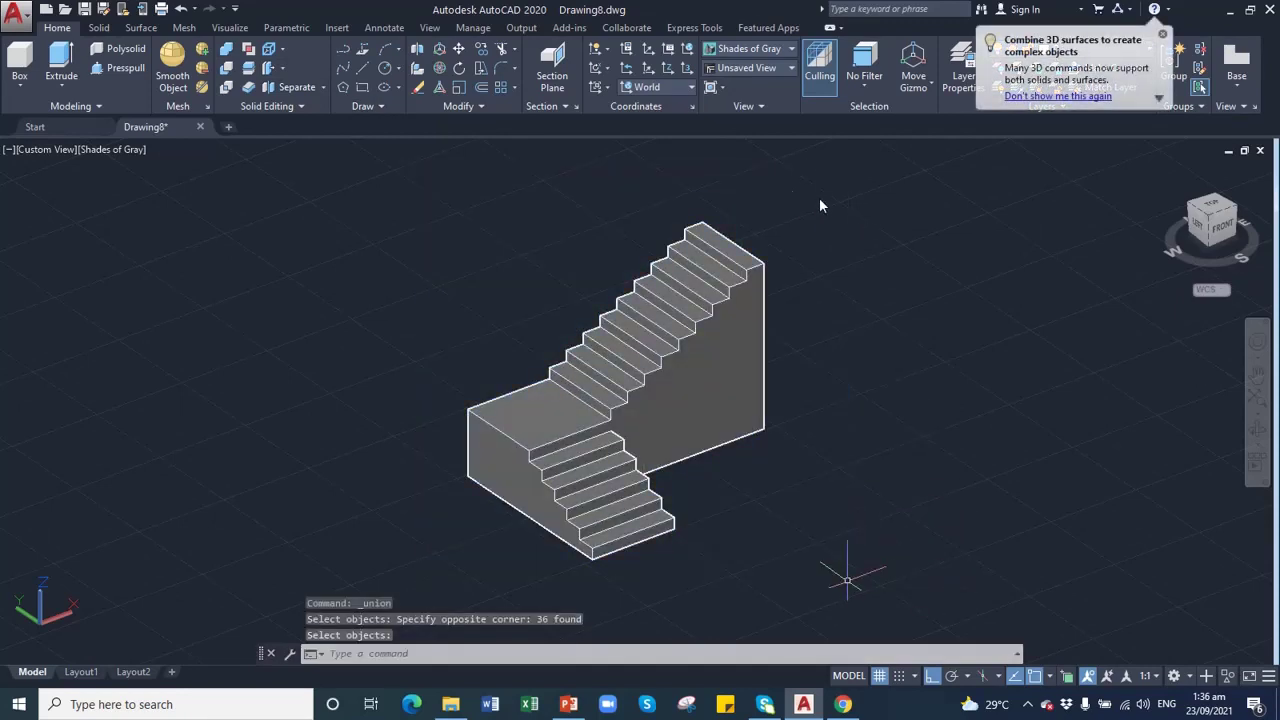
click(717, 331)
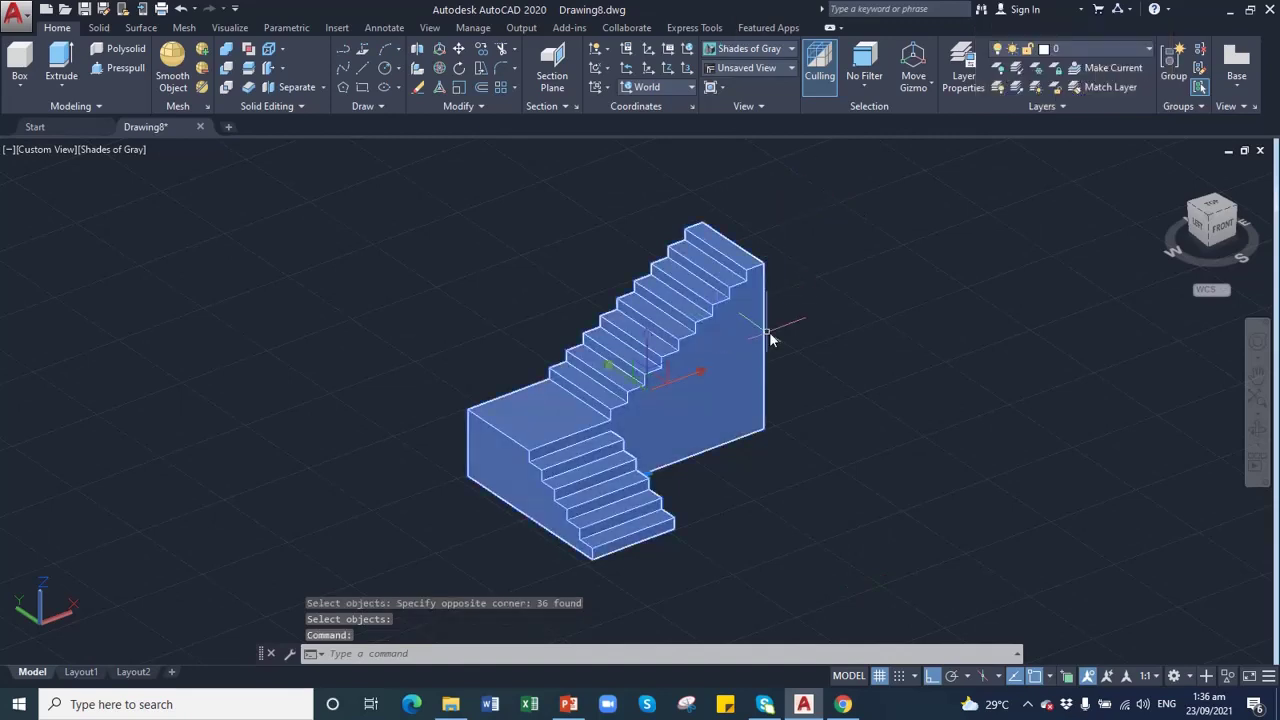
- Draw a sloped line on the staircase's back face from the highest tread's outer corner to the foot of the riser at the landing
click(1257, 377)
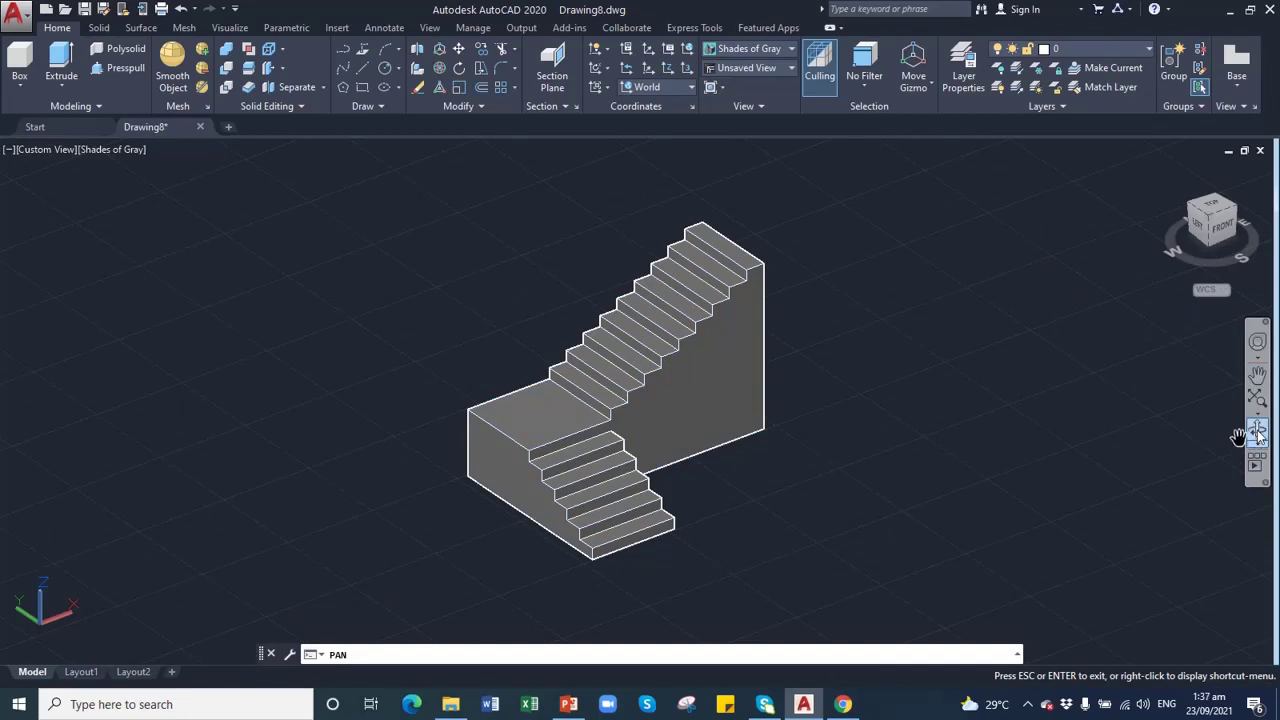
click(1257, 432)
drag(640, 416, 851, 371)
scroll(848, 371, up, 1)
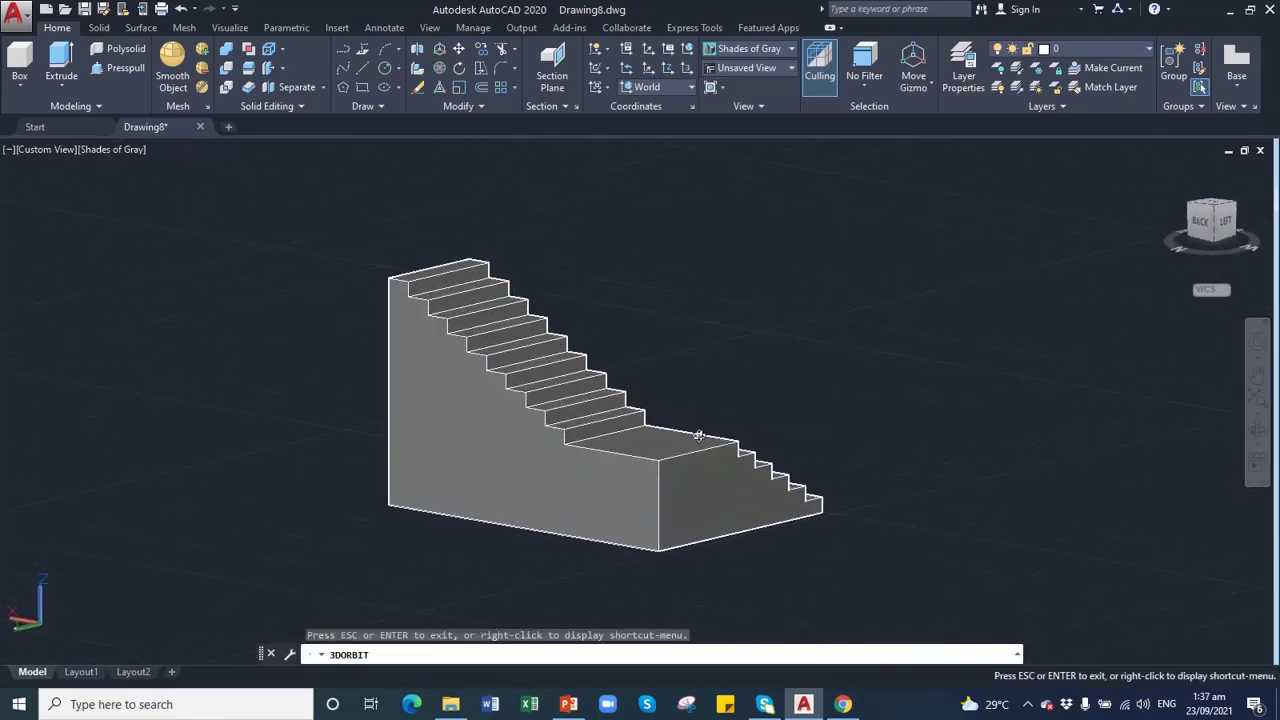
middle_drag(760, 395, 743, 360)
scroll(720, 372, up, 2)
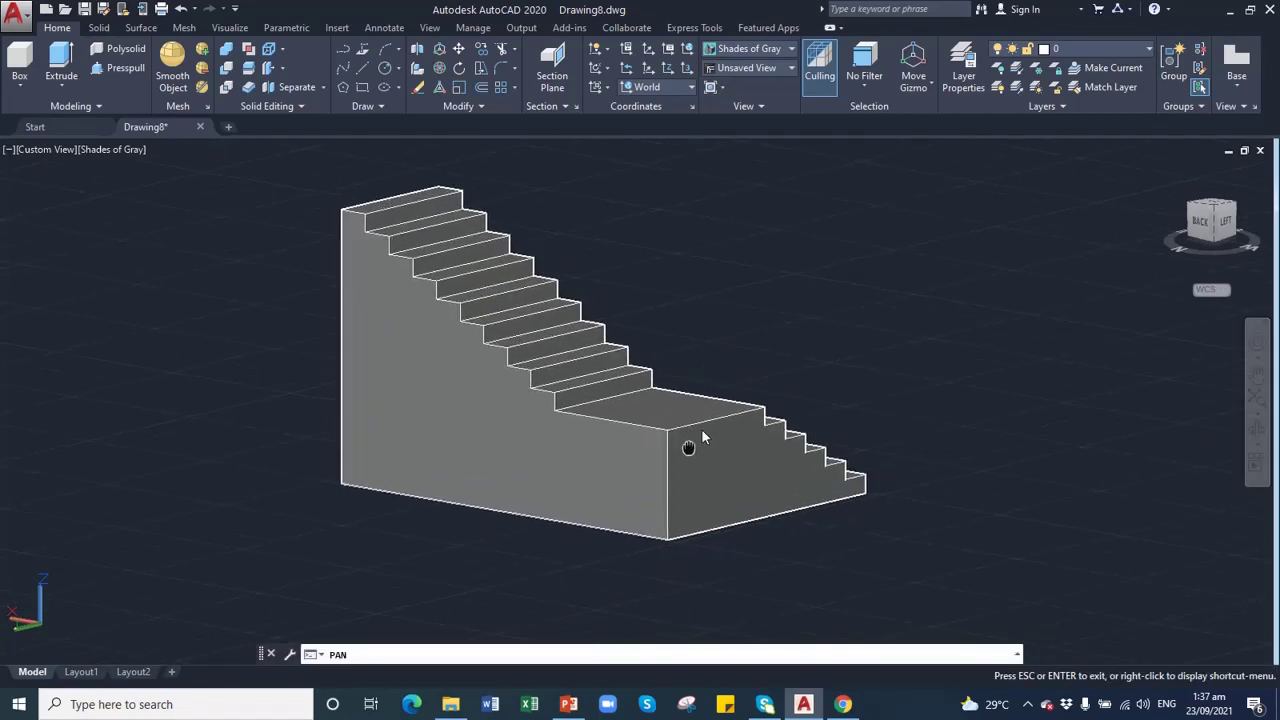
drag(686, 443, 723, 445)
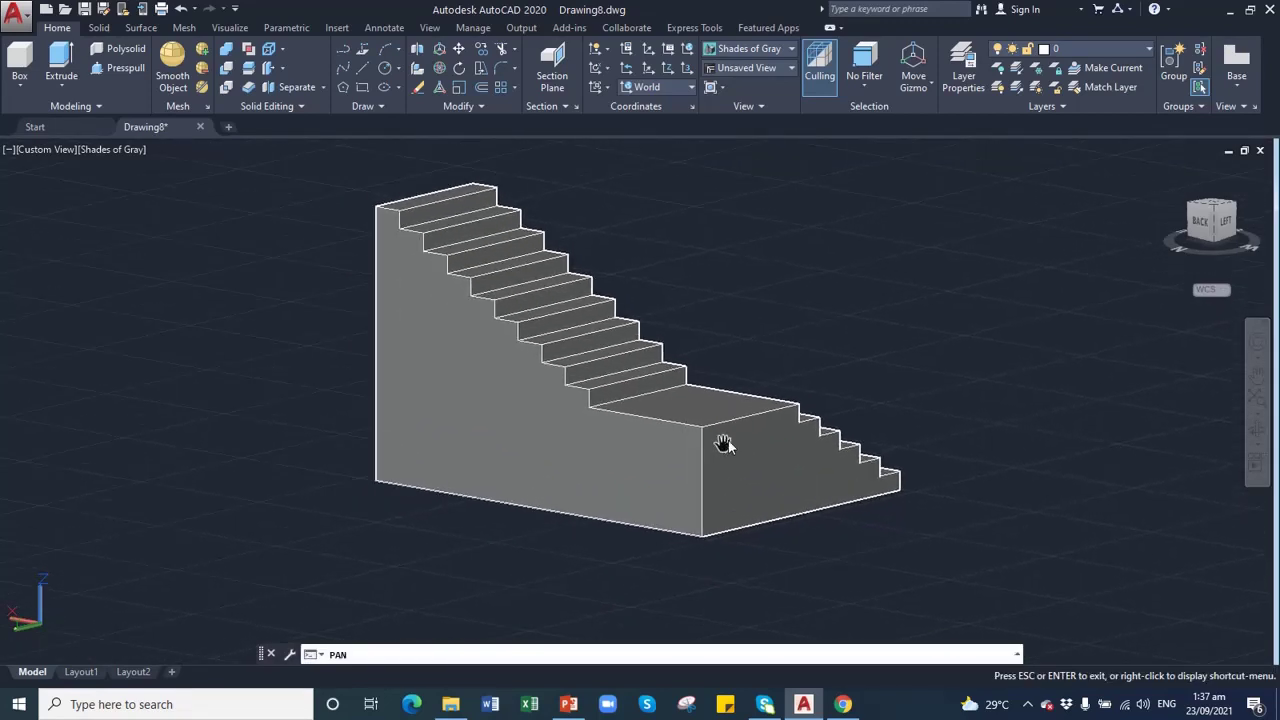
click(1258, 432)
drag(677, 440, 729, 435)
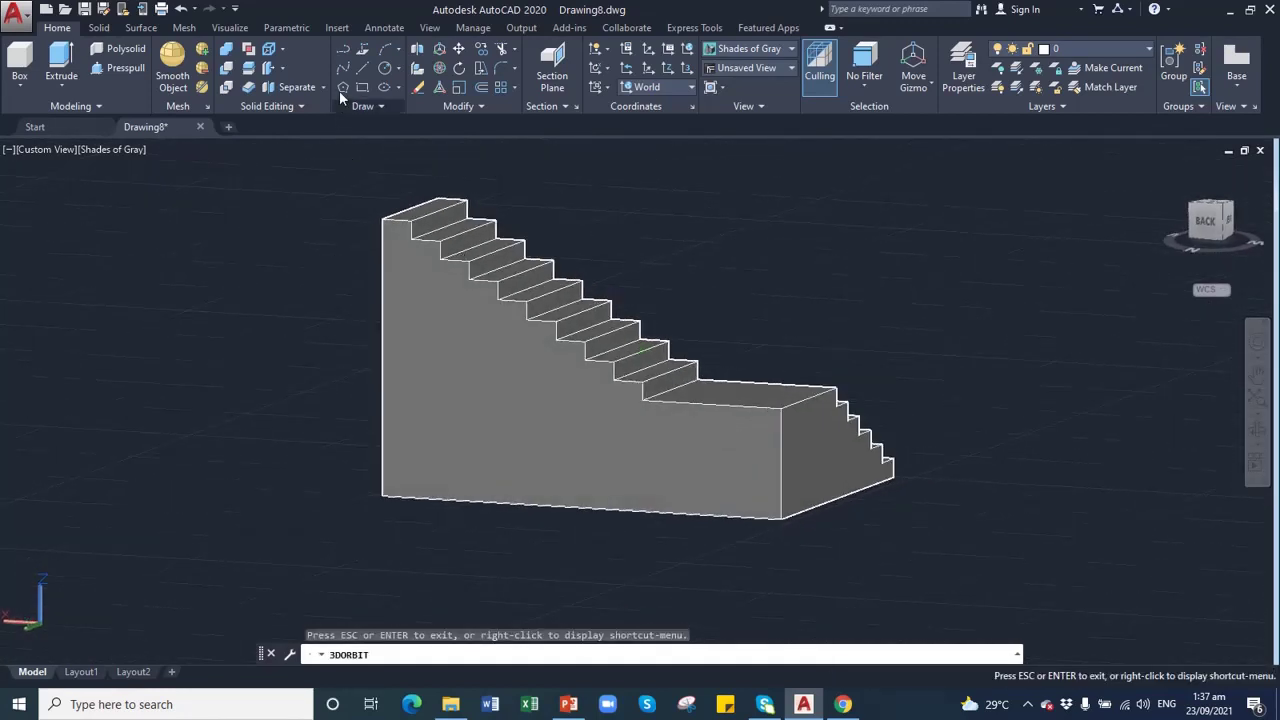
click(360, 70)
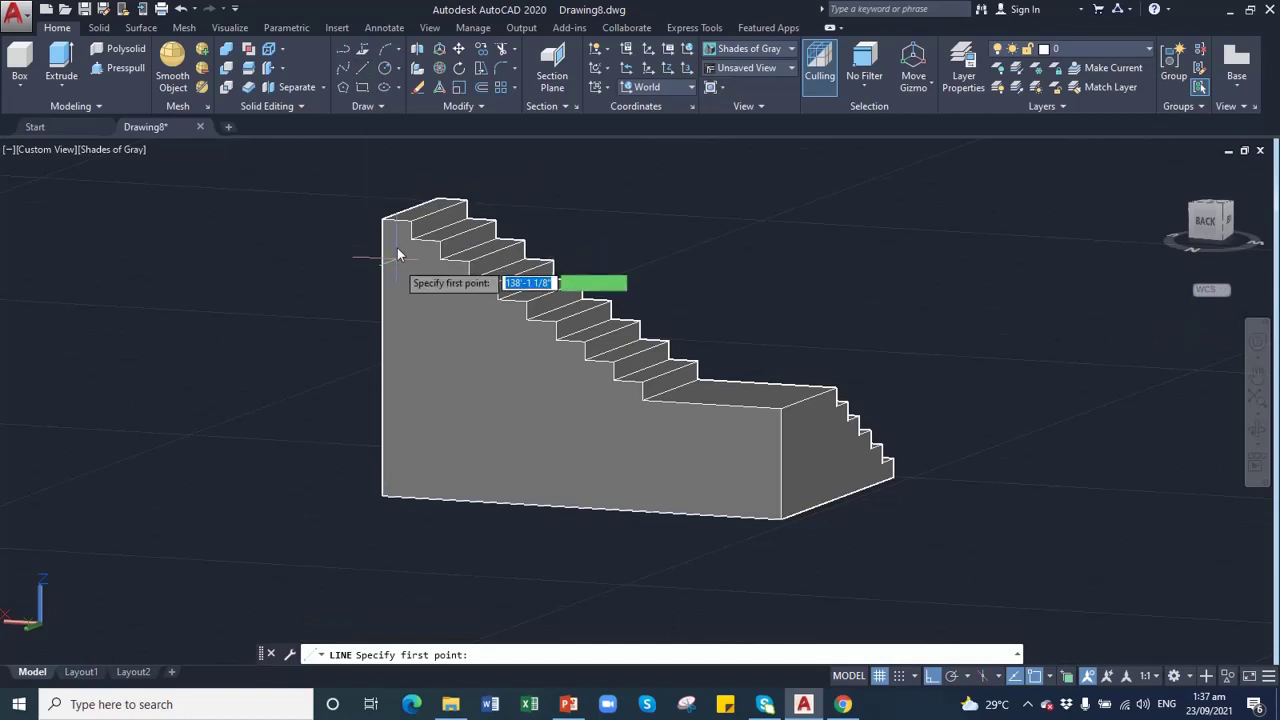
click(385, 220)
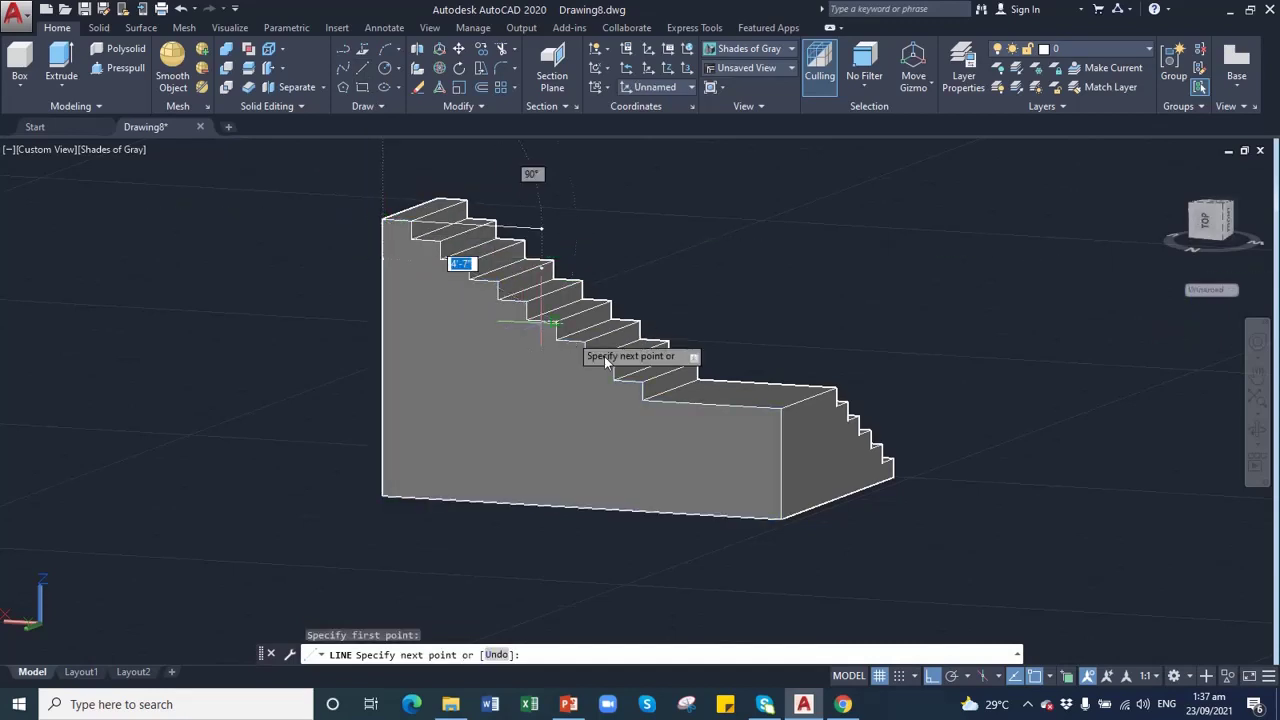
click(643, 405)
key(Return)
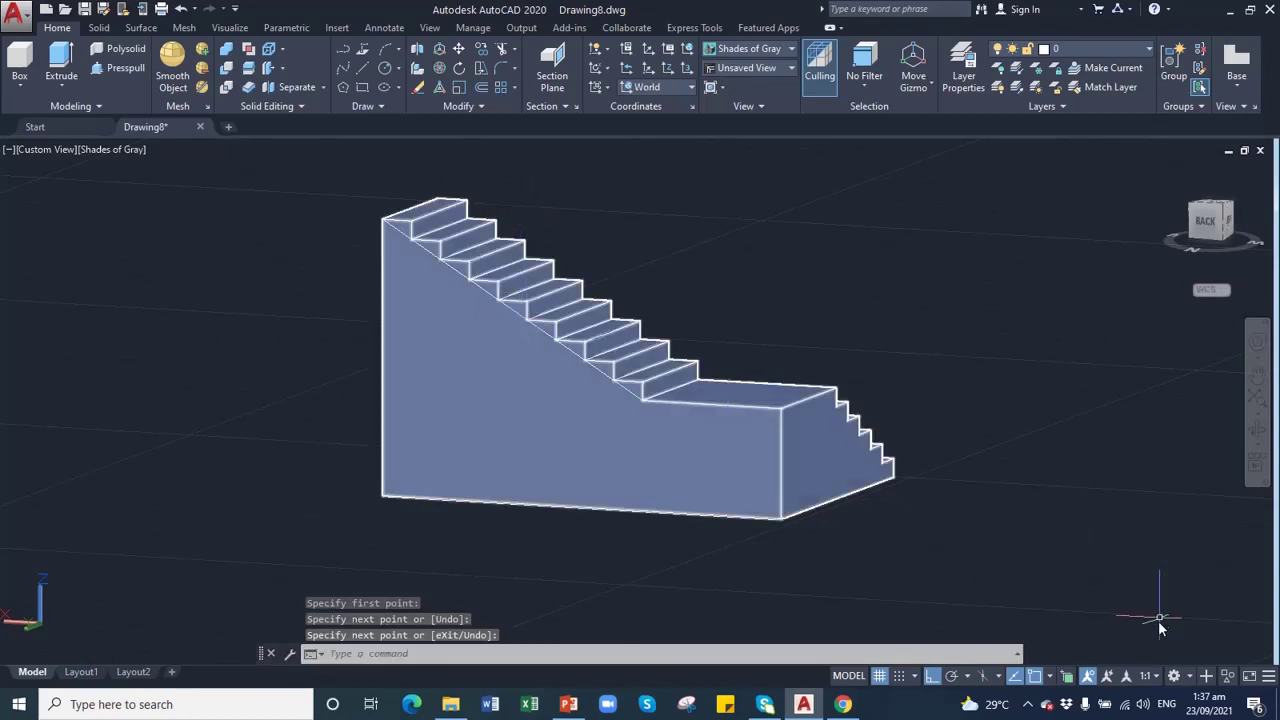
- Turn on selection cycling so that the sloped line can be picked separately from the overlapping staircase solid
click(1268, 678)
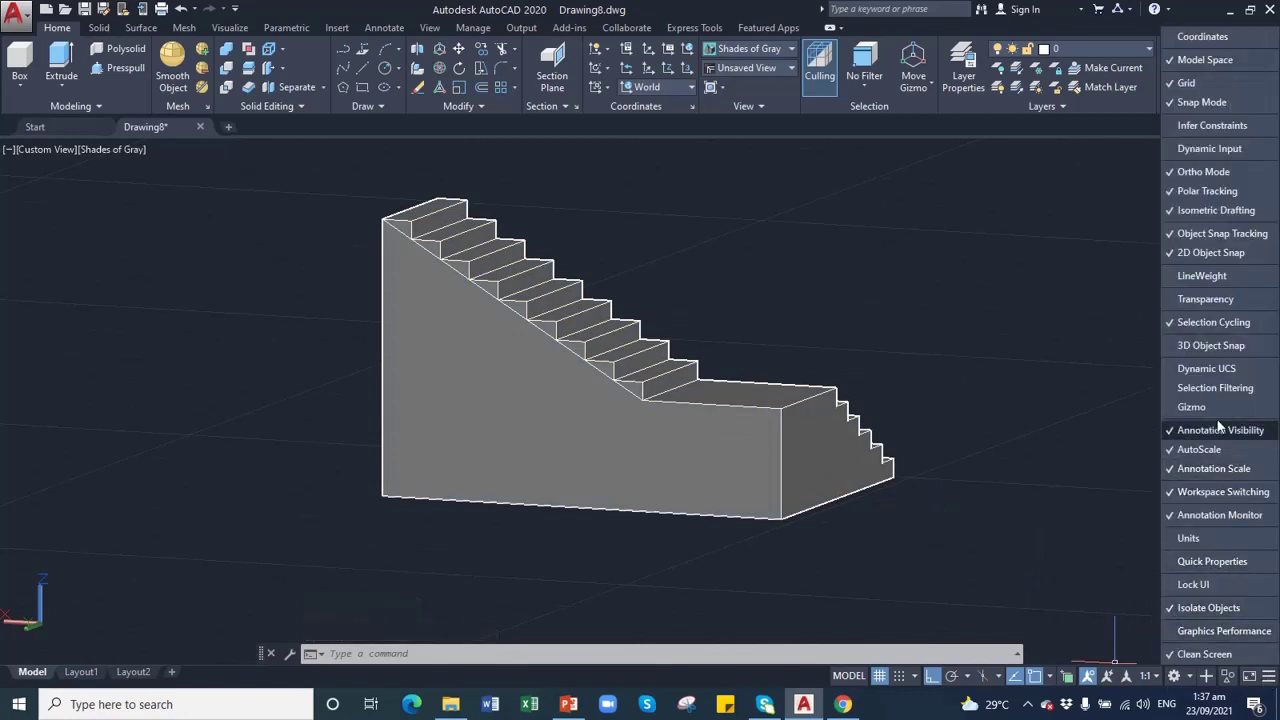
click(703, 289)
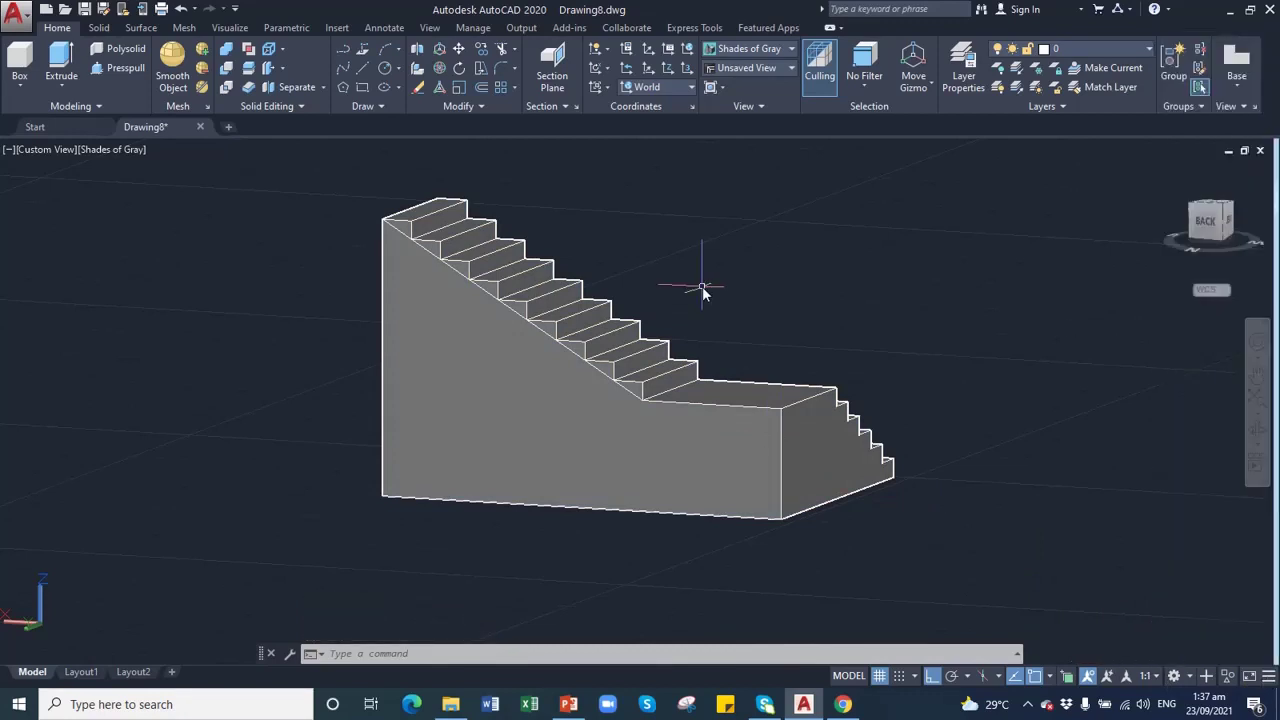
click(522, 317)
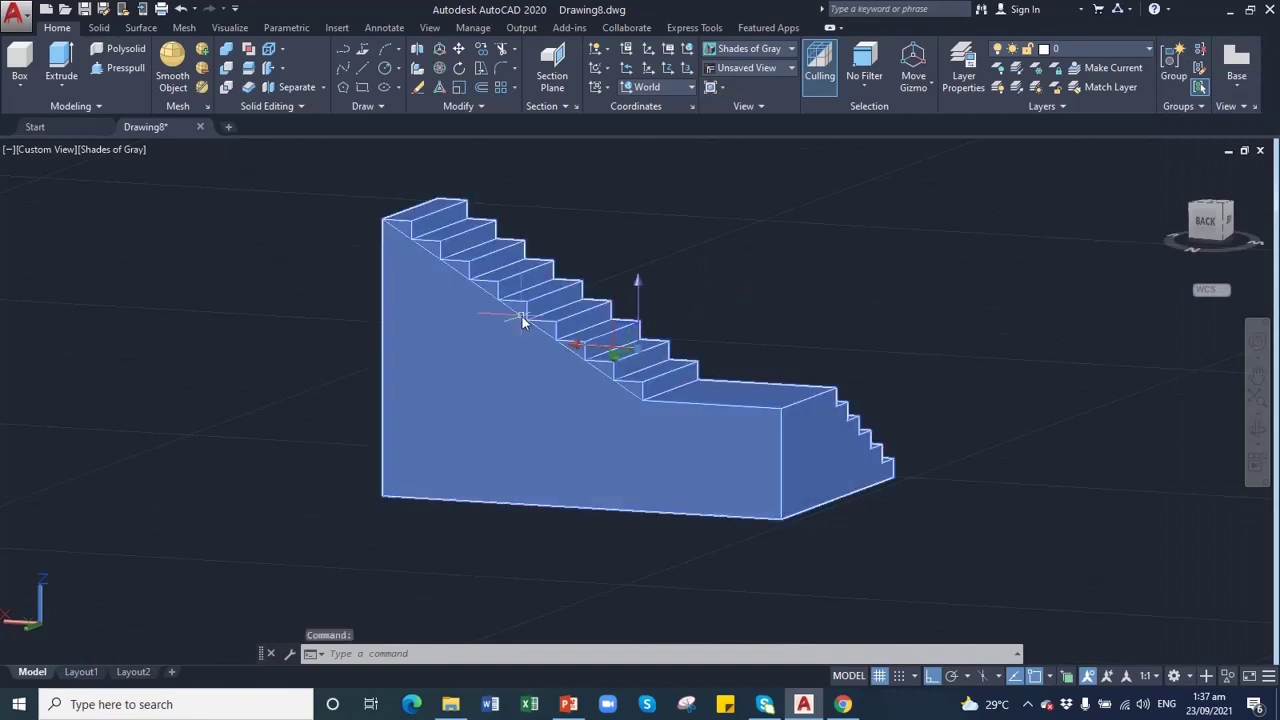
key(Escape)
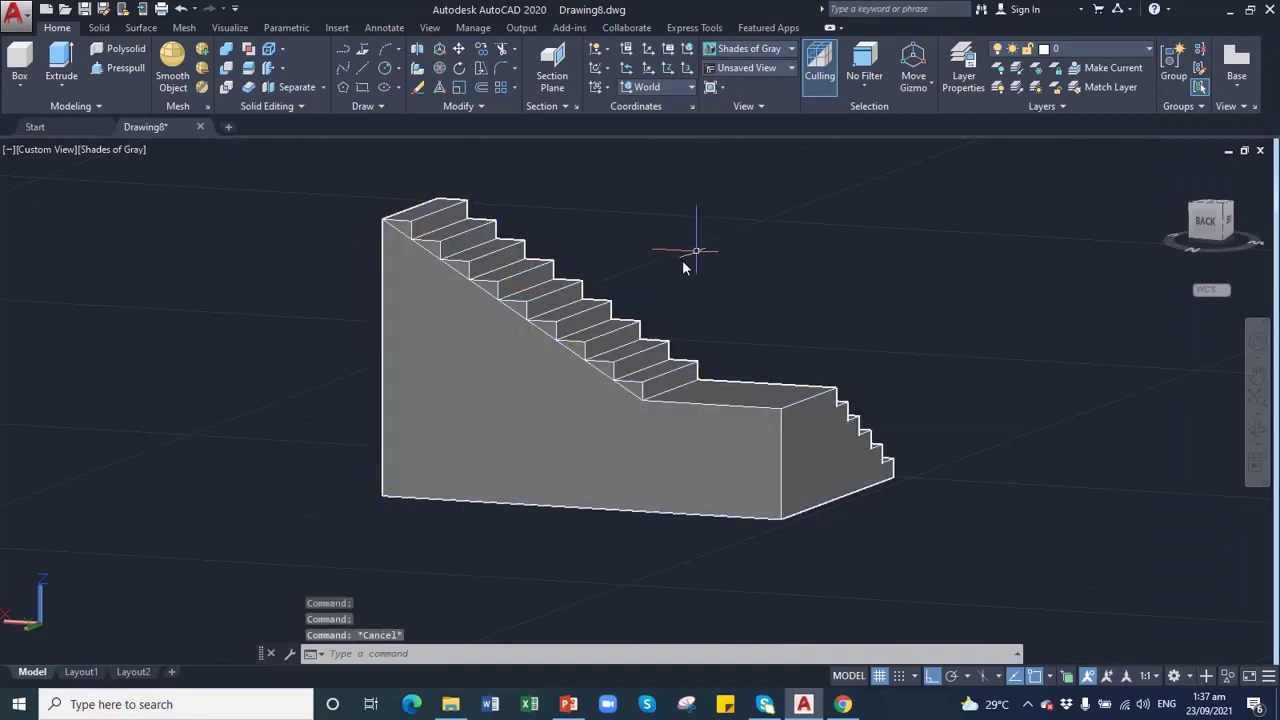
click(571, 352)
right_click(571, 352)
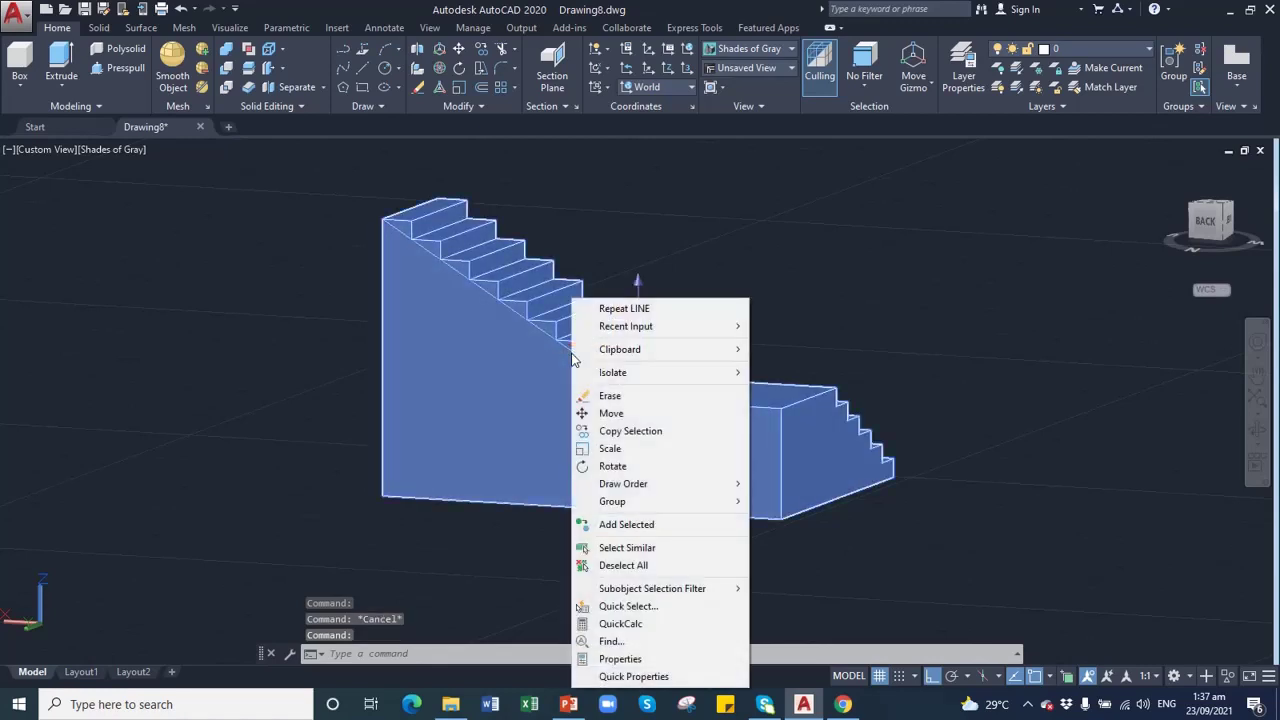
click(561, 344)
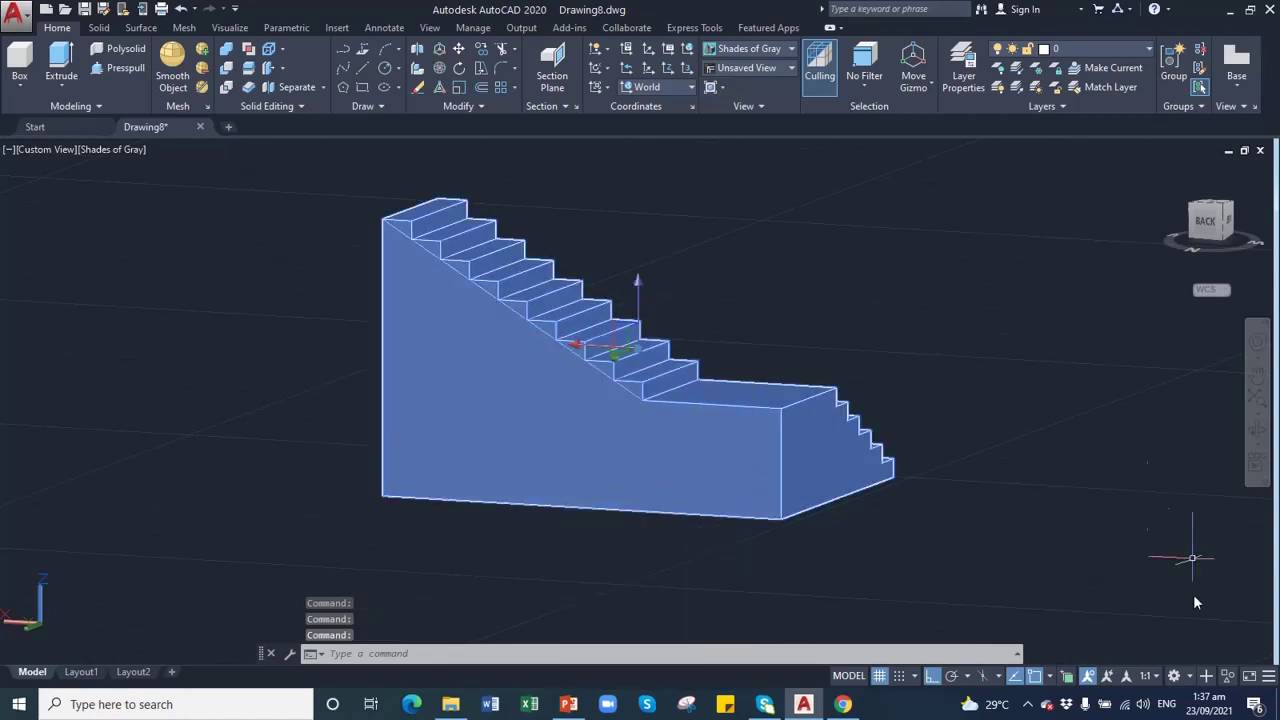
click(1066, 677)
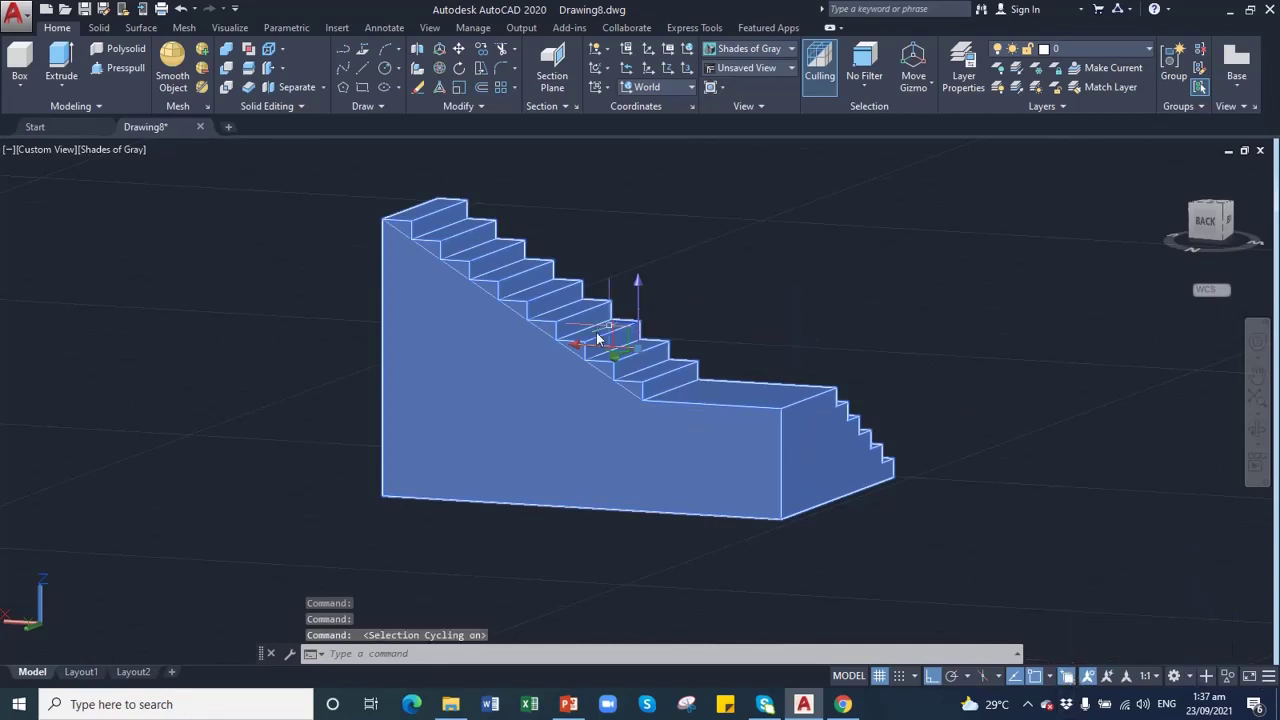
click(518, 314)
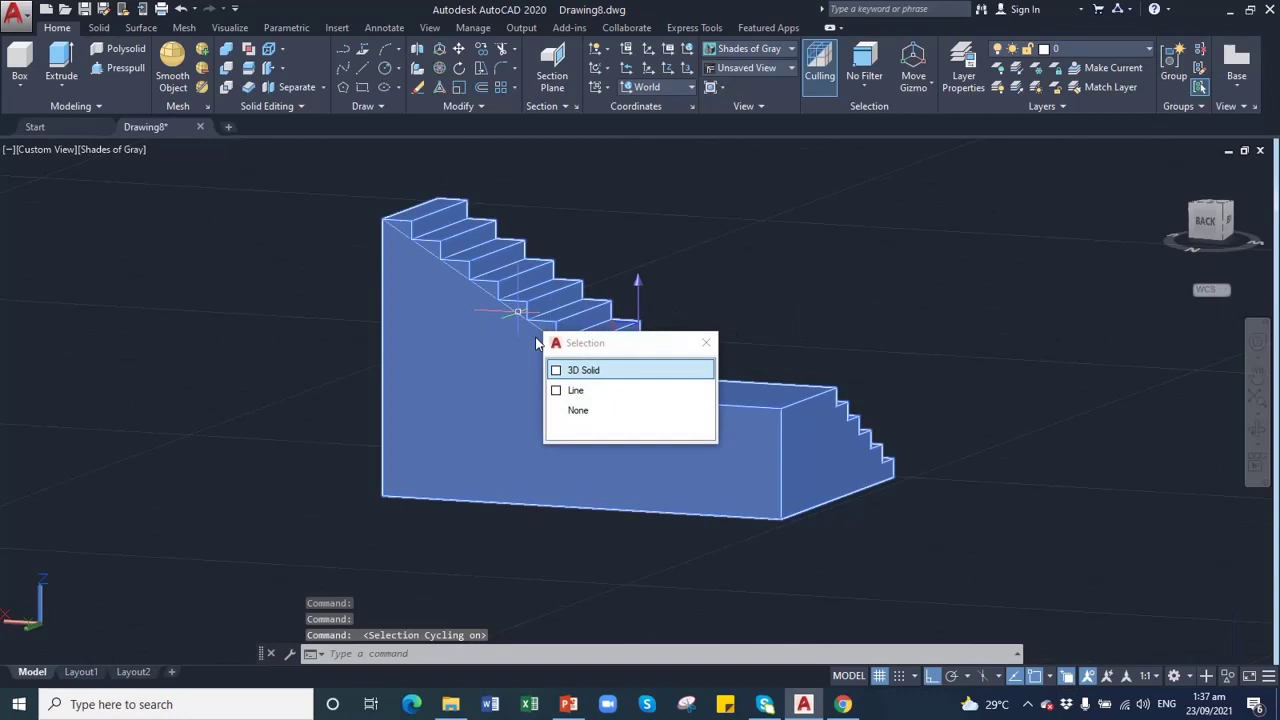
click(566, 389)
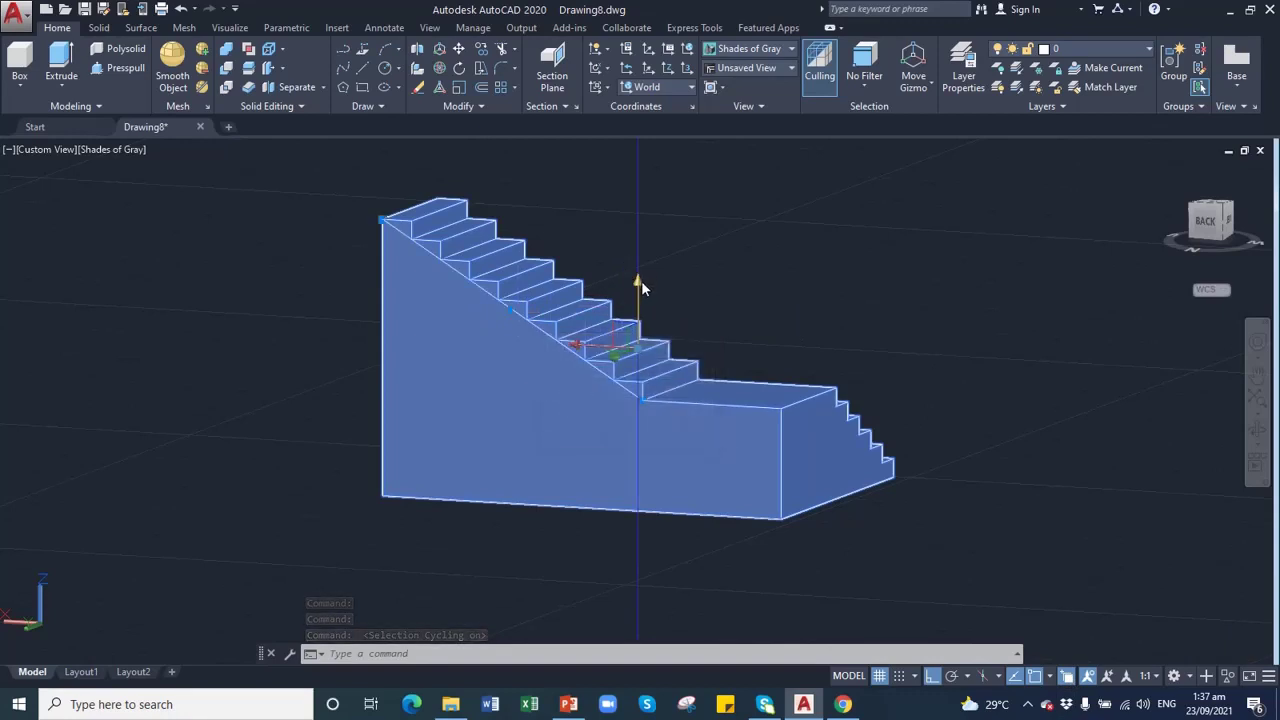
click(639, 282)
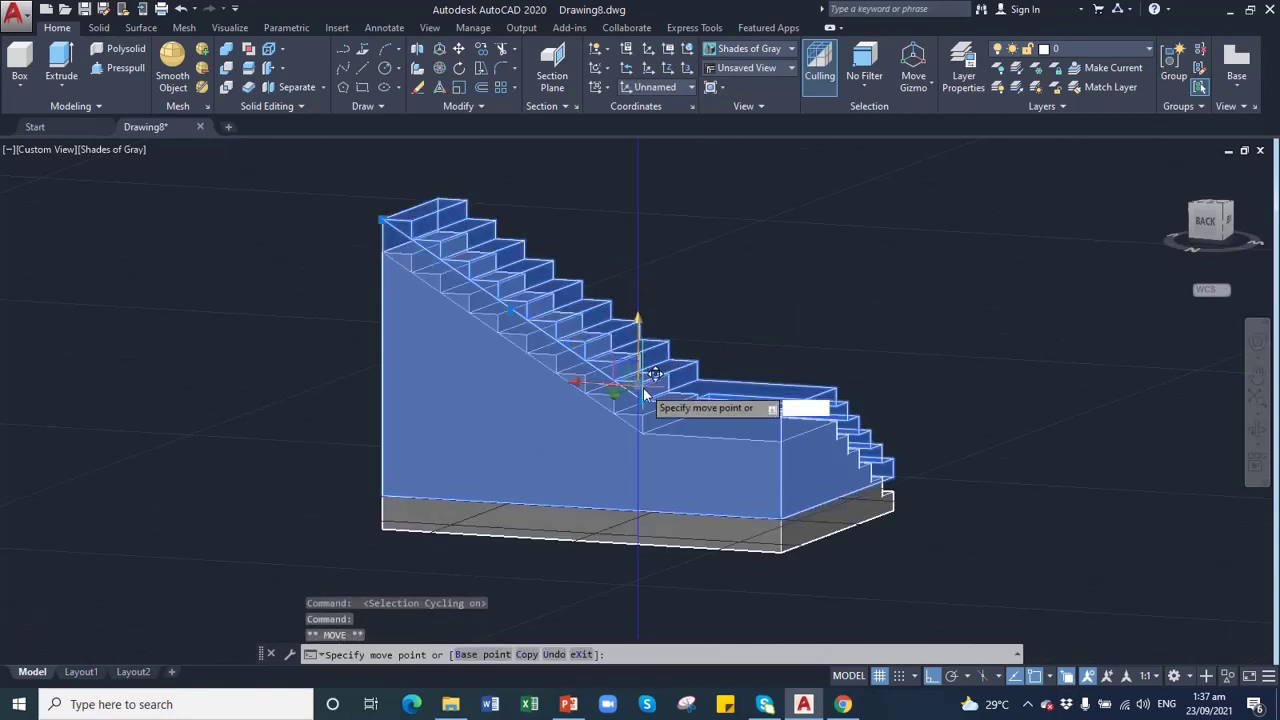
key(Escape)
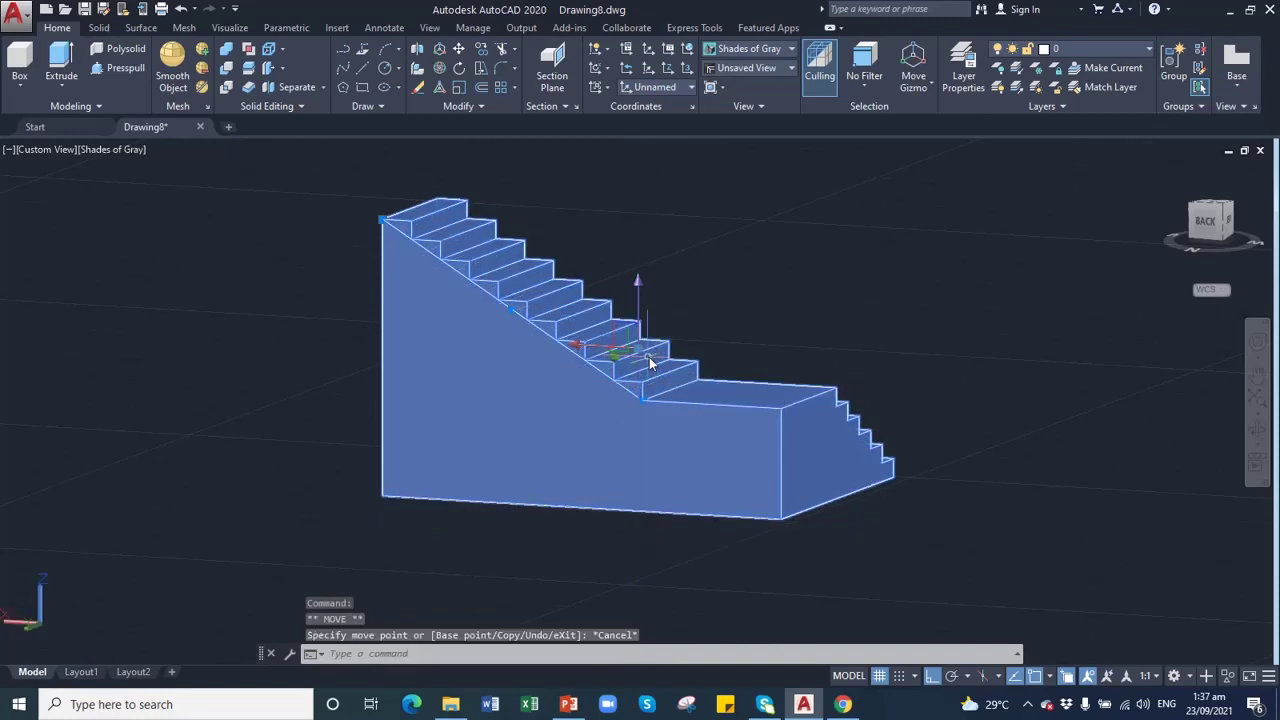
key(Escape)
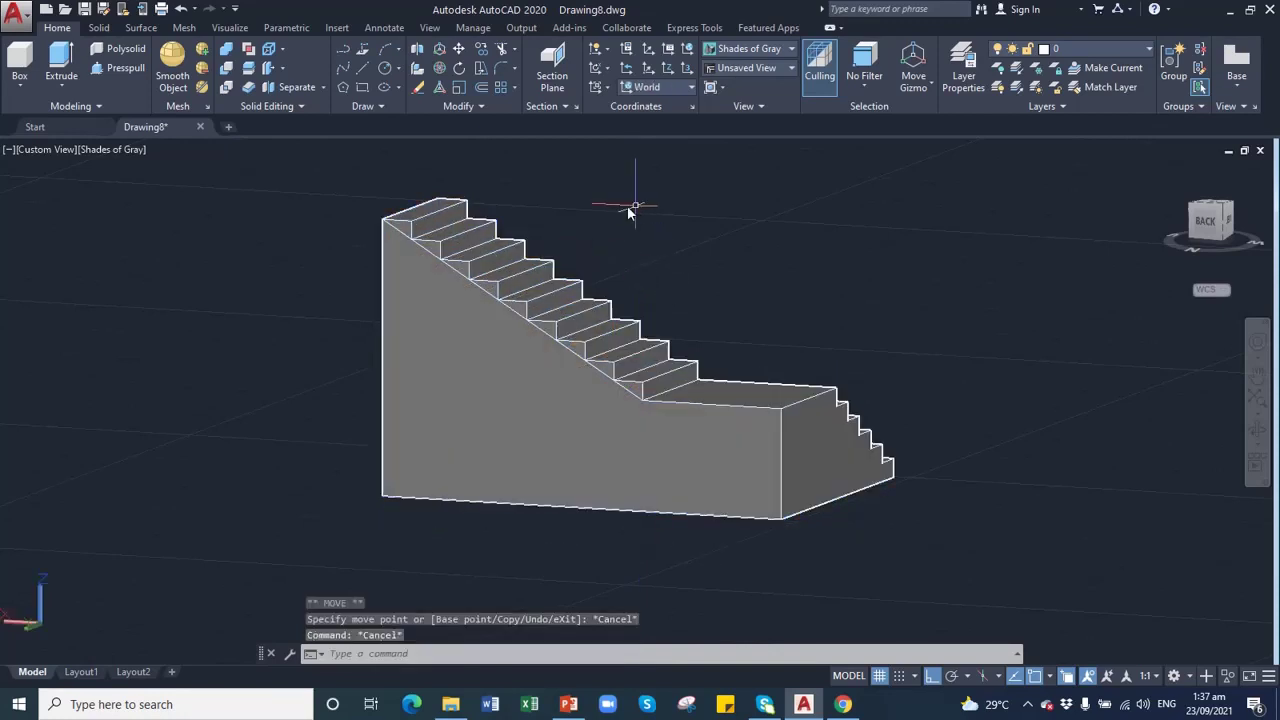
- Move only the sloped line on the back face straight down by 6"
click(517, 318)
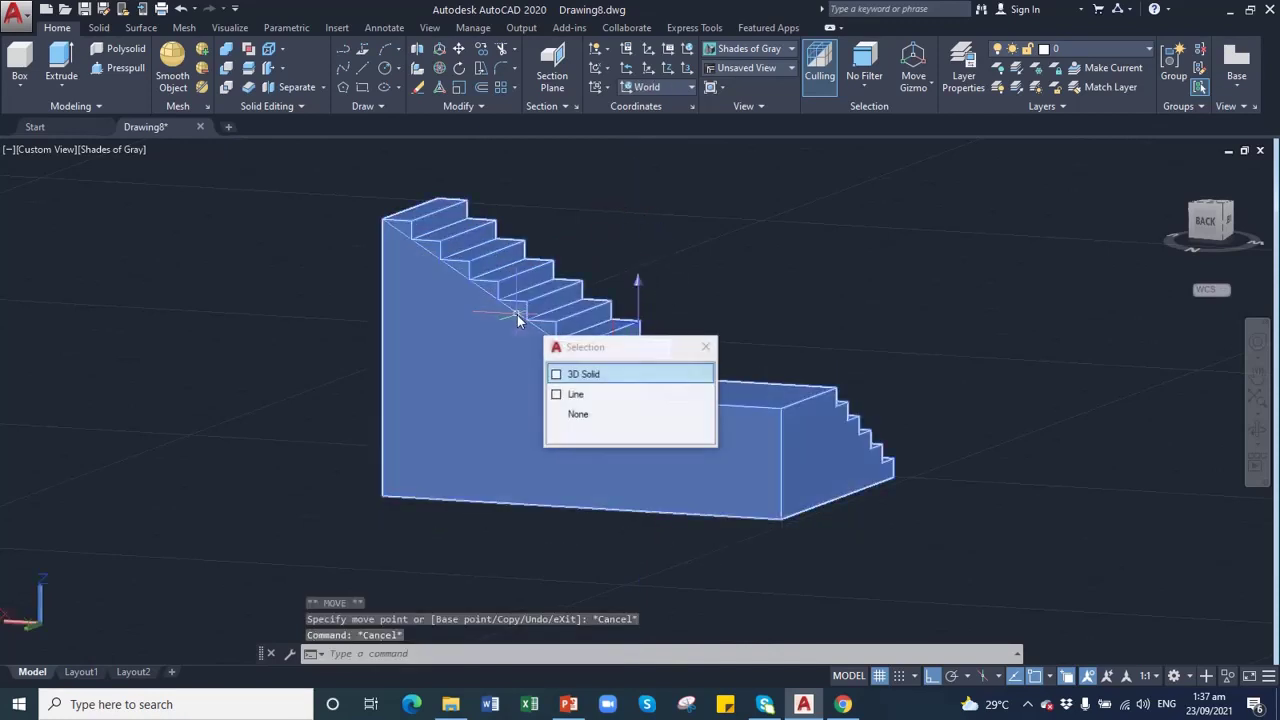
click(572, 394)
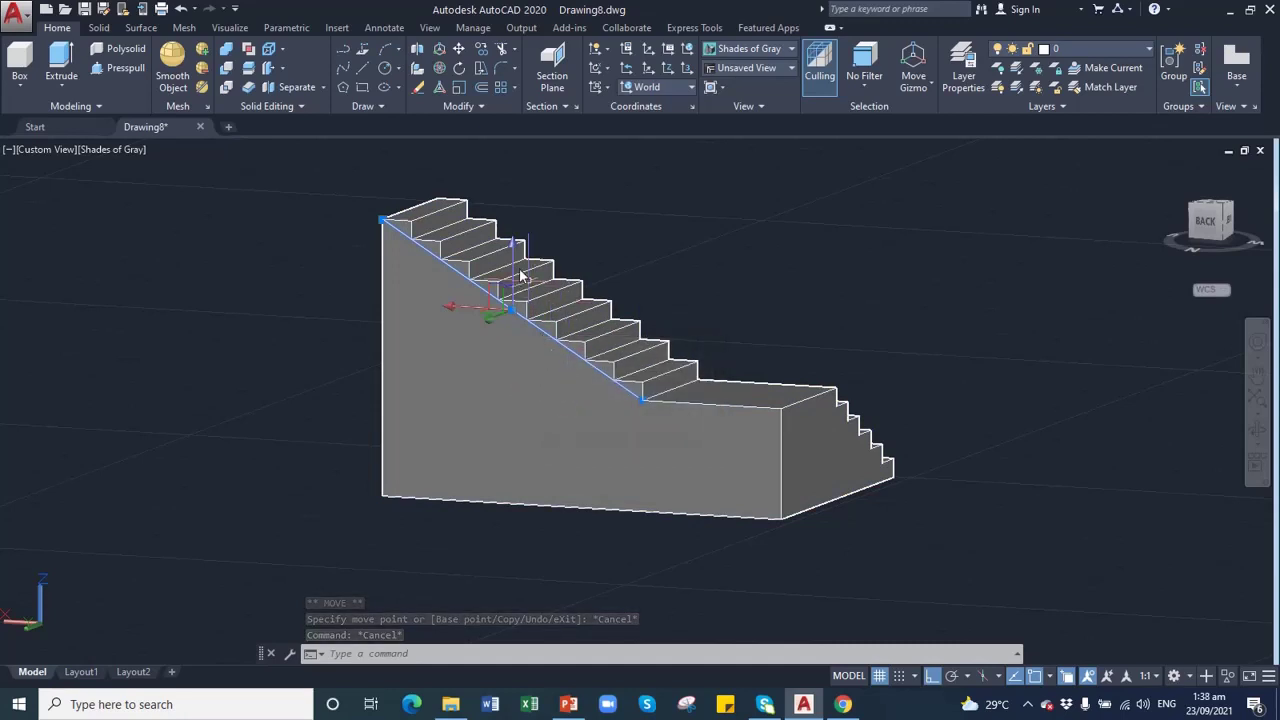
click(512, 310)
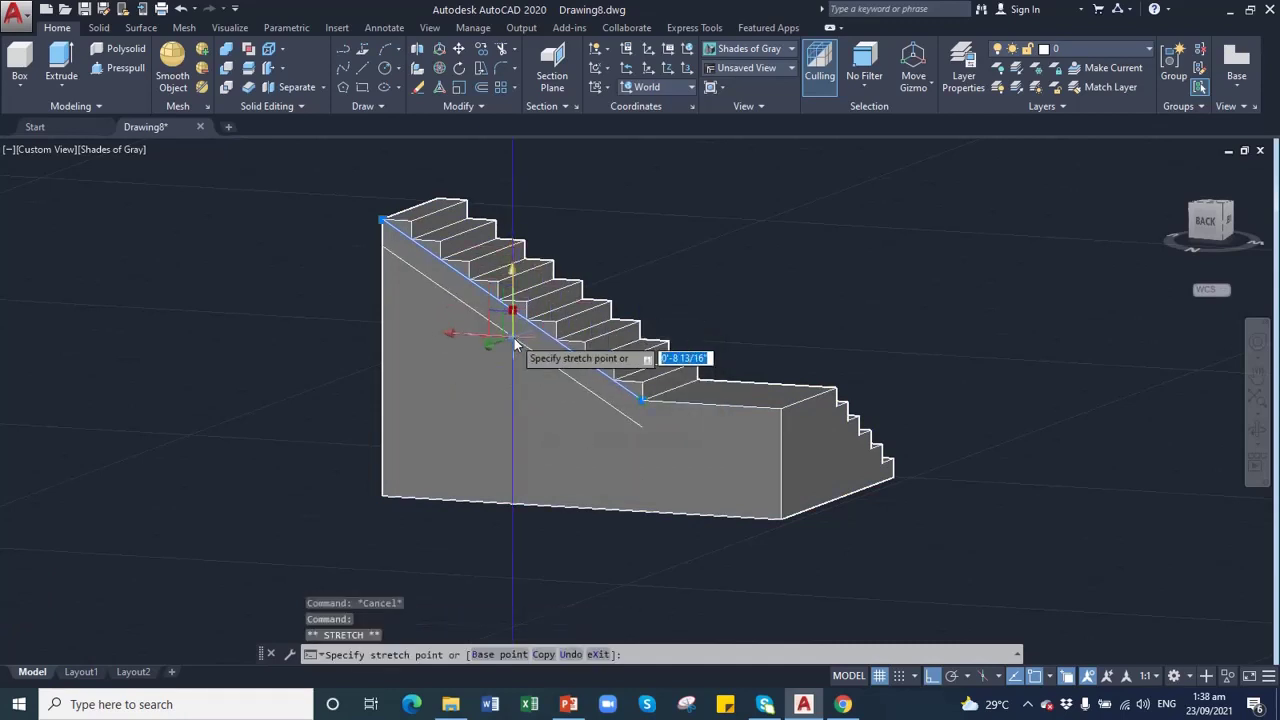
text(6)
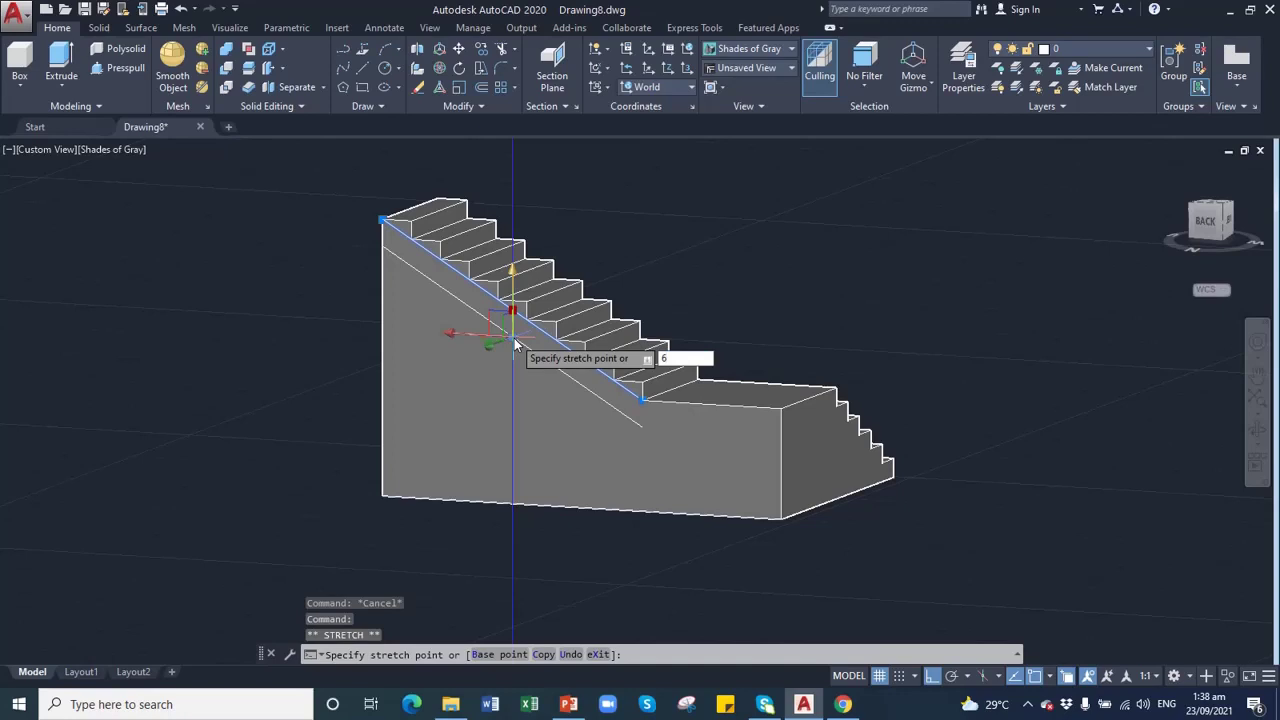
text(')
key(Return)
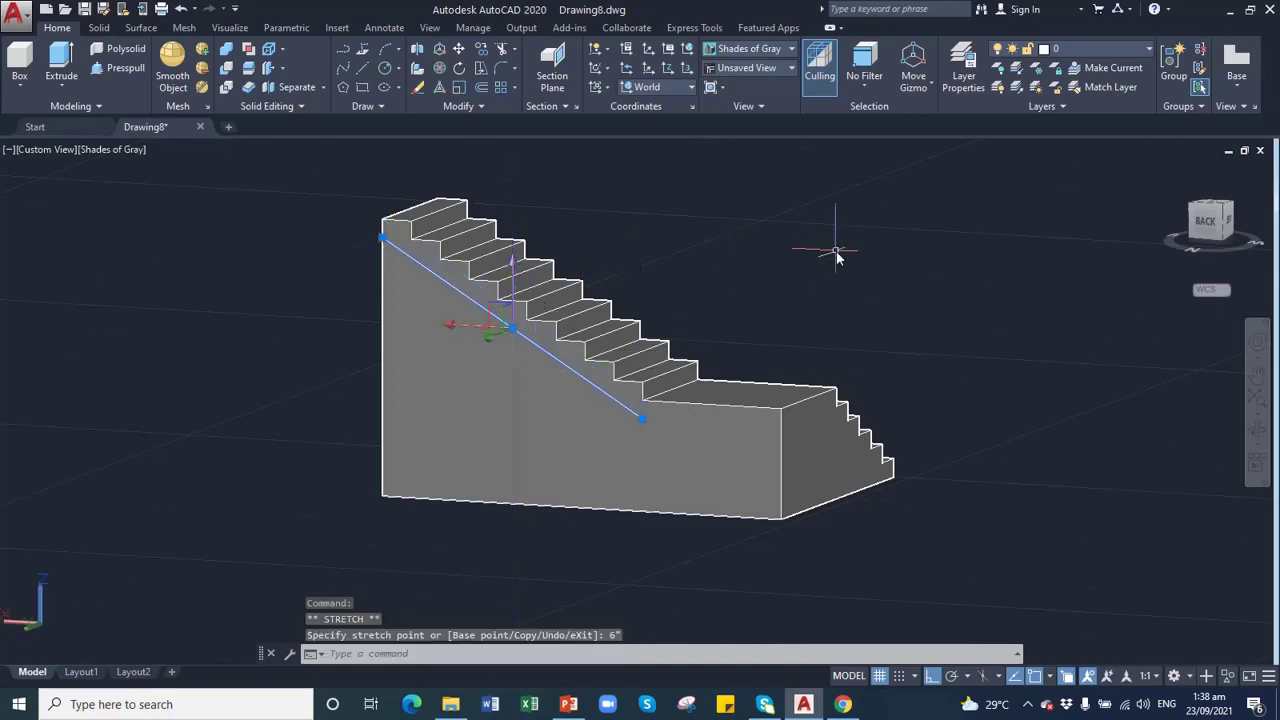
key(Escape)
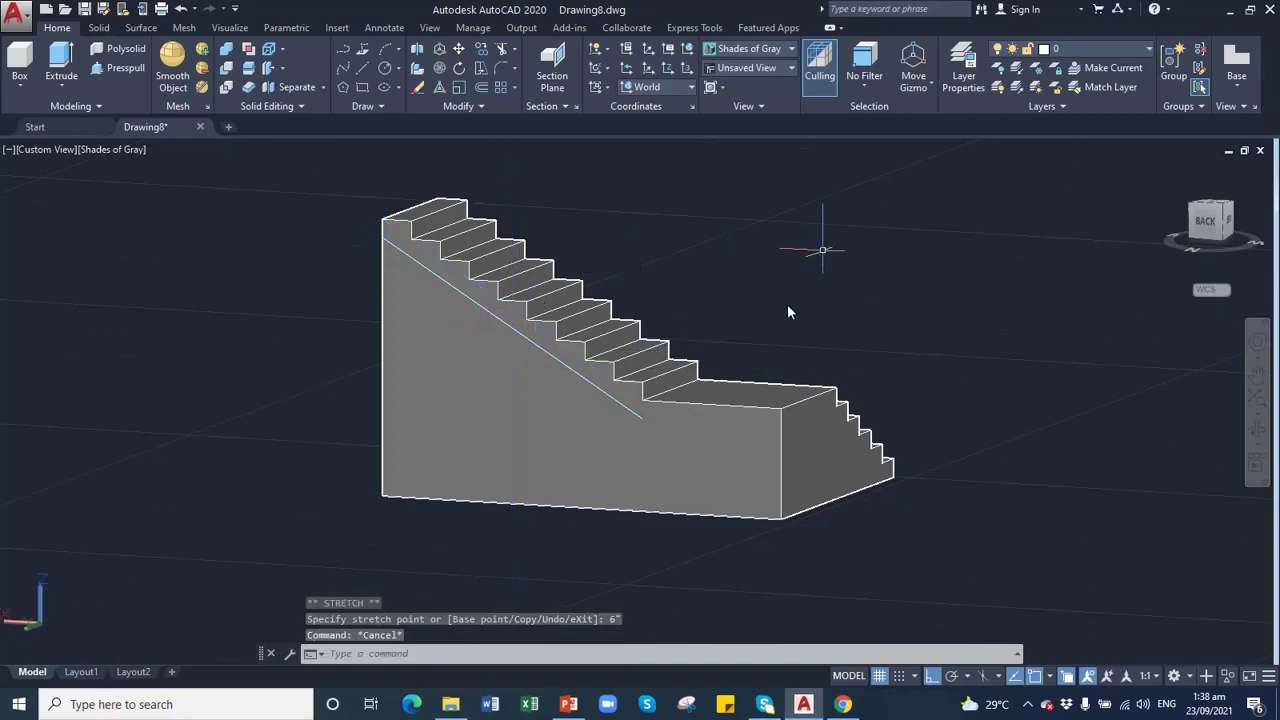
- Draw a vertical line on the back face from the sloped line's lower end to the base edge, with Insertion and Perpendicular snaps enabled
click(364, 67)
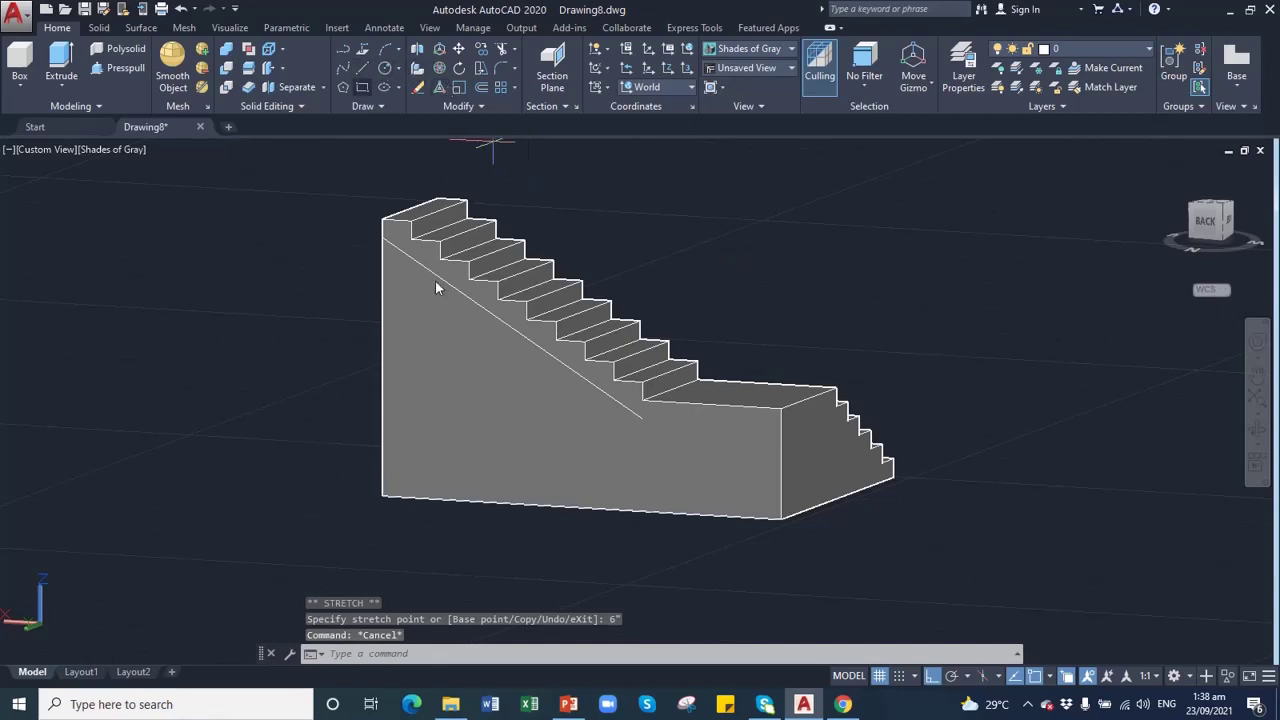
click(641, 418)
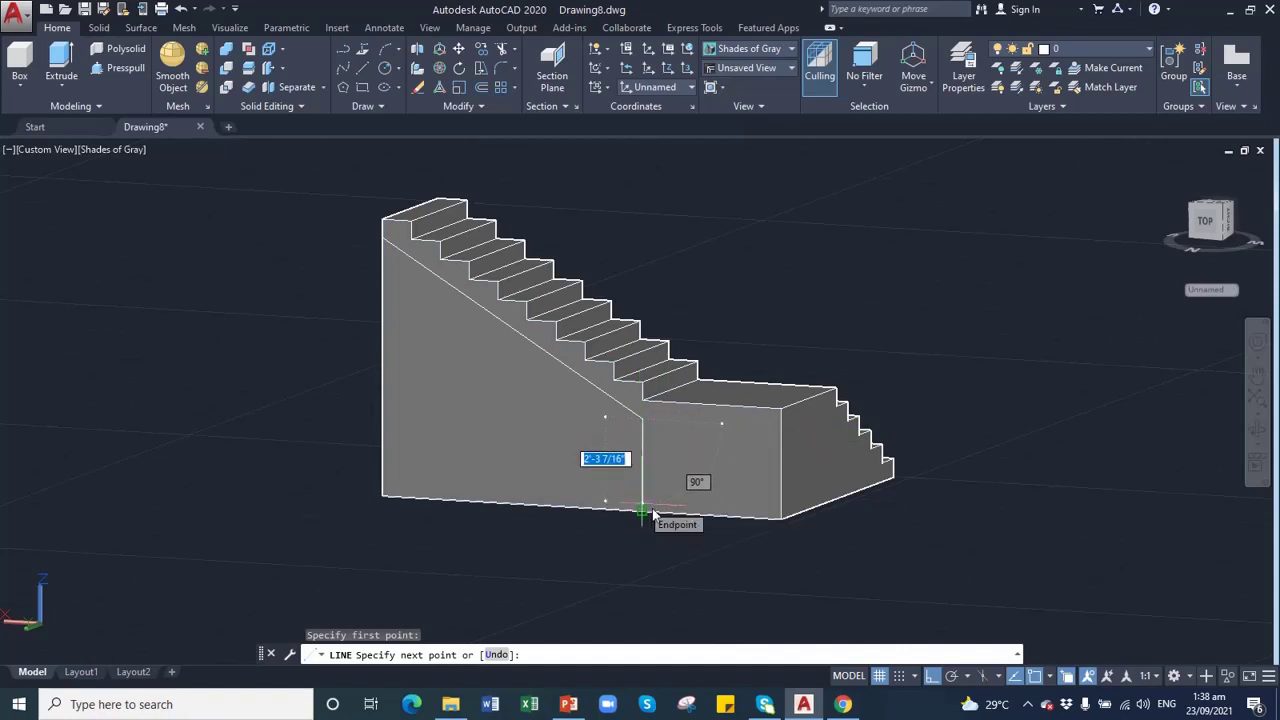
click(1051, 676)
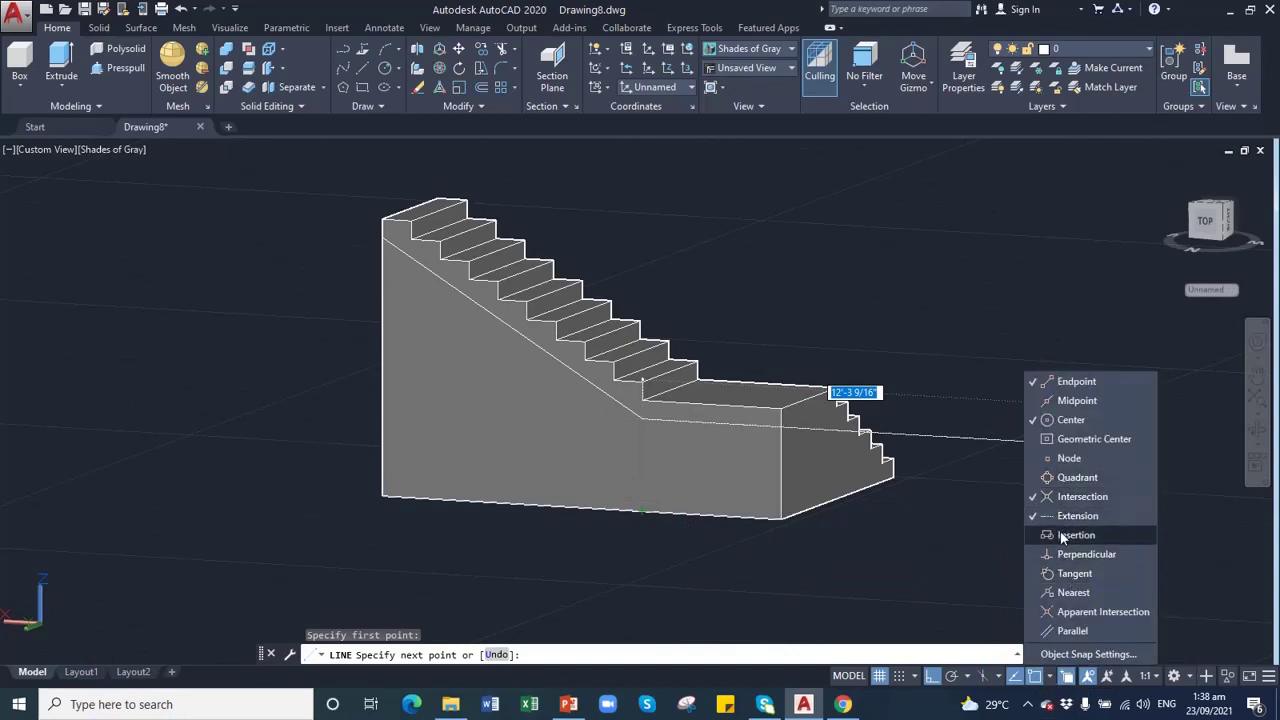
click(1062, 538)
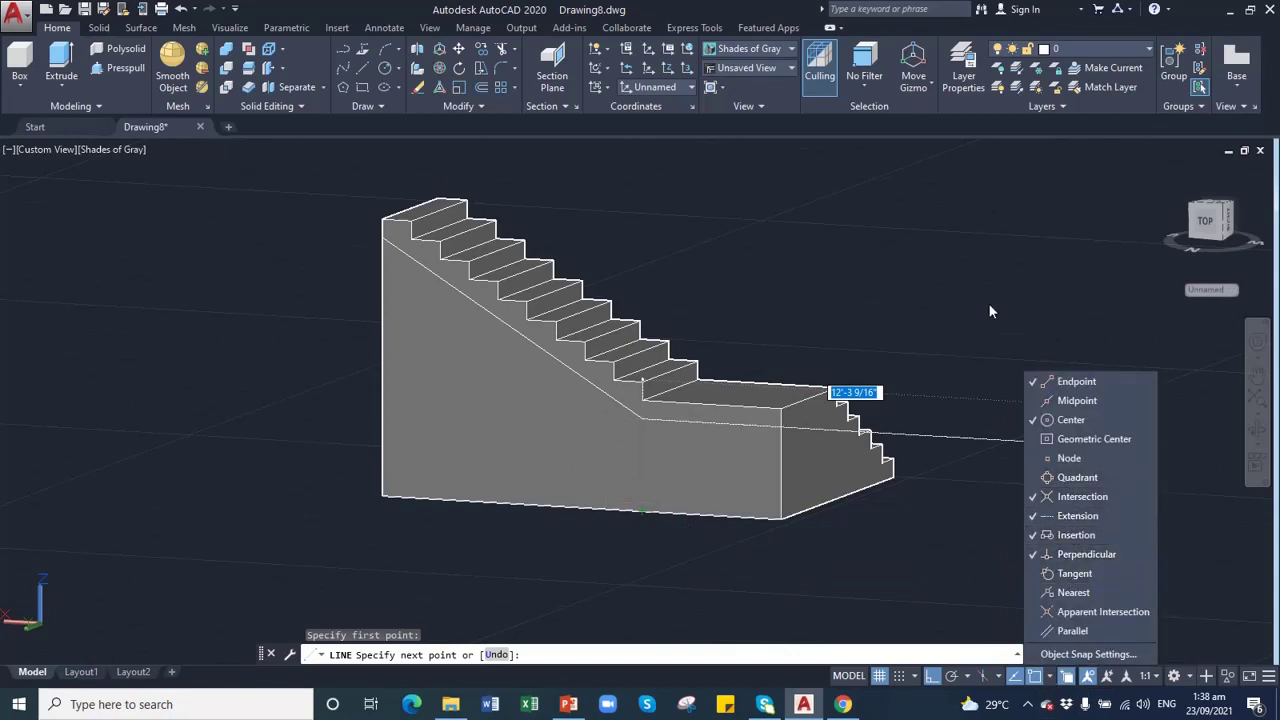
click(641, 513)
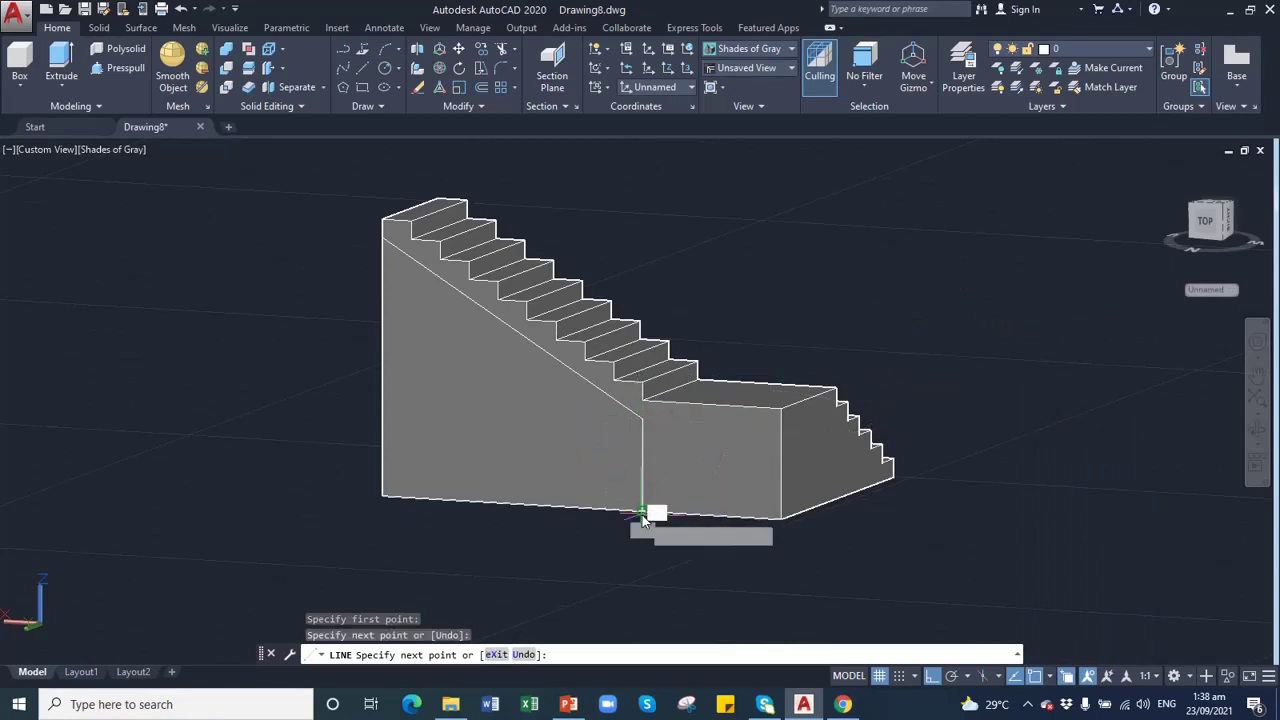
key(Return)
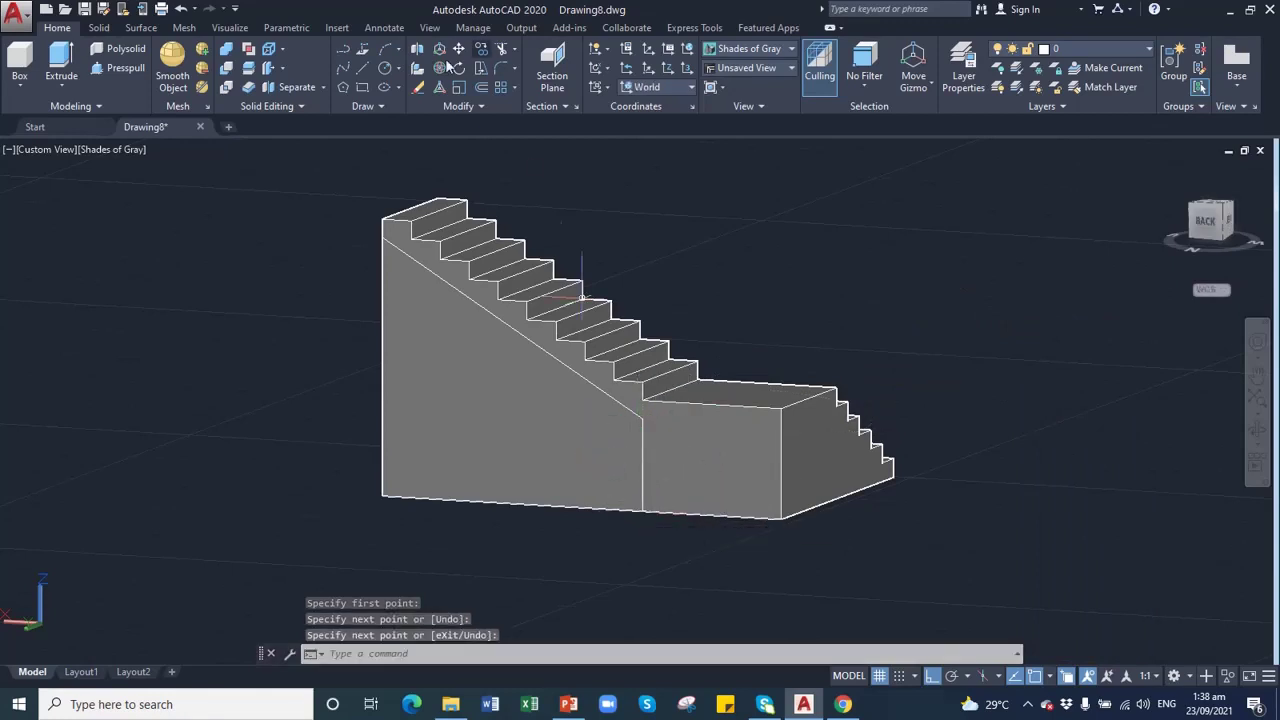
- Draw a horizontal line on the back face from the sloped line's lower end to the landing's outer vertical edge
click(363, 66)
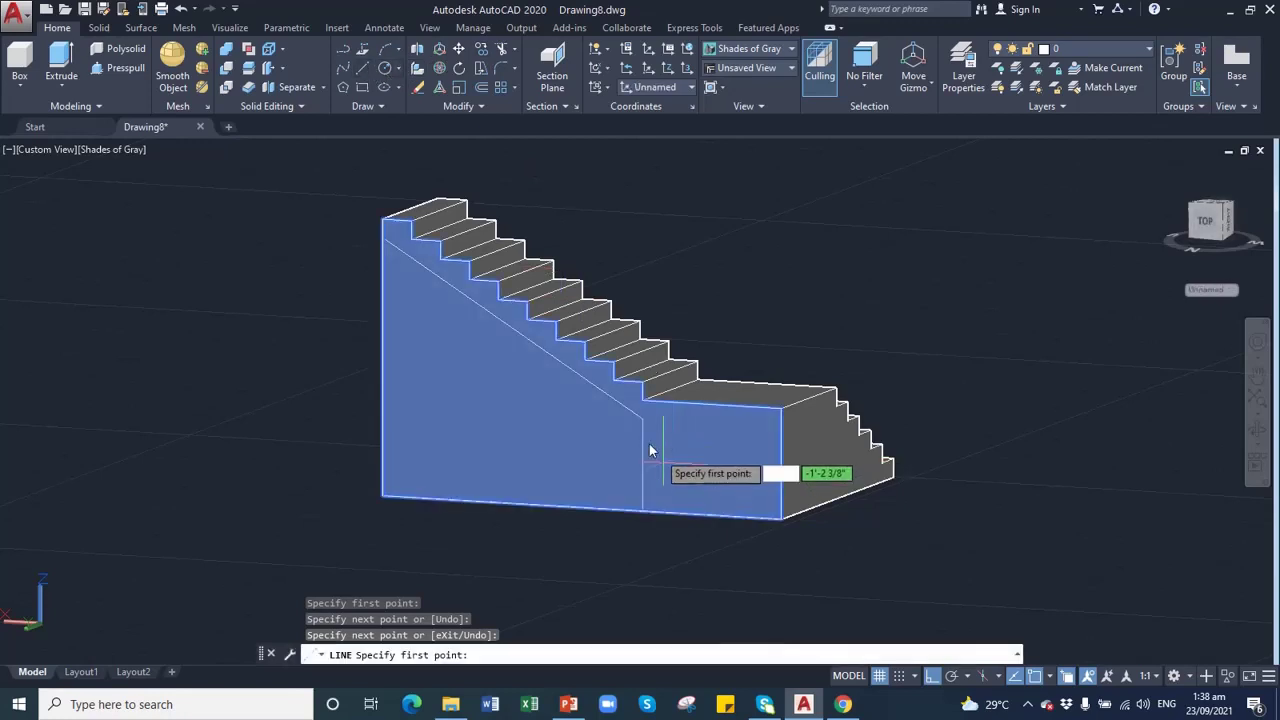
click(642, 418)
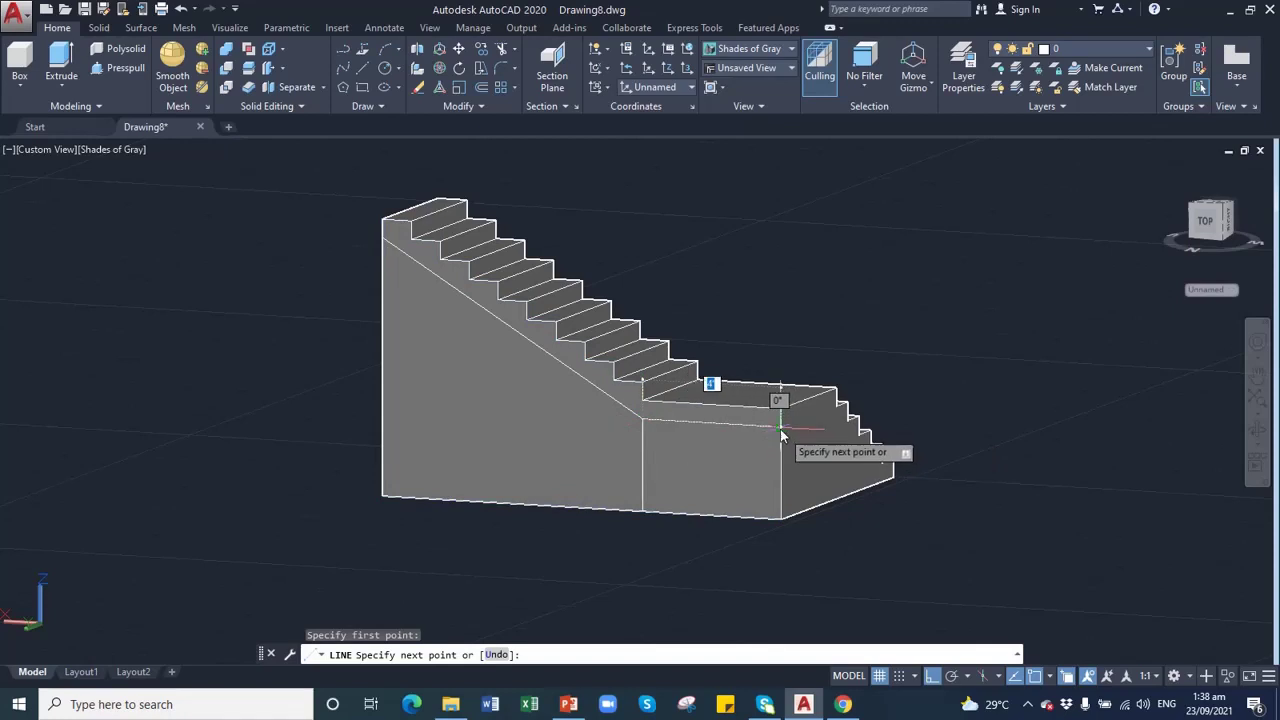
click(781, 432)
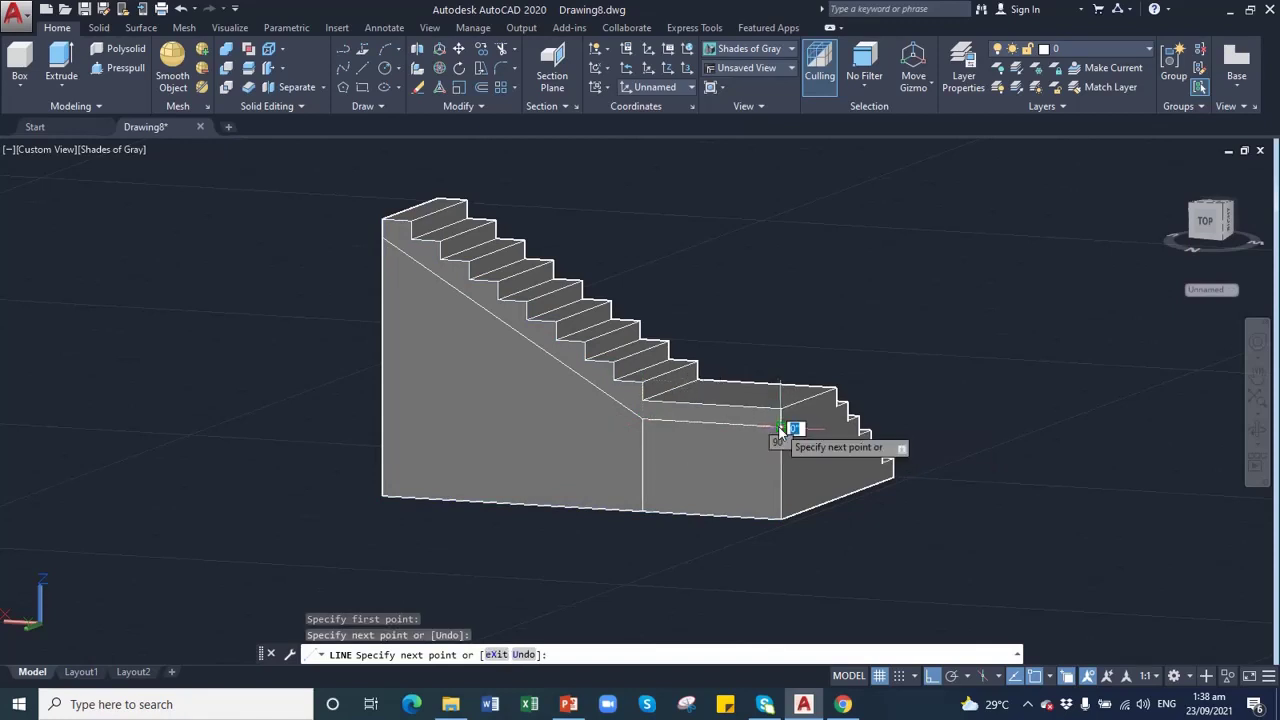
key(Return)
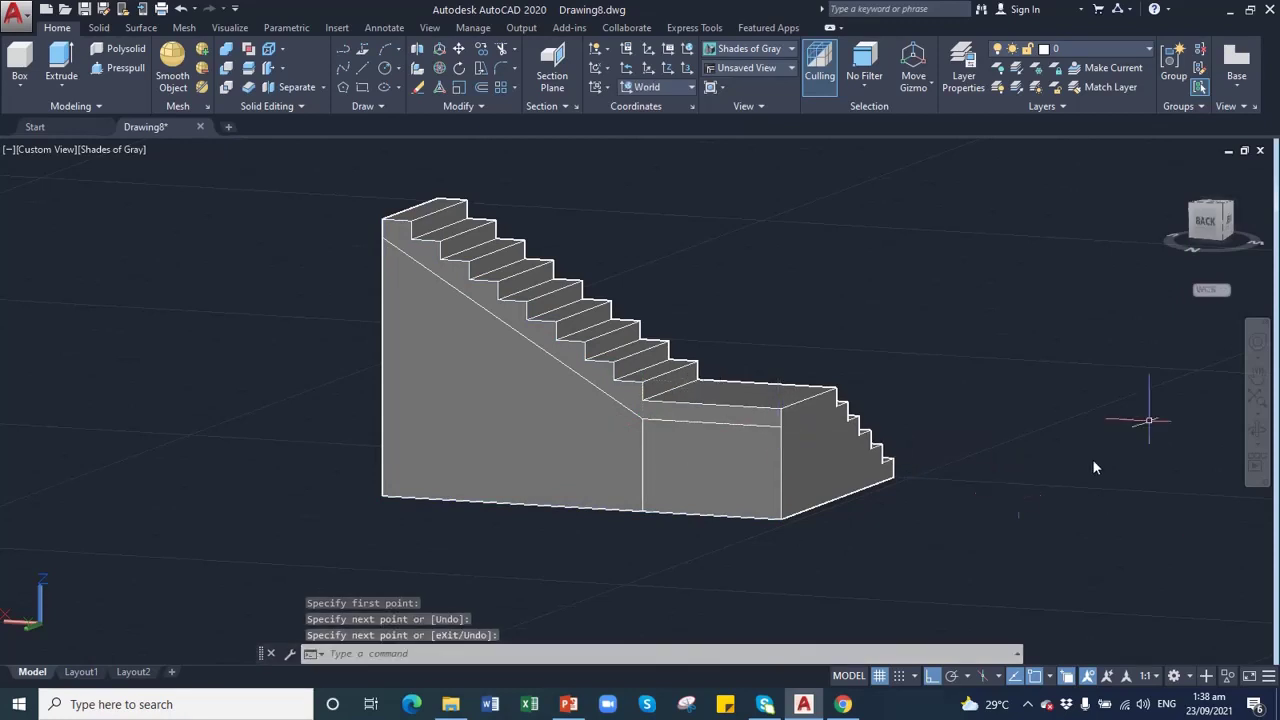
click(1258, 432)
drag(943, 455, 815, 461)
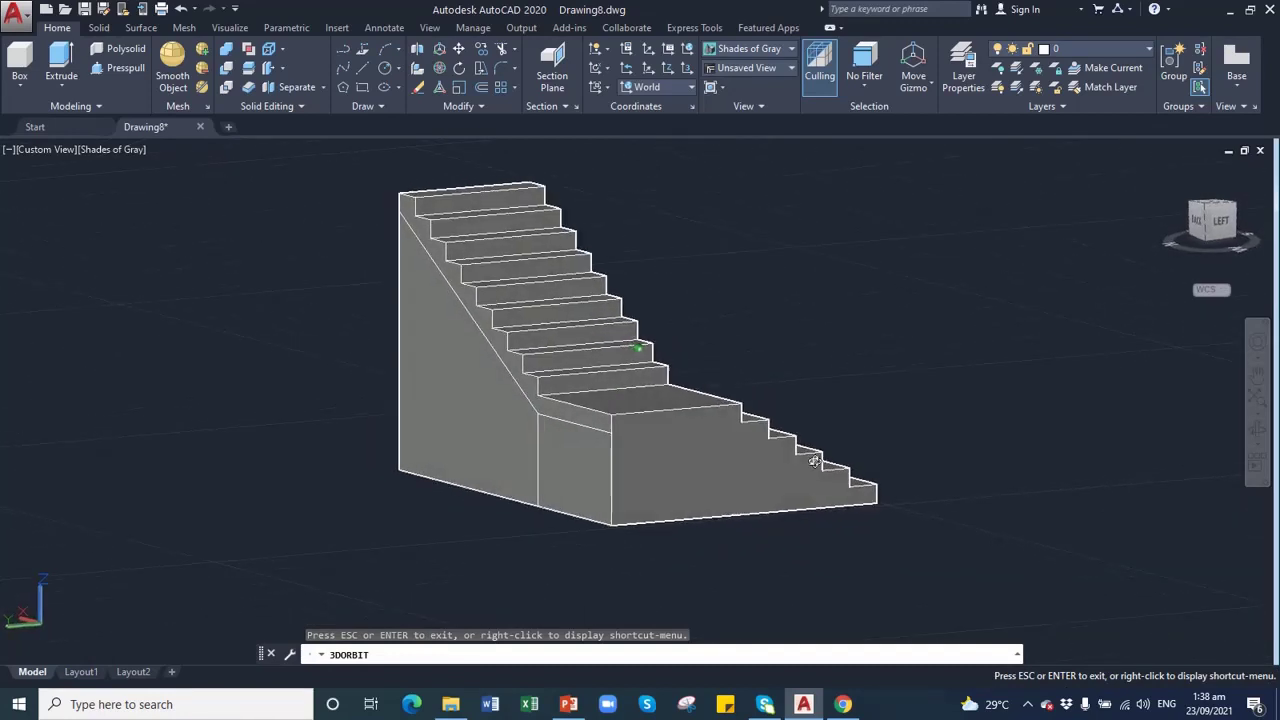
click(363, 68)
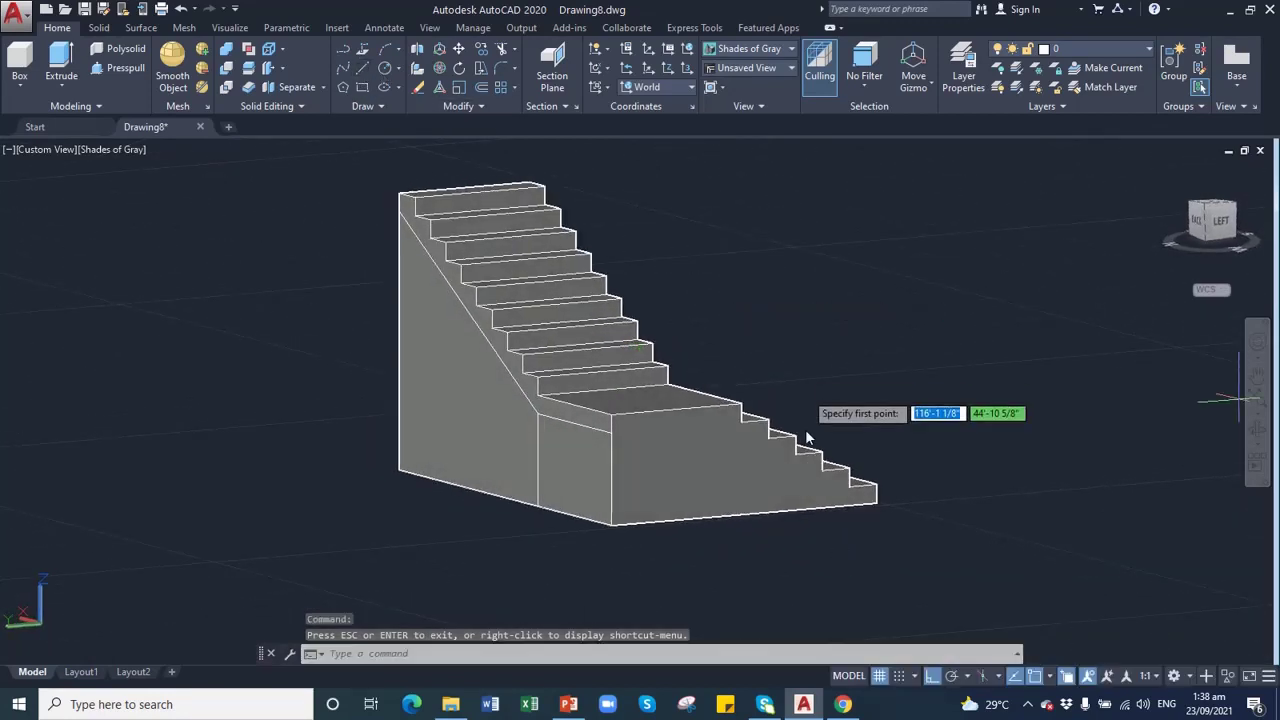
click(742, 421)
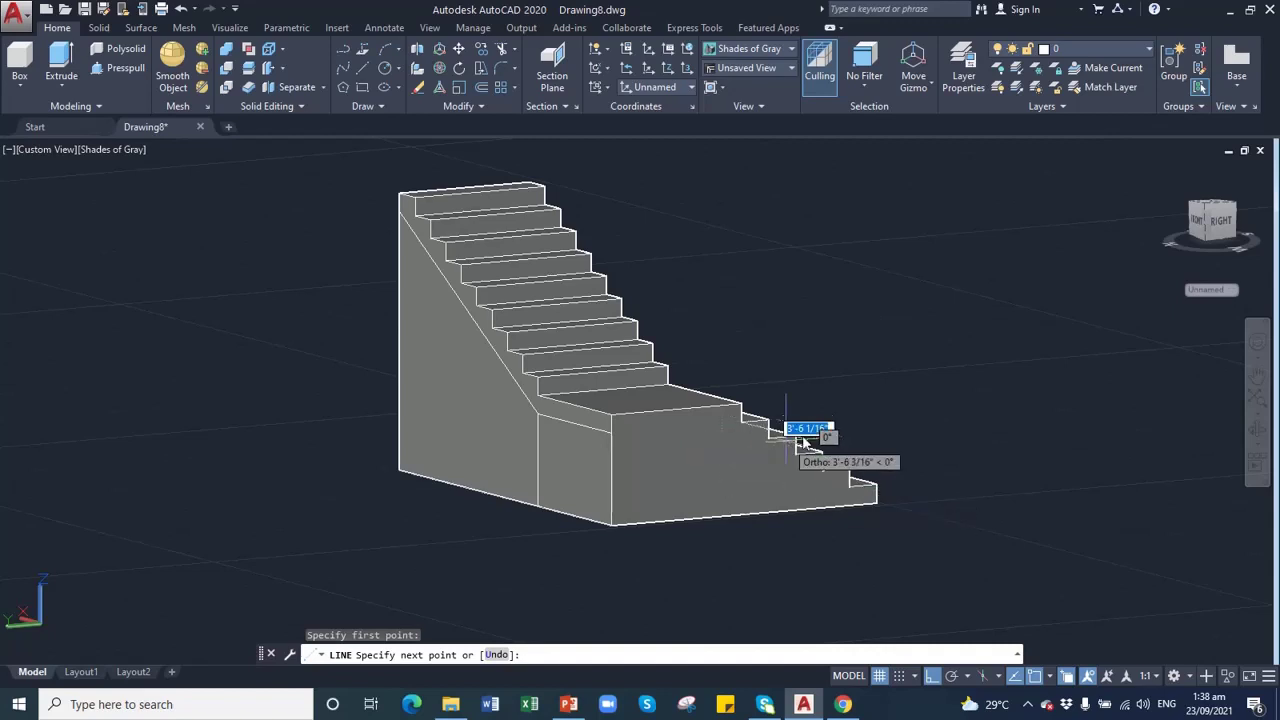
key(Escape)
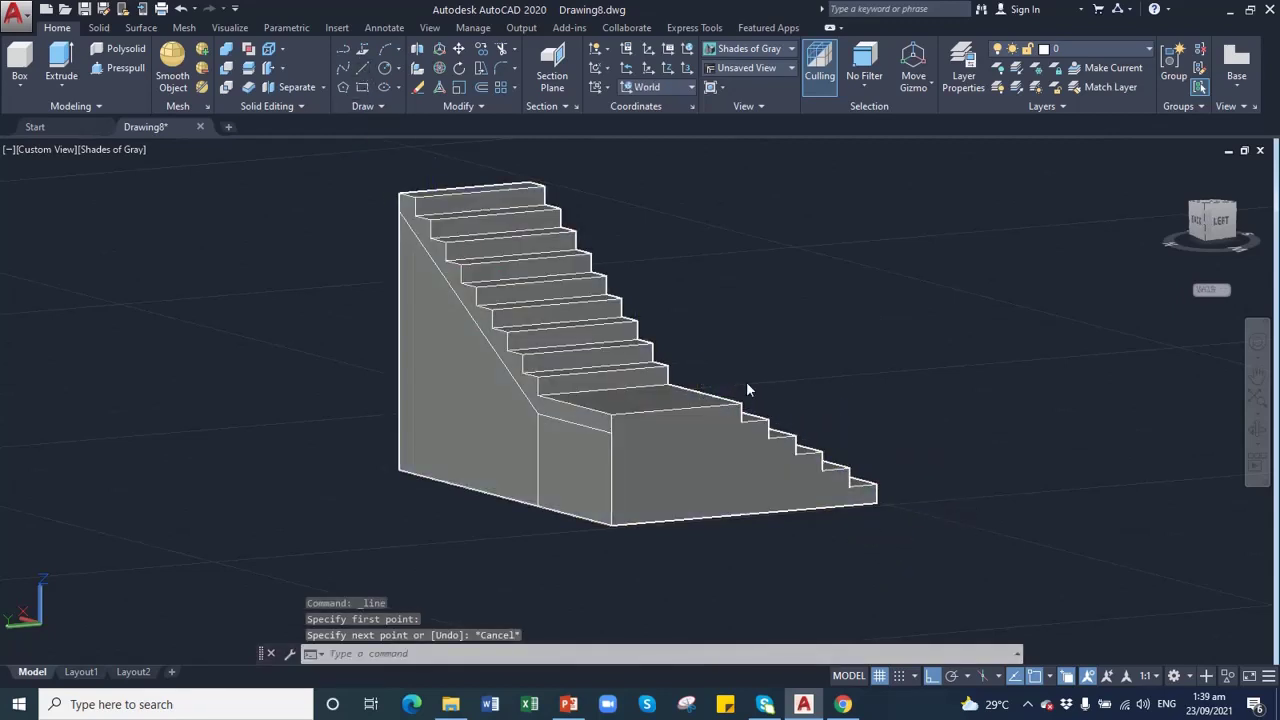
- Draw a sloped line on the lower flight's side face from the lowest riser's bottom corner to the foot of the riser at the landing
key(Return)
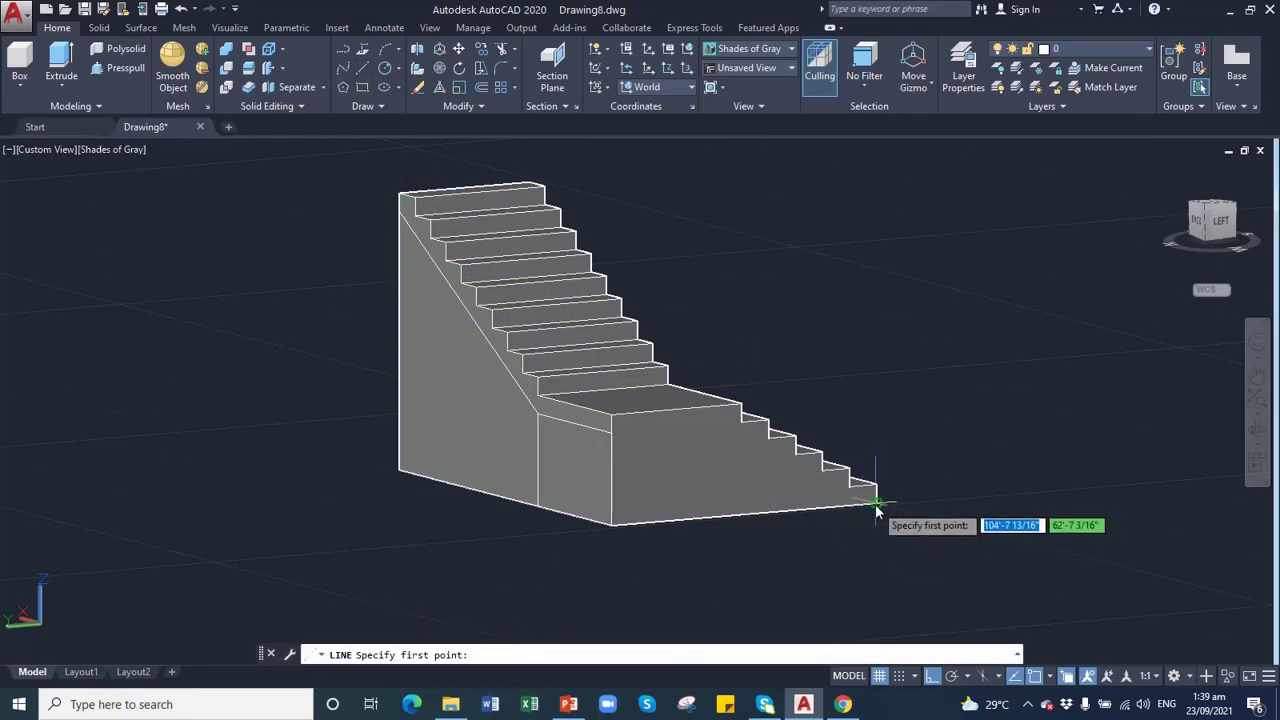
click(877, 504)
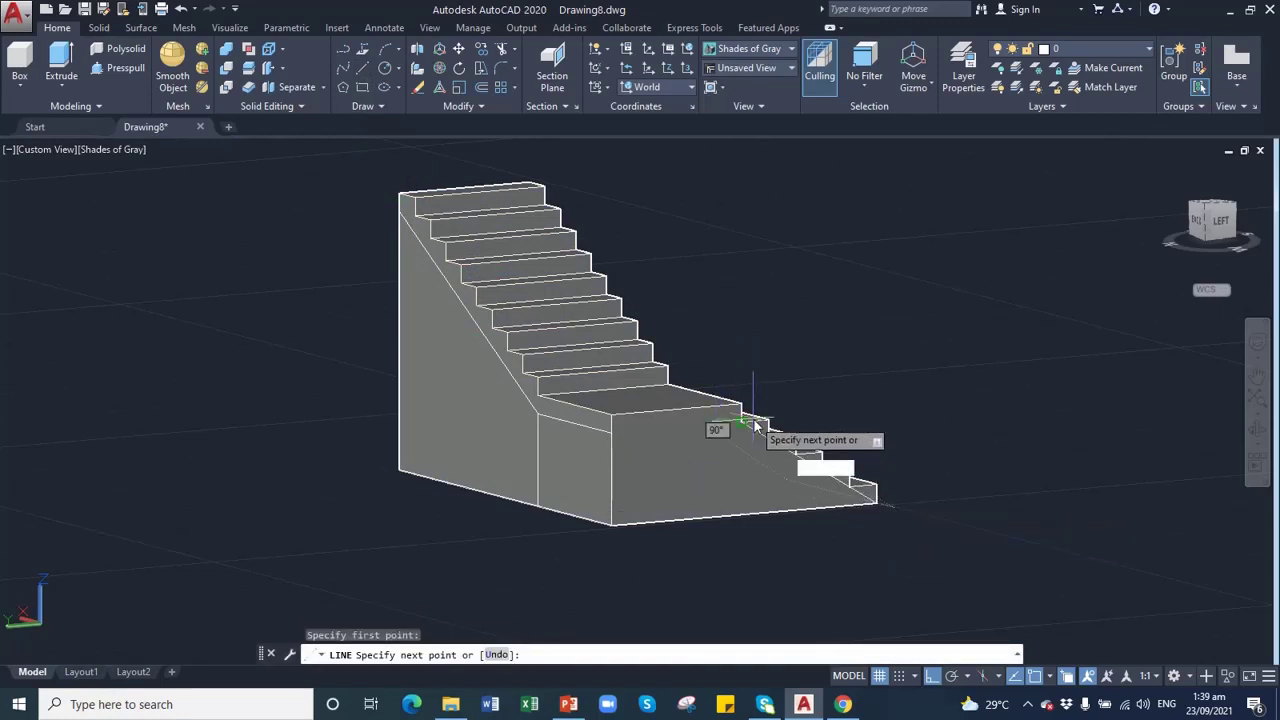
click(751, 425)
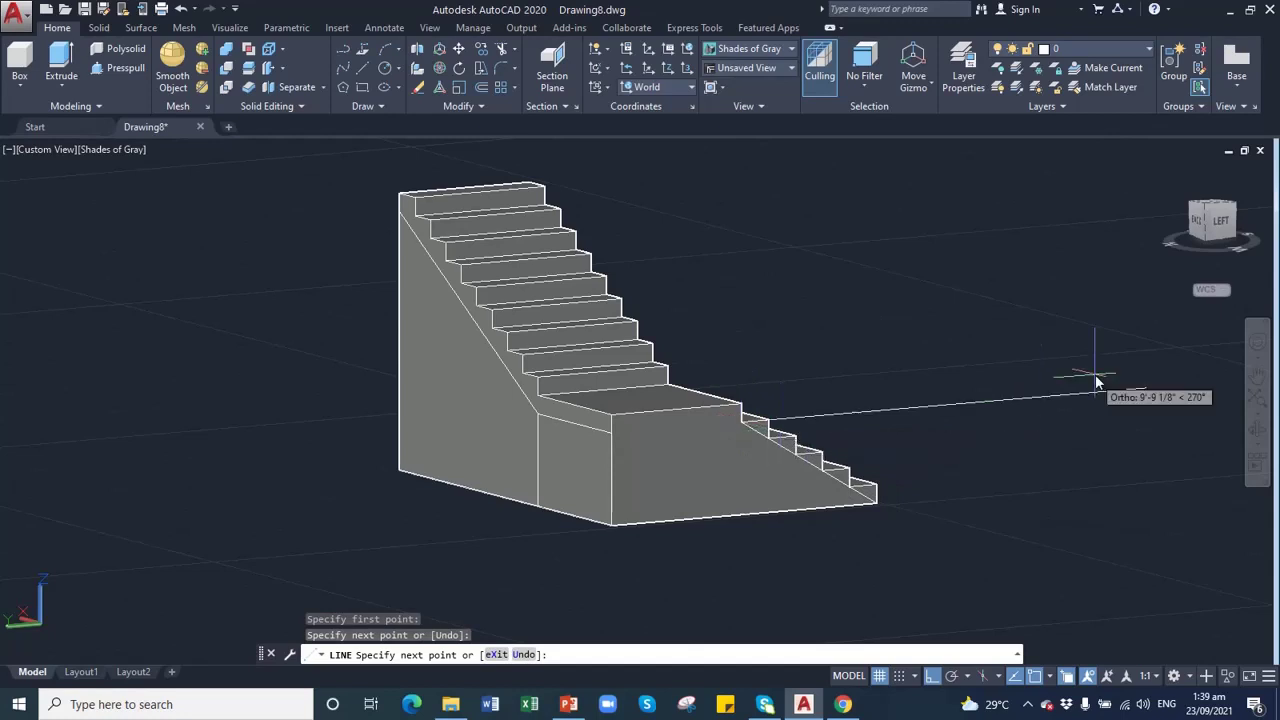
key(Escape)
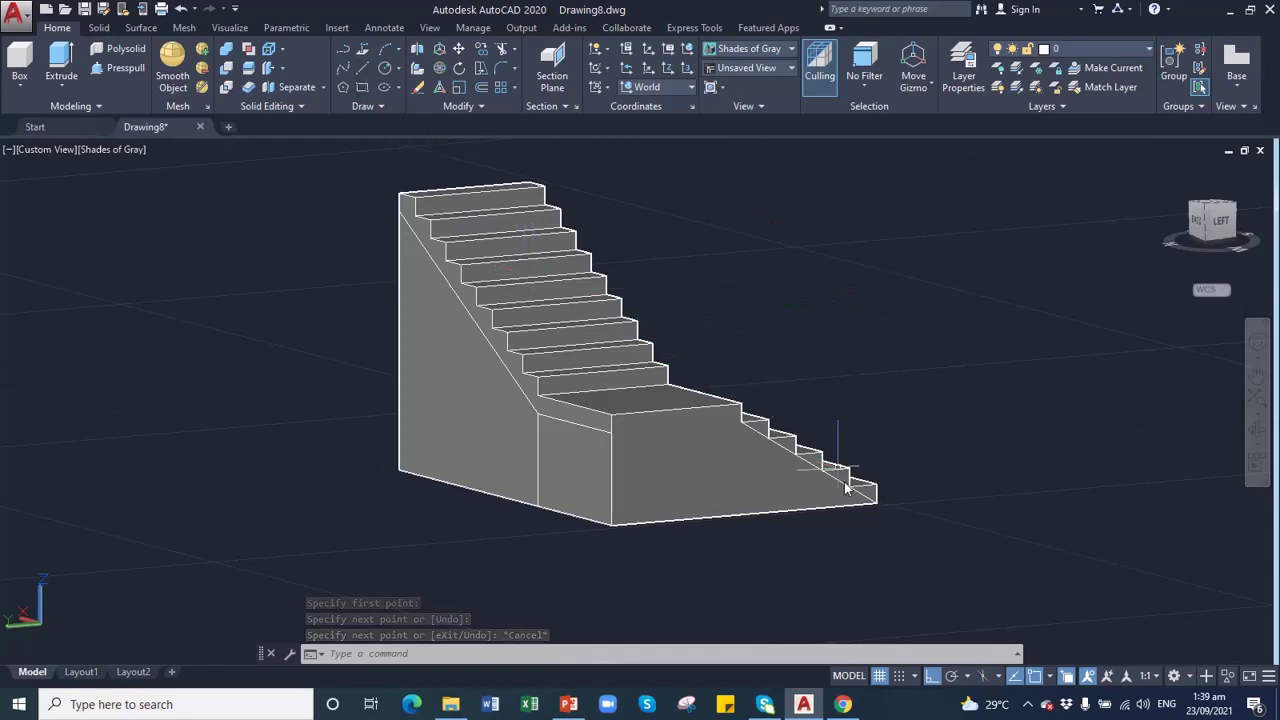
- Move only the lower flight's sloped line straight down by 6"
click(784, 456)
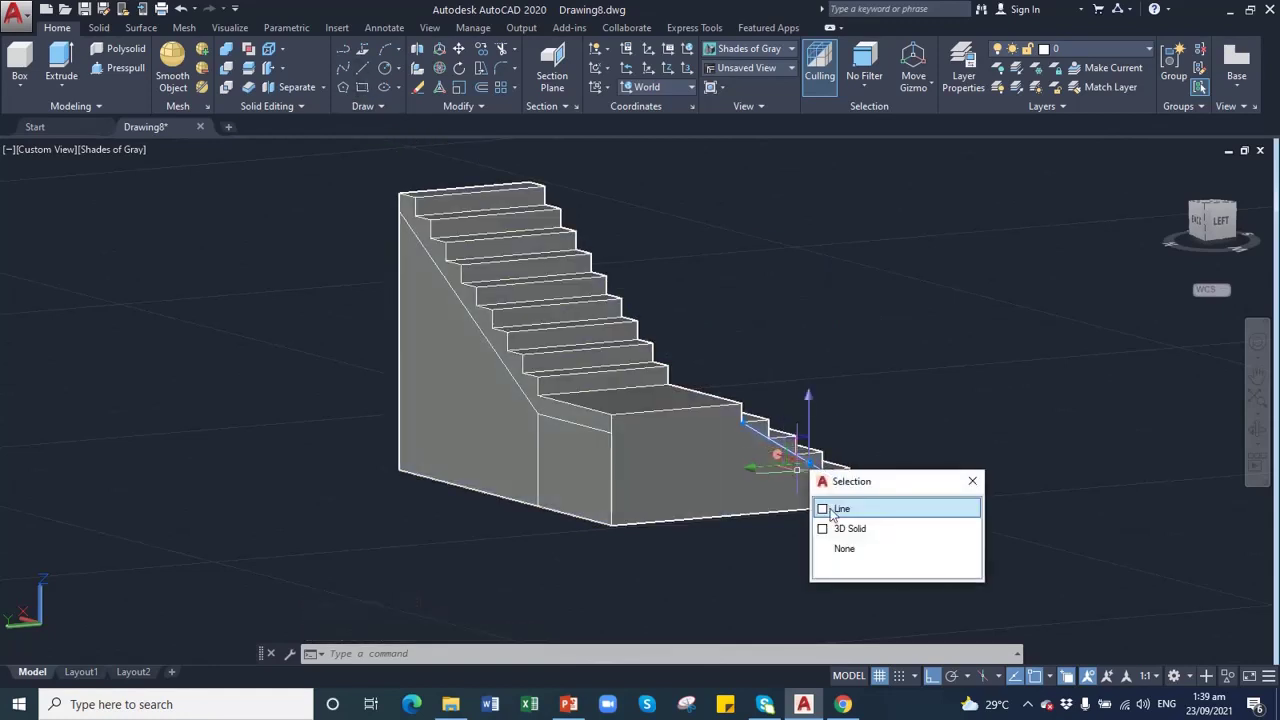
click(822, 504)
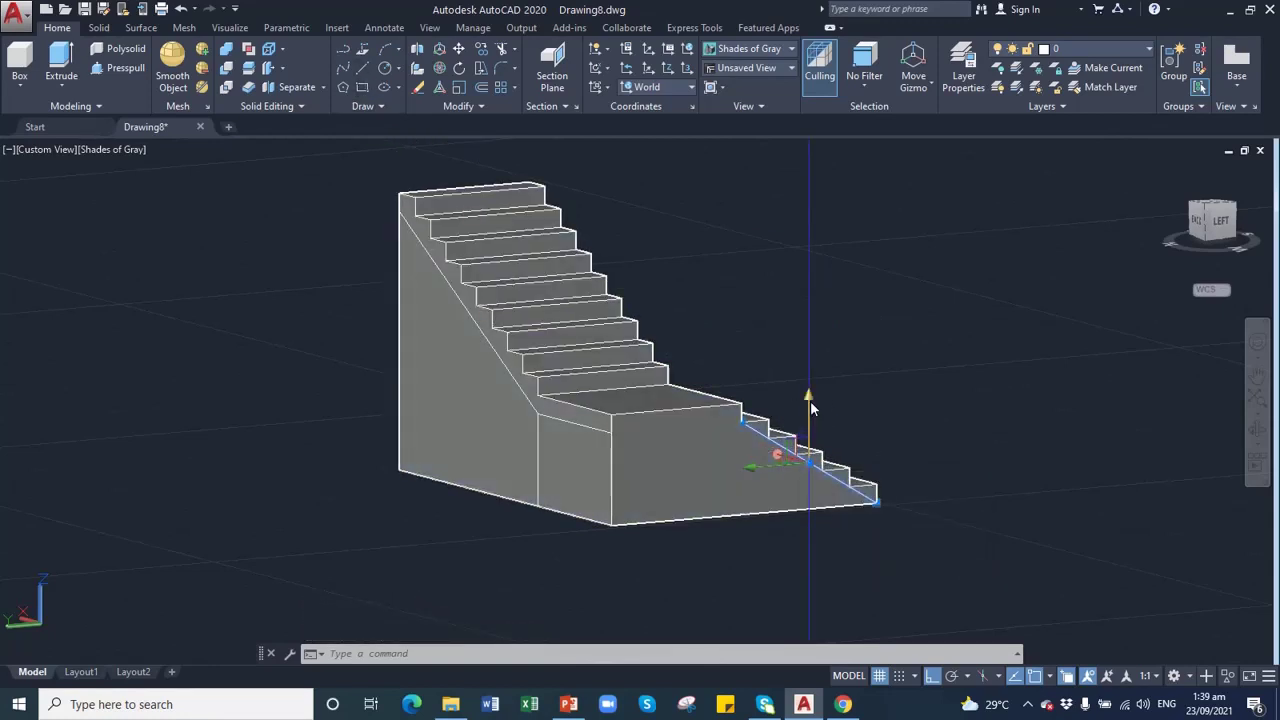
click(808, 462)
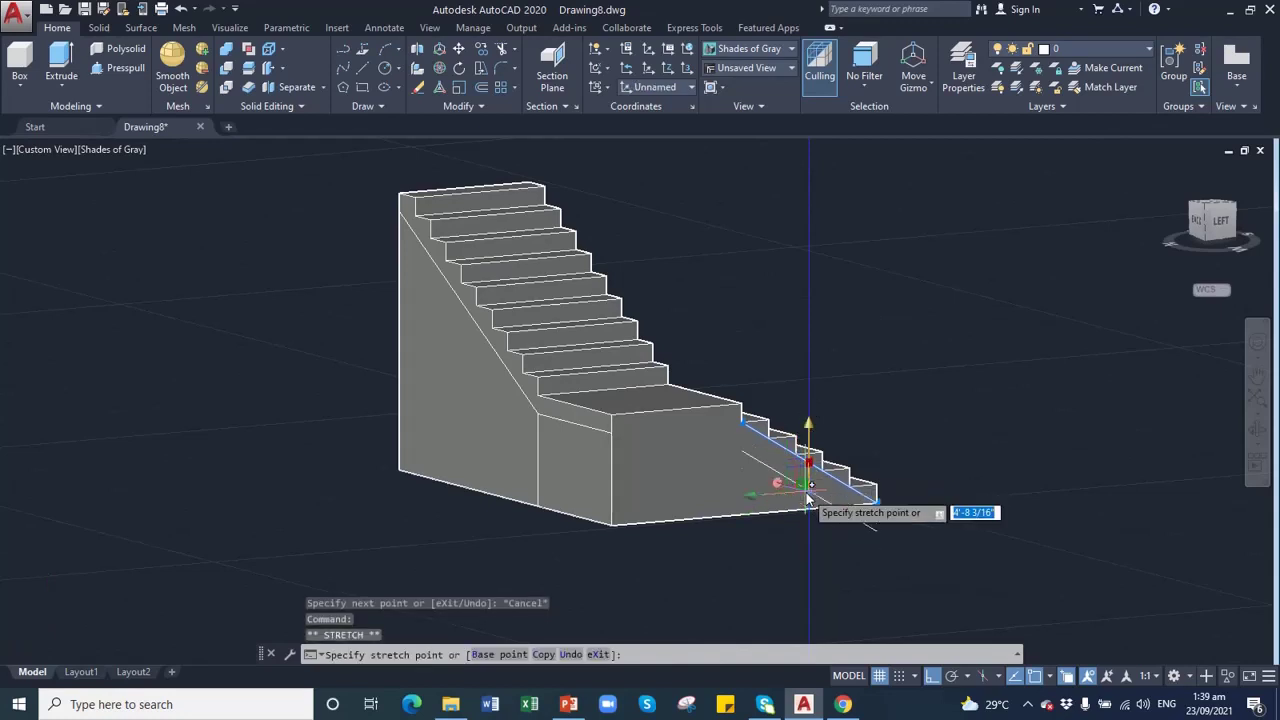
text(6)
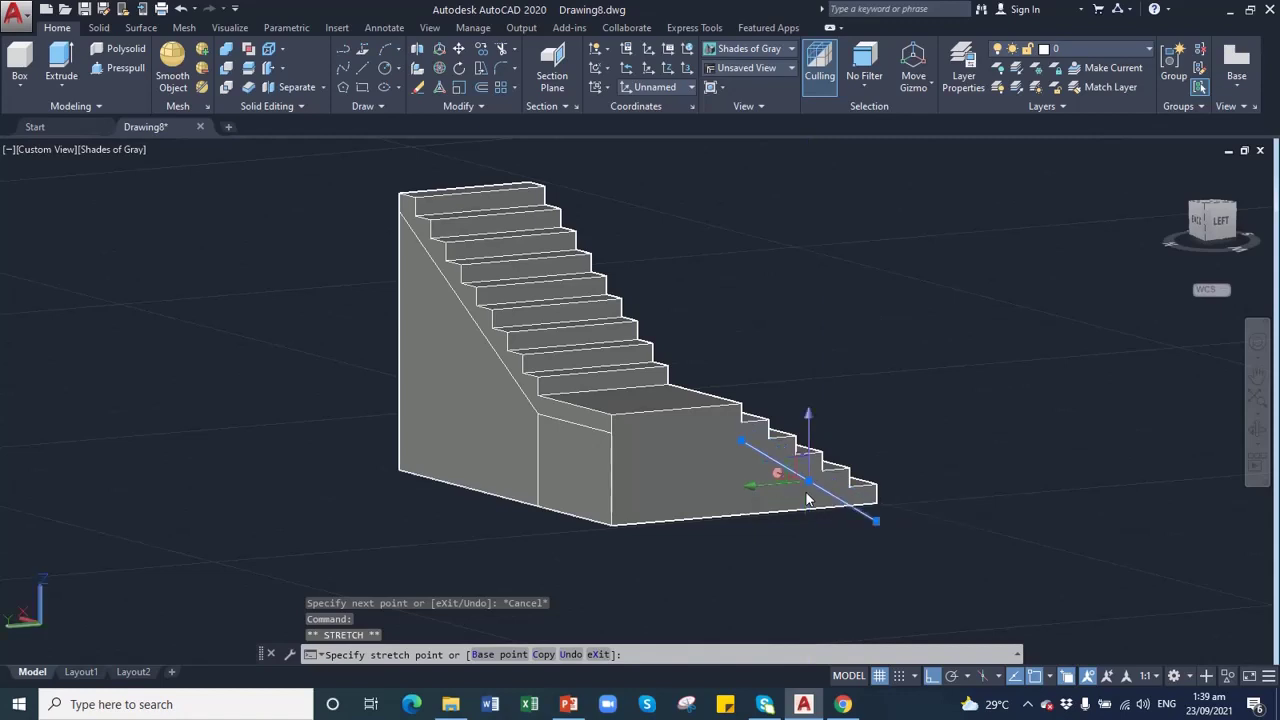
key(Return)
- Draw a horizontal line about 4' long on the lower flight's side face, starting where the back face's horizontal line meets the landing corner
text(l)
key(Return)
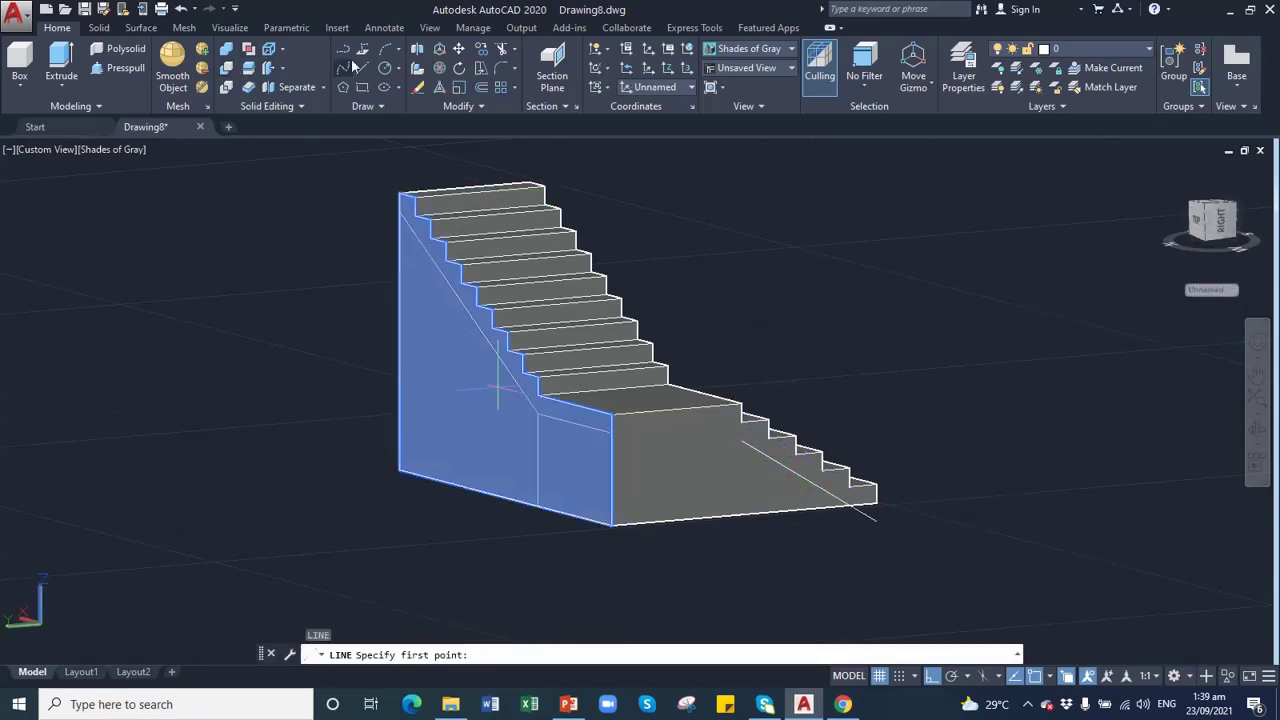
click(612, 437)
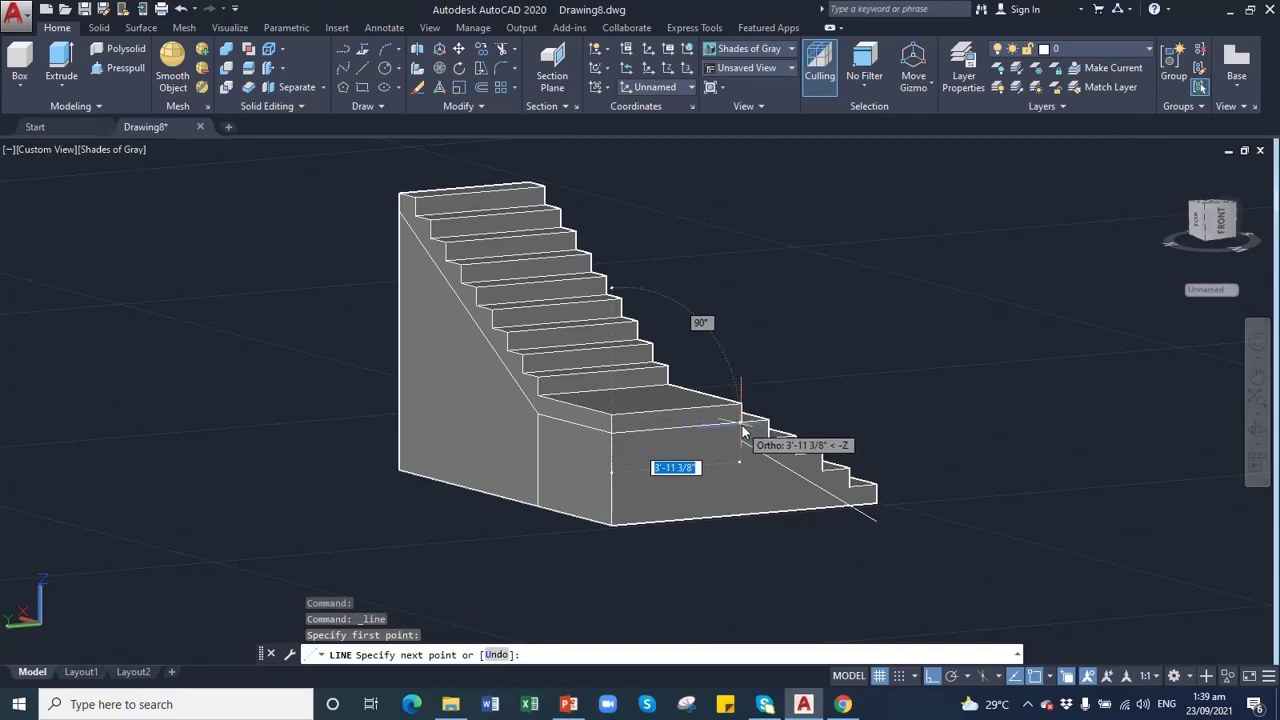
text(4)
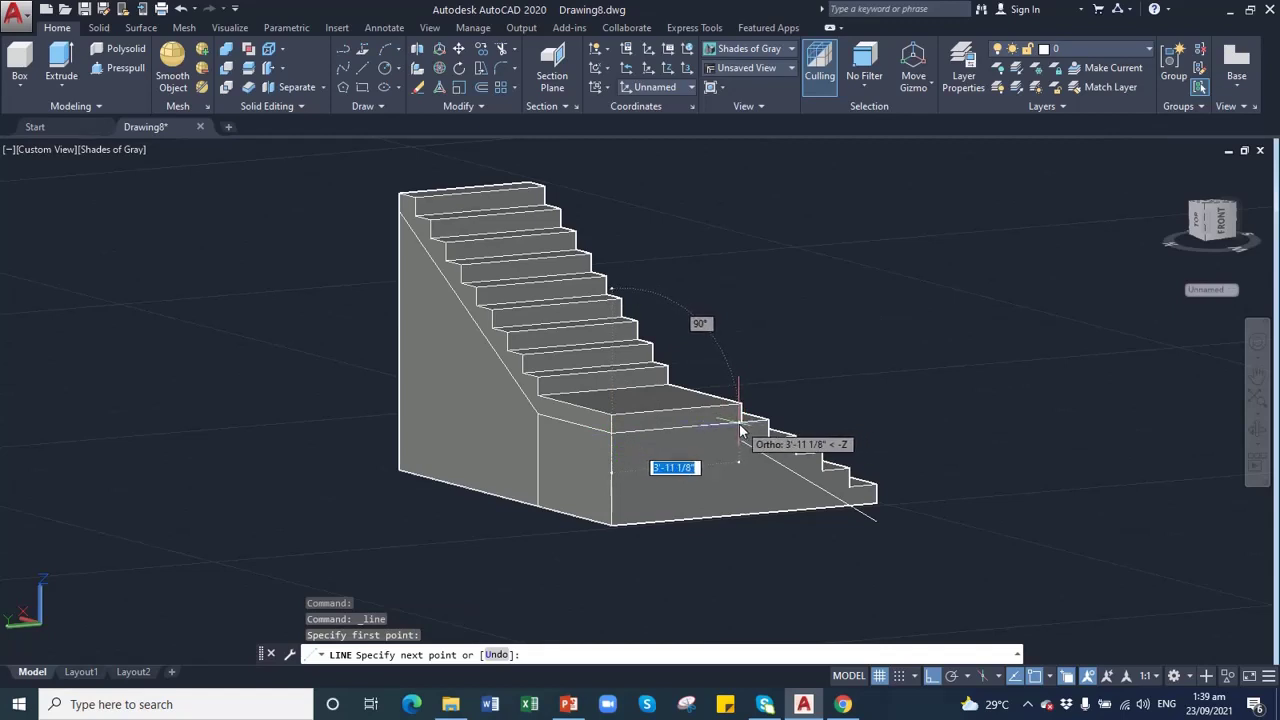
key(Return)
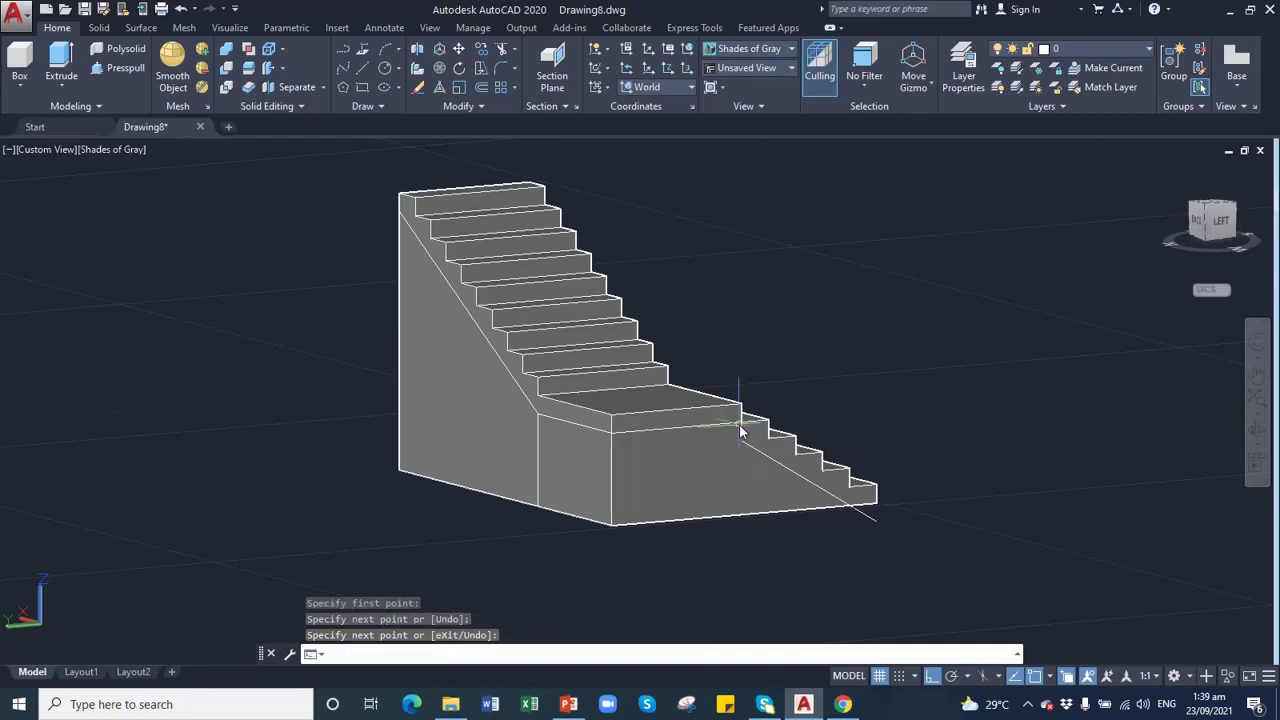
key(Return)
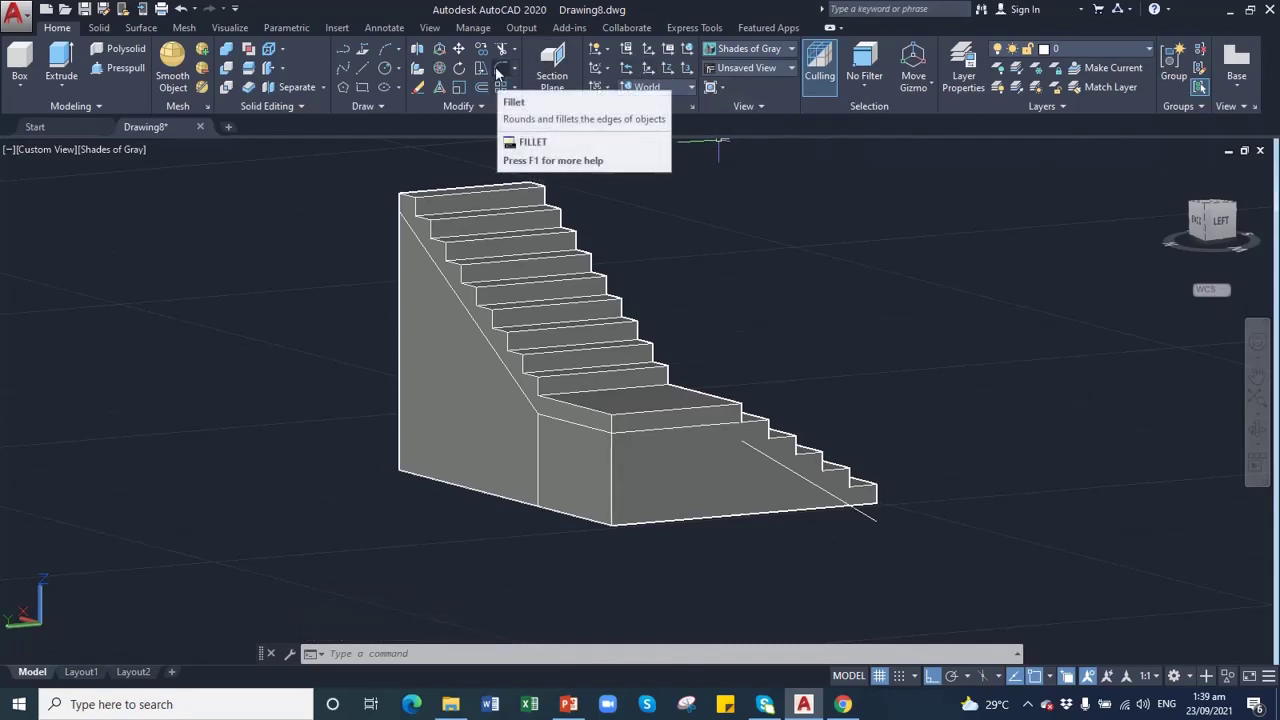
- Fillet the side face's horizontal line and the lower flight's sloped line with a 0 radius so they meet in a sharp corner
click(500, 70)
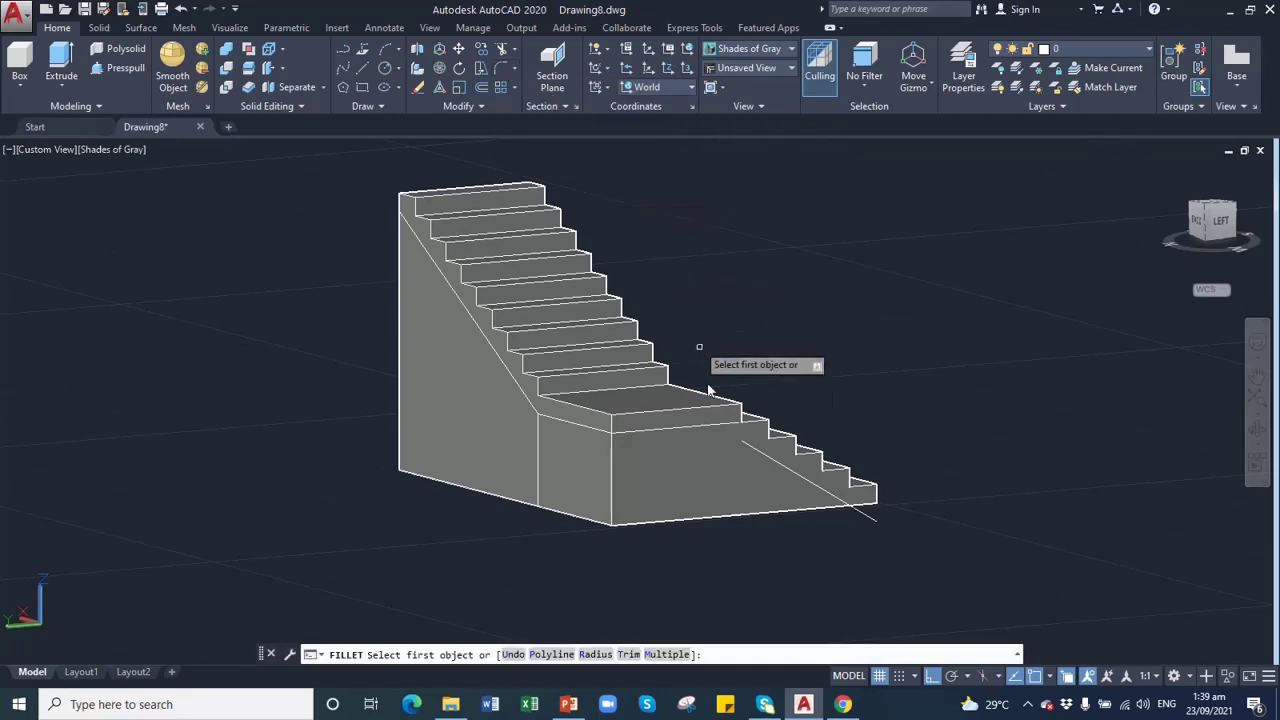
click(706, 430)
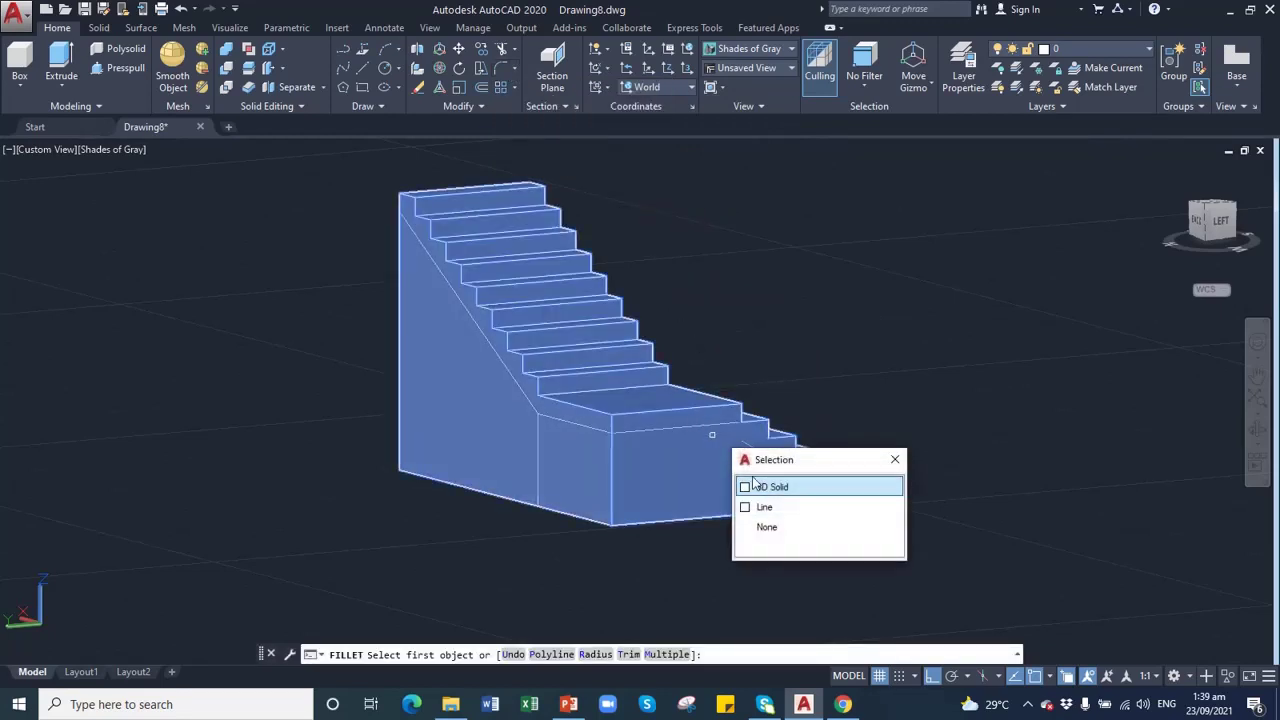
click(764, 508)
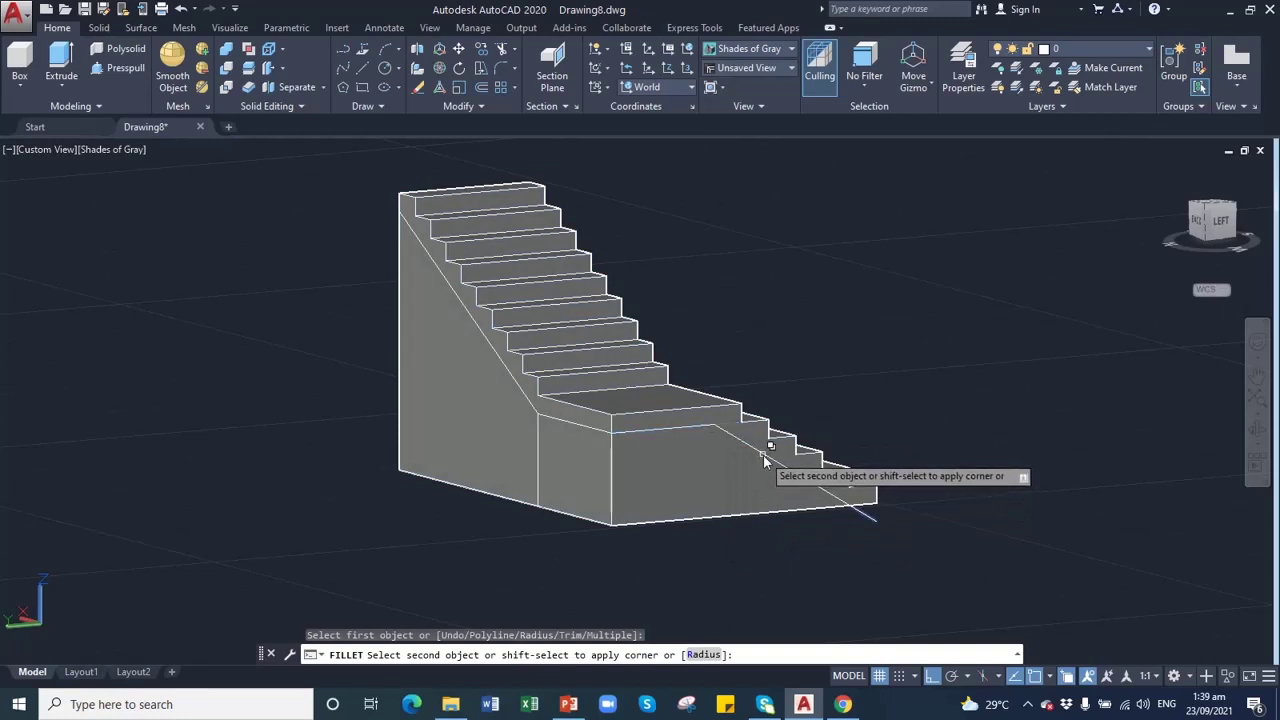
click(763, 455)
click(824, 534)
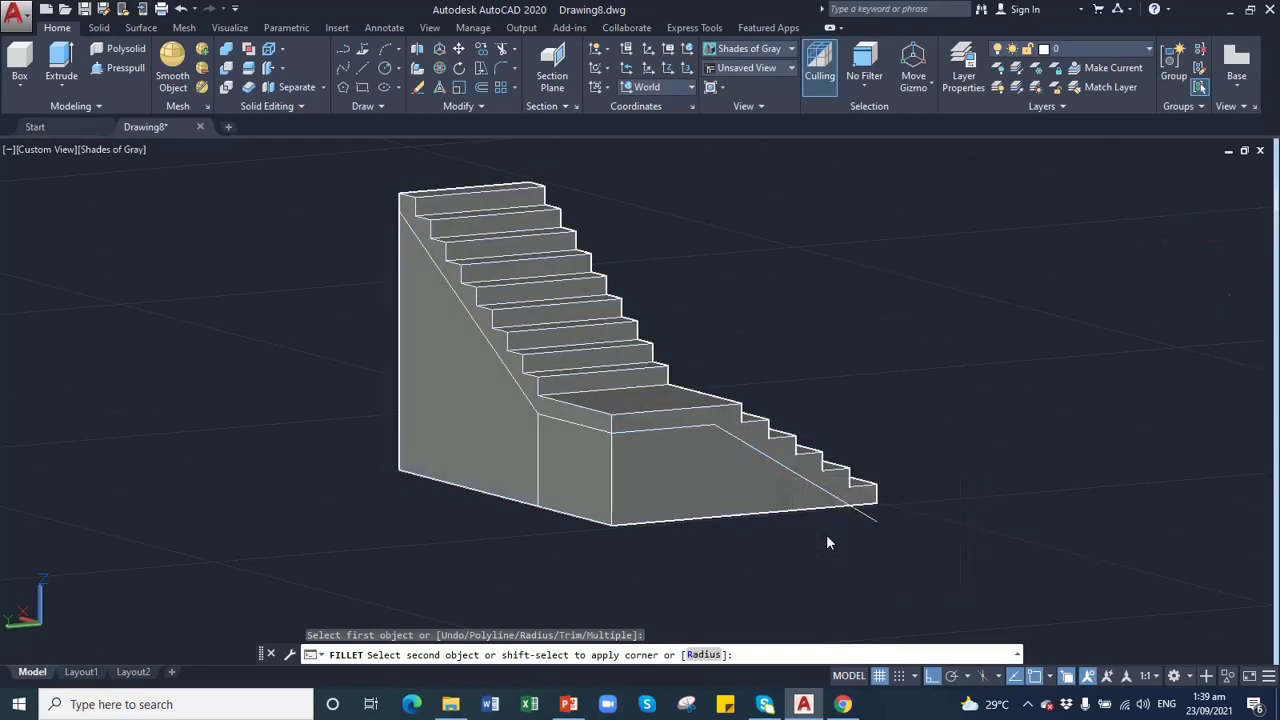
key(Return)
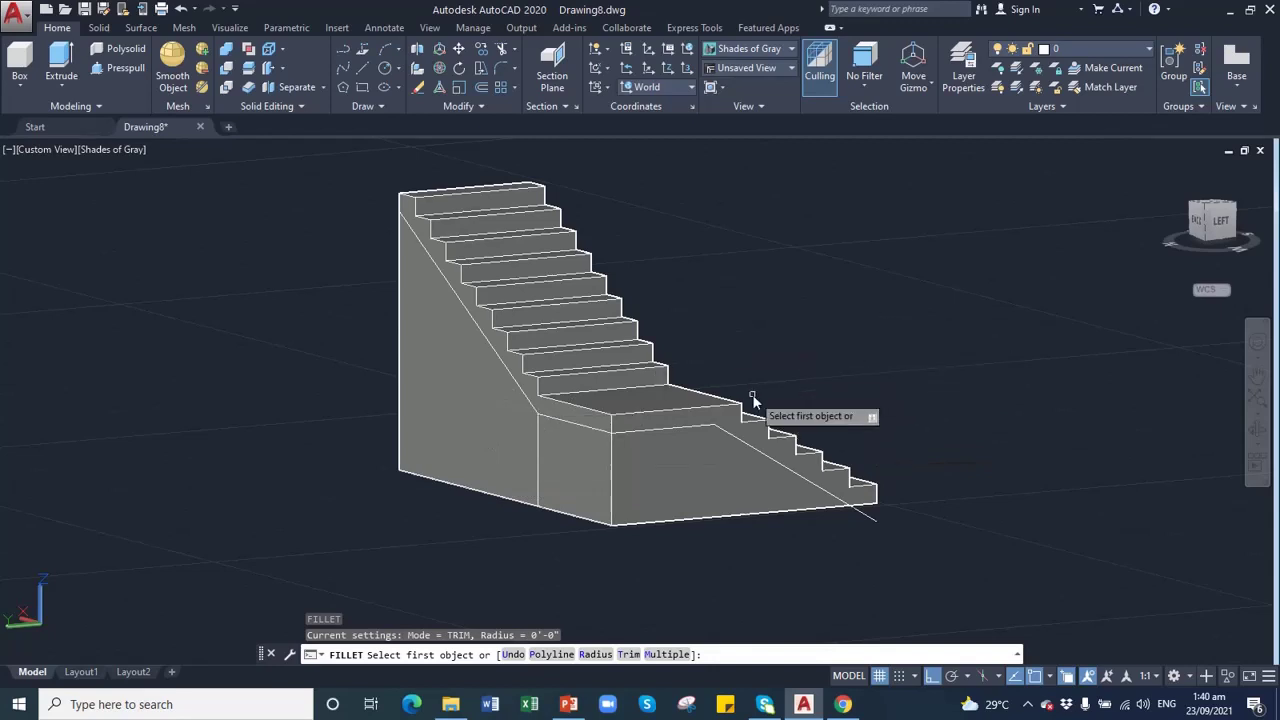
- Presspull the area below the upper flight's sloped line through the full stair width to remove the mass beneath that flight
scroll(752, 400, down, 2)
scroll(752, 400, up, 2)
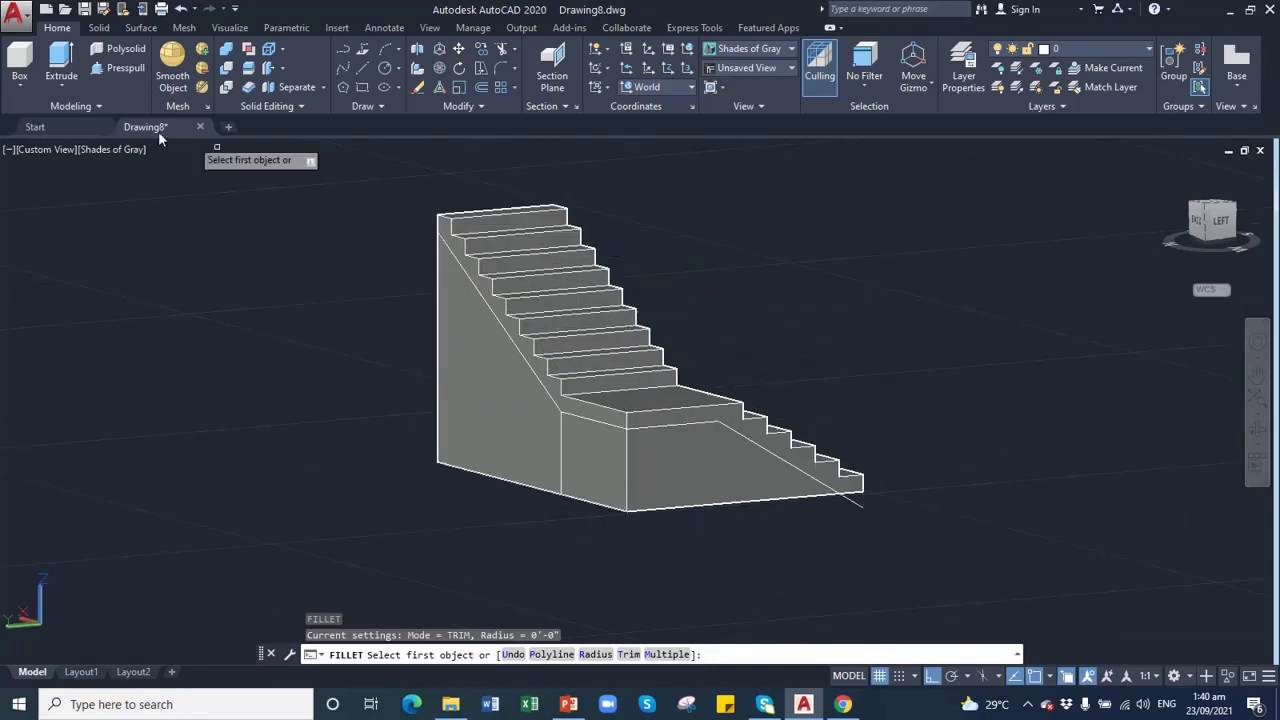
click(122, 67)
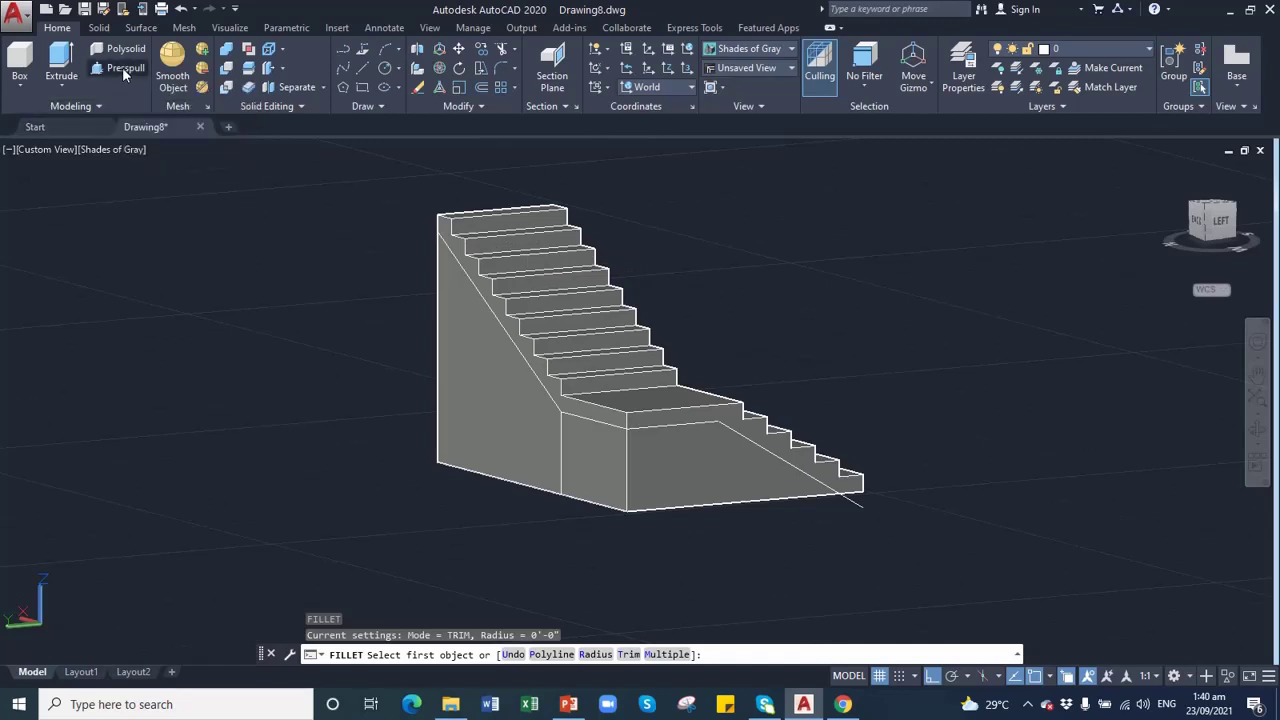
click(469, 379)
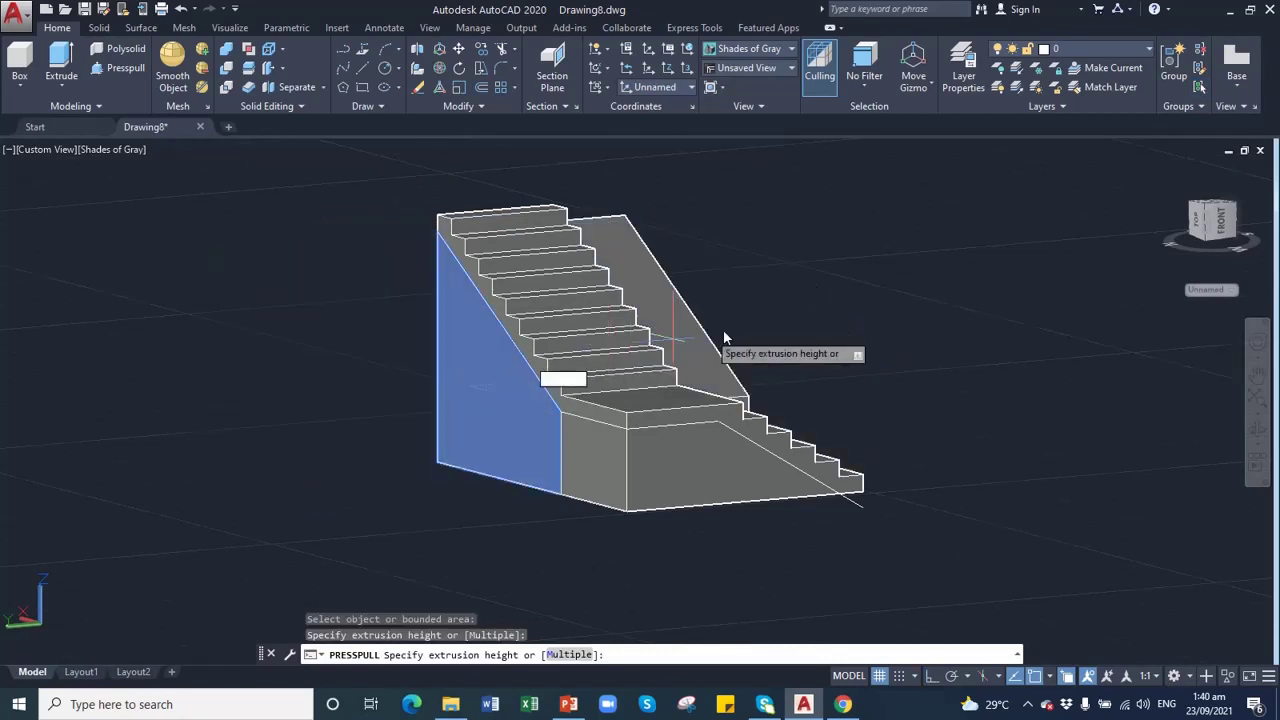
click(745, 317)
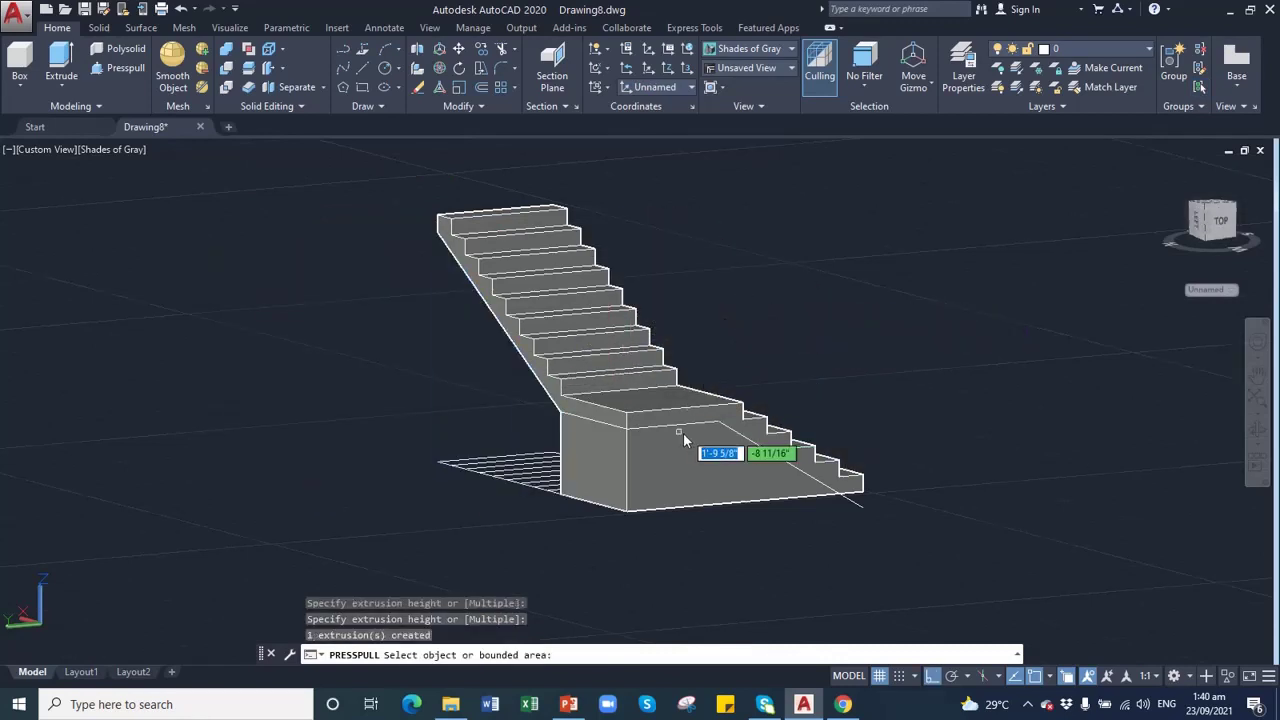
- Presspull the side face area below the landing and lower flight's profile lines through the stair to cut that mass away
click(671, 462)
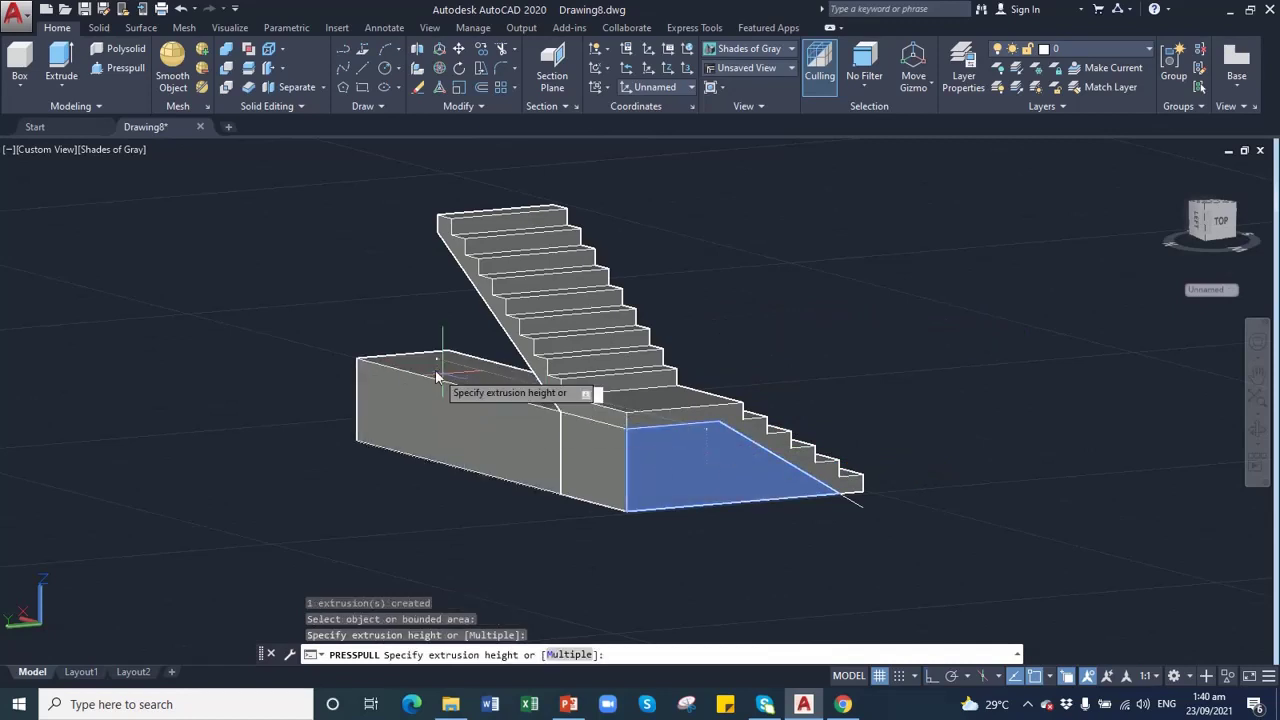
click(425, 374)
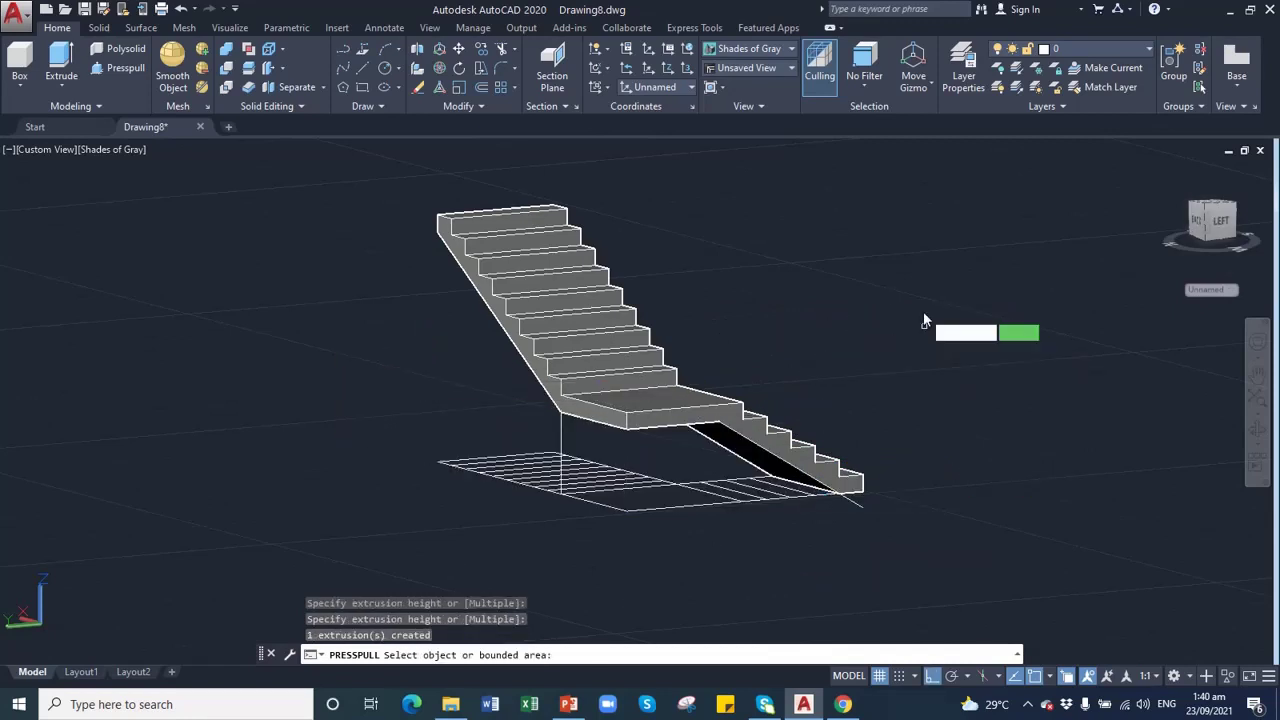
click(1257, 372)
scroll(749, 360, down, 2)
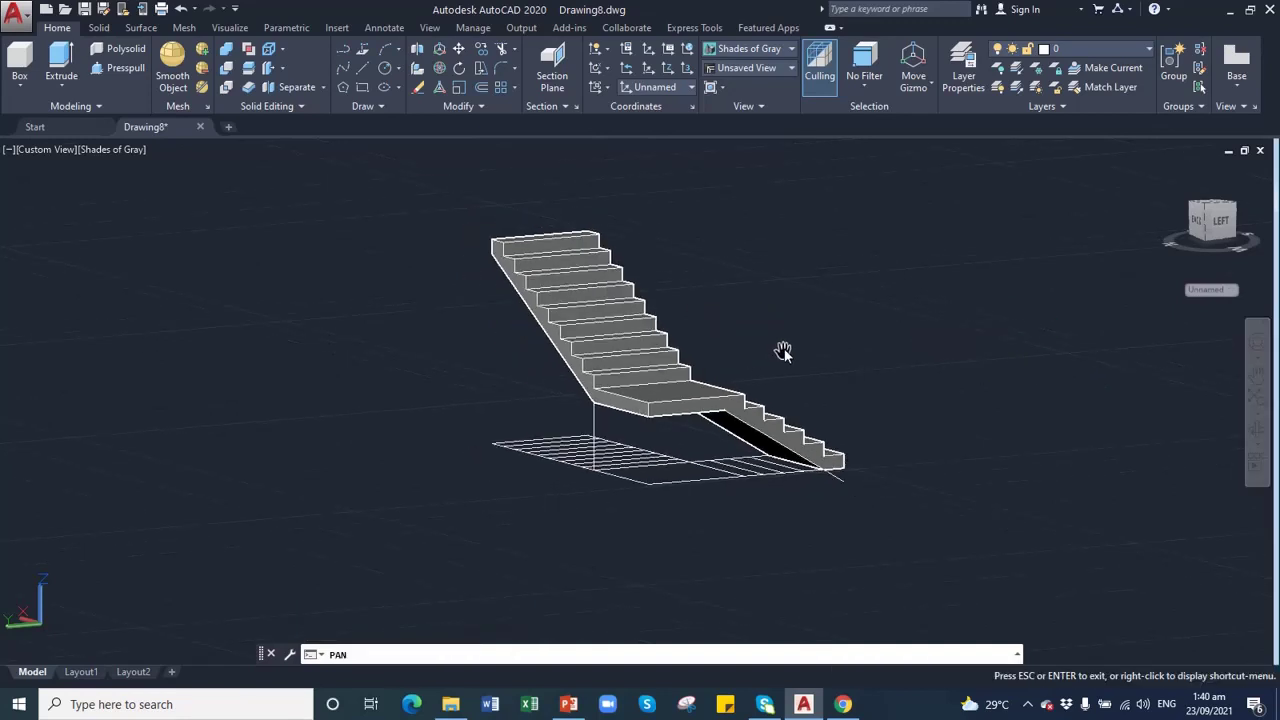
scroll(783, 354, down, 2)
scroll(714, 365, up, 2)
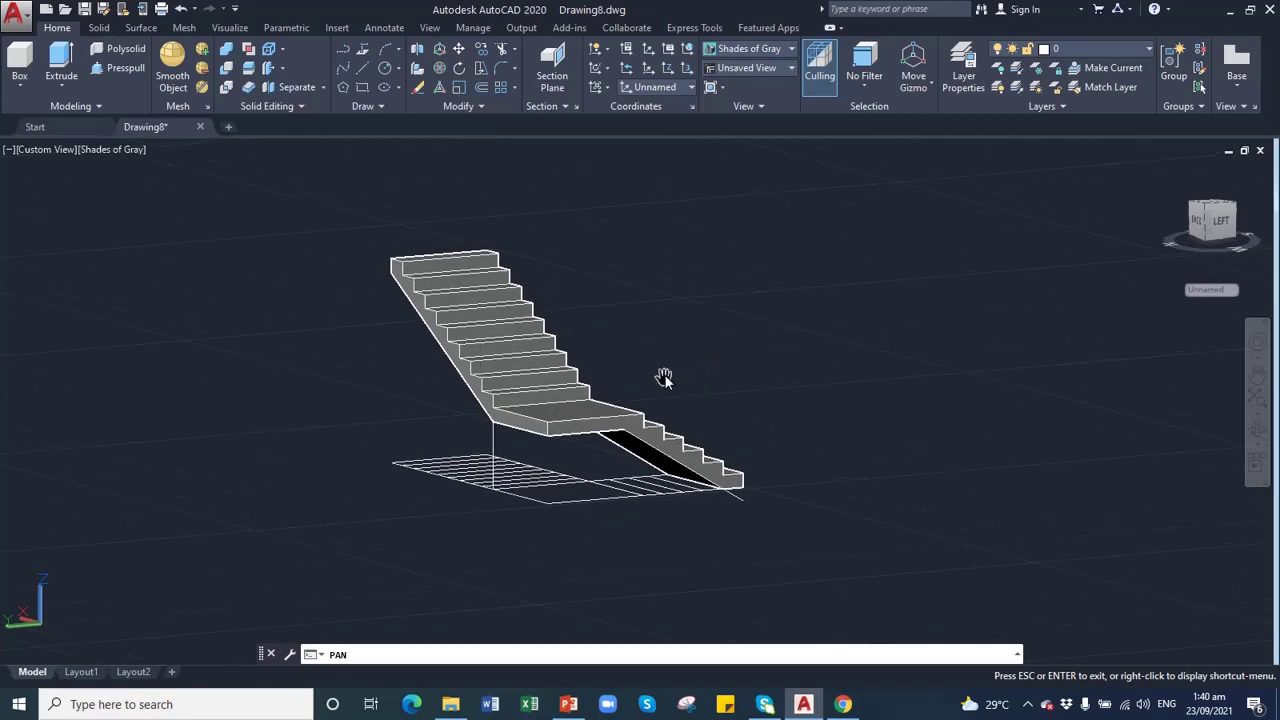
scroll(671, 377, down, 2)
key(Escape)
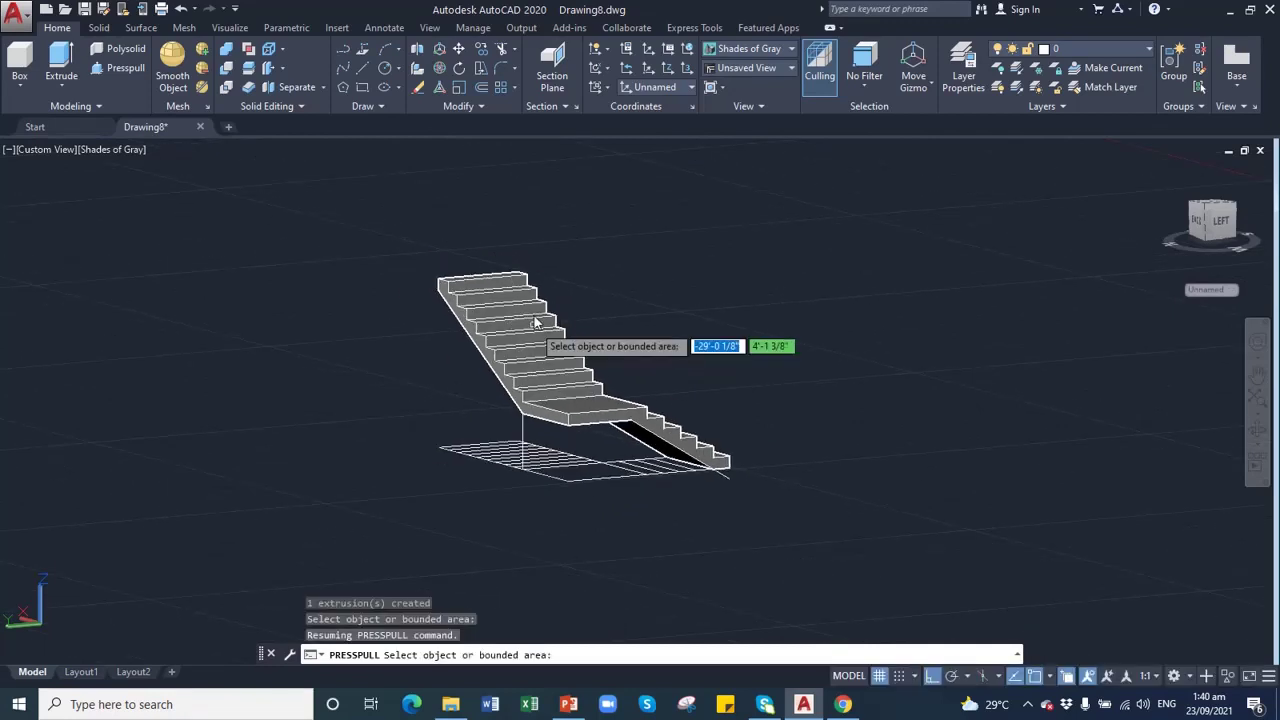
key(Escape)
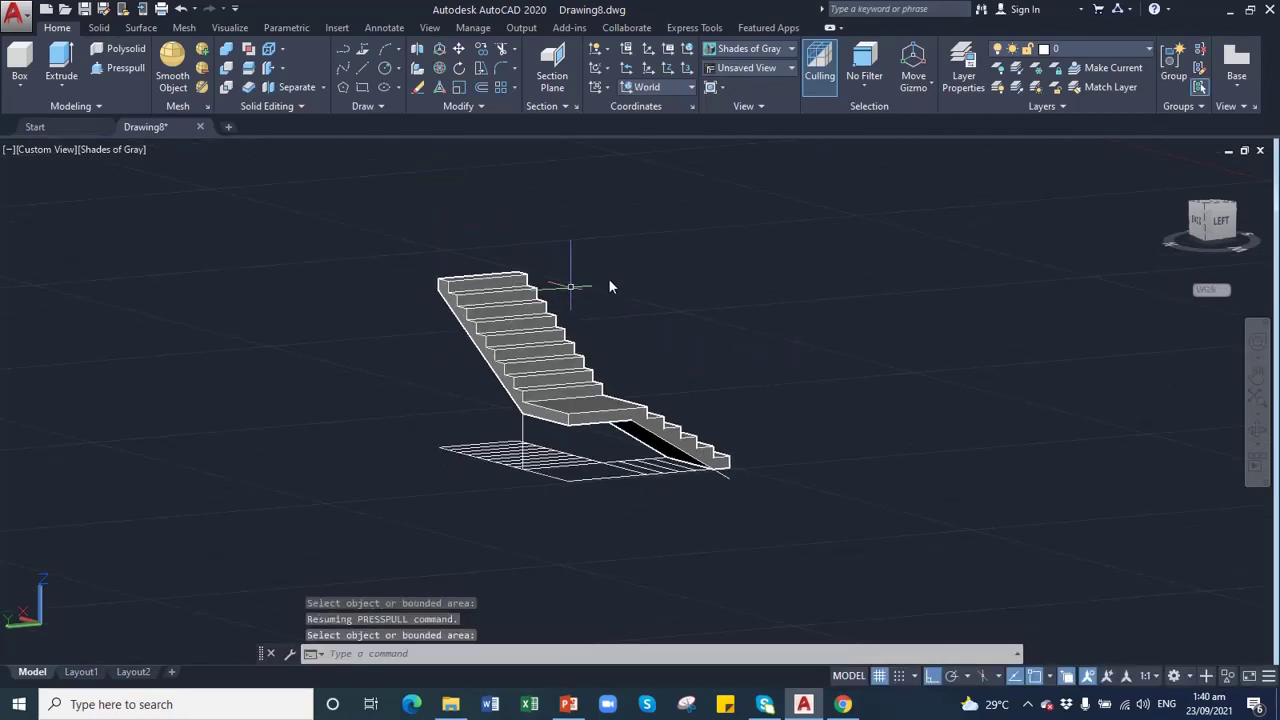
- Move the staircase solid clear of the construction geometry and erase all the leftover lines
click(543, 337)
drag(586, 334, 904, 338)
click(381, 240)
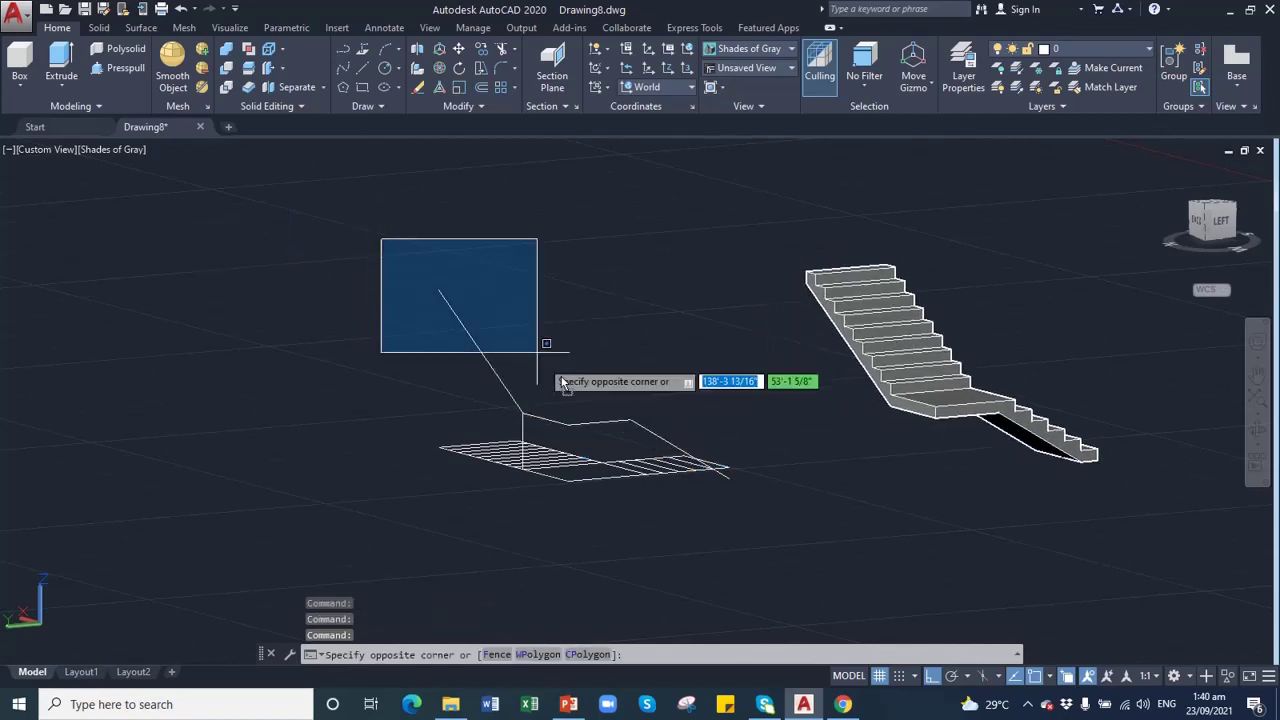
click(759, 527)
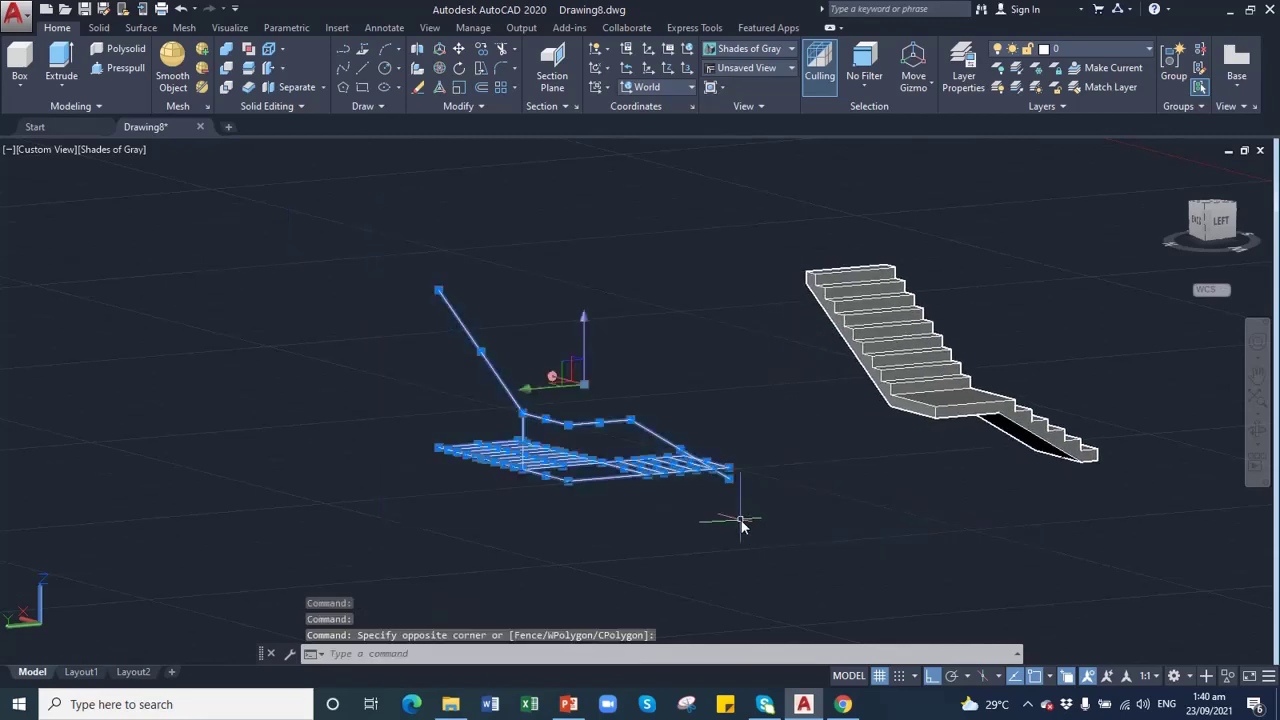
key(Delete)
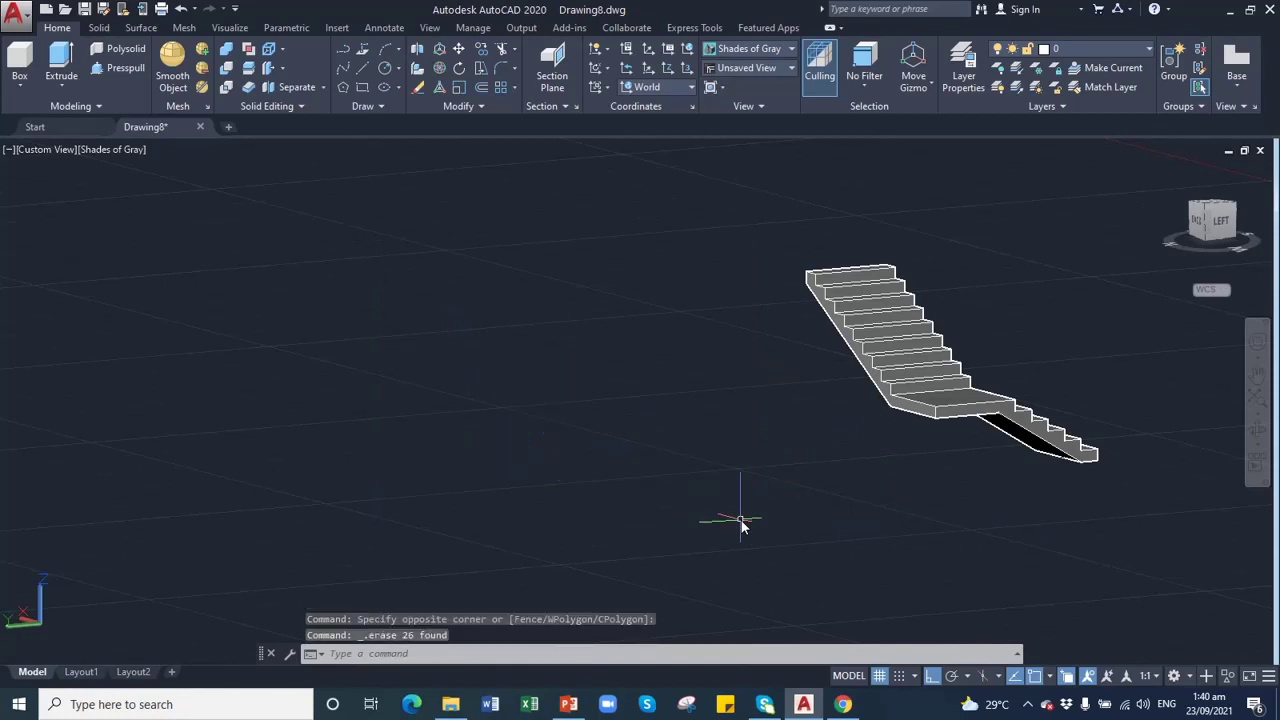
- Examine the cut-away staircase, including the underside of both flights and the landing, from different distances and angles
click(1257, 375)
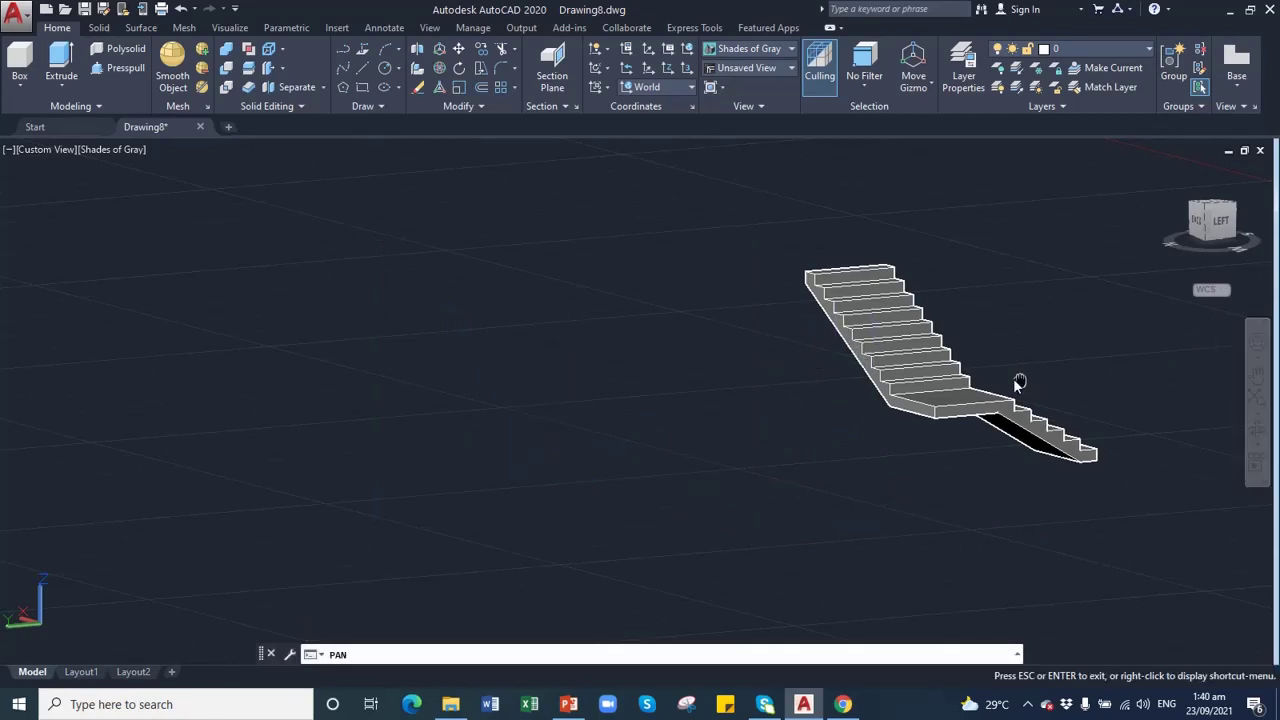
drag(1020, 382, 683, 399)
scroll(637, 401, up, 1)
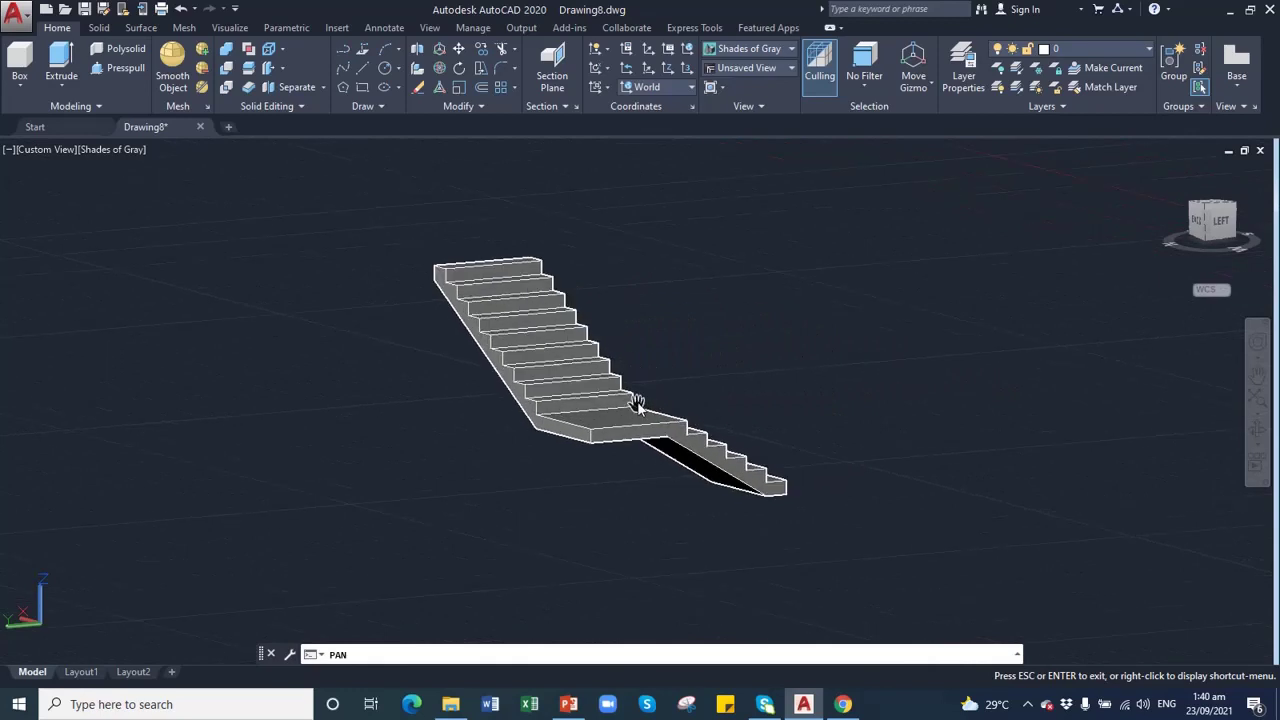
scroll(637, 401, down, 1)
scroll(637, 401, up, 2)
scroll(637, 401, up, 1)
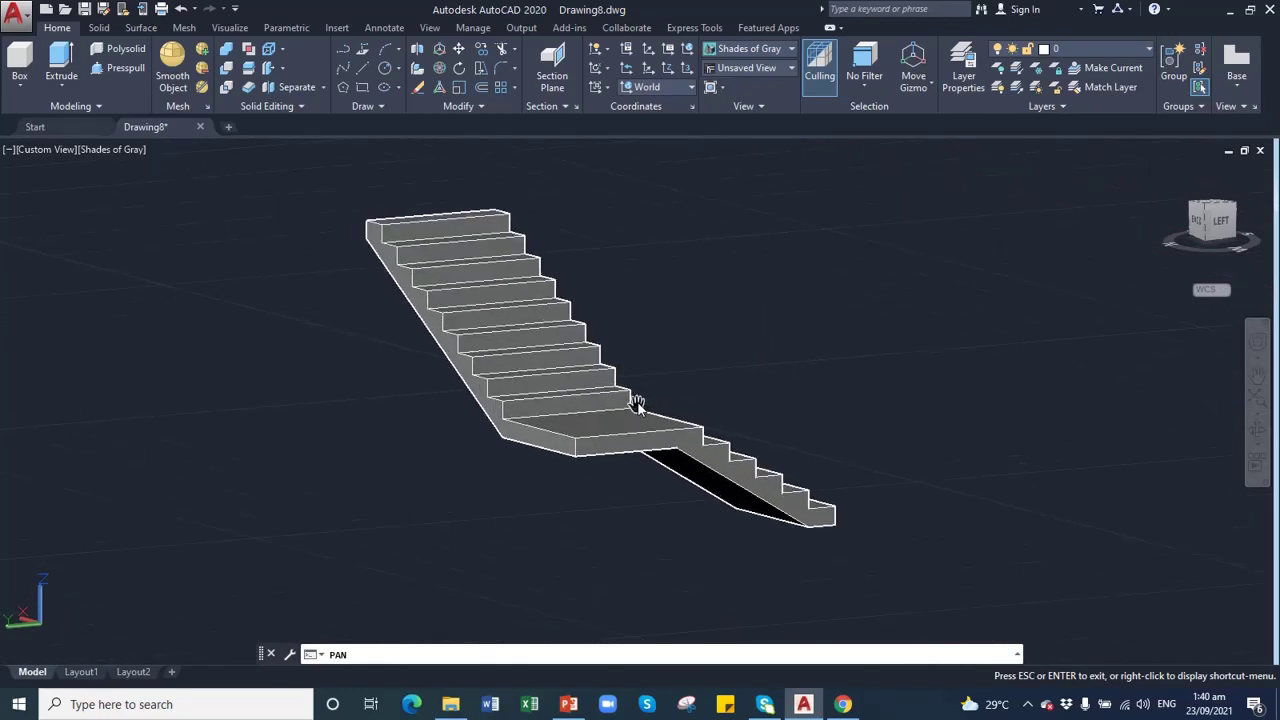
scroll(637, 401, down, 1)
scroll(670, 410, down, 1)
scroll(672, 413, up, 2)
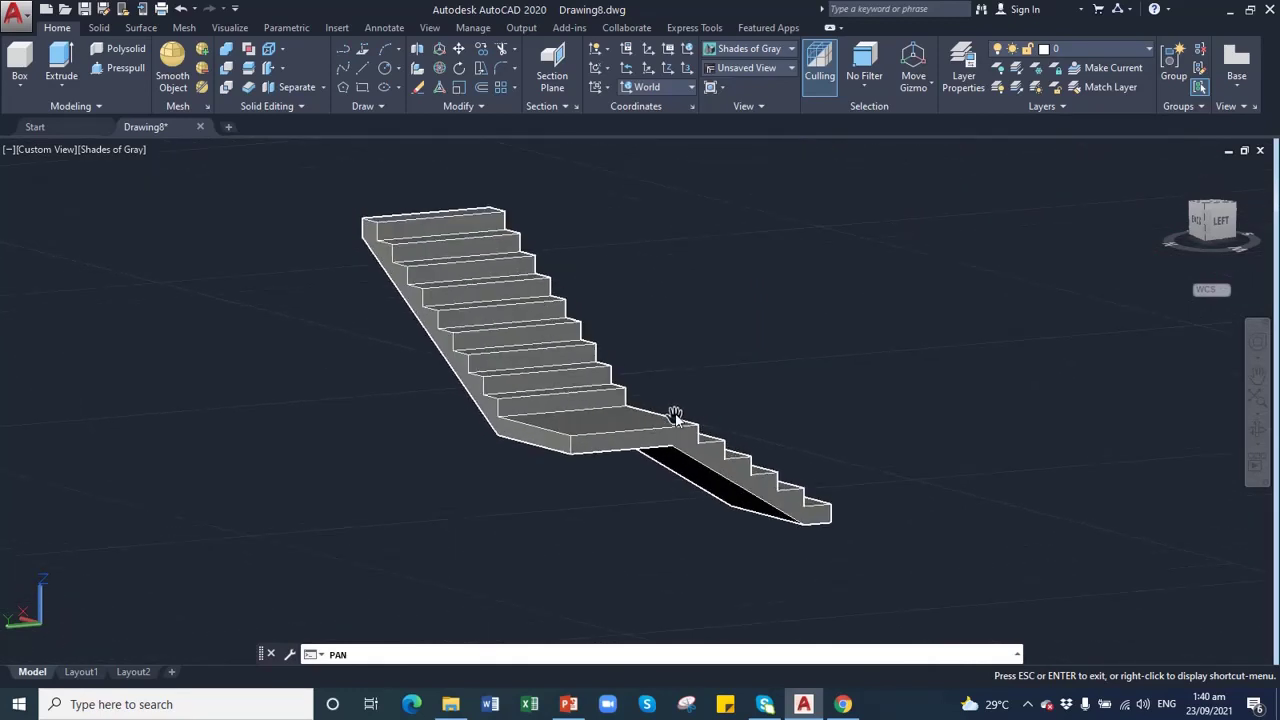
scroll(676, 413, down, 1)
drag(703, 408, 664, 409)
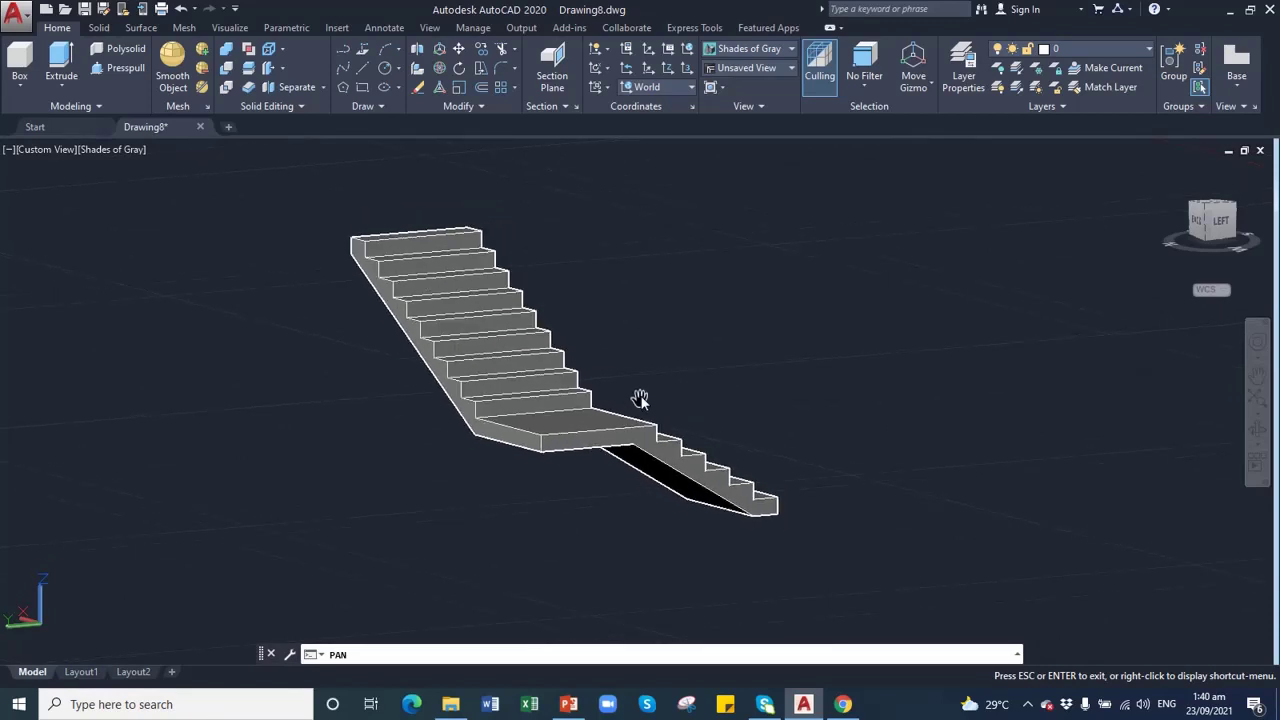
click(1257, 429)
mouse_move(748, 423)
mouse_down()
mouse_move(434, 446)
mouse_move(817, 457)
mouse_move(700, 480)
mouse_move(725, 470)
mouse_up()
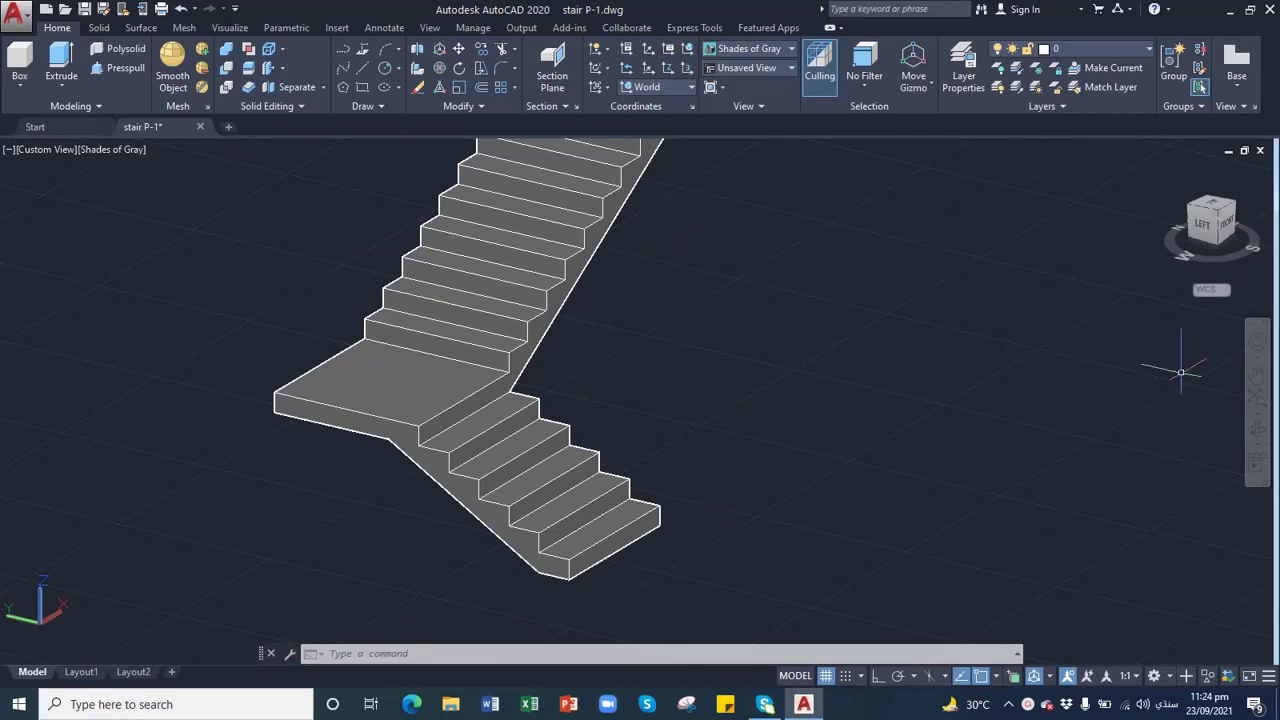
- Start a 3D polyline on the lowest tread's front edge, just in from the corner on the upper flight's side
click(1257, 377)
drag(679, 272, 653, 330)
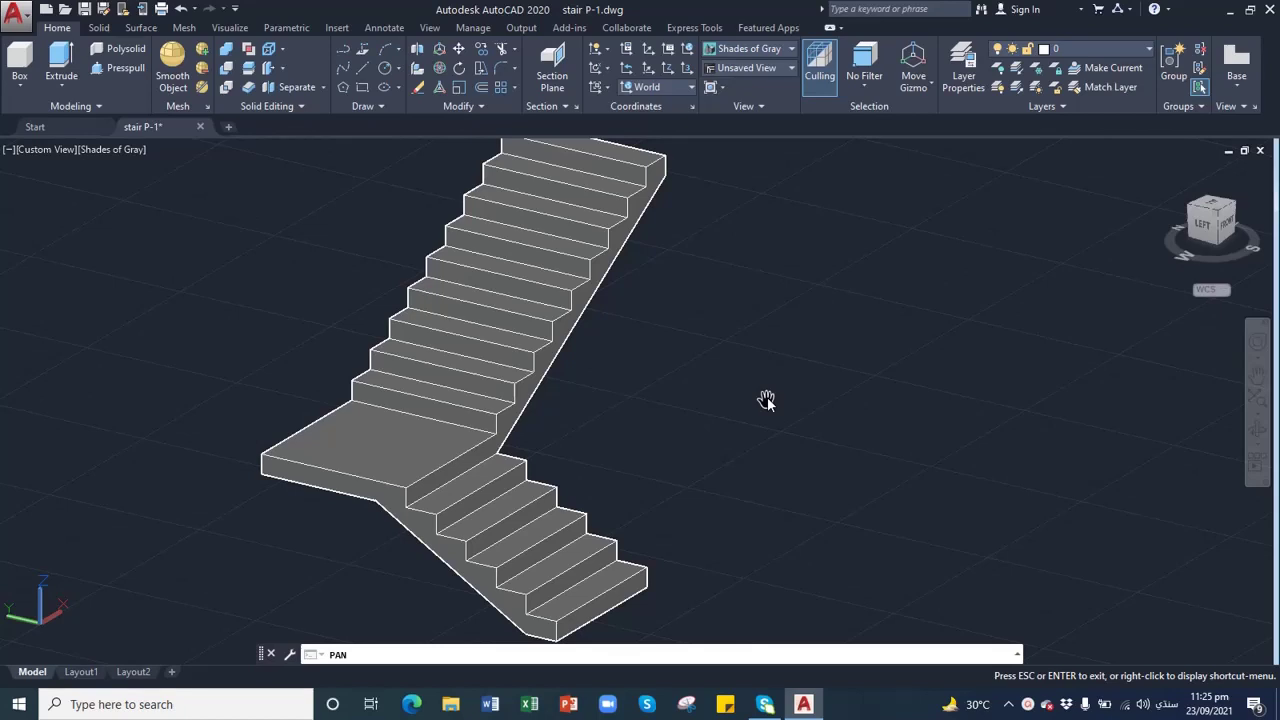
click(364, 52)
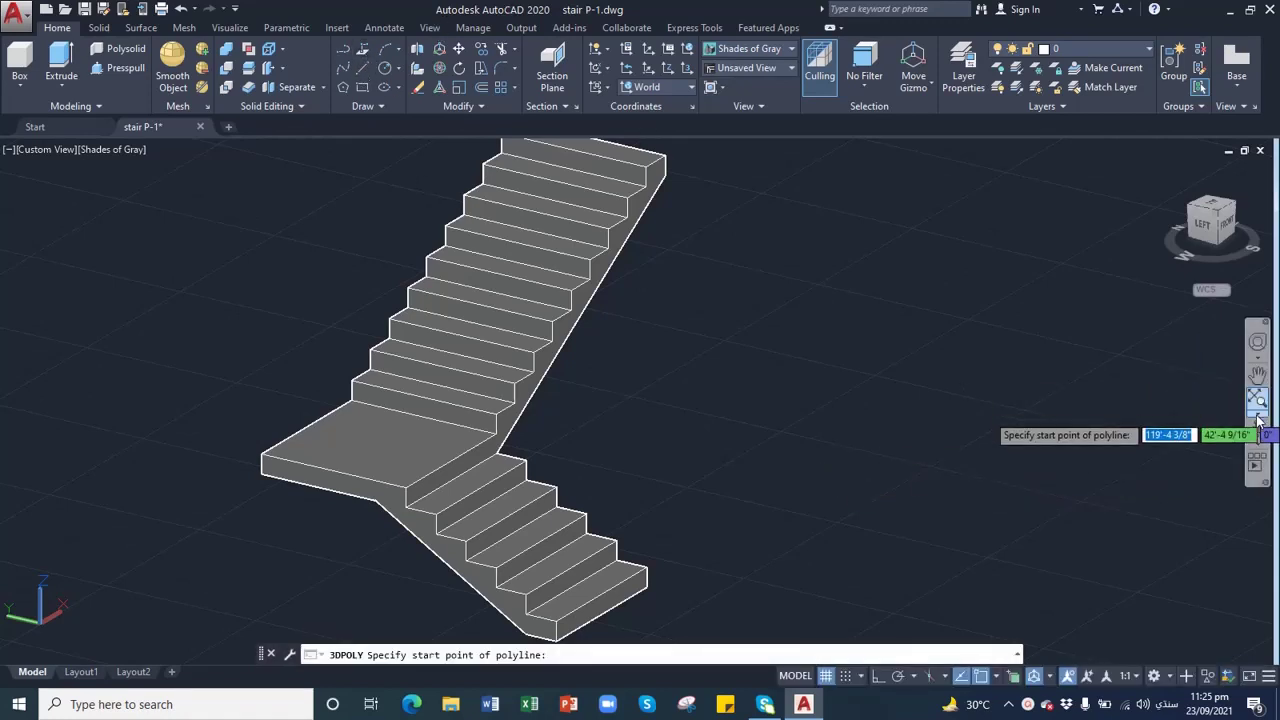
click(1258, 378)
drag(628, 514, 674, 381)
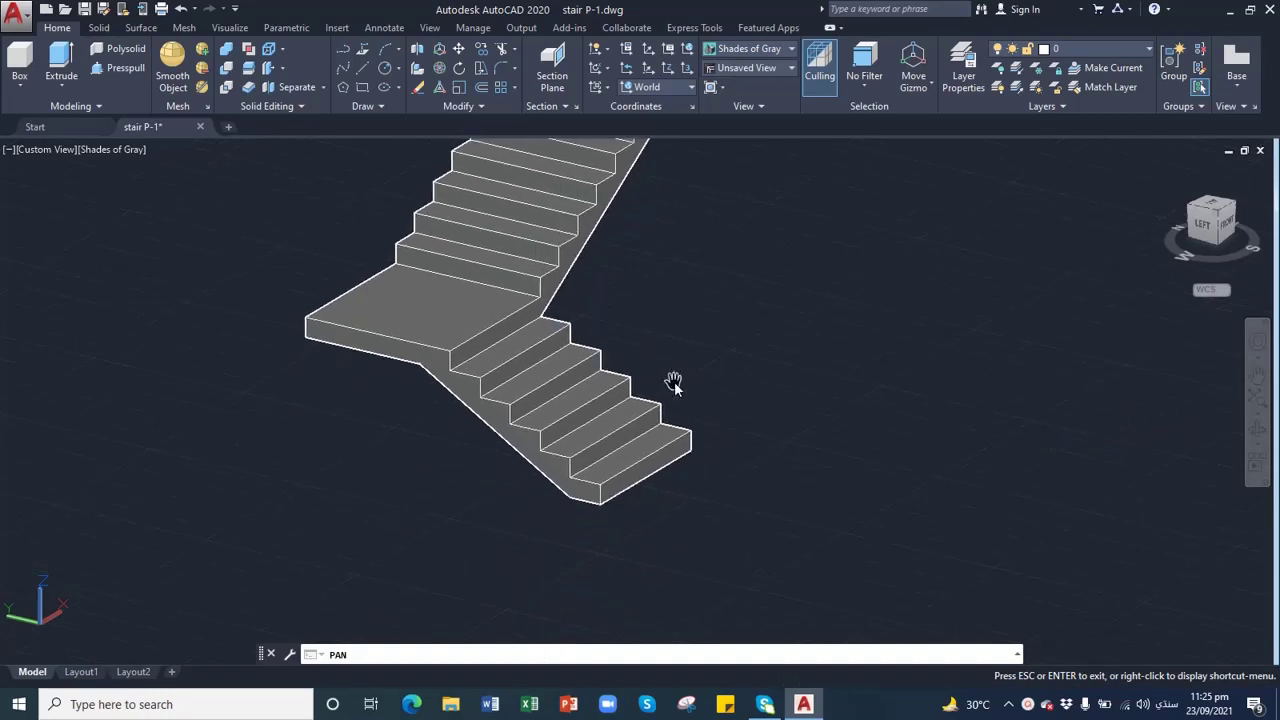
scroll(674, 382, up, 4)
scroll(674, 383, up, 5)
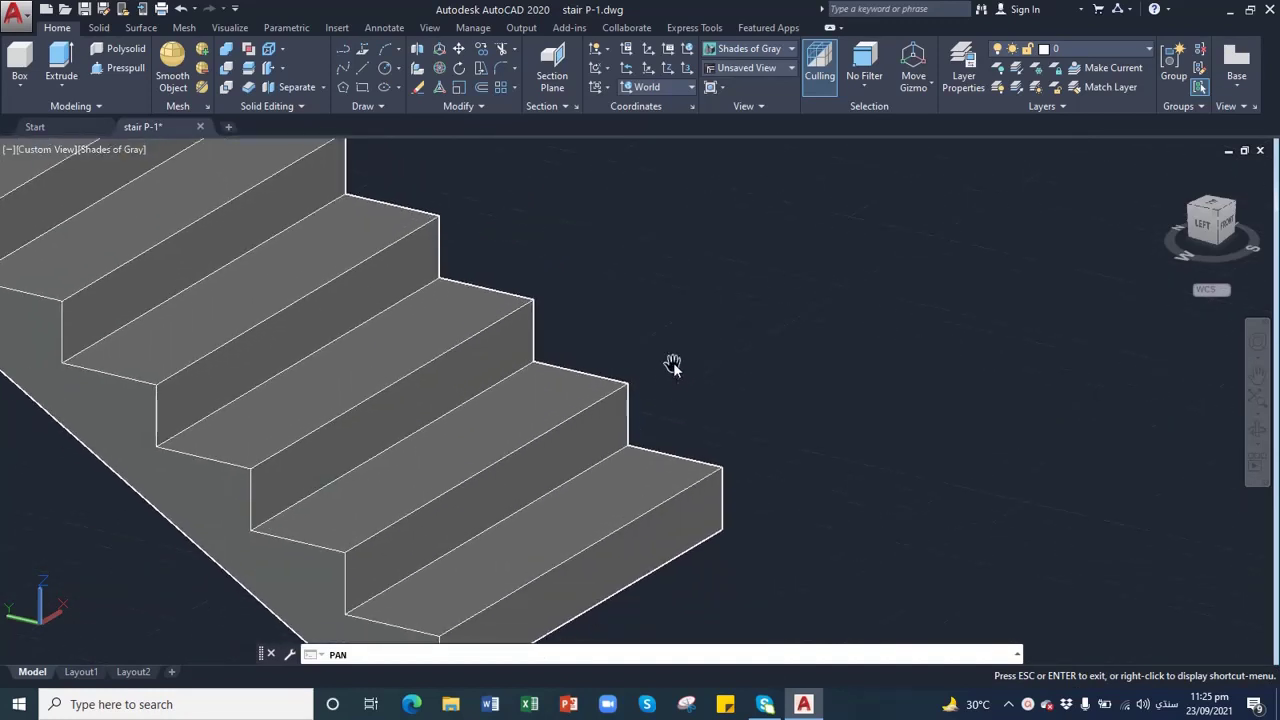
drag(697, 452, 697, 410)
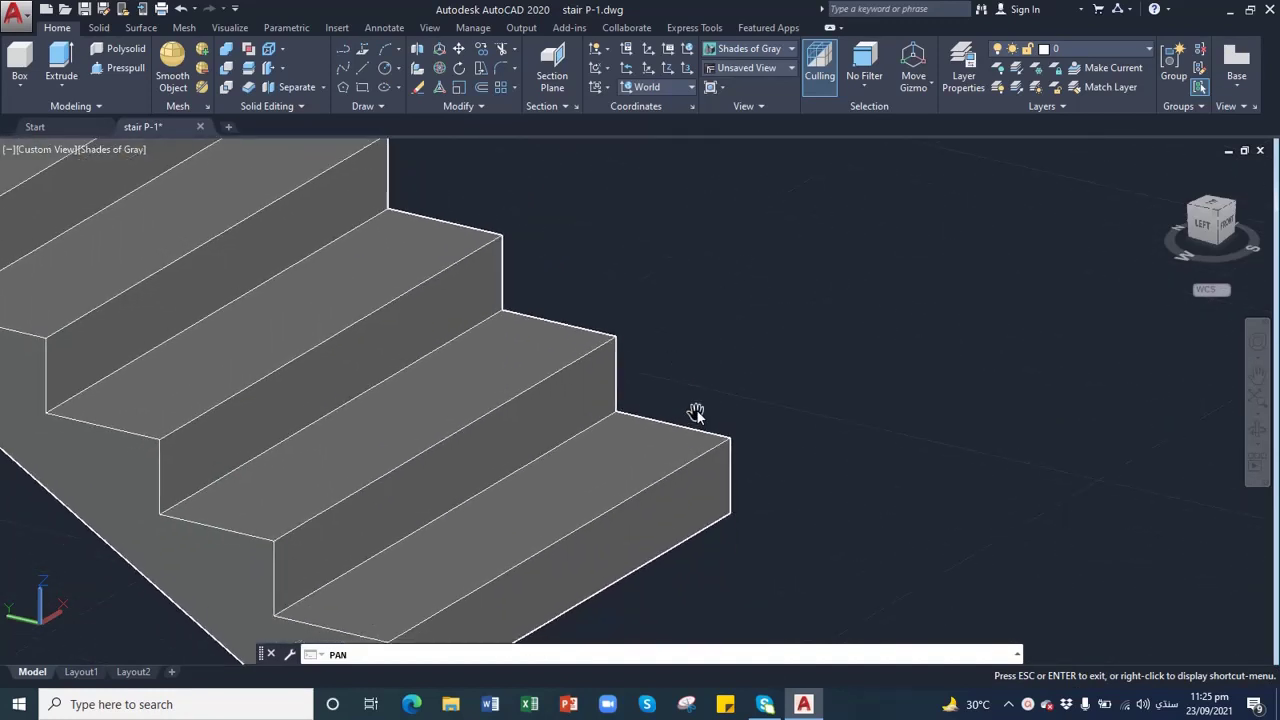
key(Escape)
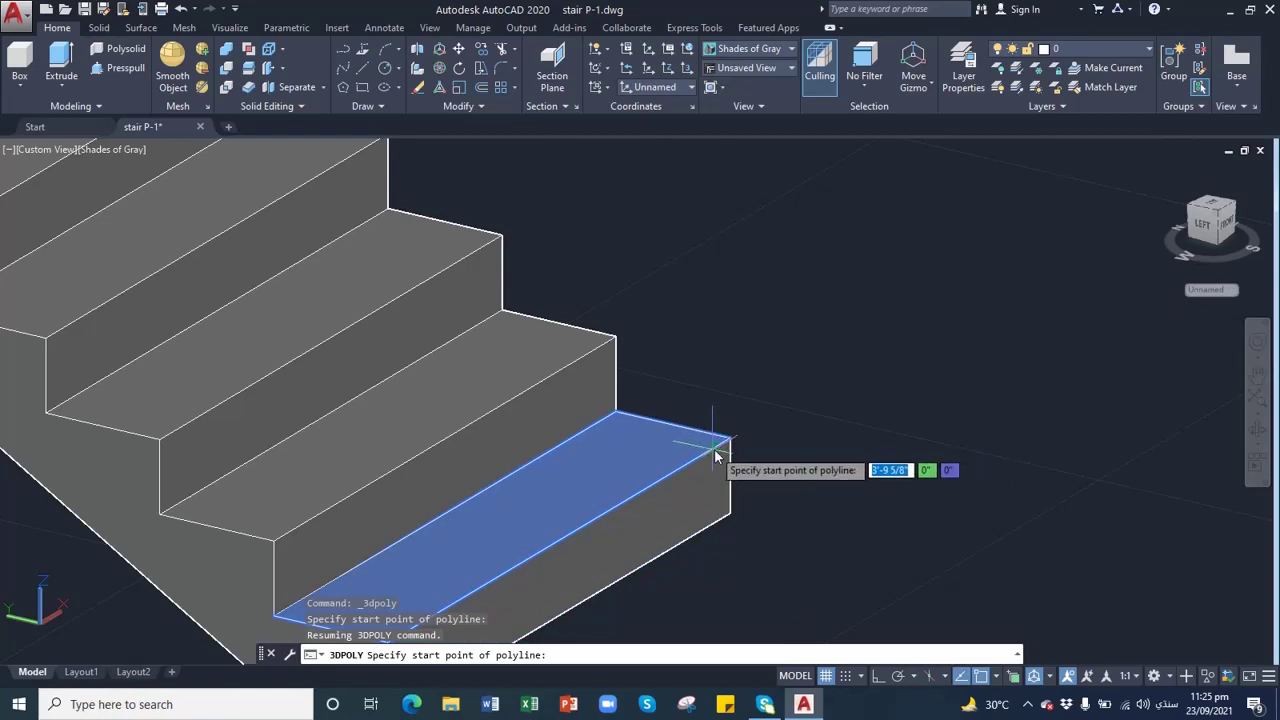
click(716, 452)
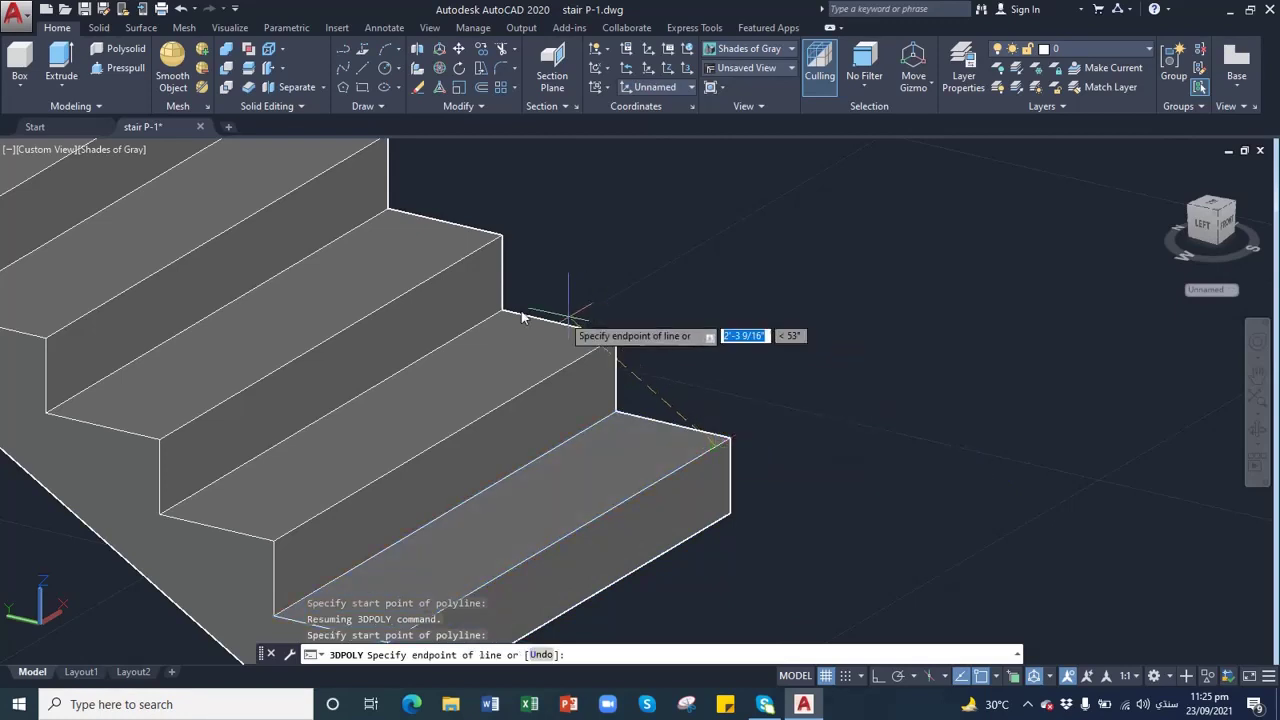
- Extend the 3D polyline up the lower flight to the landing's edge, just short of the upper flight's first riser
click(1257, 376)
drag(677, 239, 842, 445)
drag(583, 338, 728, 413)
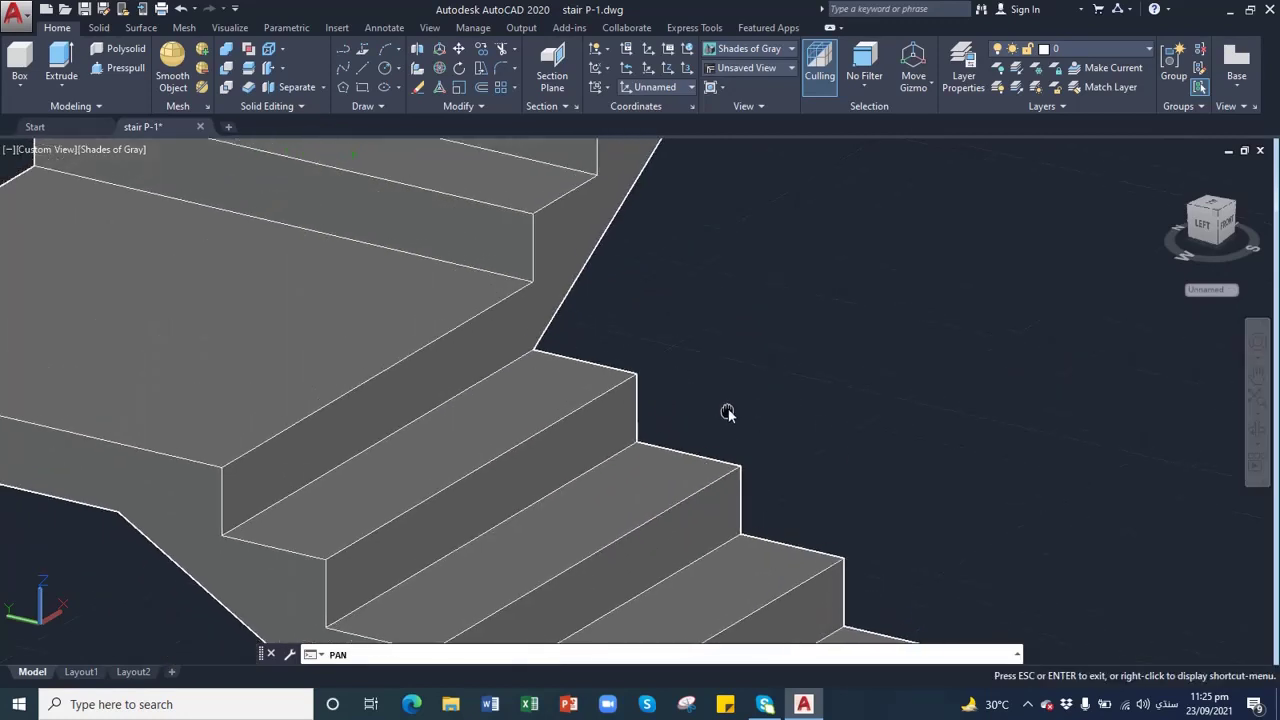
key(Escape)
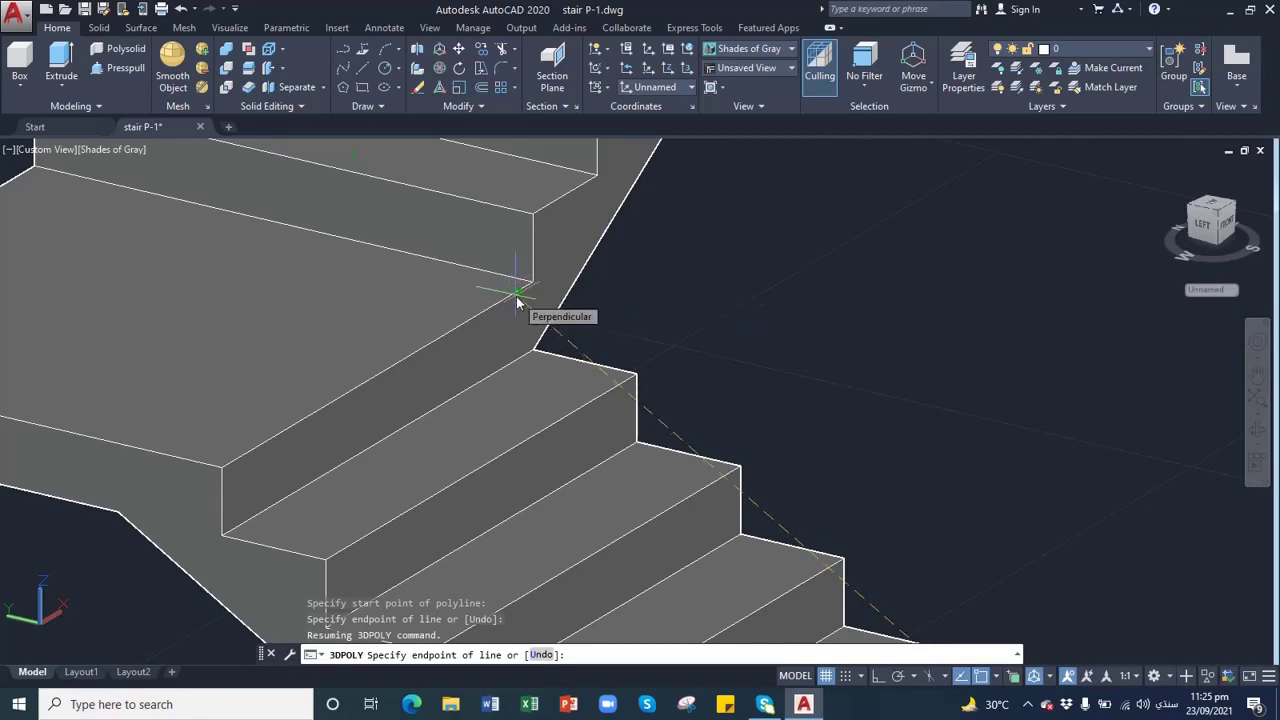
click(517, 299)
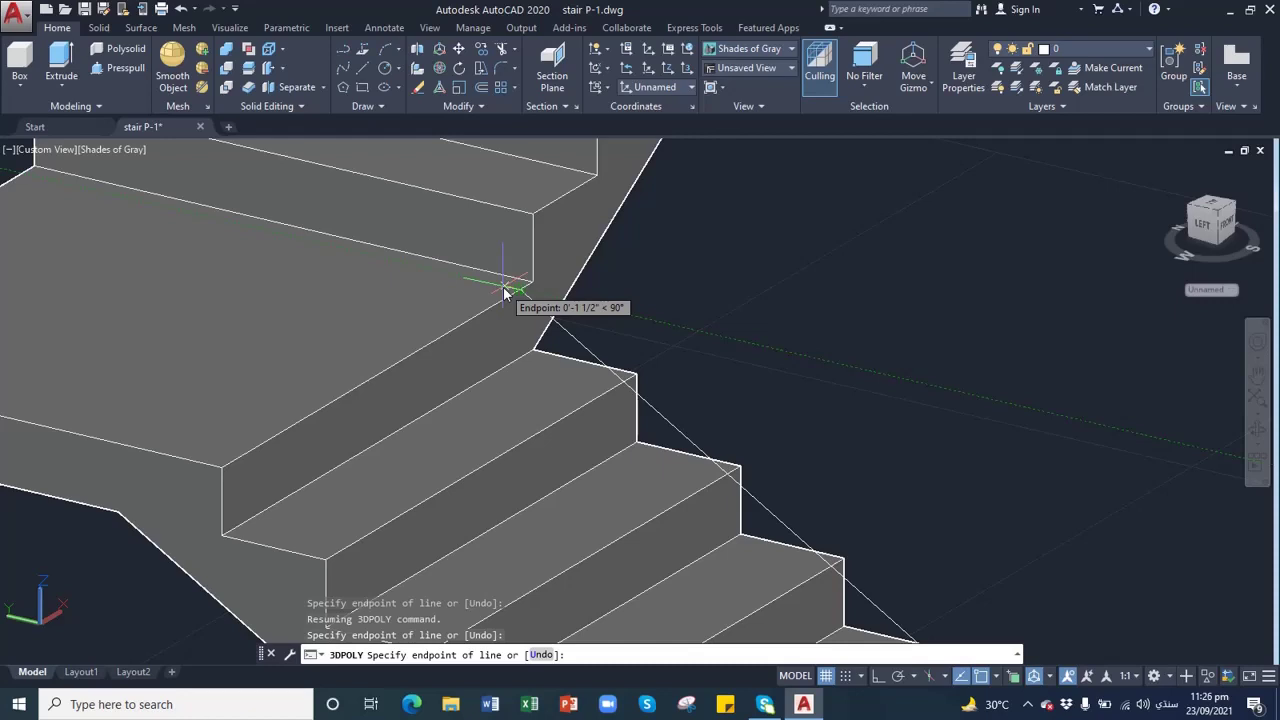
- Continue the 3D polyline about 1 1/2" into the landing and across to the foot of the upper flight's first riser
click(507, 288)
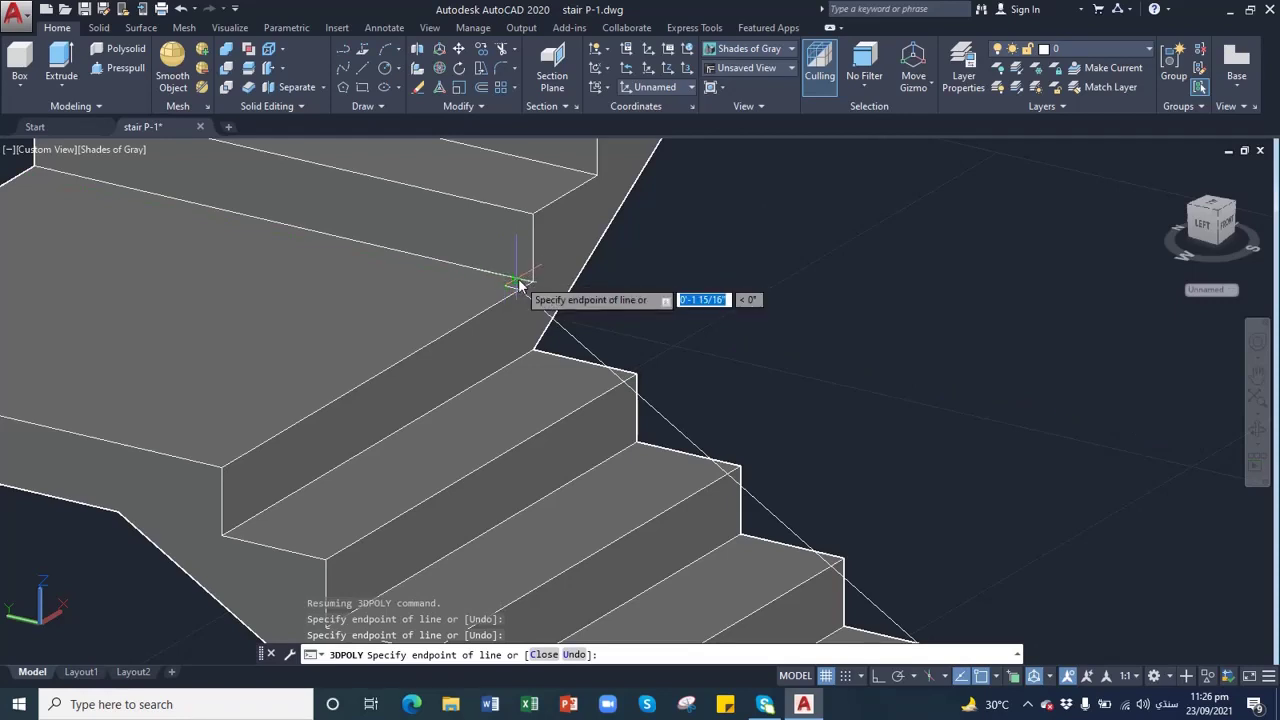
scroll(516, 283, up, 2)
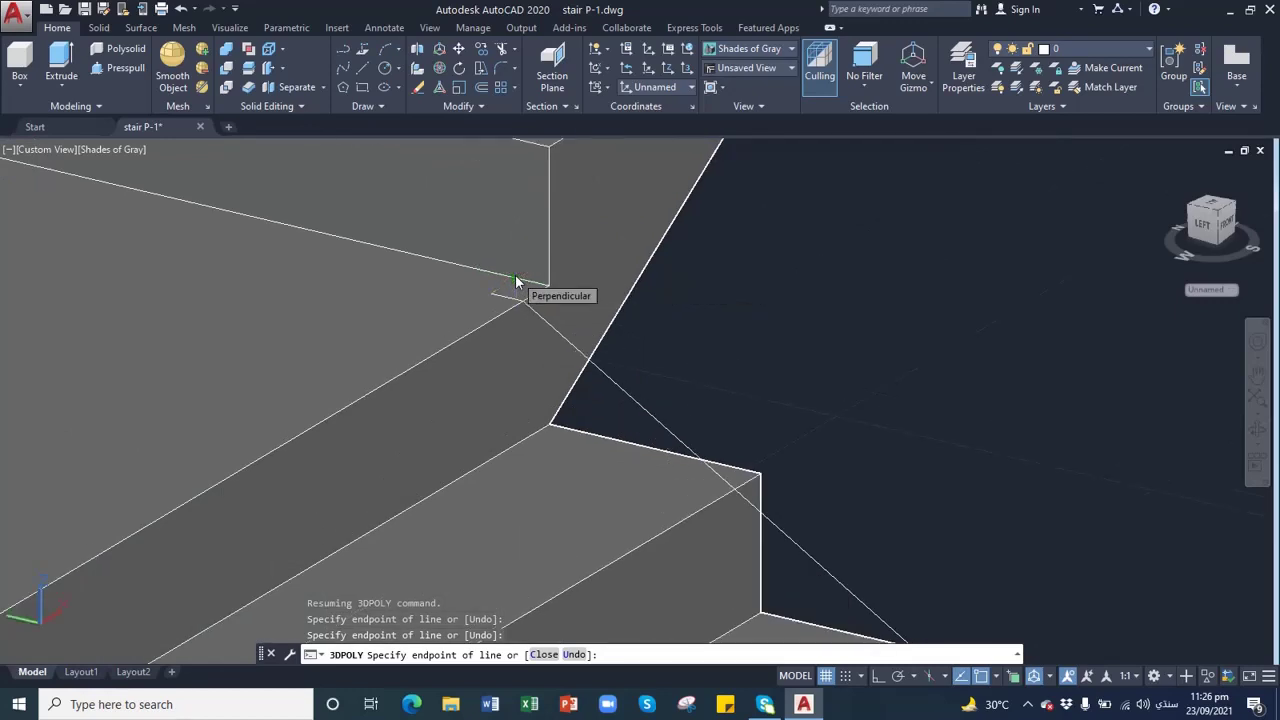
click(516, 279)
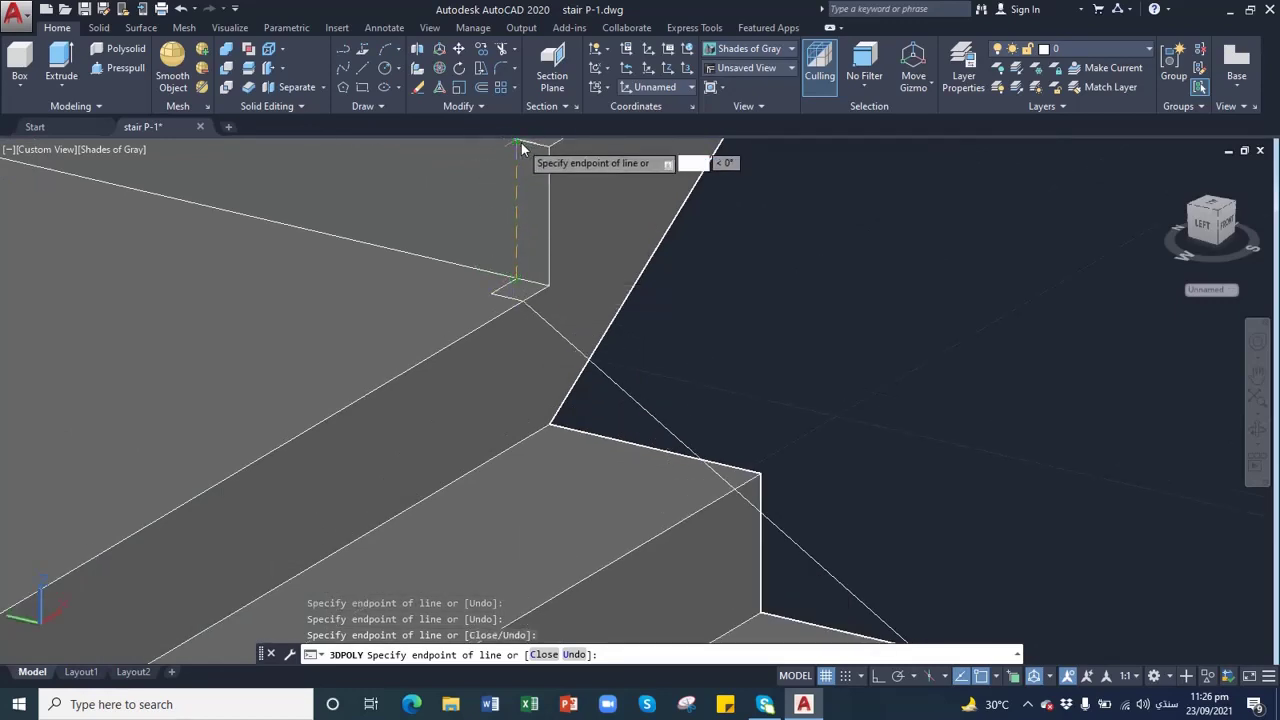
- Continue the 3D polyline straight up the upper flight's first riser to the front edge of its tread
click(1257, 376)
drag(562, 222, 586, 380)
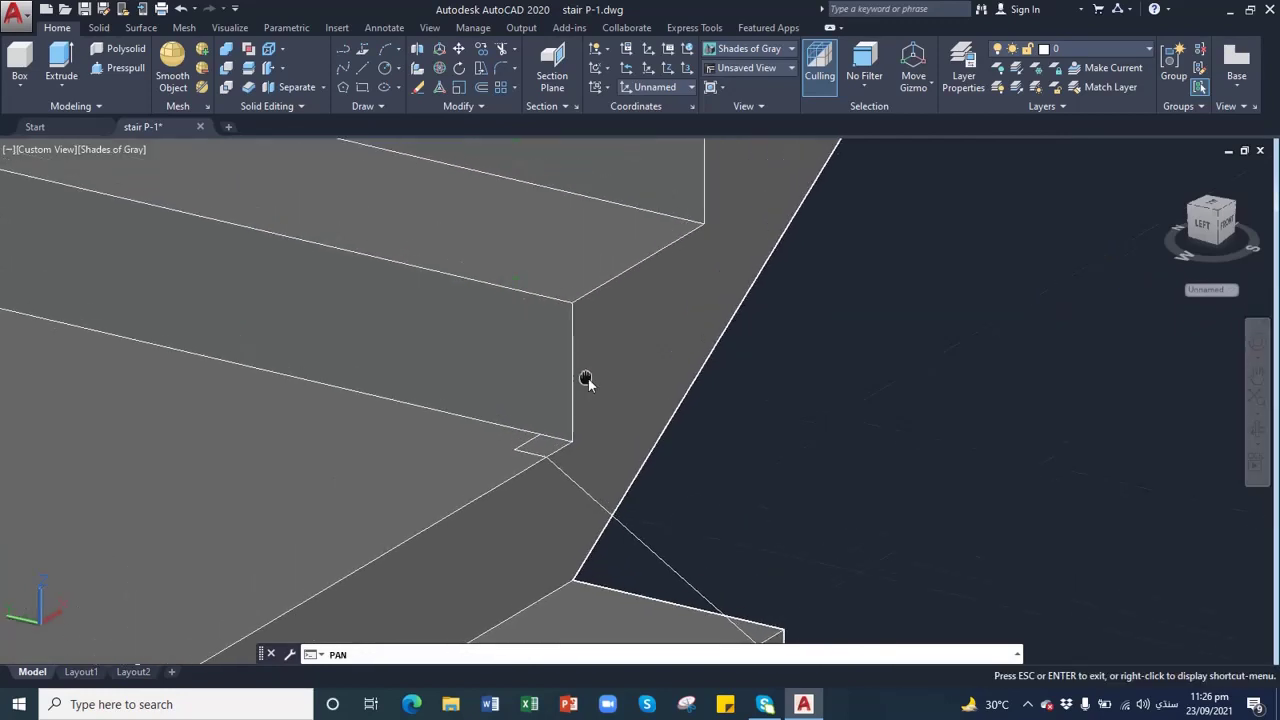
key(Escape)
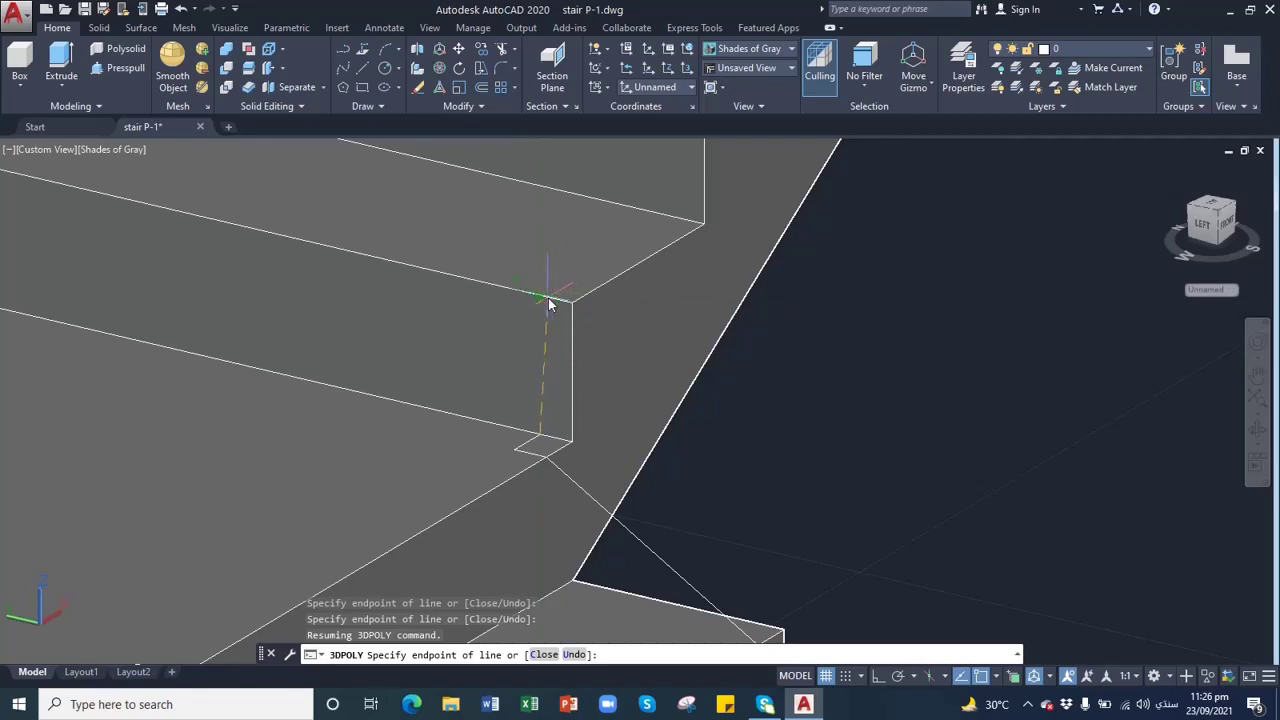
click(547, 297)
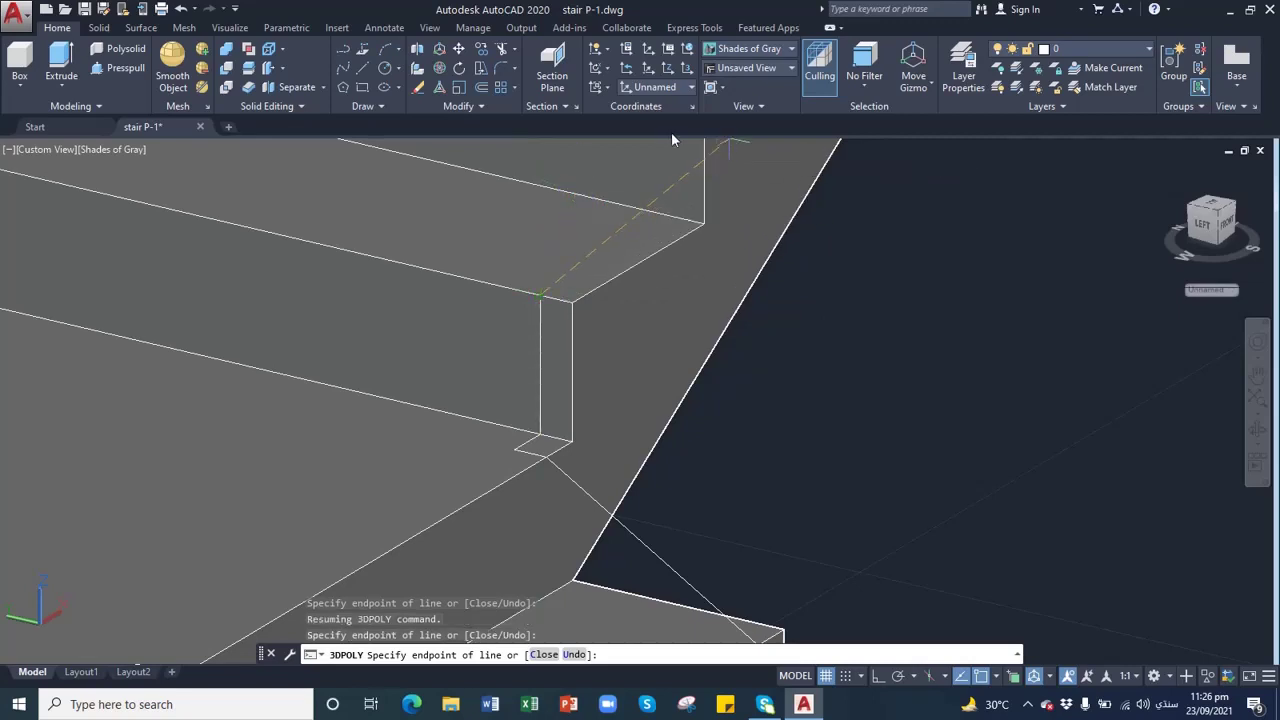
- Extend the 3D polyline up the upper flight to the top tread's front edge and across to its back edge, and end it
click(1258, 374)
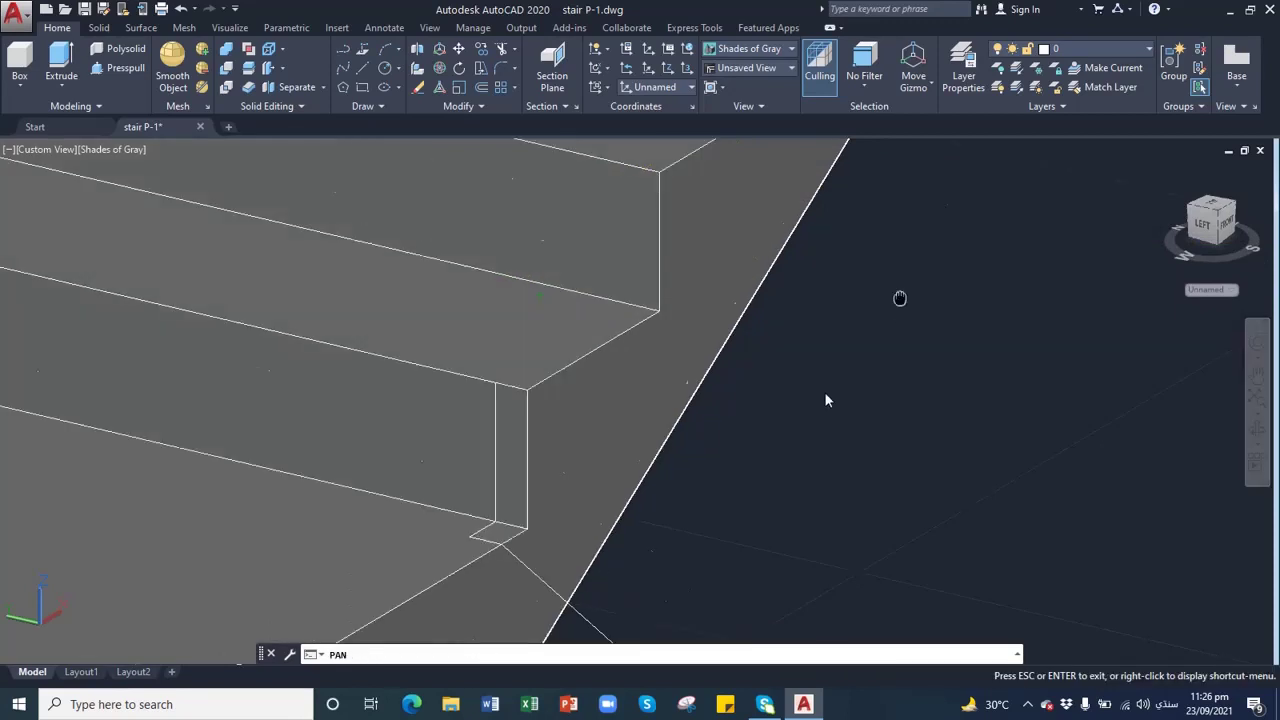
drag(826, 397, 550, 560)
scroll(736, 410, down, 3)
drag(684, 229, 627, 463)
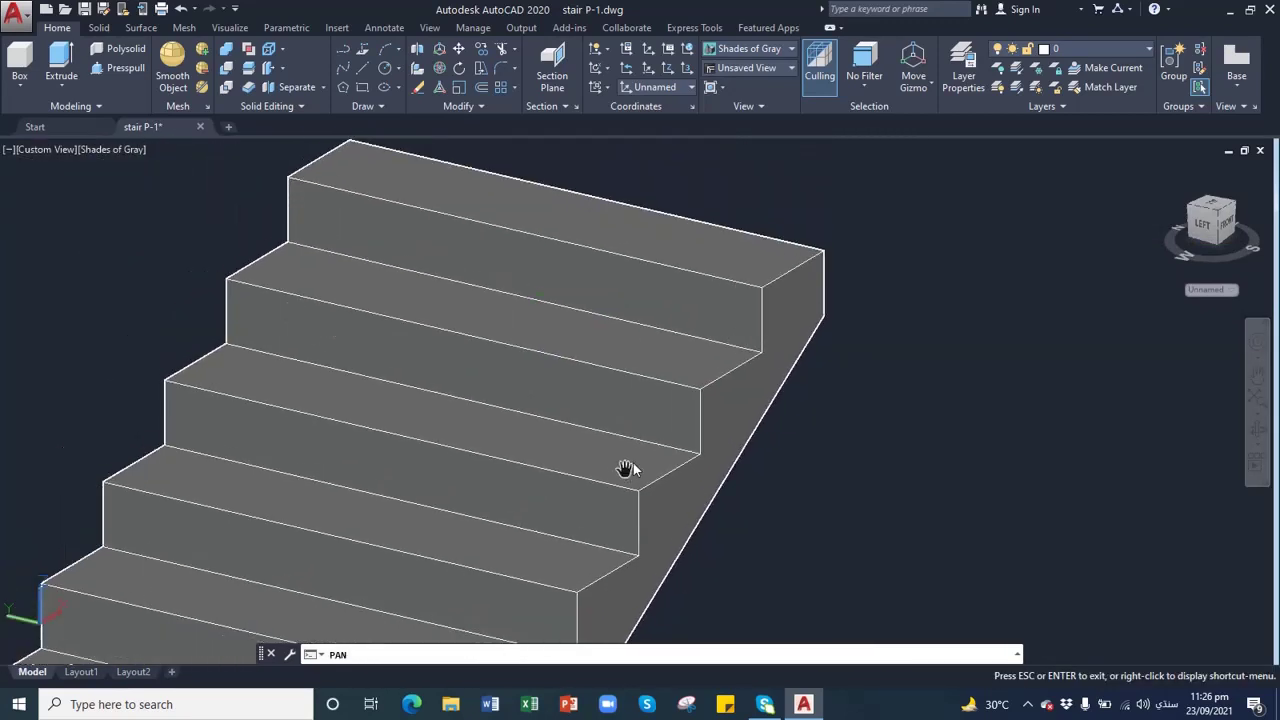
key(Escape)
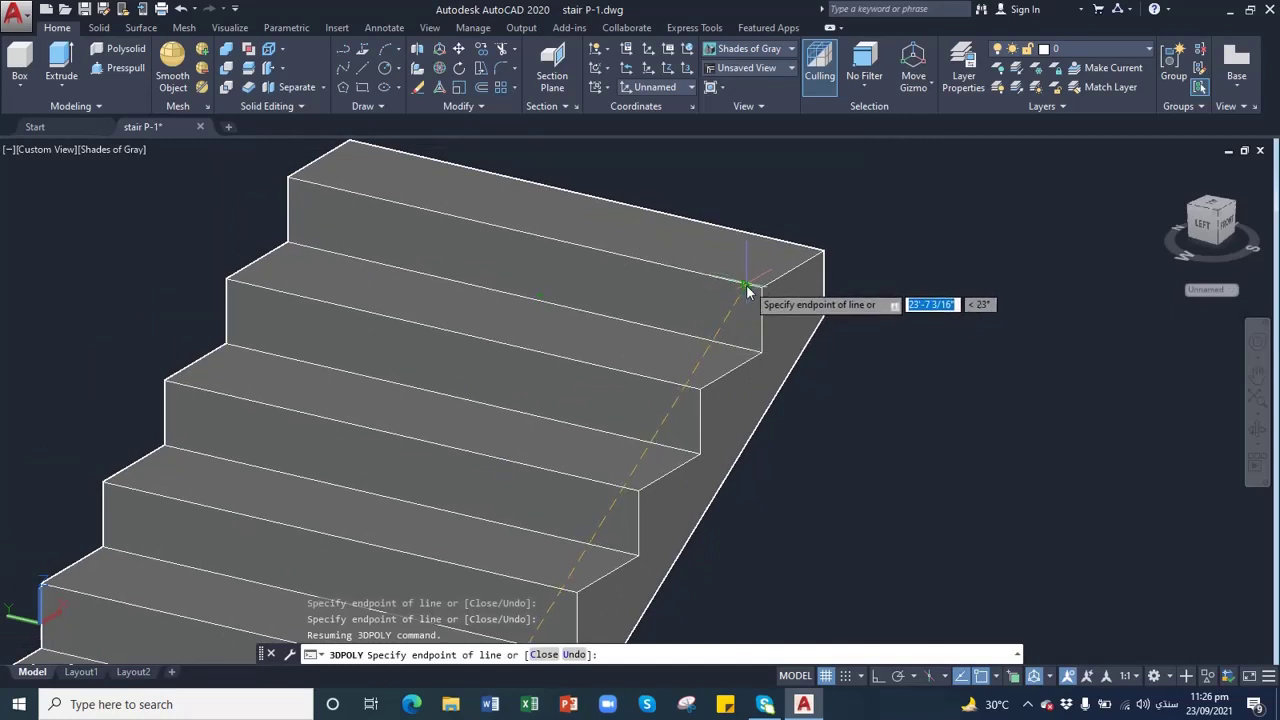
click(747, 288)
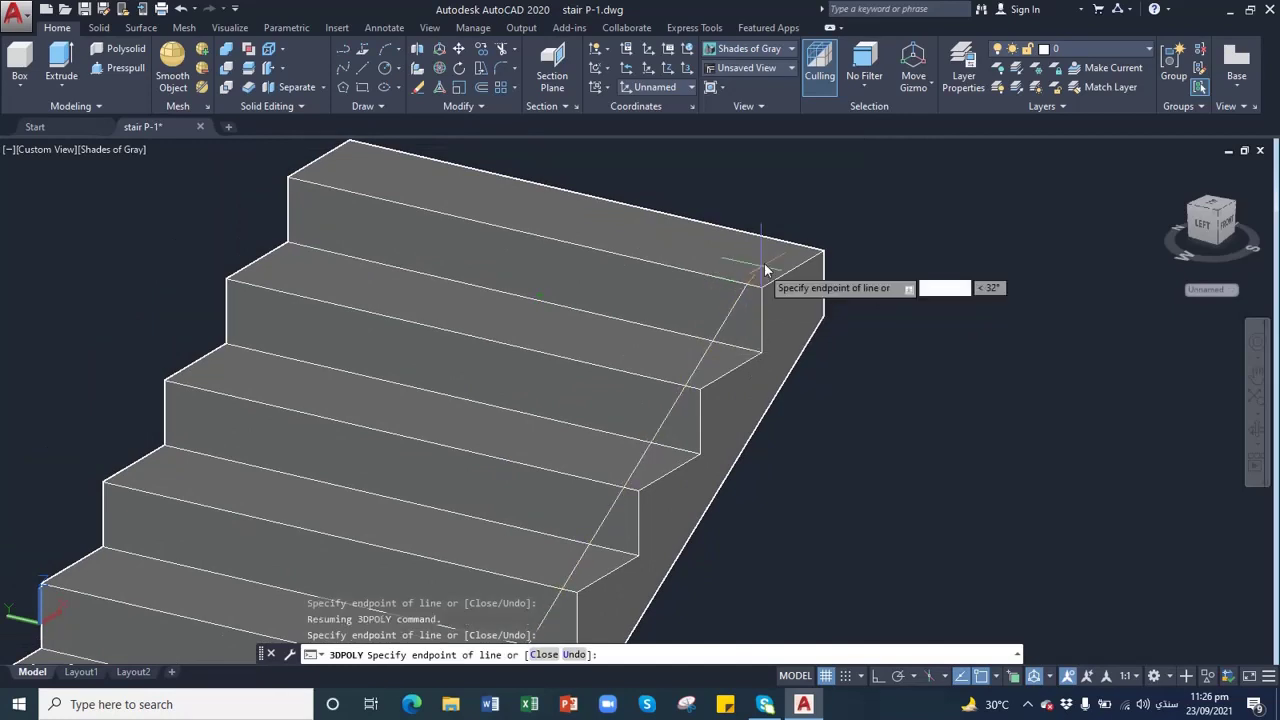
click(813, 250)
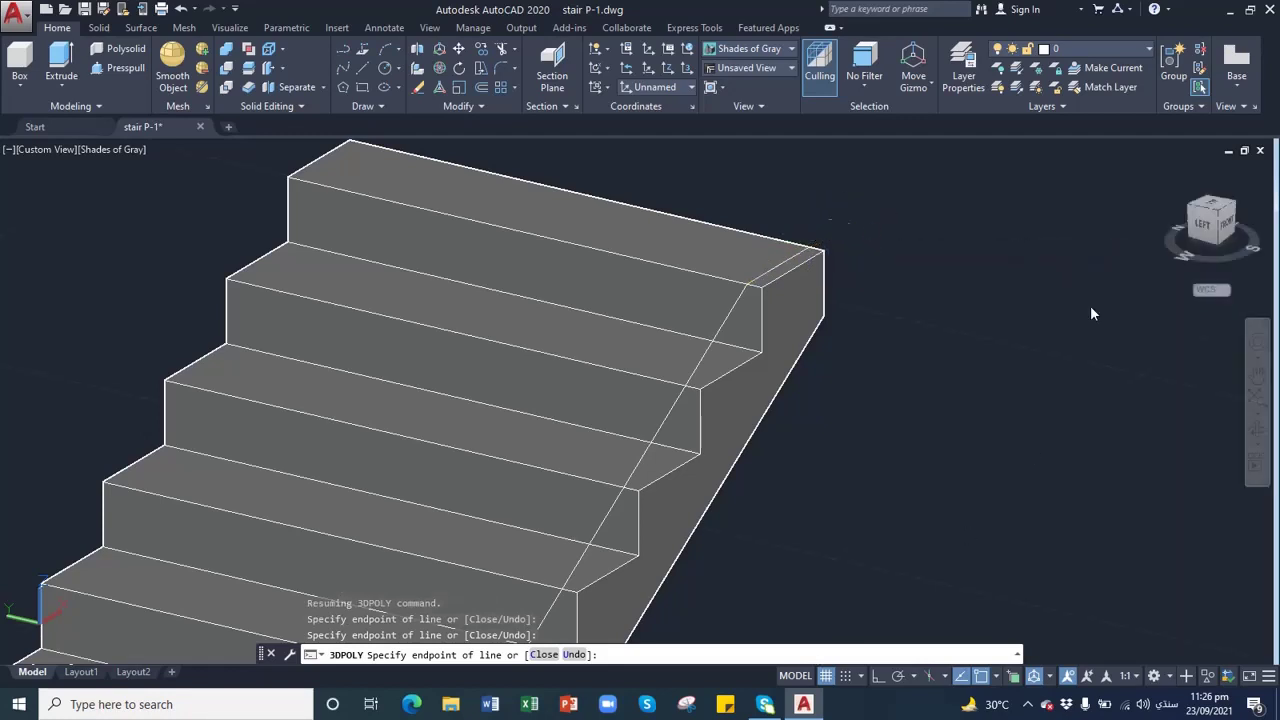
key(Escape)
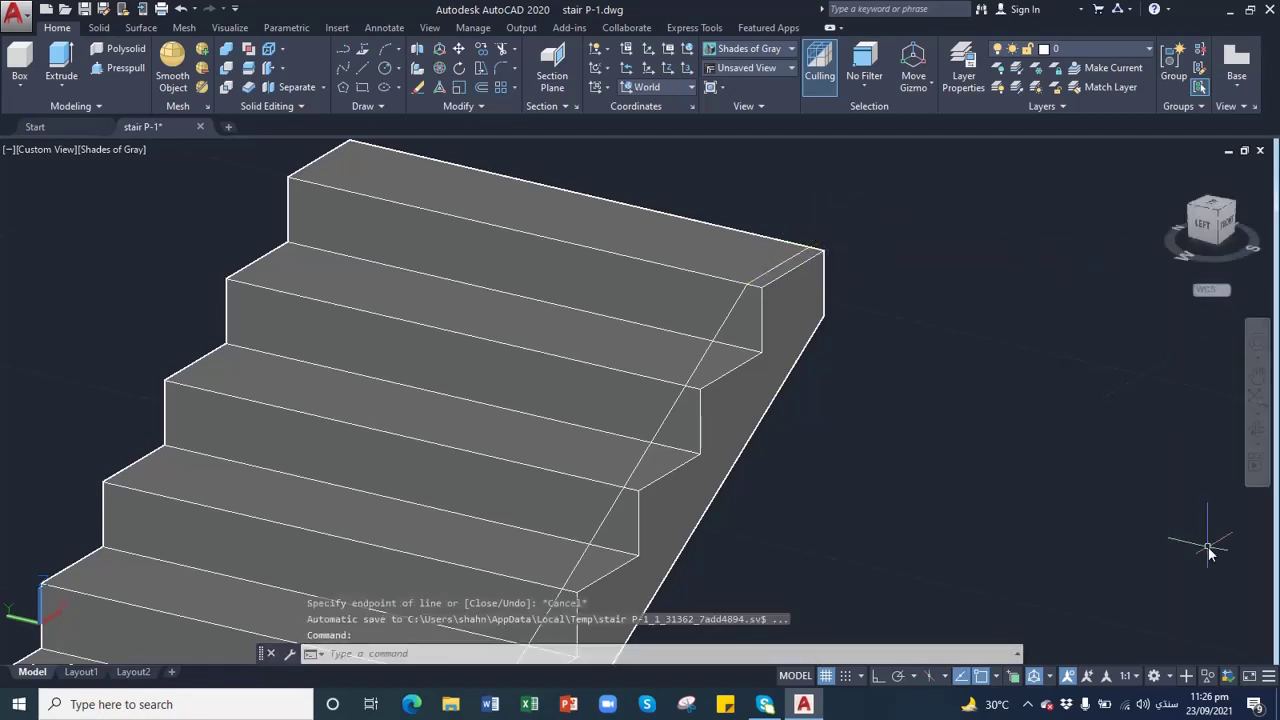
- Review the traced 3D polyline from the top tread down past the landing to the lowest tread
click(1260, 380)
drag(854, 406, 848, 288)
scroll(780, 374, down, 1)
scroll(752, 486, down, 1)
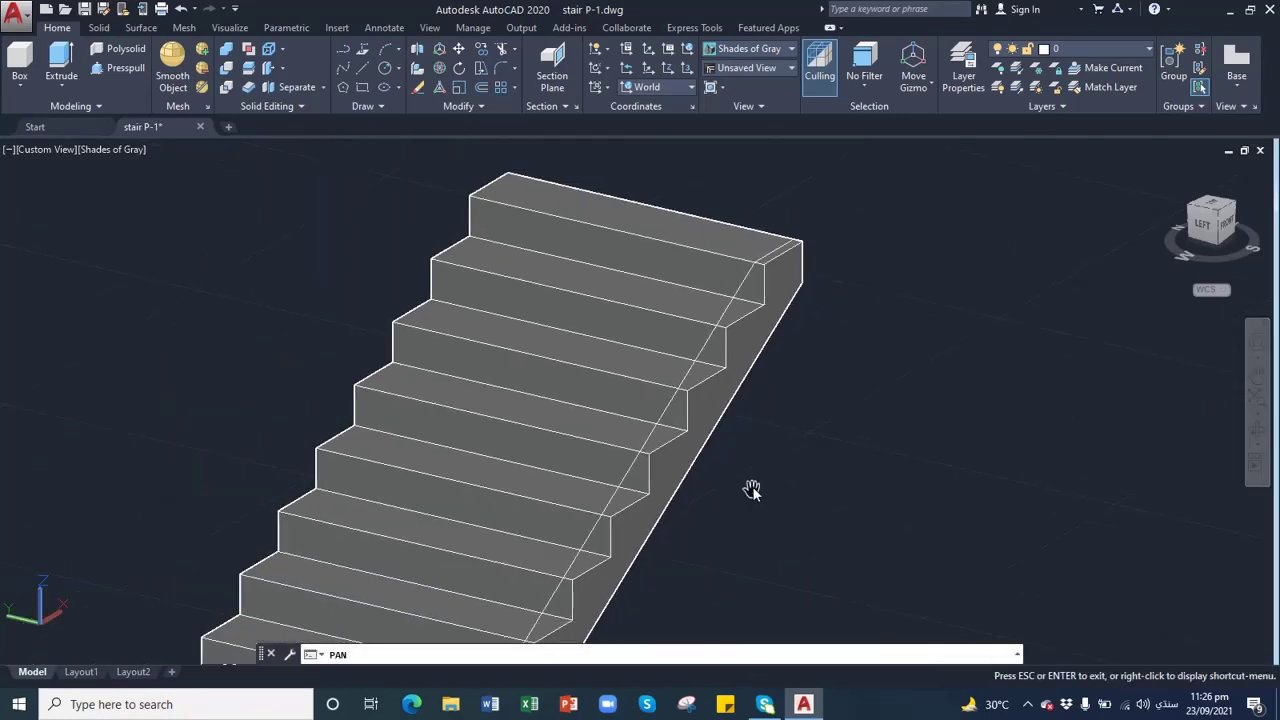
drag(752, 486, 806, 294)
drag(694, 532, 728, 340)
drag(737, 466, 694, 332)
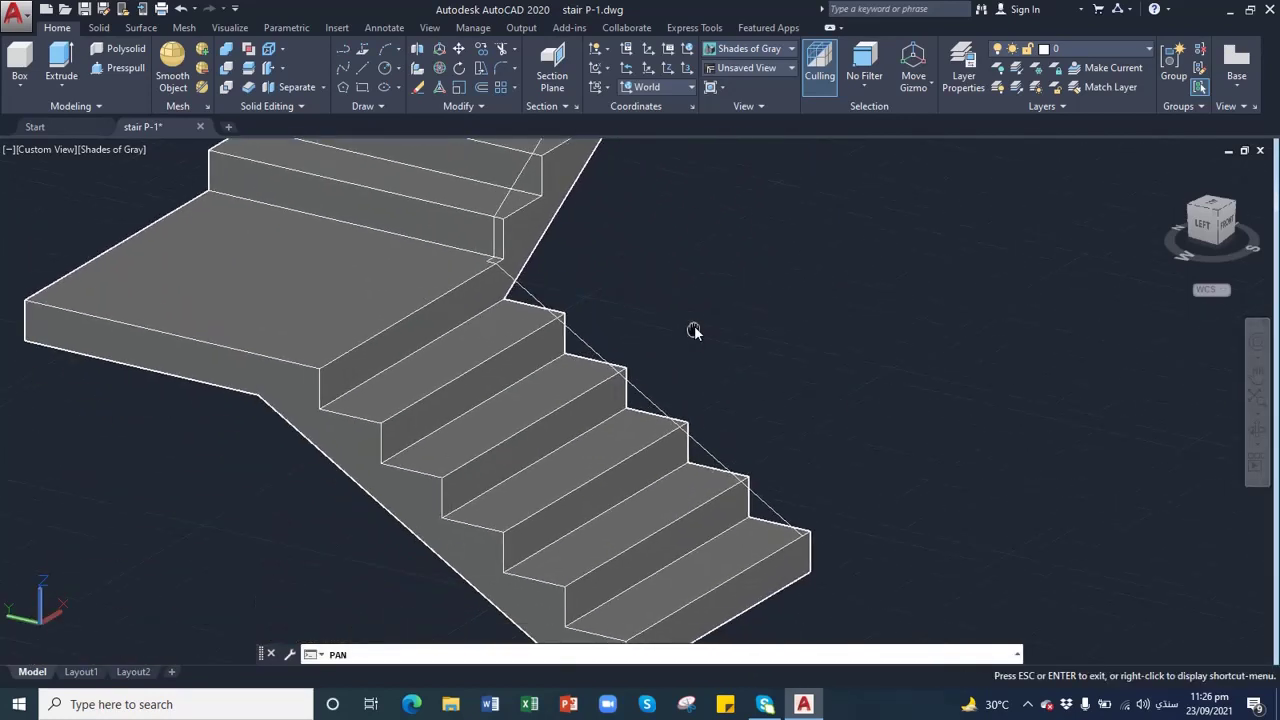
drag(741, 424, 717, 377)
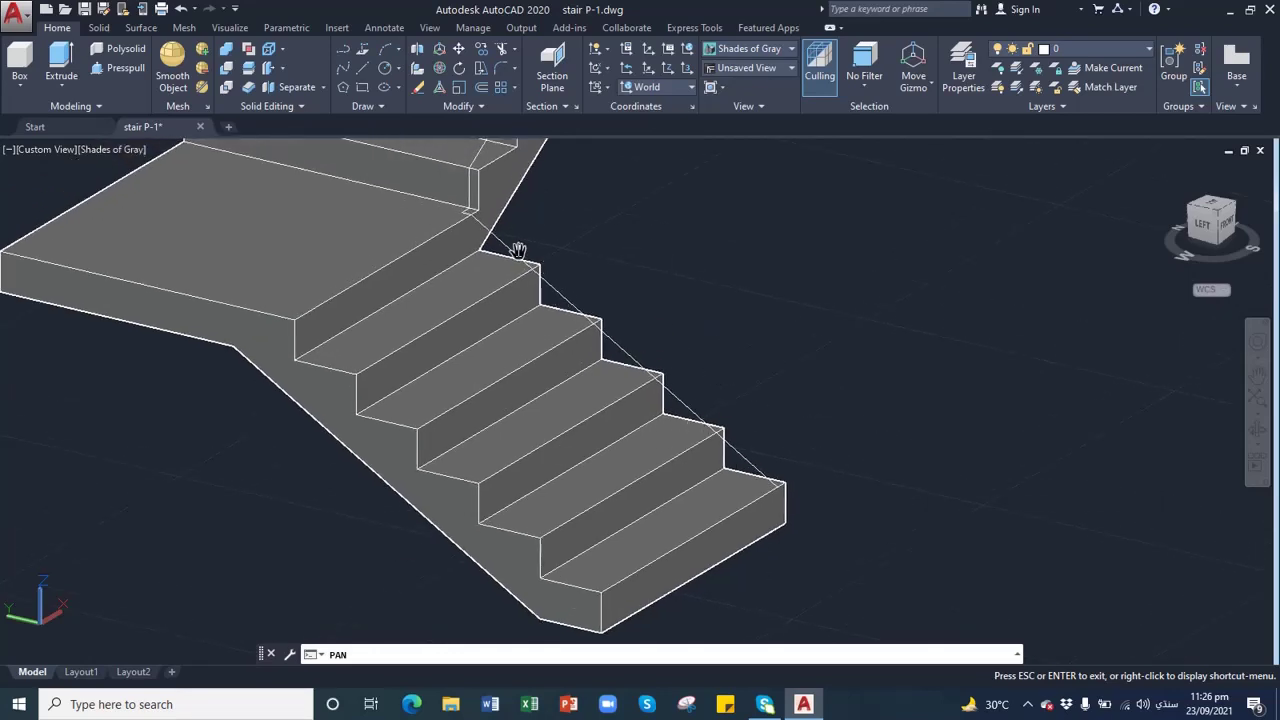
- Start a second 3D polyline on the lowest tread's front edge, just in from the corner away from the upper flight
click(363, 52)
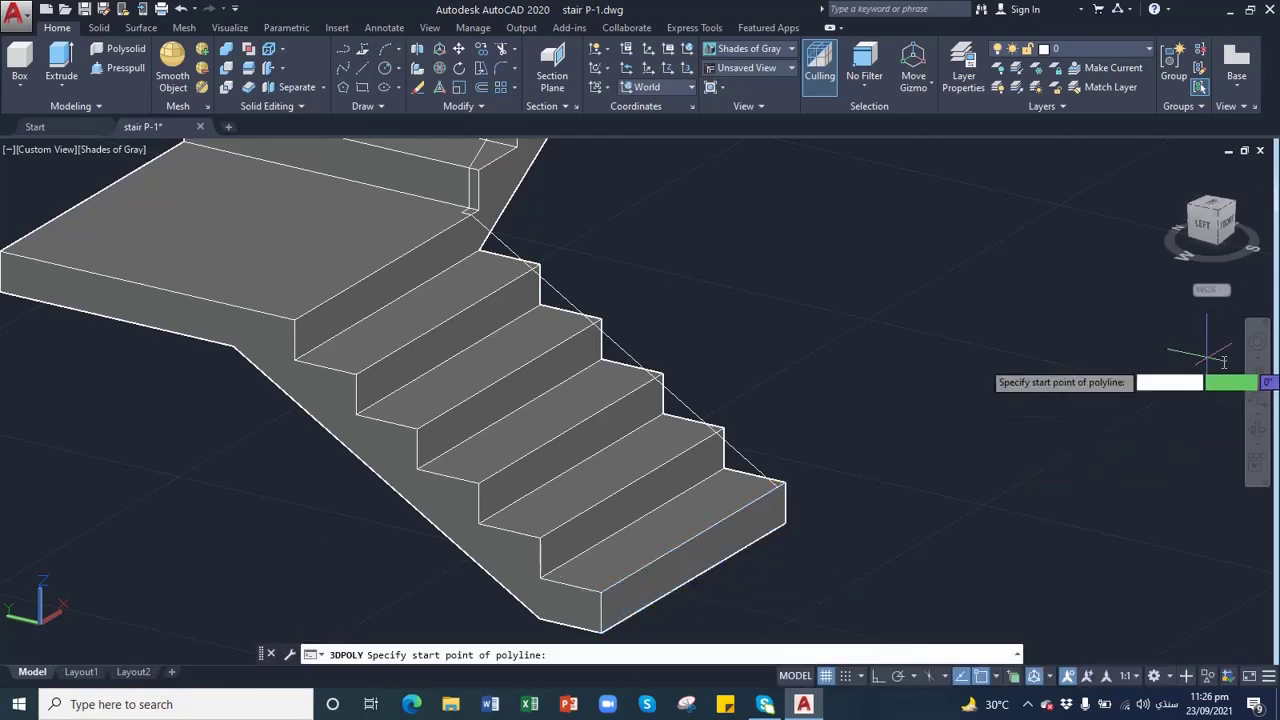
click(1258, 374)
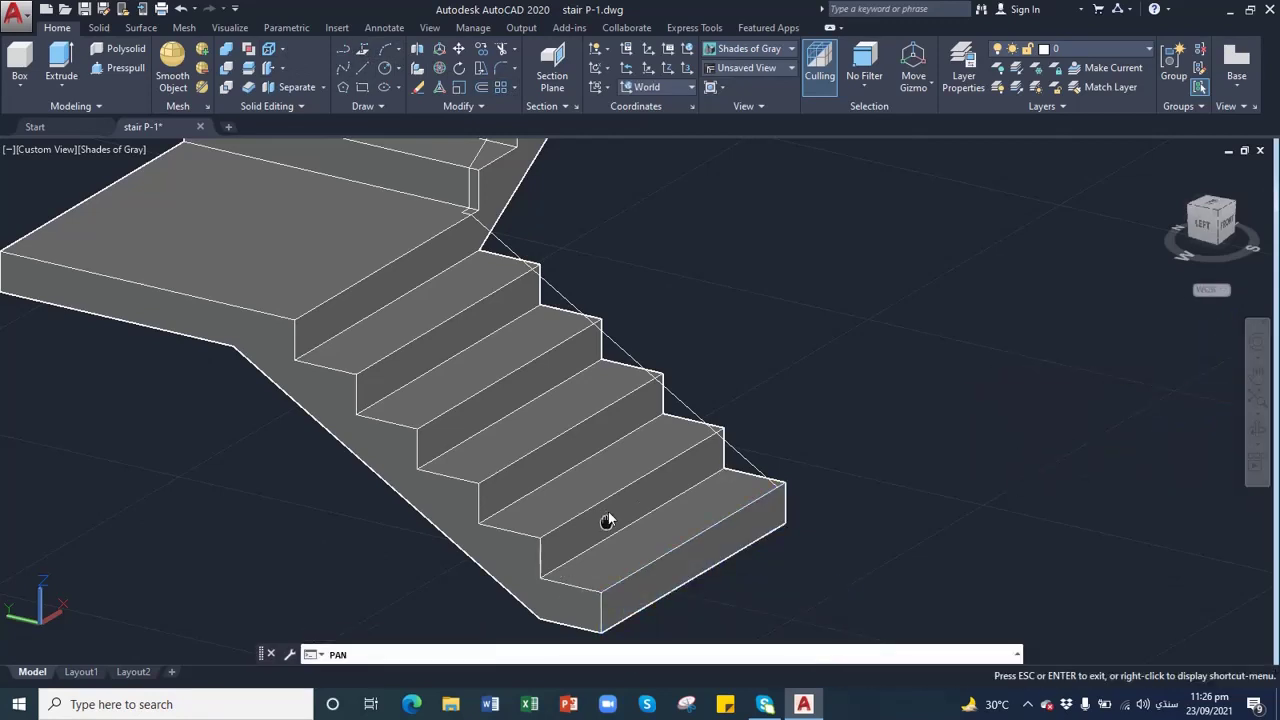
drag(609, 567, 630, 483)
scroll(630, 483, up, 2)
drag(635, 525, 632, 511)
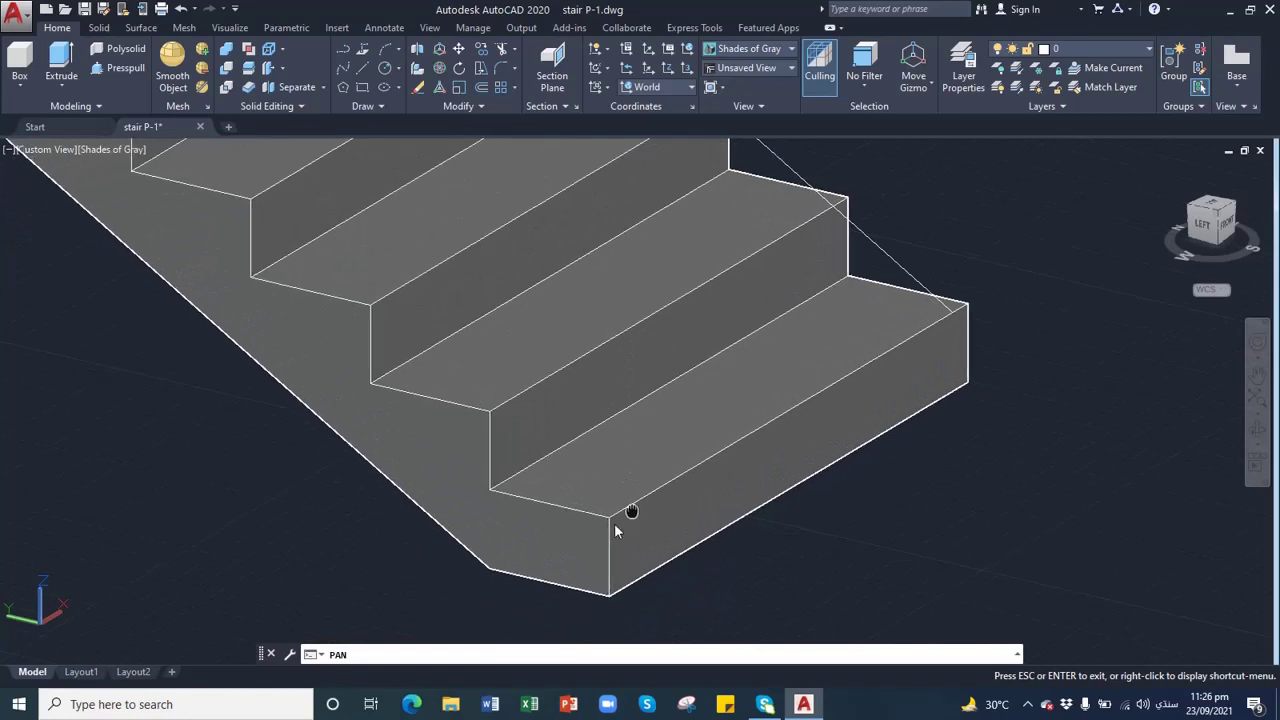
key(Escape)
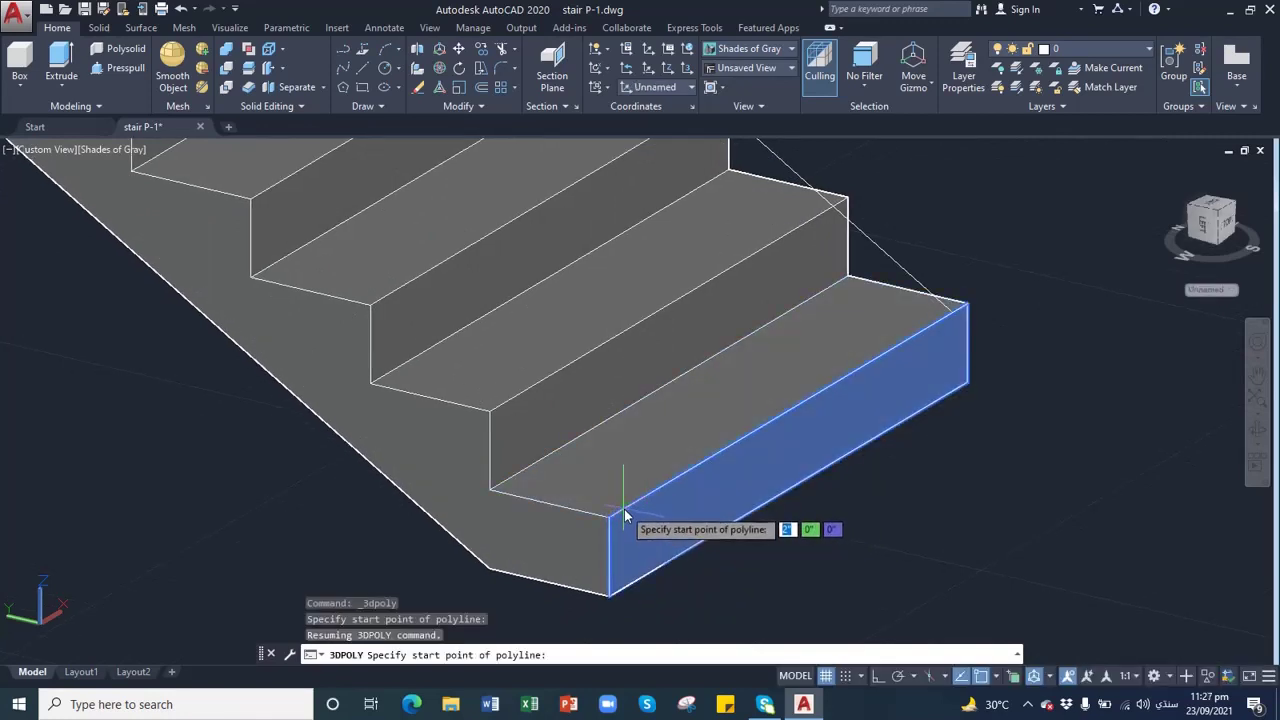
click(624, 509)
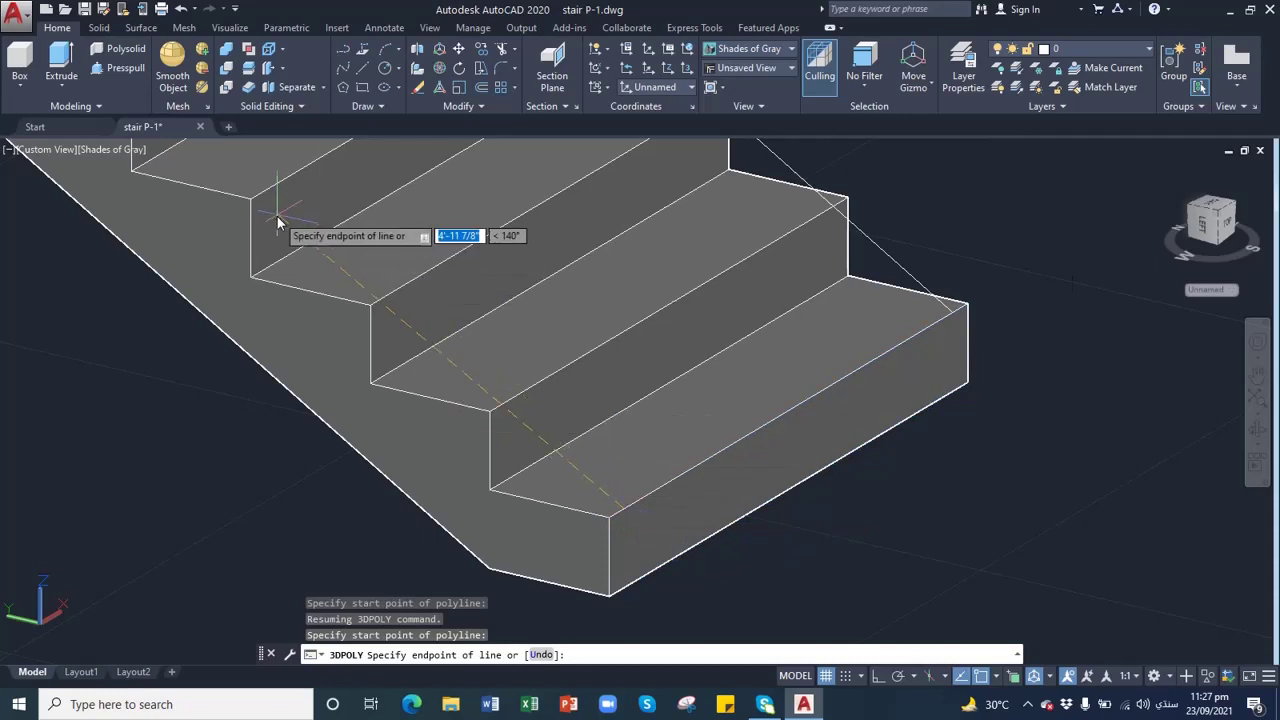
- Try to extend the second 3D polyline up the lower flight and onto the landing, and undo the whole polyline
click(1258, 372)
drag(606, 323, 607, 481)
key(Escape)
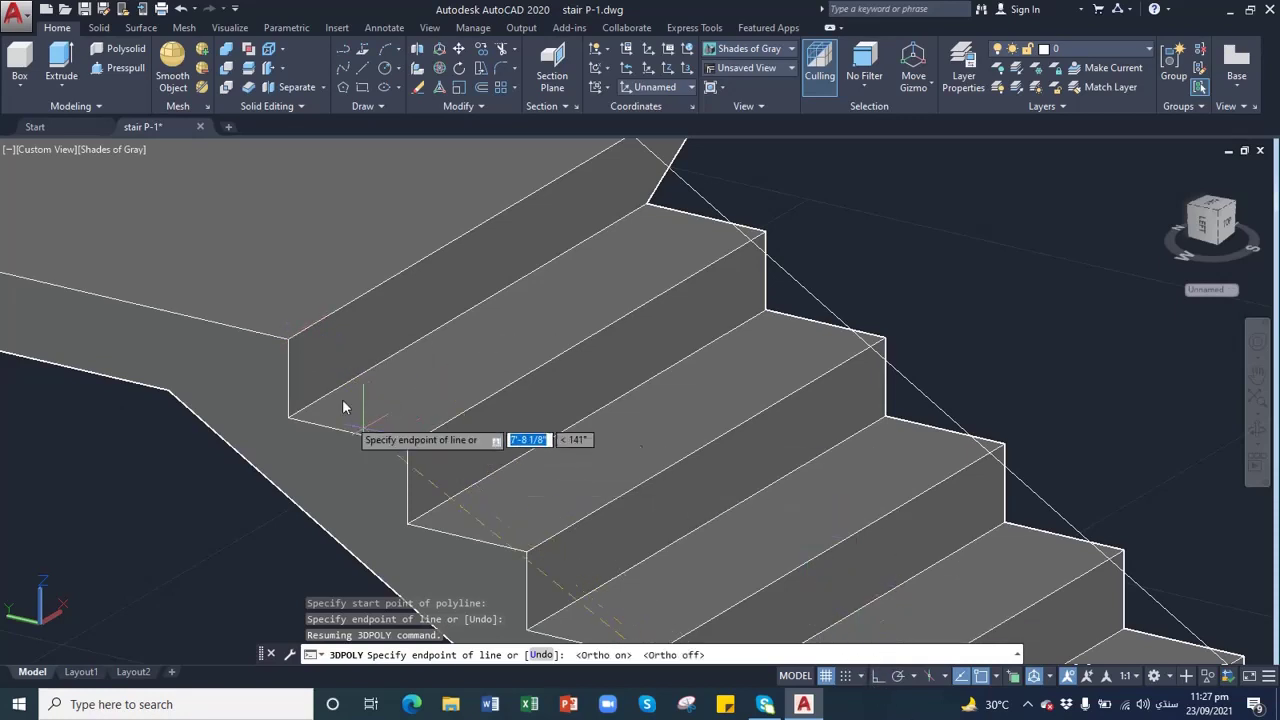
click(302, 333)
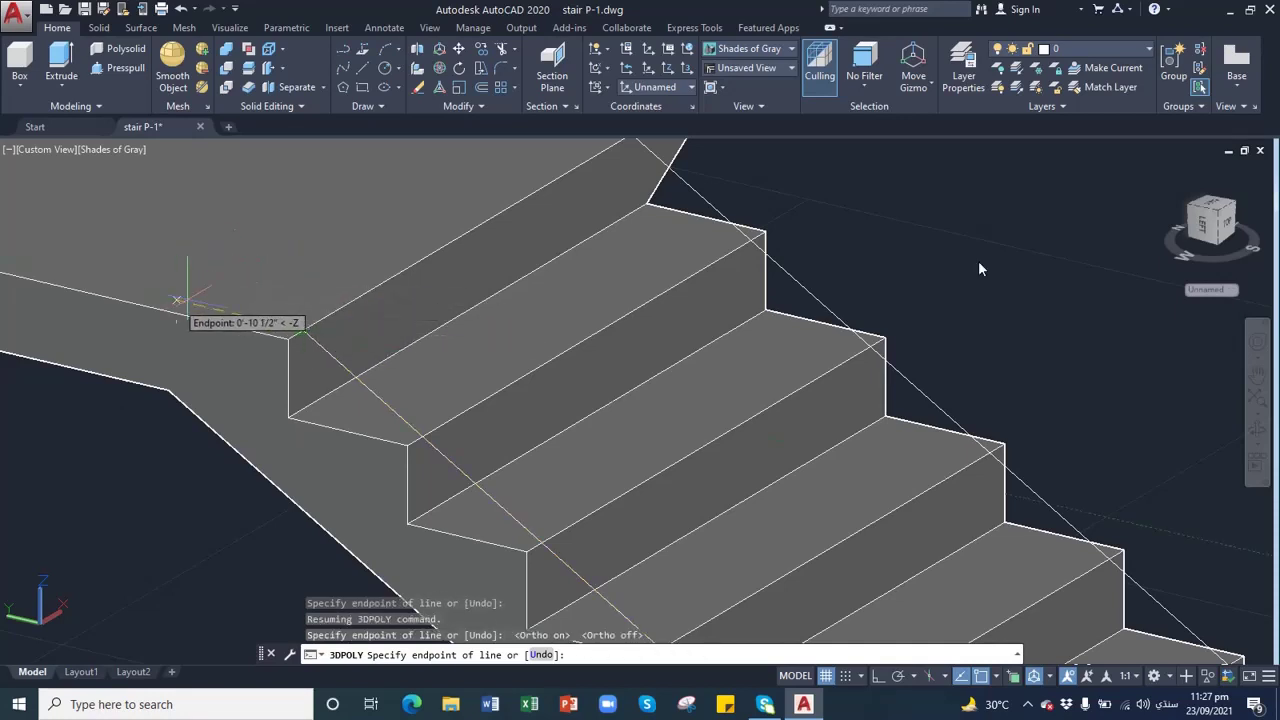
click(325, 271)
scroll(472, 311, down, 3)
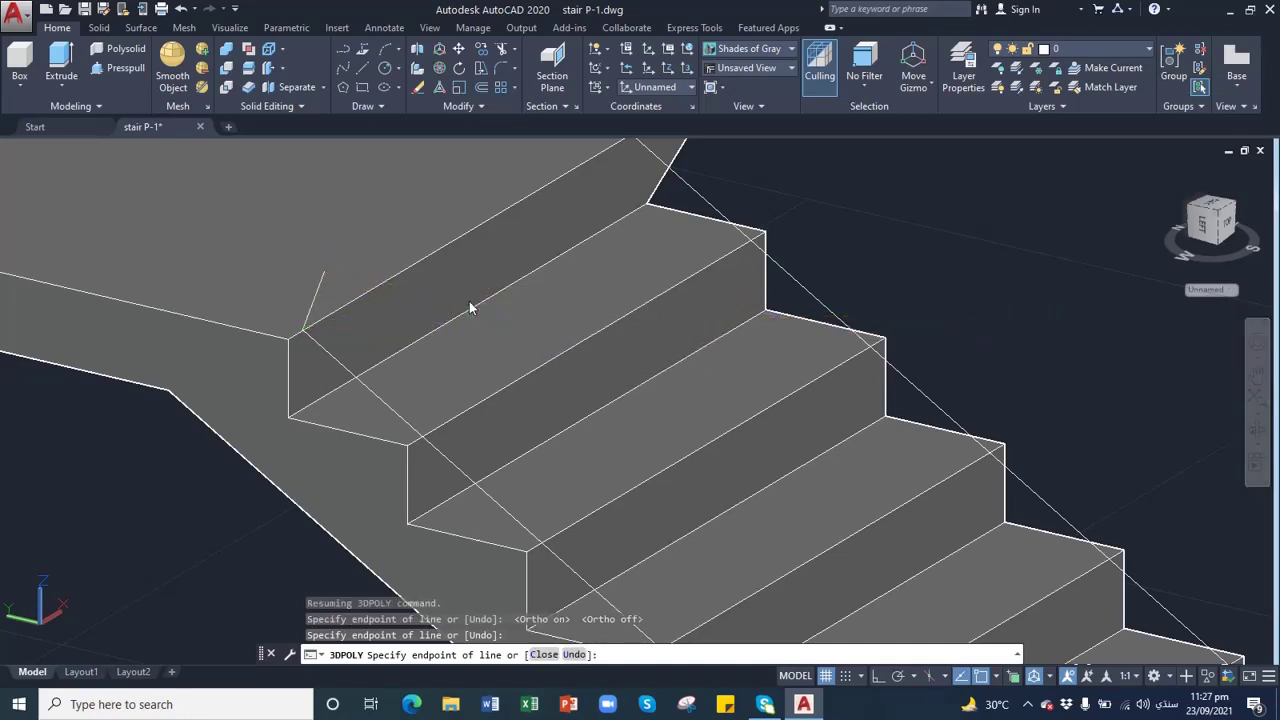
key(Escape)
key(ctrl+z)
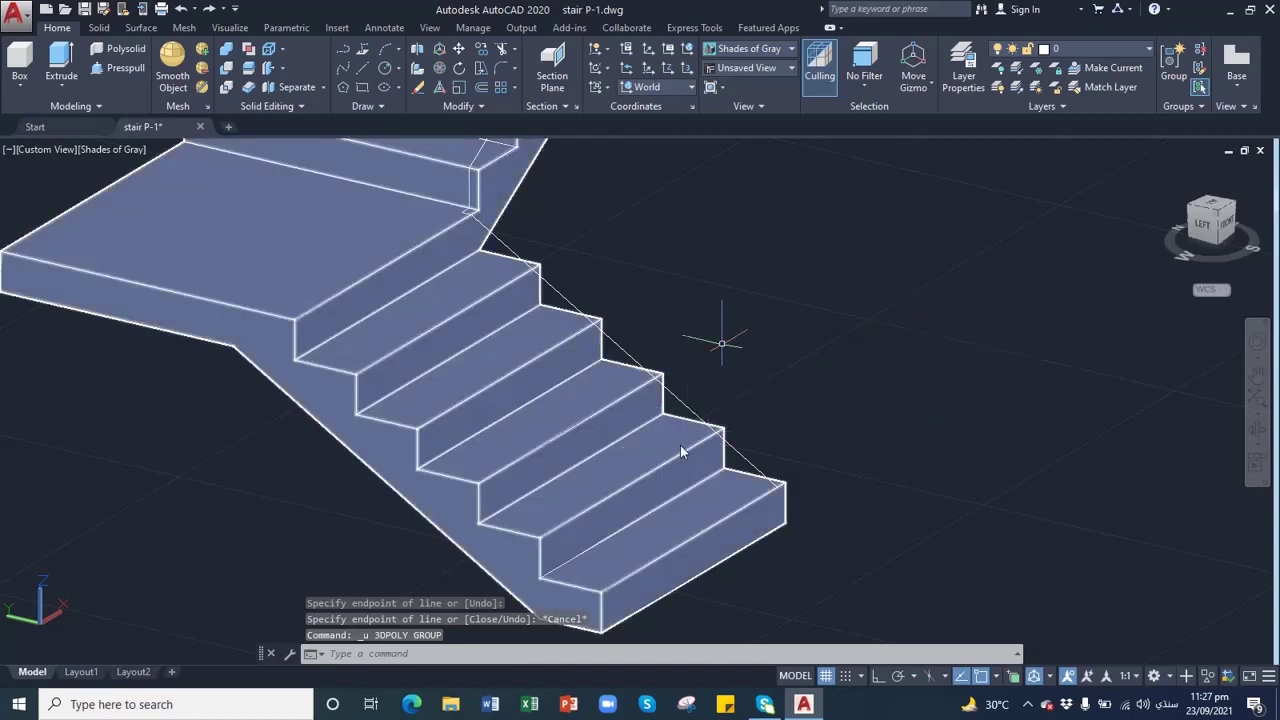
- Restart the second 3D polyline on the lowest tread's front edge, just in from the corner on the side away from the upper flight
click(497, 163)
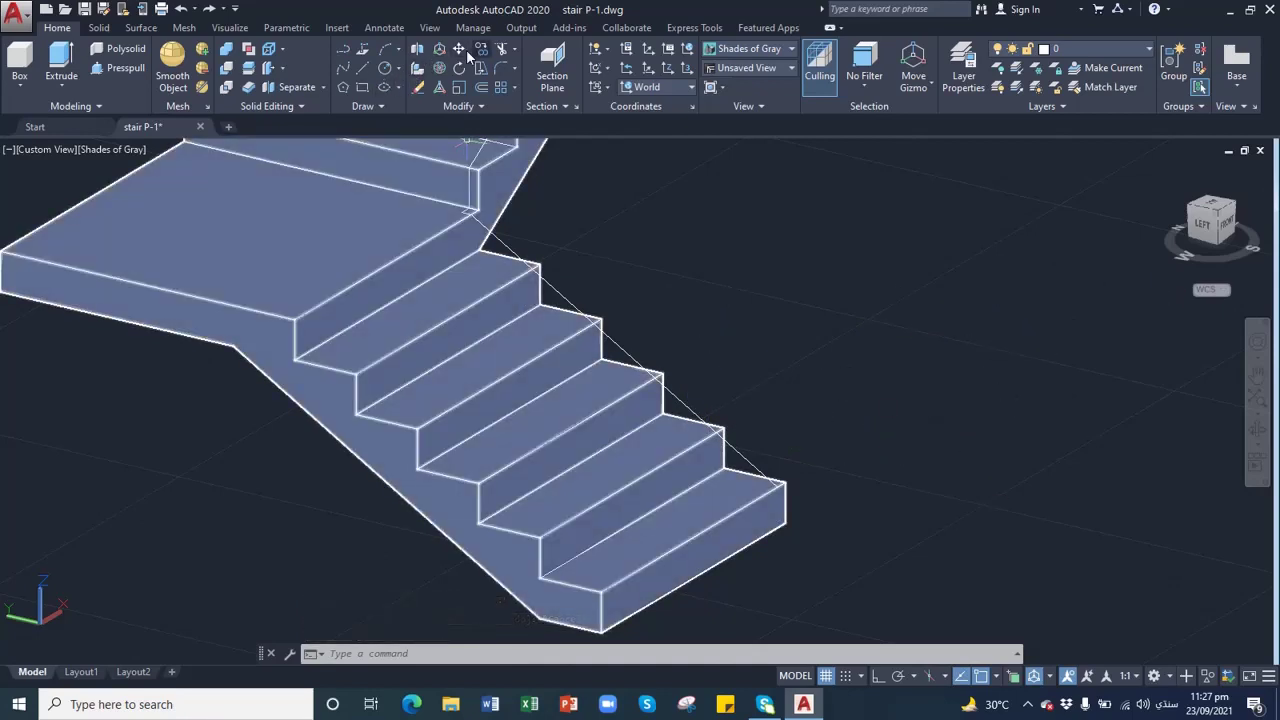
click(362, 48)
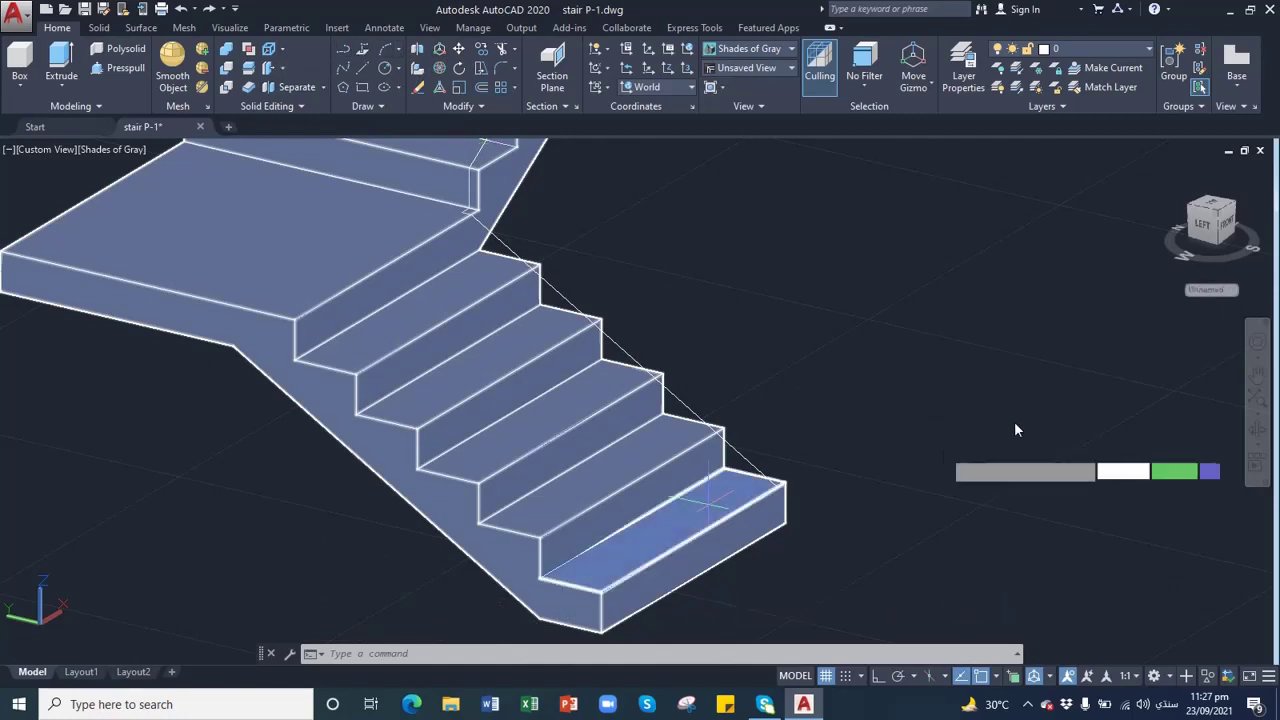
click(1257, 370)
drag(866, 506, 880, 354)
scroll(736, 436, up, 2)
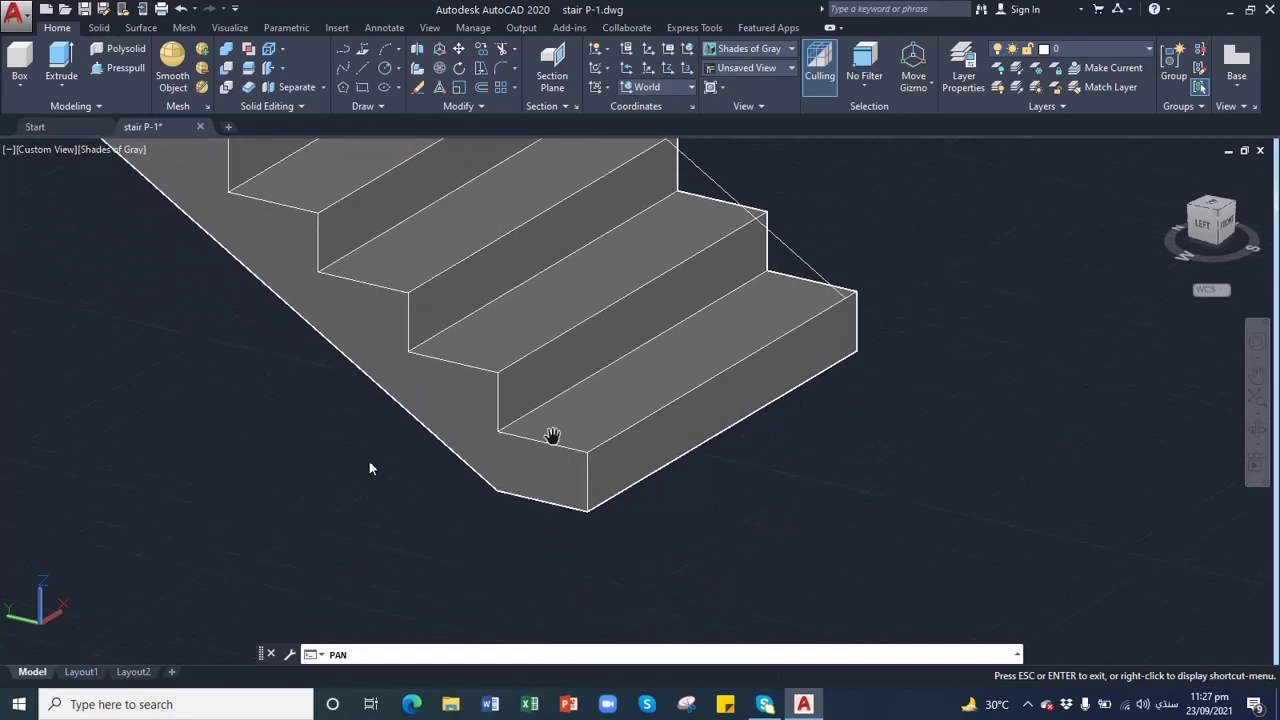
key(Escape)
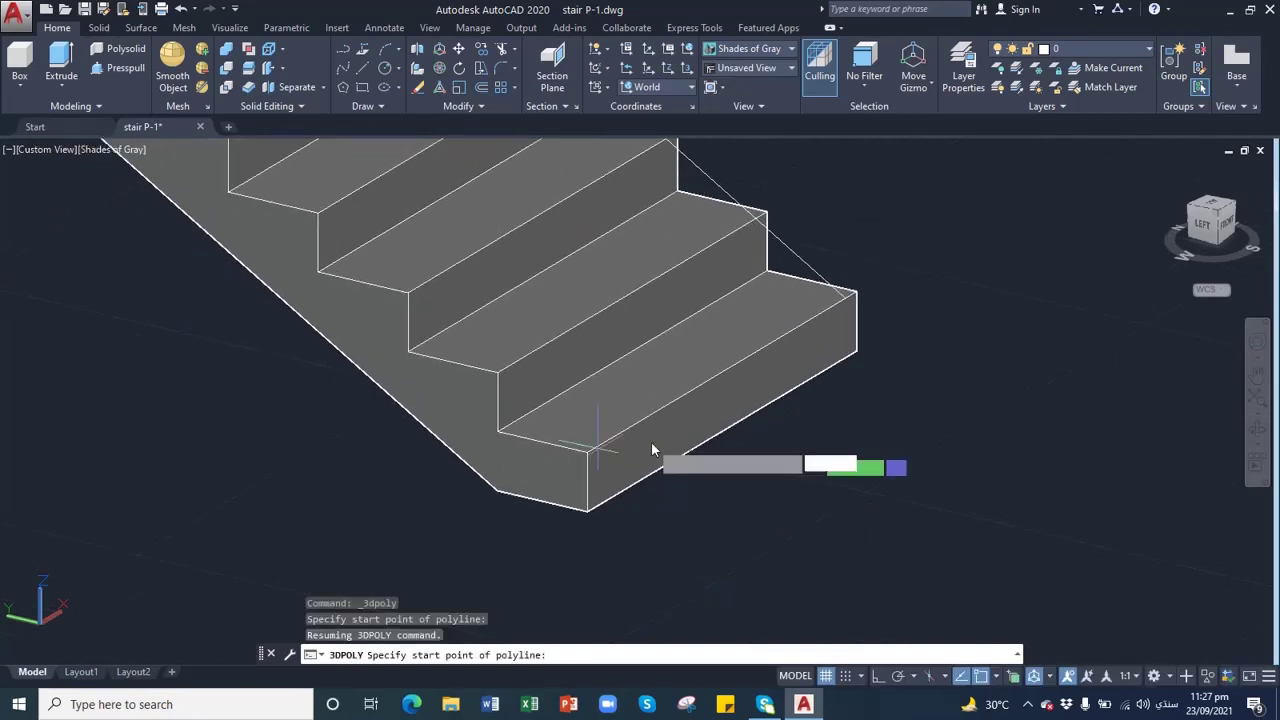
click(598, 447)
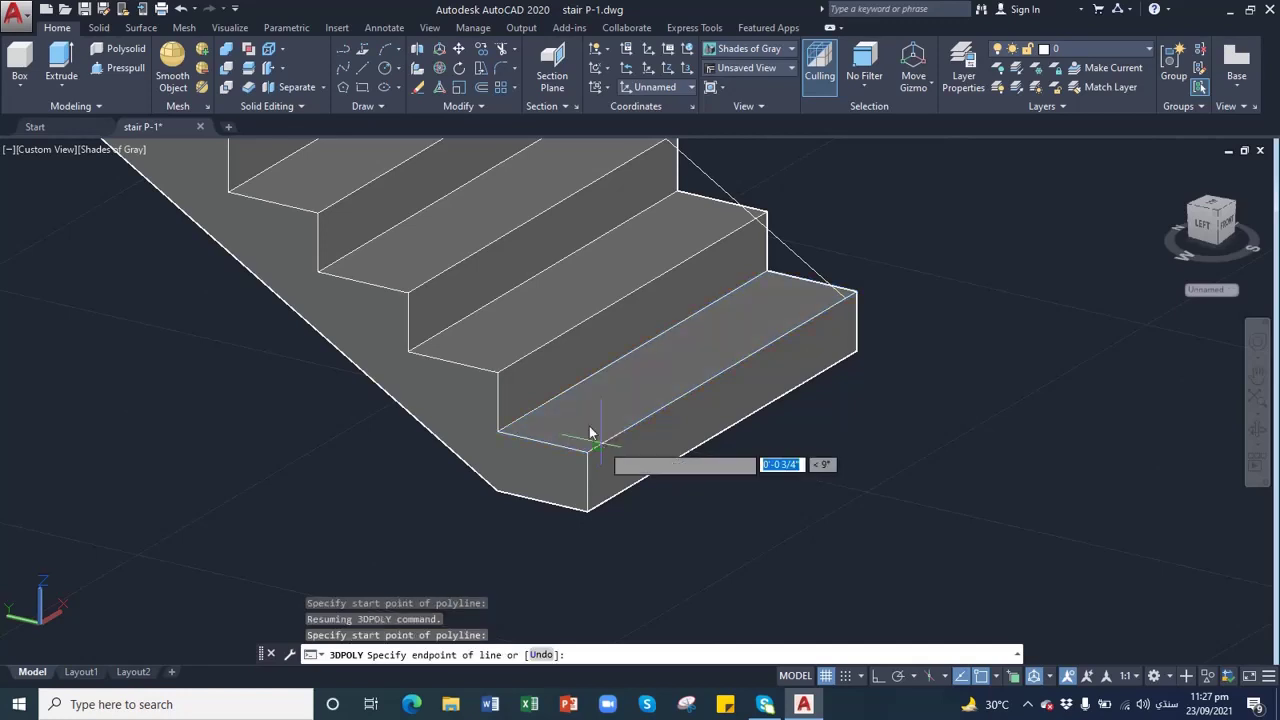
- Extend the second 3D polyline up the lower flight to the landing's edge, just in from its outer corner
click(1257, 375)
drag(600, 370, 531, 372)
key(Escape)
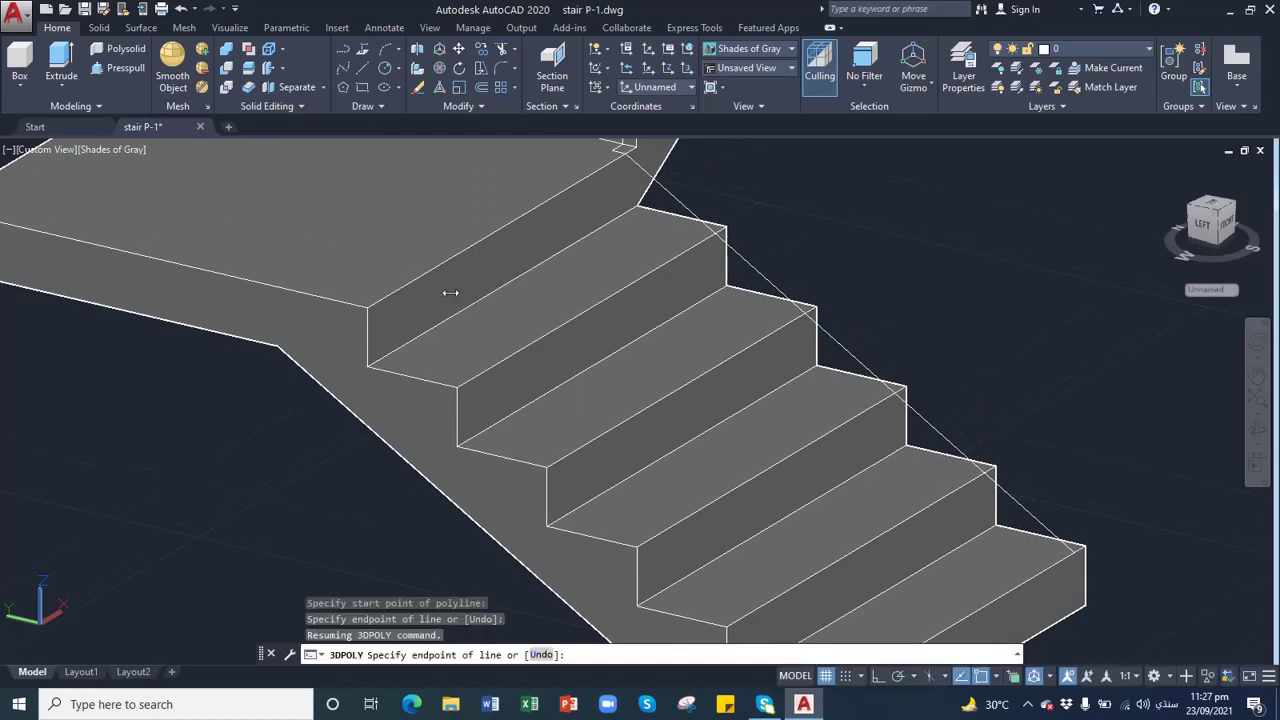
click(378, 300)
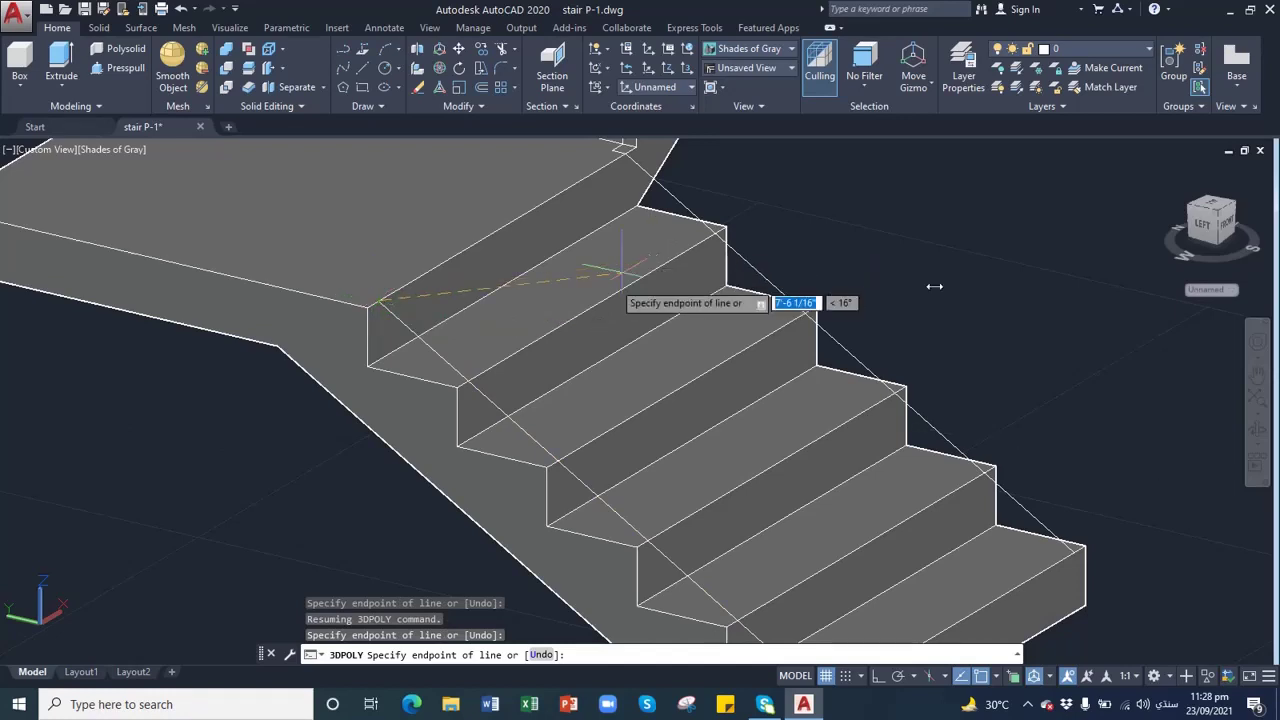
- Continue the 3D polyline just inside the landing's two outer edges, around the far corner to the foot of the upper flight's first riser
click(1257, 378)
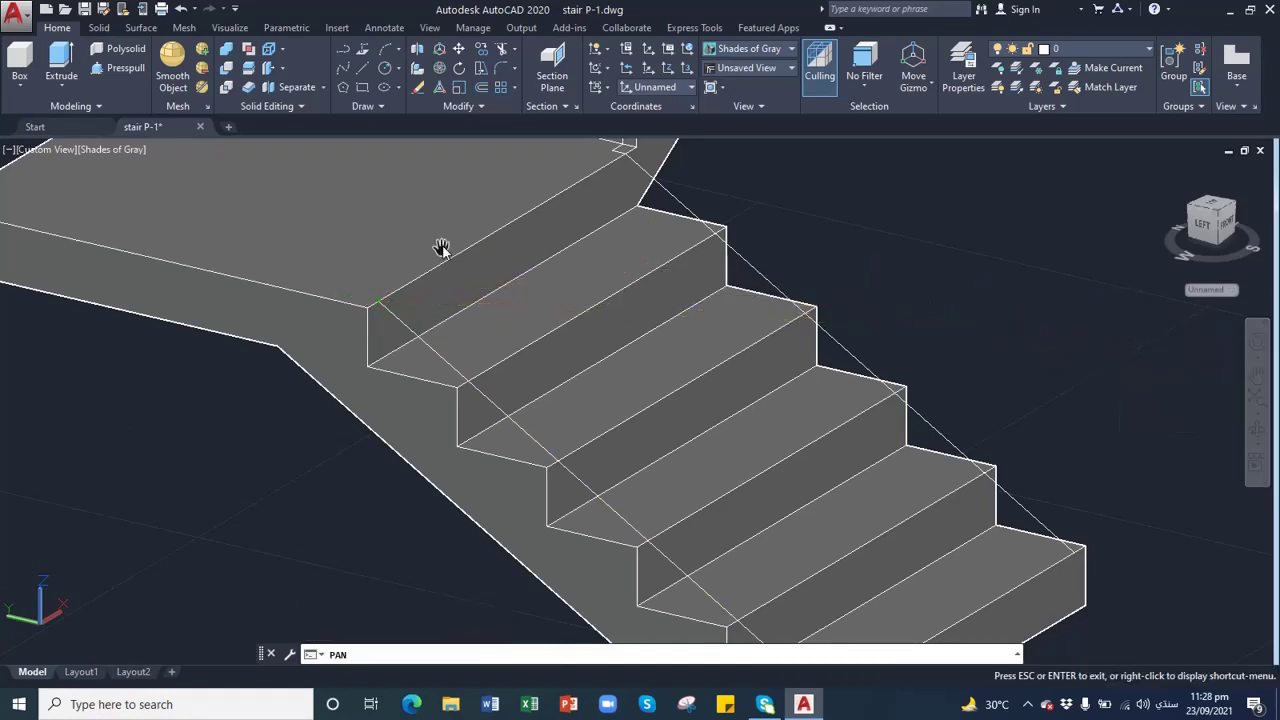
drag(443, 249, 735, 363)
key(Escape)
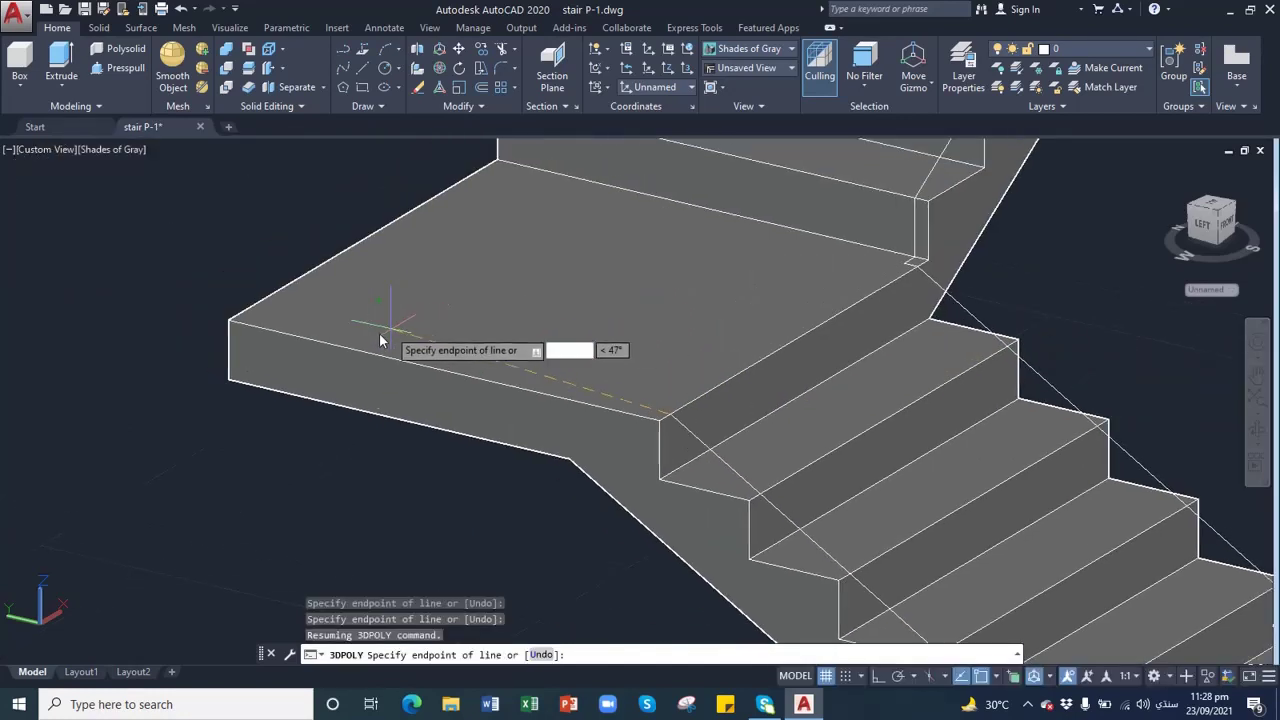
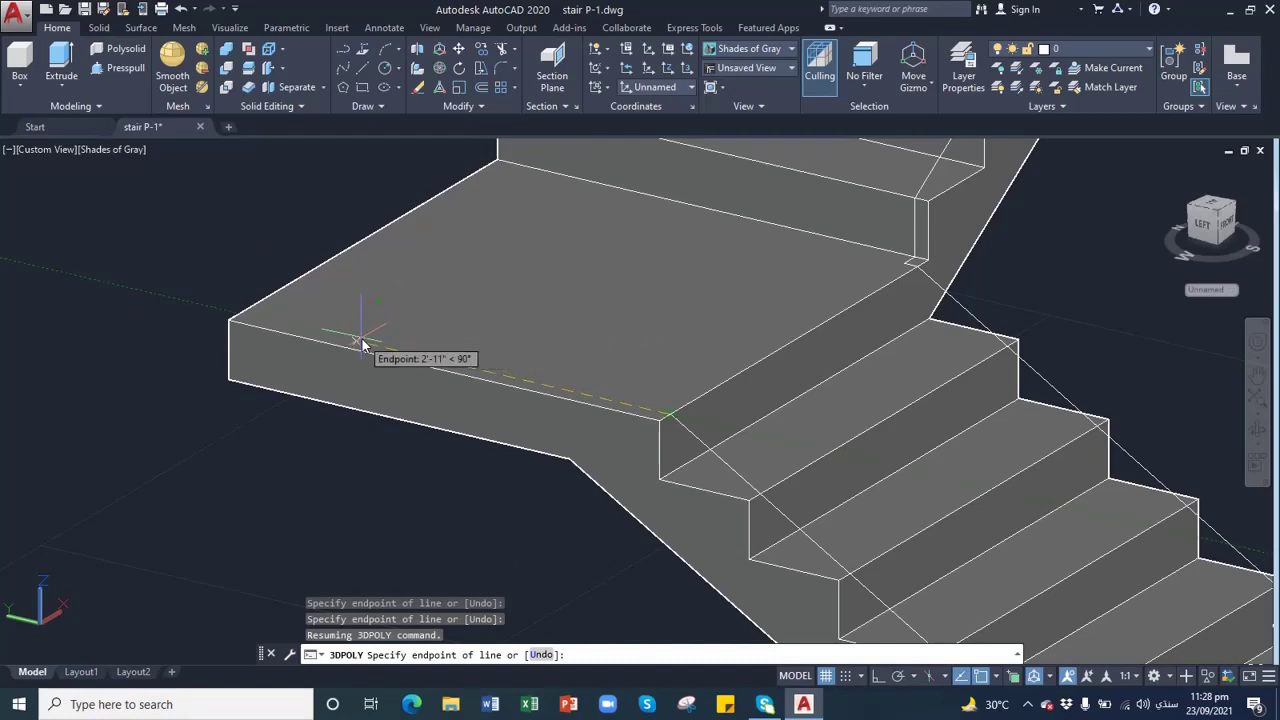
click(258, 321)
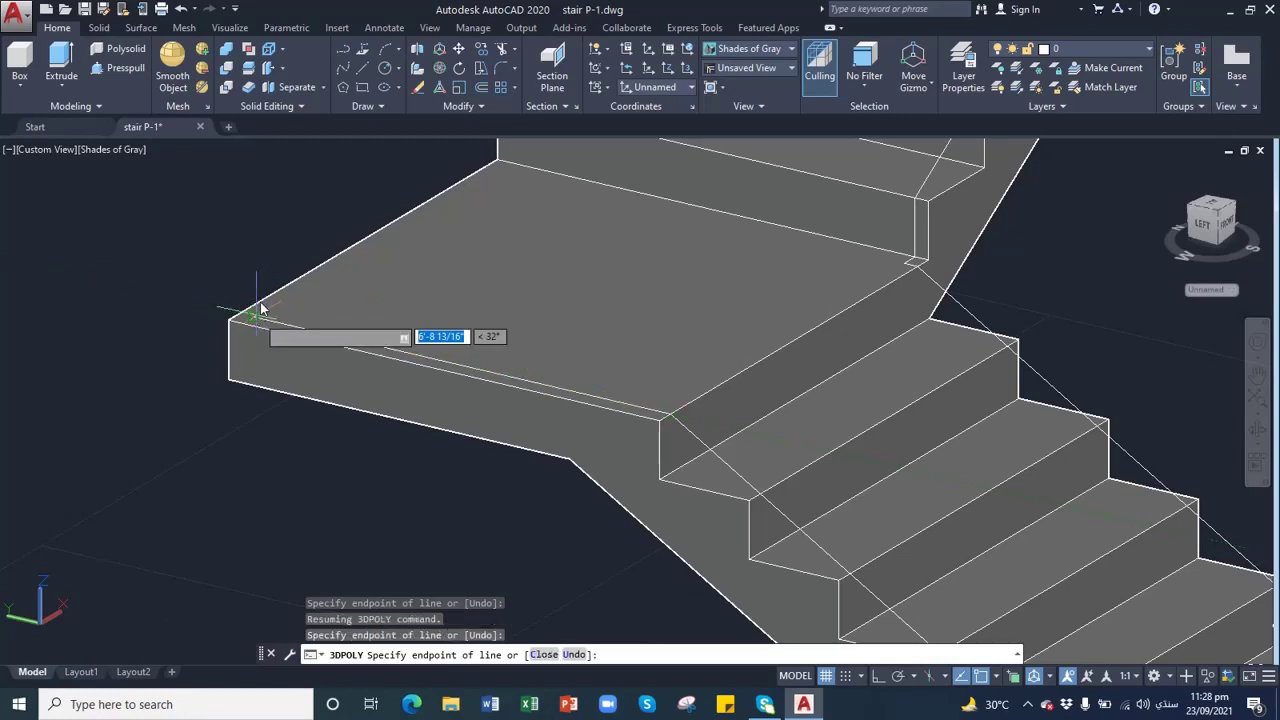
click(508, 164)
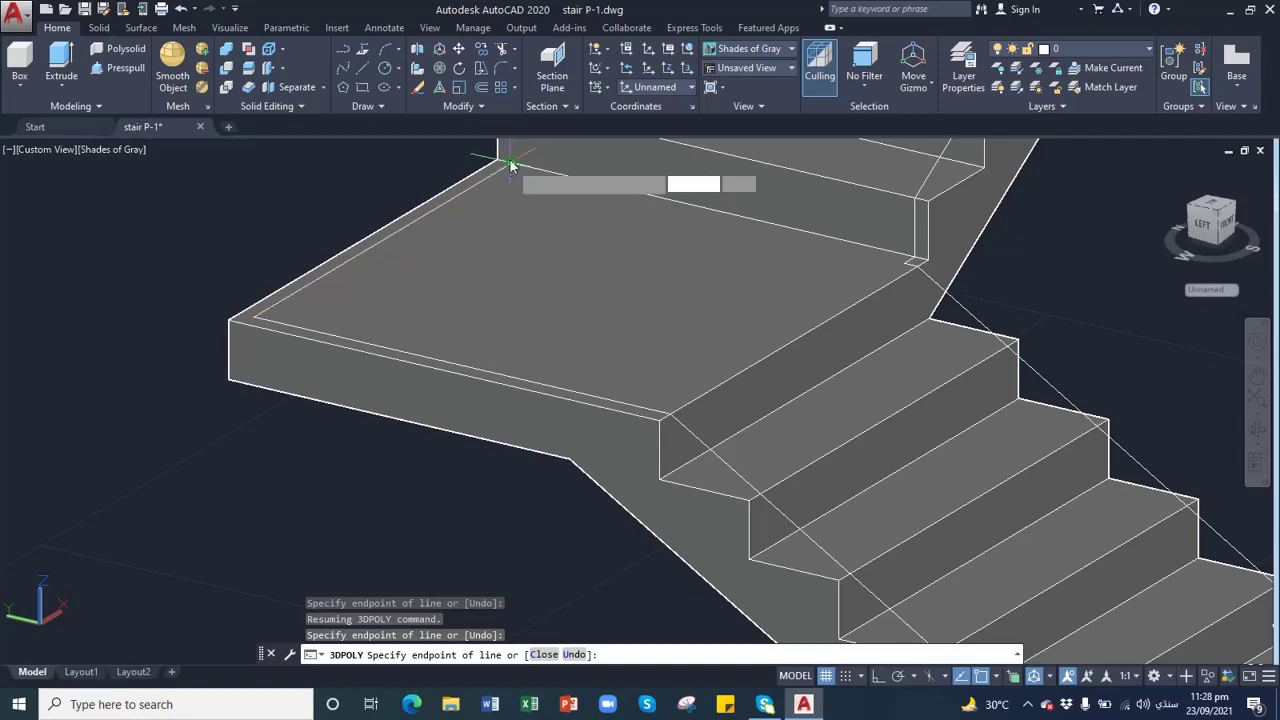
- Continue the second 3D polyline straight up the upper flight's first riser to its tread's front edge, near the outer end
click(1257, 375)
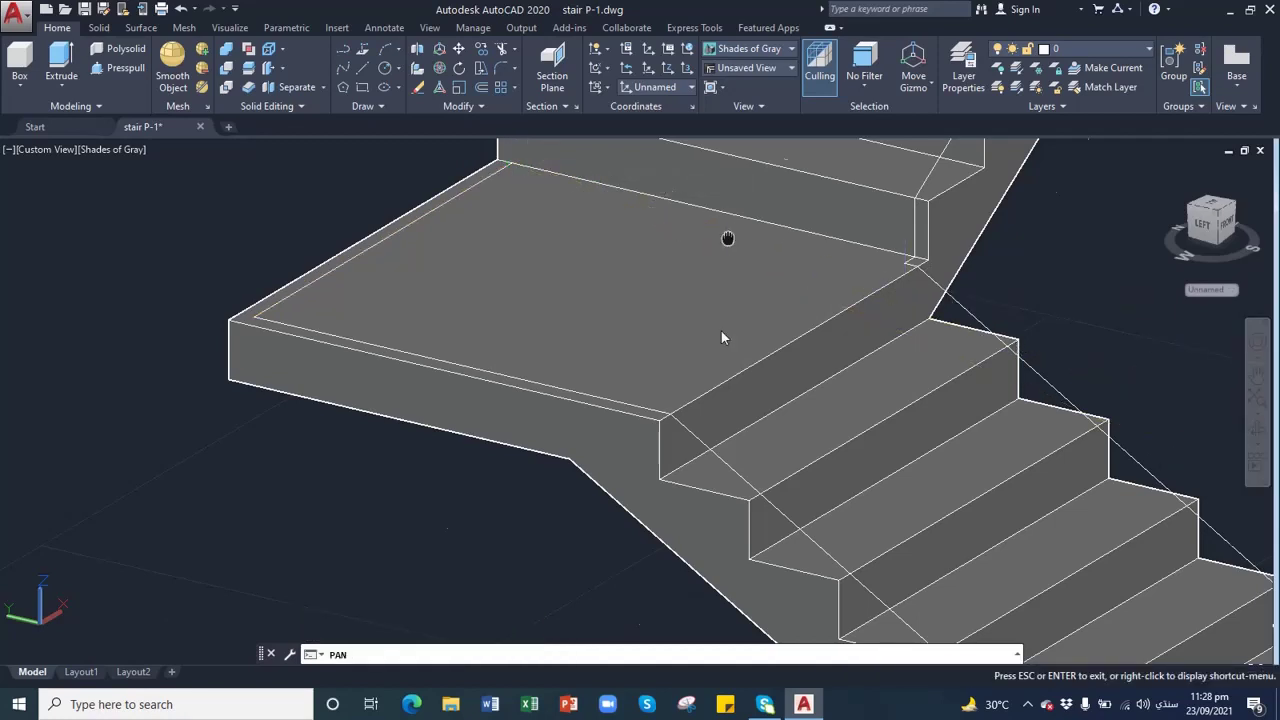
drag(721, 331, 601, 403)
key(Escape)
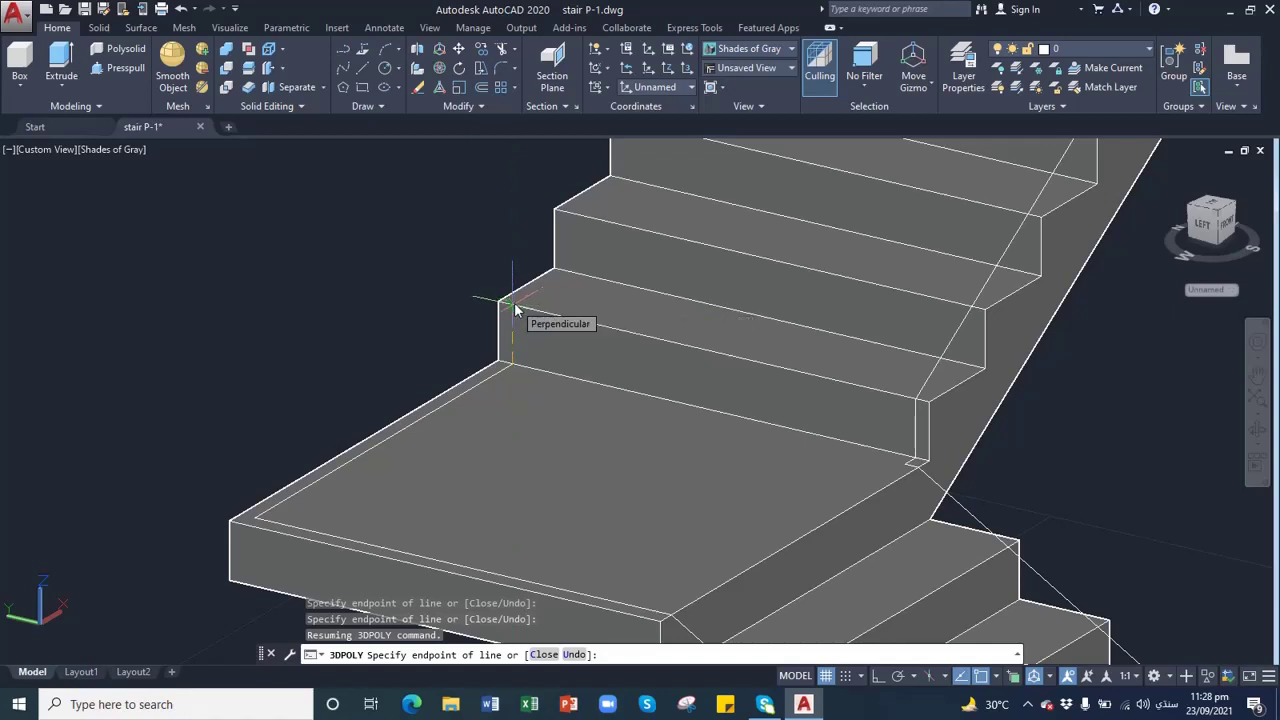
click(515, 310)
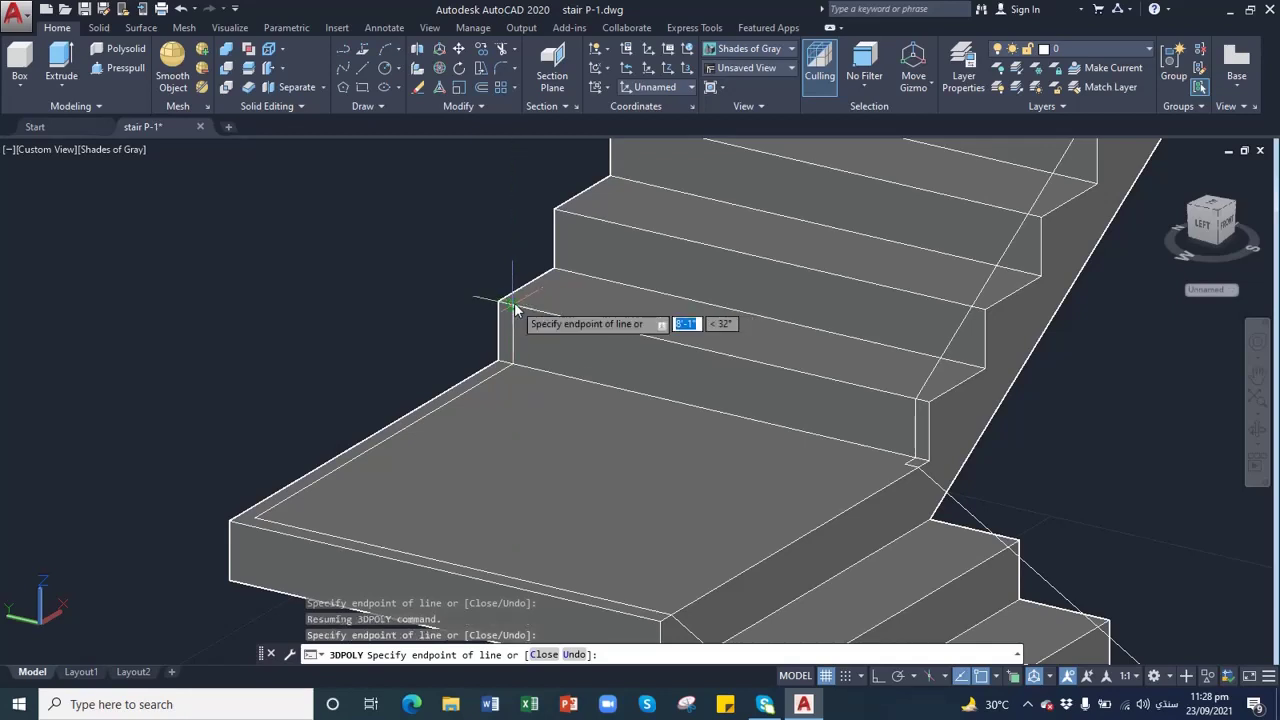
- Extend the second 3D polyline up the upper flight's outer side to the top tread and across to its back edge, and end it
click(1257, 378)
drag(929, 214, 671, 459)
key(Escape)
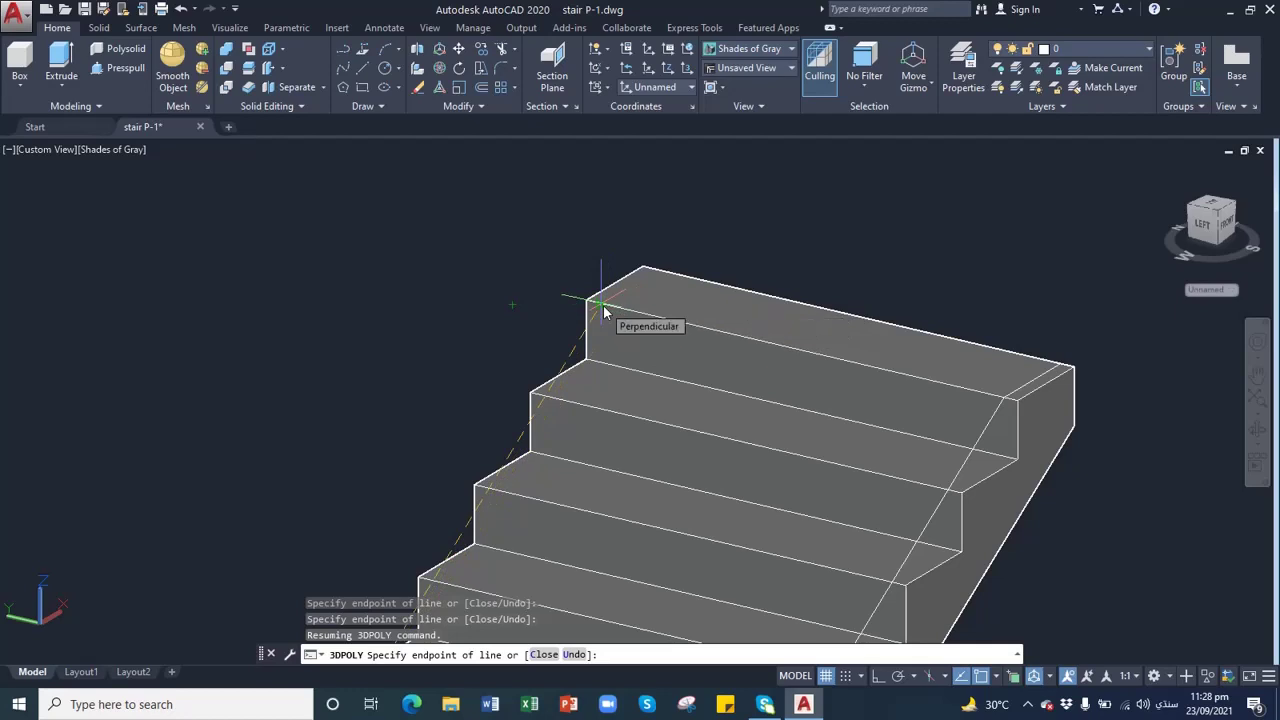
click(601, 306)
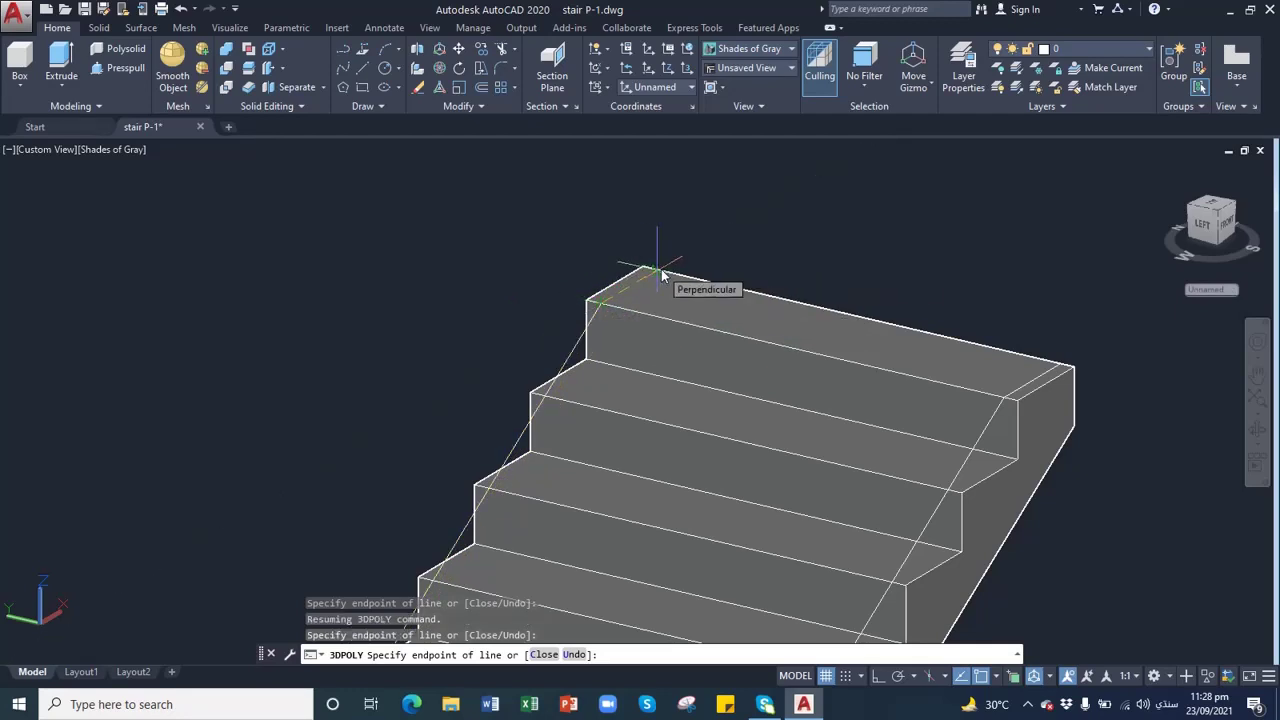
key(Escape)
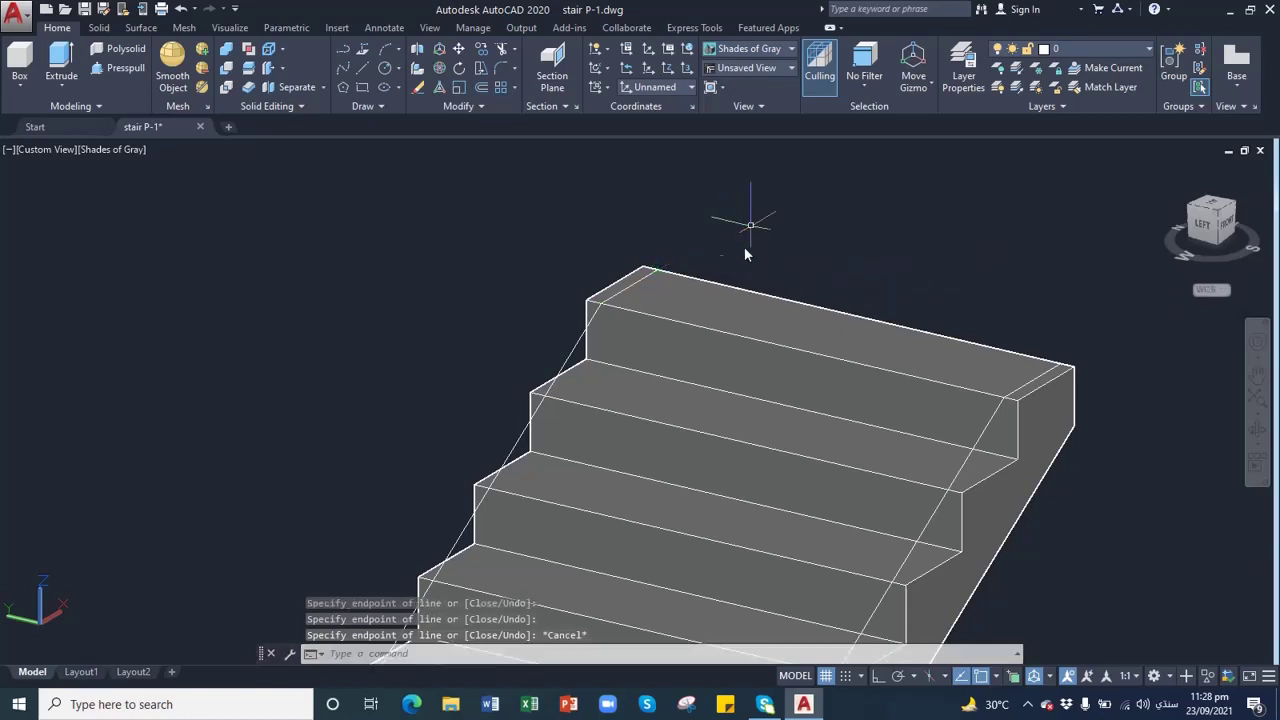
- Examine the path lines running along both sides of the stair flights and landing
click(1257, 375)
scroll(660, 285, down, 5)
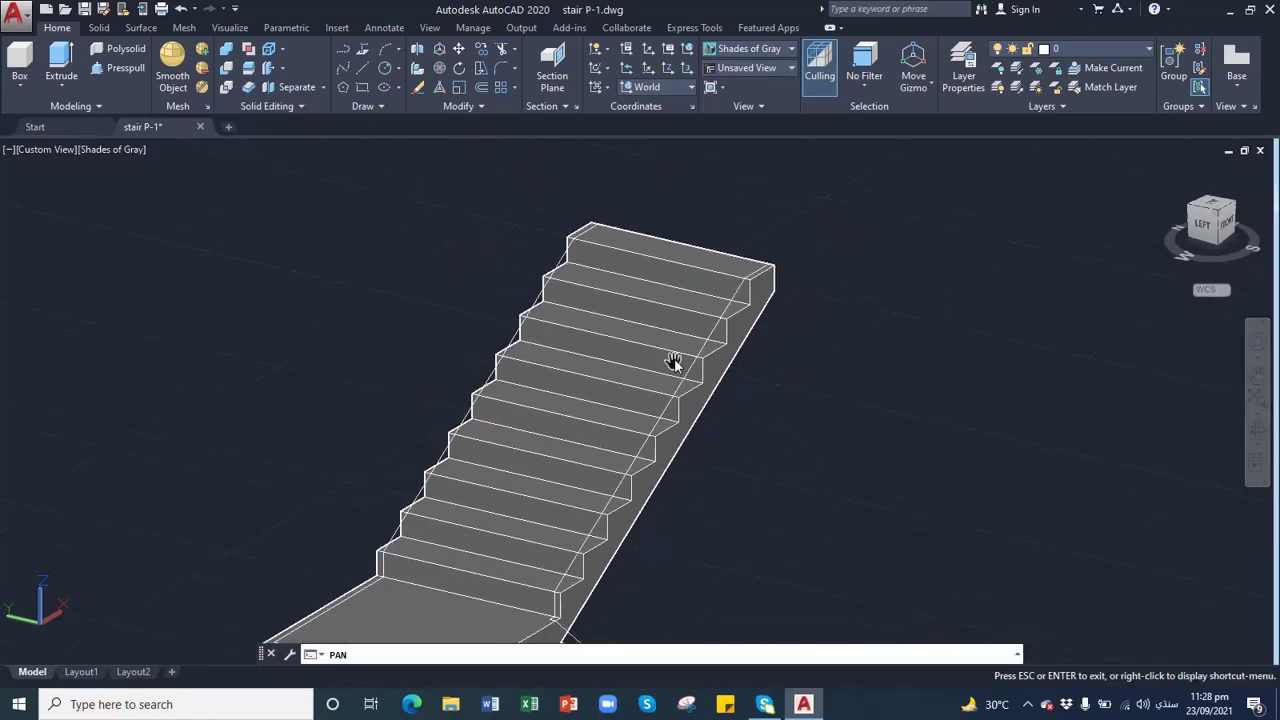
drag(662, 404, 662, 285)
drag(605, 418, 620, 355)
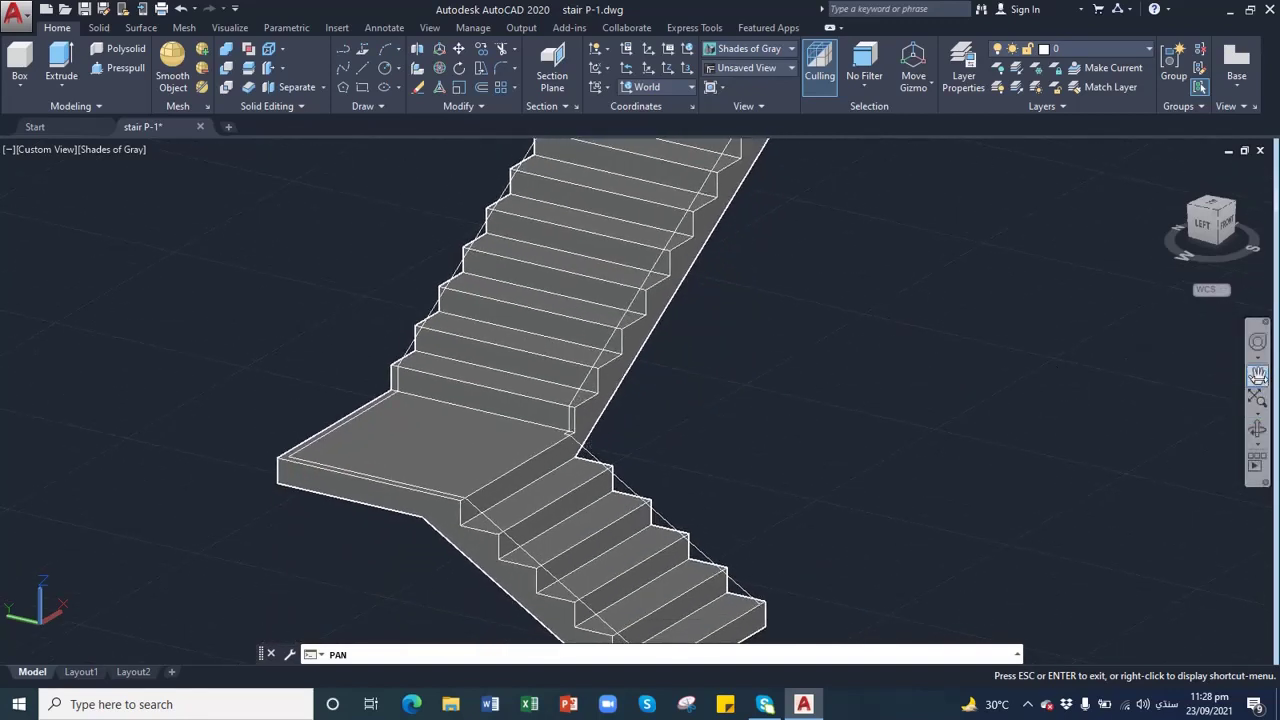
drag(617, 400, 817, 381)
click(1257, 428)
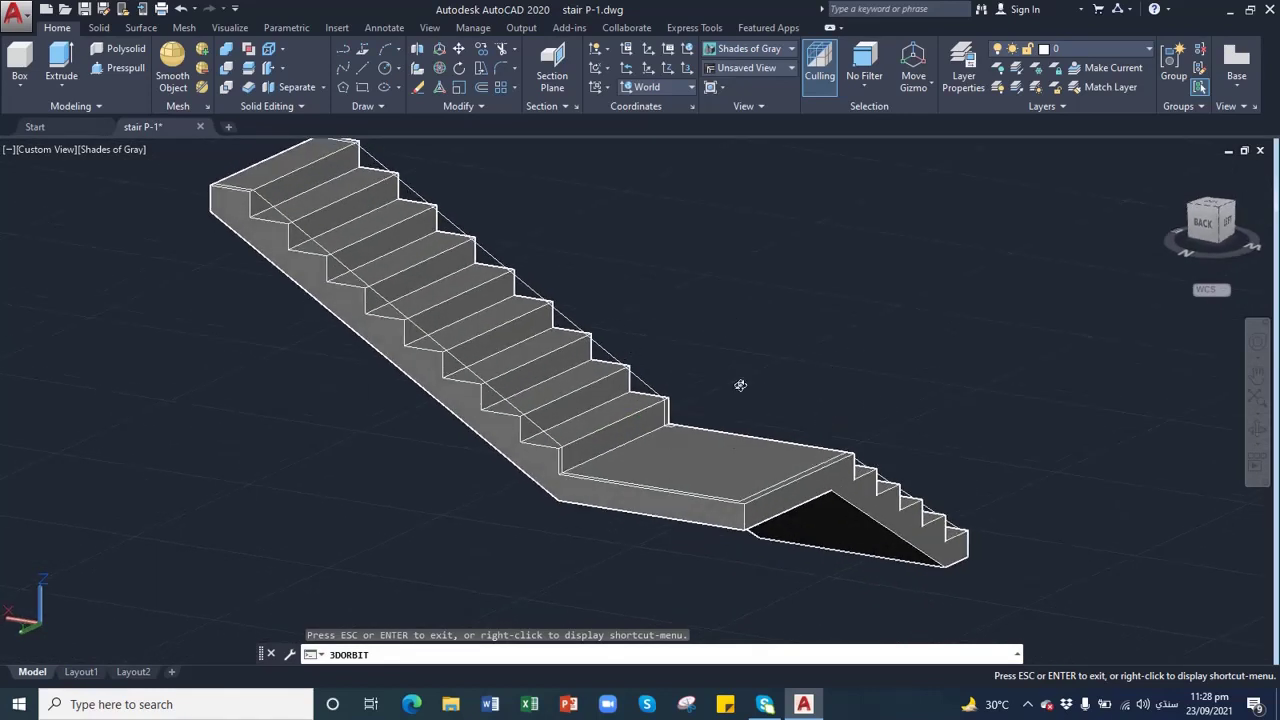
click(1260, 384)
drag(756, 342, 756, 390)
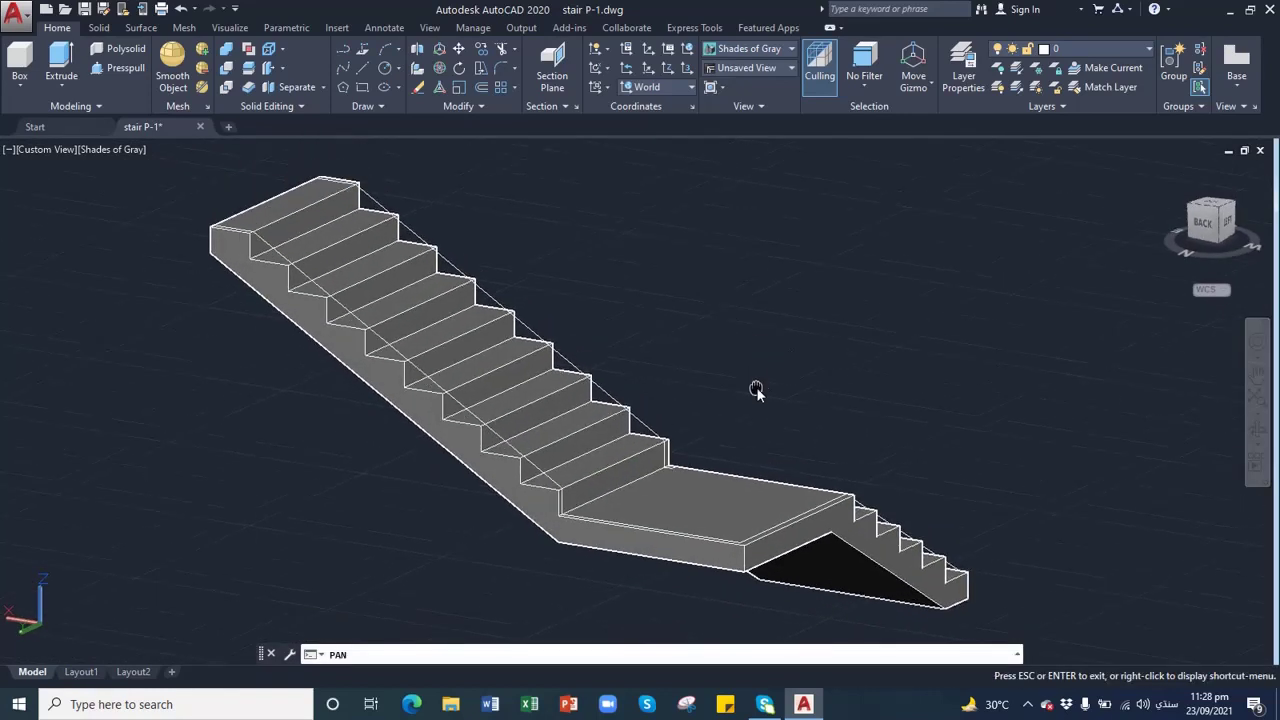
key(Escape)
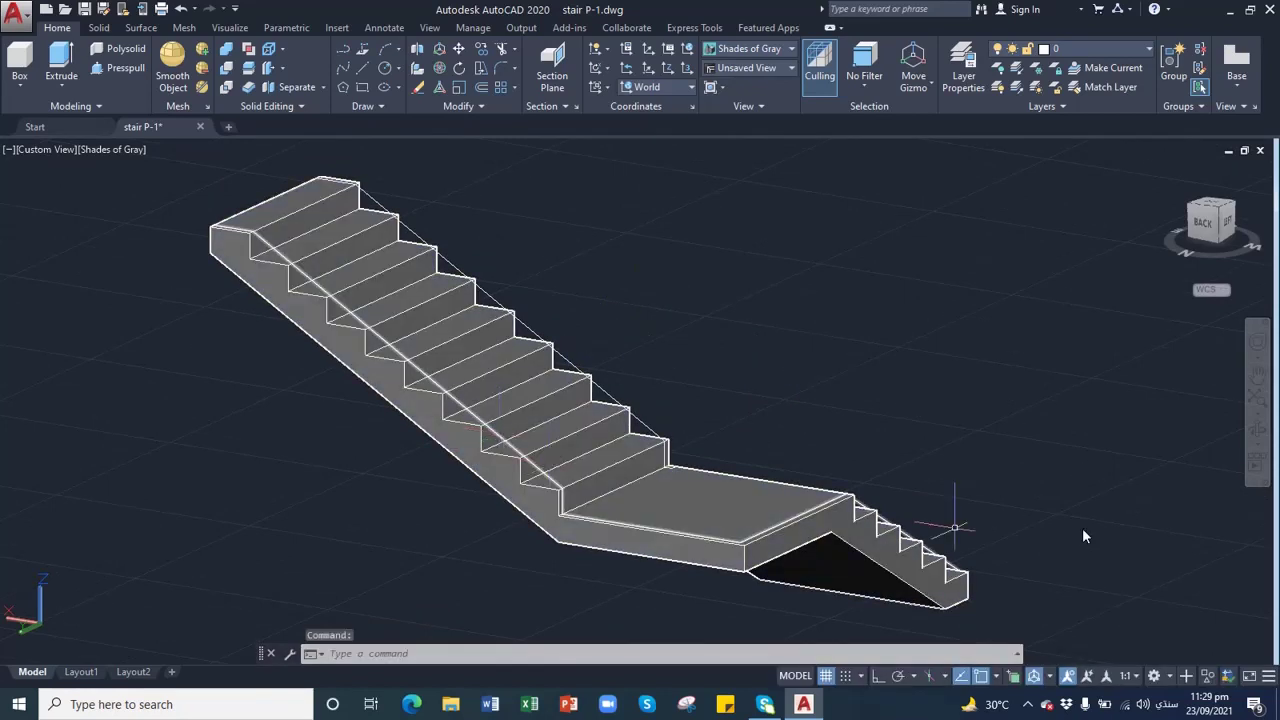
- Turn on Ortho mode and copy both stair-edge polylines 3' straight up along the Z axis
click(877, 677)
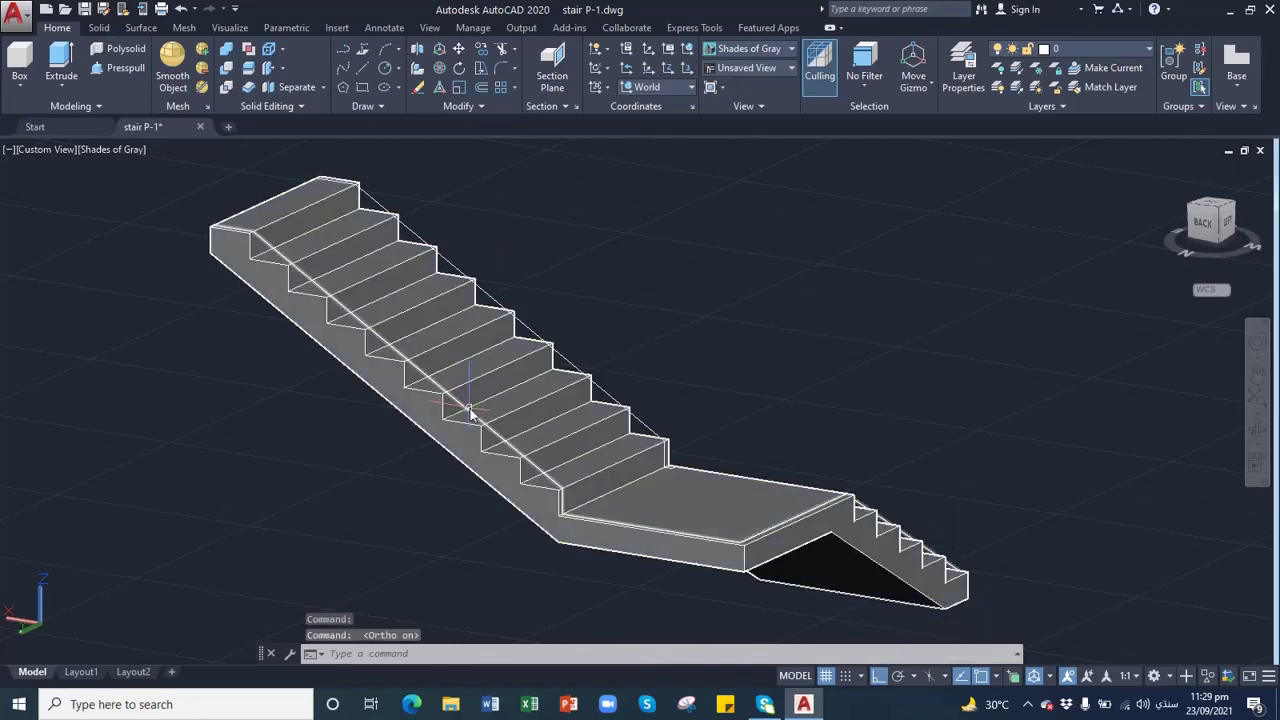
click(510, 403)
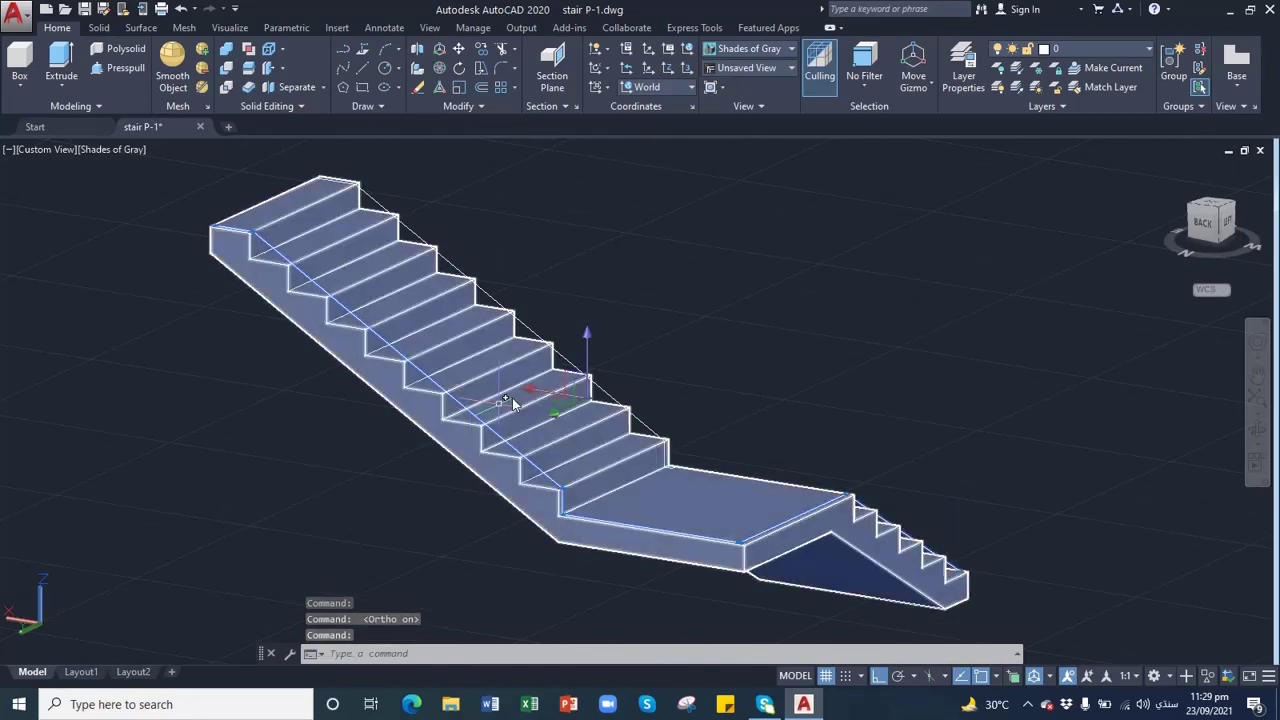
click(563, 358)
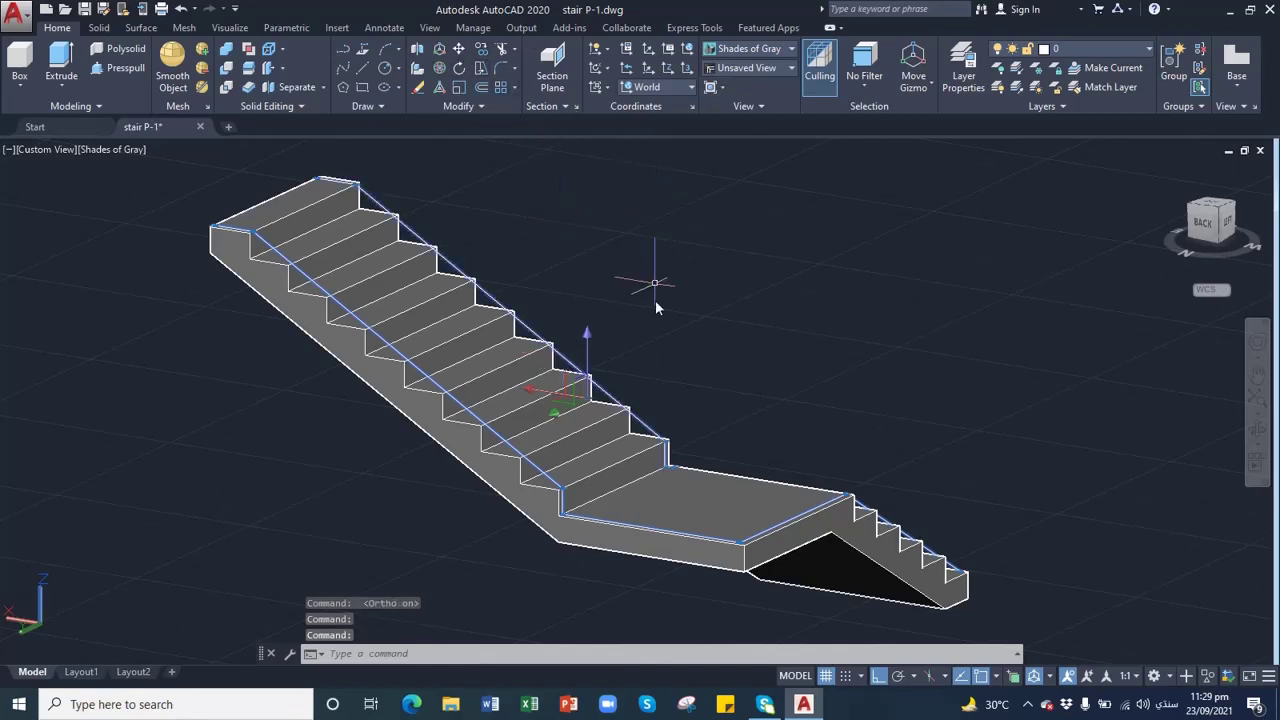
click(483, 51)
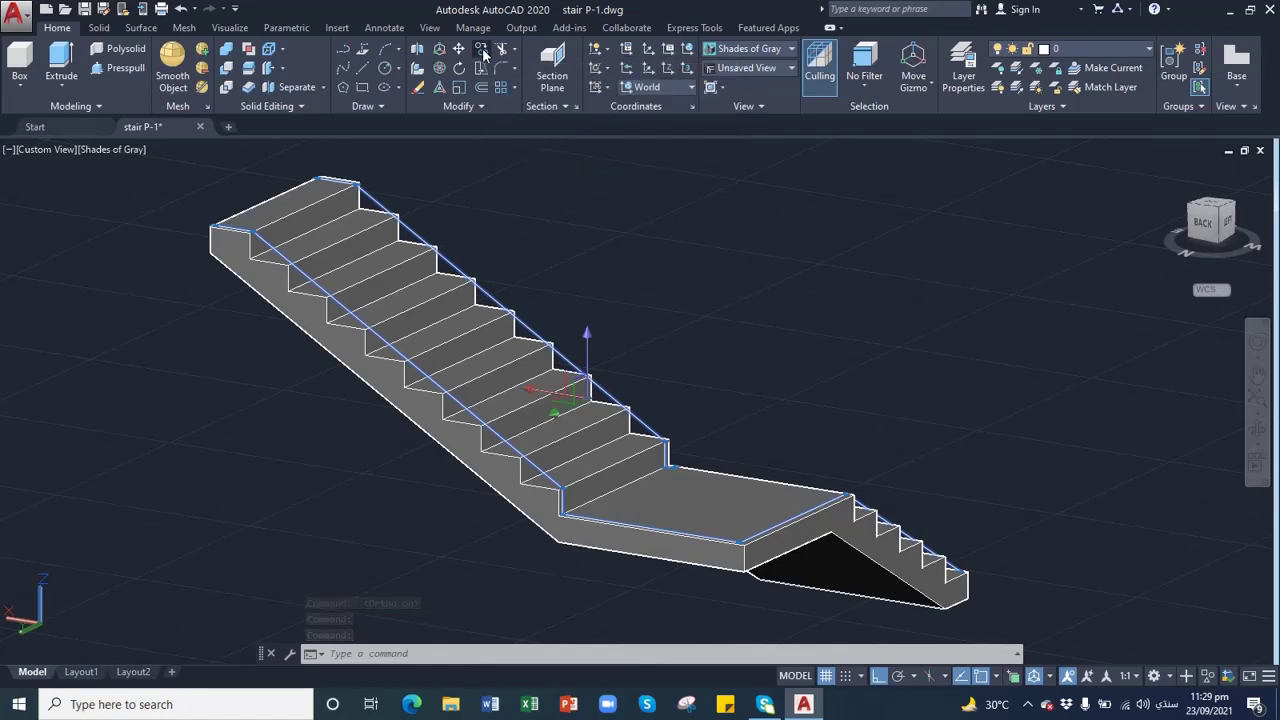
click(671, 310)
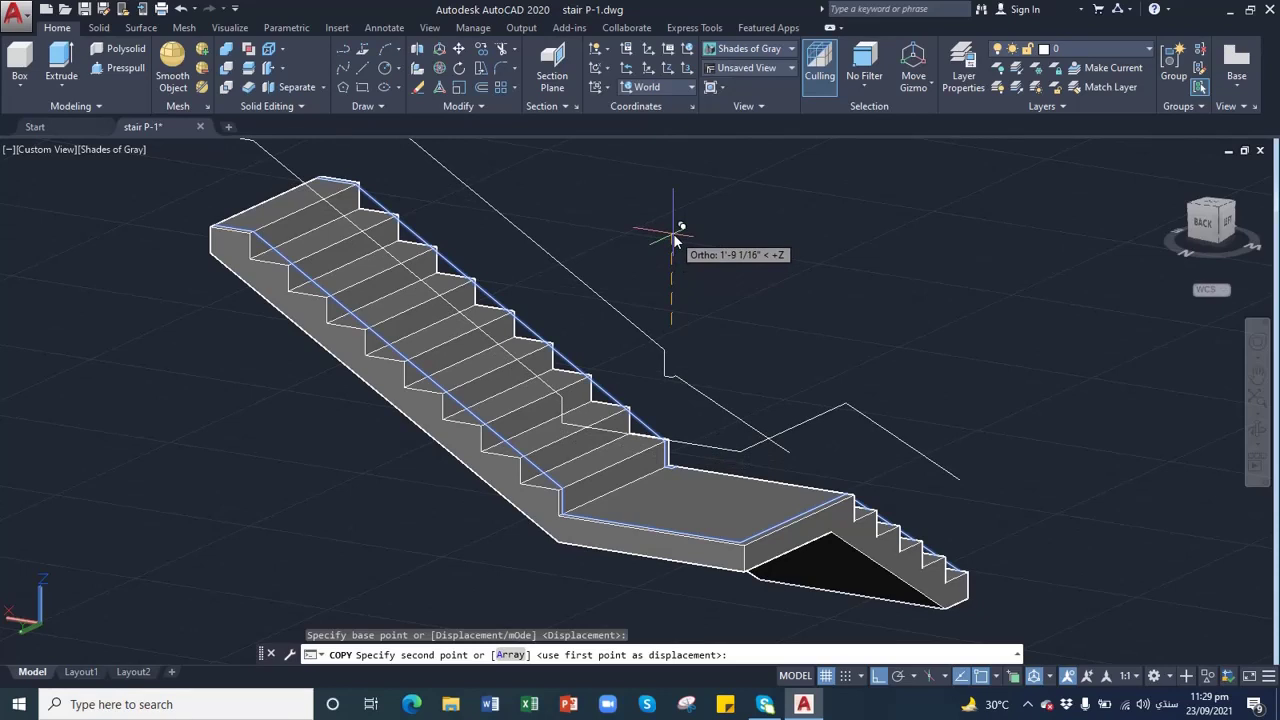
text(3)
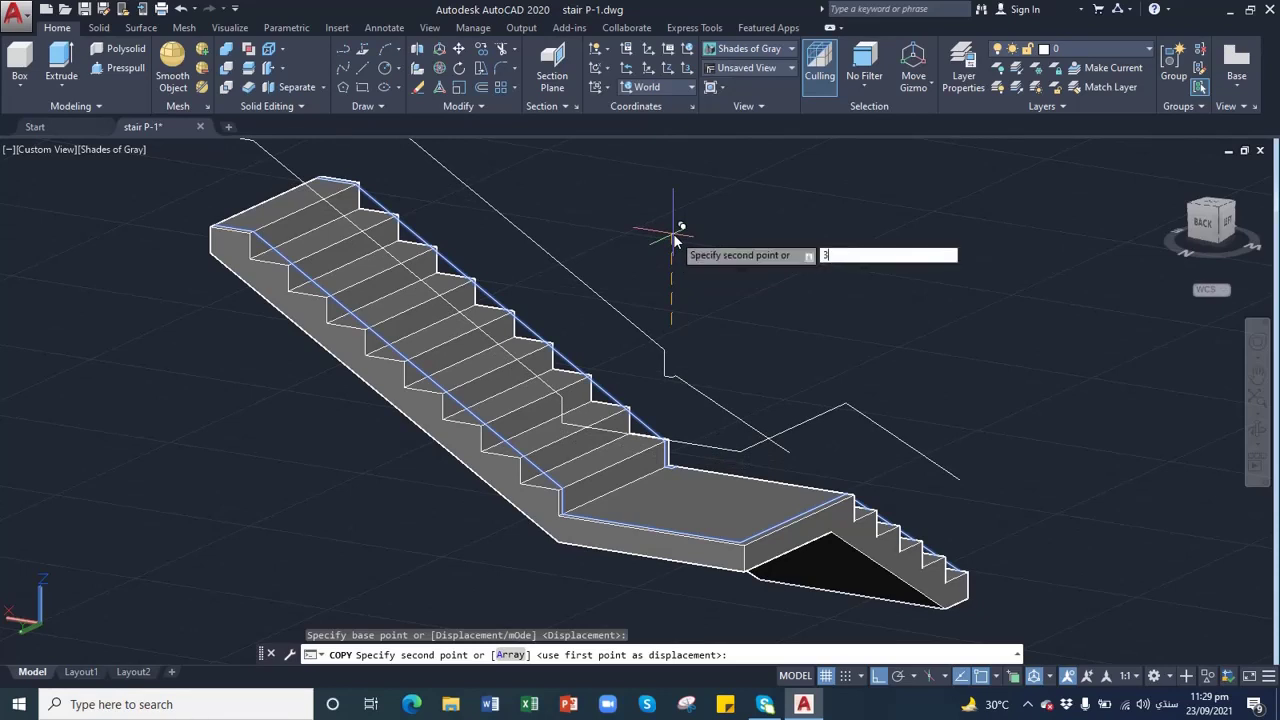
text(ڱ)
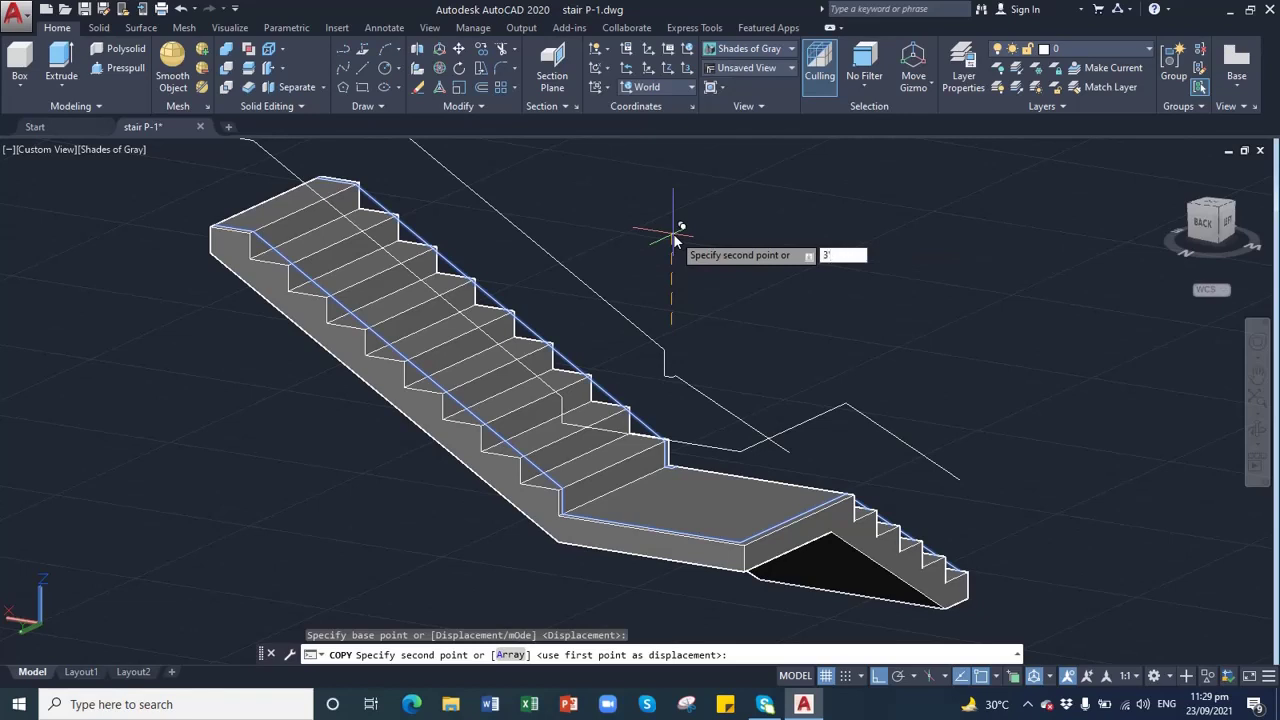
key(Return)
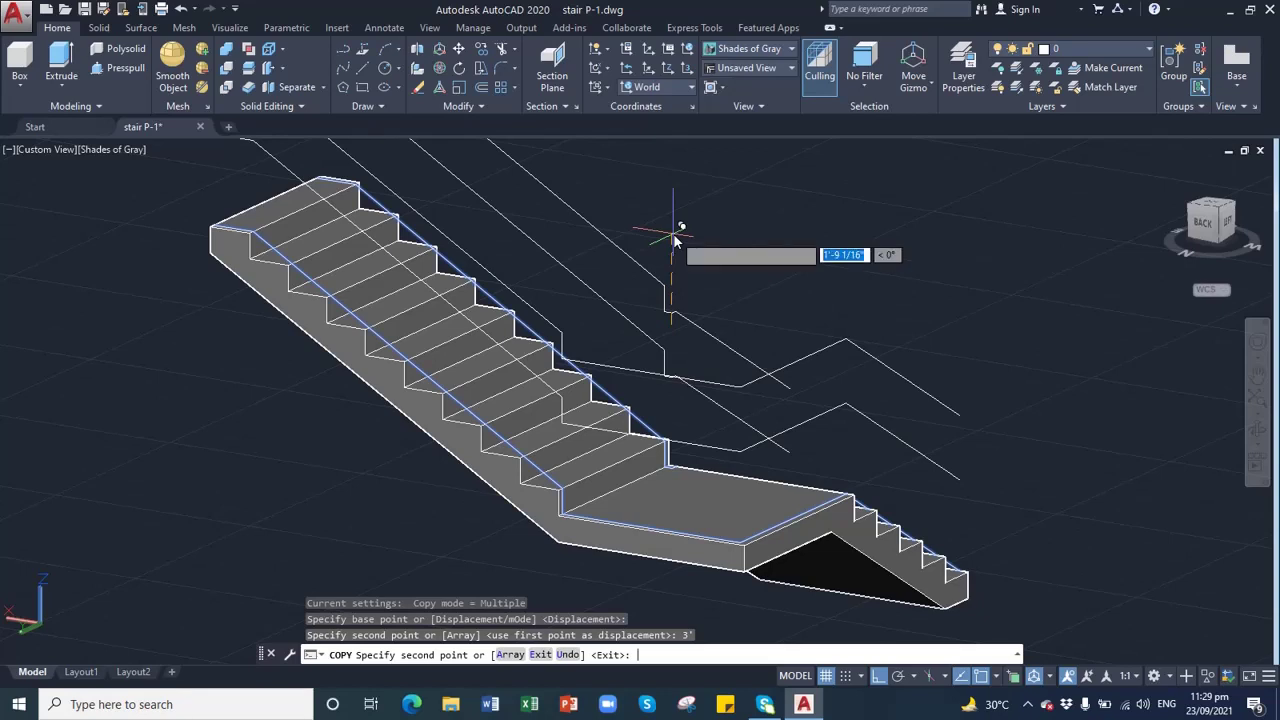
key(Return)
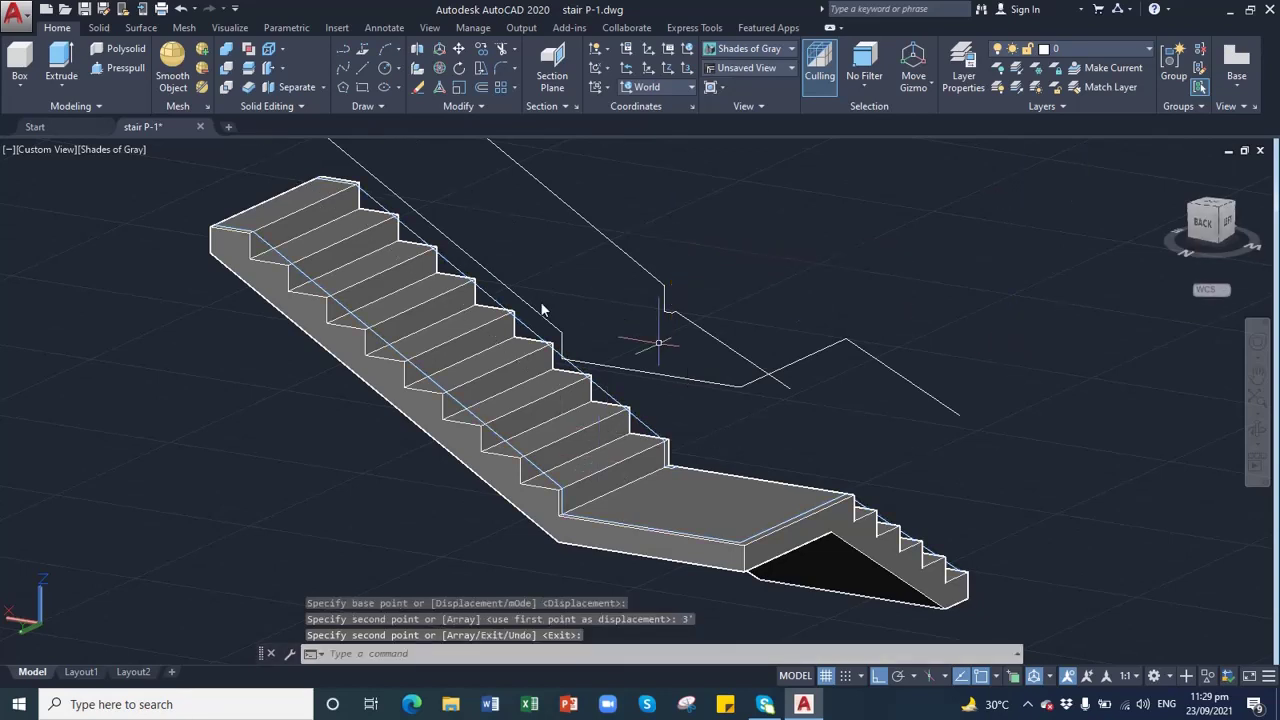
- Draw a vertical line from the lower end of the raised outer polyline down to the bottom step
click(1258, 378)
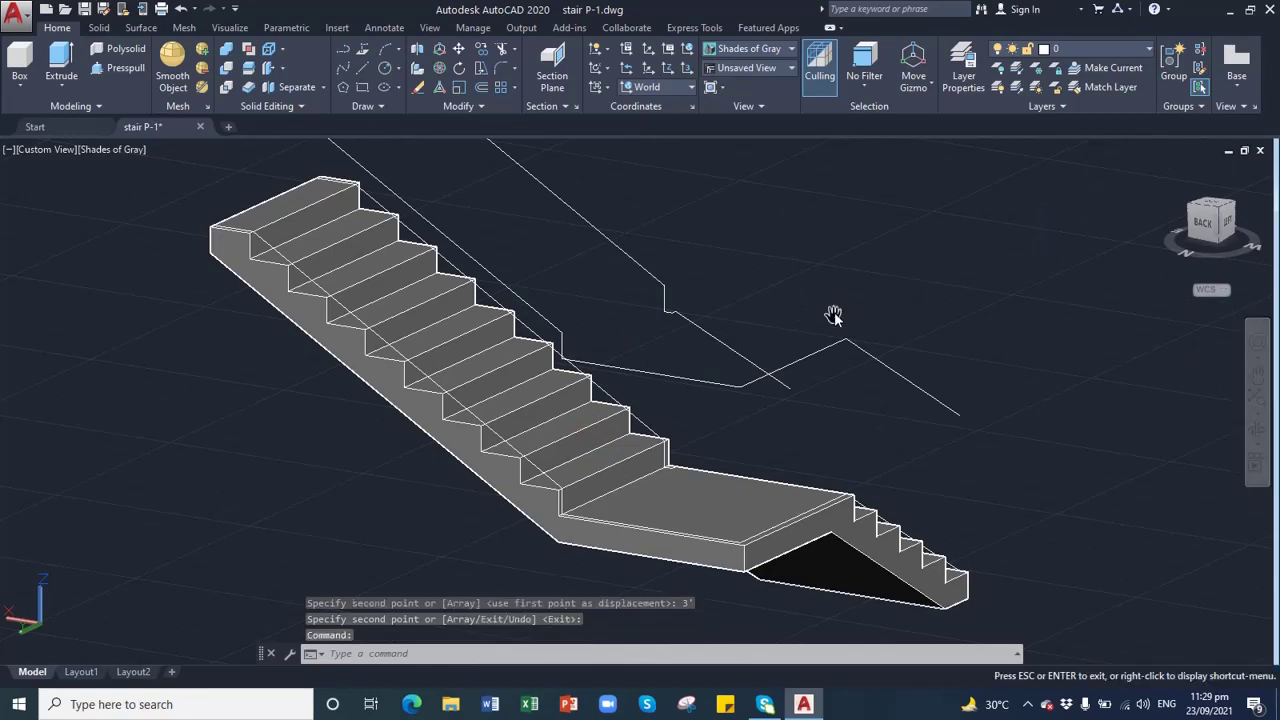
drag(831, 317, 704, 372)
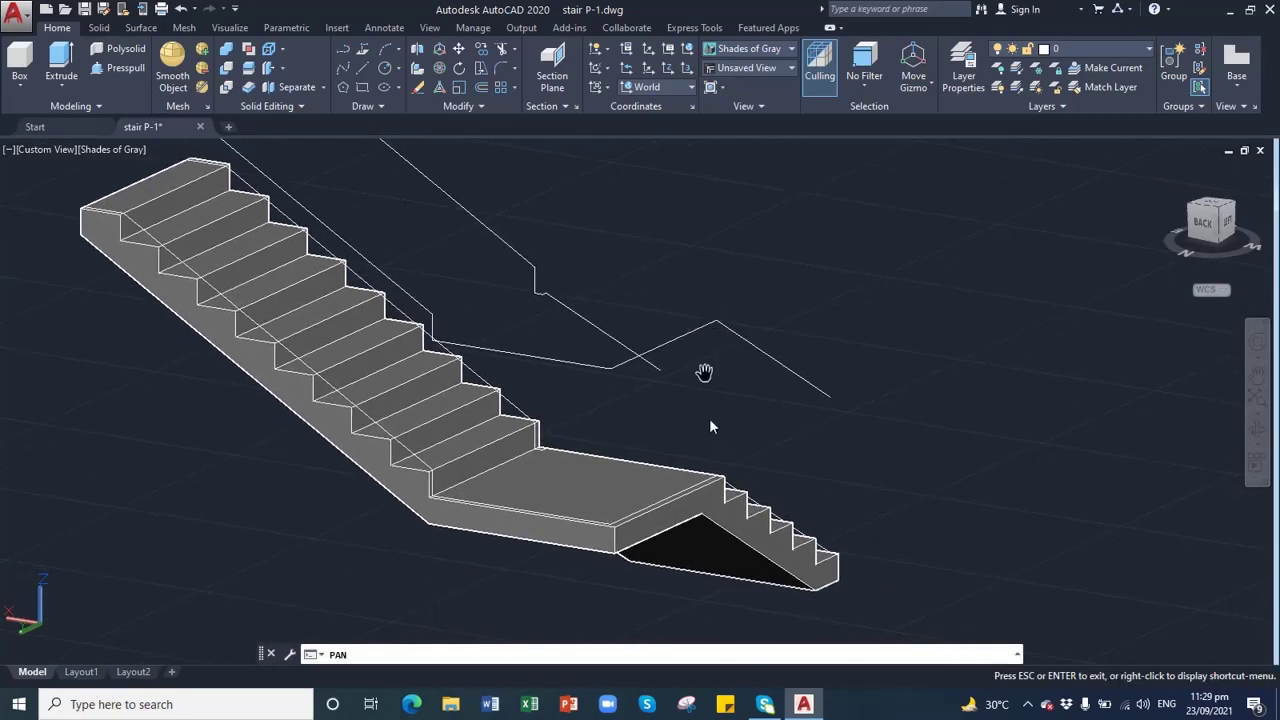
click(1258, 428)
drag(806, 429, 700, 434)
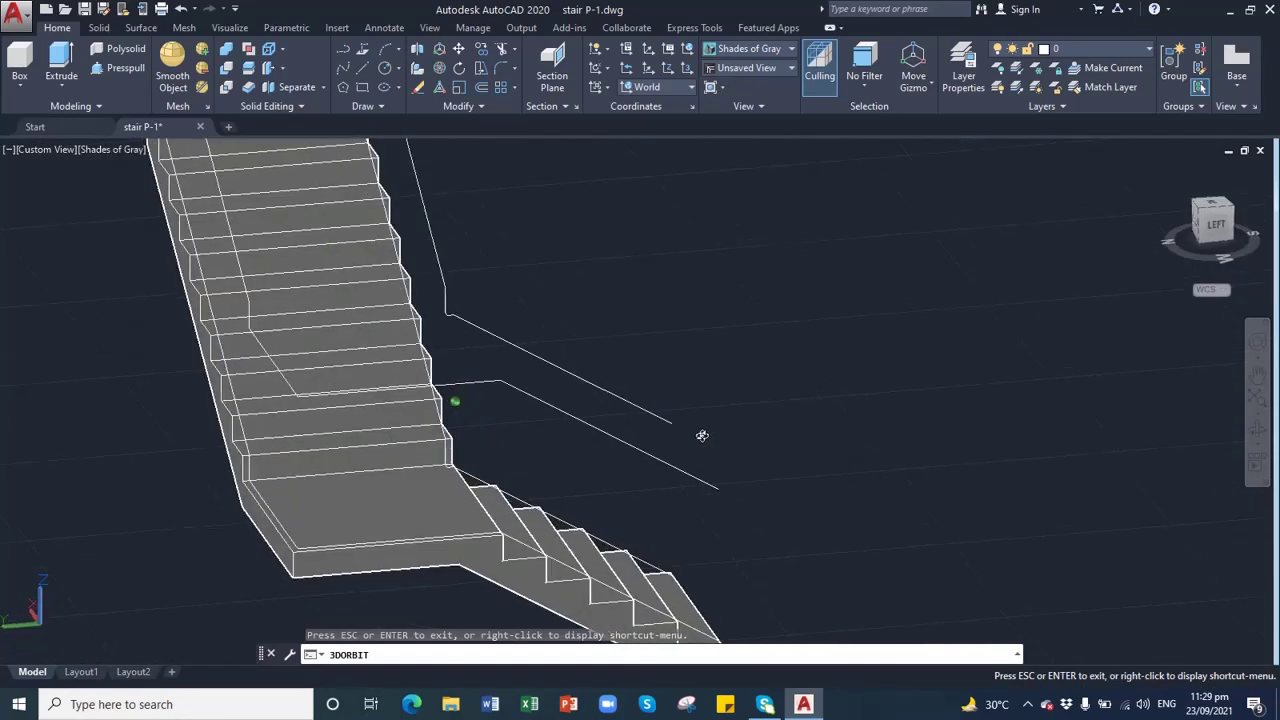
click(1257, 374)
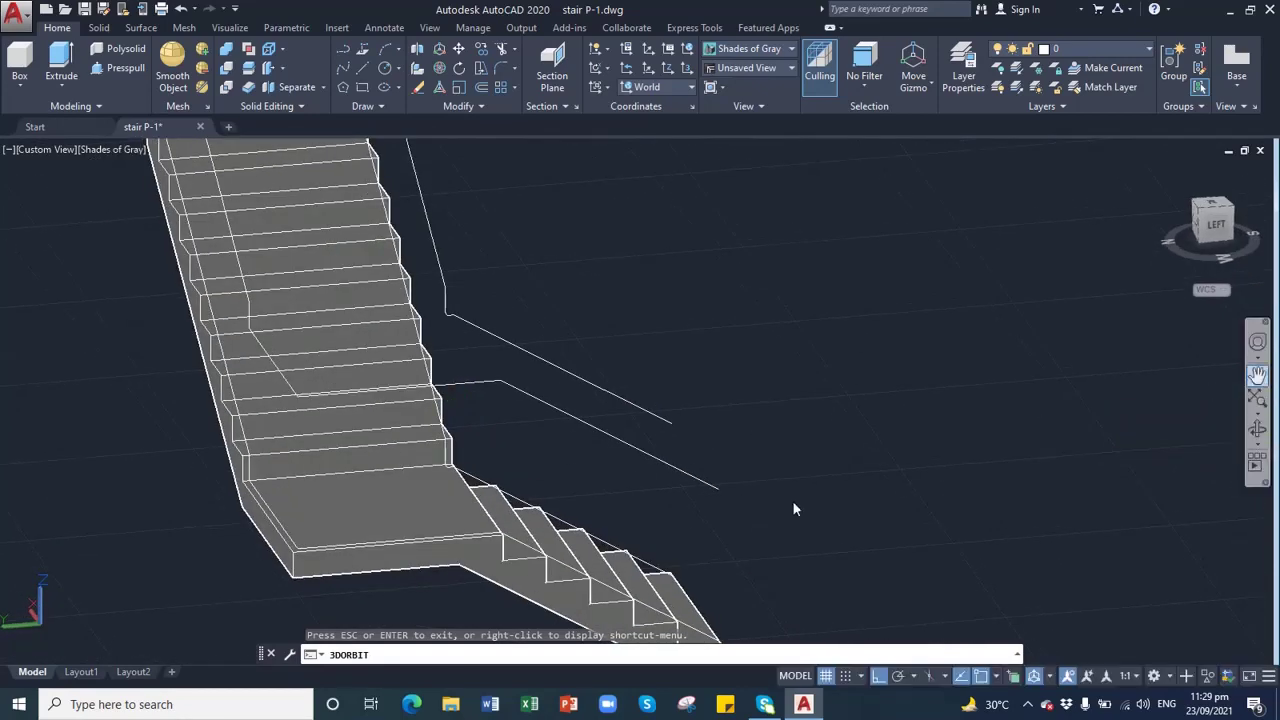
drag(746, 517, 748, 407)
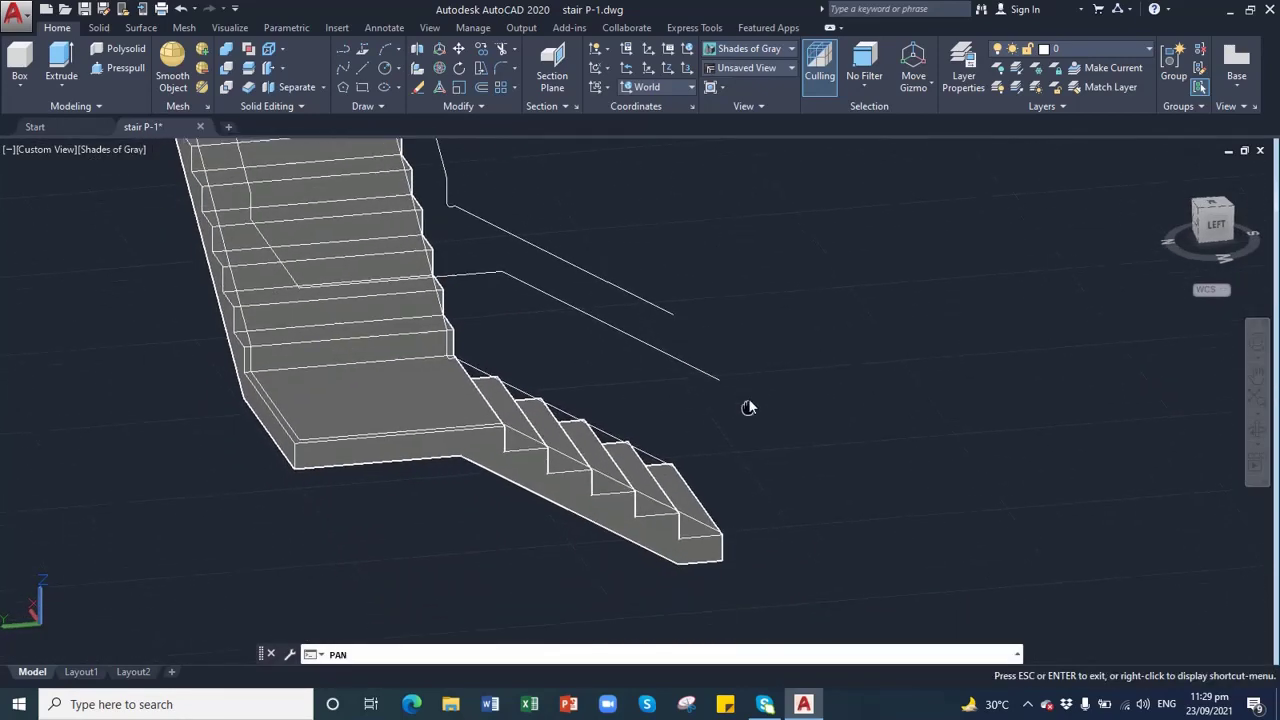
click(361, 66)
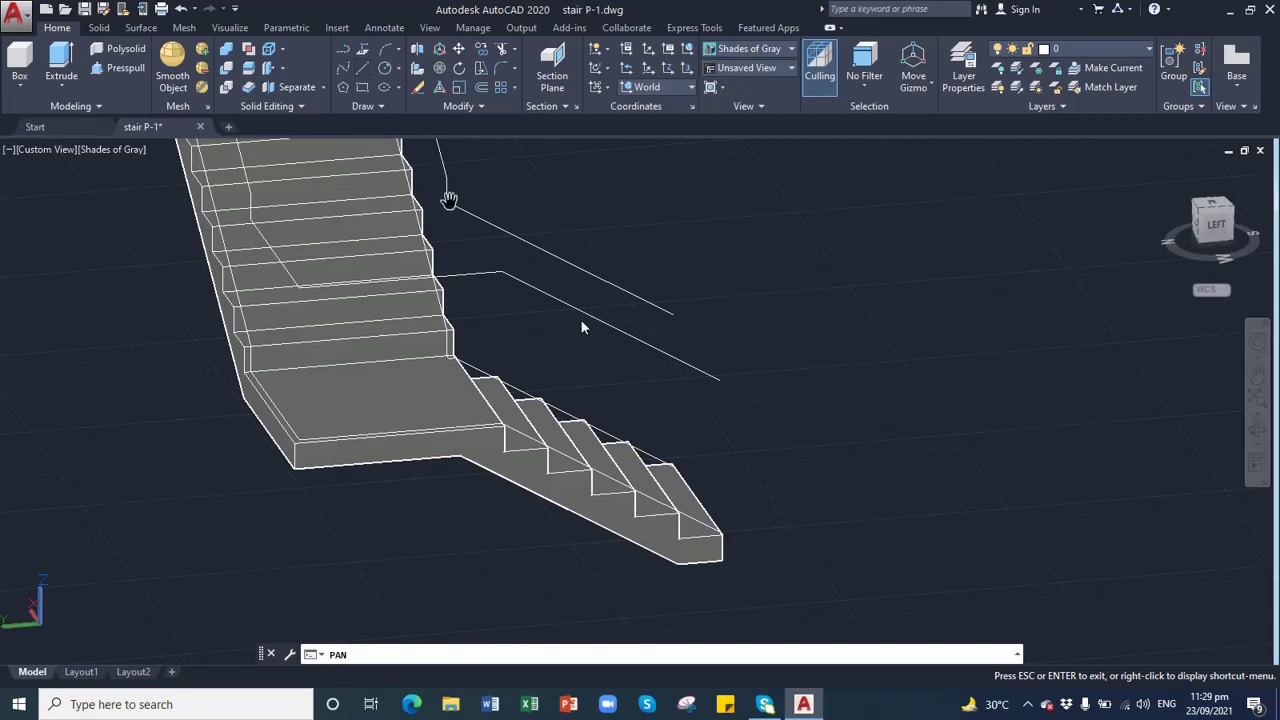
click(719, 380)
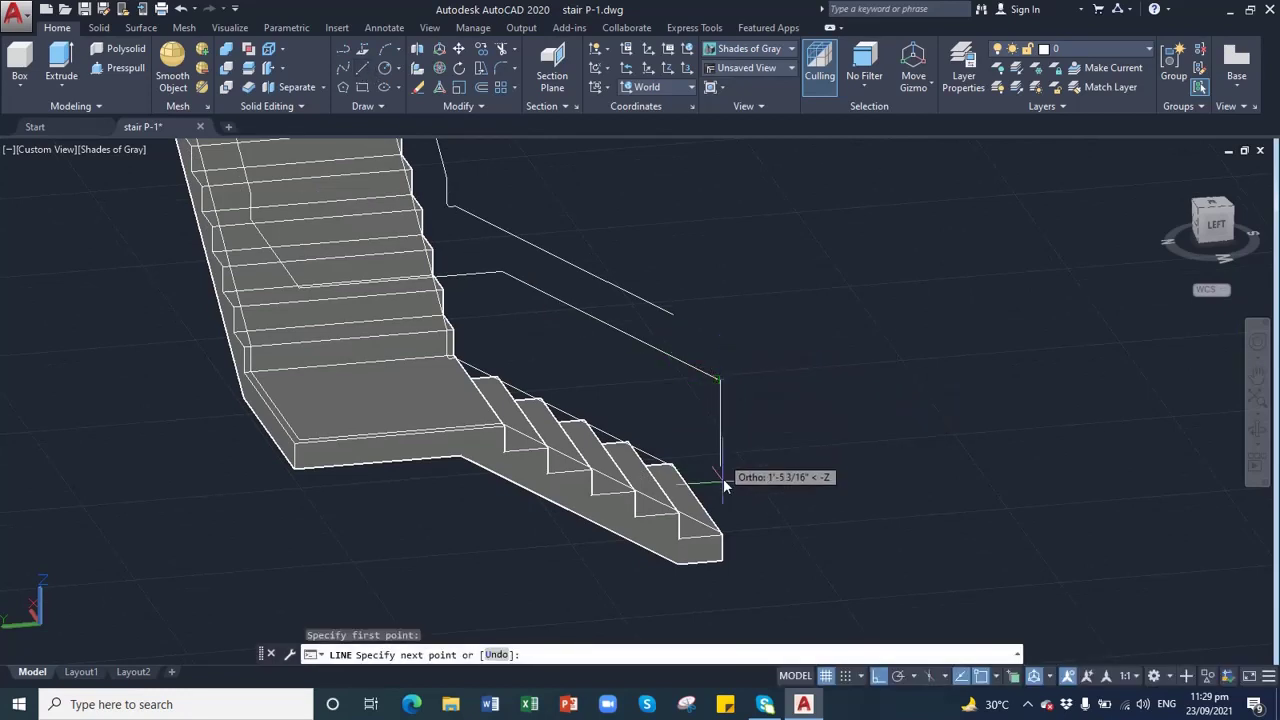
click(720, 533)
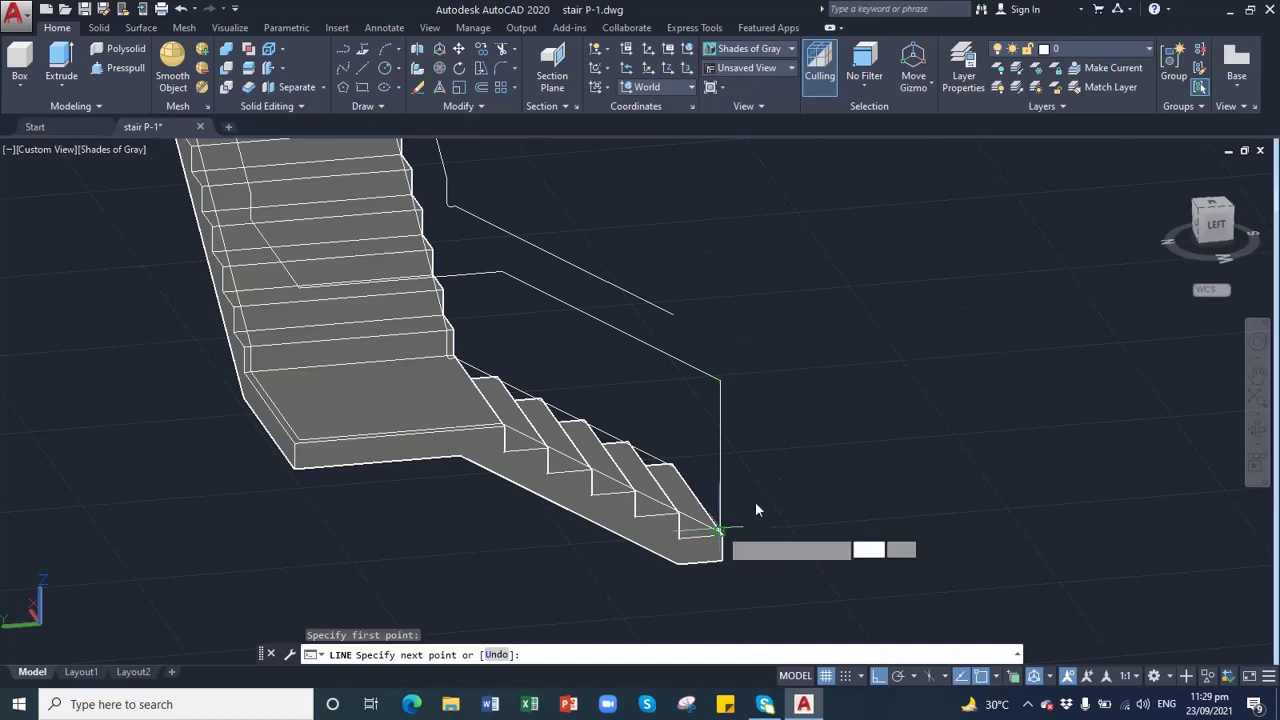
key(Escape)
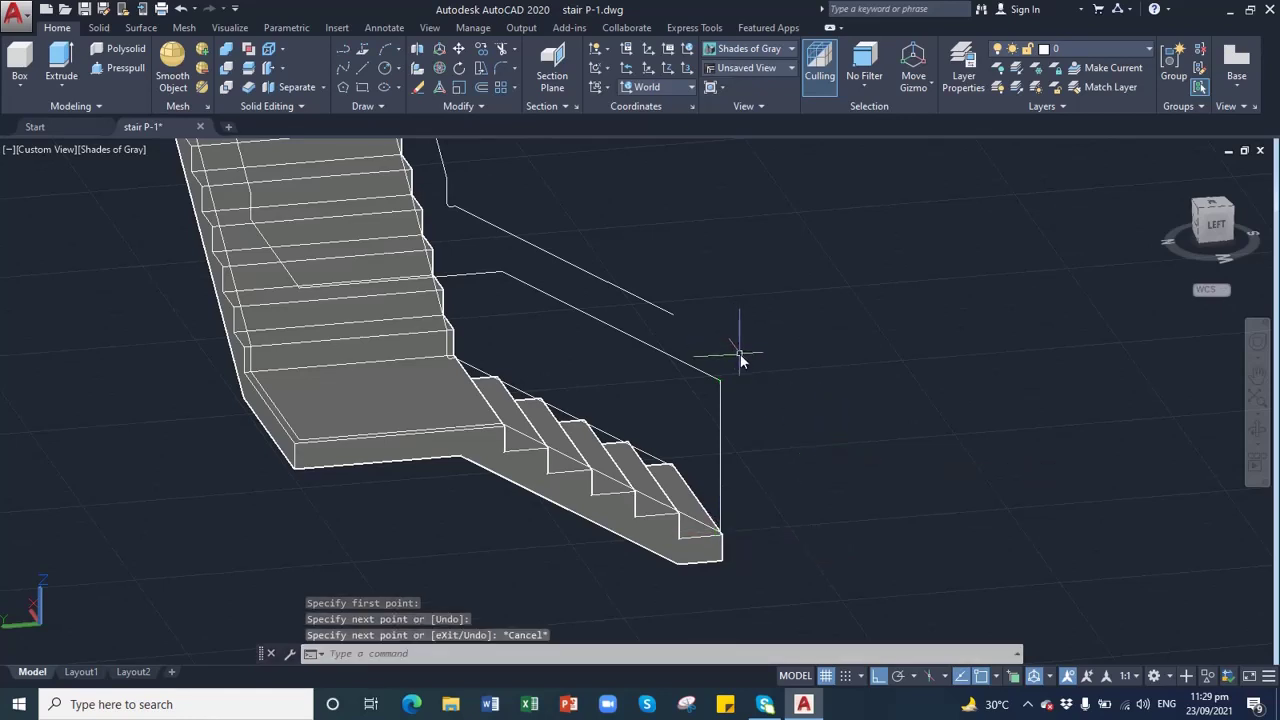
- Join the vertical line and the raised outer polyline into one 3D polyline
click(740, 354)
click(686, 428)
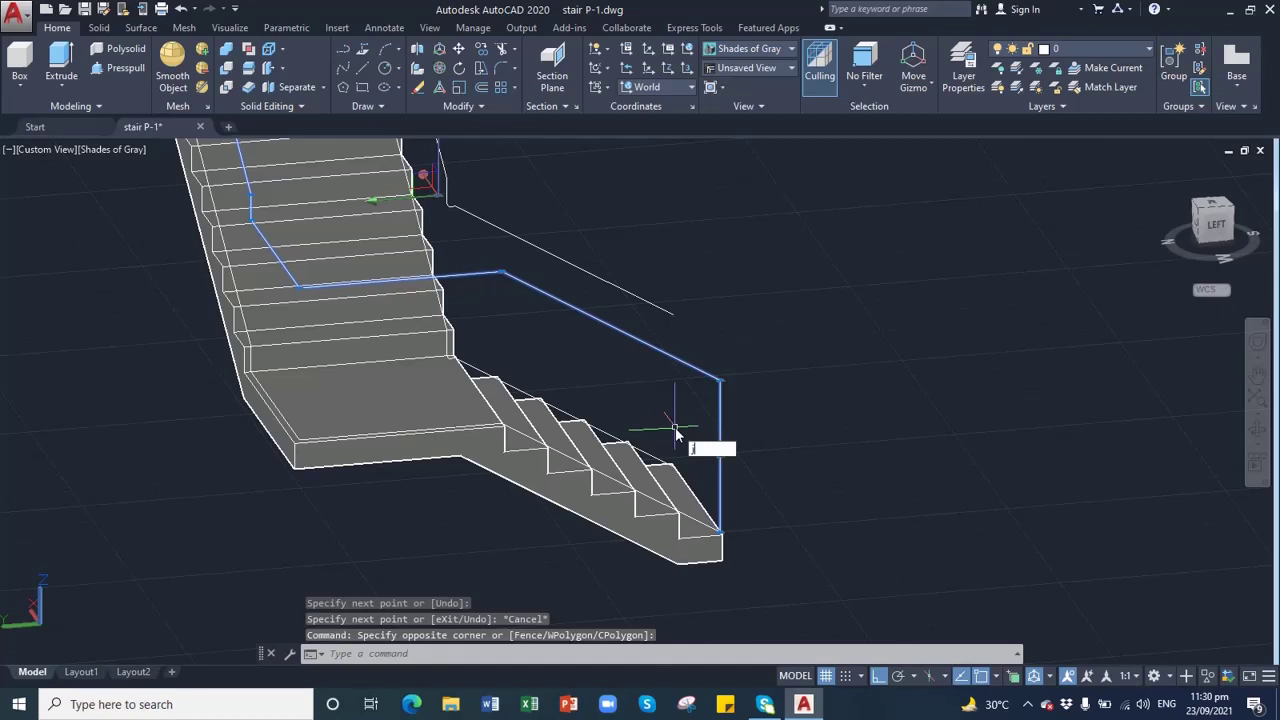
text(j)
key(Return)
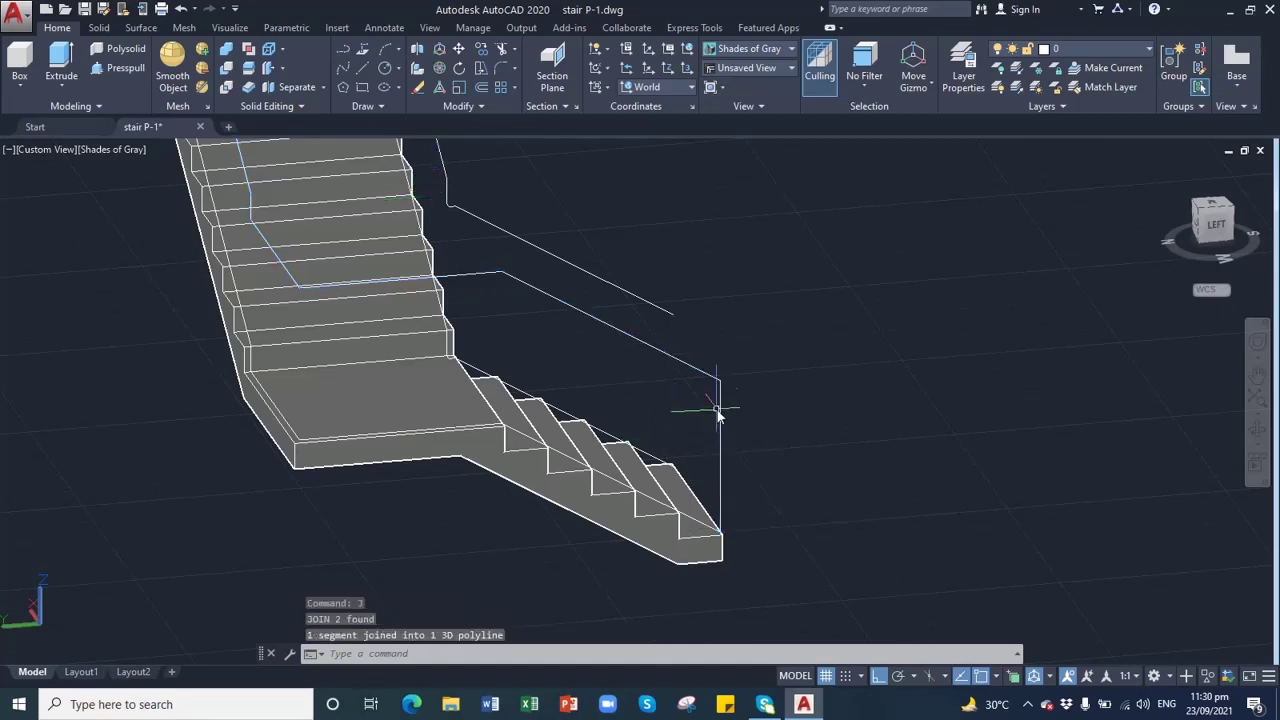
click(713, 381)
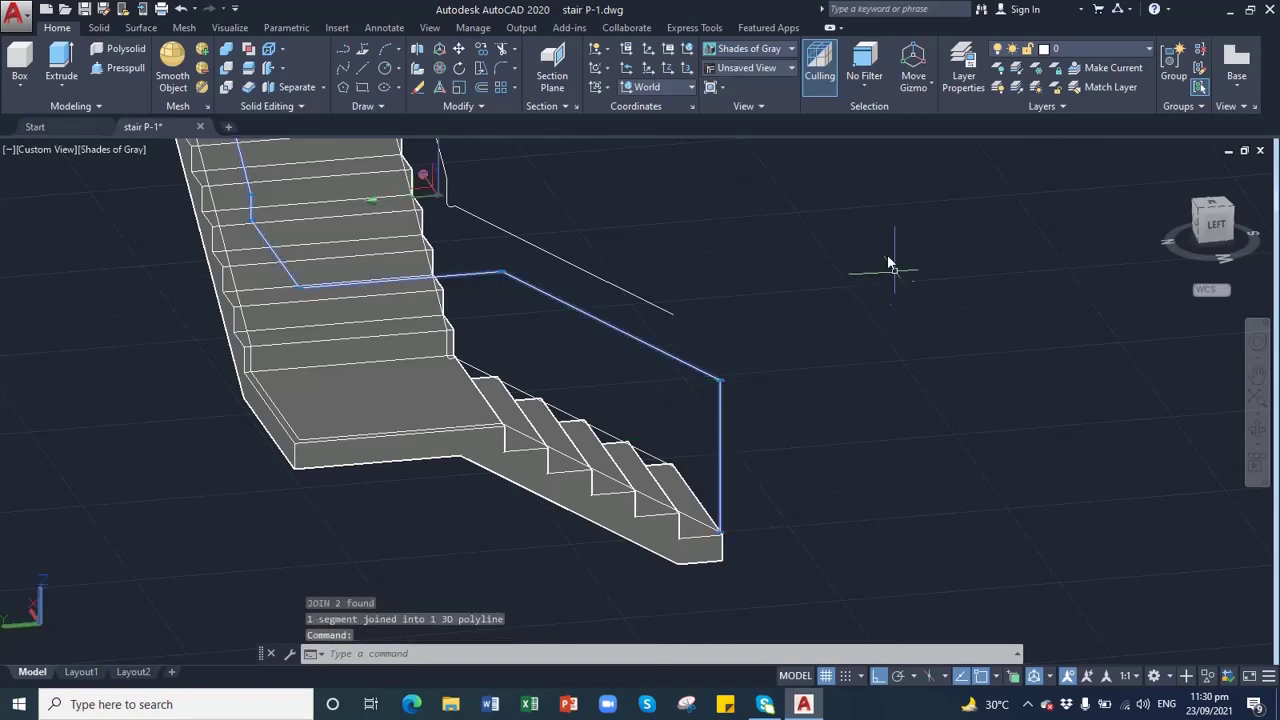
key(Escape)
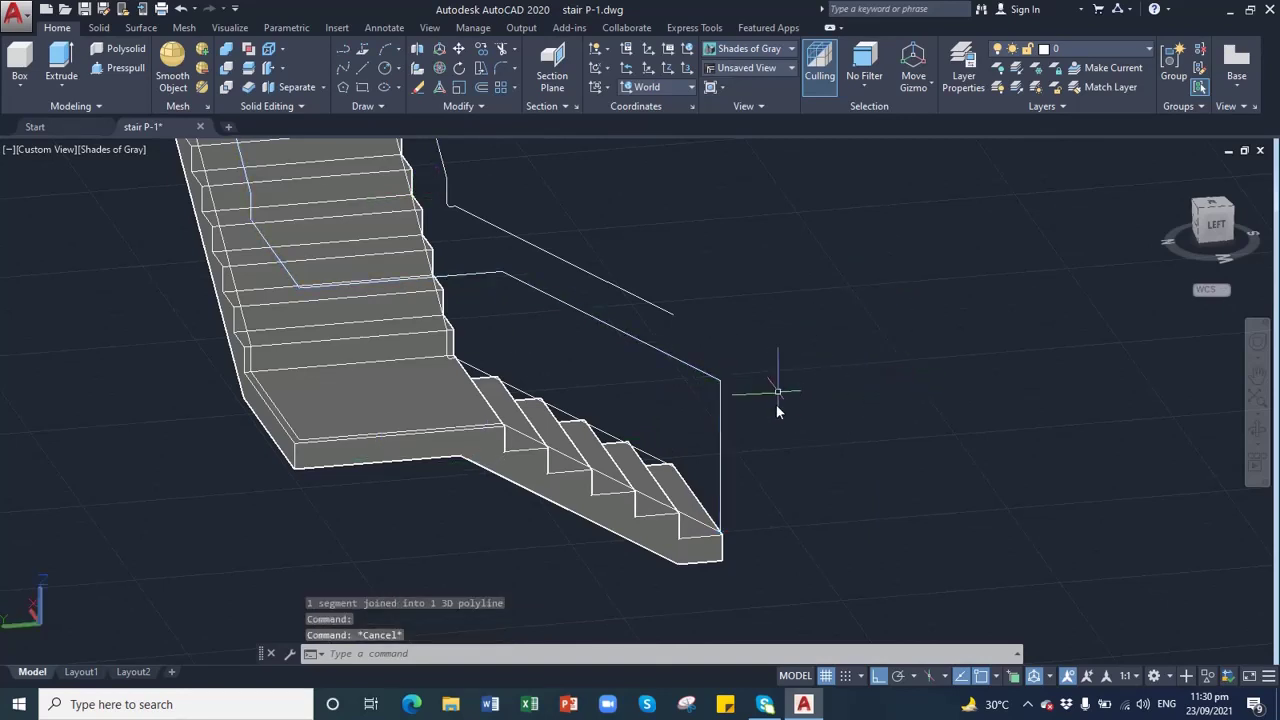
- Draw a vertical line from the lower end of the raised inner polyline down to the bottom step
click(1258, 375)
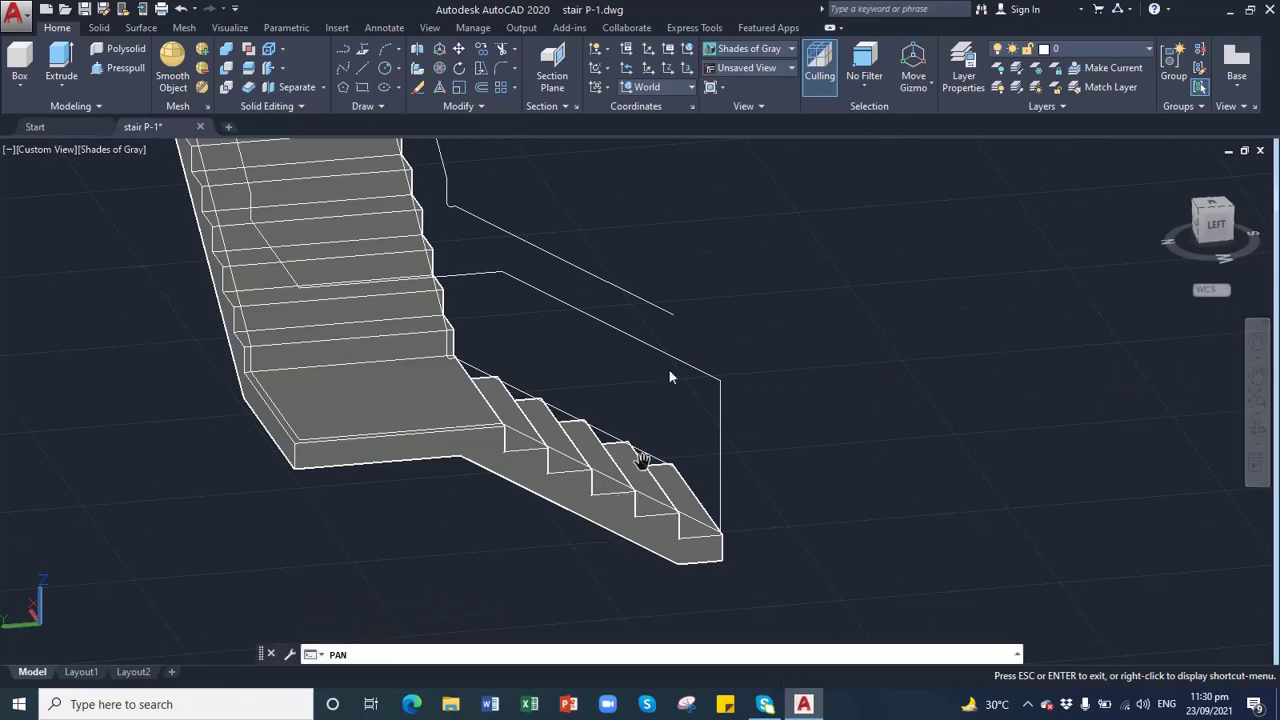
click(1258, 428)
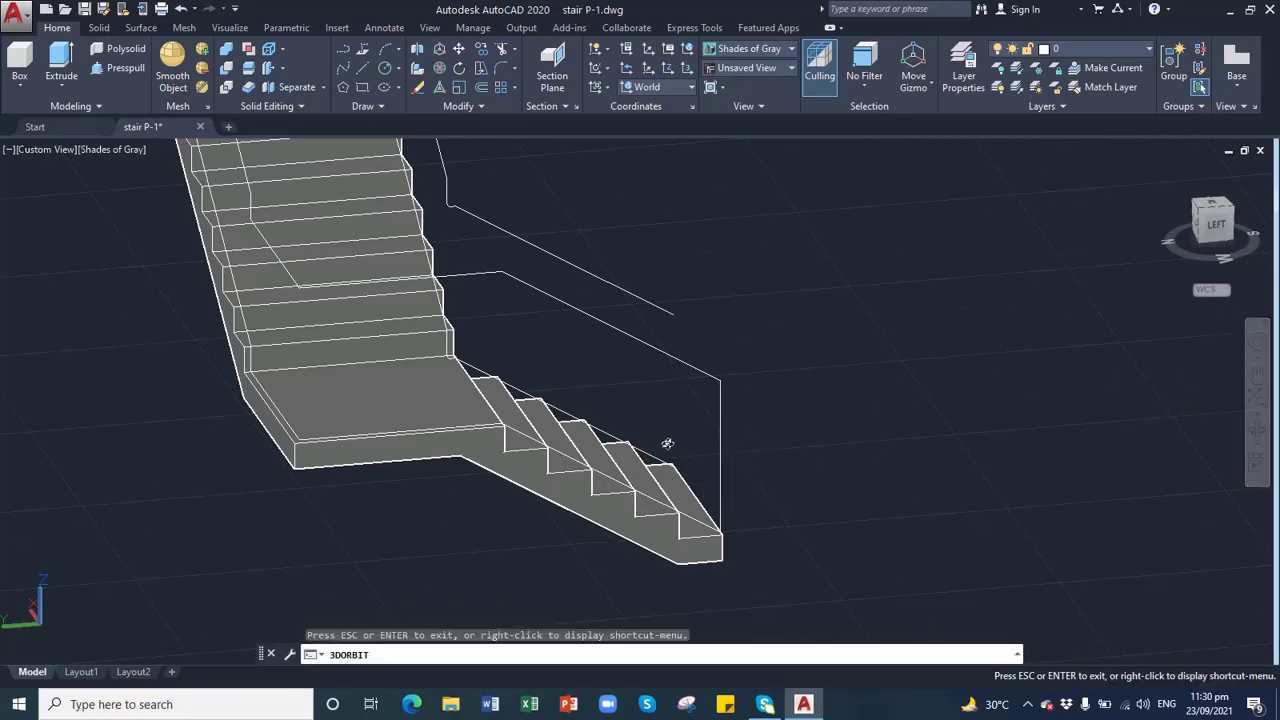
drag(666, 446, 551, 457)
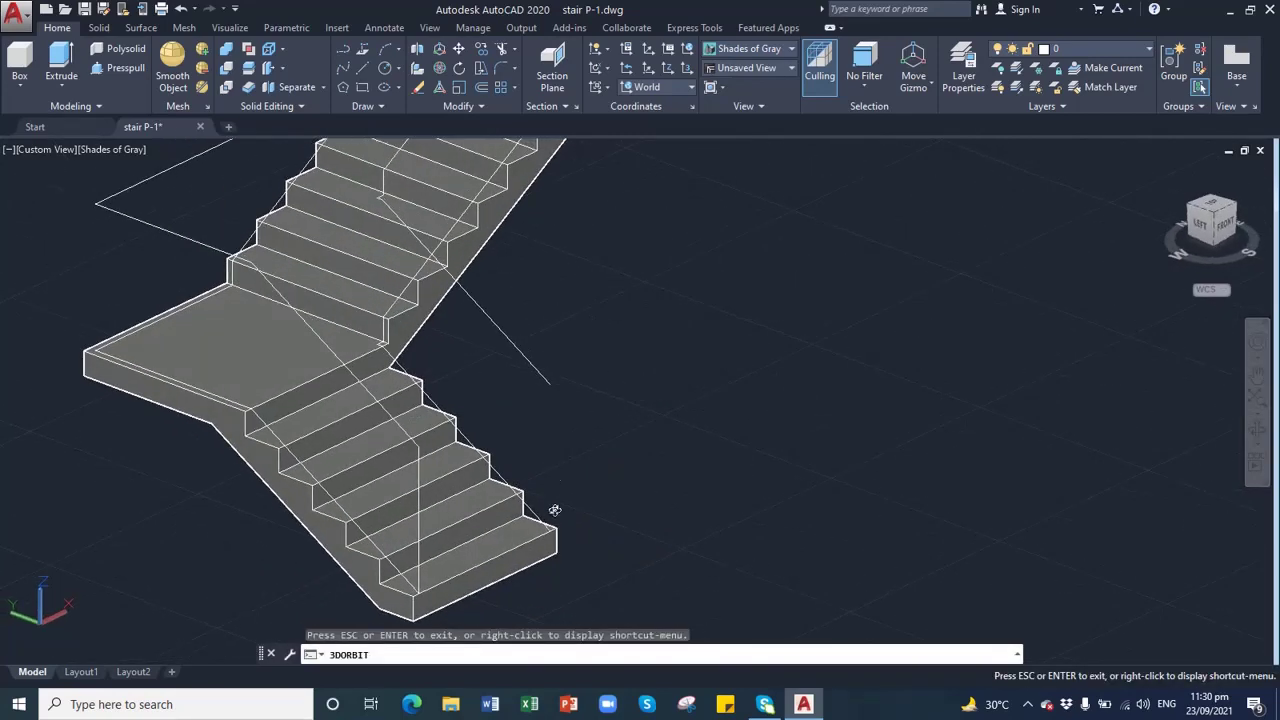
key(Escape)
text(l)
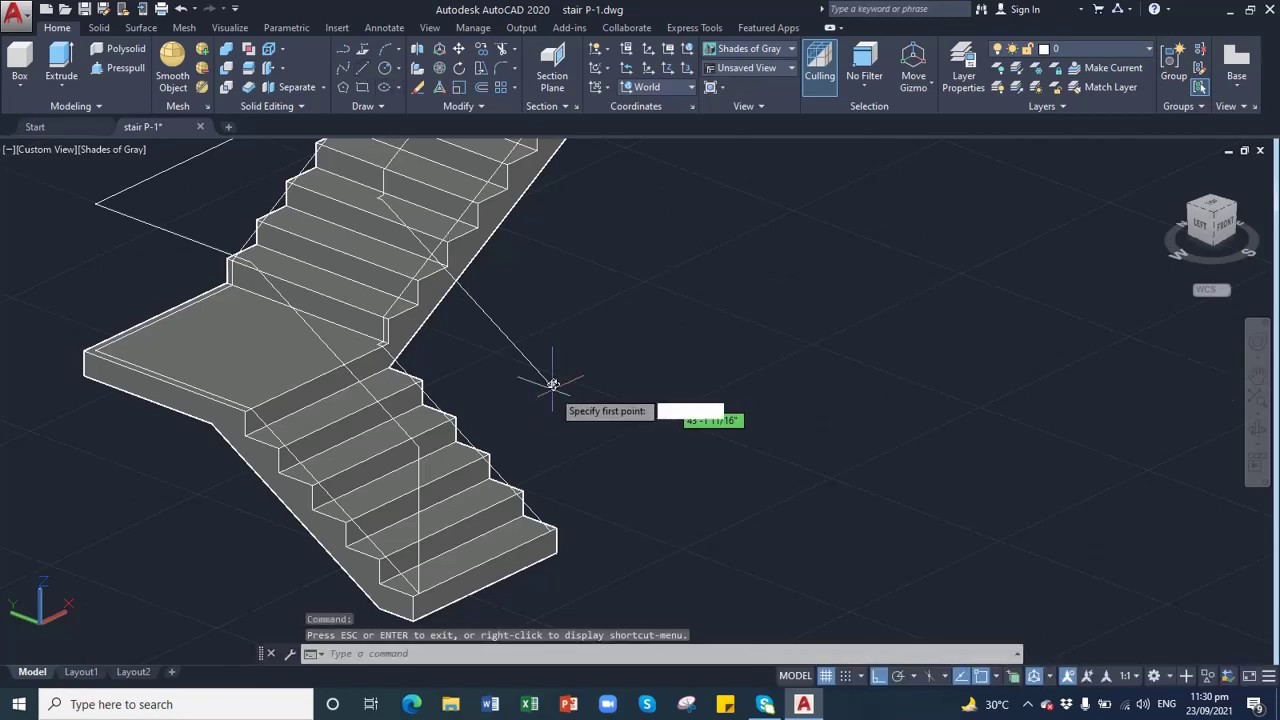
key(Return)
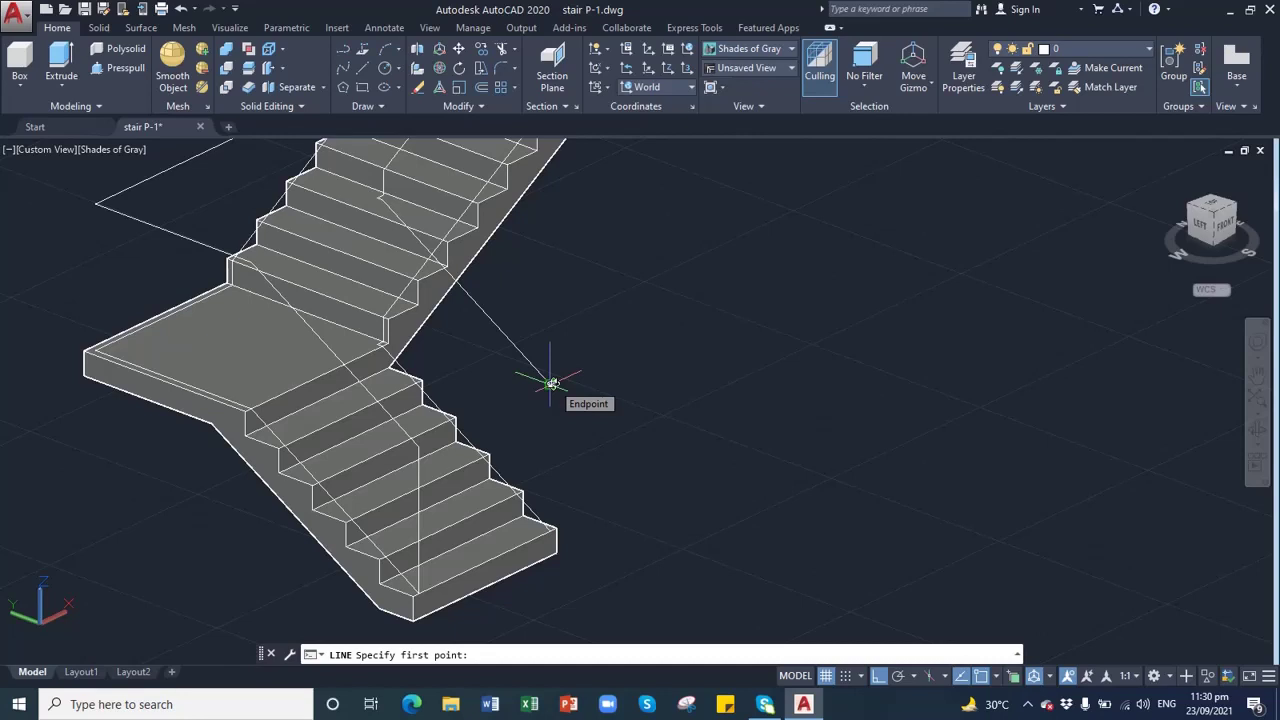
click(551, 383)
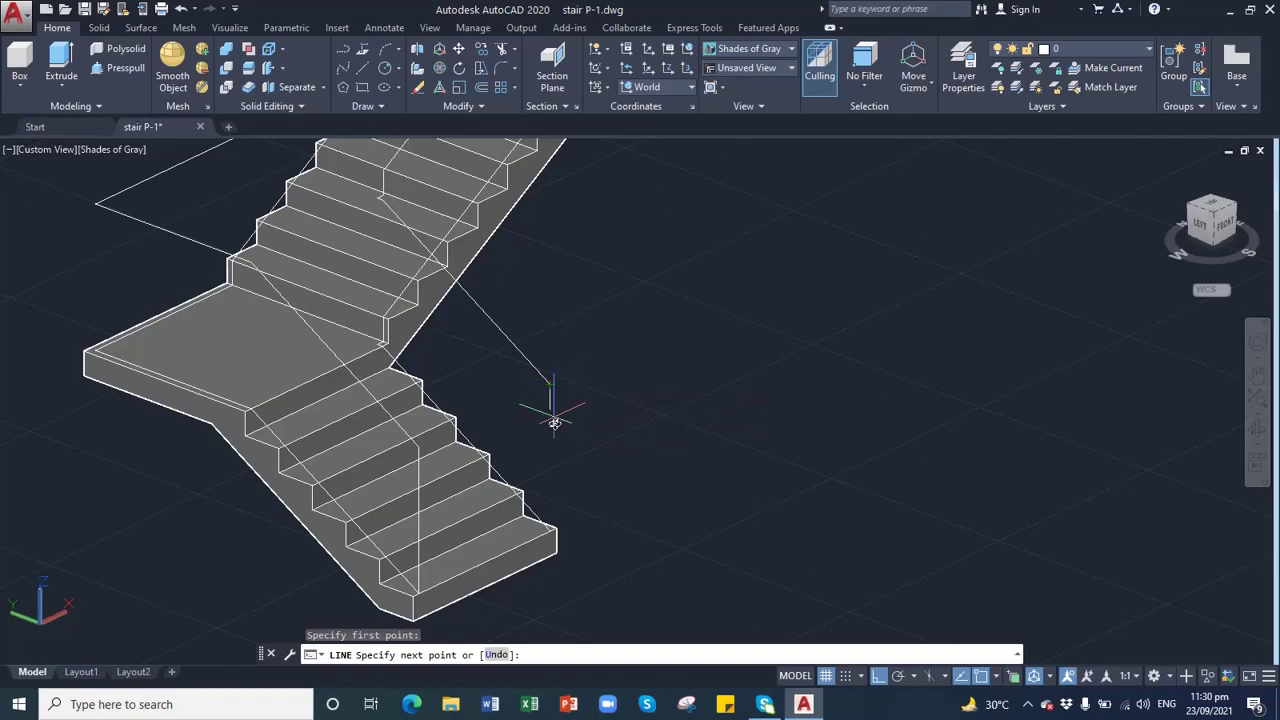
click(546, 530)
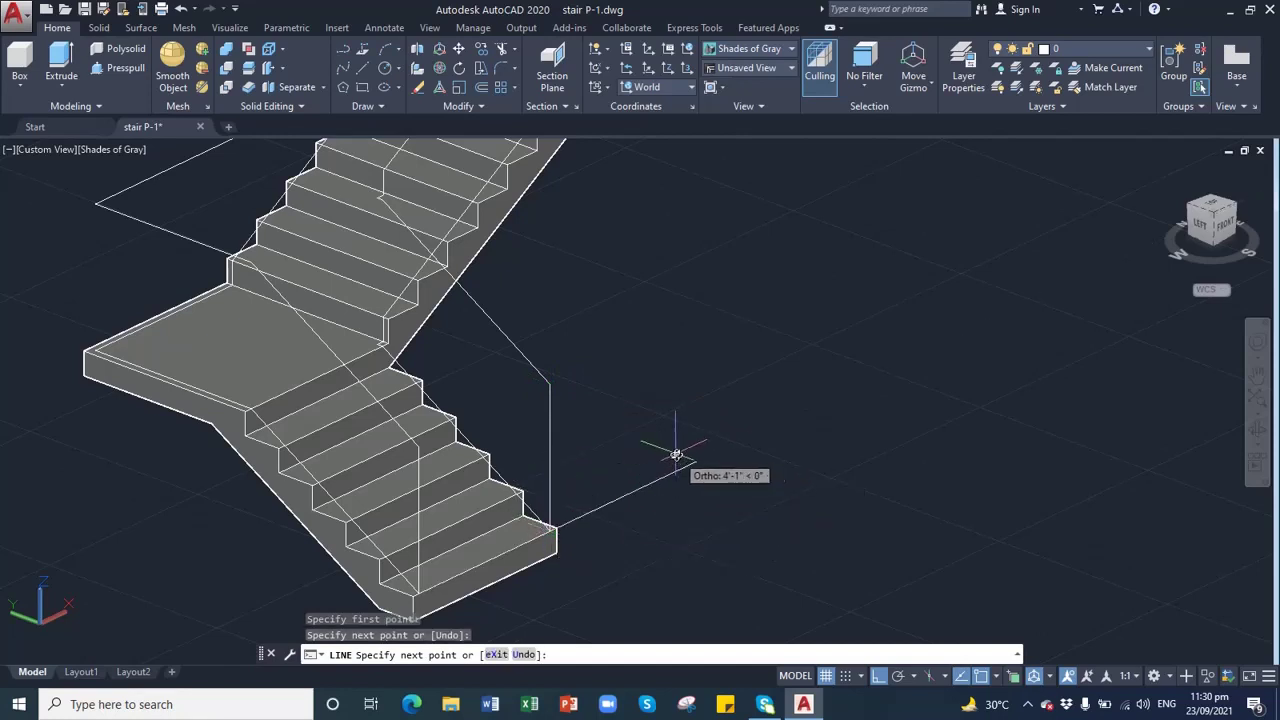
key(Escape)
- Join the lower vertical line and the raised inner polyline into one 3D polyline
click(600, 359)
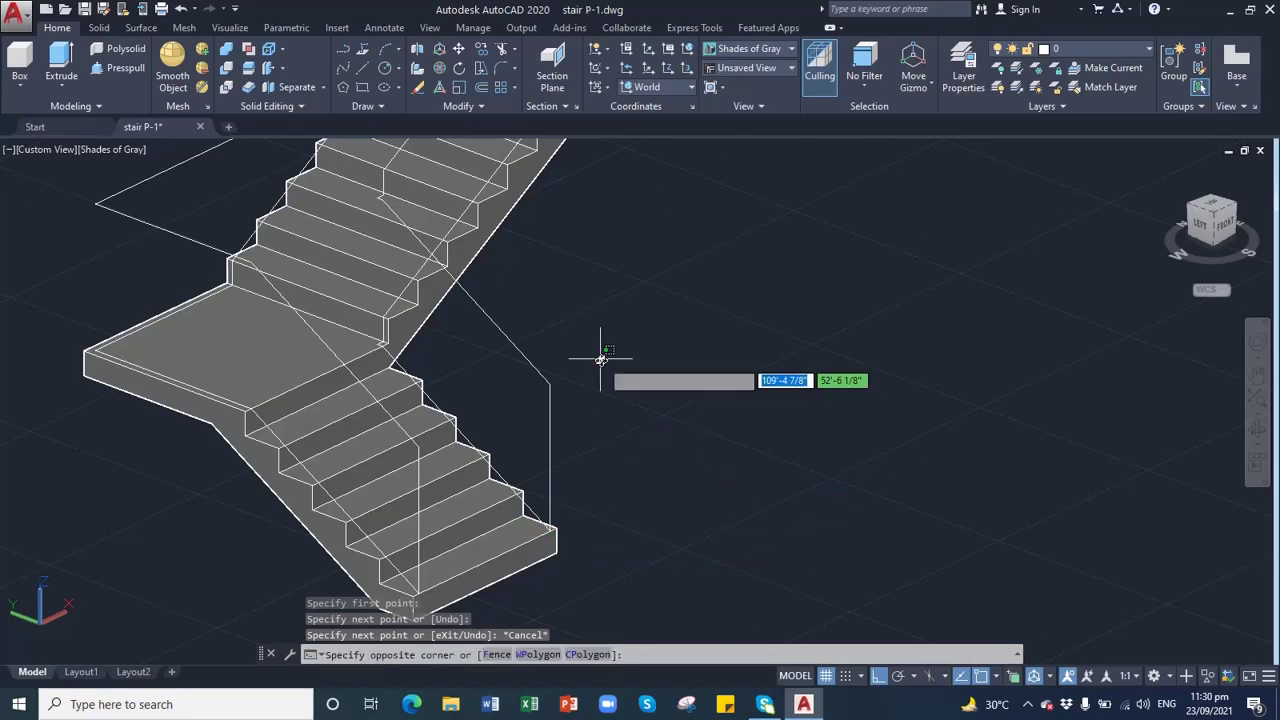
click(519, 413)
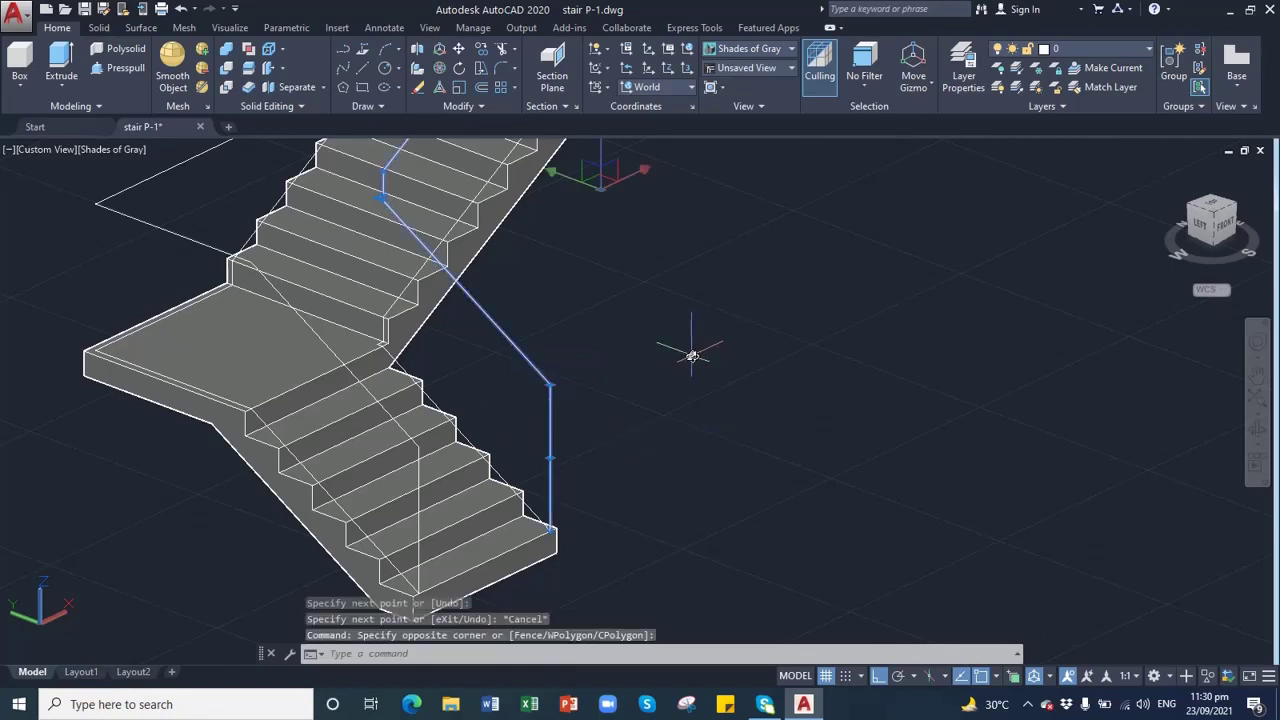
text(j)
key(Return)
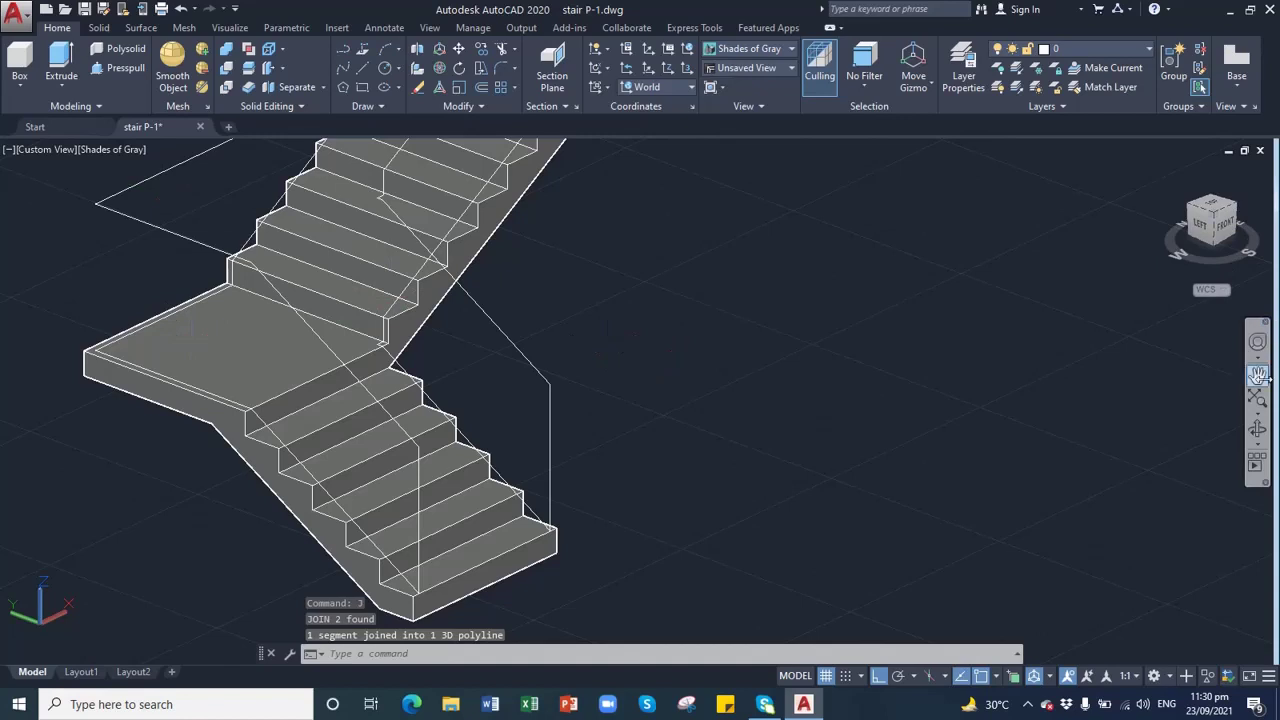
- Draw a vertical line from the upper end of the raised inner polyline down to the top step
click(1257, 374)
drag(566, 230, 593, 422)
drag(912, 397, 837, 382)
mouse_move(696, 266)
mouse_down()
mouse_move(657, 229)
mouse_move(658, 261)
mouse_up()
click(363, 72)
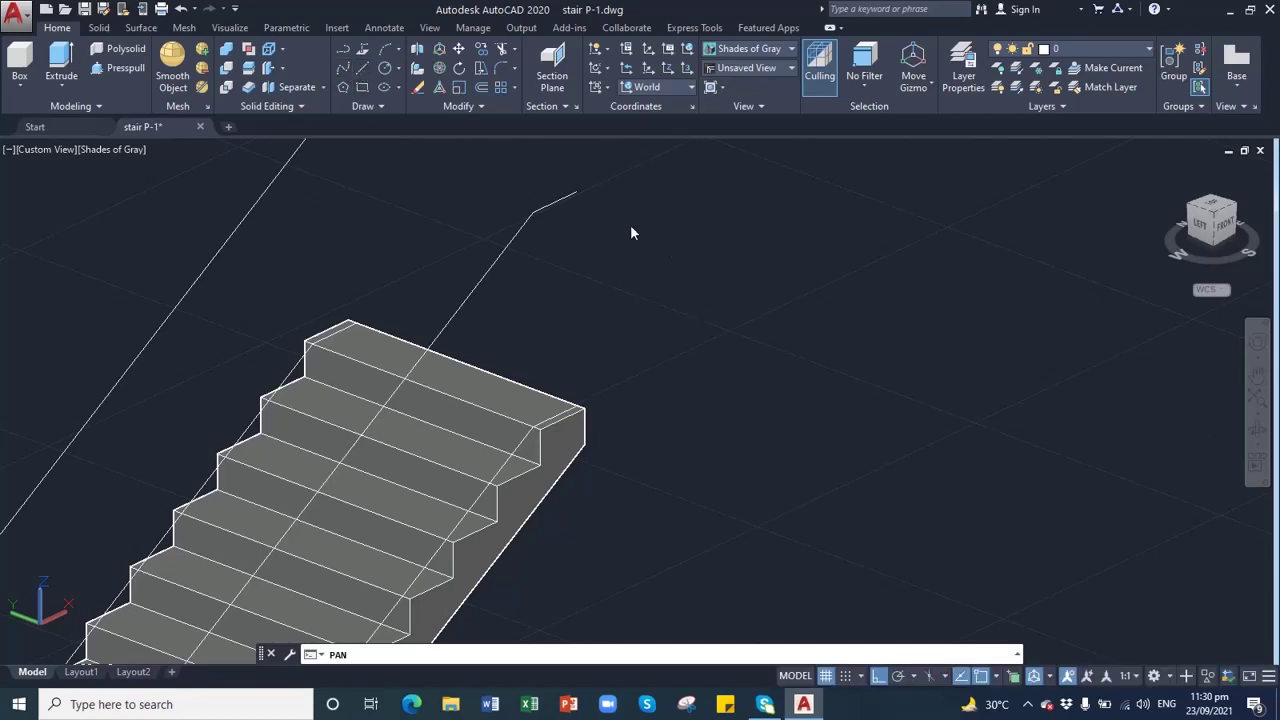
click(576, 192)
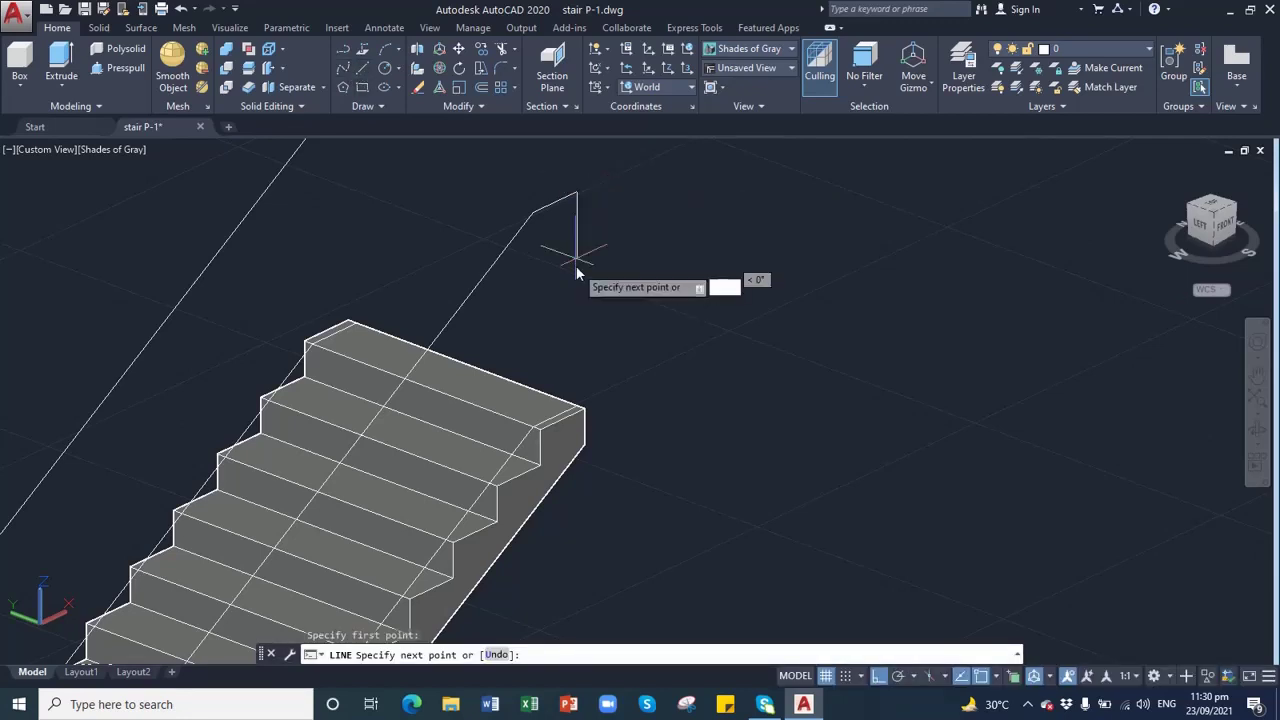
click(578, 410)
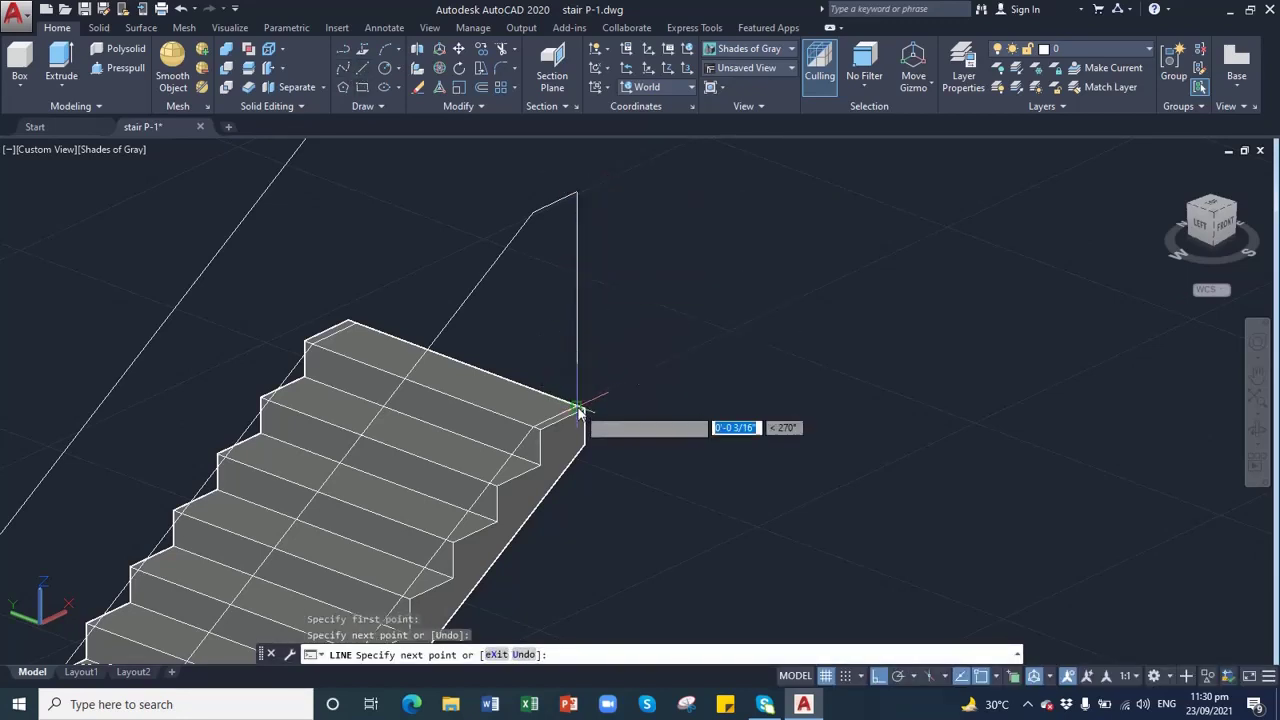
key(Escape)
- Join the new vertical line at the top step to the raised inner polyline
click(617, 163)
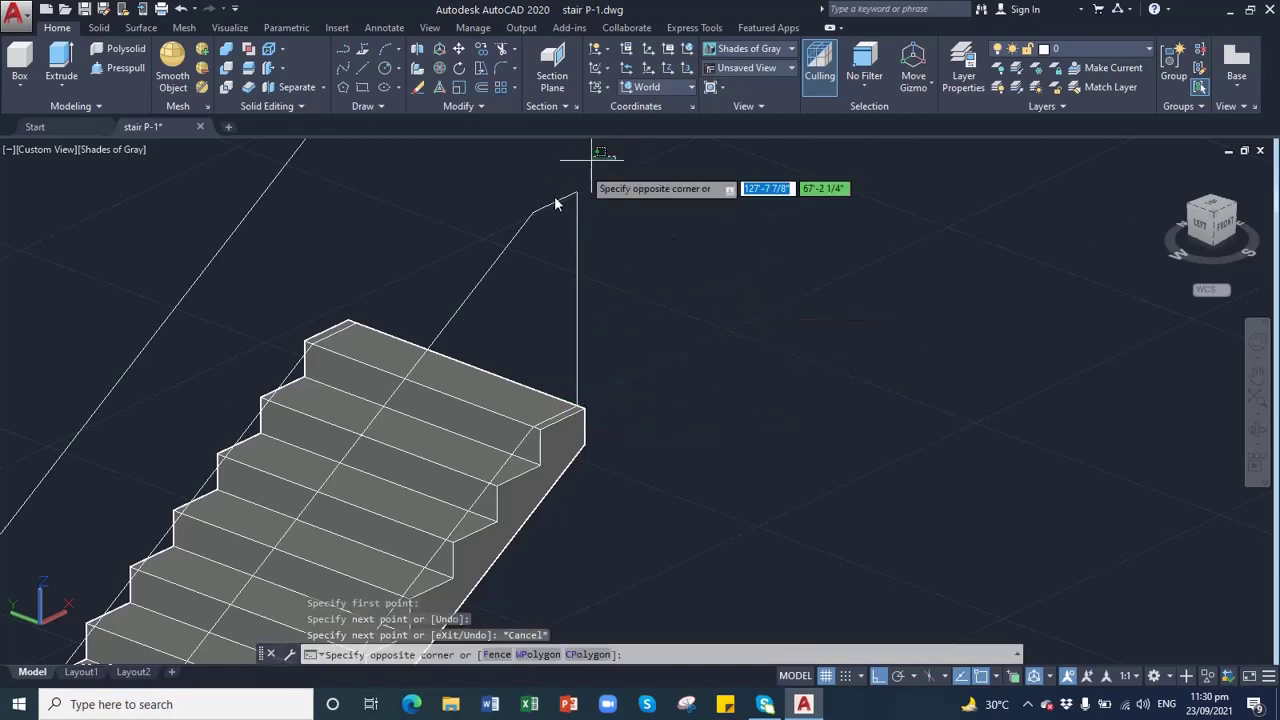
click(541, 218)
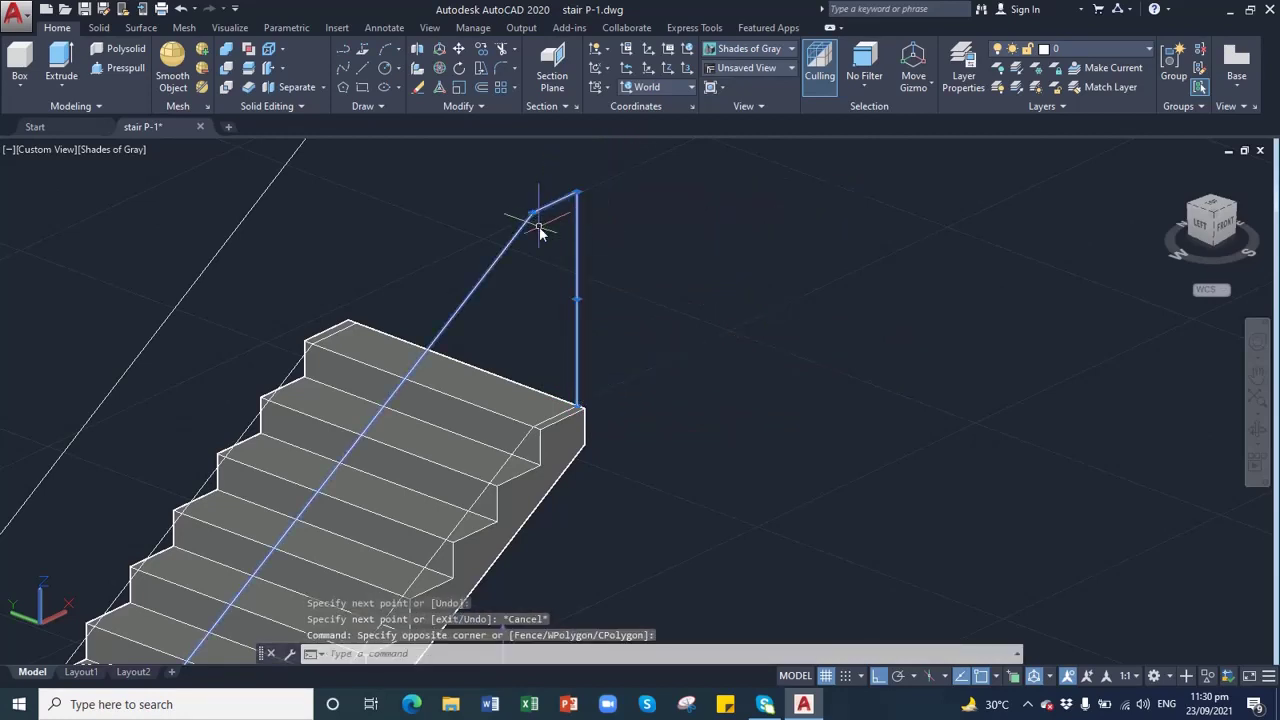
text(j)
key(Return)
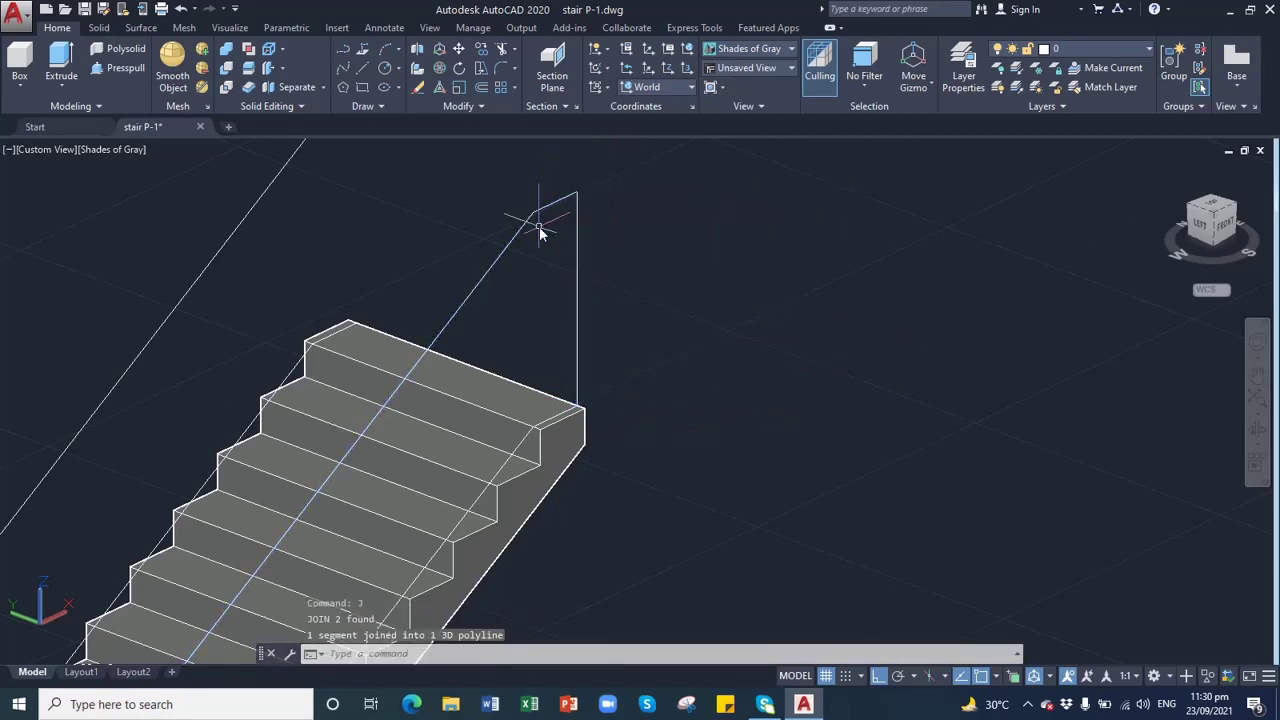
- Draw a vertical line from the upper end of the raised outer polyline down to the top step
click(1257, 375)
drag(560, 251, 497, 257)
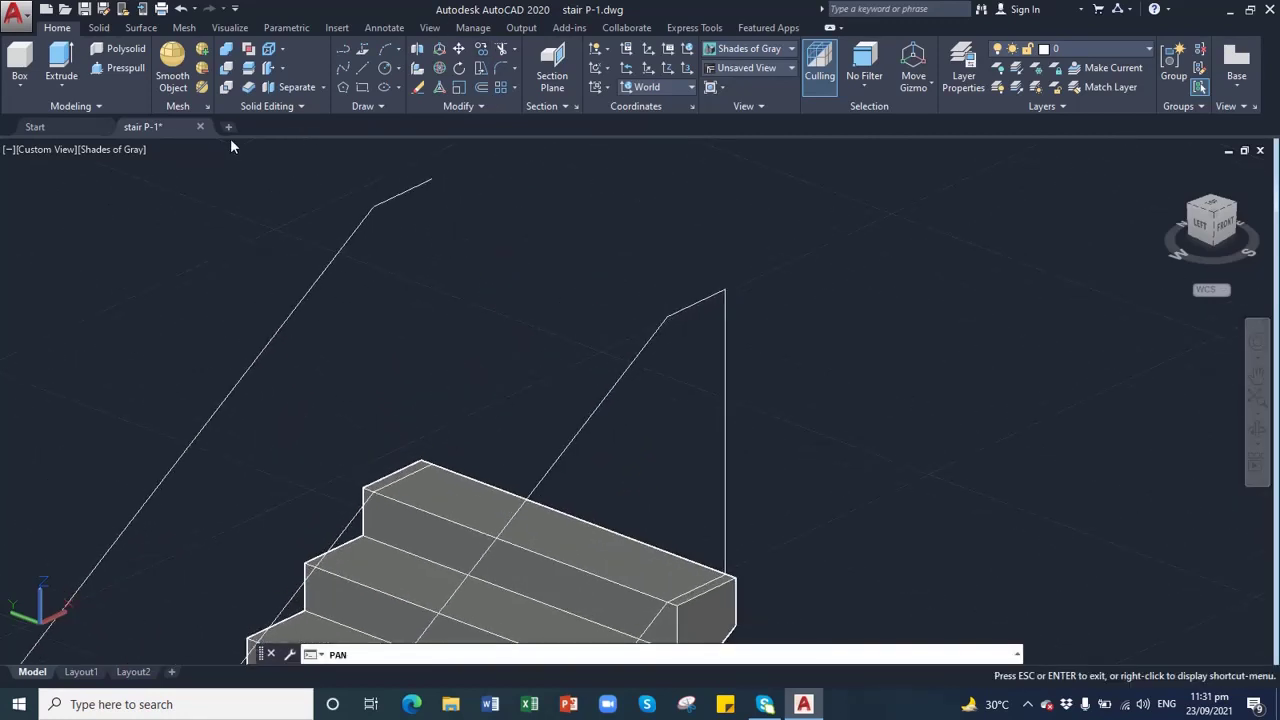
click(363, 68)
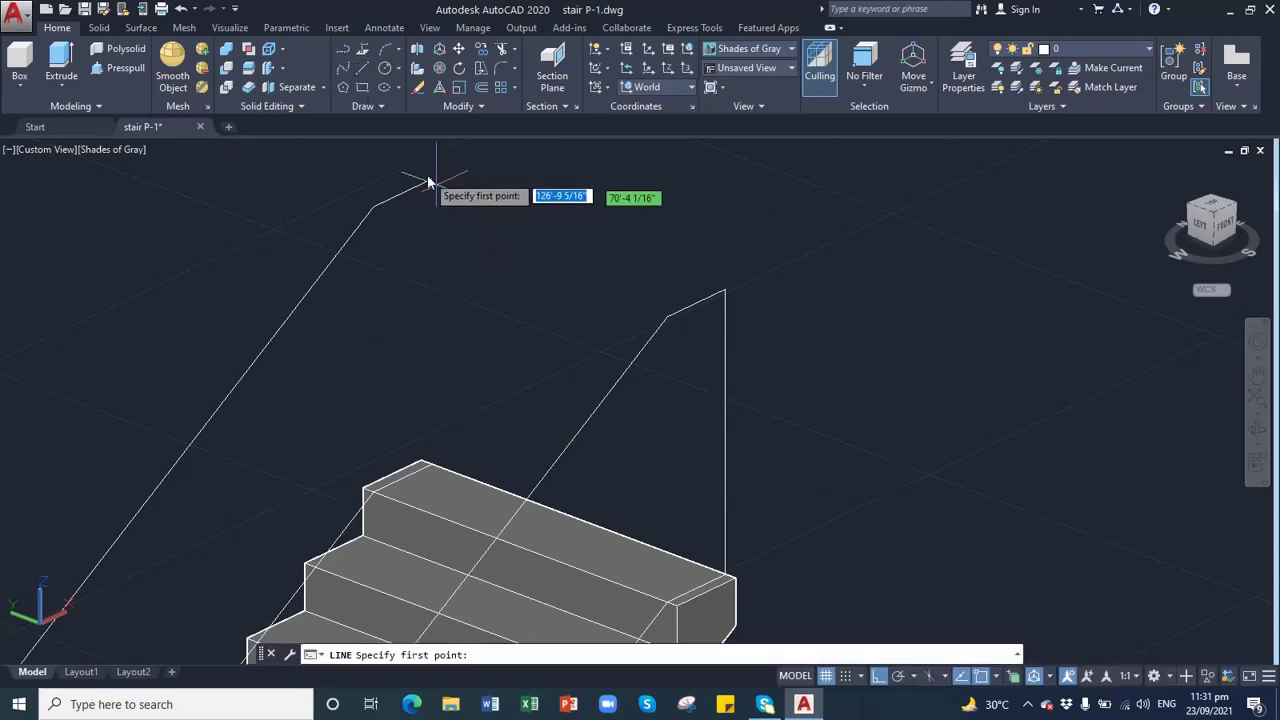
click(430, 179)
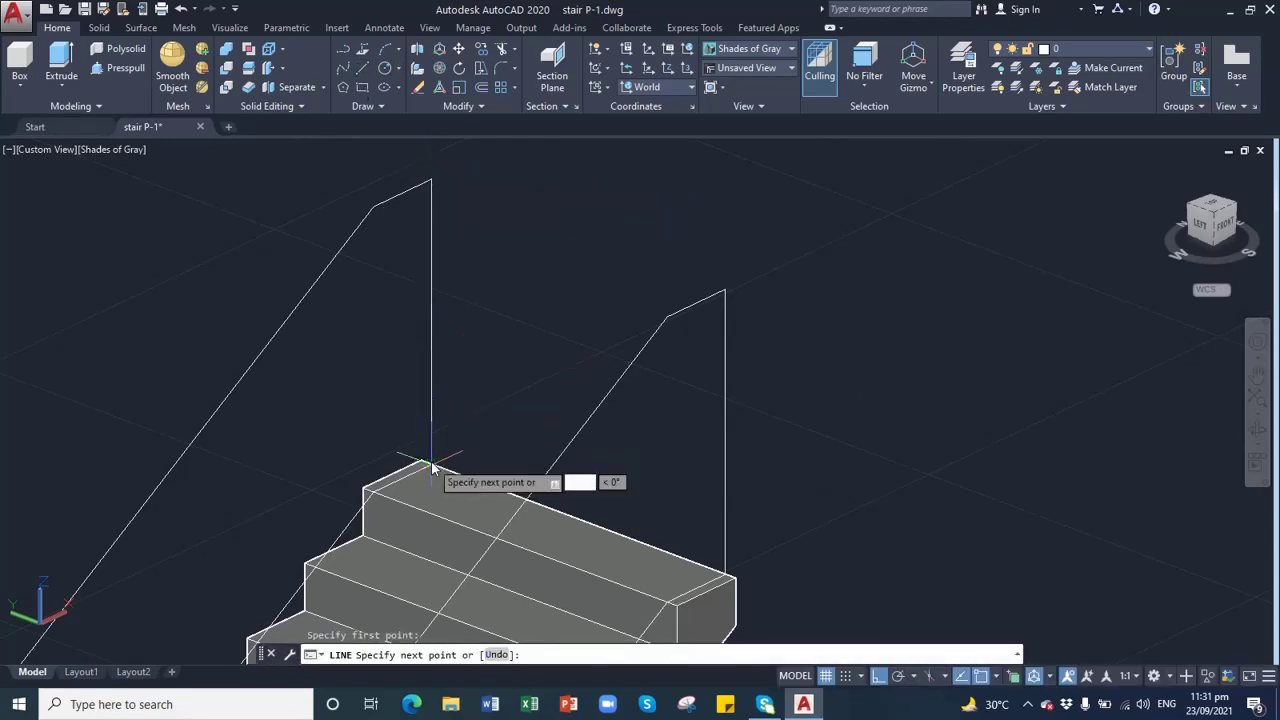
click(431, 464)
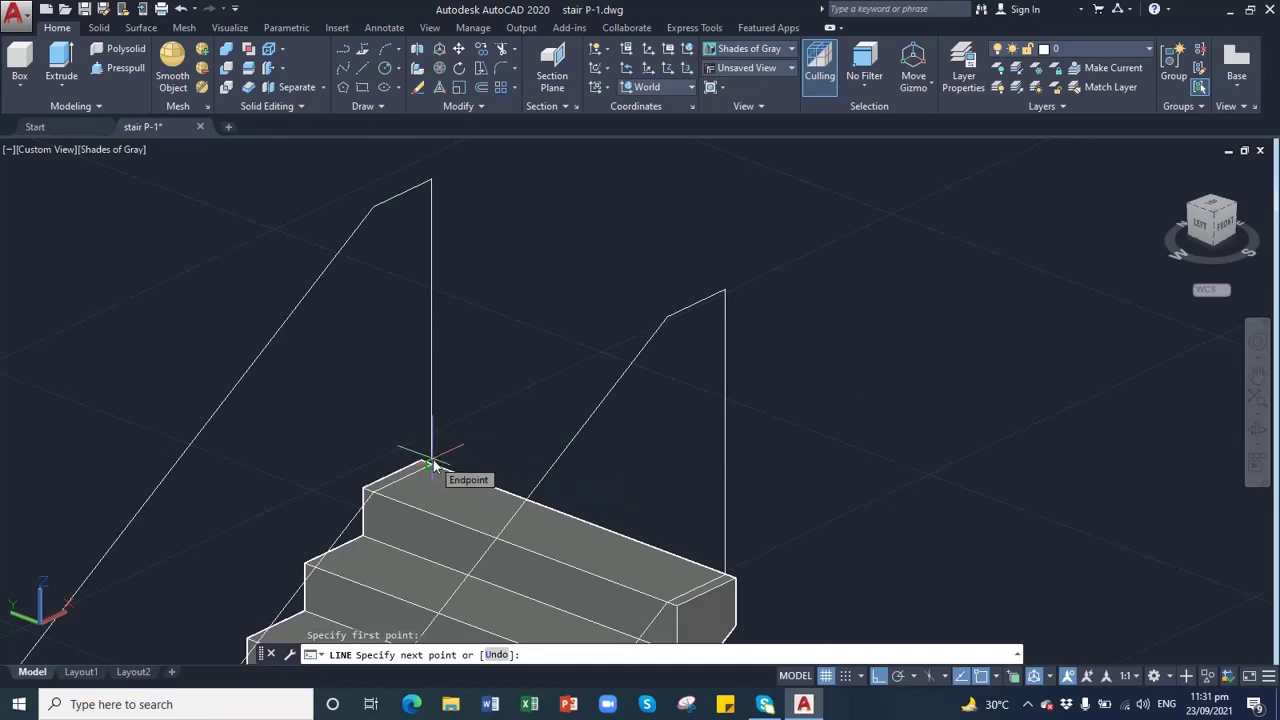
key(Escape)
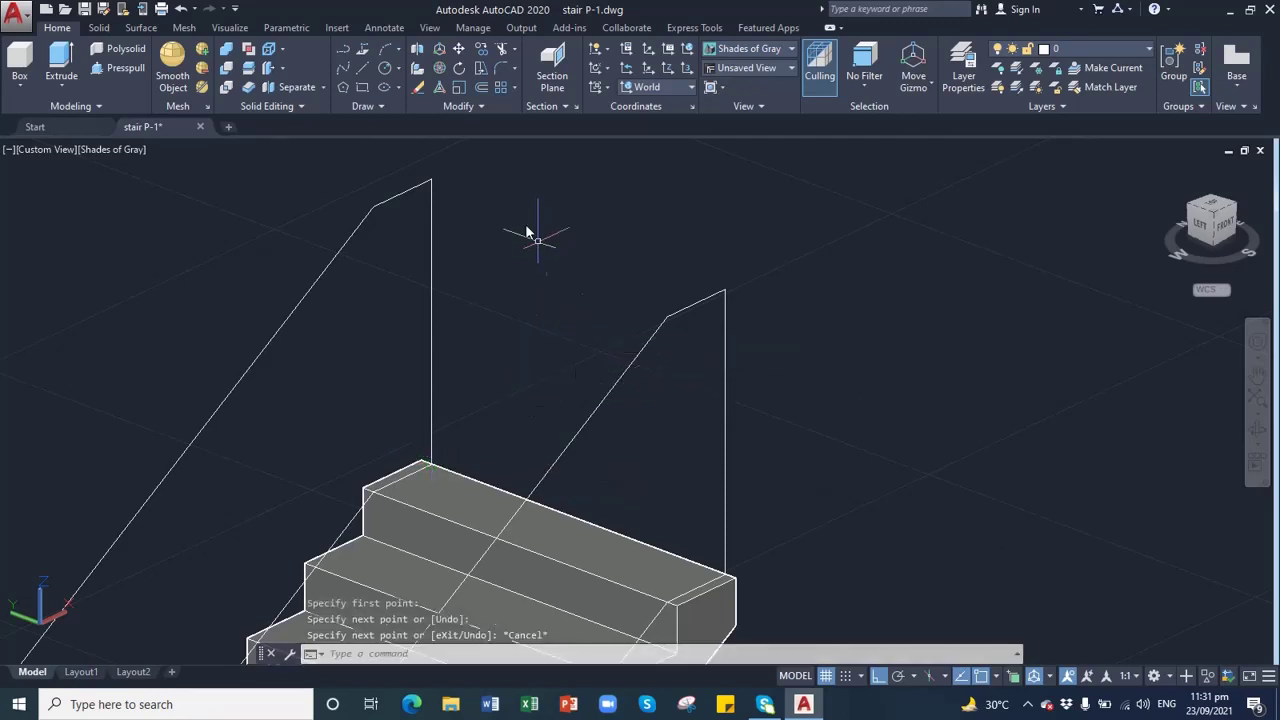
- Join the top-step vertical line and the raised outer polyline into one 3D polyline
click(479, 157)
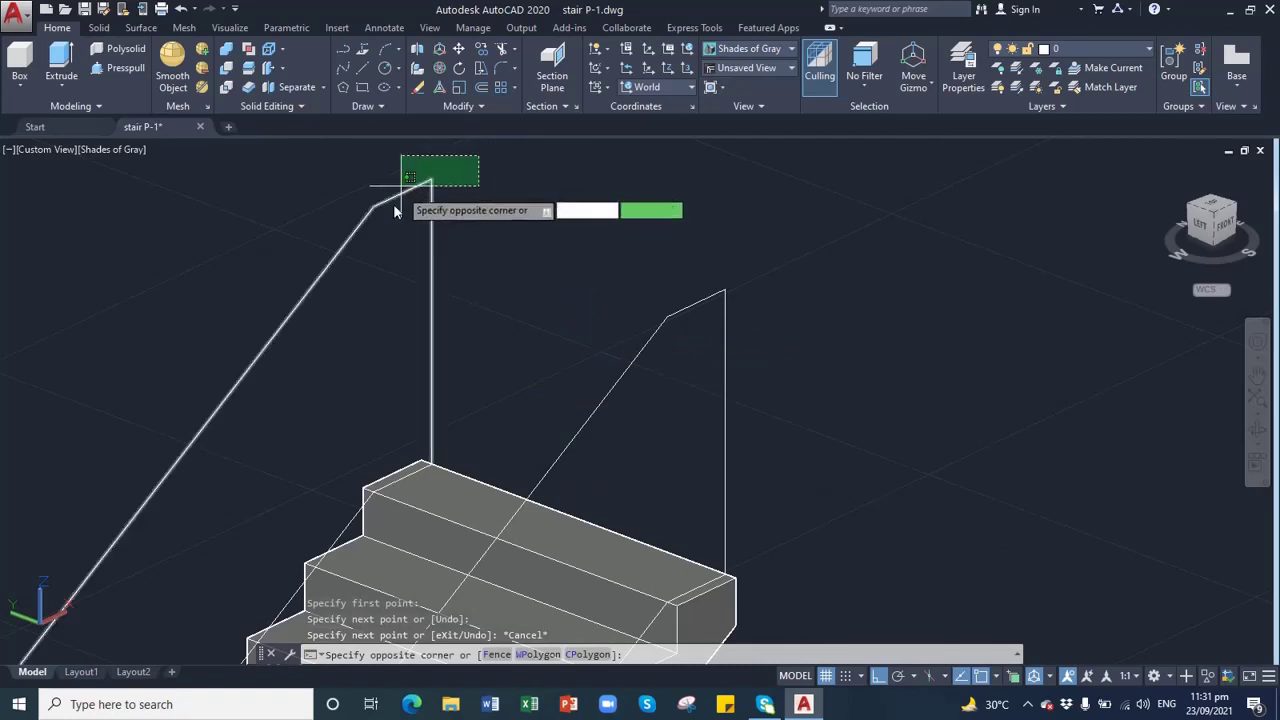
click(394, 214)
text(j)
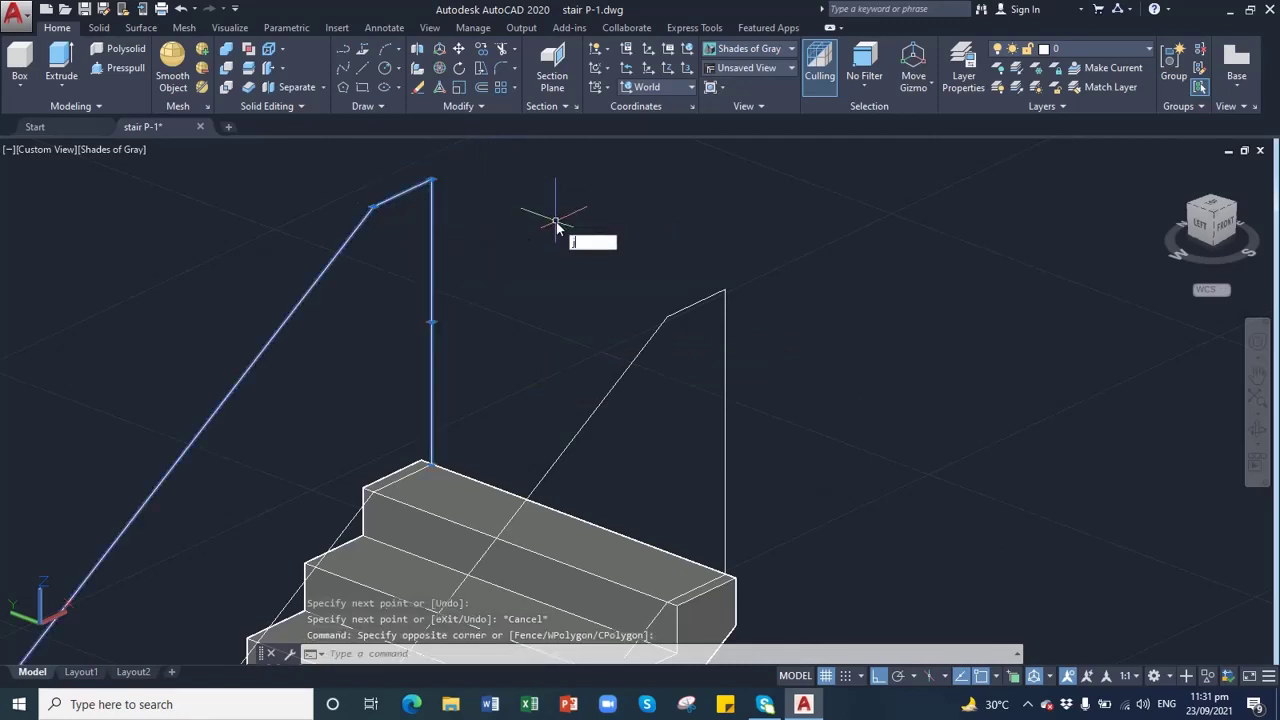
key(Return)
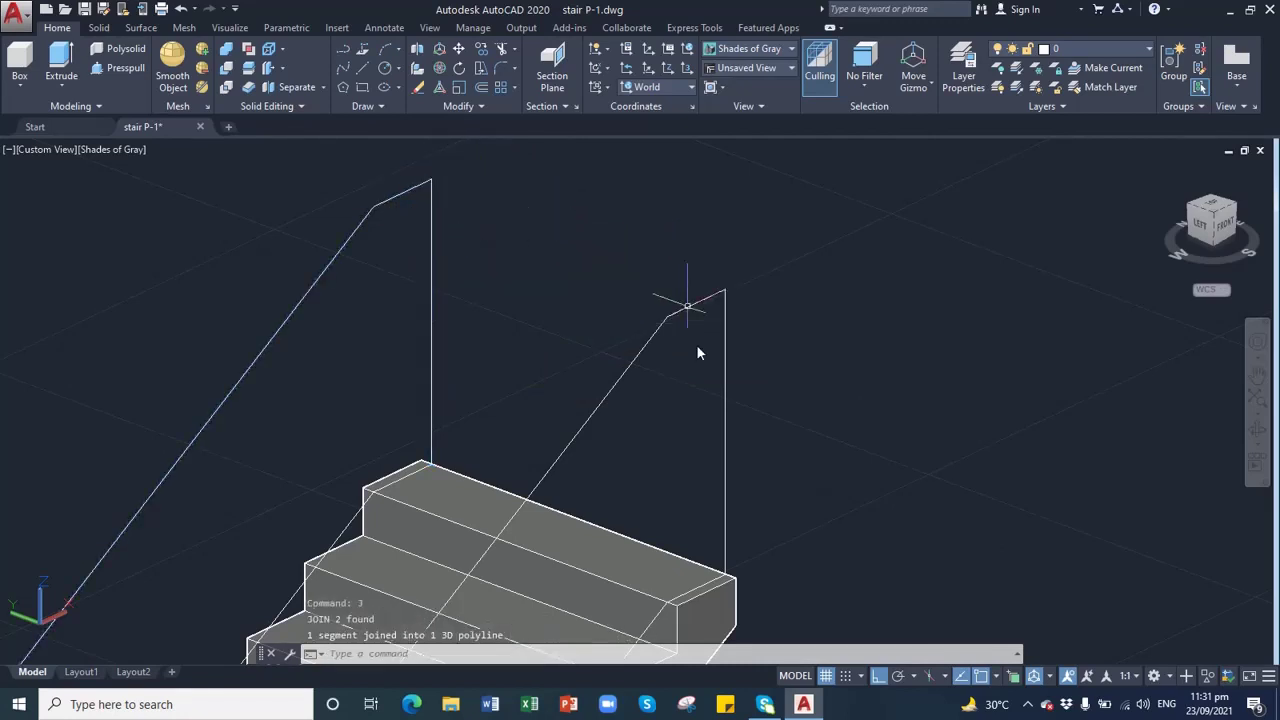
- Orbit around the staircase and examine both railing paths from the back-left side
scroll(697, 348, down, 5)
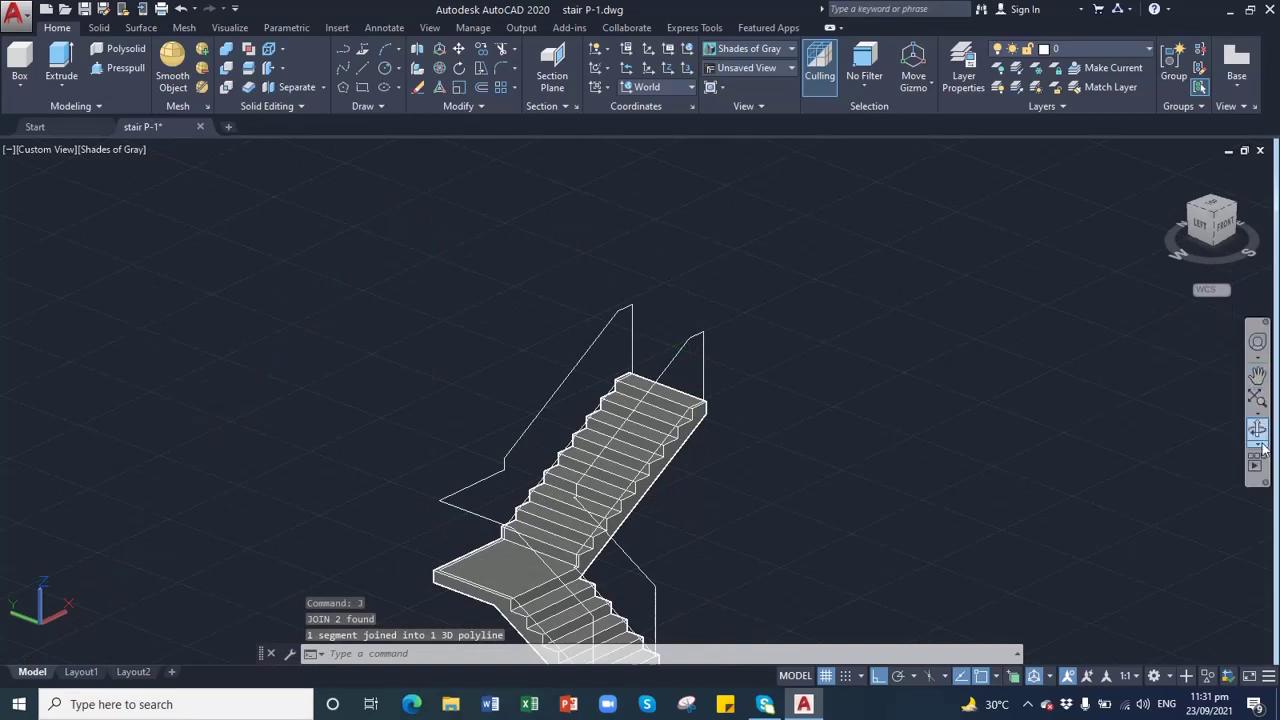
click(1257, 374)
drag(640, 467, 615, 322)
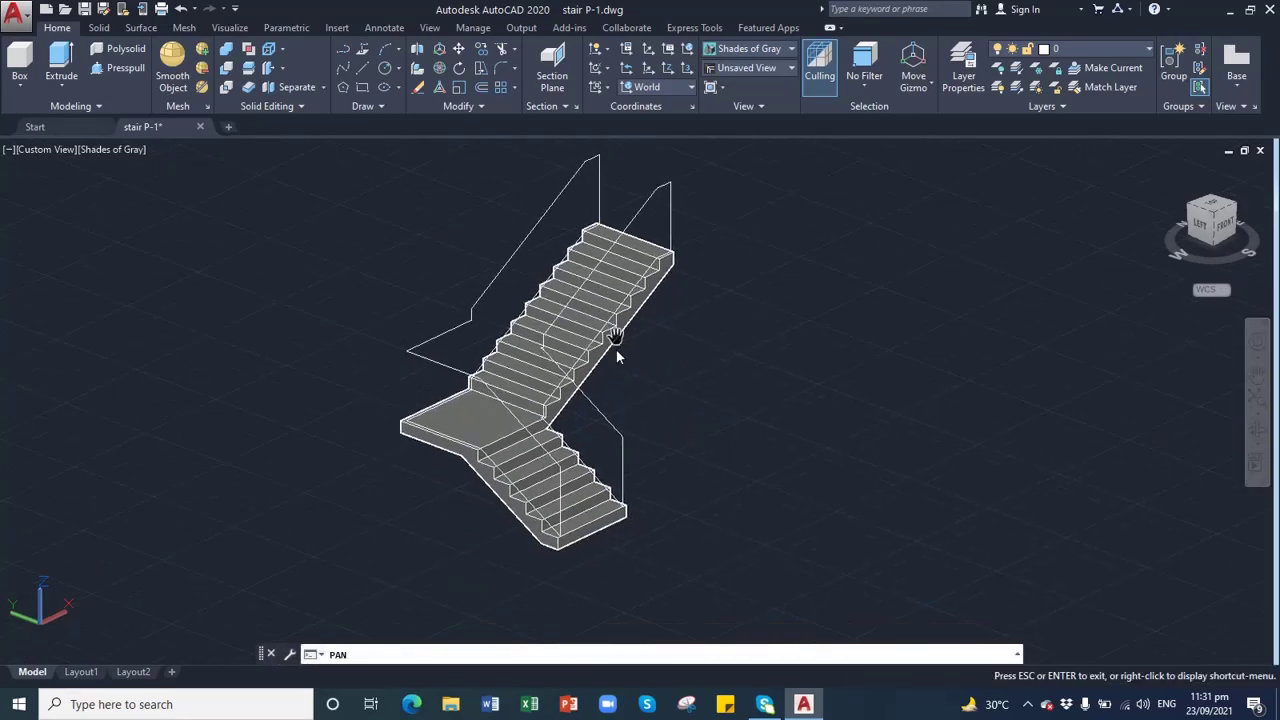
click(1258, 422)
drag(614, 451, 782, 446)
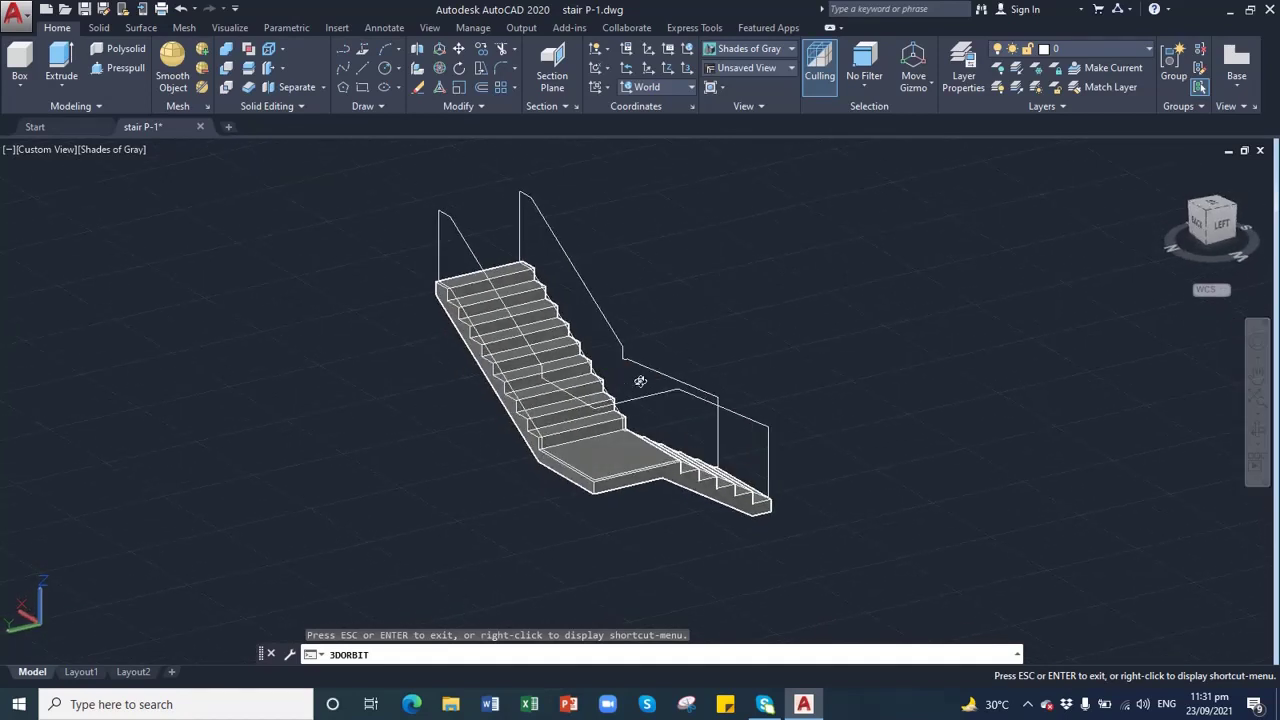
drag(640, 381, 720, 390)
click(1257, 373)
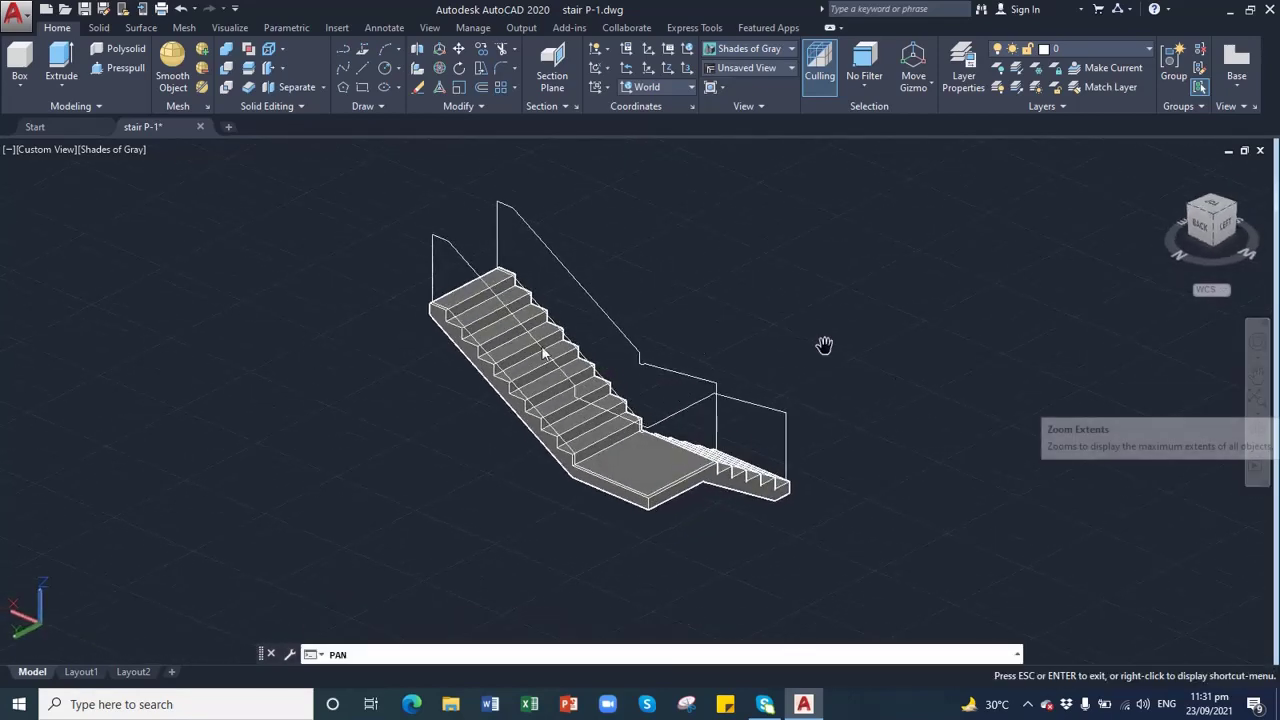
scroll(545, 360, up, 3)
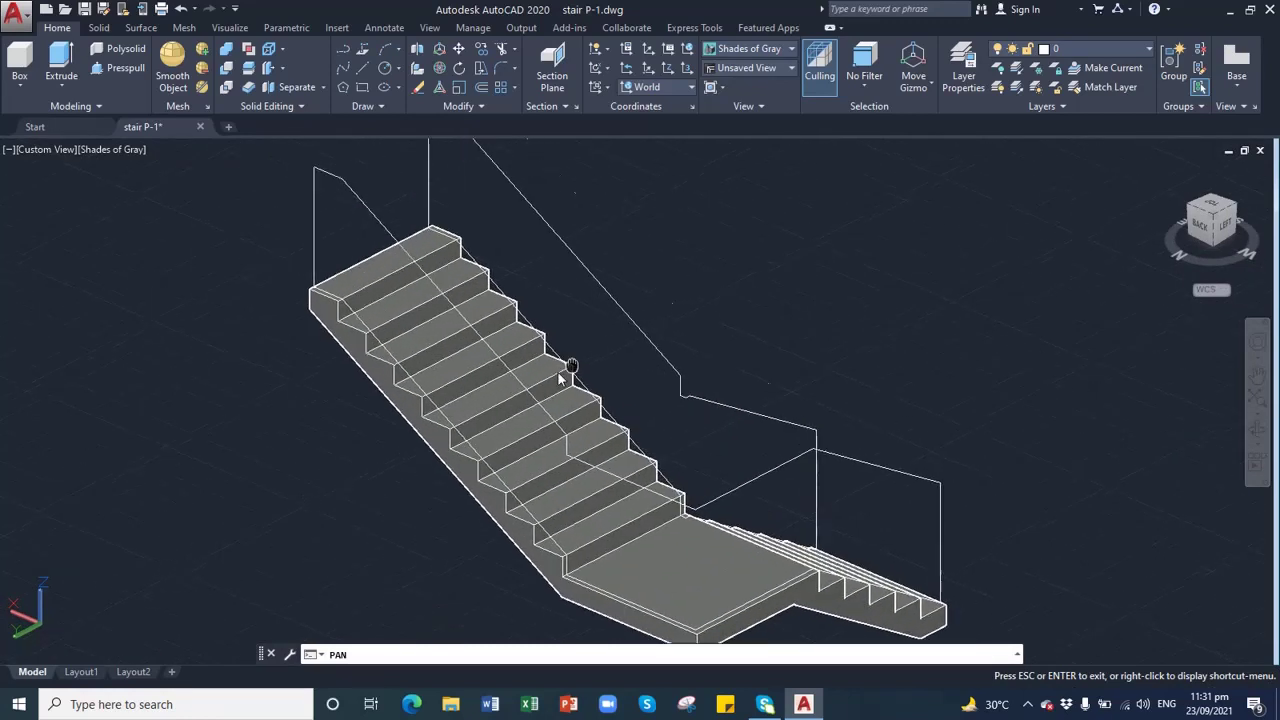
scroll(556, 372, down, 4)
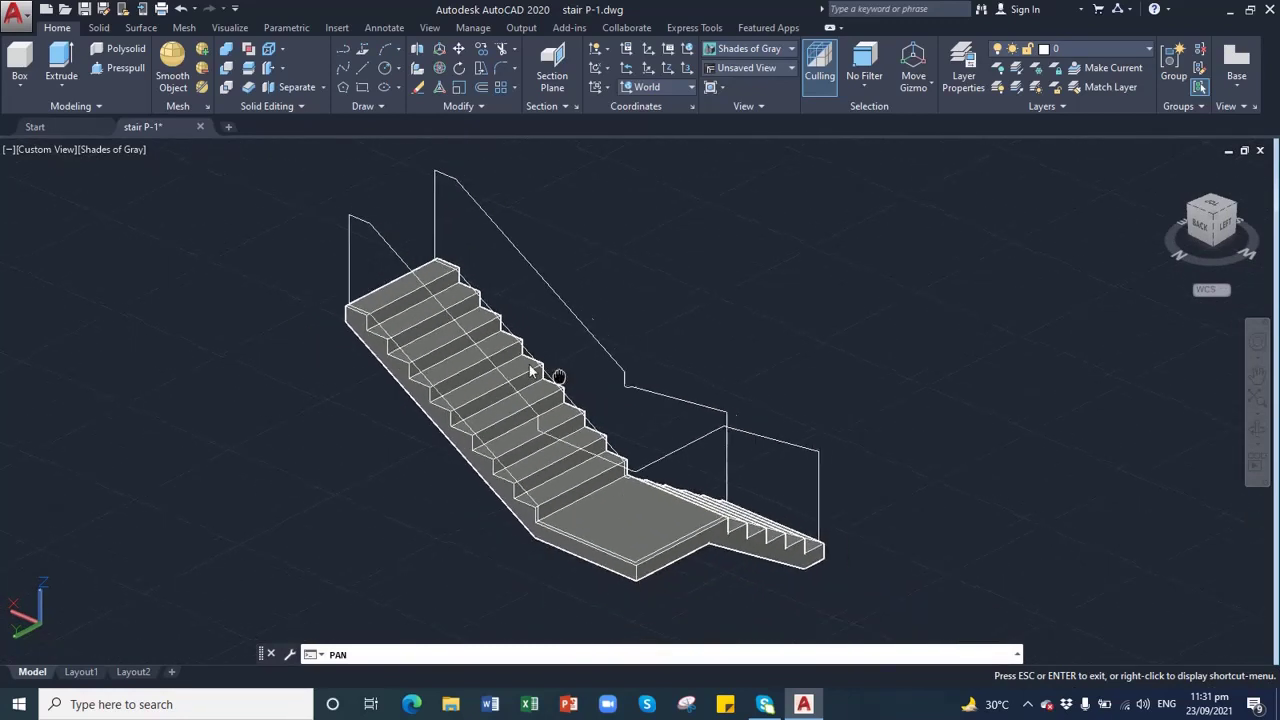
drag(531, 371, 520, 366)
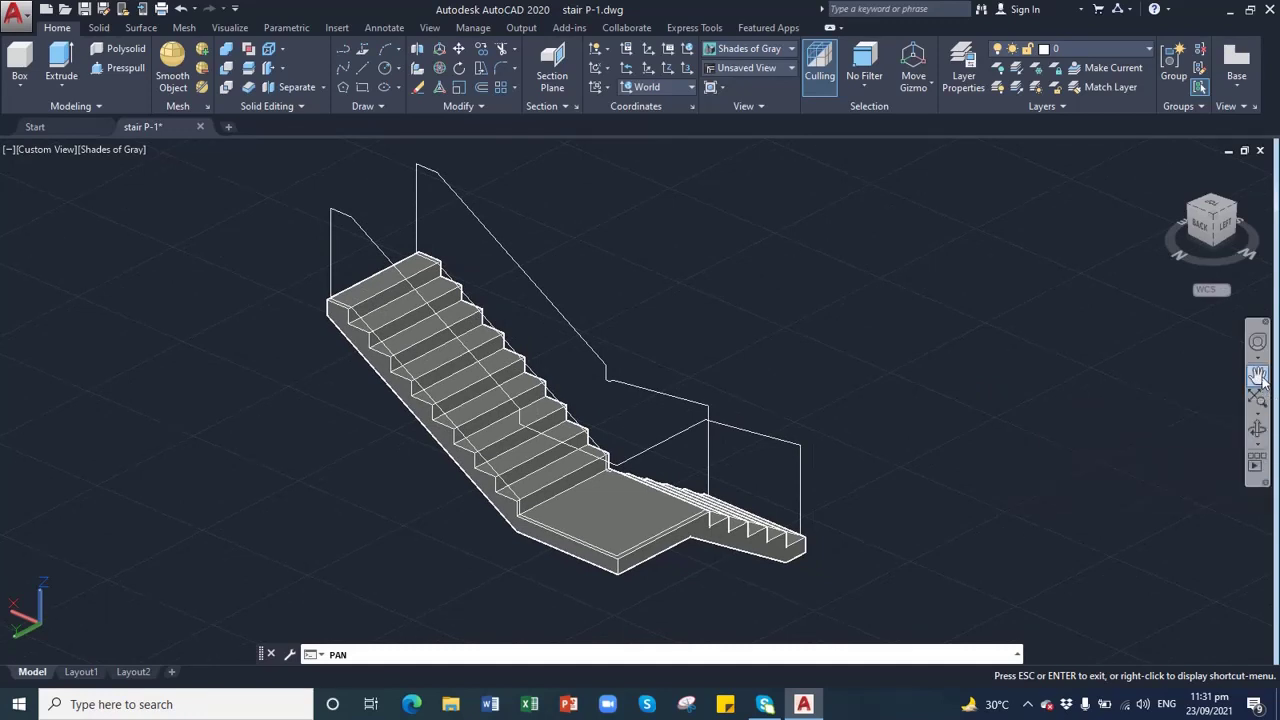
scroll(503, 360, up, 1)
drag(503, 360, 523, 395)
click(67, 81)
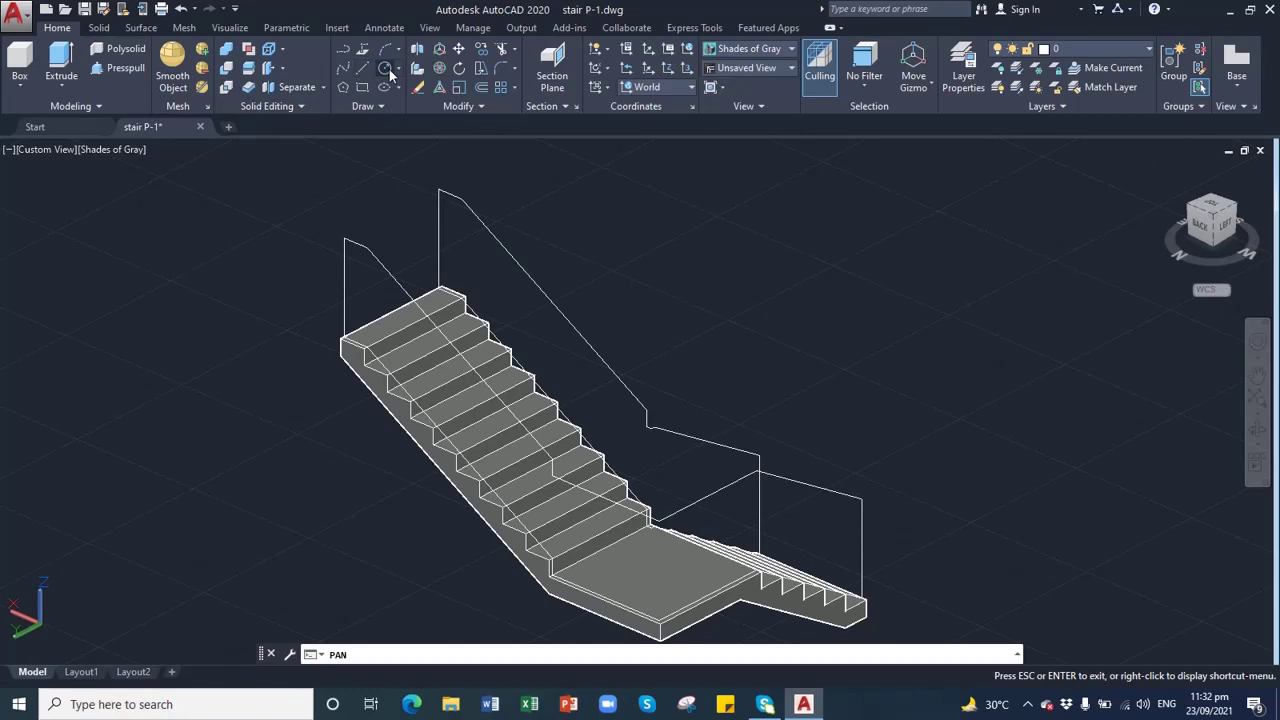
- Draw a circle with a radius of .7" centred on the upper corner of the outer railing path above the top step
scroll(345, 245, up, 5)
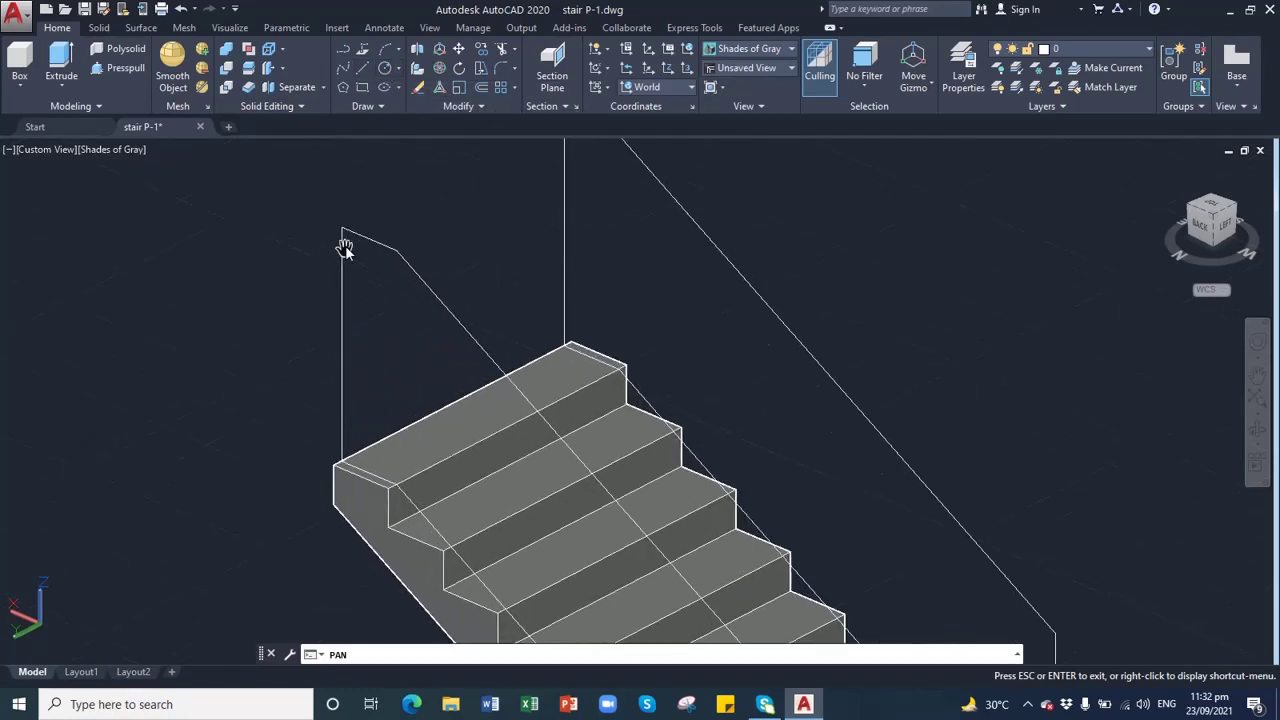
scroll(345, 245, up, 1)
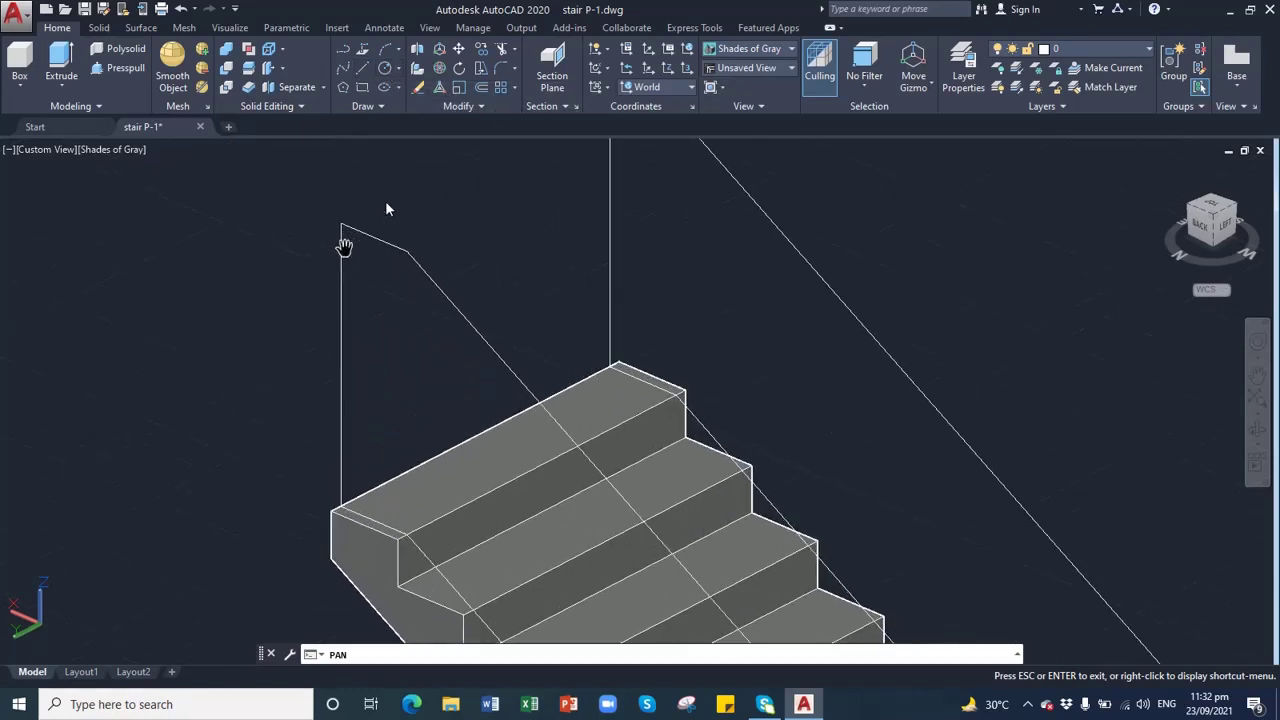
click(388, 66)
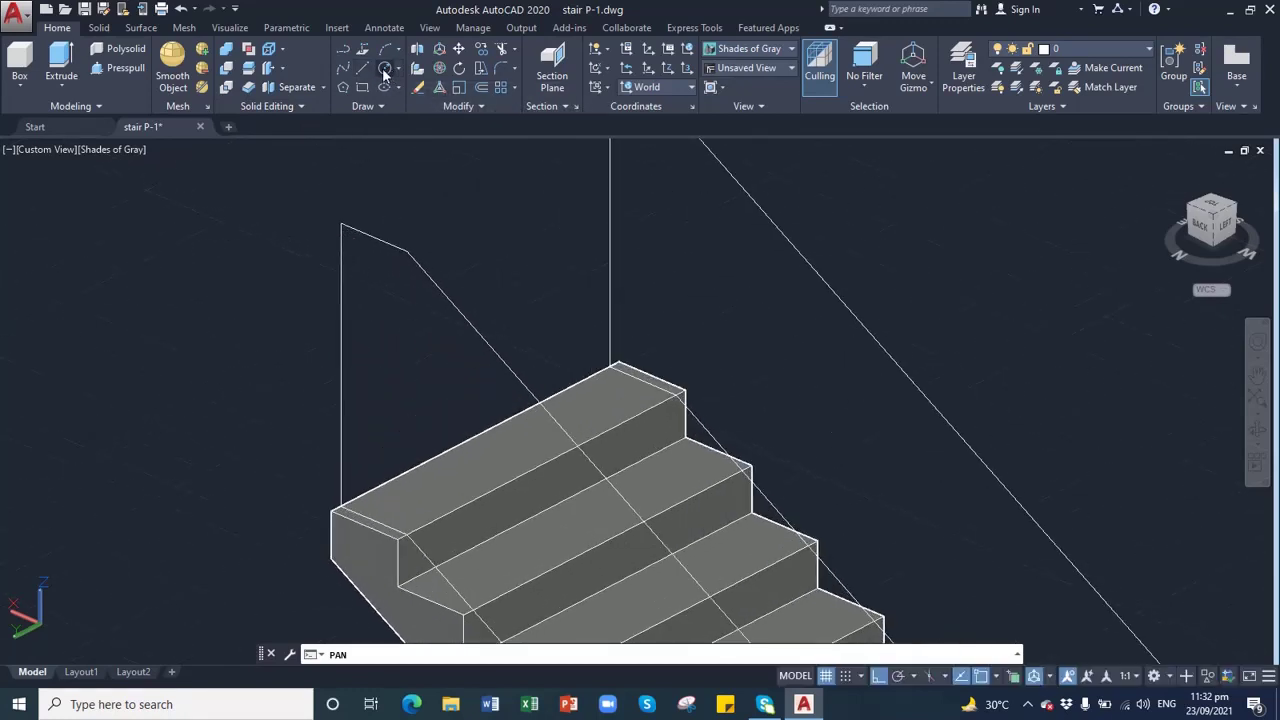
click(342, 228)
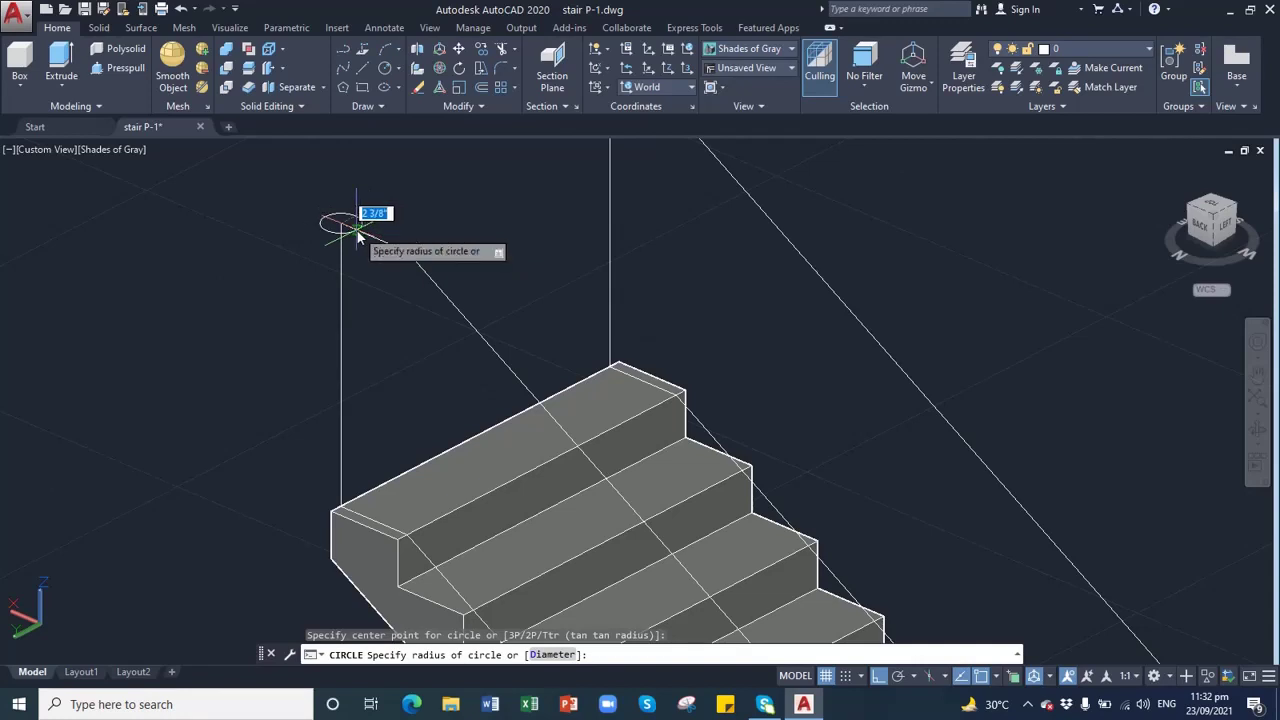
key(BackSpace)
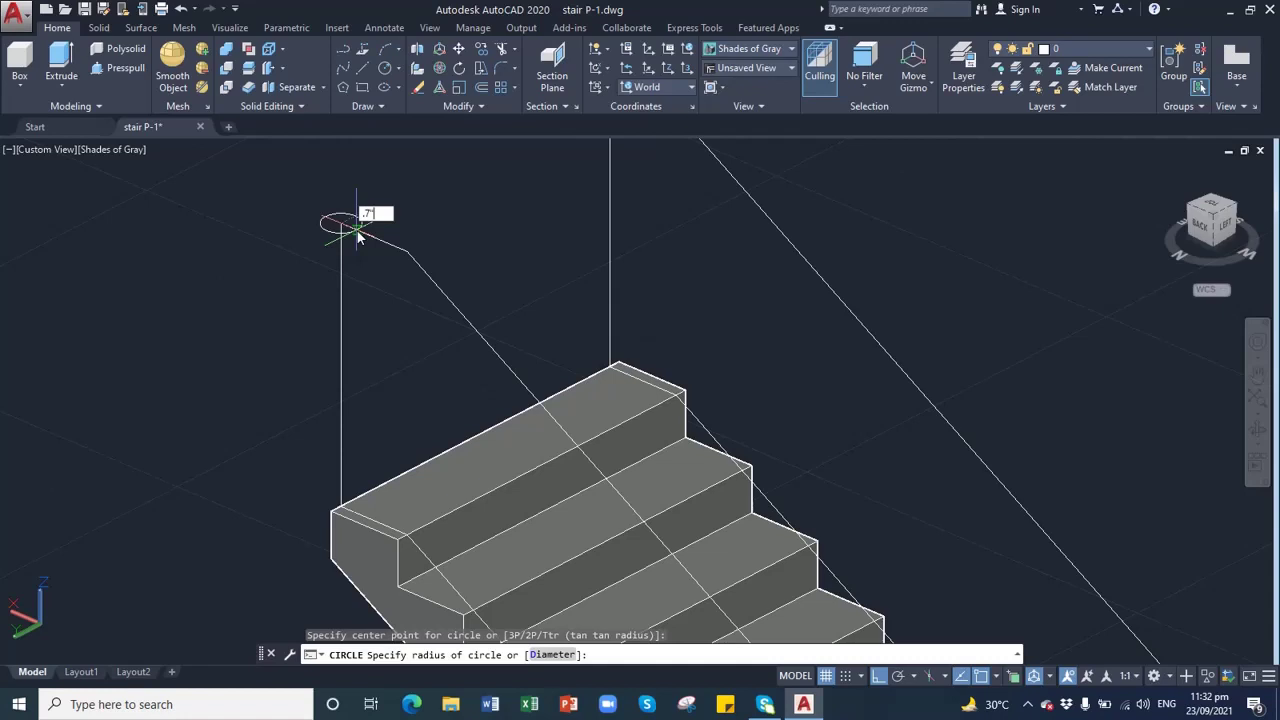
key(Return)
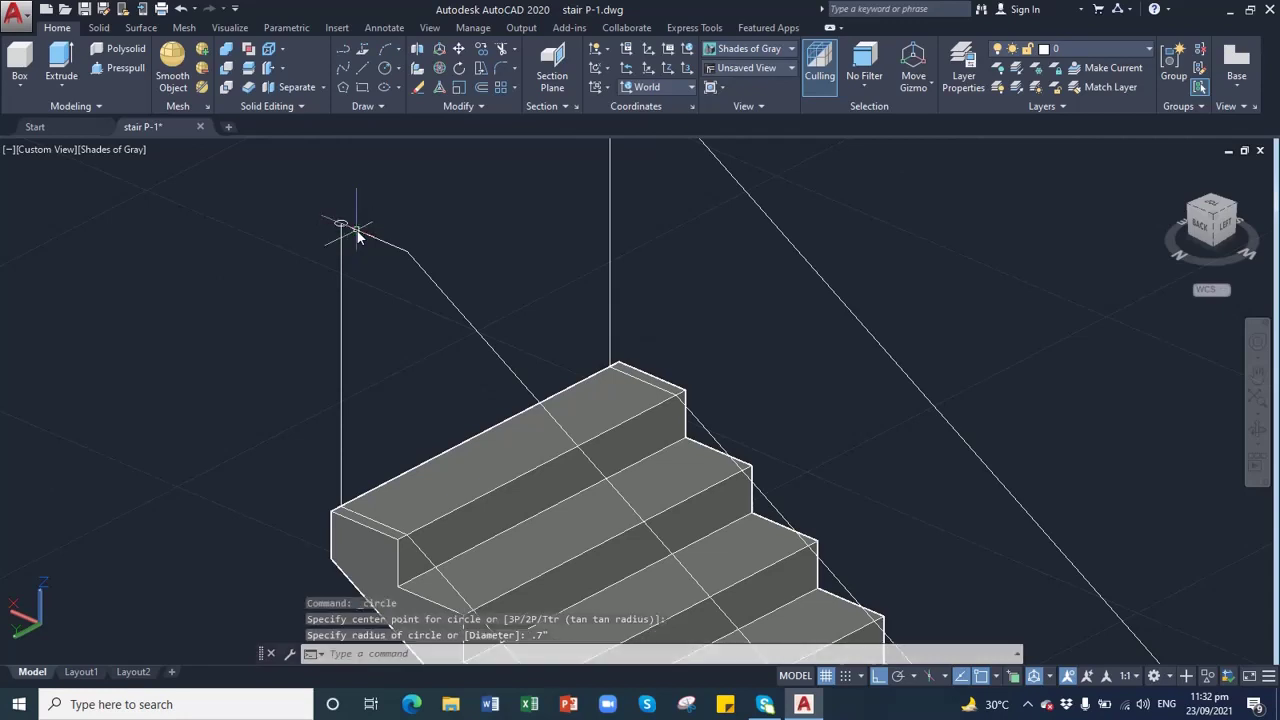
- Sweep the .7" radius circle along the outer railing path to form a solid handrail
scroll(385, 228, up, 2)
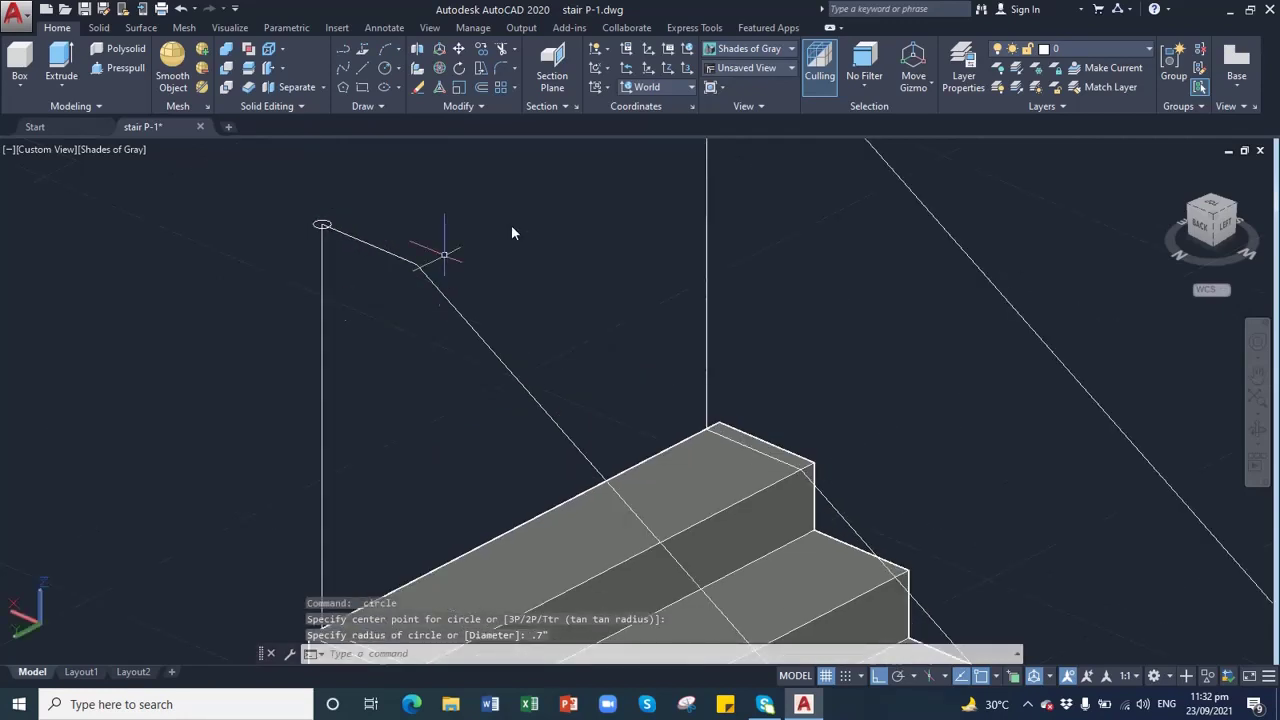
click(61, 77)
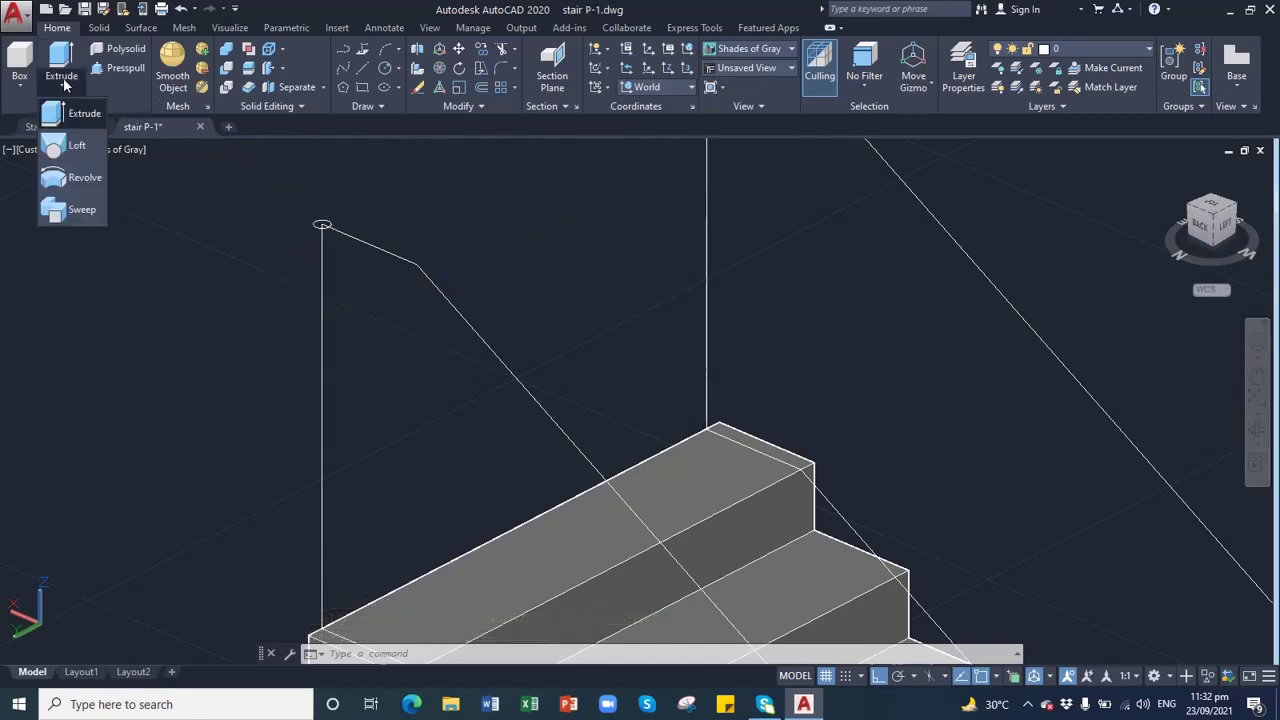
click(80, 212)
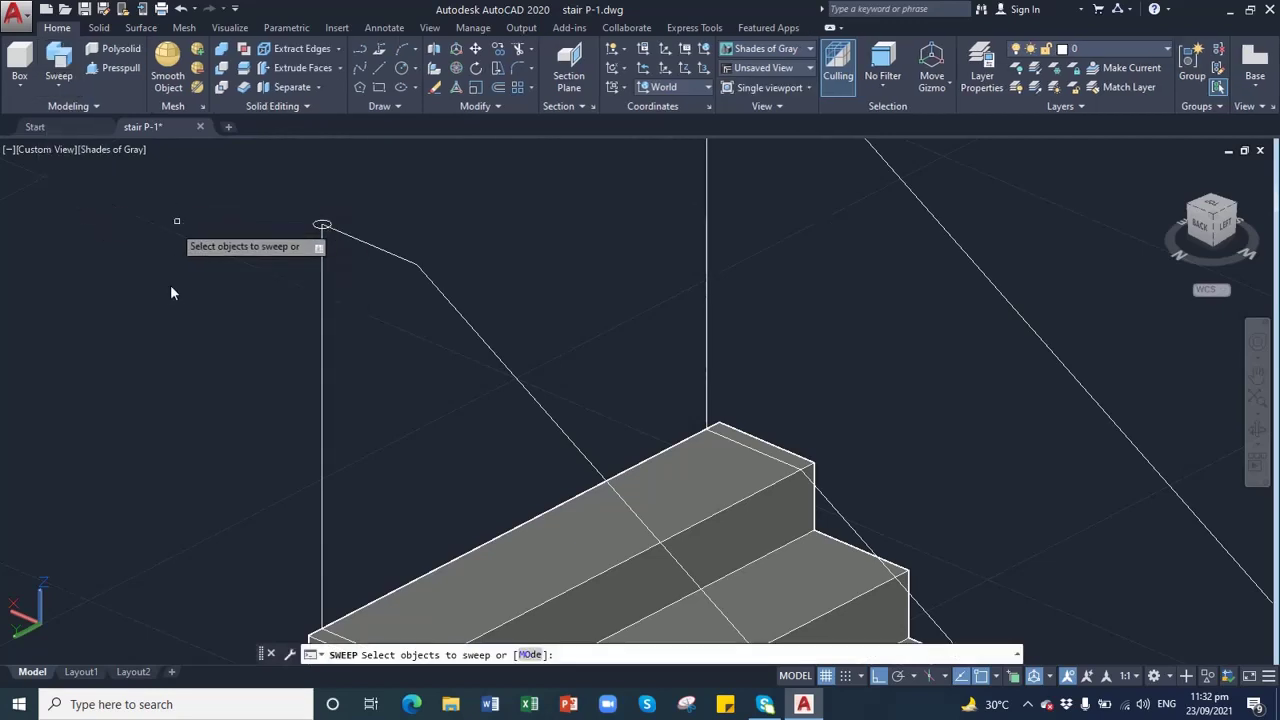
click(321, 224)
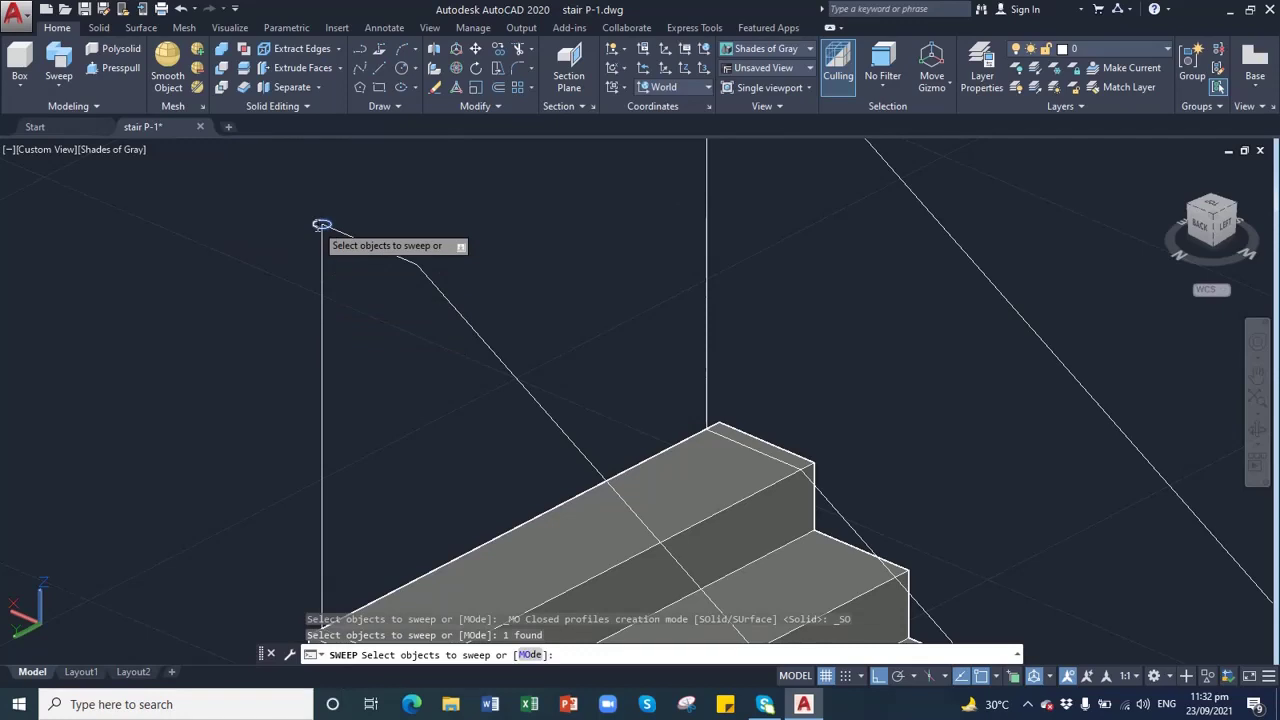
key(Return)
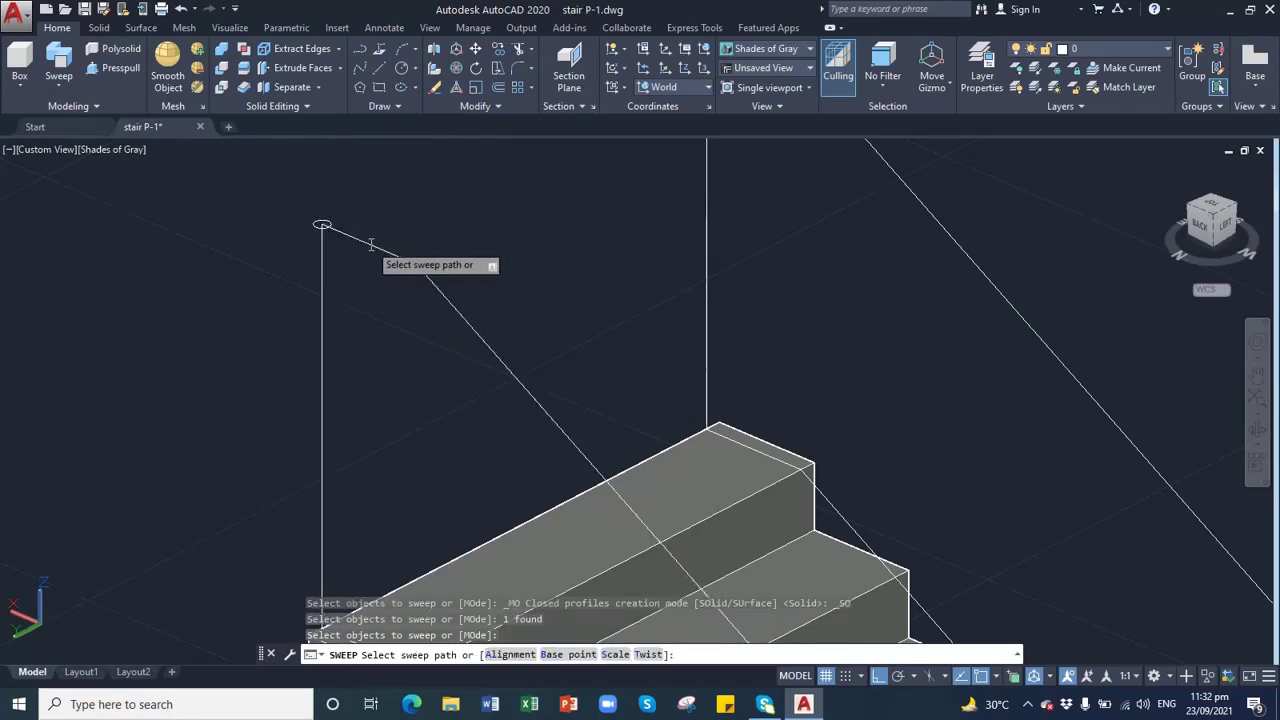
click(370, 244)
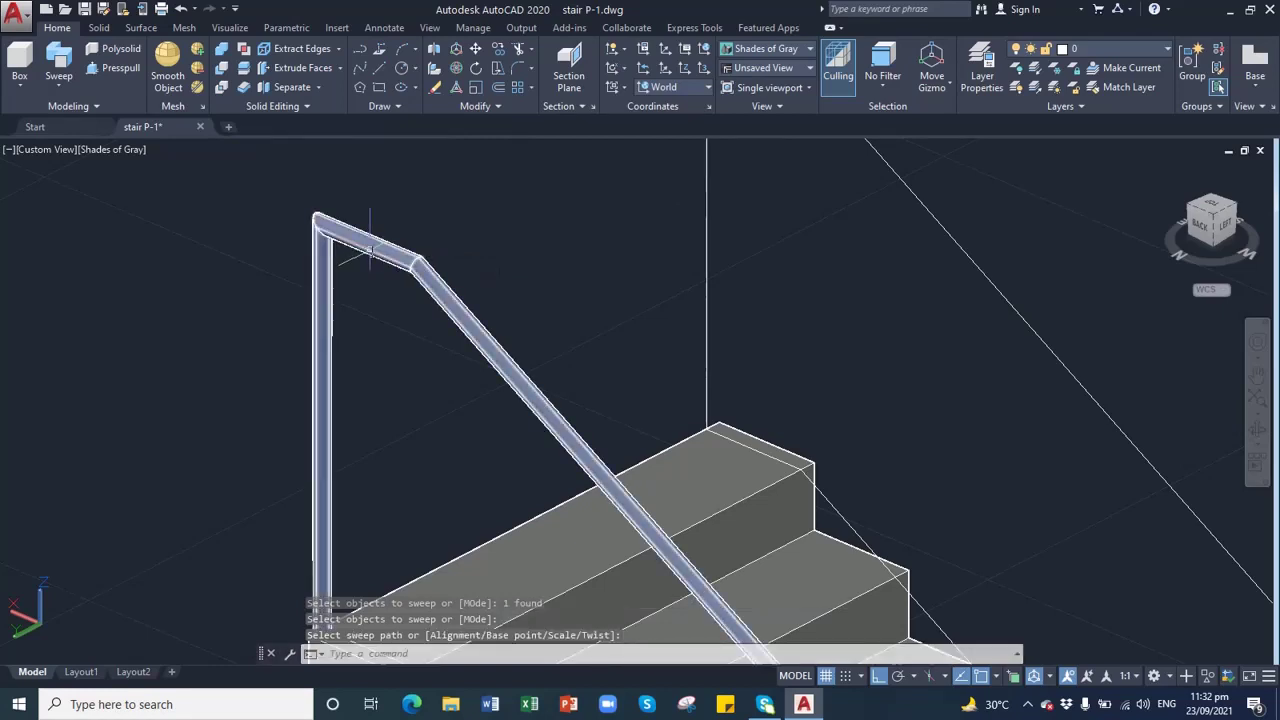
key(Return)
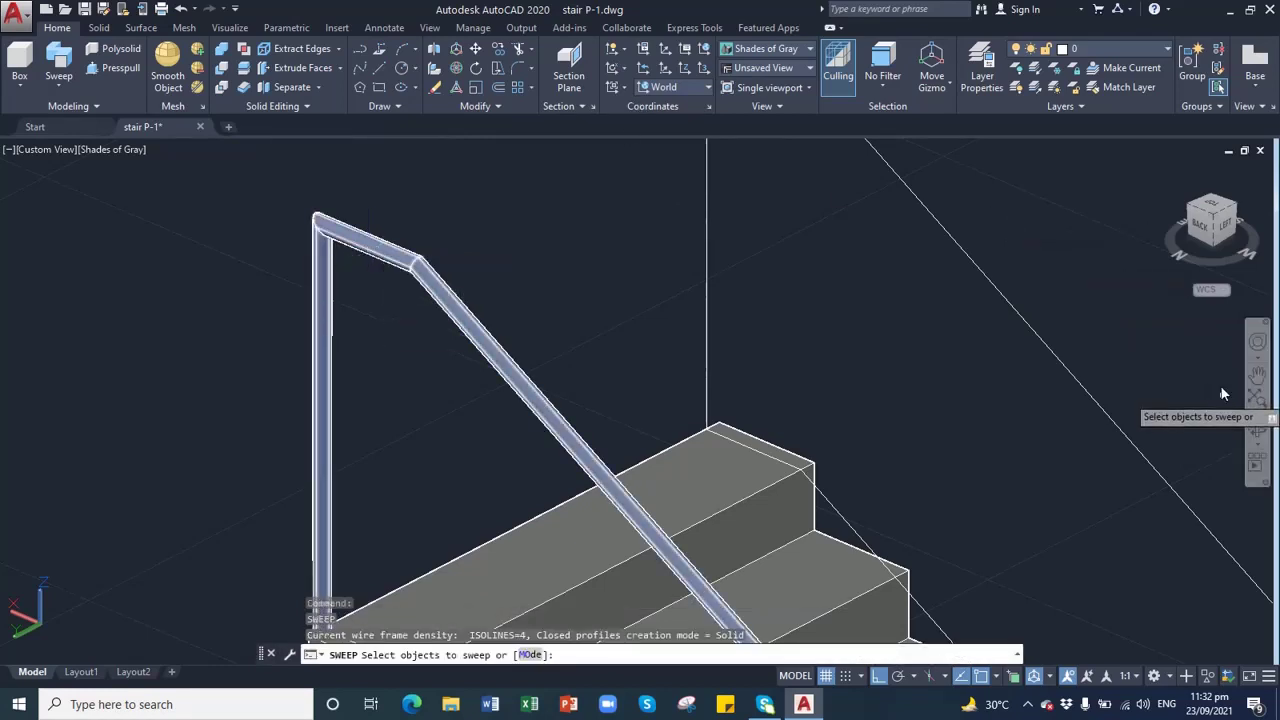
- Draw a circle with a radius of .7" centred on the upper corner of the inner railing path above the top step
click(1258, 376)
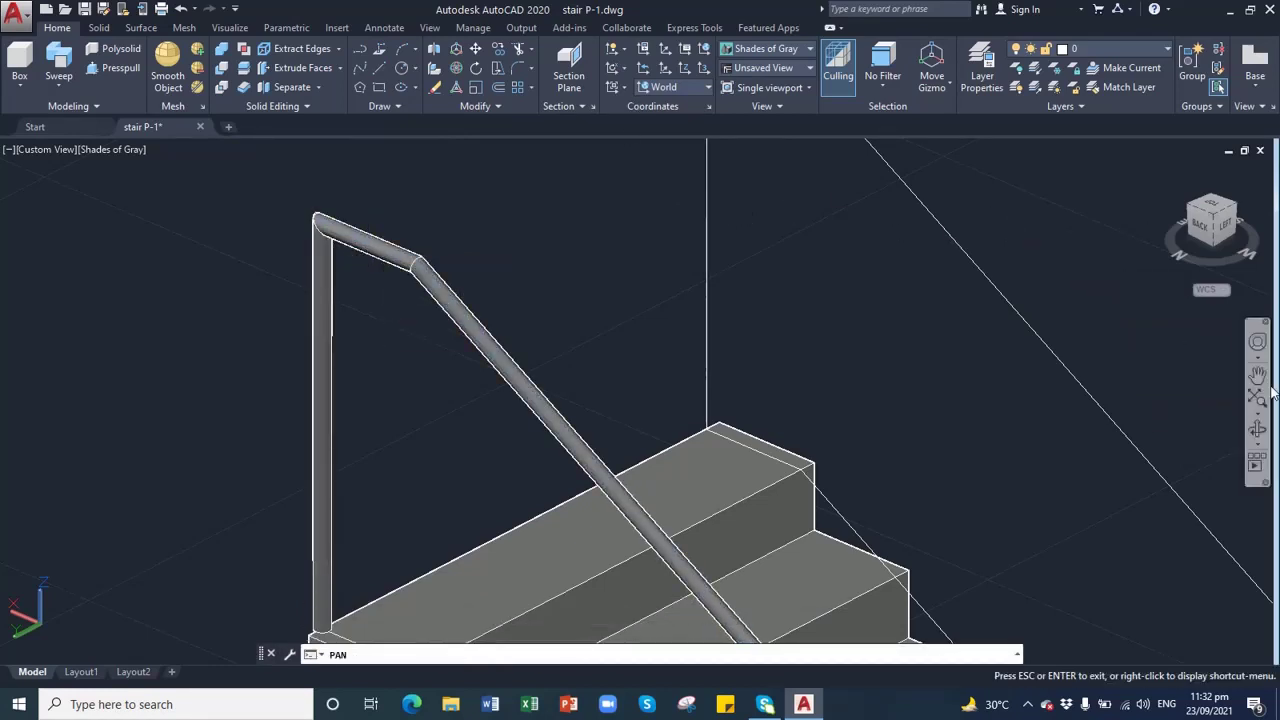
drag(946, 210, 847, 462)
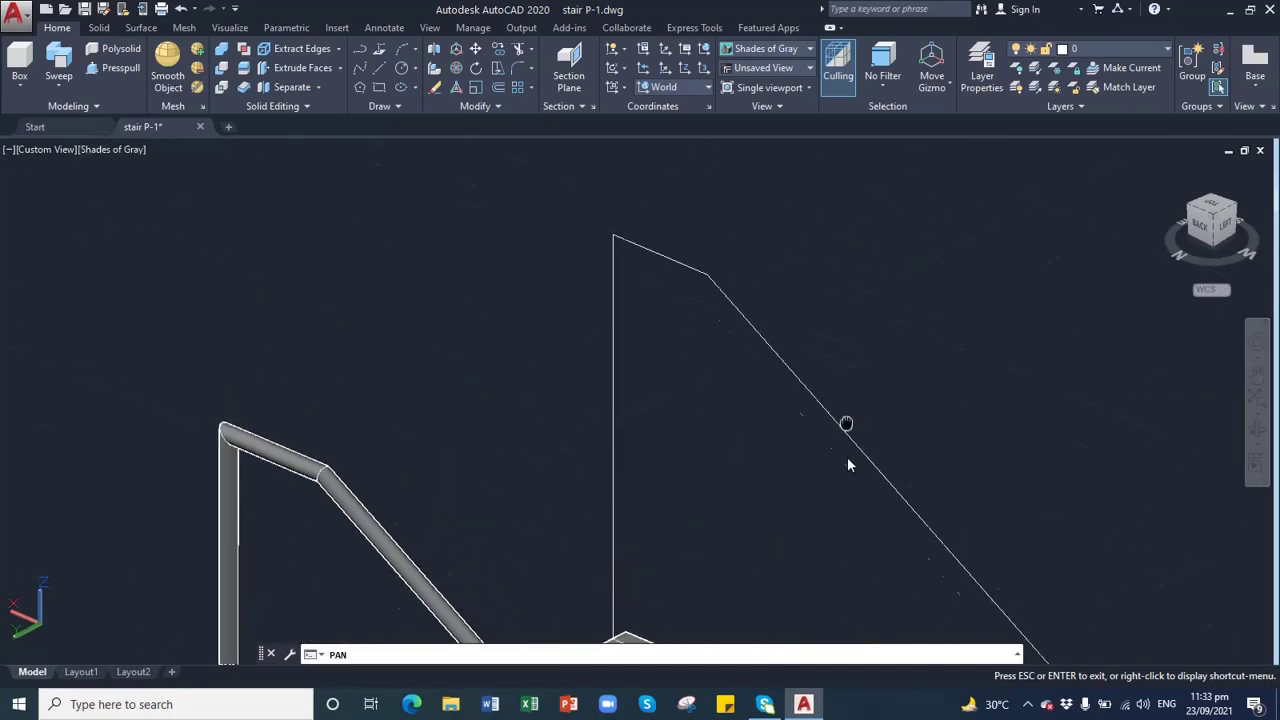
click(401, 70)
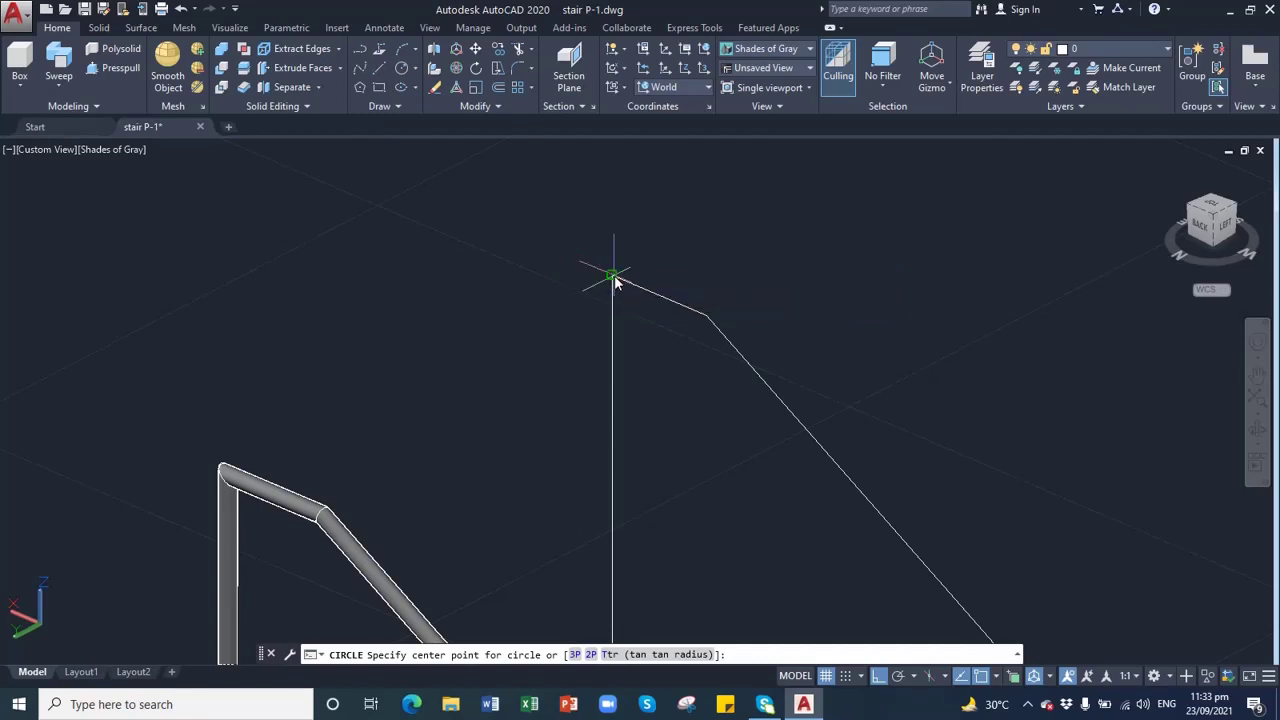
click(614, 278)
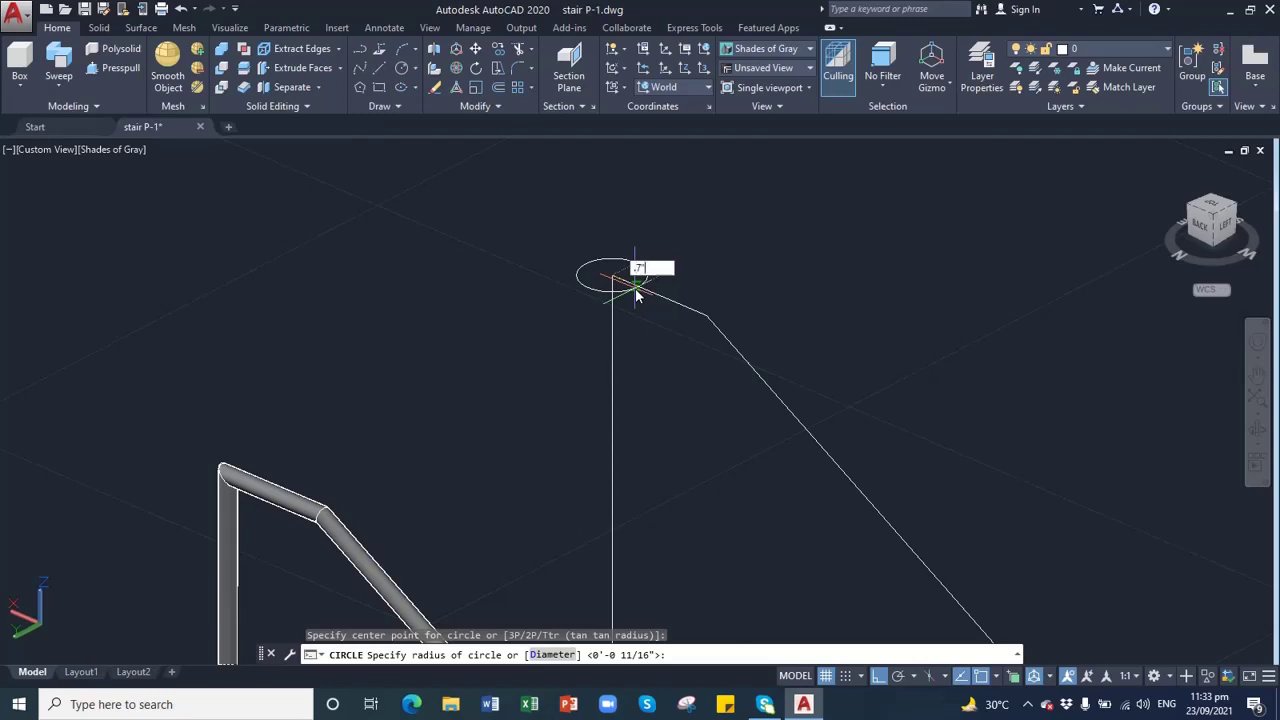
text(.7")
key(Return)
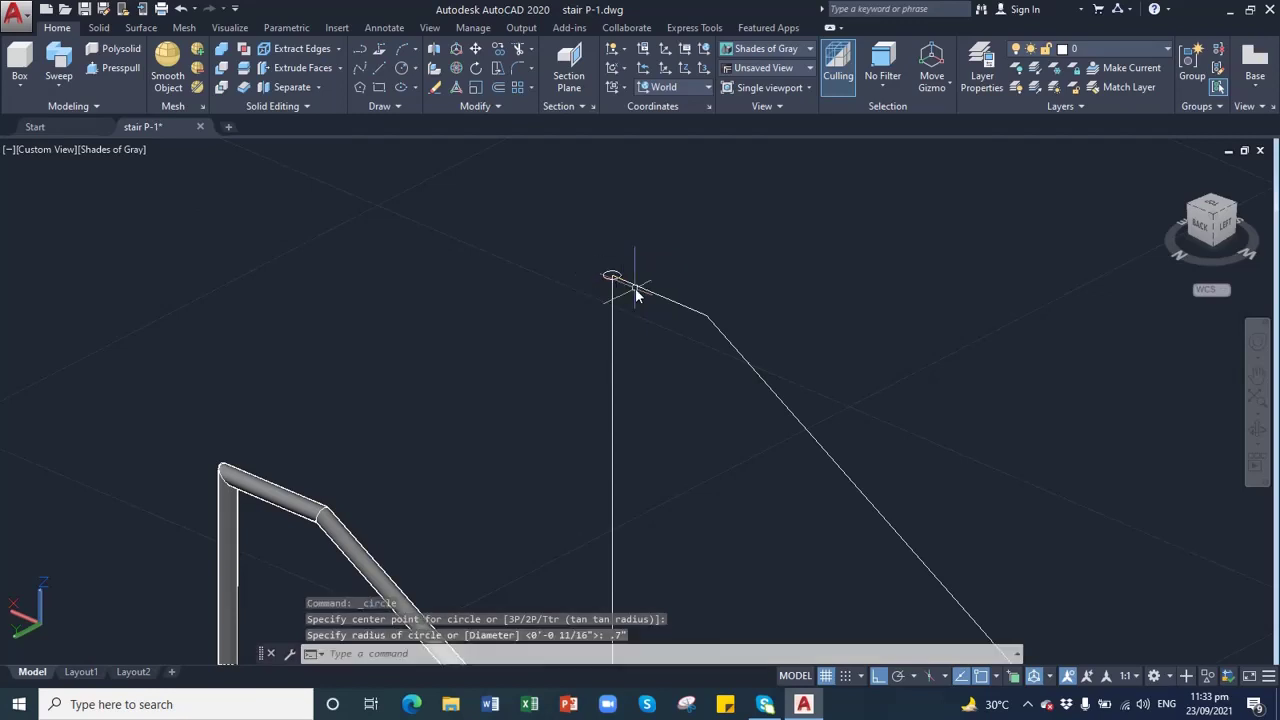
- Sweep the new circle along the inner railing path to form the second solid handrail
click(66, 68)
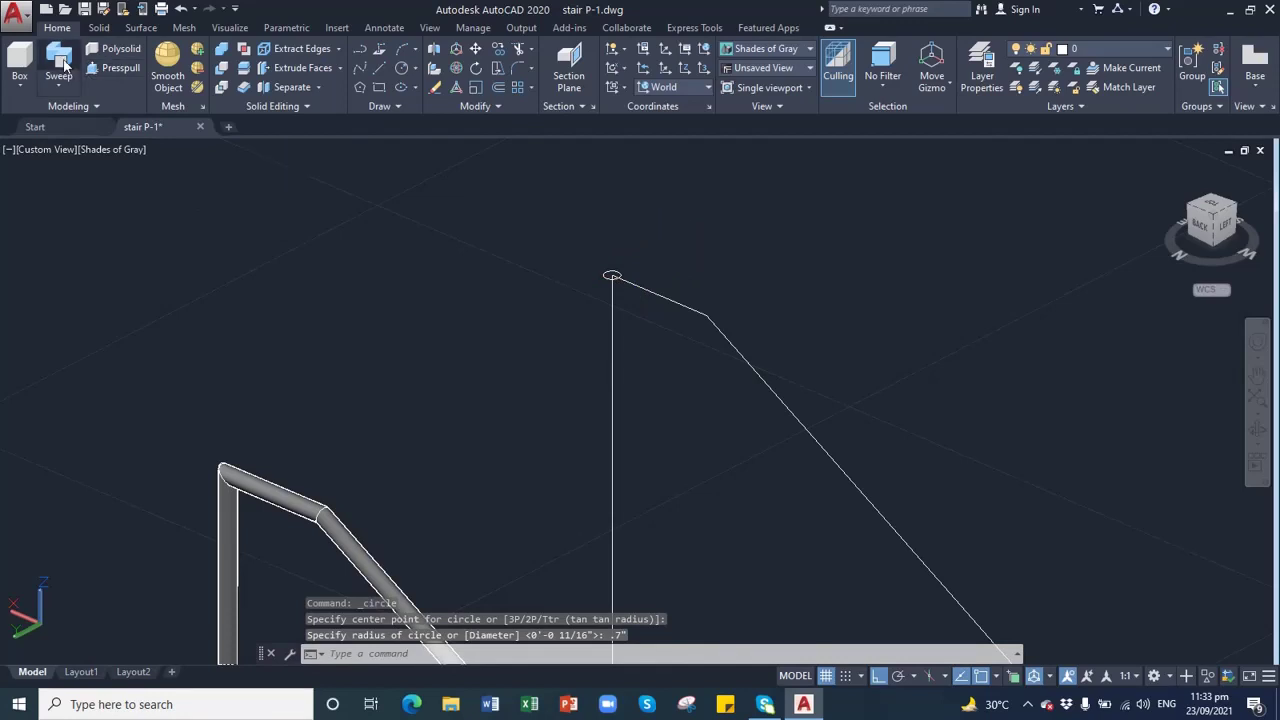
click(612, 276)
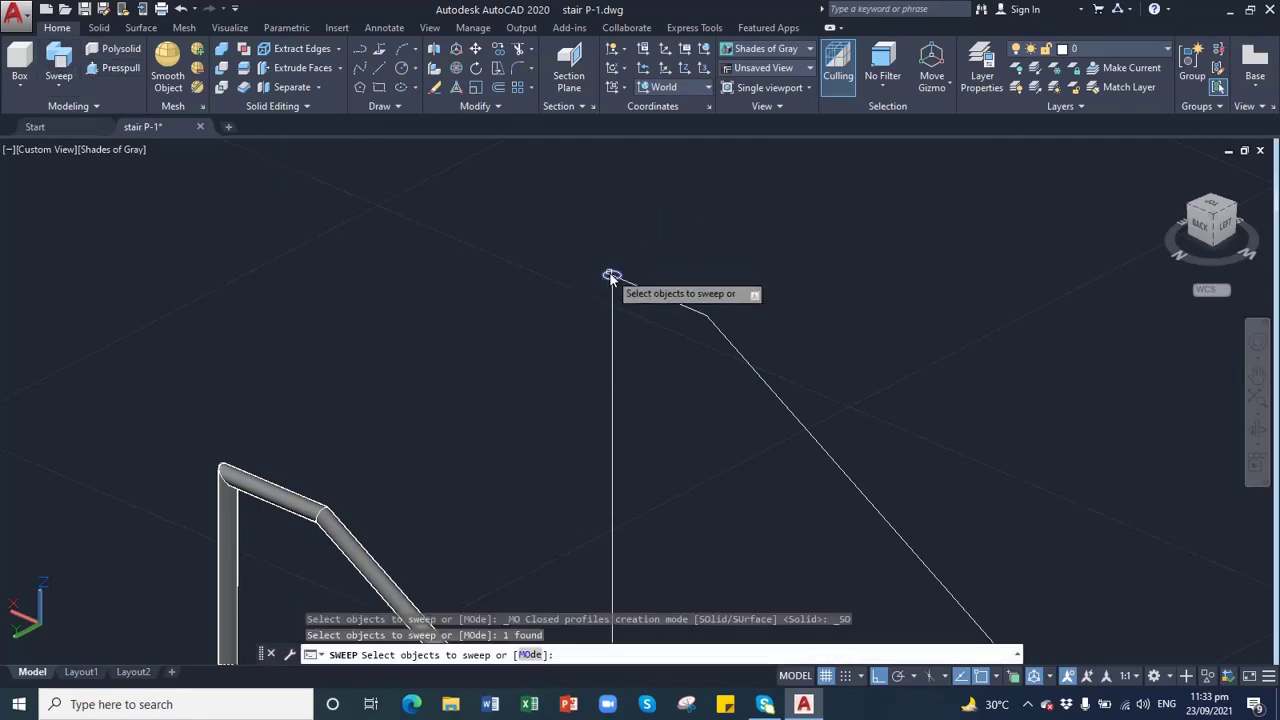
key(Return)
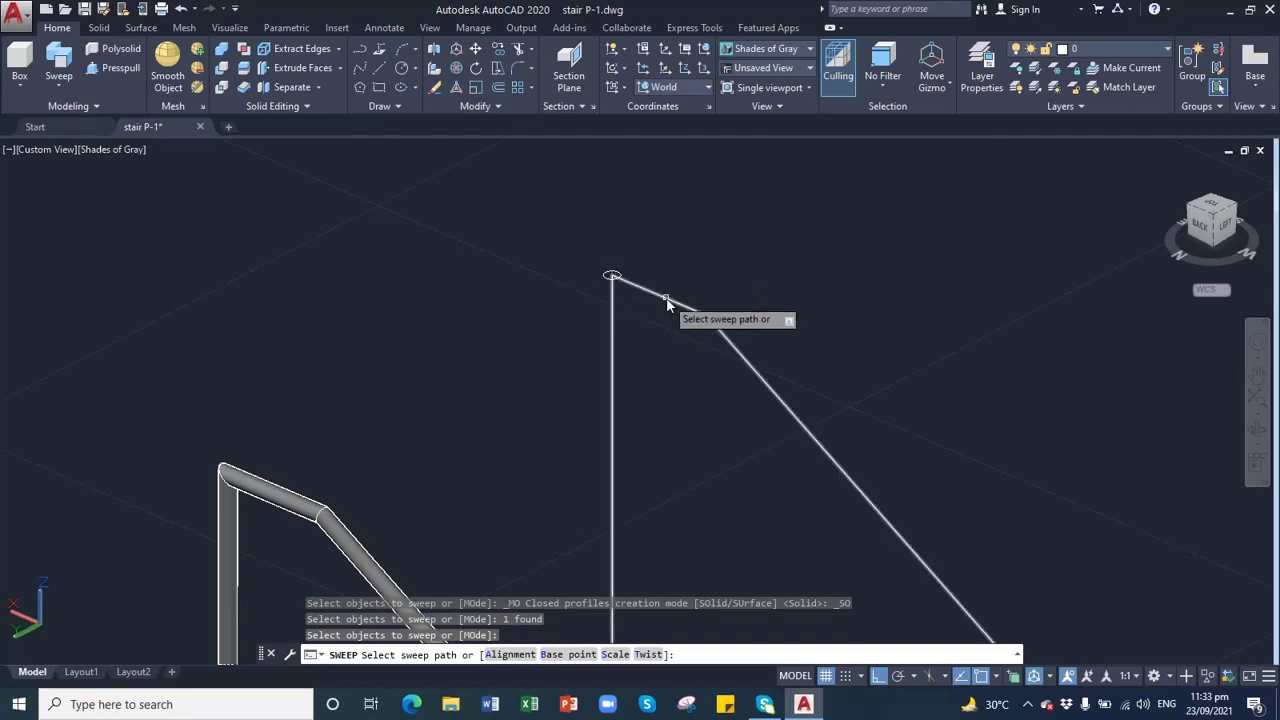
click(666, 297)
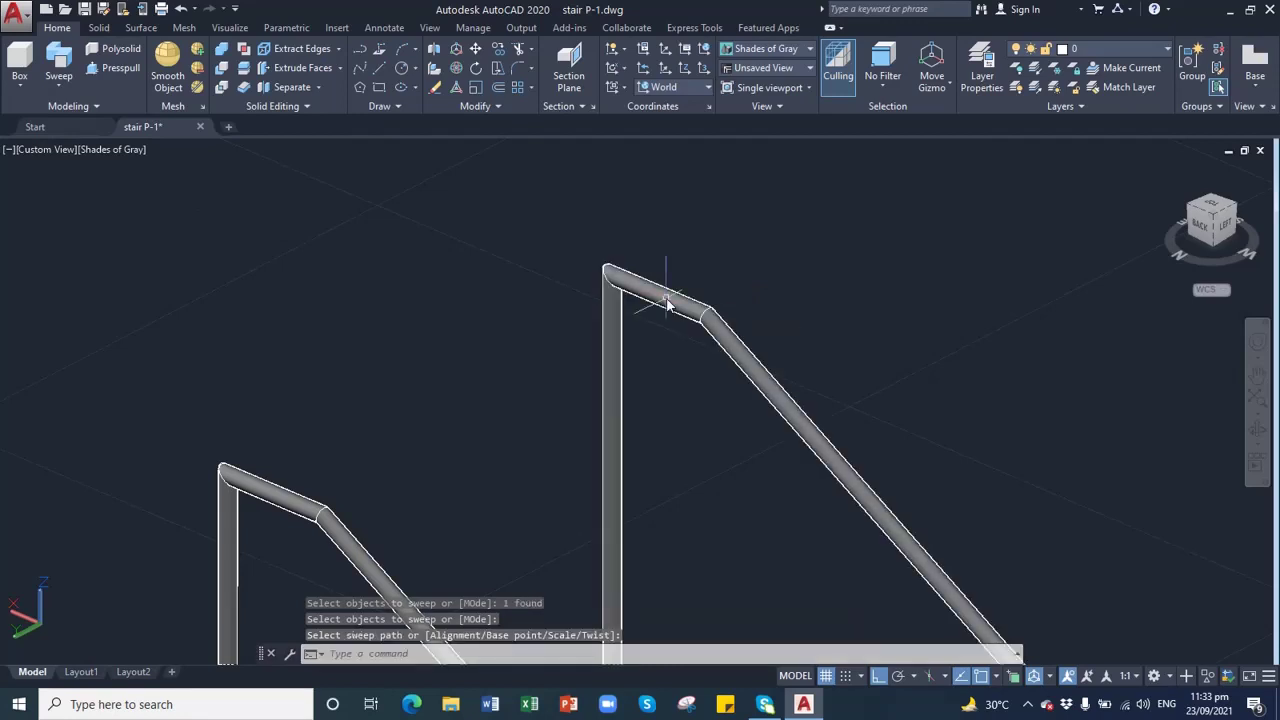
key(Return)
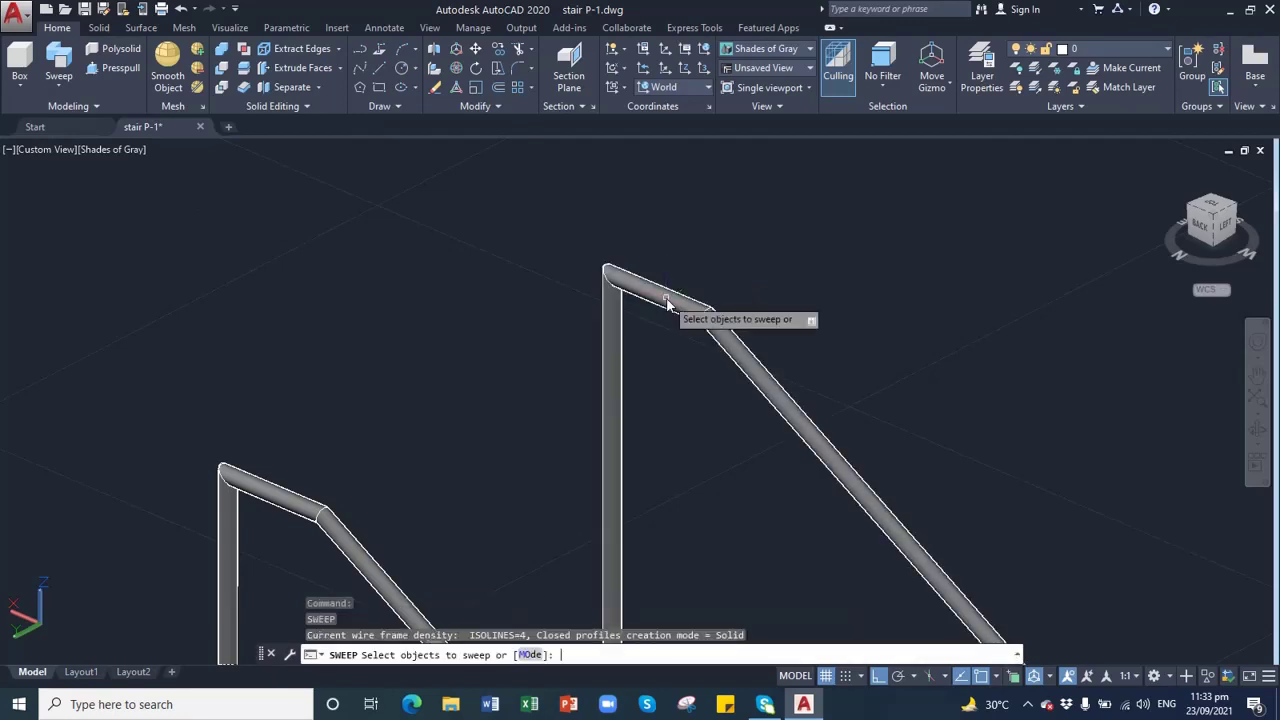
- Orbit around the whole staircase and examine both swept railings from the front, left and back sides
click(1258, 372)
scroll(663, 340, down, 5)
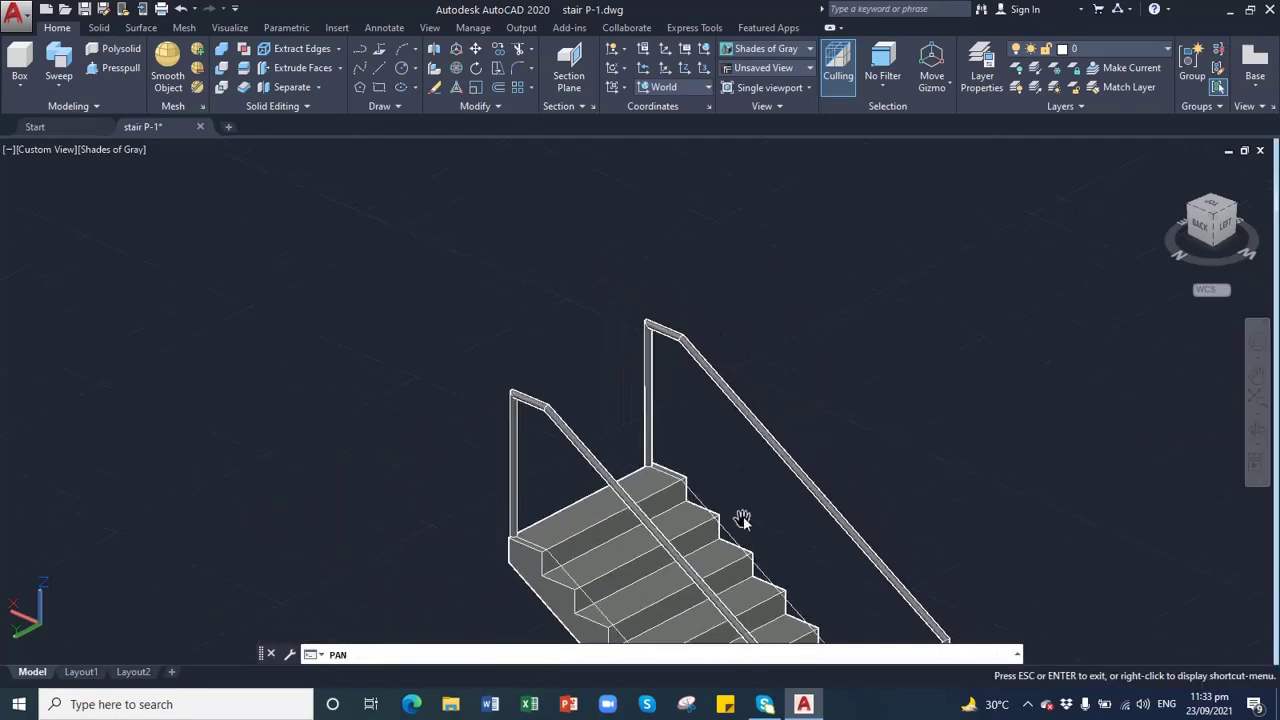
drag(743, 448, 566, 270)
scroll(566, 270, down, 3)
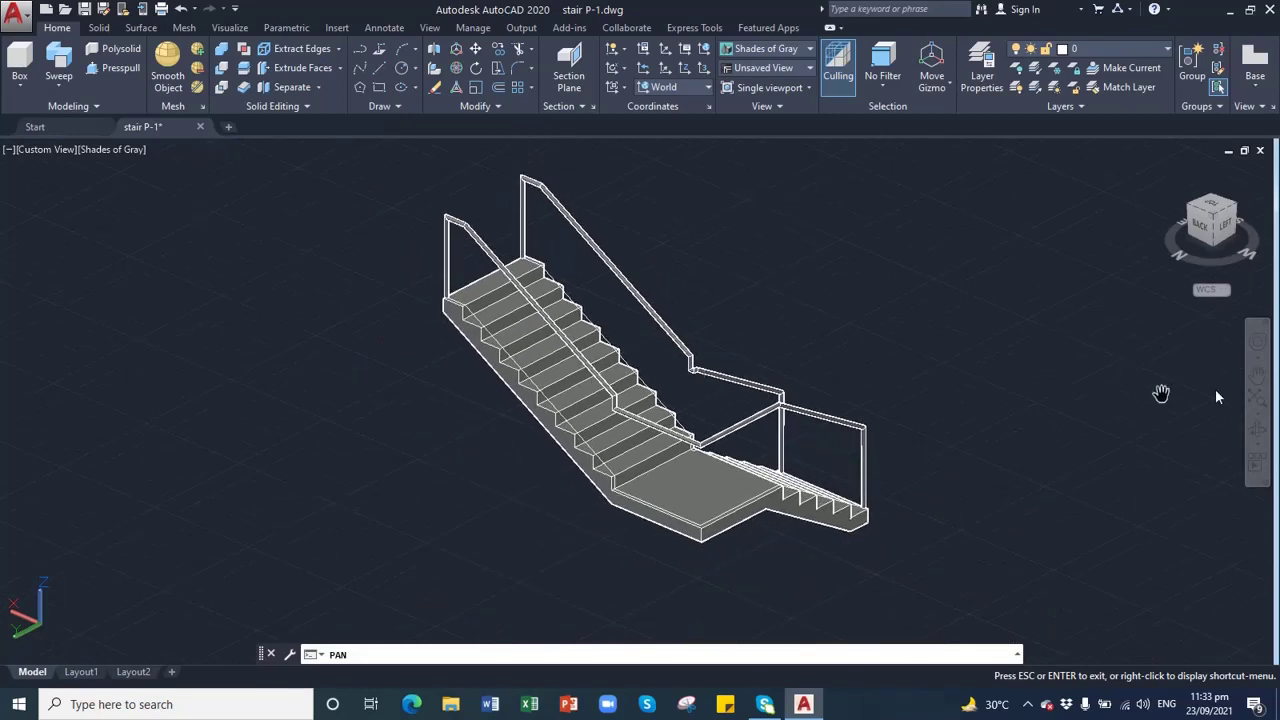
click(1258, 430)
drag(734, 395, 450, 396)
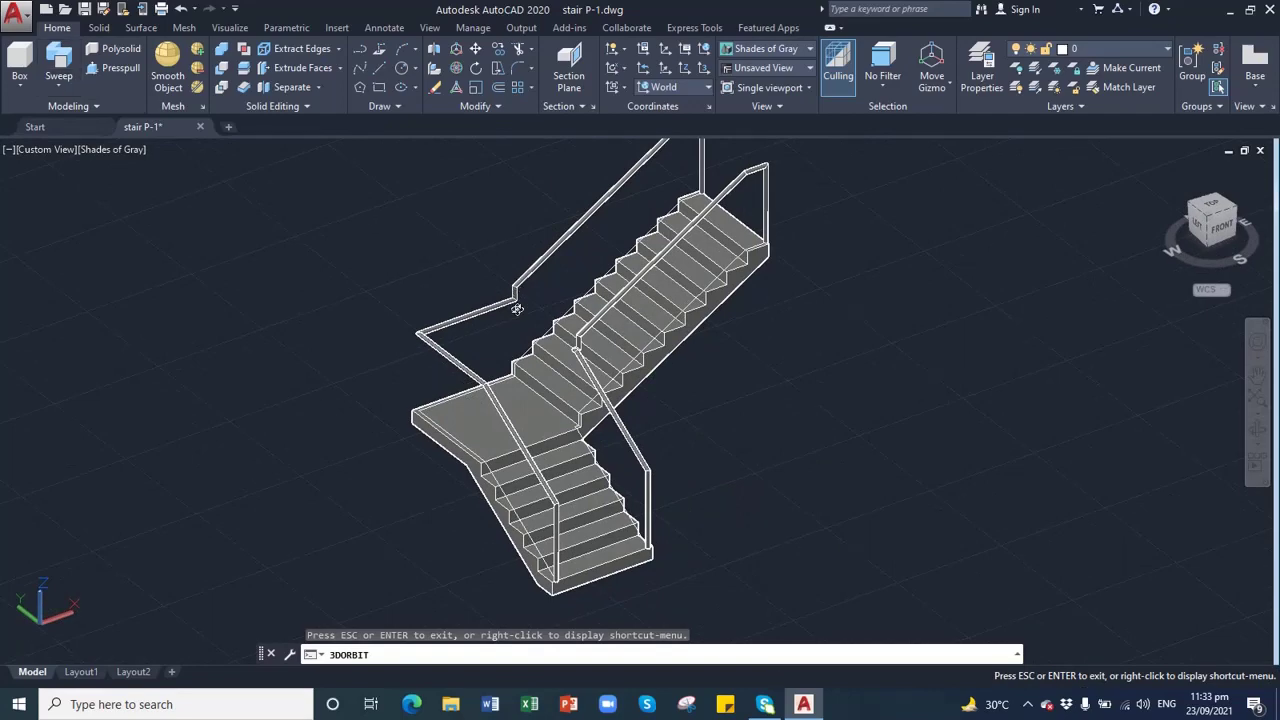
drag(517, 309, 726, 330)
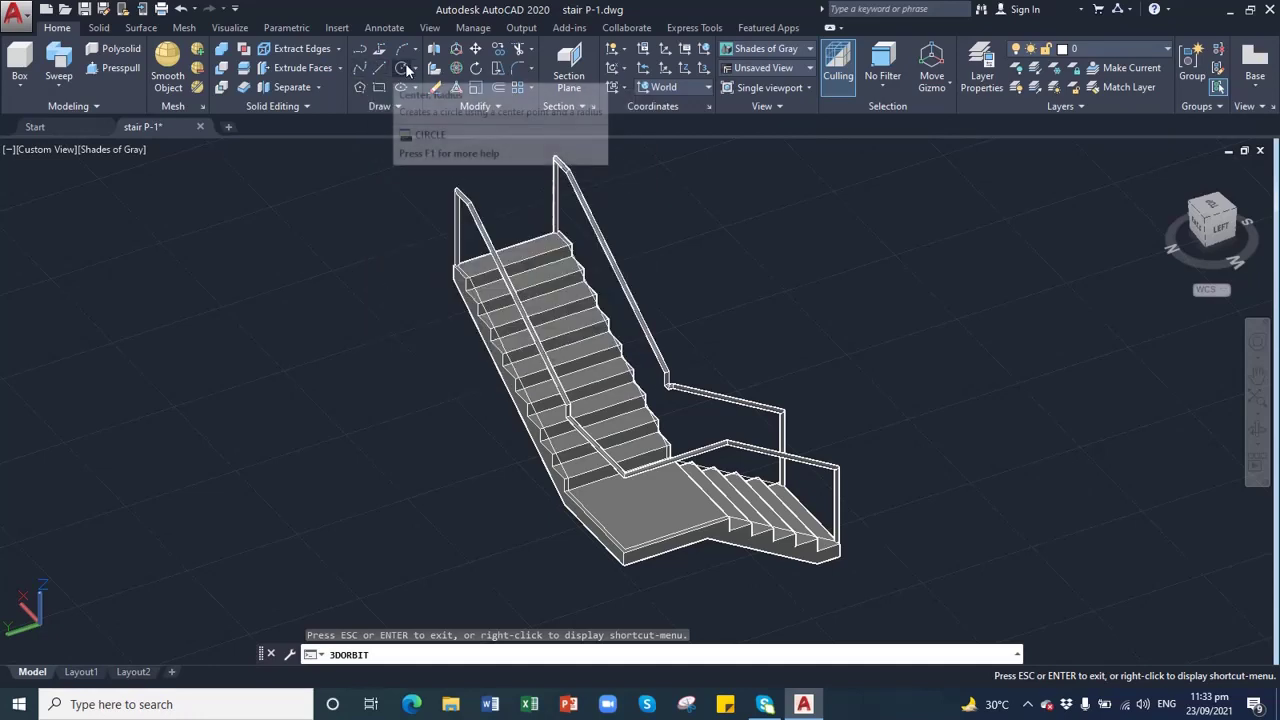
click(1257, 375)
drag(654, 423, 609, 428)
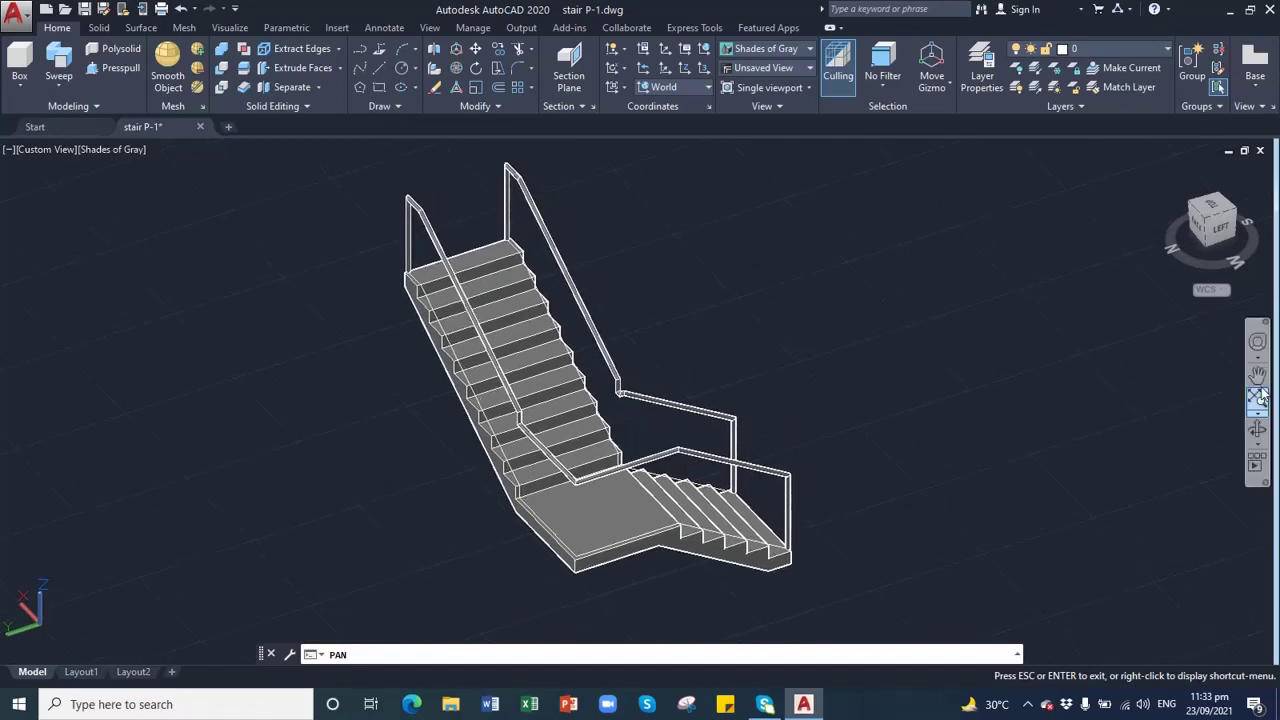
click(1257, 428)
drag(708, 407, 783, 351)
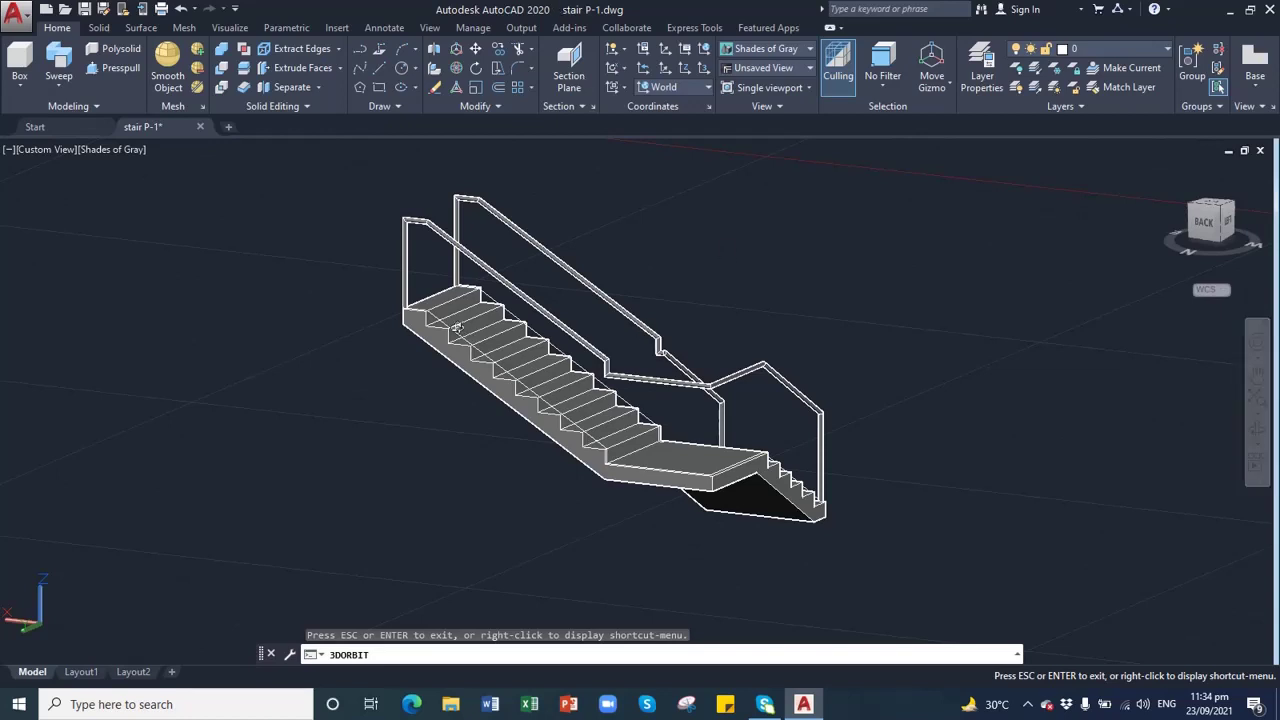
key(Escape)
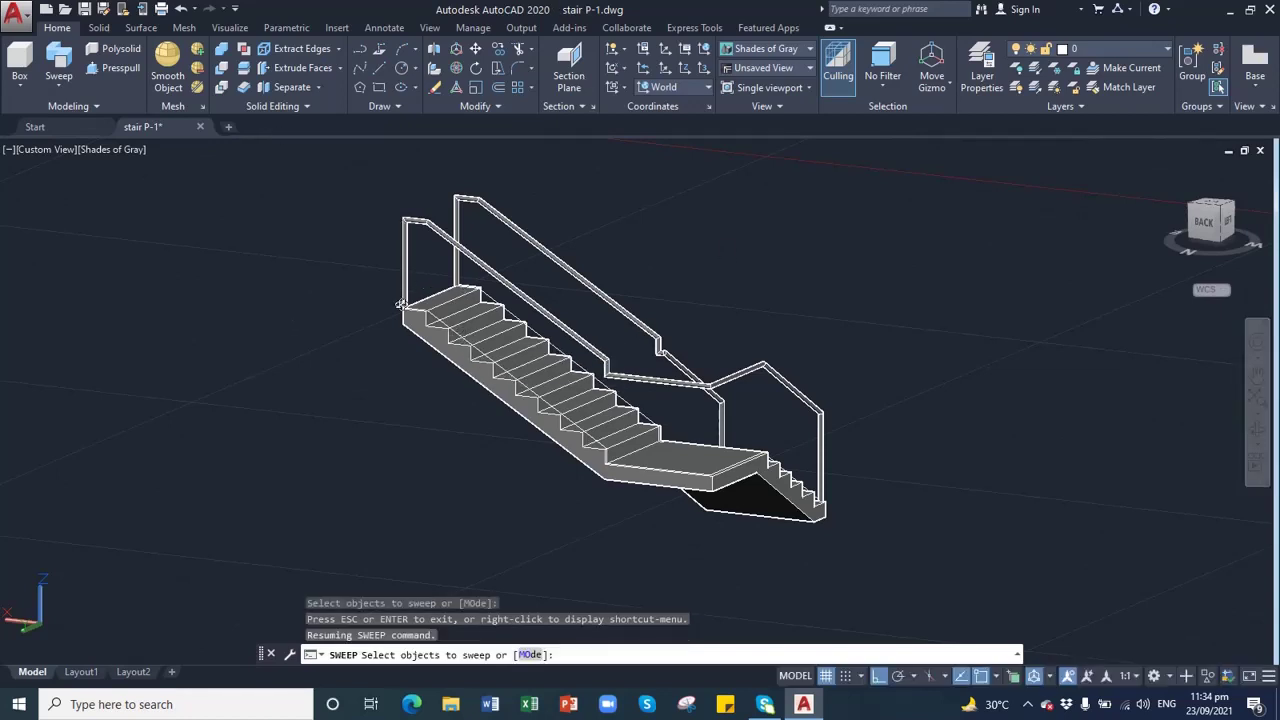
click(489, 354)
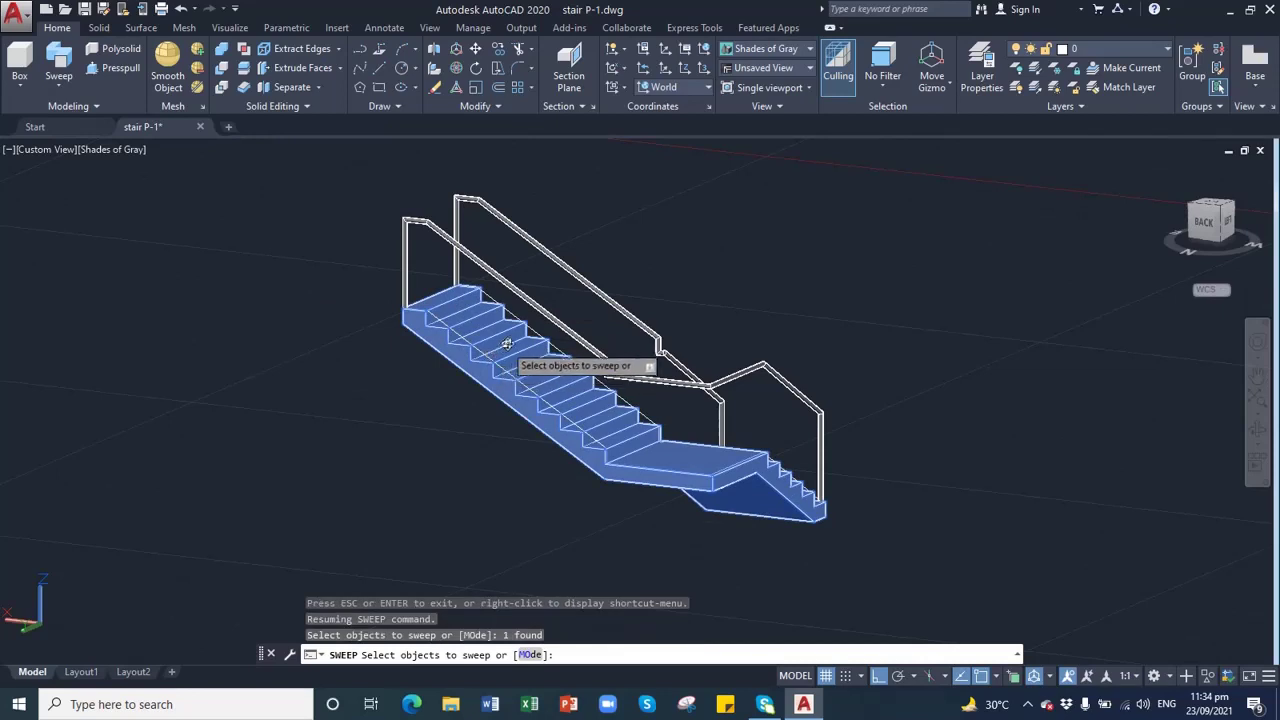
click(497, 367)
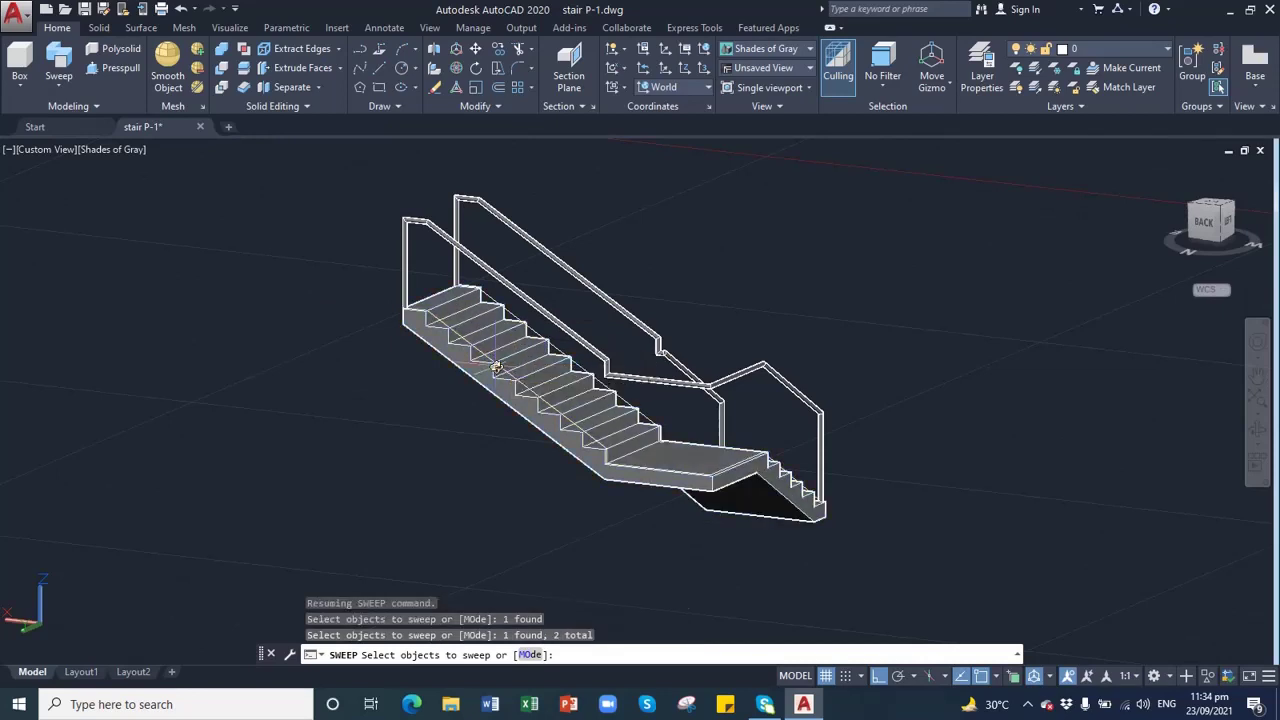
key(Escape)
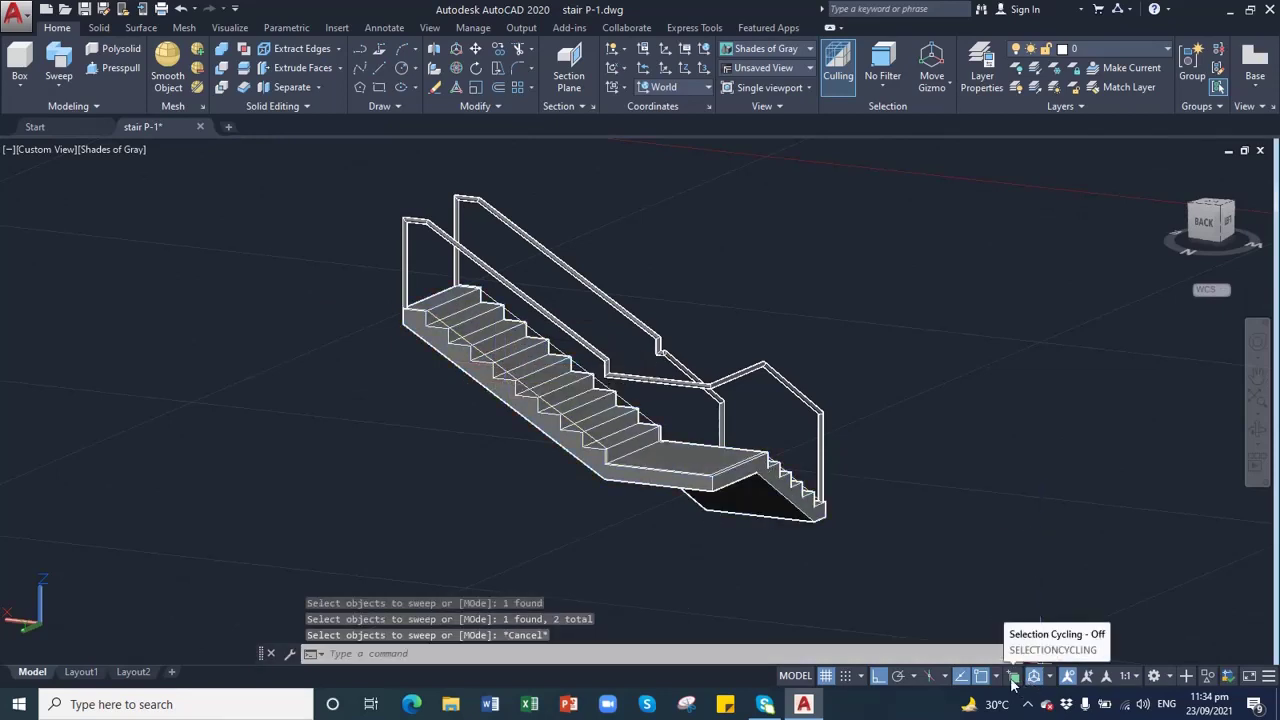
- Turn on selection cycling and copy both 3D polylines along the stair edges 1'6" straight up
click(1013, 677)
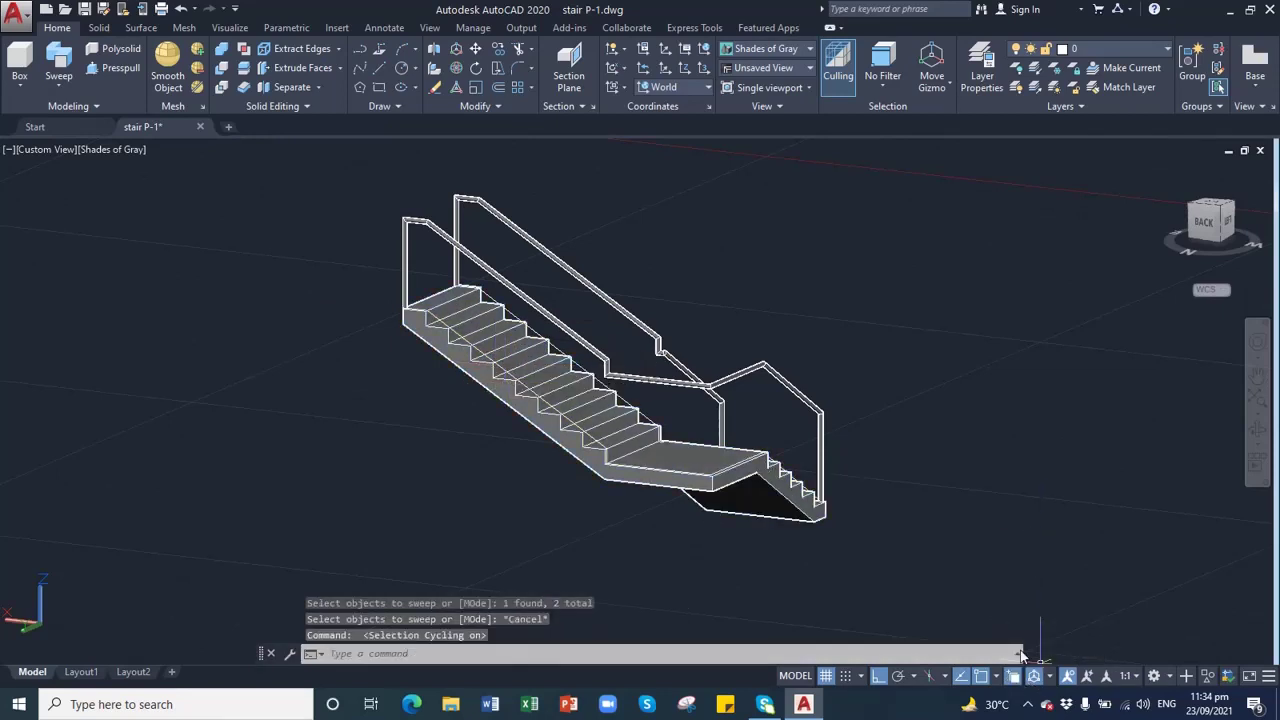
click(509, 372)
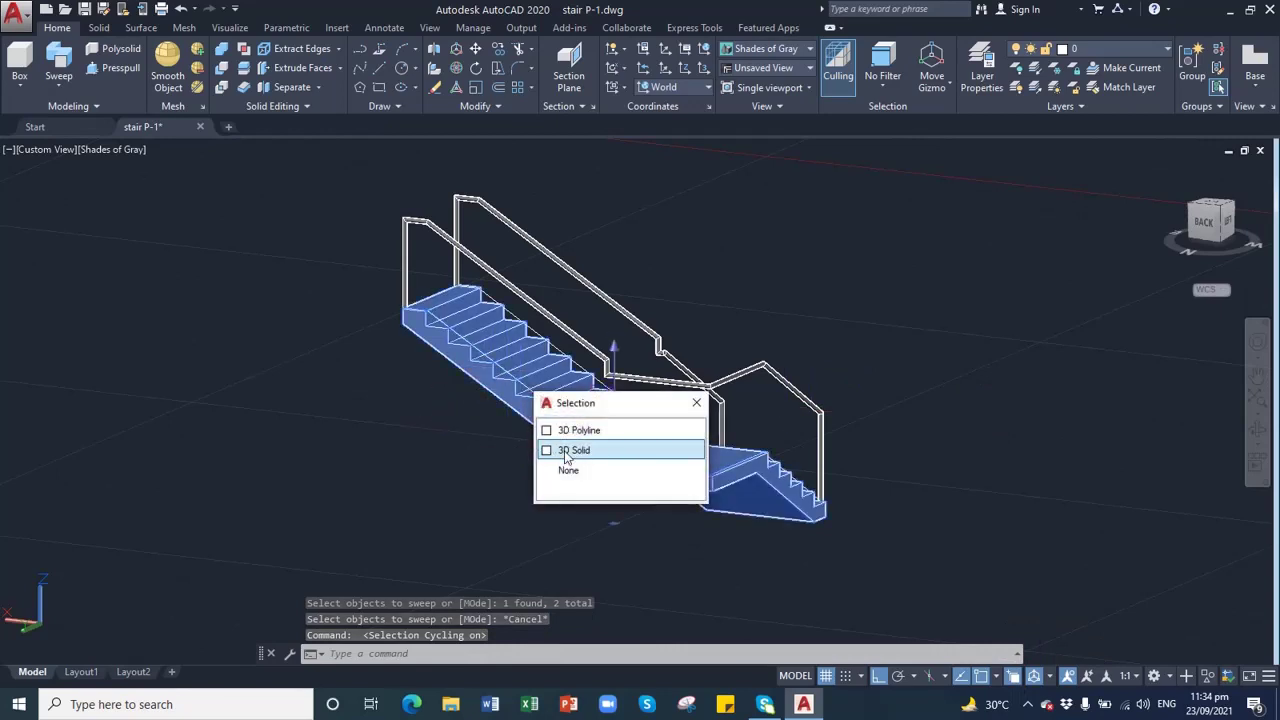
click(578, 430)
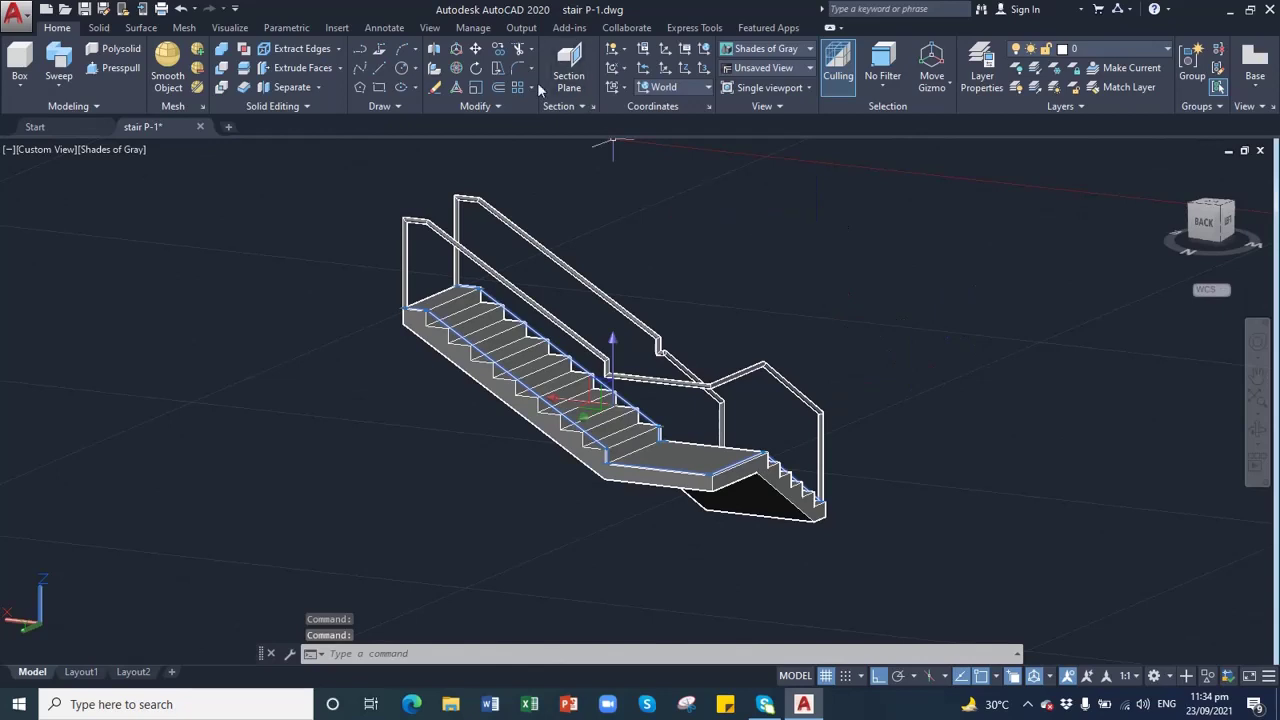
click(499, 50)
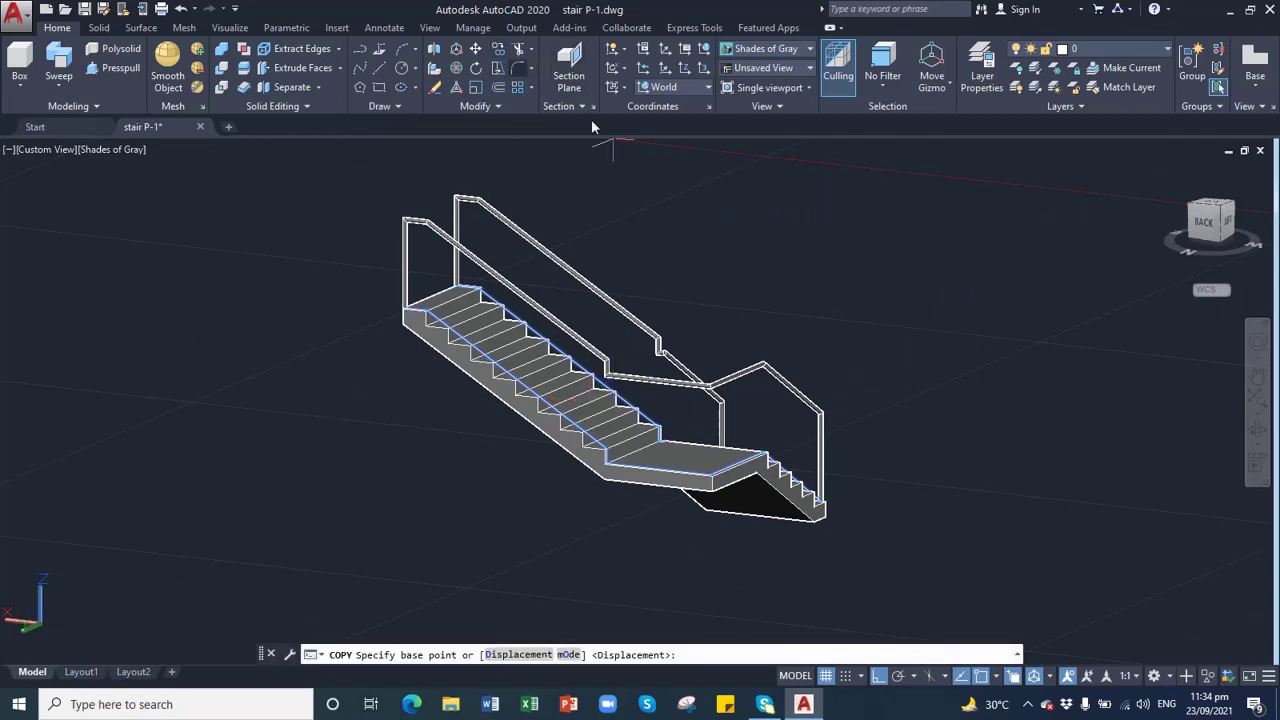
click(689, 269)
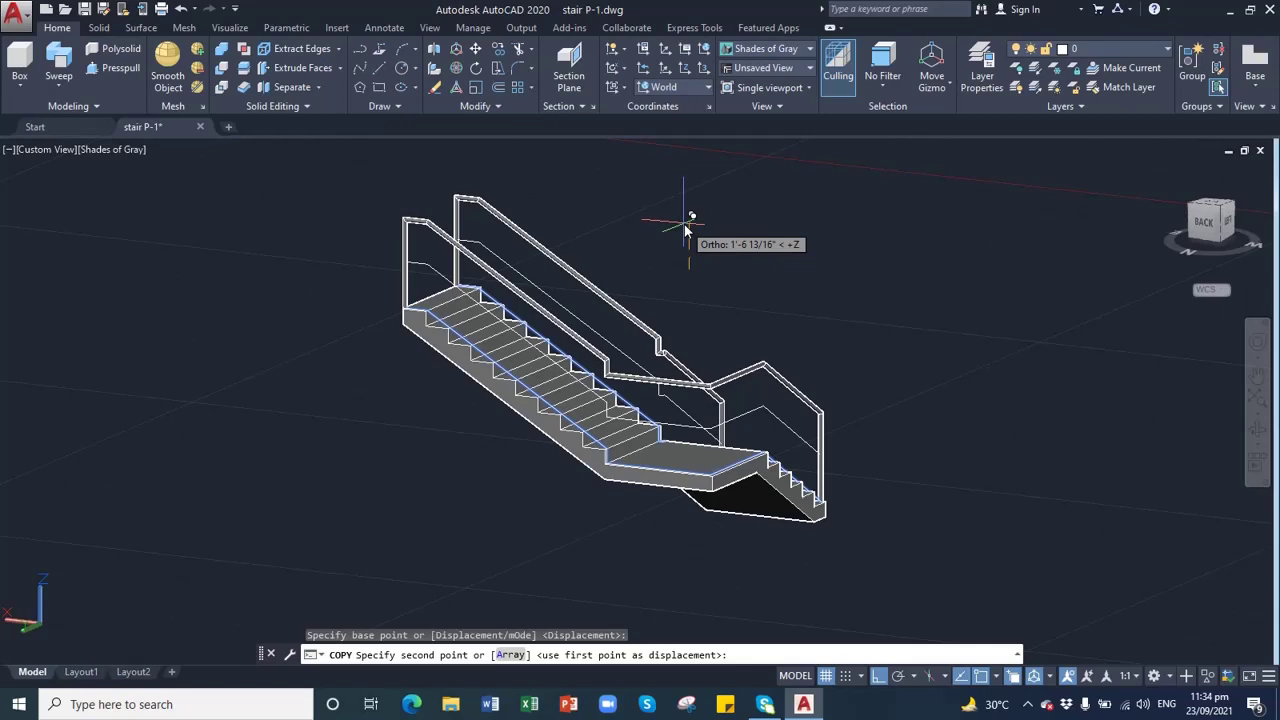
text(1)
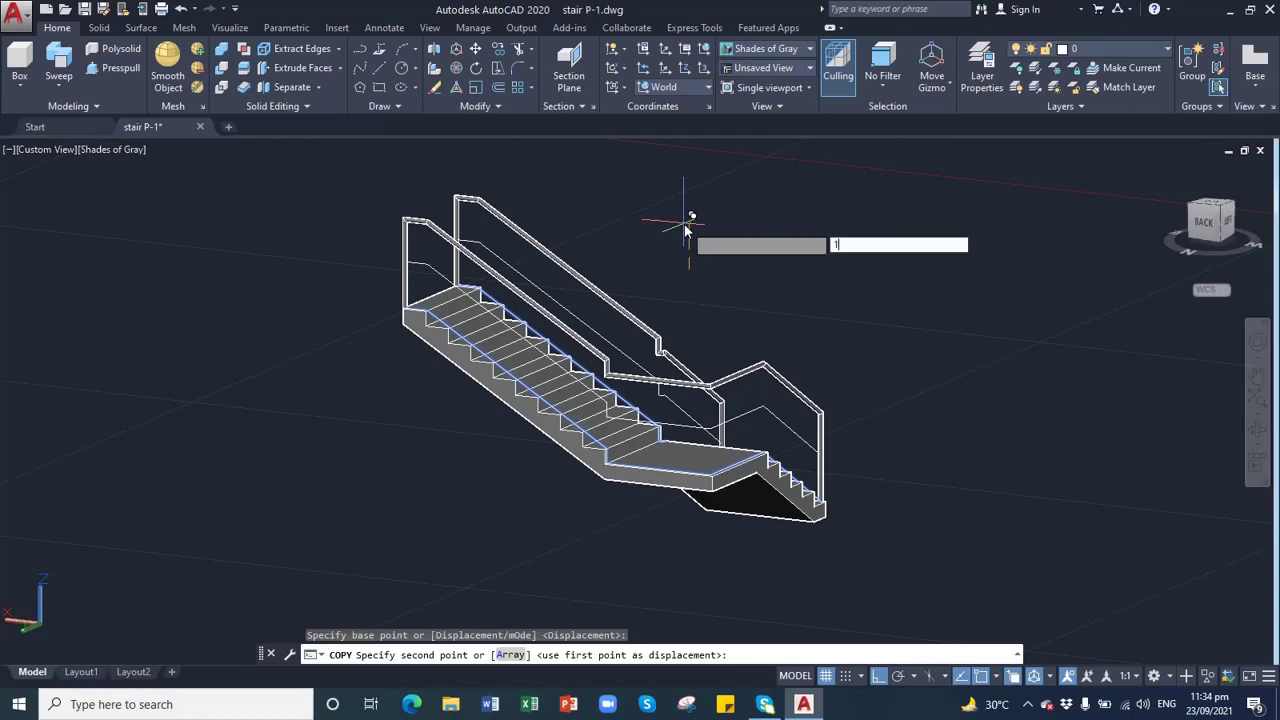
text(')
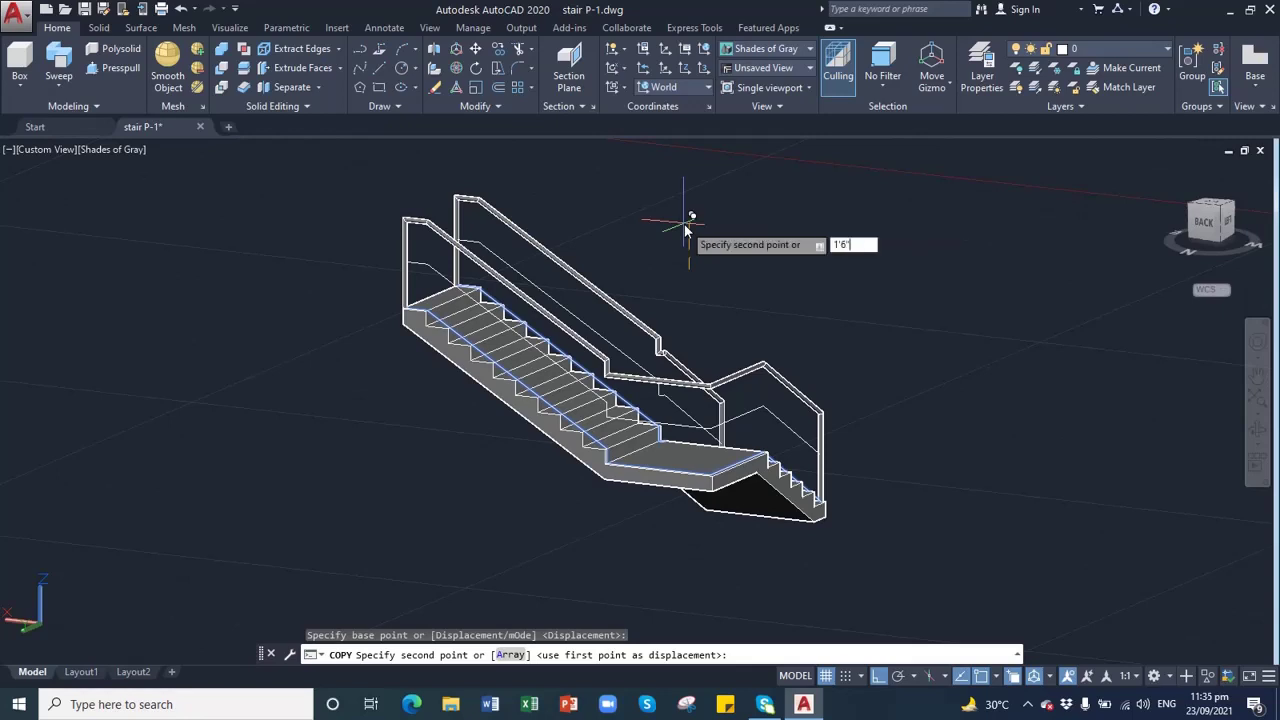
text(6")
key(Return)
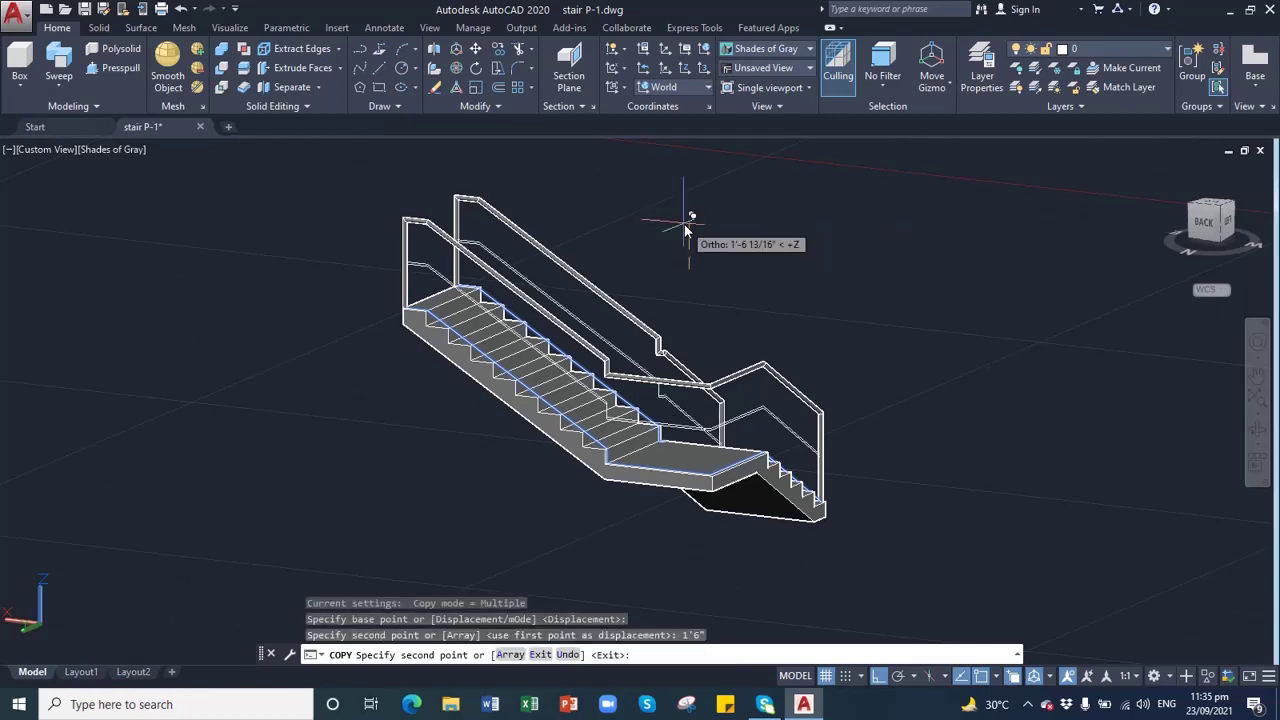
- Draw a circle with a radius of .7" centred on the upper bend of the outer intermediate rail path above the top step
key(Return)
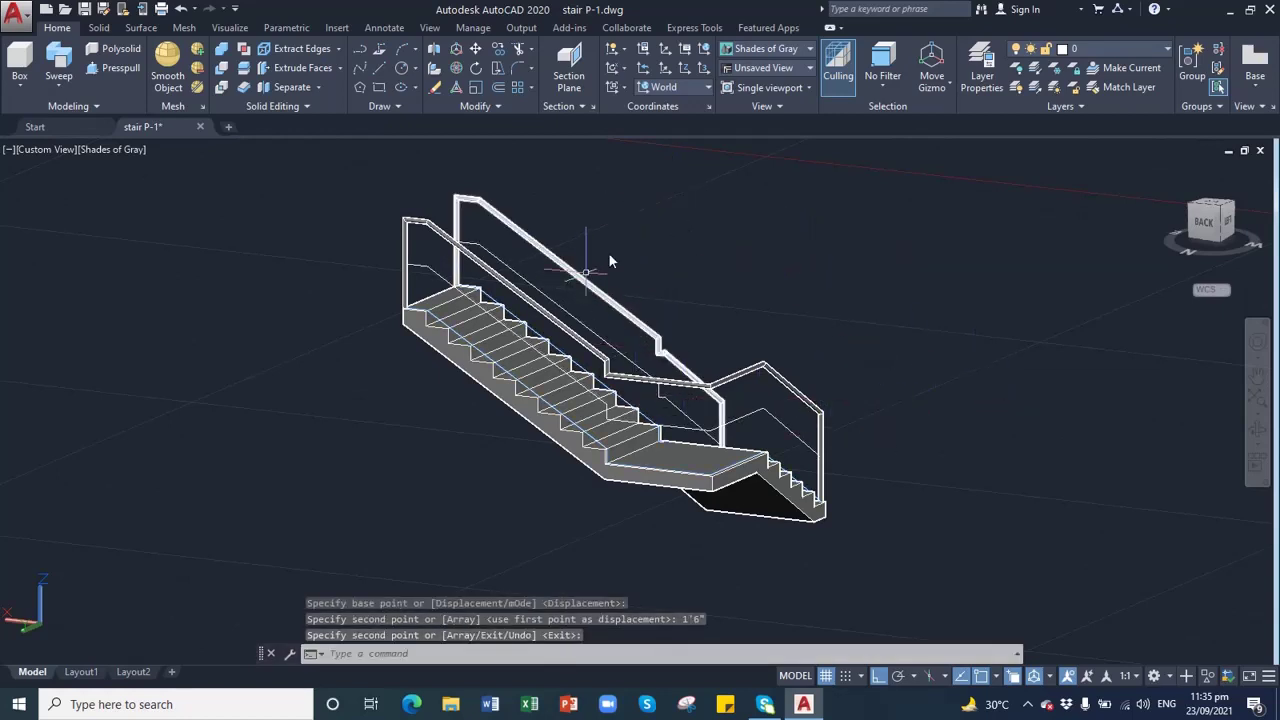
click(1258, 378)
scroll(590, 335, up, 5)
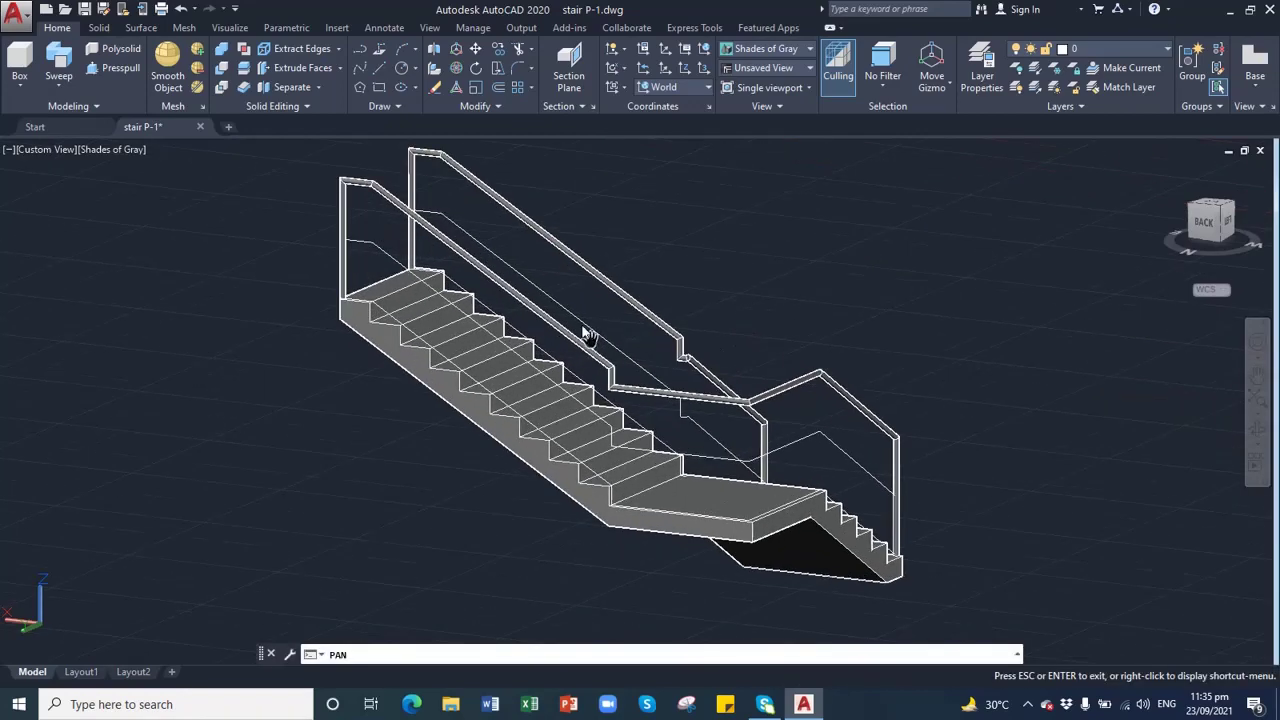
drag(511, 304, 546, 341)
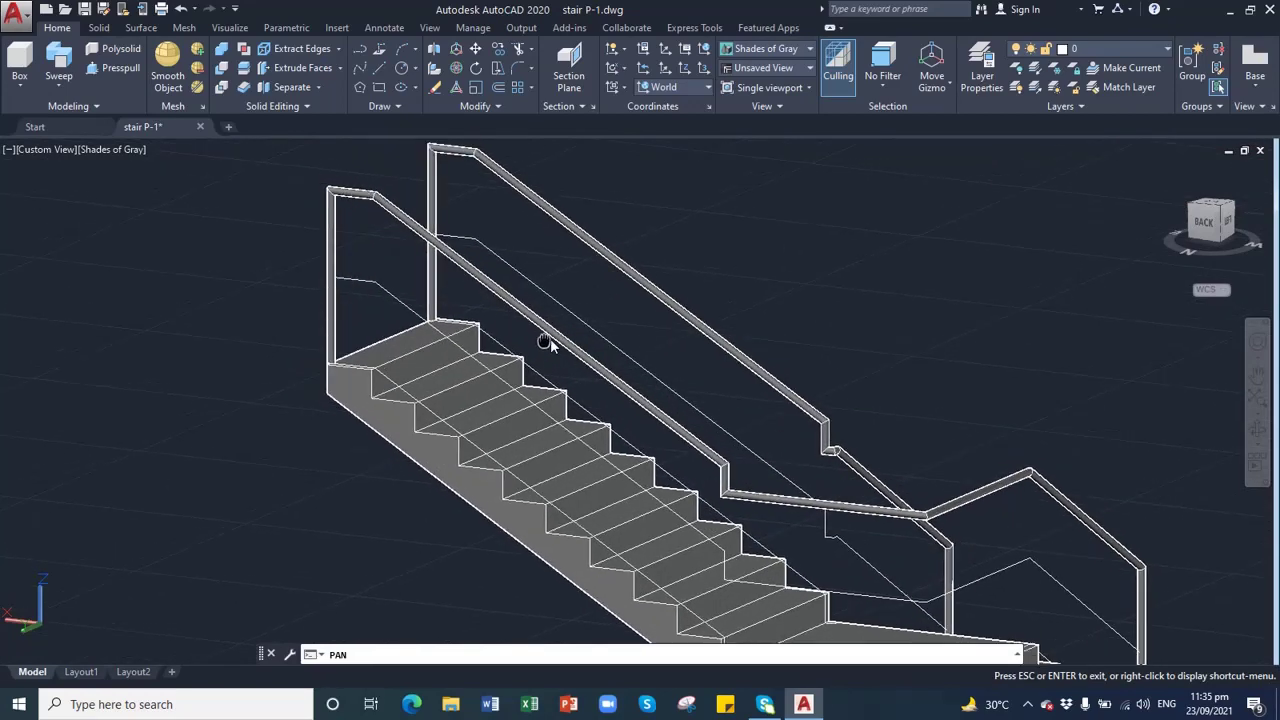
scroll(505, 314, up, 1)
drag(498, 304, 510, 339)
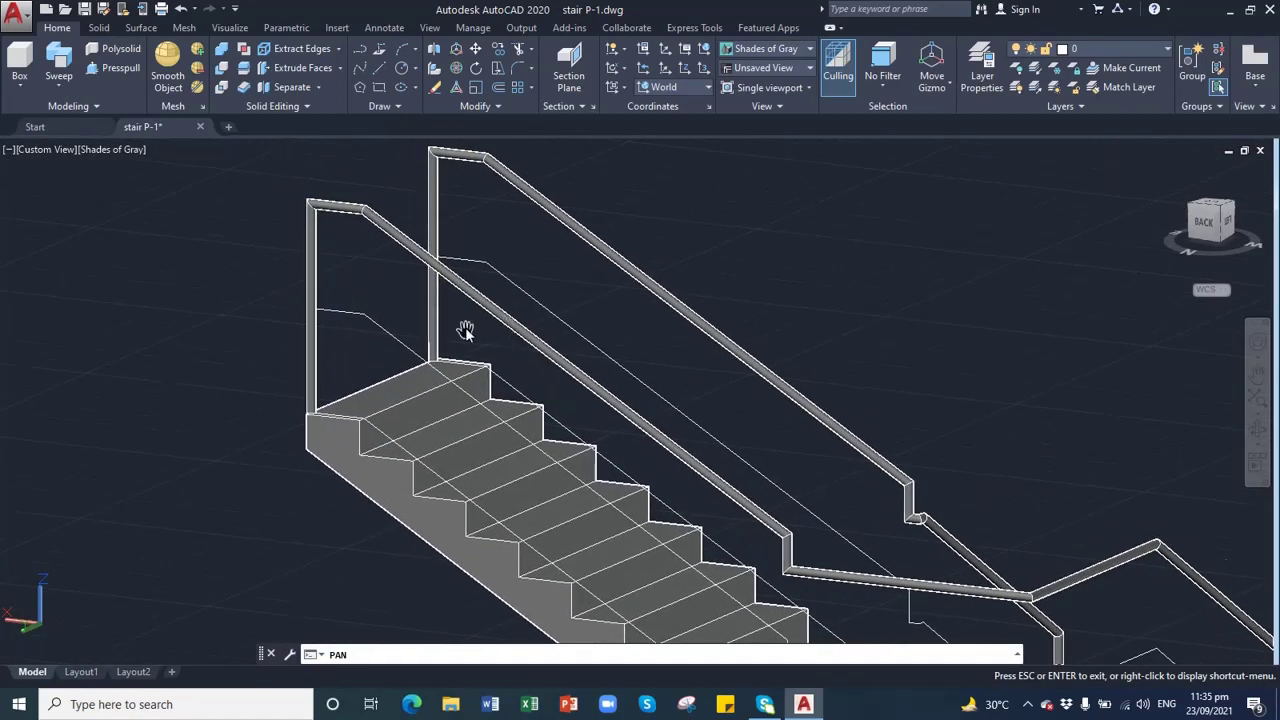
scroll(466, 329, up, 1)
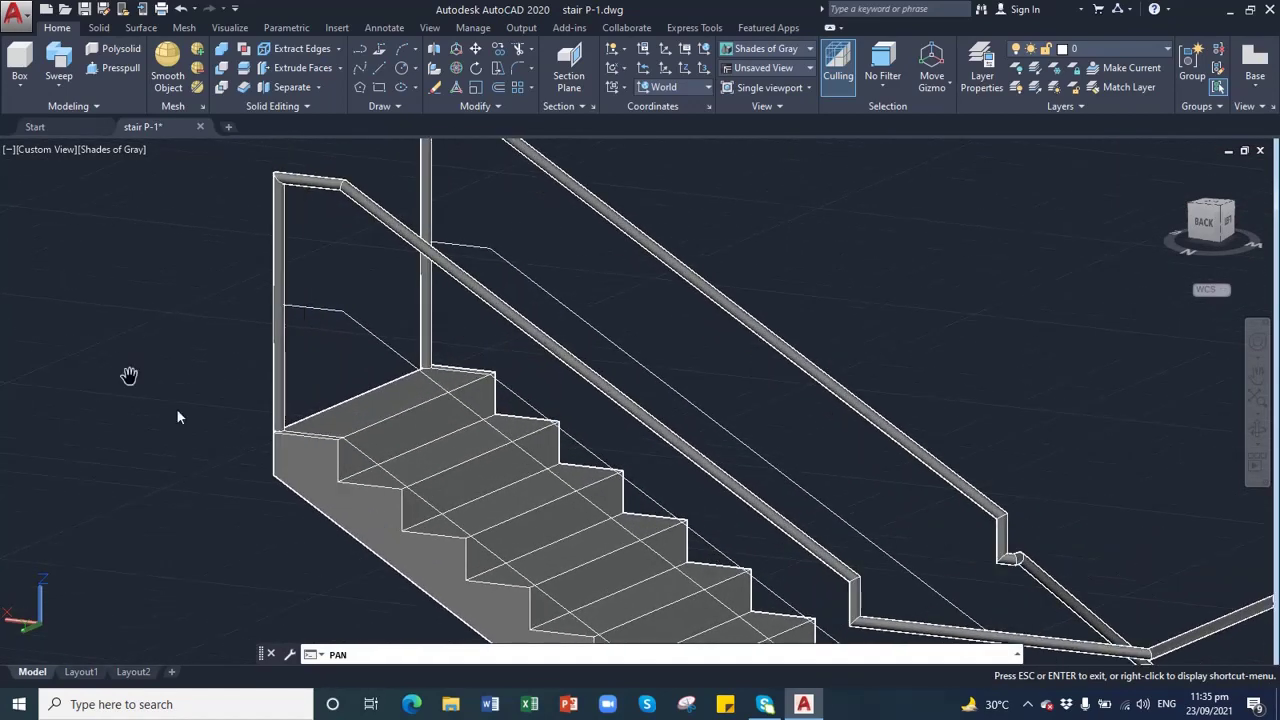
click(400, 67)
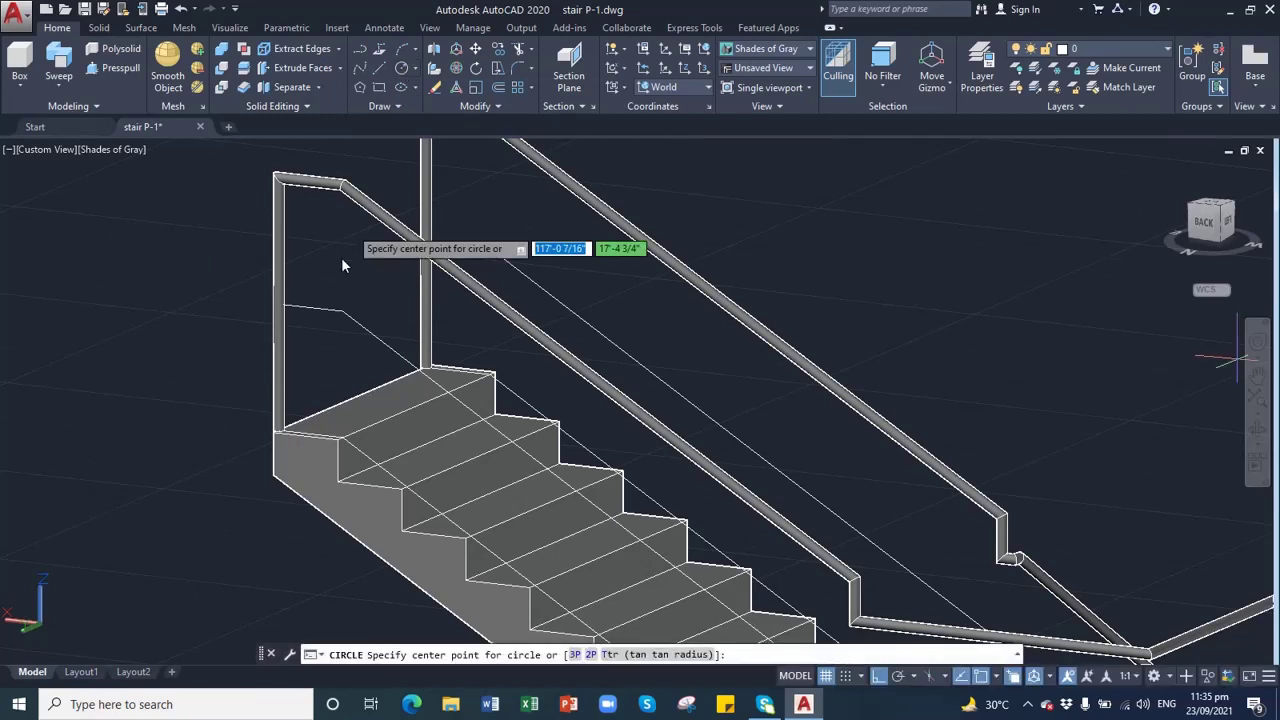
scroll(341, 265, up, 1)
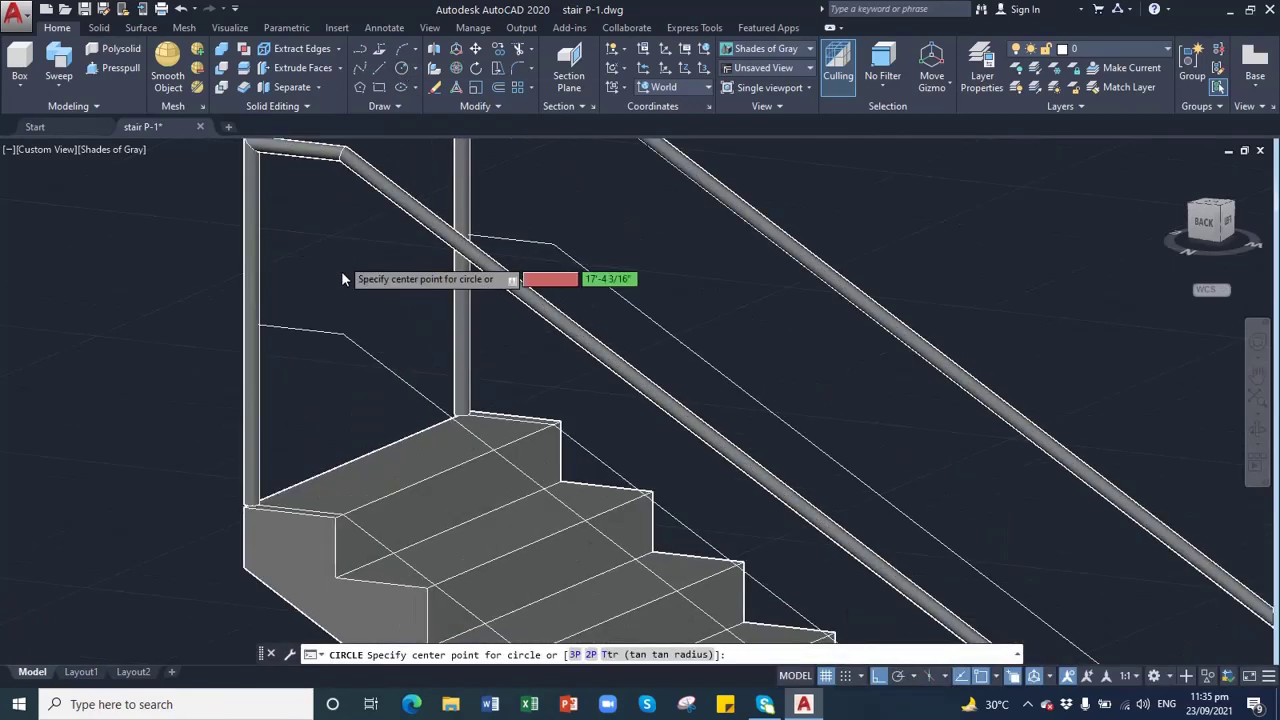
click(342, 336)
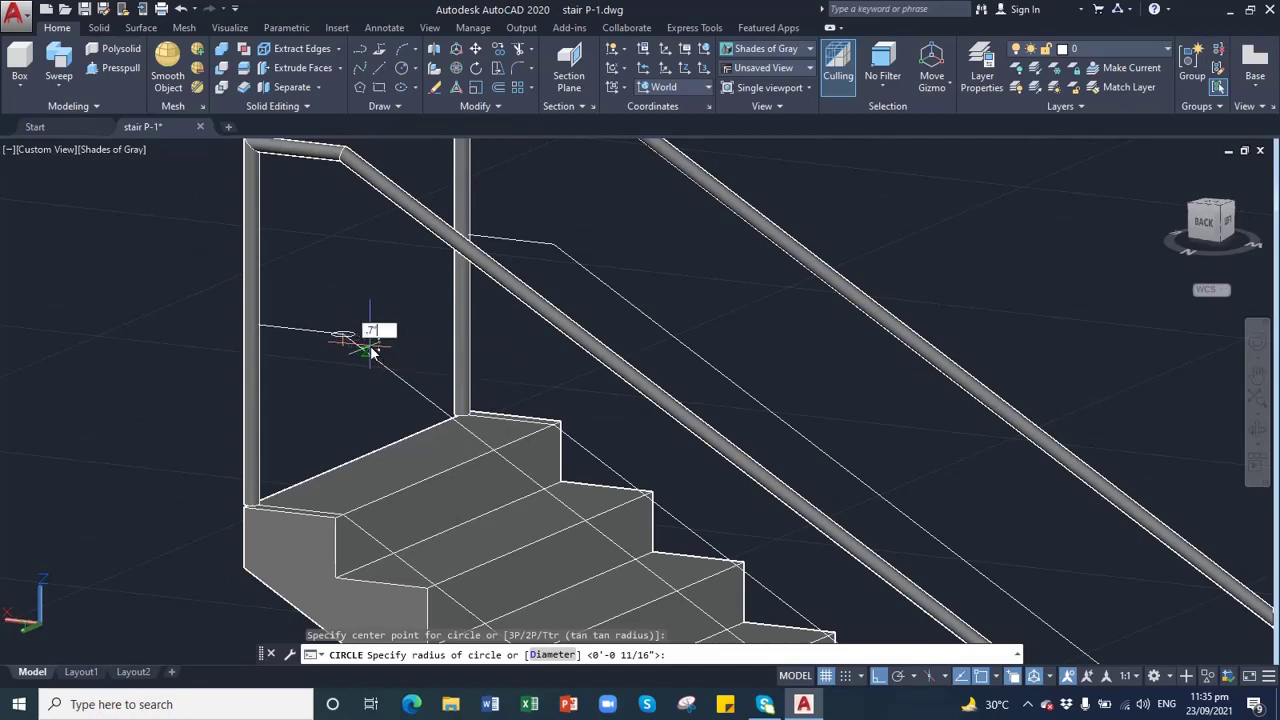
text(.7)
key(Return)
- Sweep the circle along the outer intermediate path to form a solid rail below the outer handrail
scroll(306, 349, up, 2)
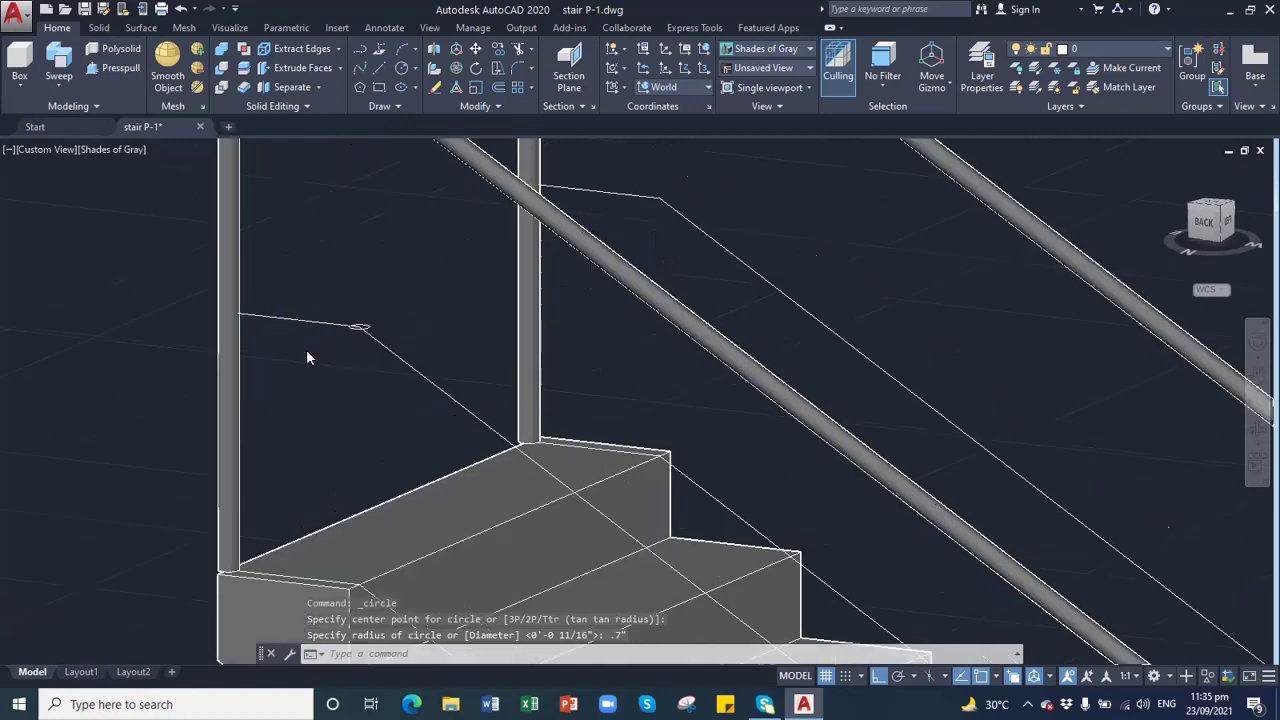
scroll(306, 349, up, 2)
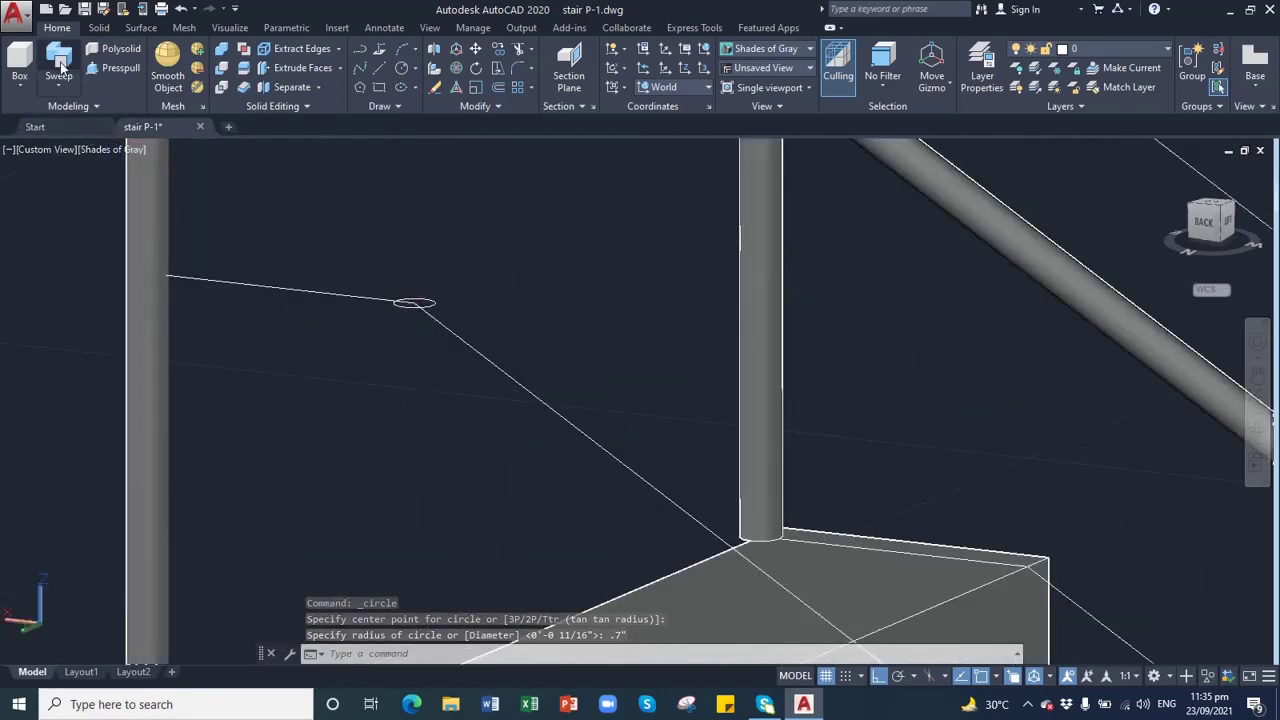
click(60, 65)
click(424, 304)
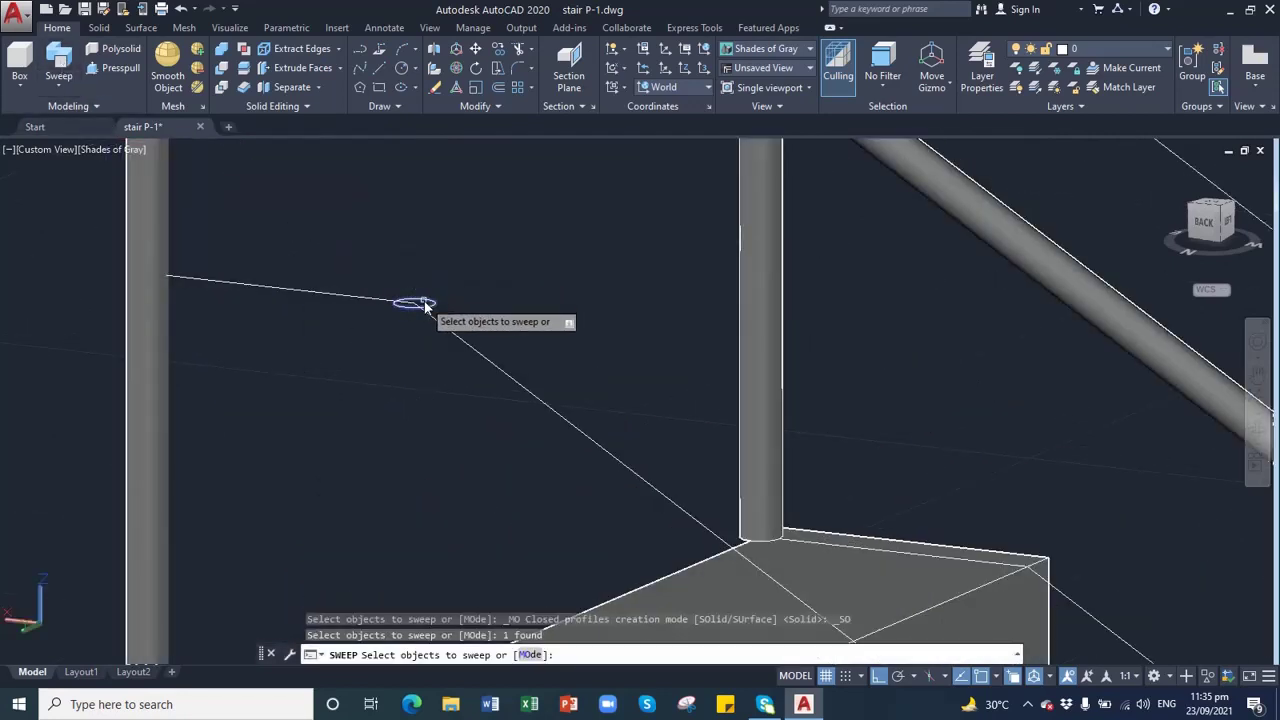
key(Return)
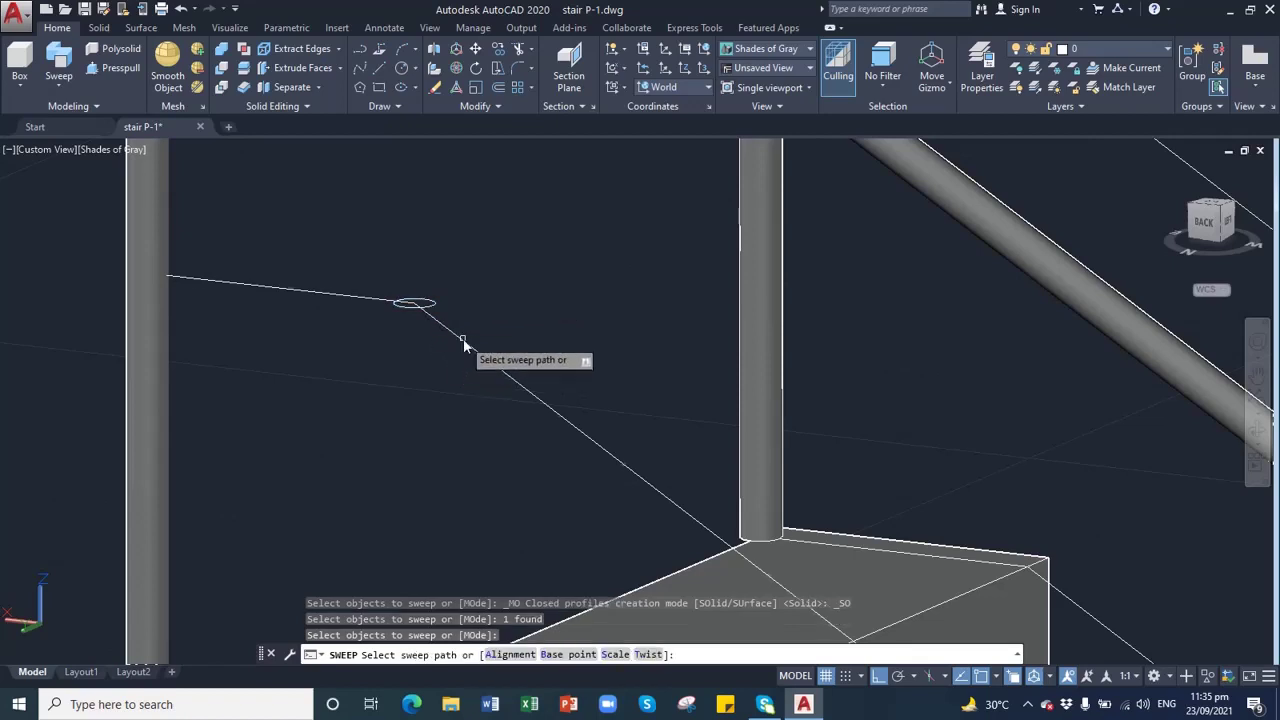
click(463, 344)
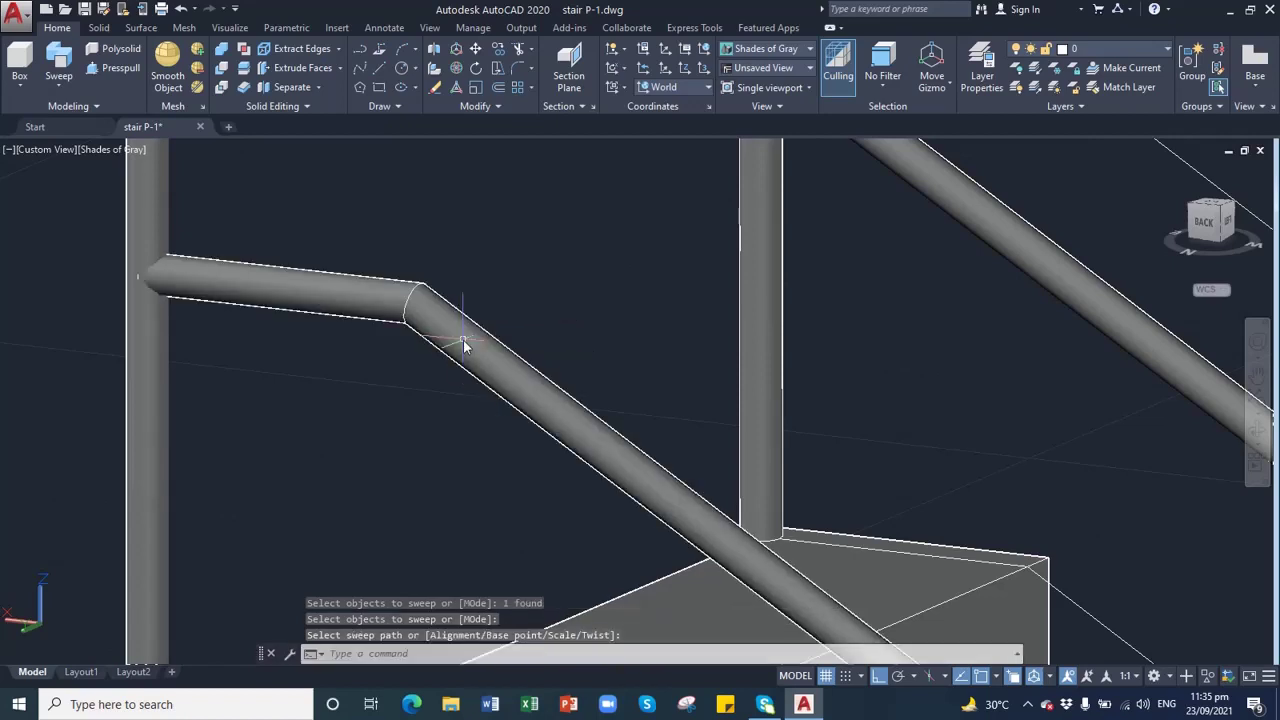
key(Return)
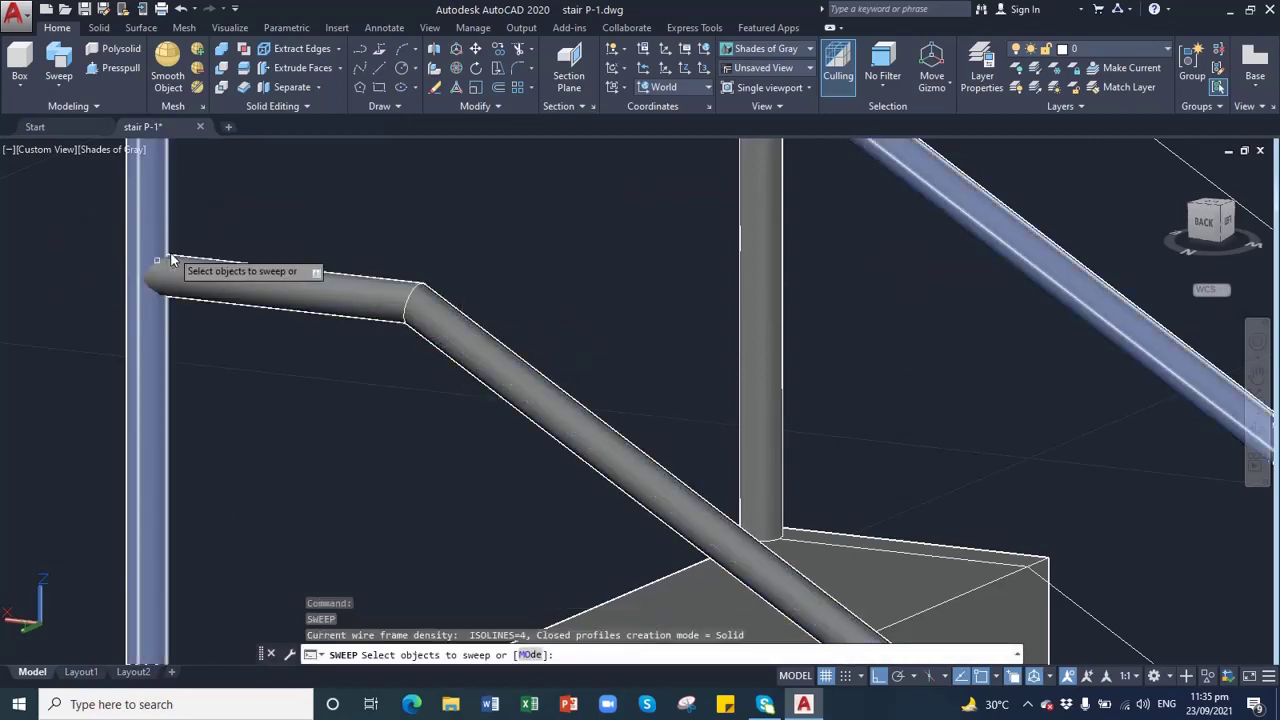
- Draw a circle with a radius of .7" centred on the upper bend of the inner intermediate rail path
click(1258, 375)
scroll(942, 245, down, 5)
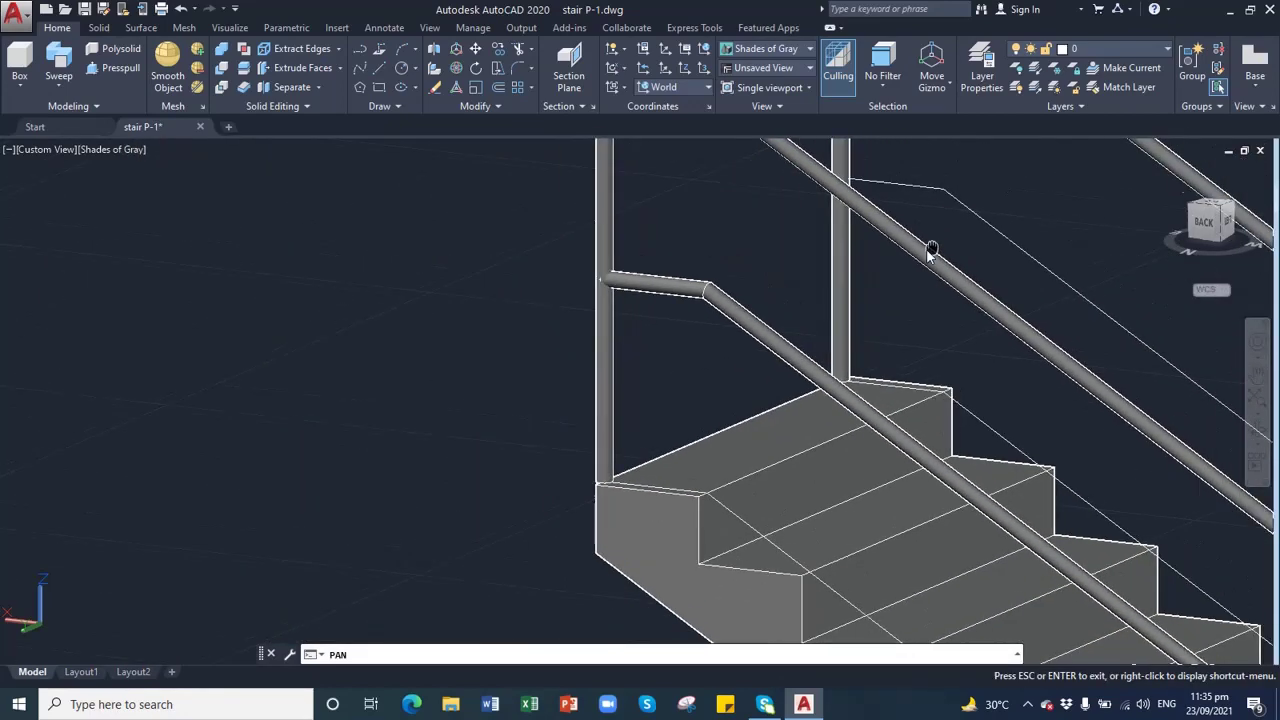
drag(930, 250, 634, 369)
scroll(634, 369, up, 2)
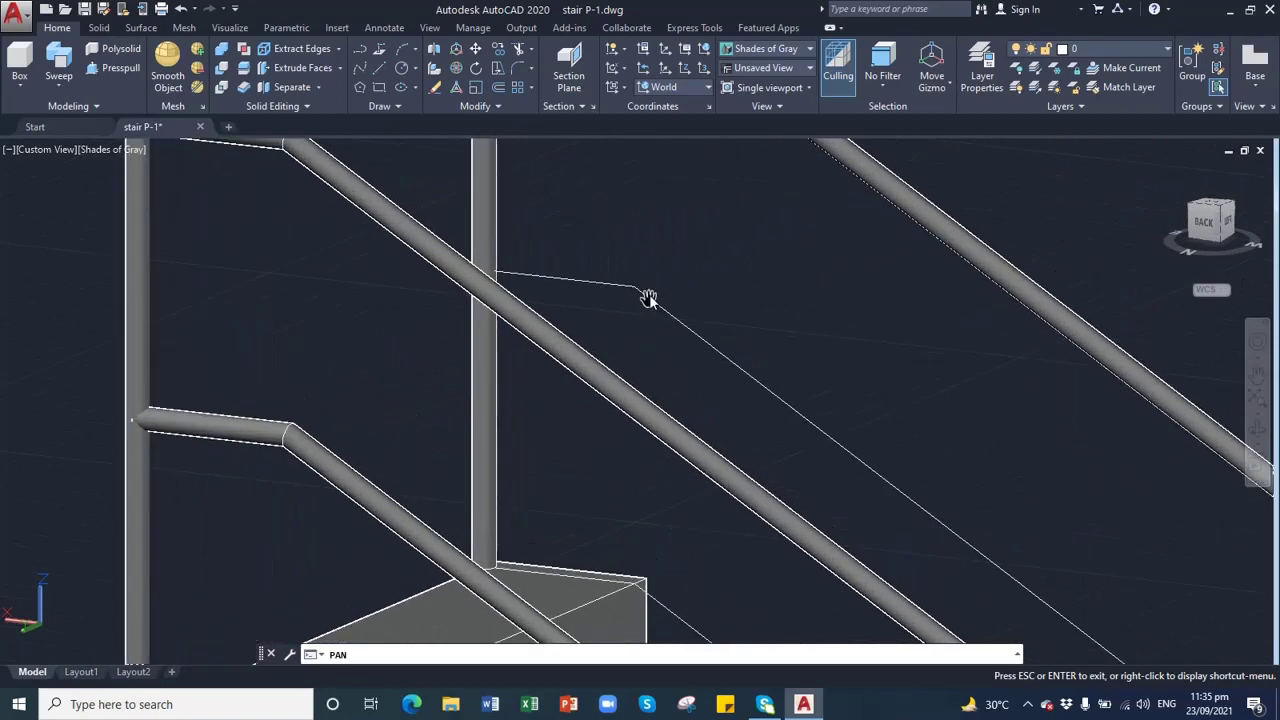
drag(636, 318, 600, 315)
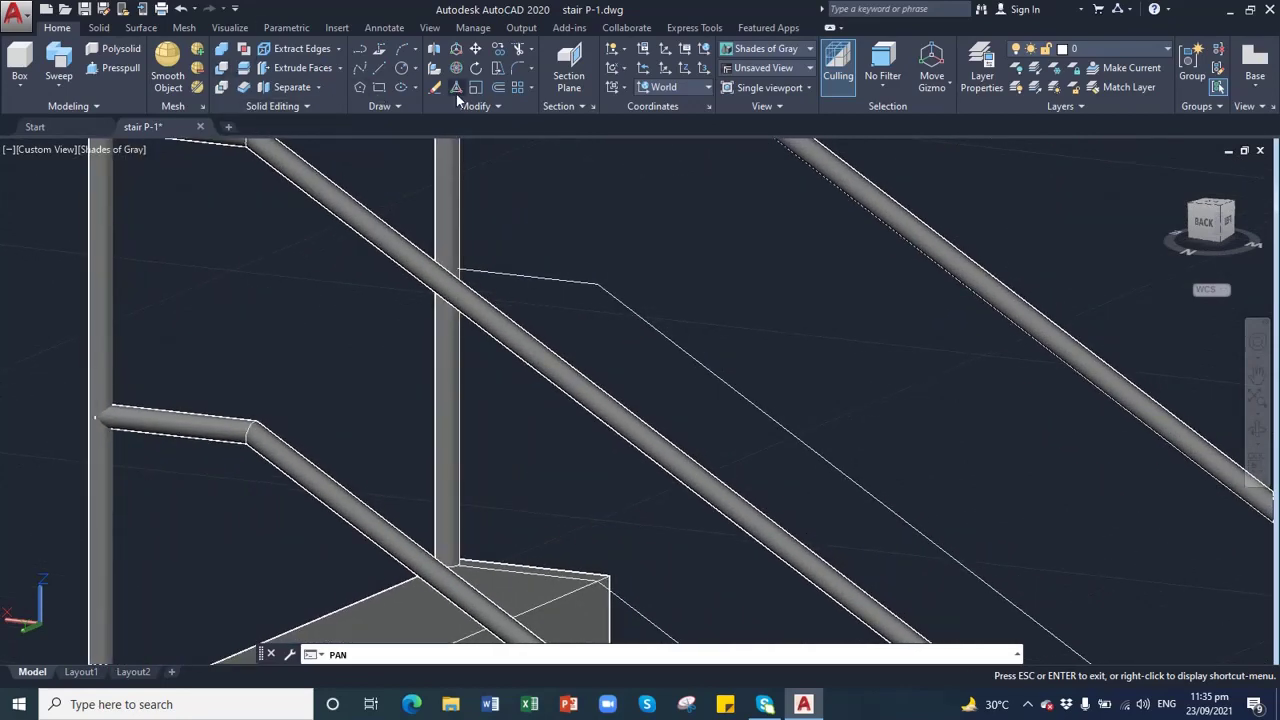
click(400, 69)
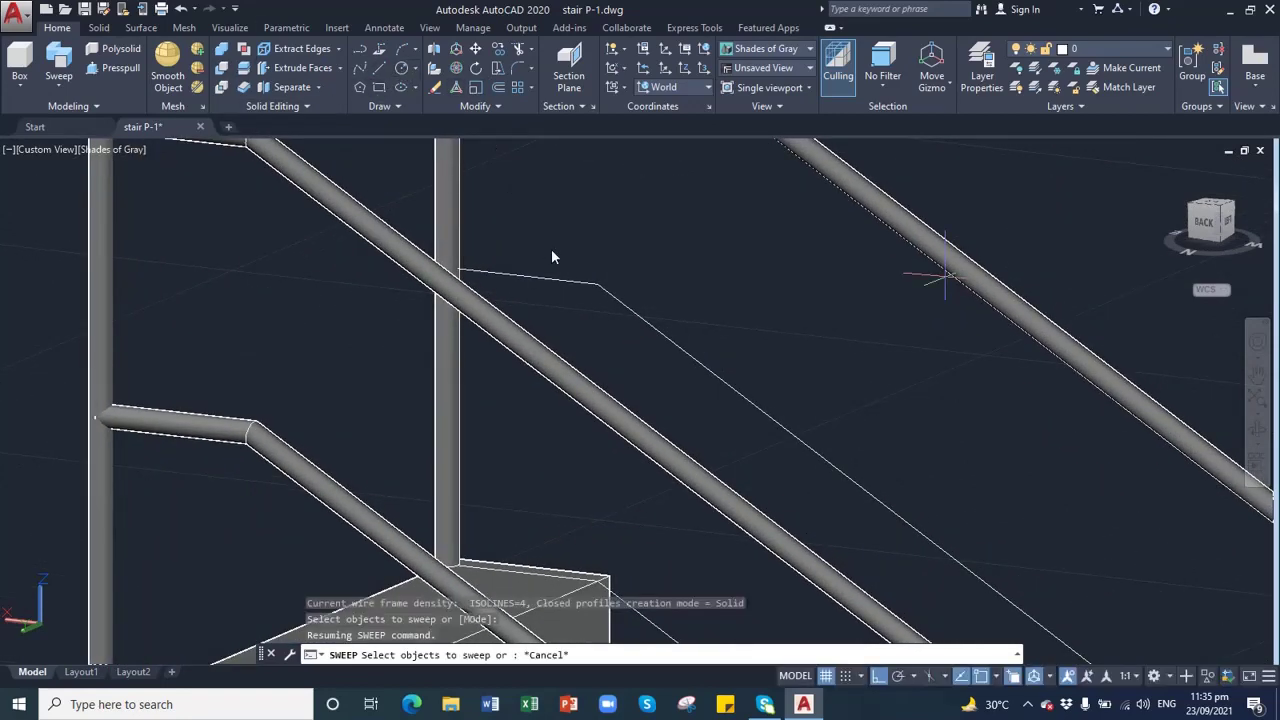
click(598, 286)
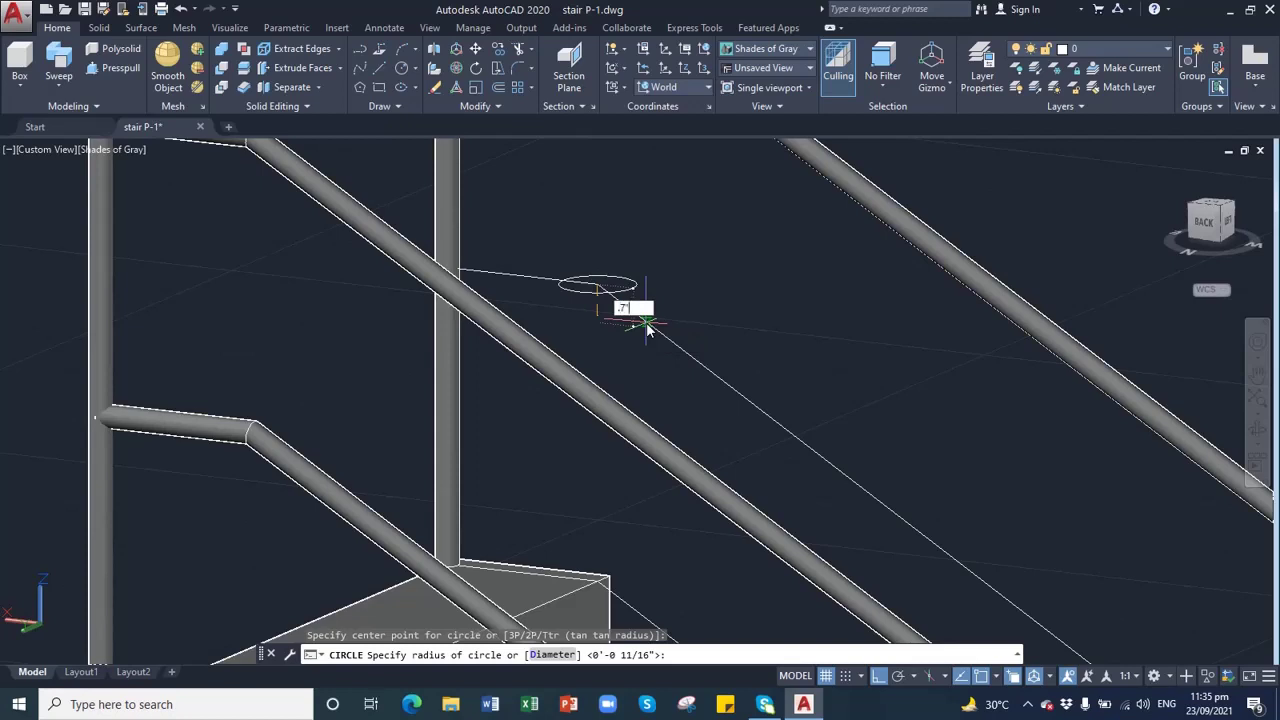
text(.7)
key(Return)
- Sweep the new circle along the inner intermediate path to form the solid rail below the inner handrail
scroll(646, 322, up, 5)
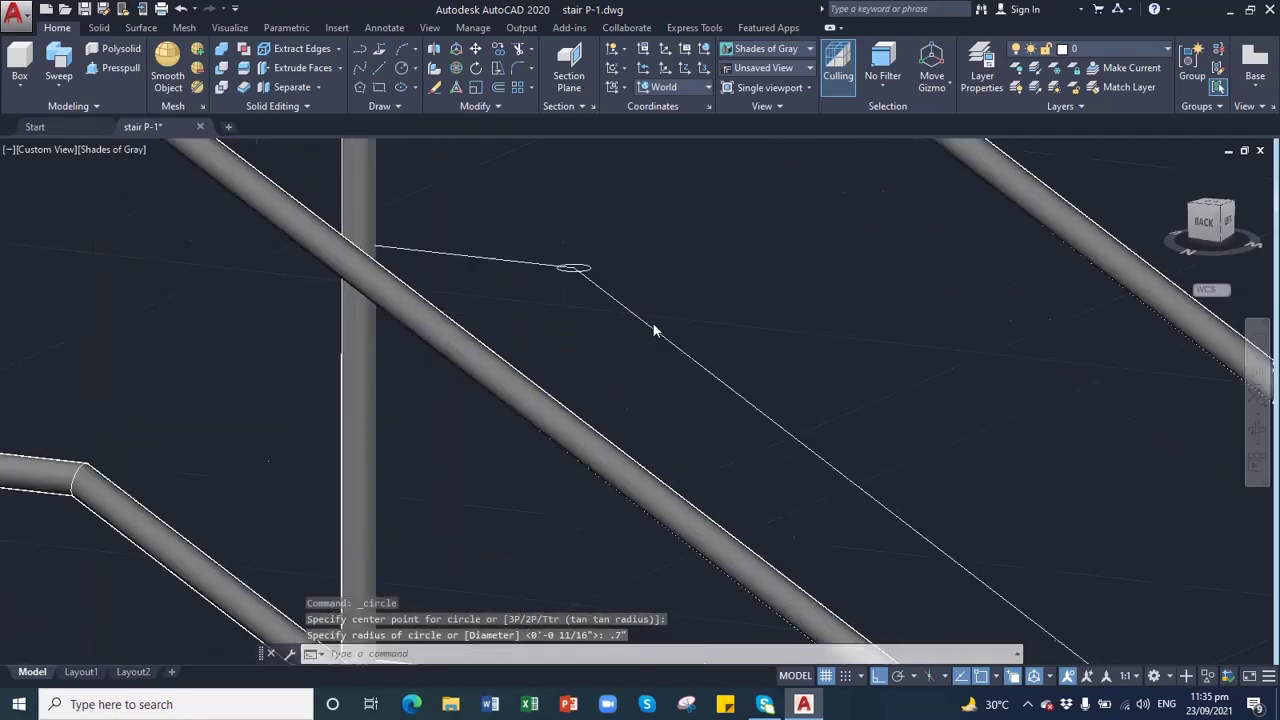
click(58, 62)
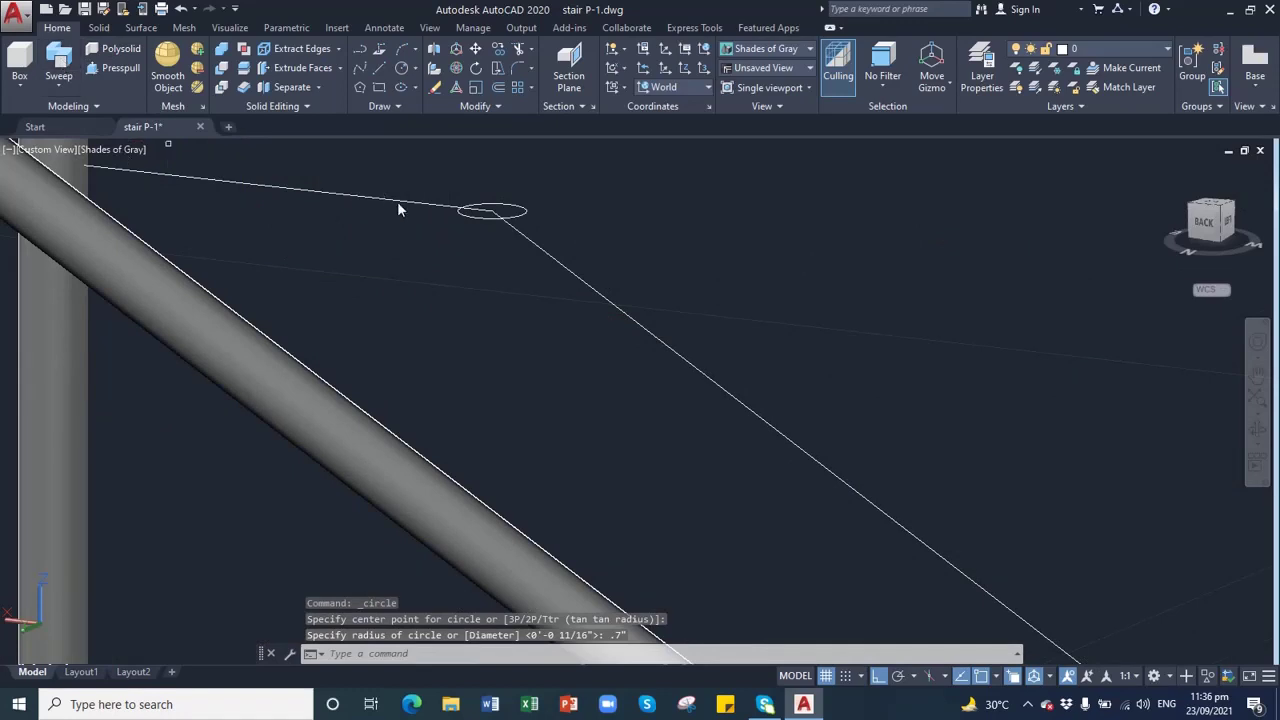
click(507, 210)
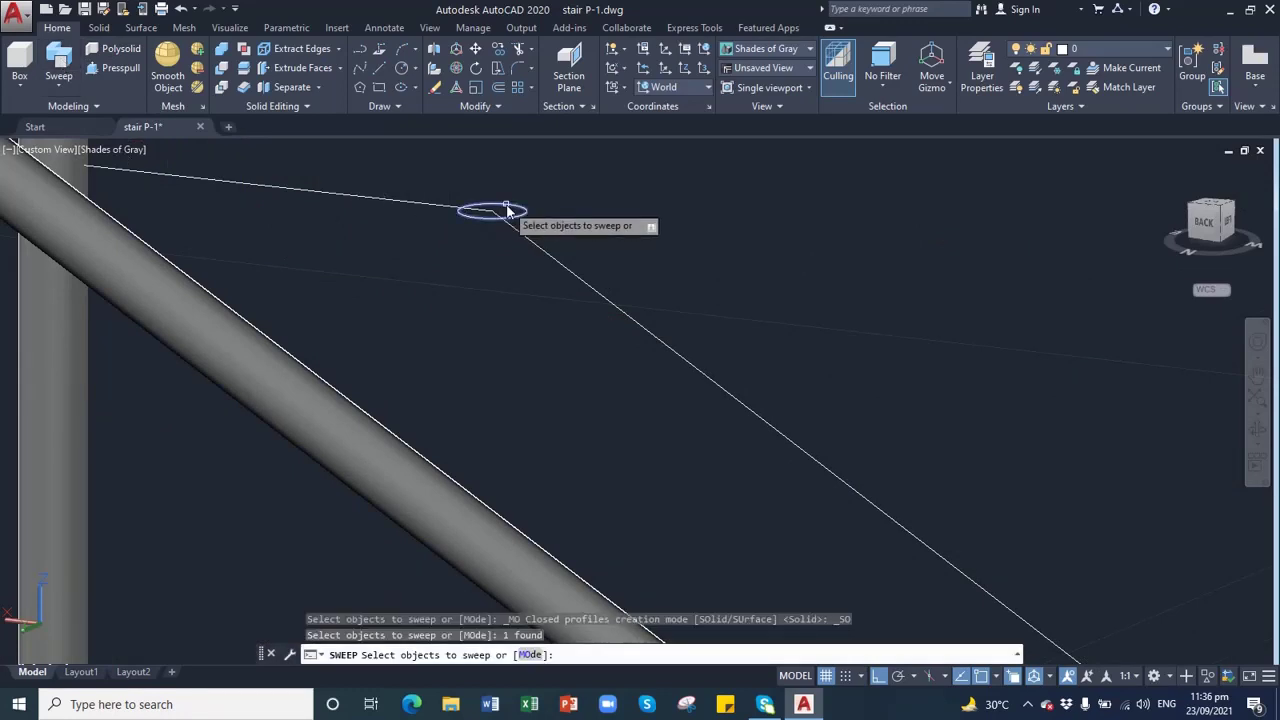
key(Return)
click(542, 252)
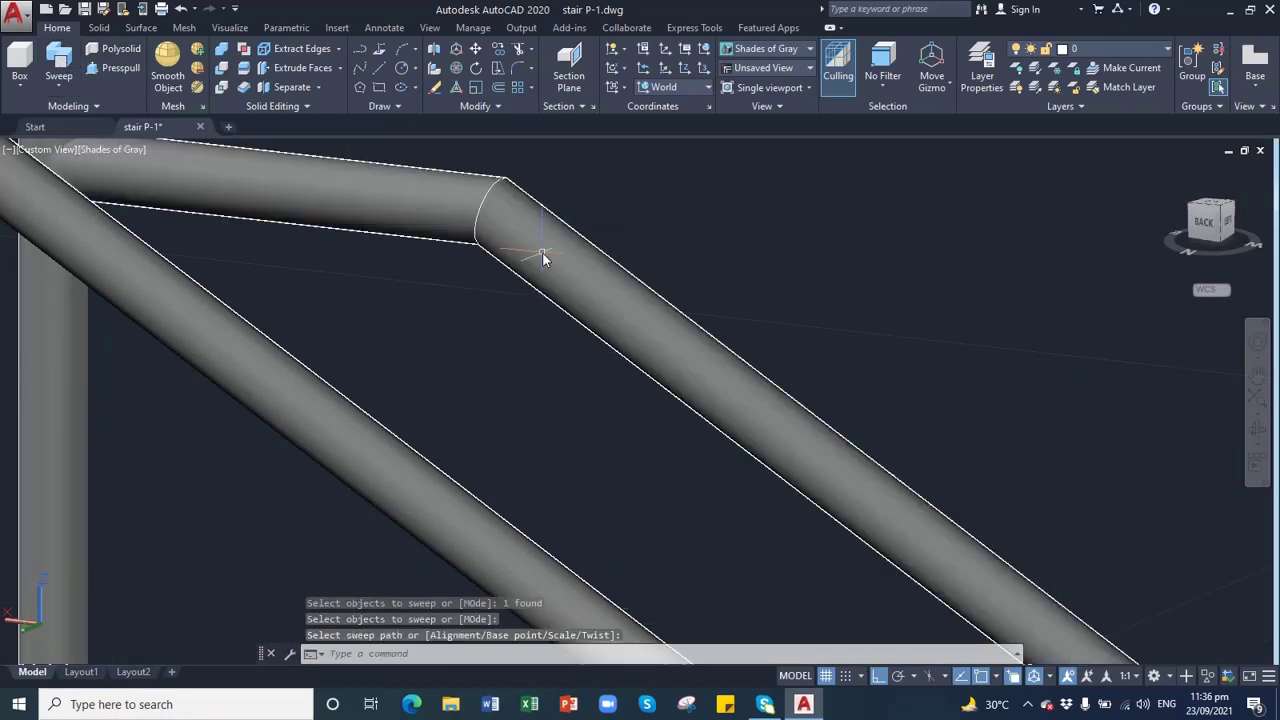
scroll(570, 316, down, 1)
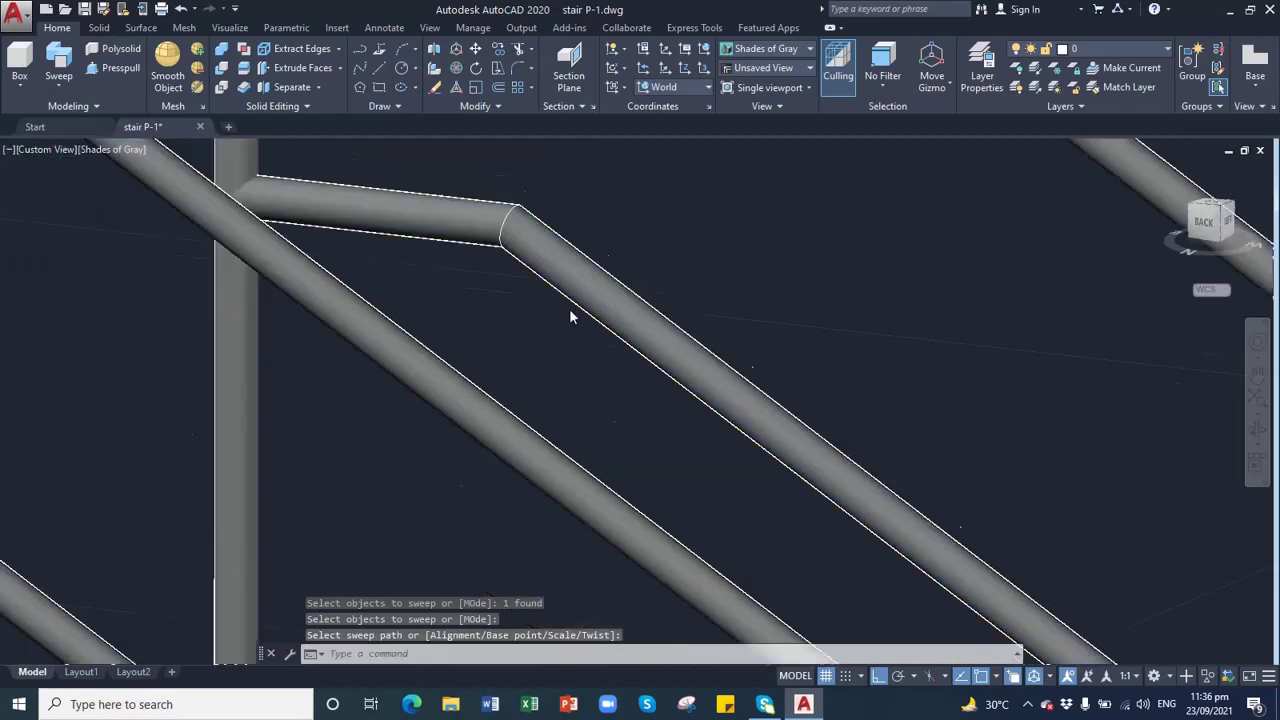
key(Return)
- Examine the whole staircase with its handrails and intermediate rails, orbiting from the back around to the front
scroll(578, 324, down, 6)
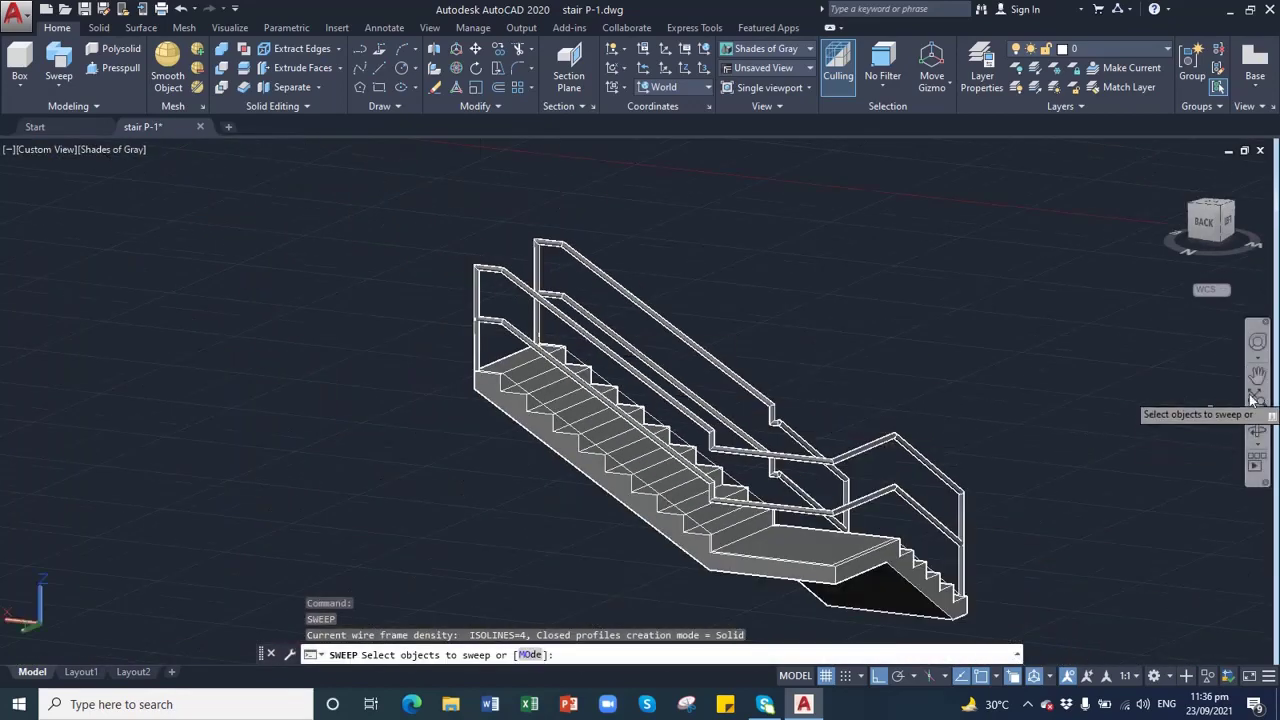
click(1257, 376)
drag(703, 424, 655, 365)
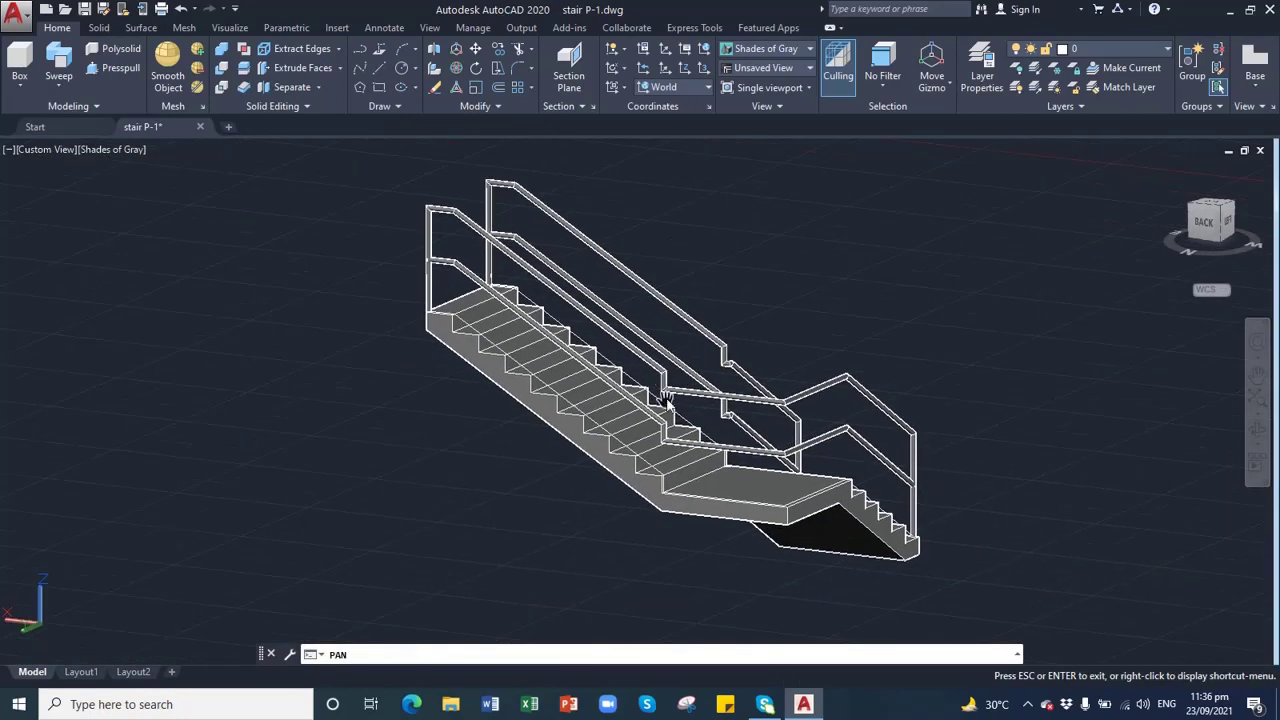
scroll(665, 400, down, 1)
scroll(665, 400, up, 3)
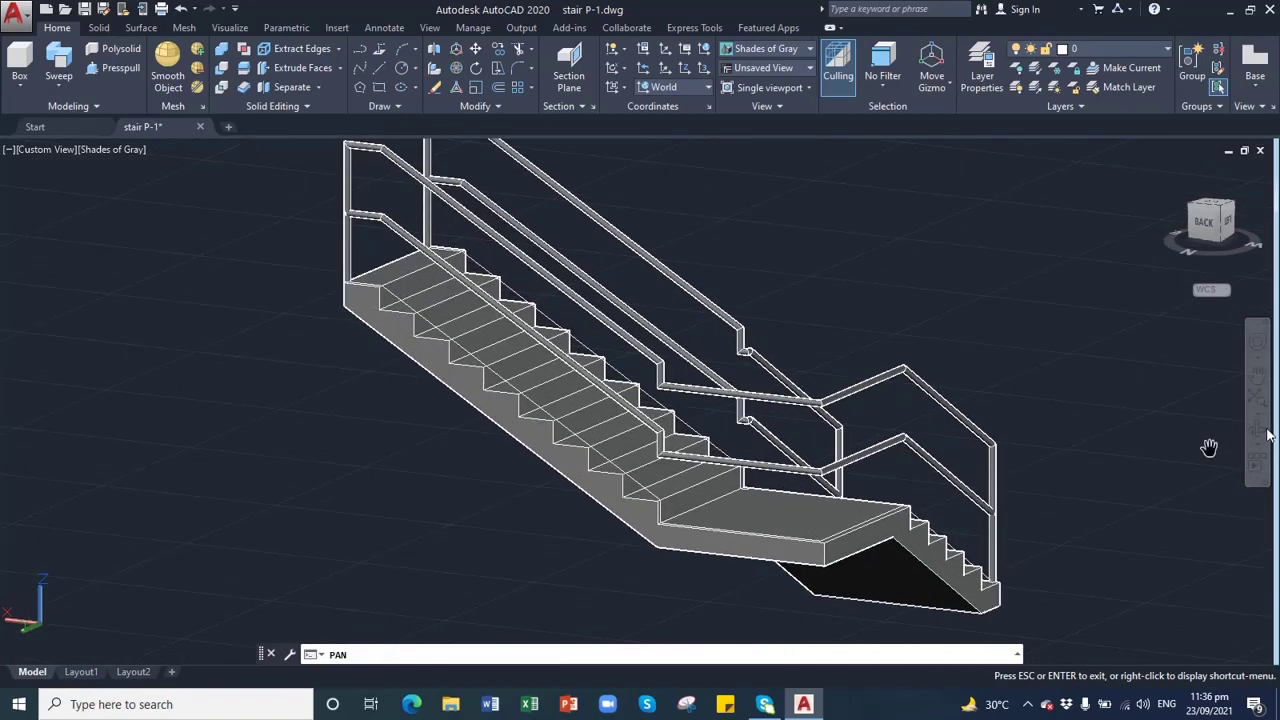
click(1258, 431)
drag(960, 452, 594, 455)
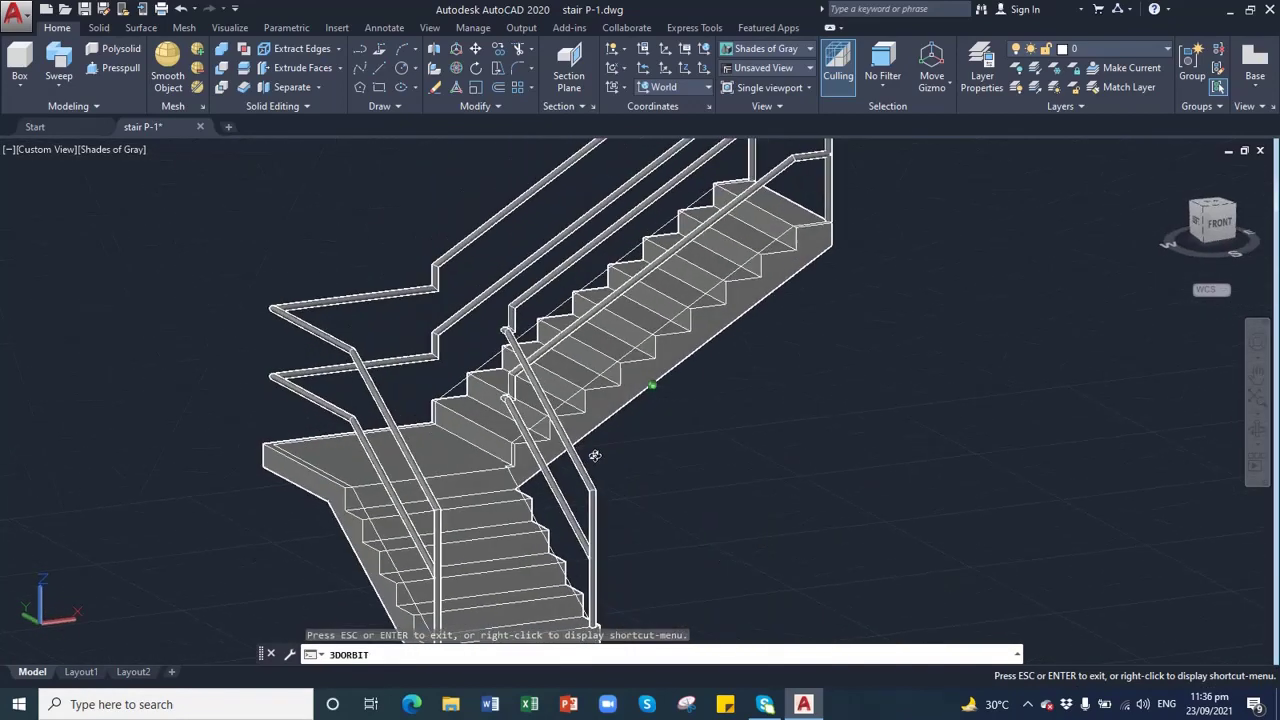
- Switch the visual style to Realistic and orbit to the left side to examine the stairs and railings
click(796, 52)
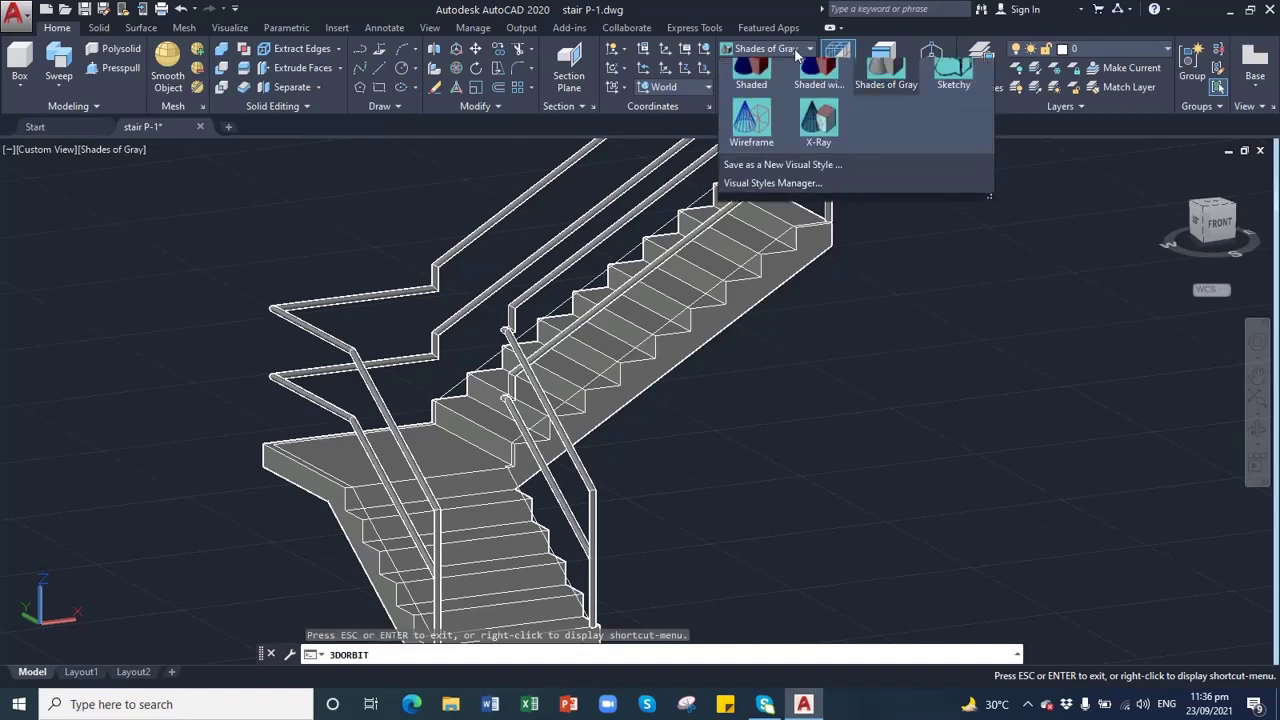
click(963, 87)
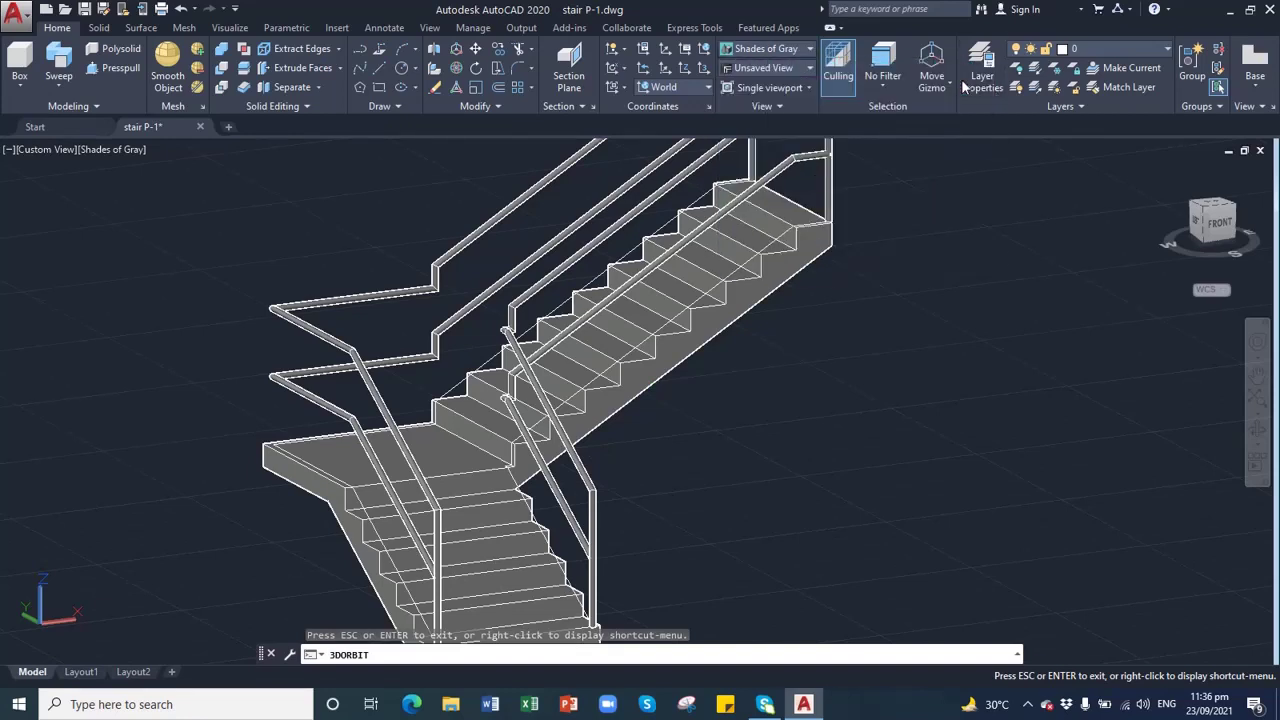
key(Escape)
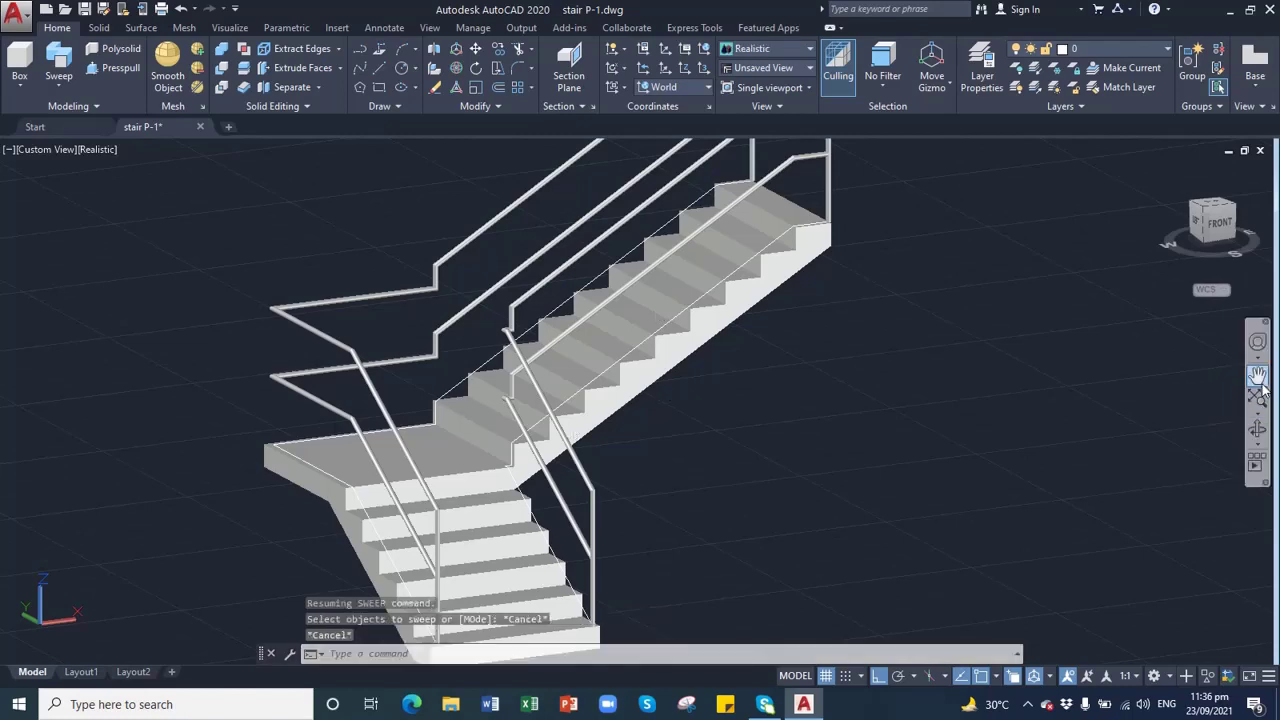
click(1257, 429)
drag(654, 413, 837, 424)
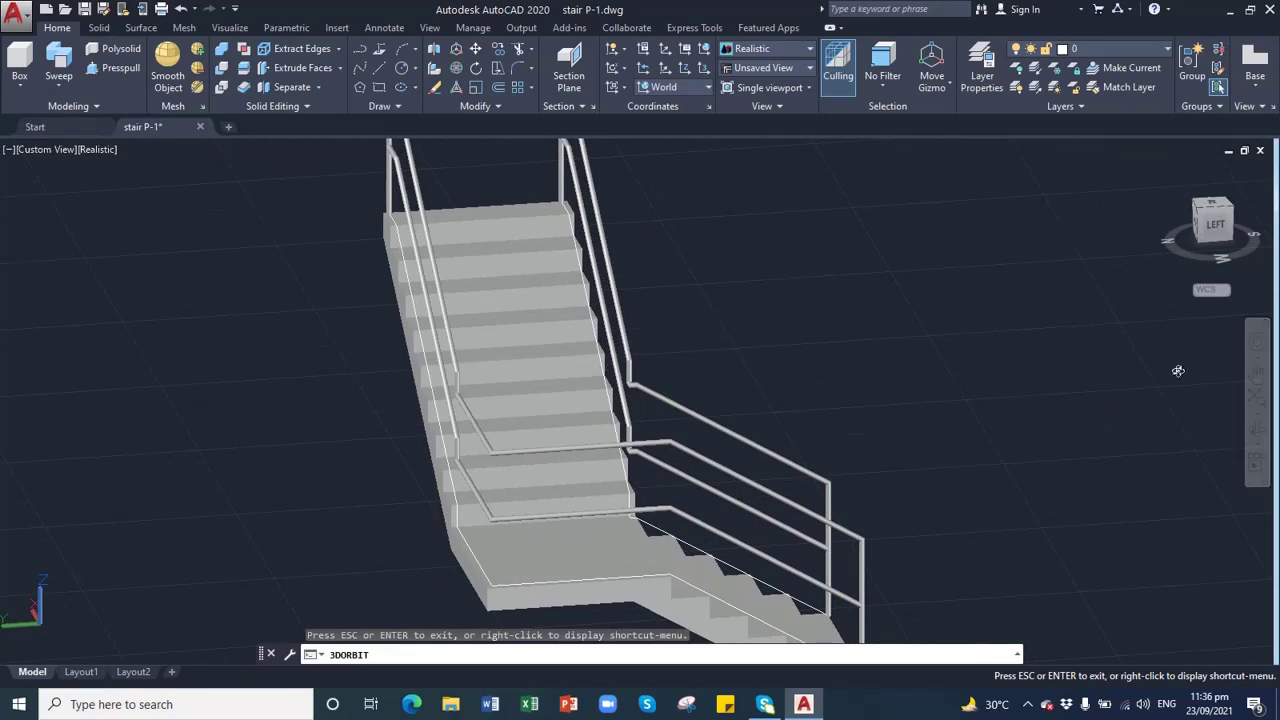
- Set the visual style back to Shades of Gray
click(762, 52)
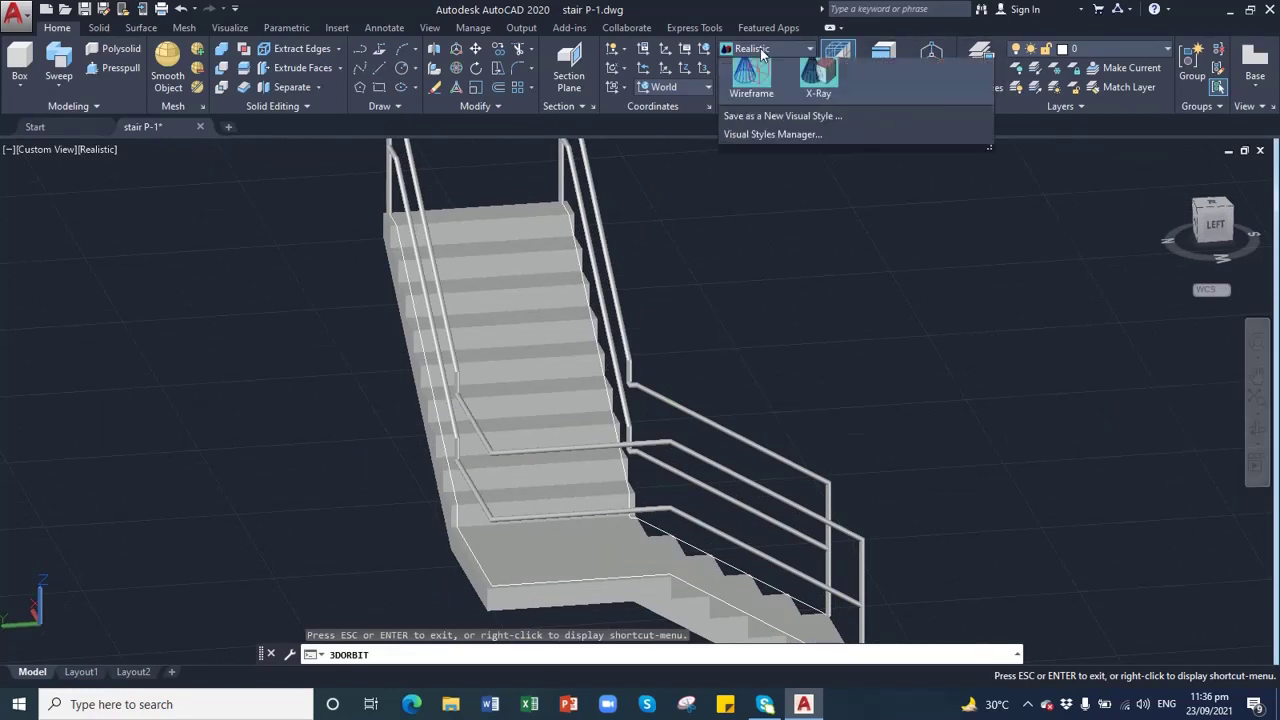
click(886, 147)
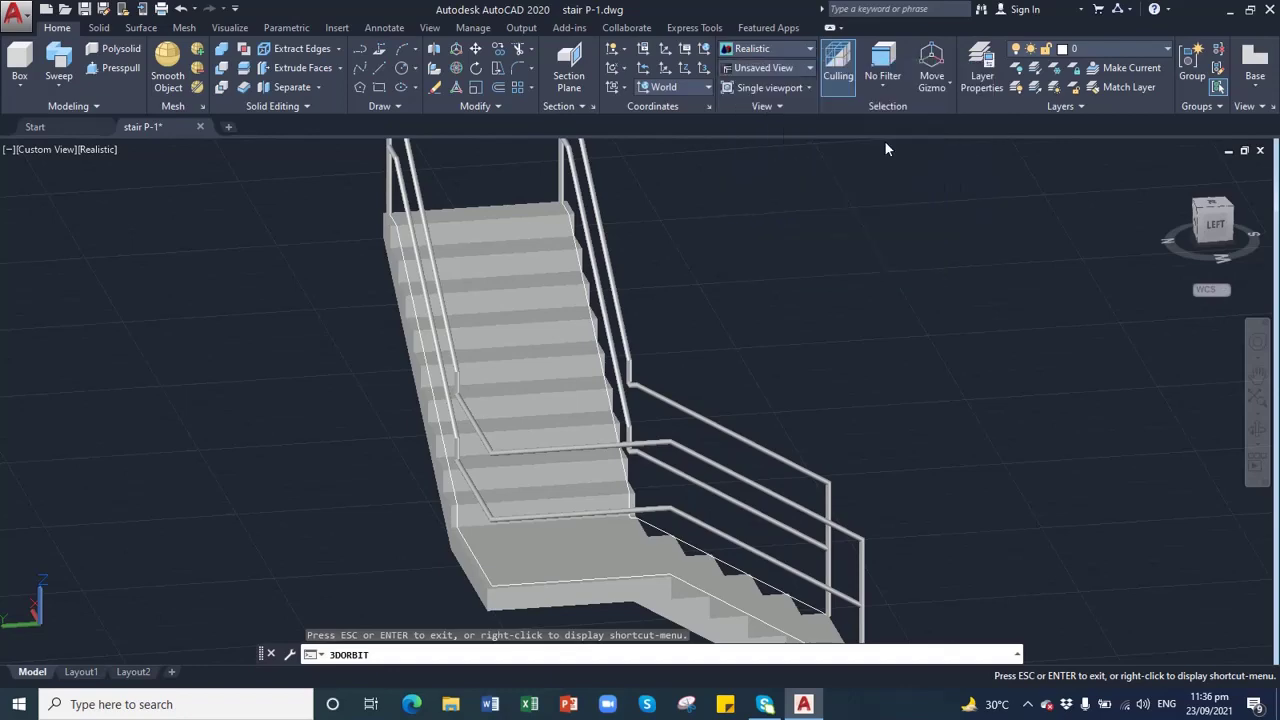
click(1262, 382)
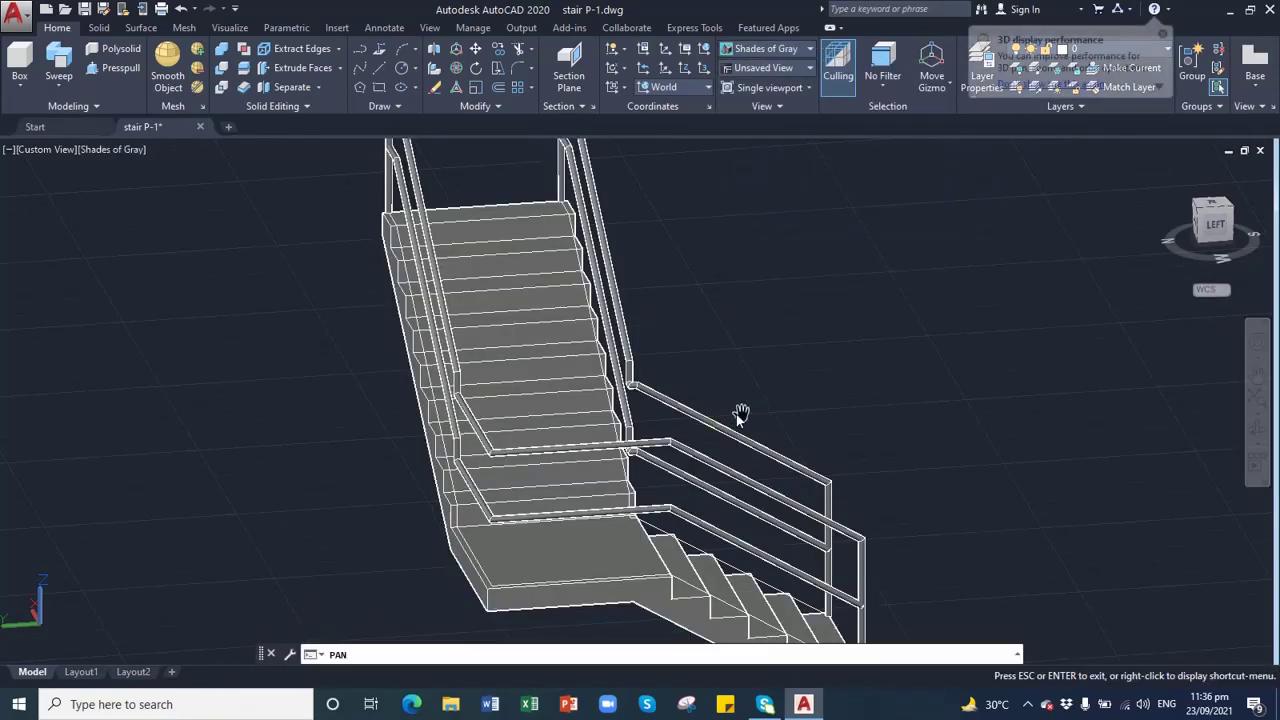
- Examine the railings around the landing and the lower flight, from the left side around to the back
drag(595, 445, 634, 392)
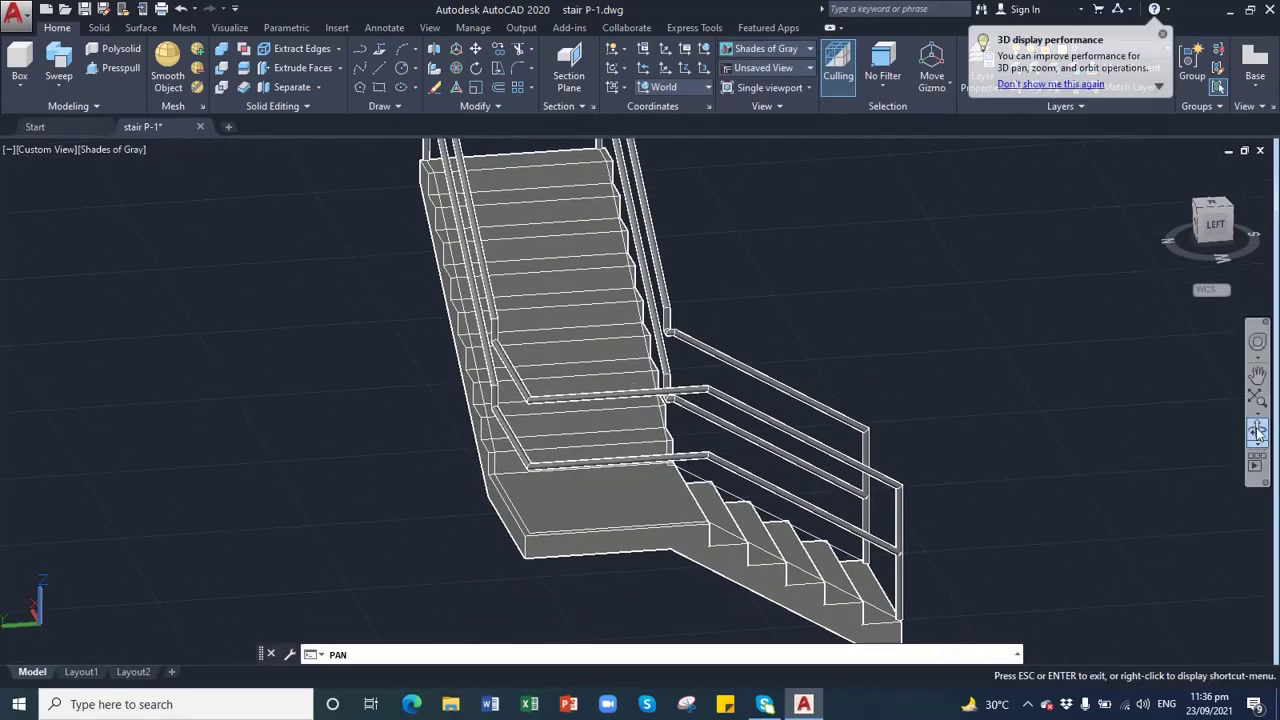
click(1258, 430)
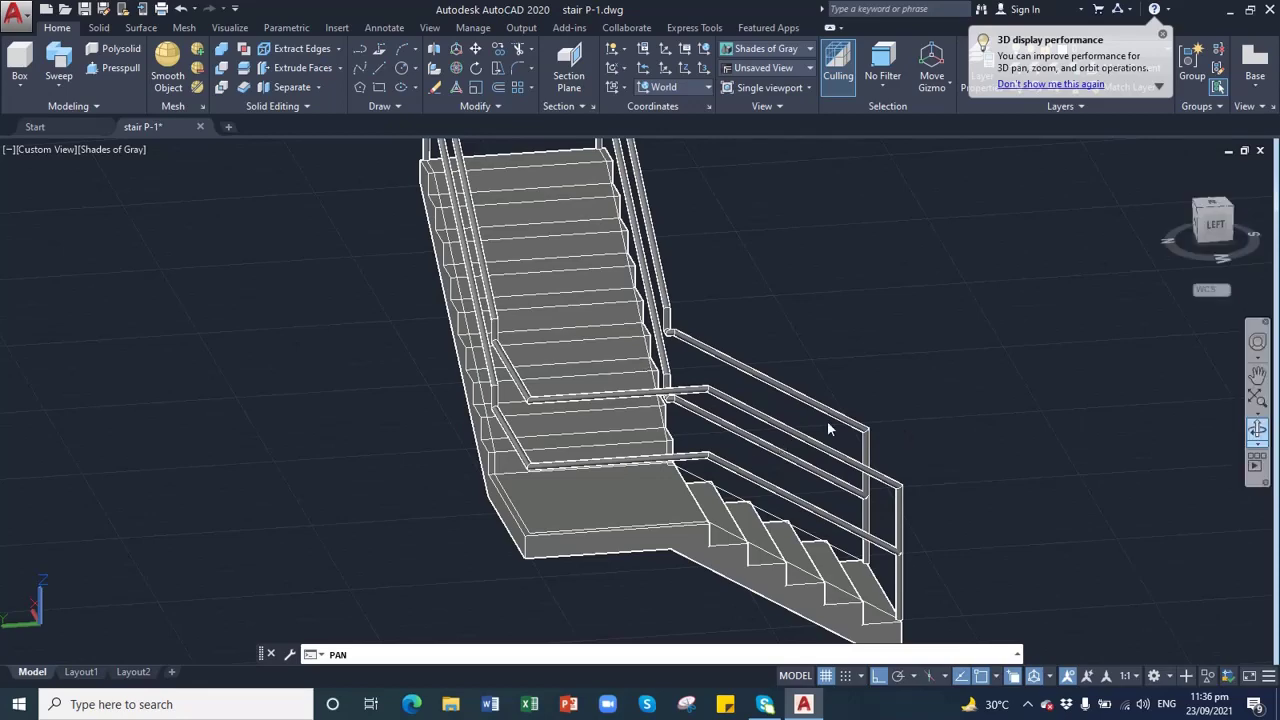
drag(692, 446, 775, 410)
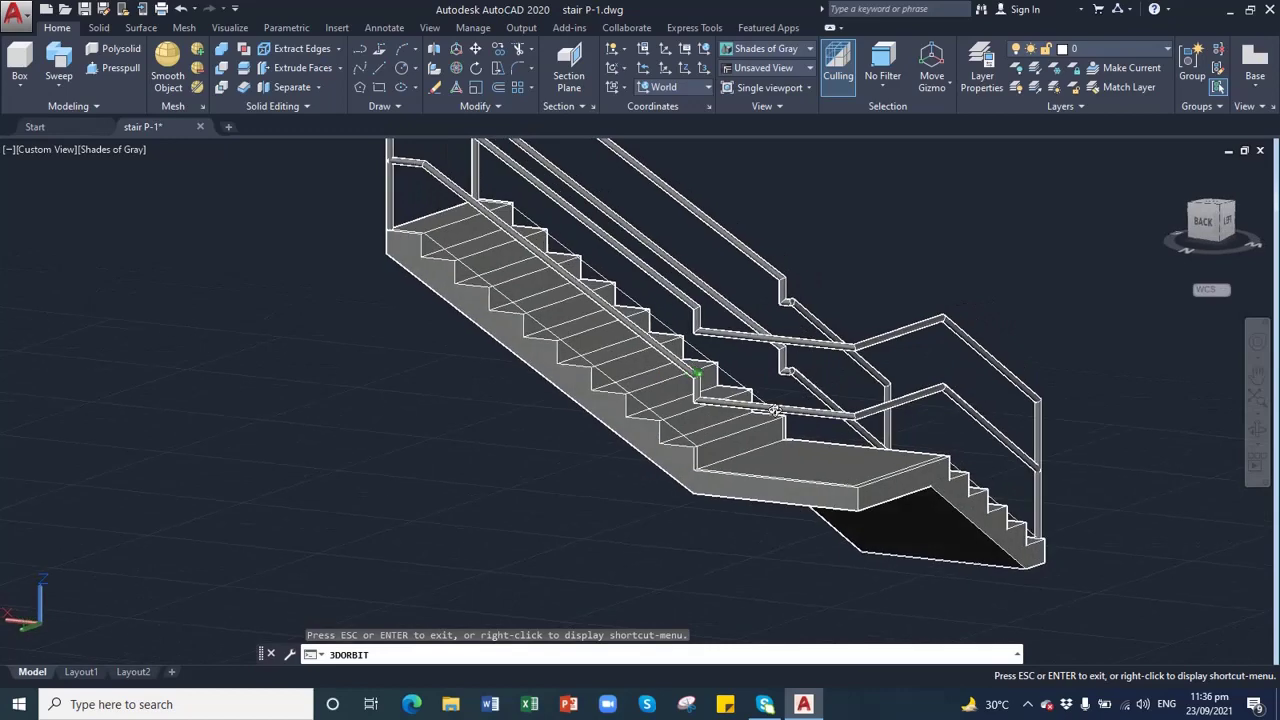
click(1259, 371)
drag(783, 383, 757, 380)
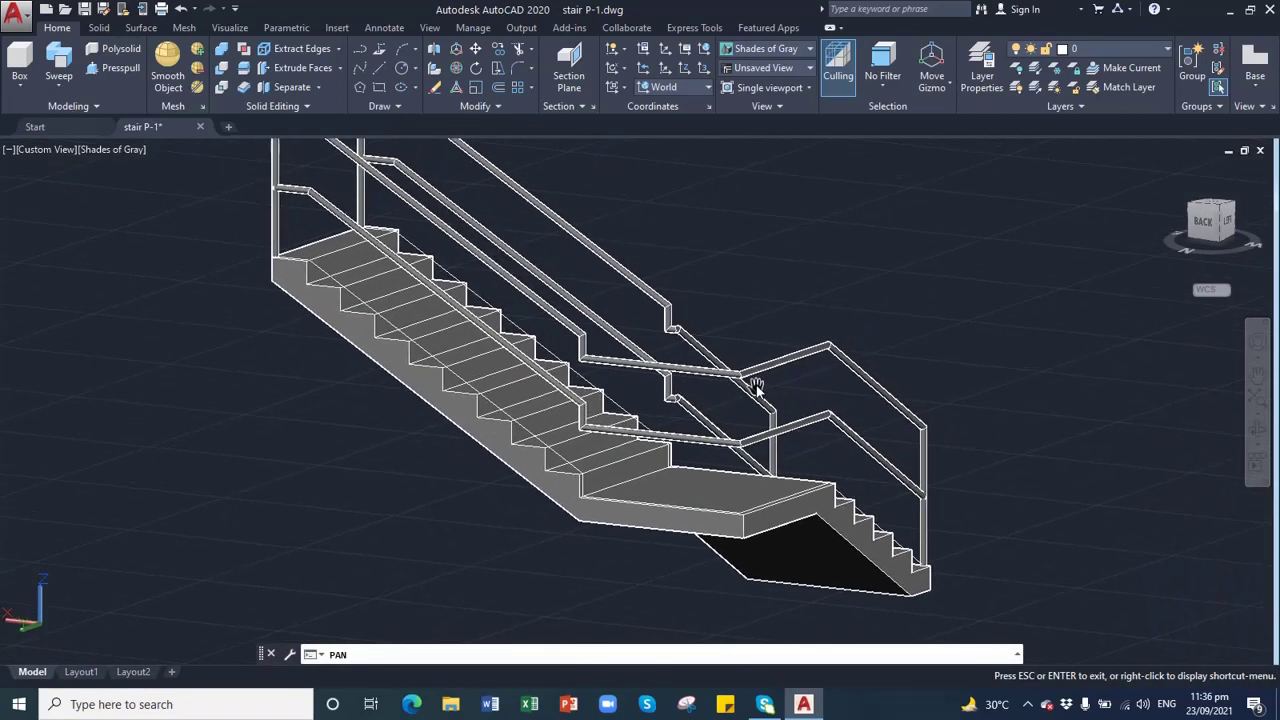
scroll(750, 378, up, 4)
scroll(748, 378, down, 1)
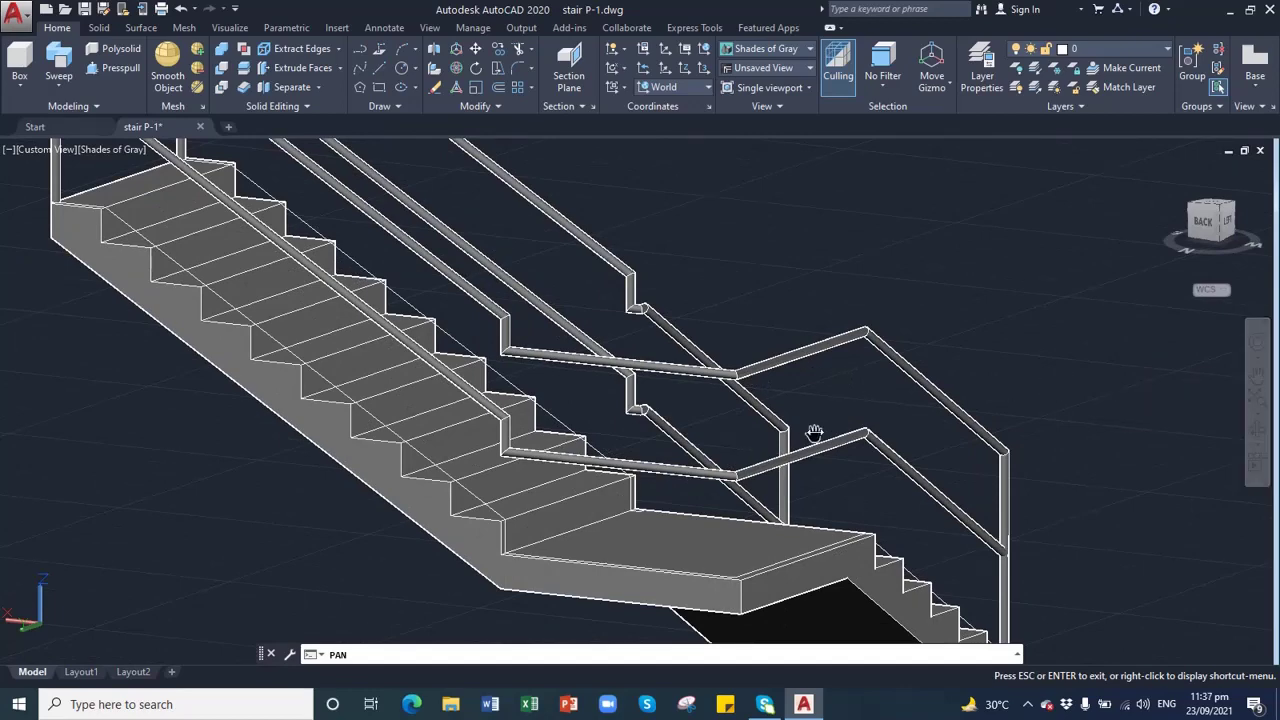
drag(814, 437, 651, 365)
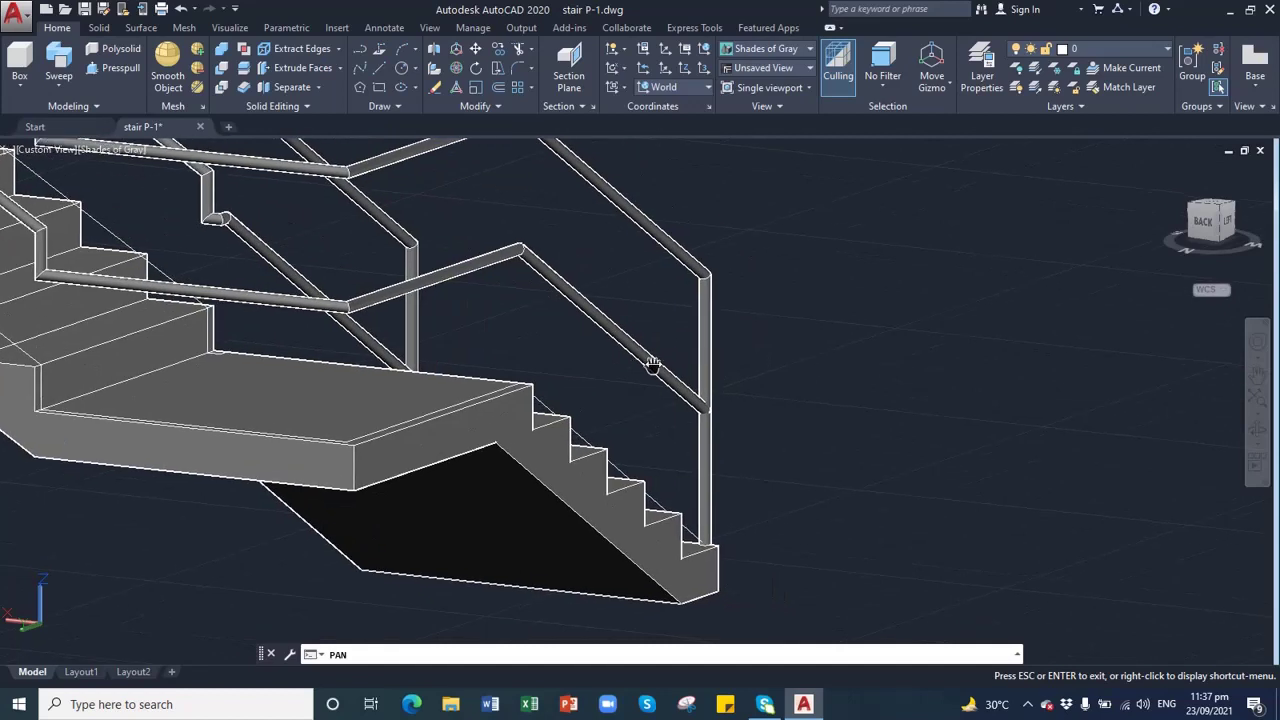
- Draw a circle of .7" radius on the open ground beside the foot of the lower flight
click(403, 68)
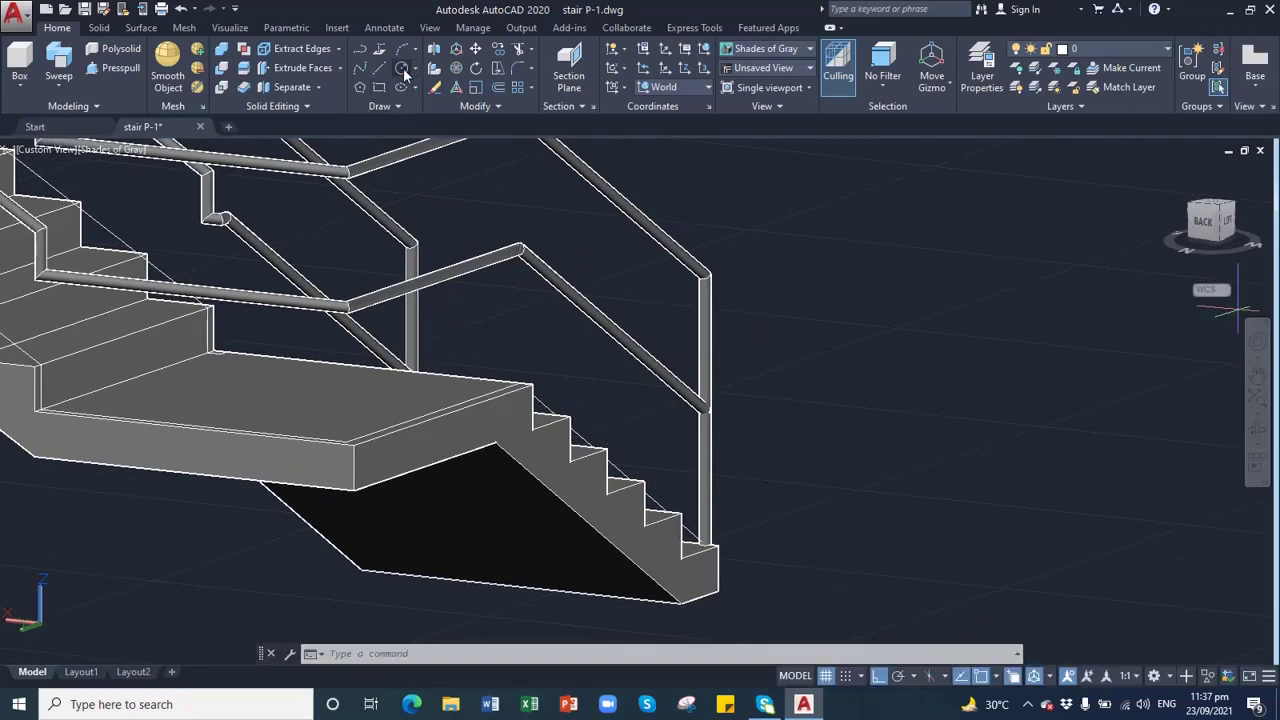
click(832, 487)
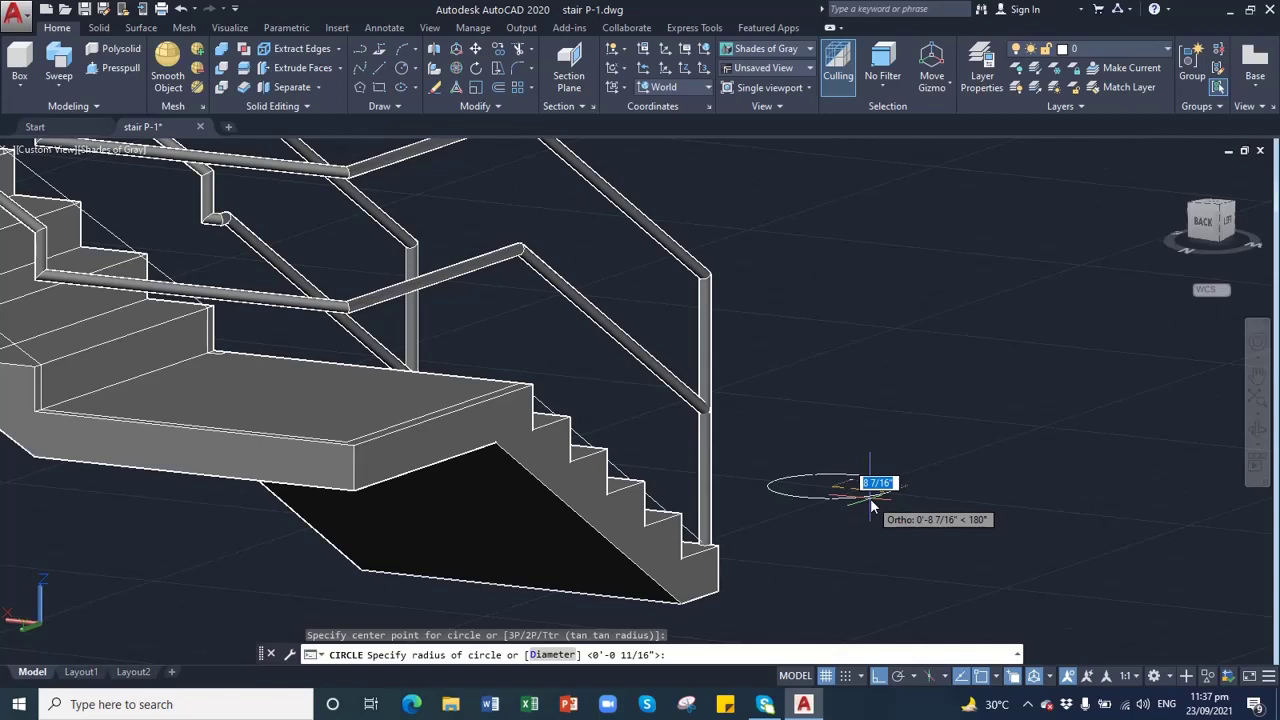
key(BackSpace)
text(.7)
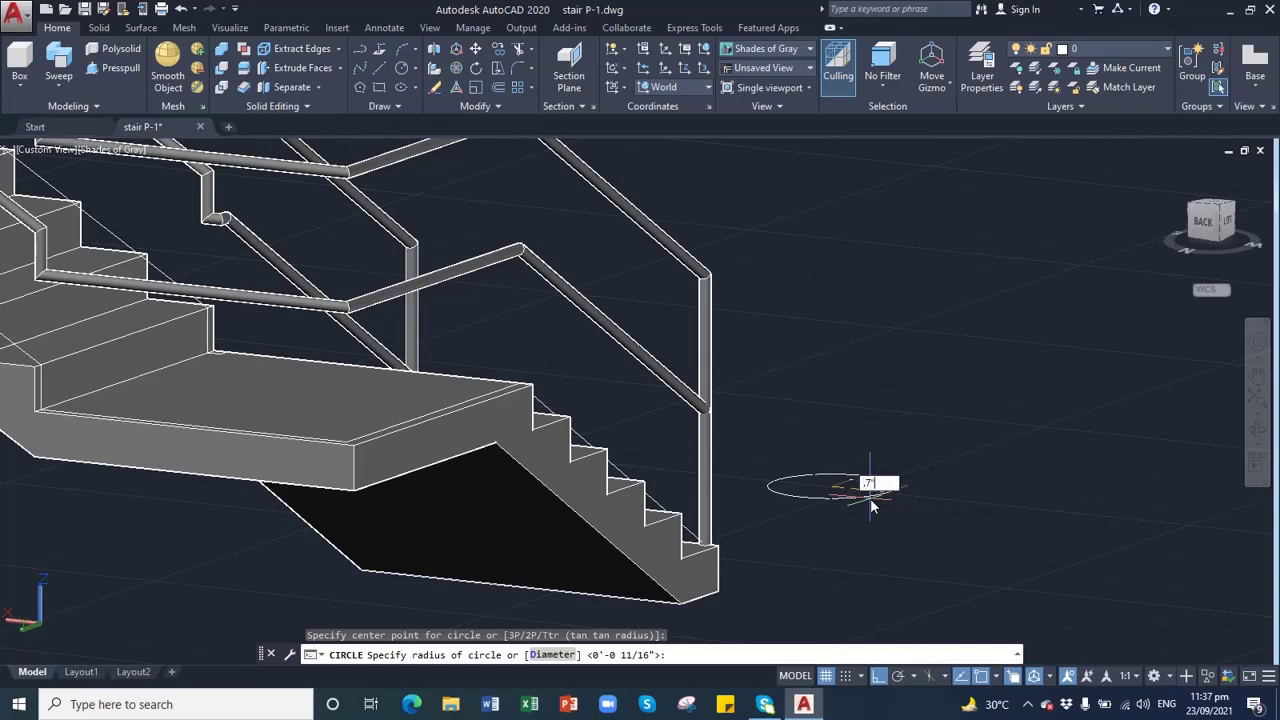
key(Return)
- Presspull the new circle up 3' to form a vertical railing post
scroll(801, 552, up, 5)
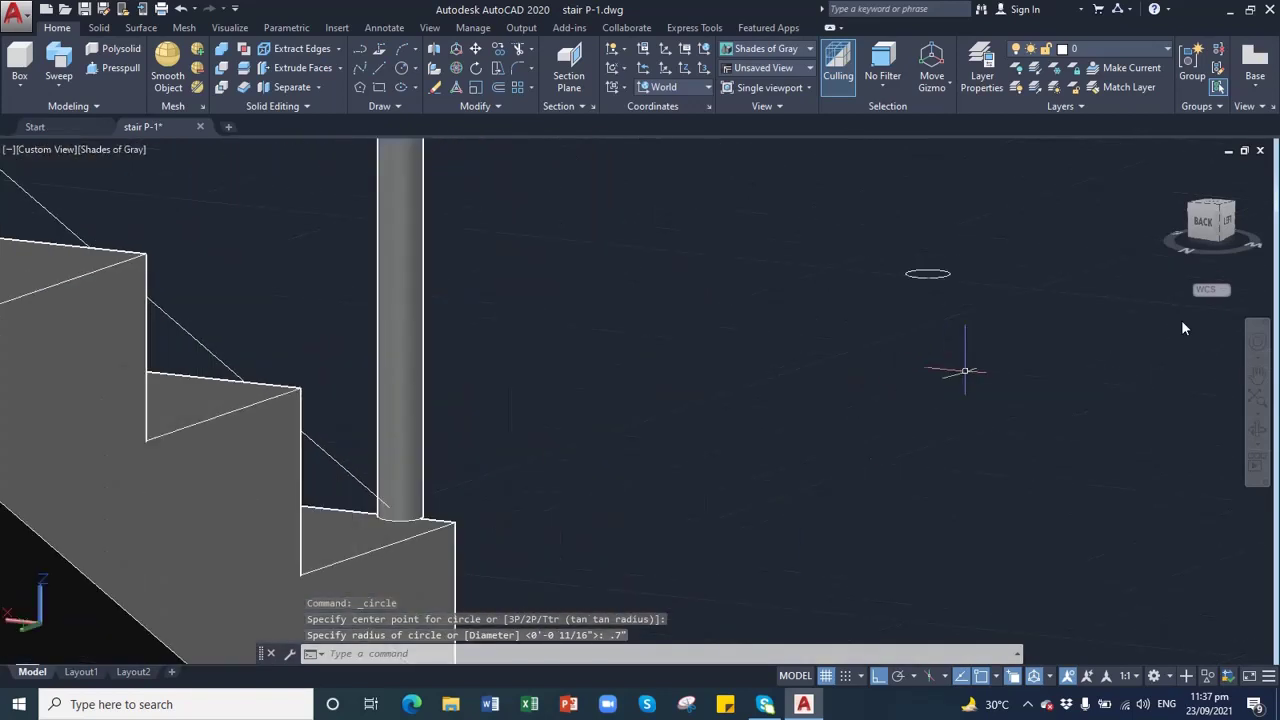
click(1257, 375)
drag(937, 309, 850, 481)
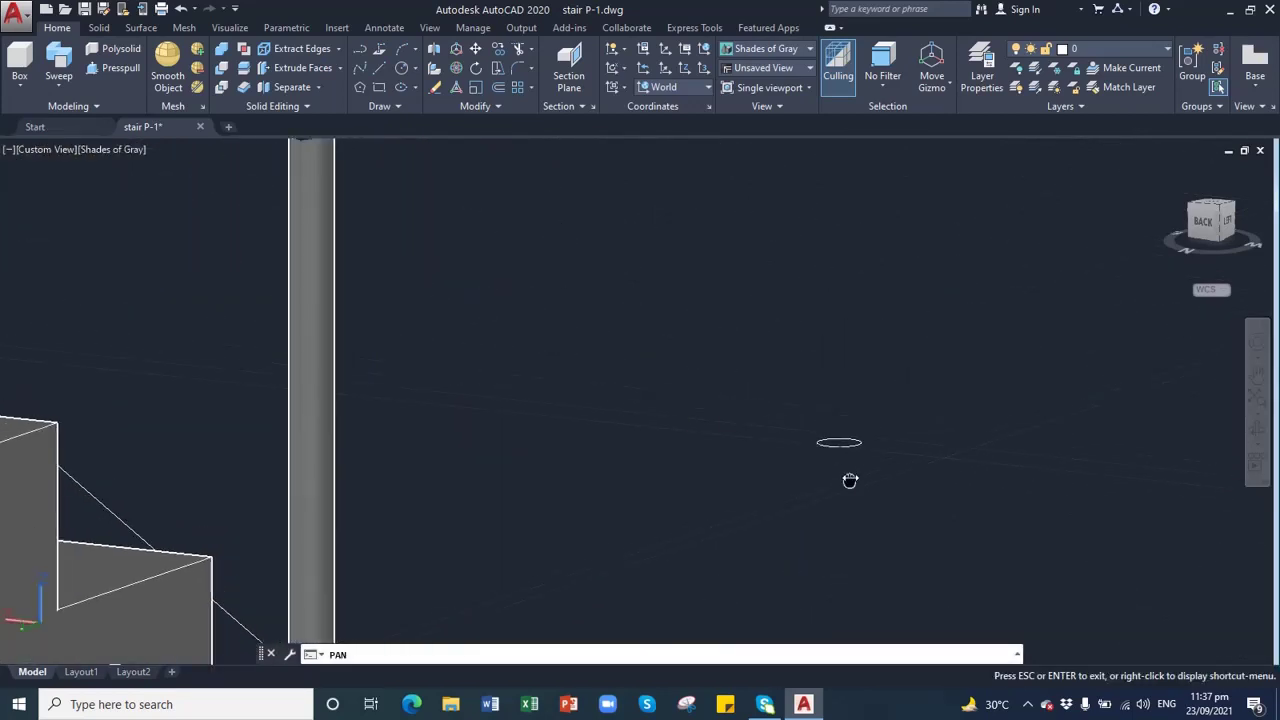
click(104, 67)
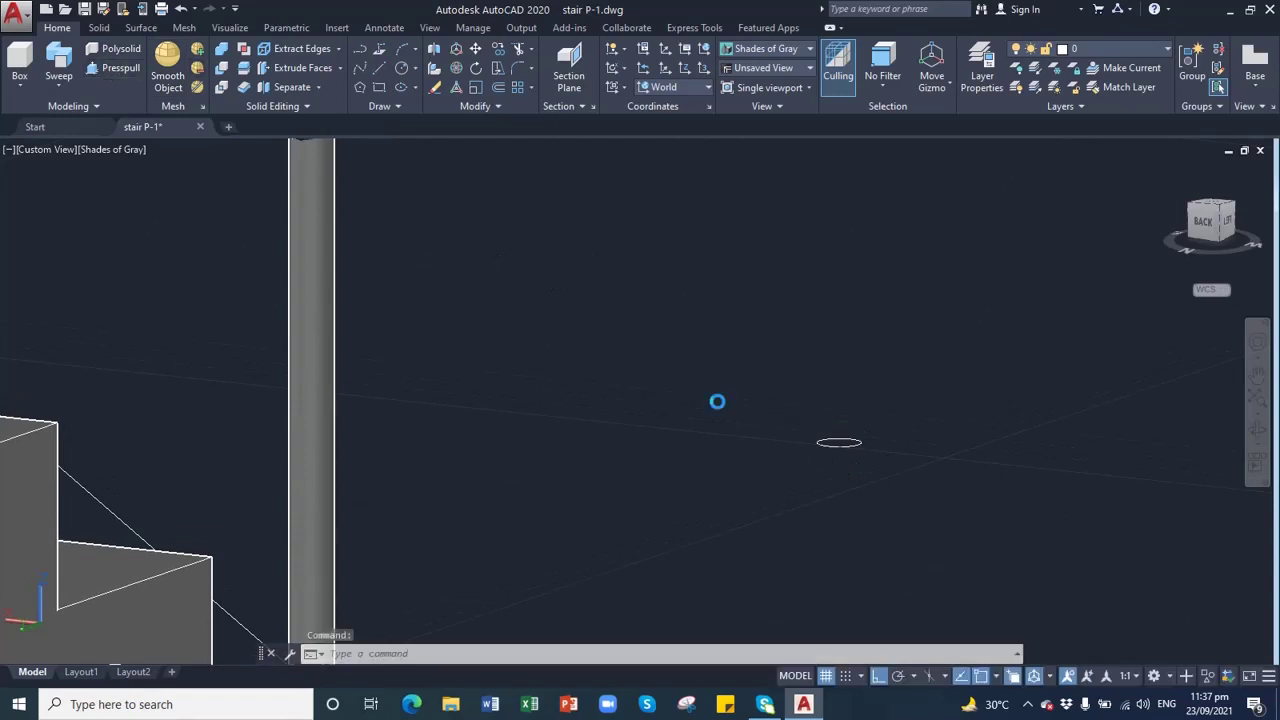
click(843, 447)
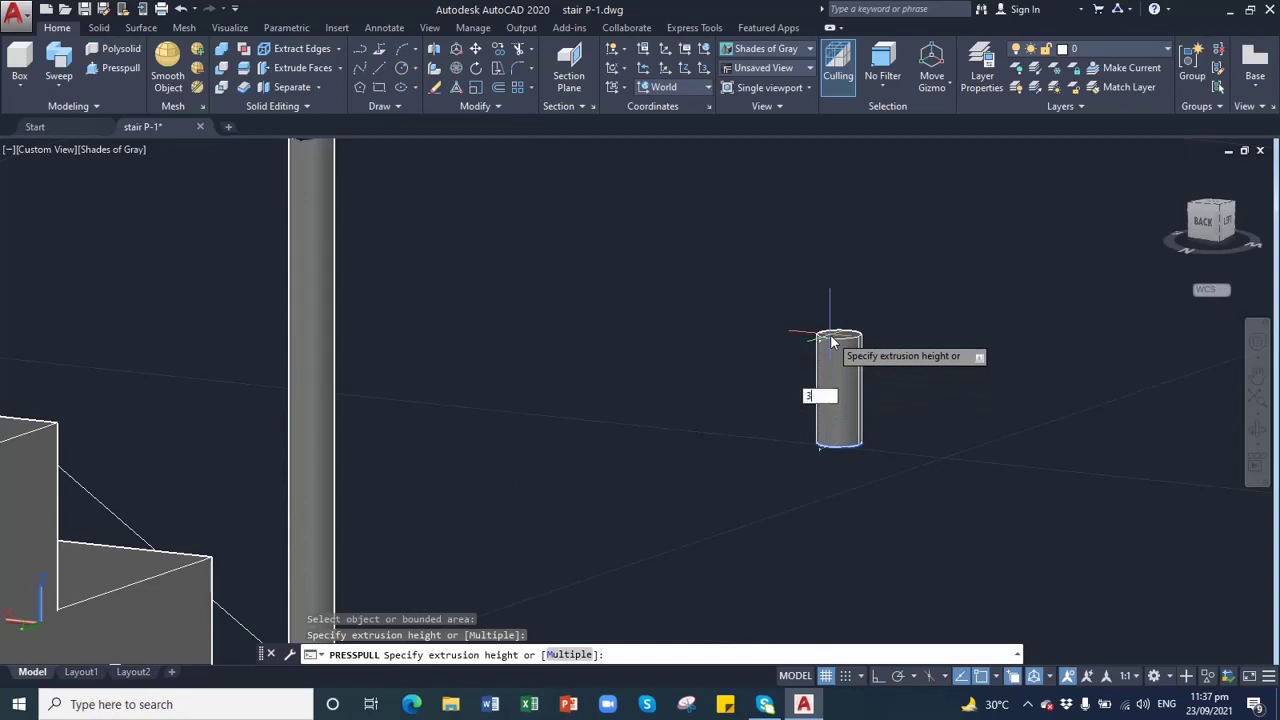
text(3')
key(Return)
- Examine the loose post beside the lower flight and the landing railings, orbiting from the back to the left side
scroll(1040, 330, down, 5)
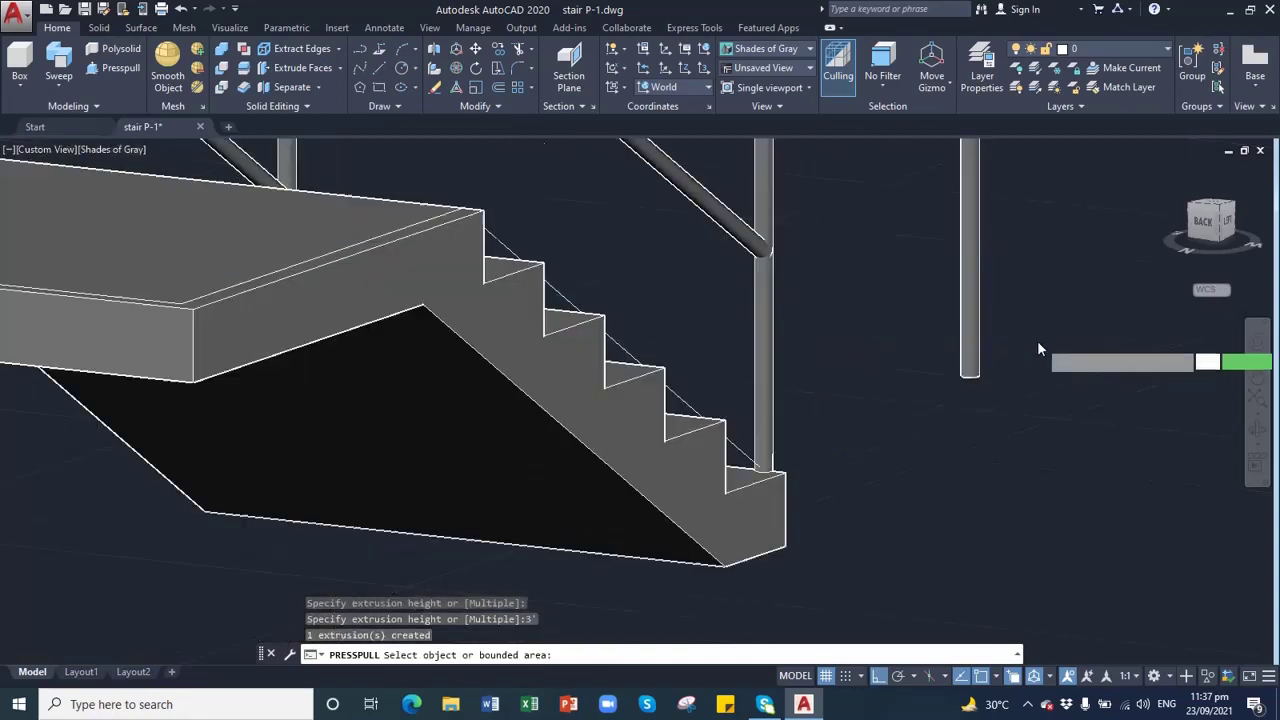
scroll(1042, 328, down, 3)
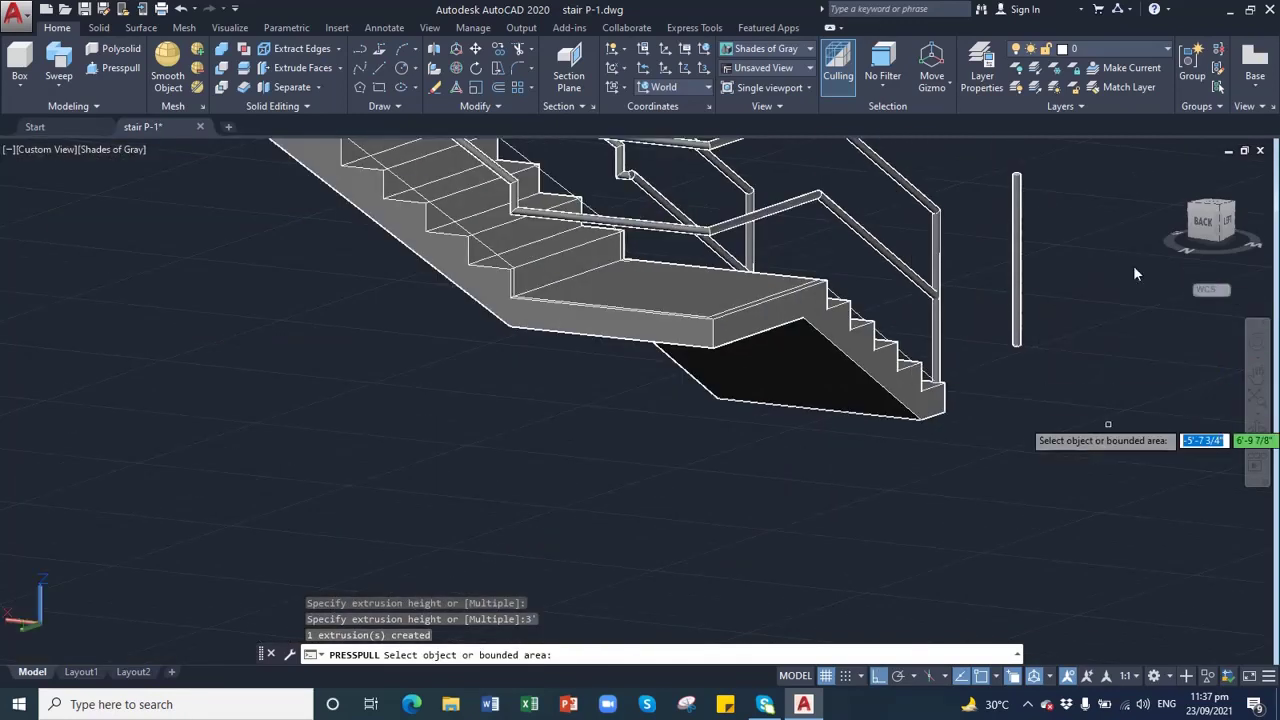
click(1257, 378)
drag(1014, 302, 872, 352)
scroll(872, 355, up, 2)
drag(771, 323, 737, 432)
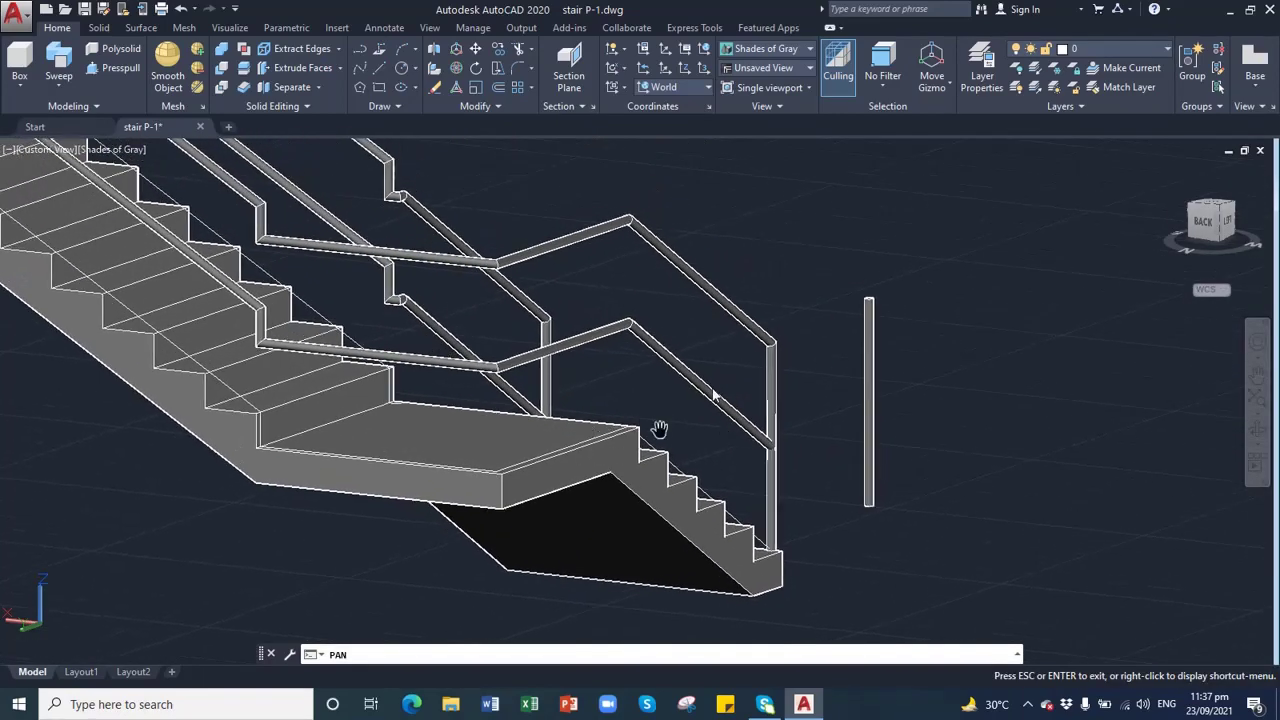
drag(731, 357, 697, 393)
scroll(634, 431, up, 1)
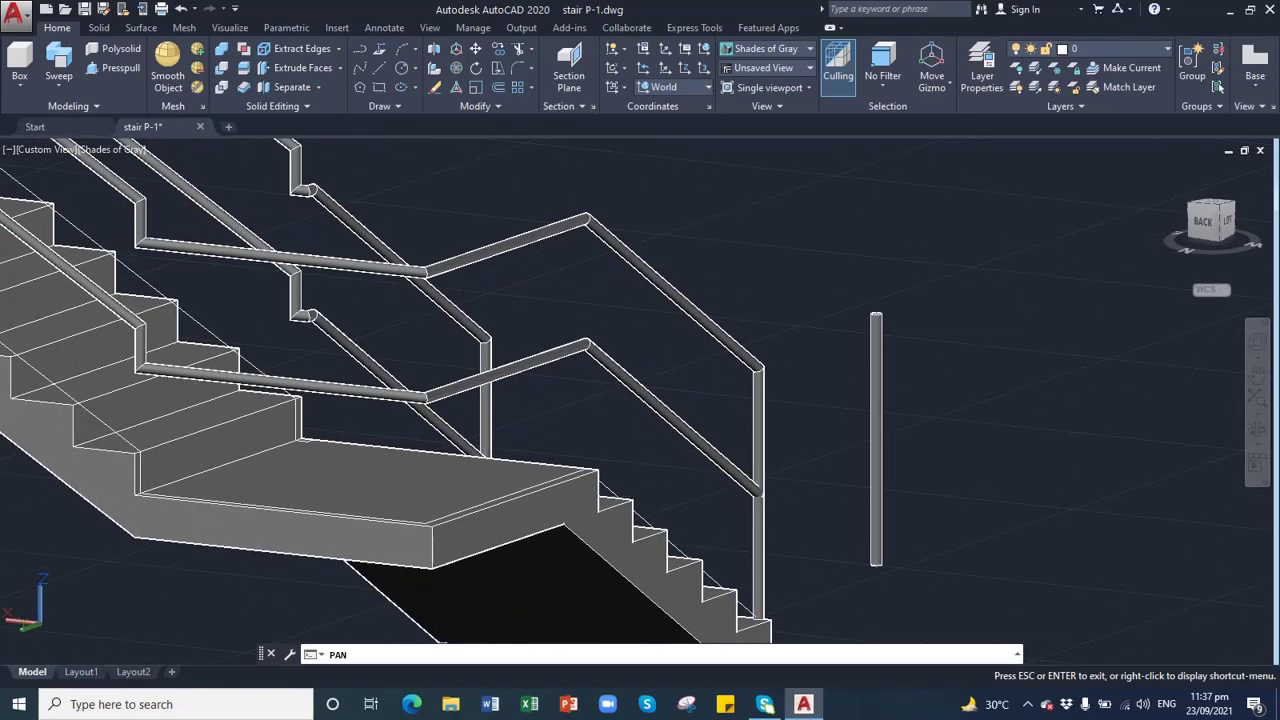
click(1257, 432)
drag(582, 484, 424, 478)
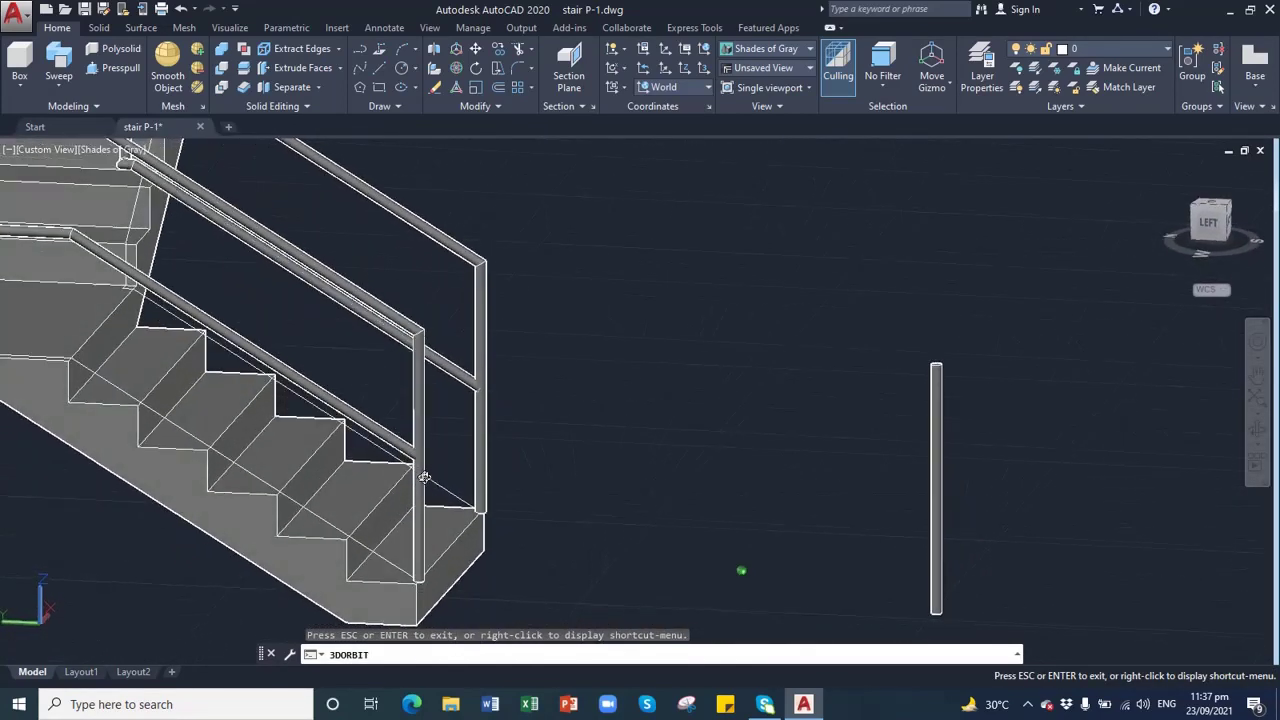
click(1258, 376)
drag(580, 332, 926, 415)
scroll(548, 365, up, 4)
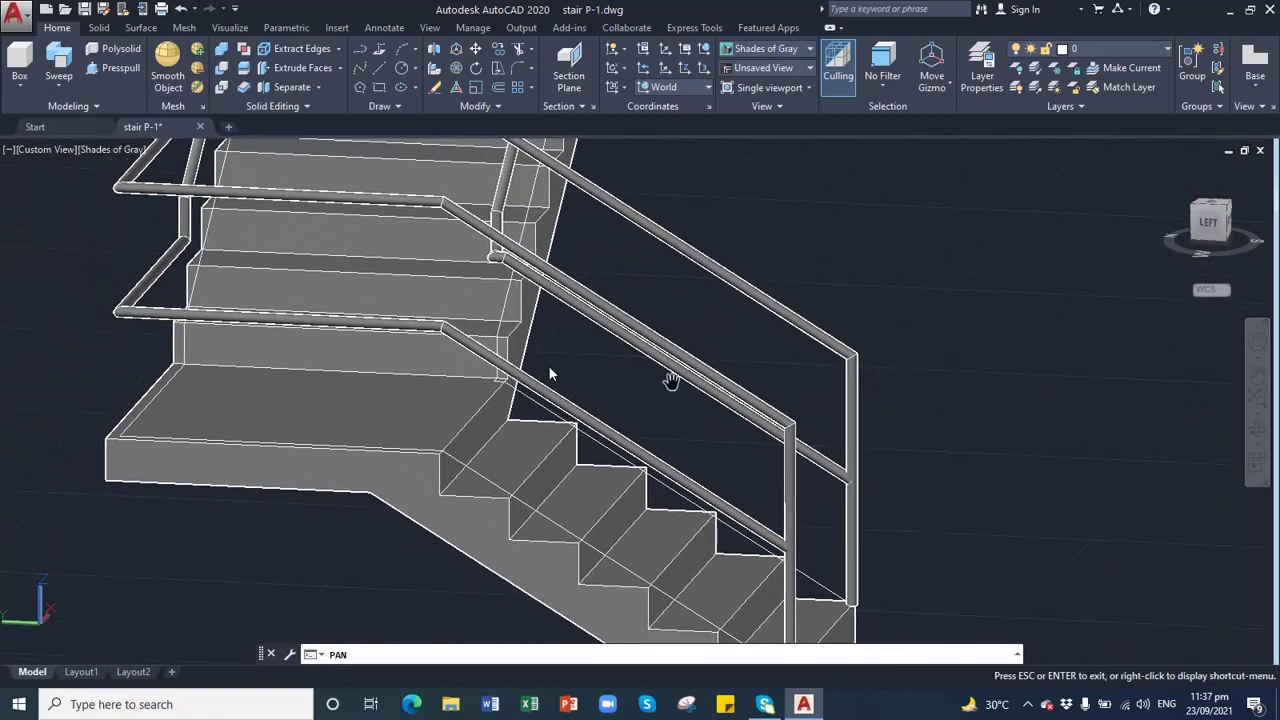
drag(386, 408, 441, 417)
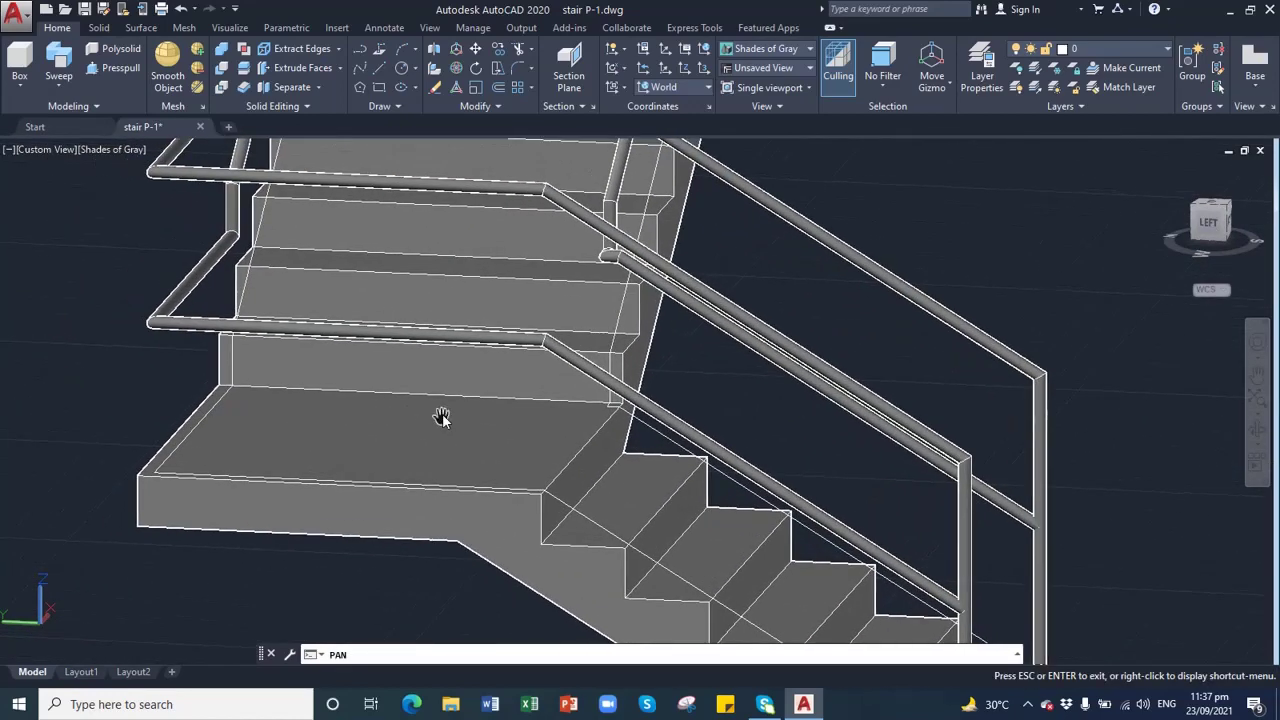
drag(712, 380, 586, 274)
drag(1066, 472, 686, 318)
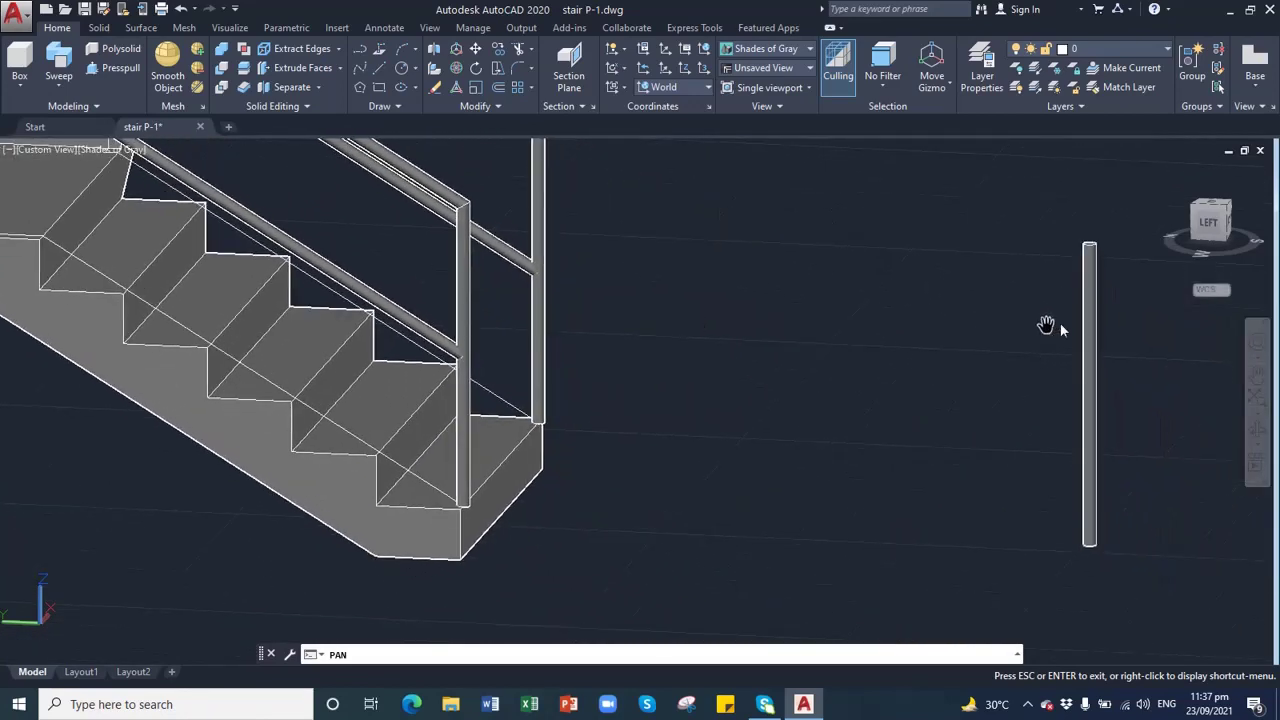
key(Escape)
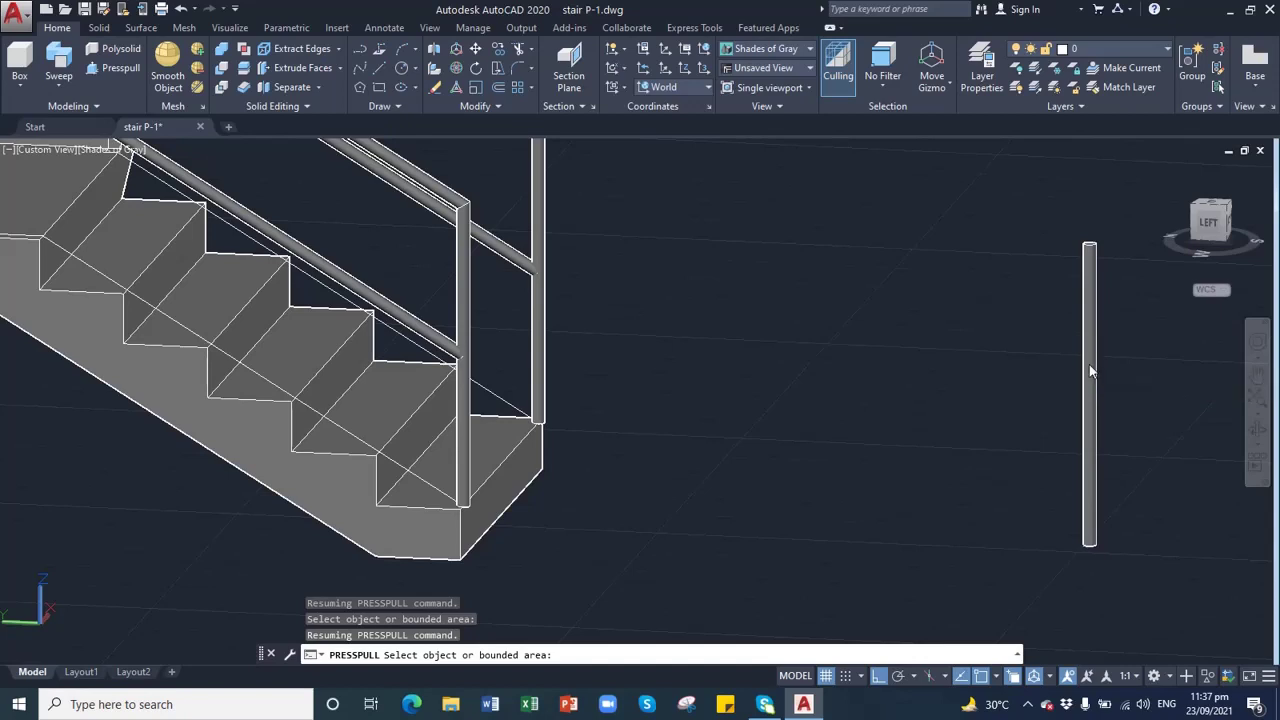
key(Escape)
- Copy the loose post from its base centre to the path endpoint at the landing's outer corner, with Ortho off
click(1089, 370)
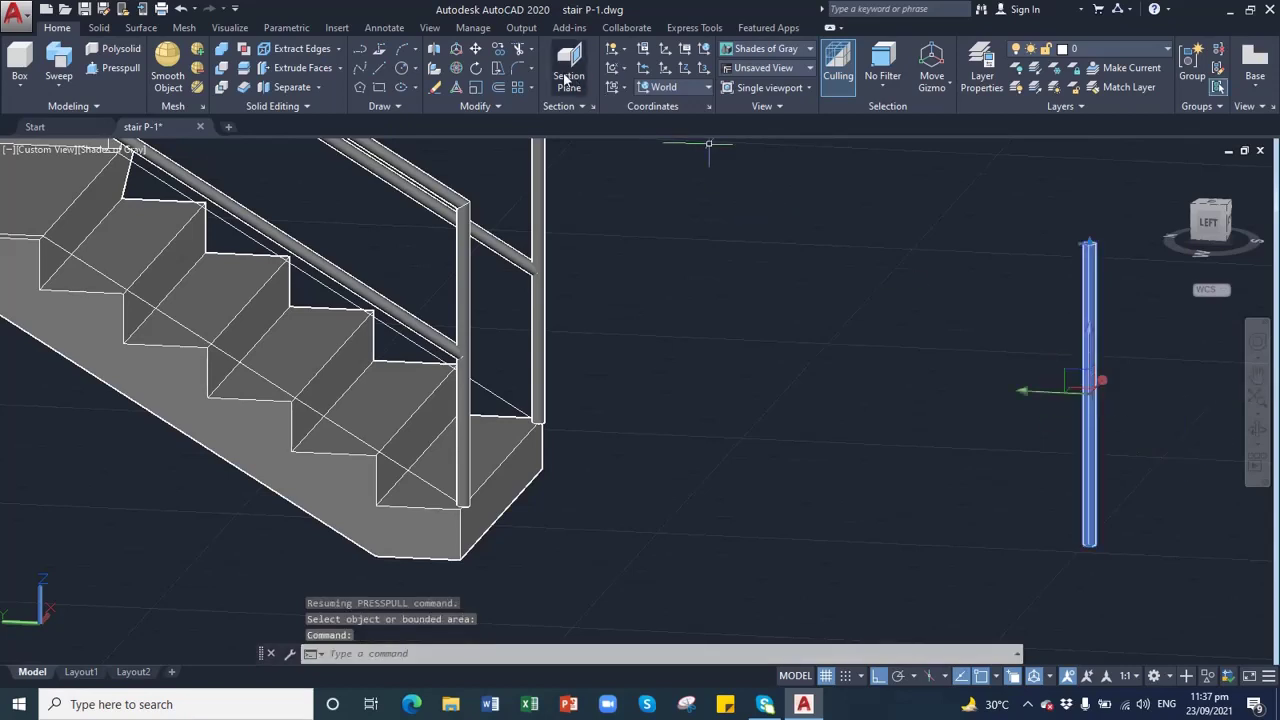
click(499, 49)
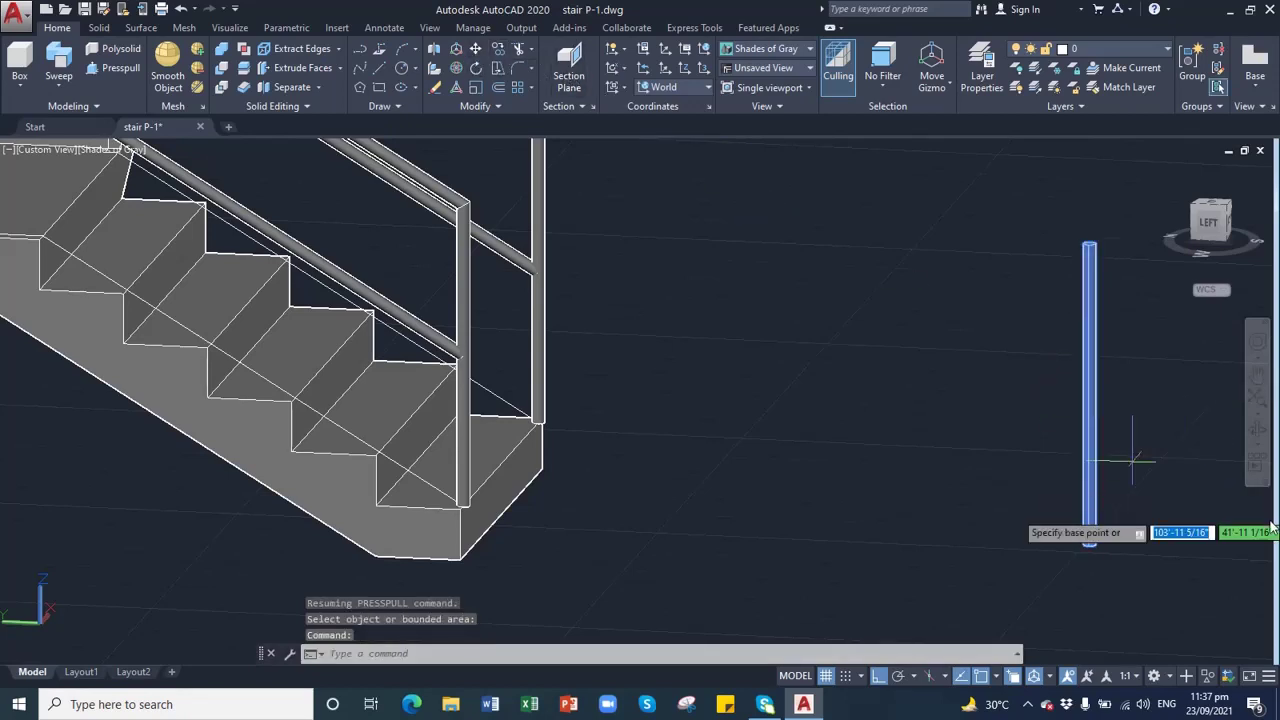
scroll(1134, 543, up, 3)
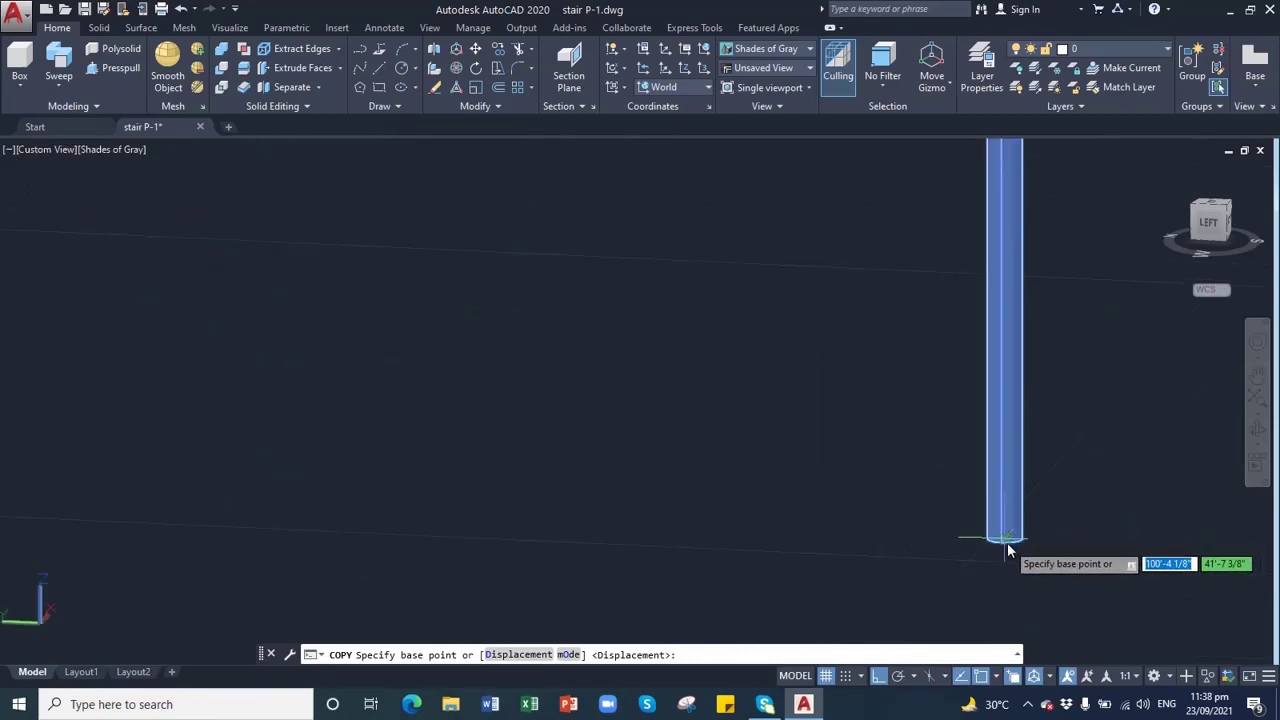
click(1007, 542)
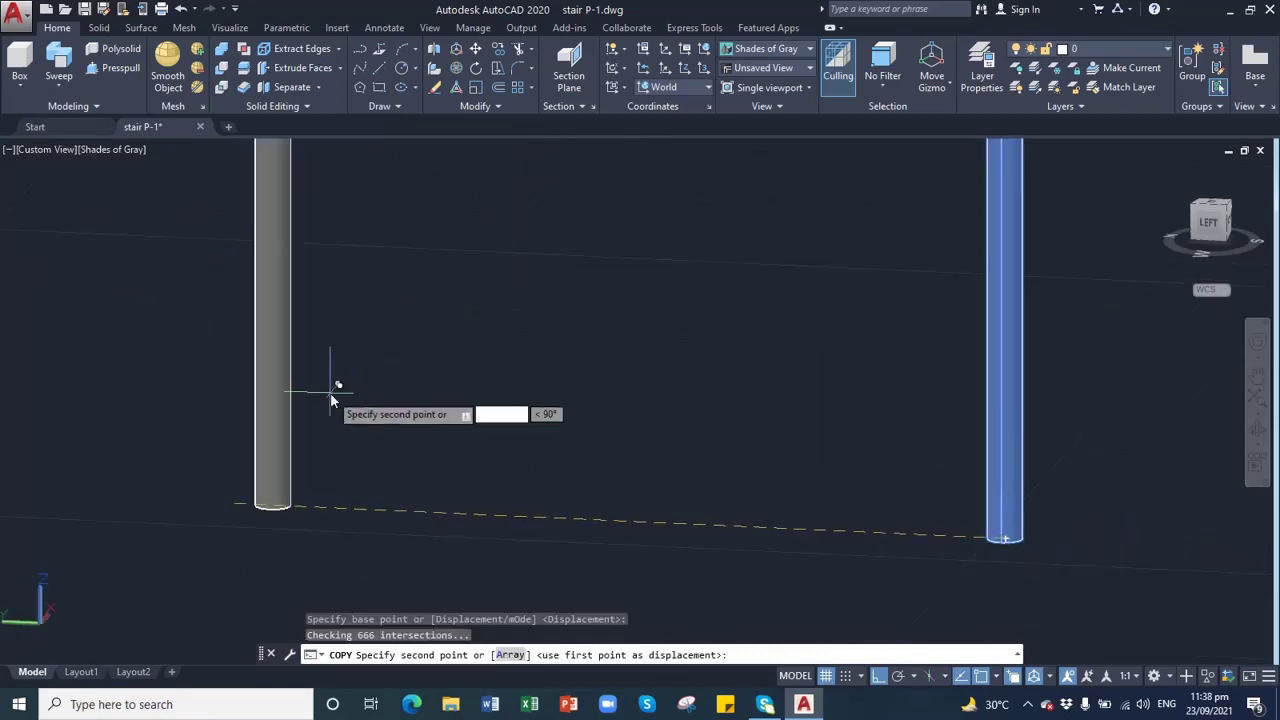
click(879, 677)
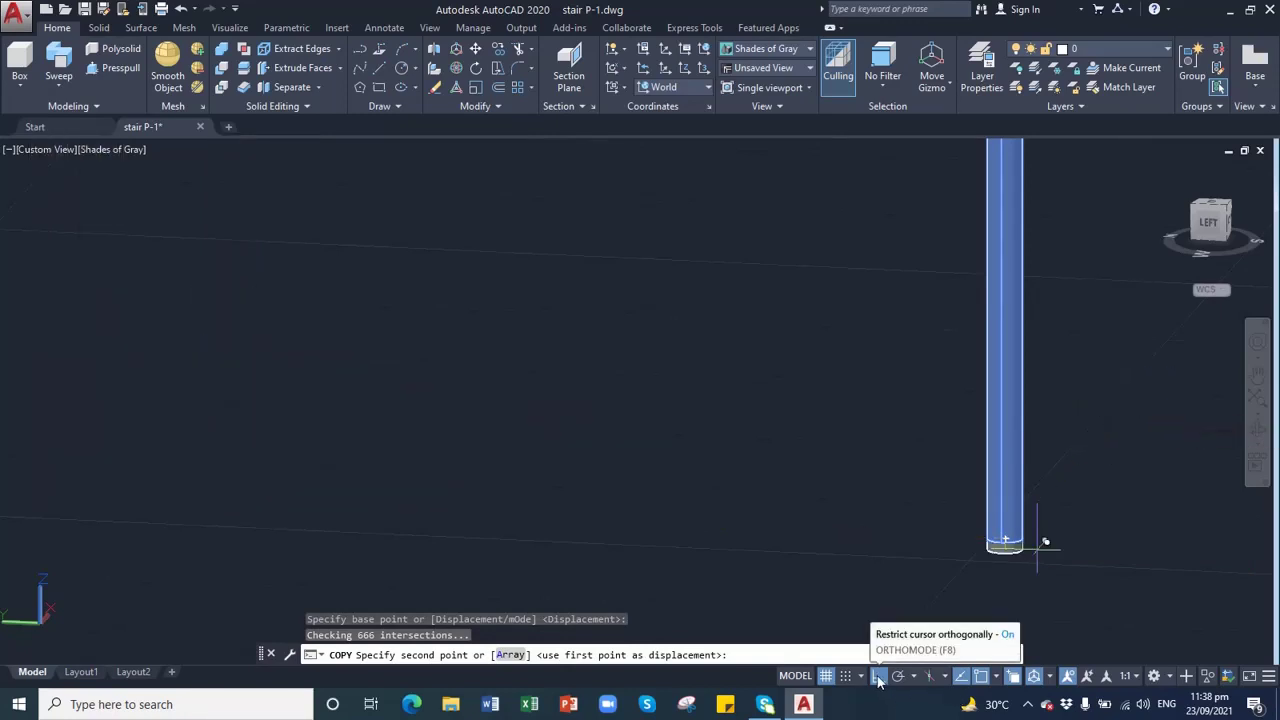
click(1257, 377)
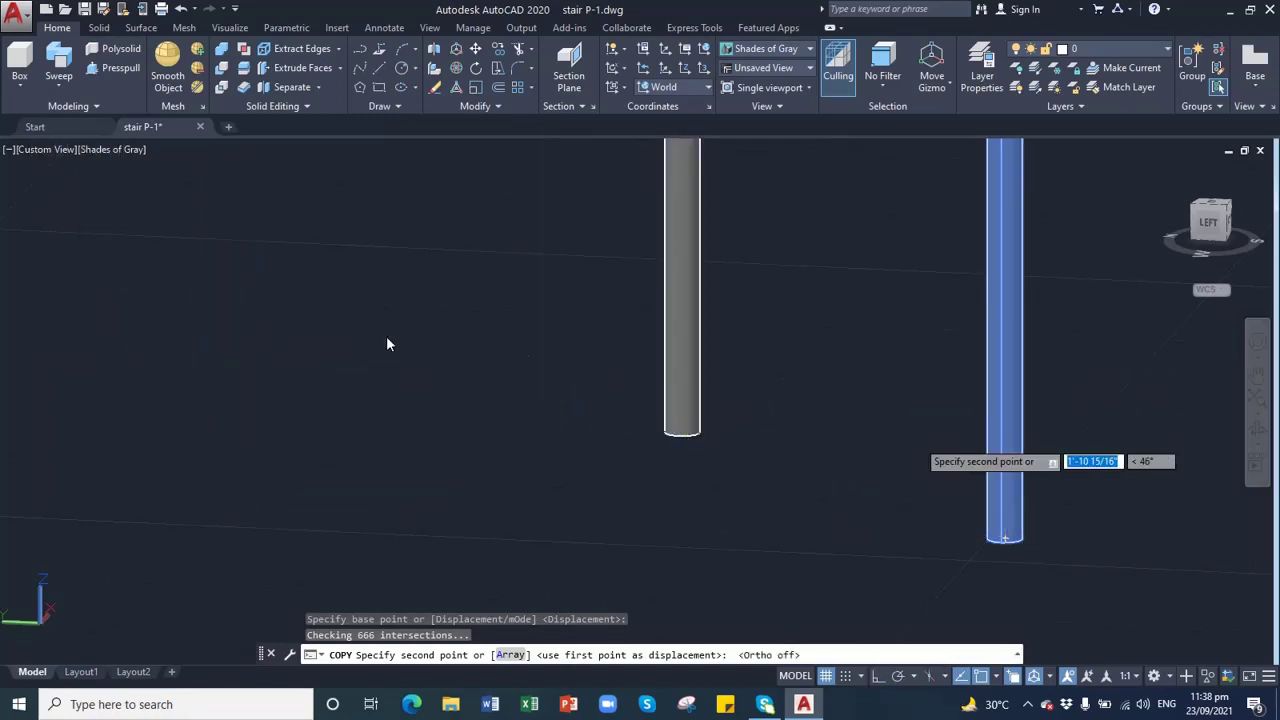
drag(450, 366, 283, 490)
key(Escape)
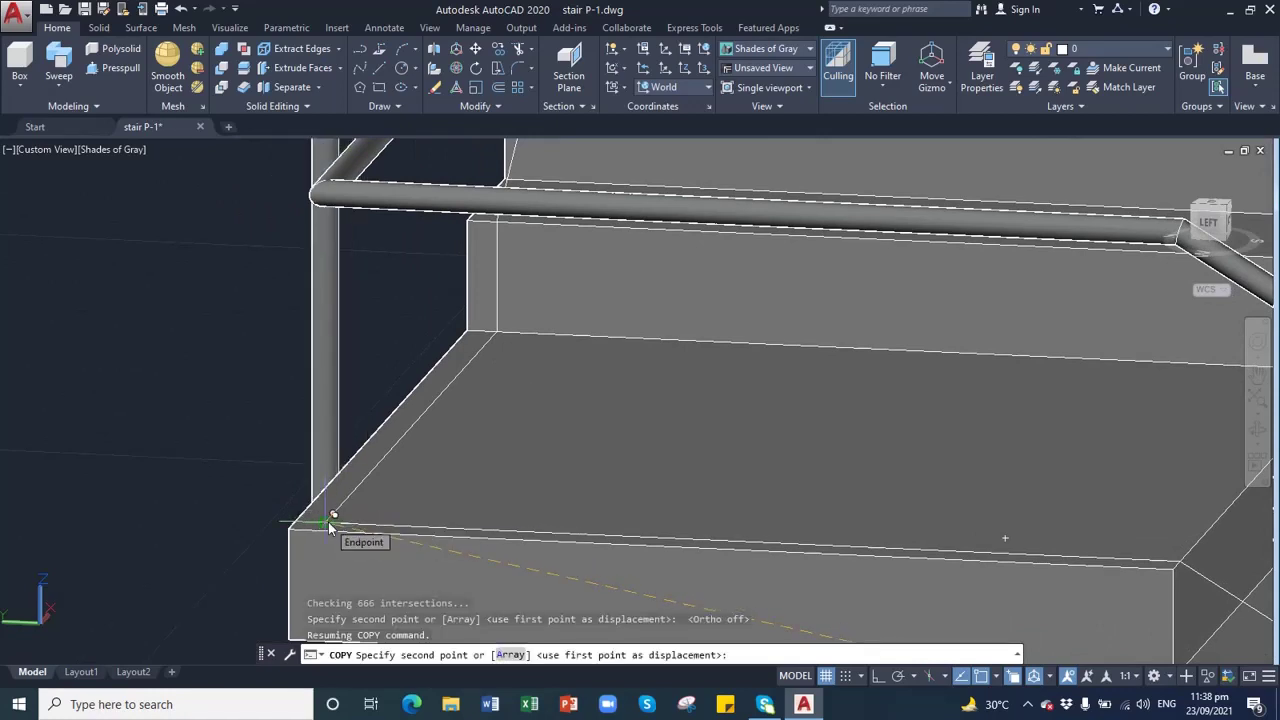
click(330, 521)
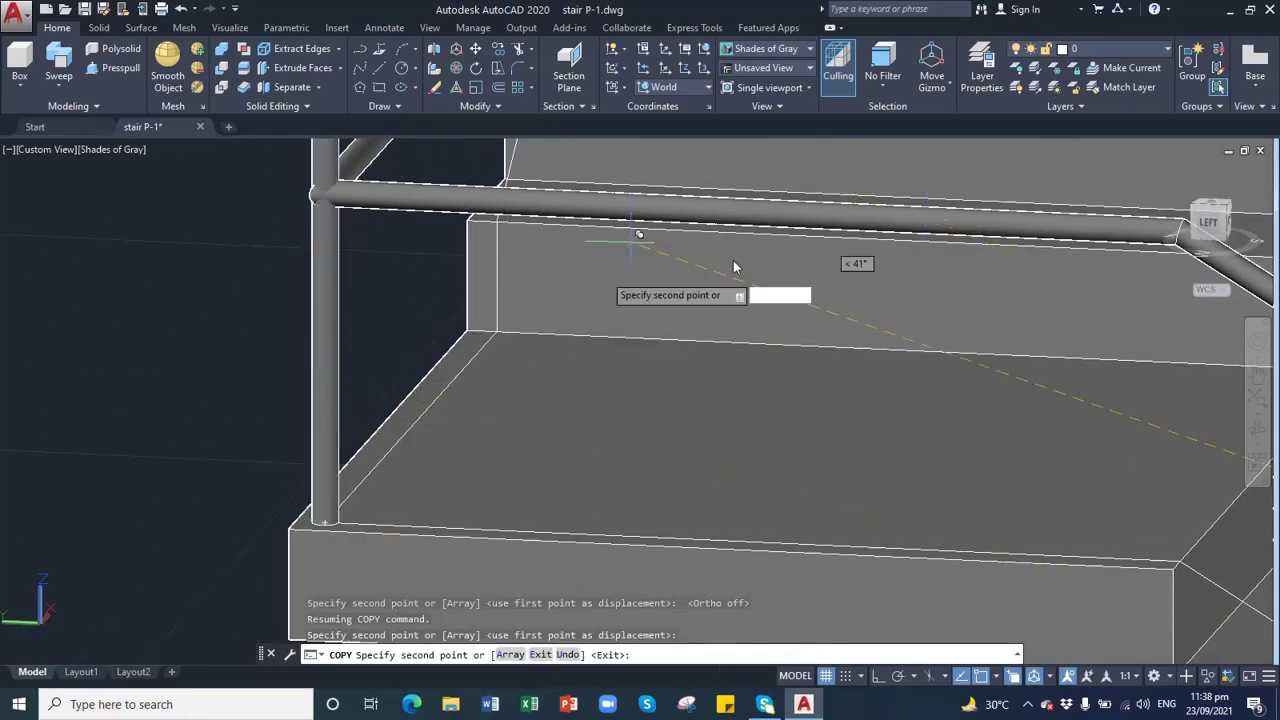
- Place another copy of the railing post at the landing's inner corner, where the two flights meet, and finish the Copy command
click(1257, 374)
scroll(830, 325, down, 4)
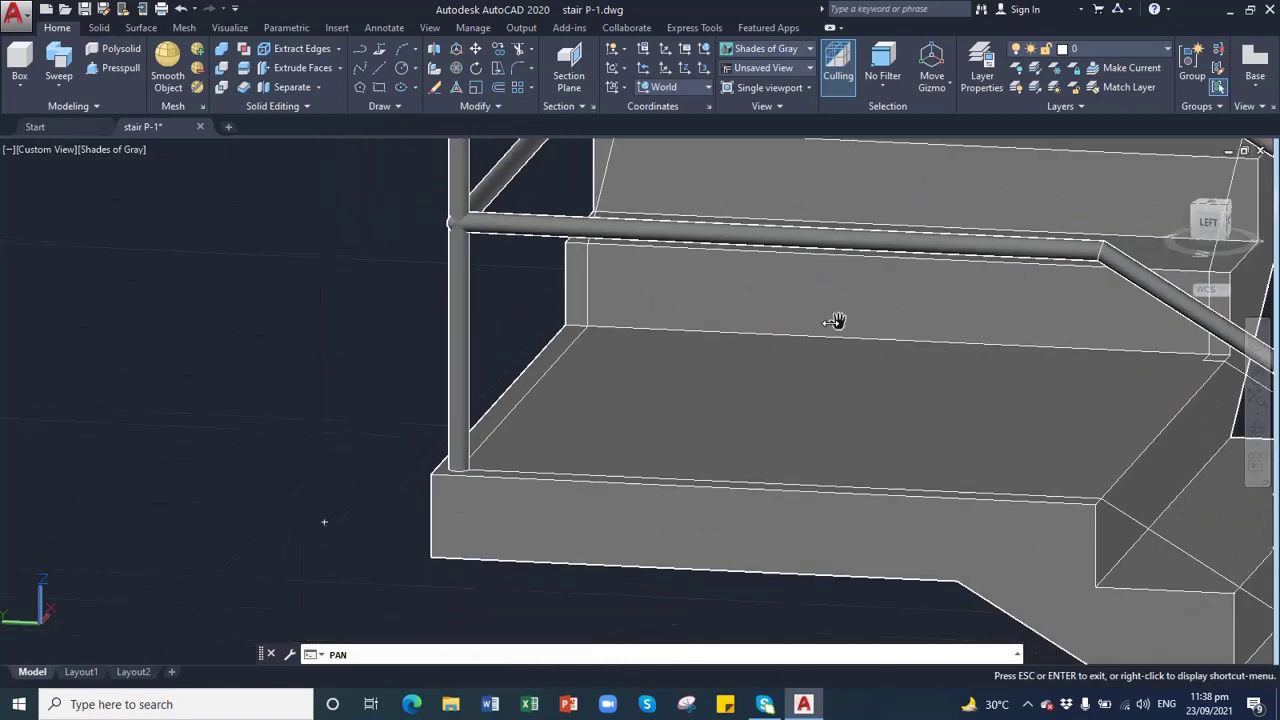
scroll(818, 329, down, 2)
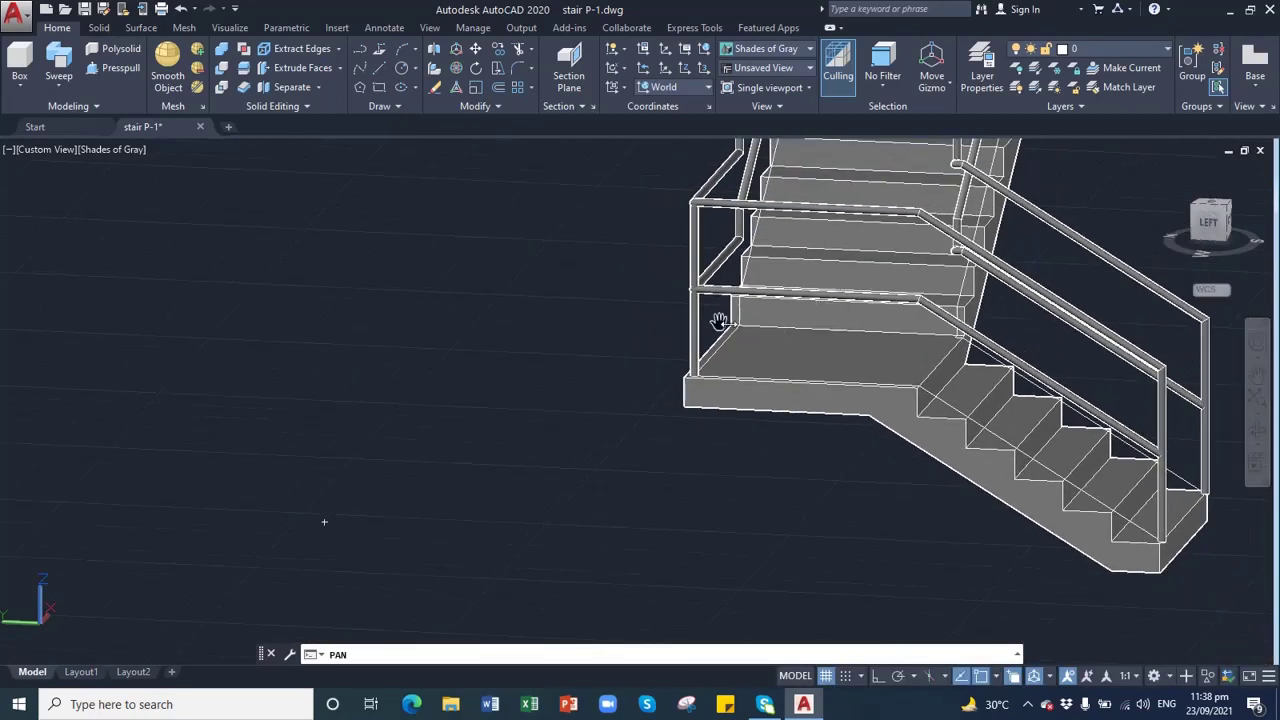
drag(720, 320, 446, 452)
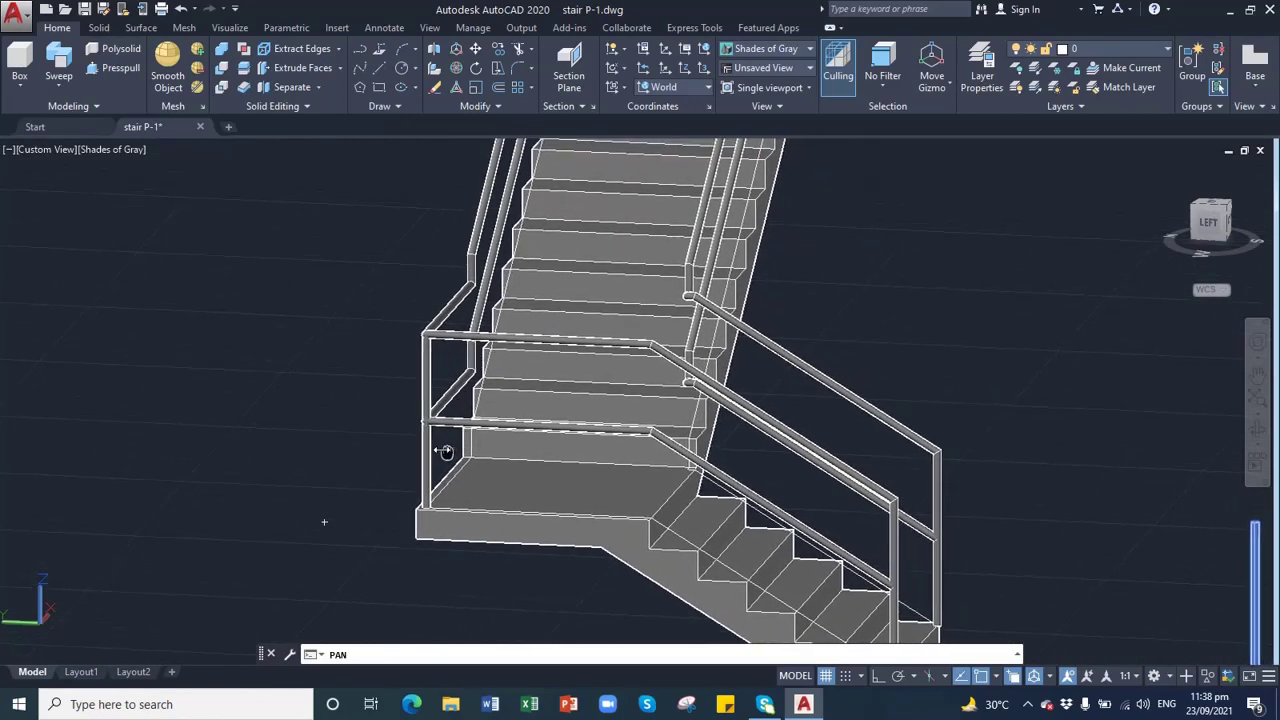
click(1258, 432)
drag(741, 436, 713, 434)
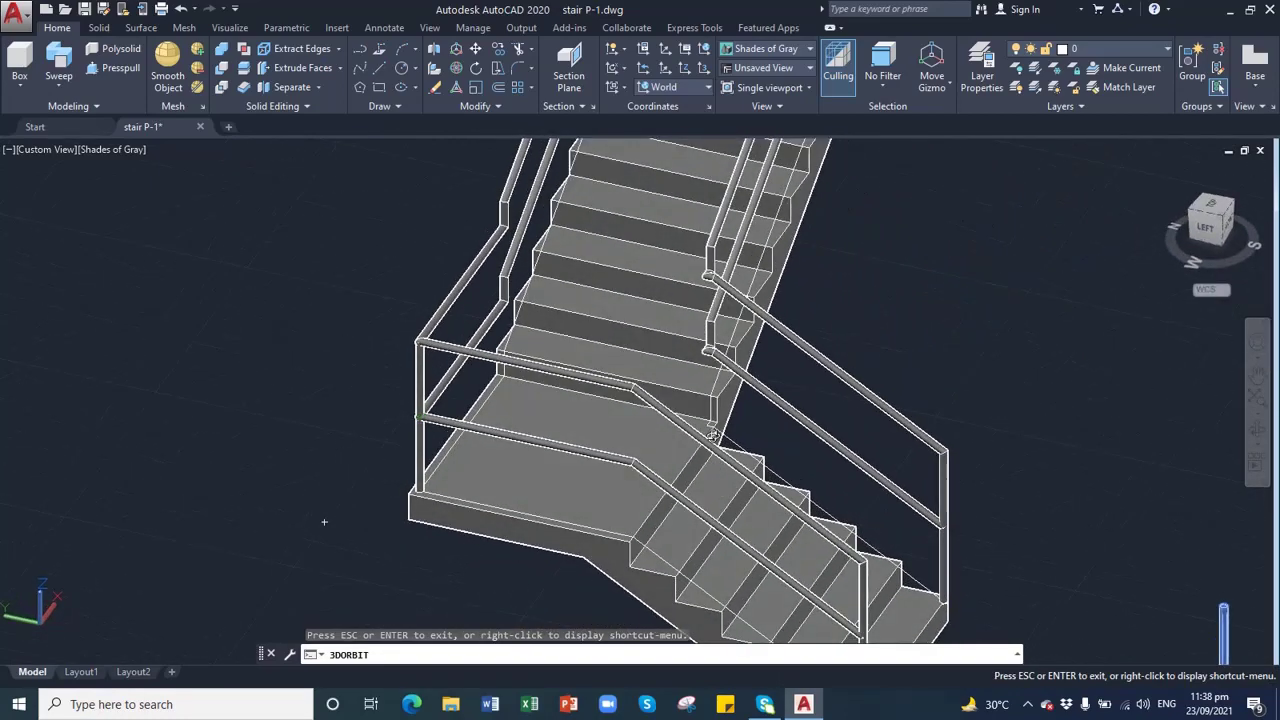
scroll(708, 430, up, 2)
key(Escape)
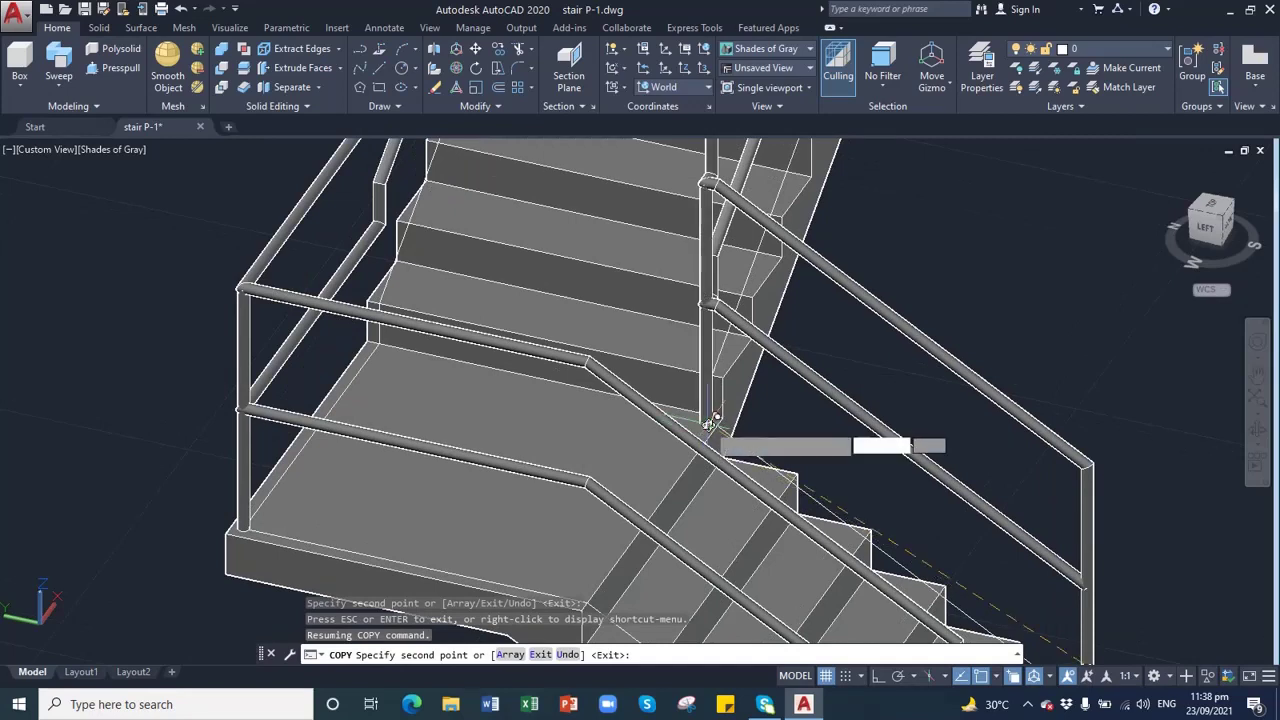
key(Escape)
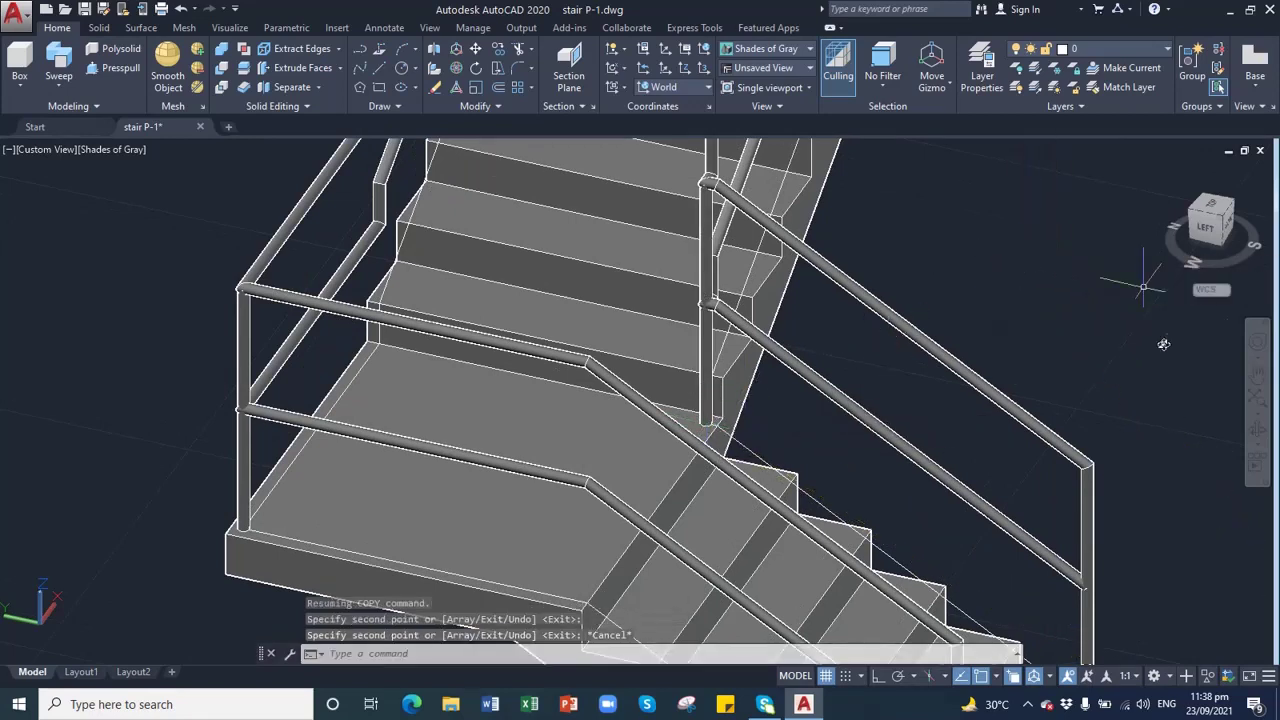
- Delete the original loose post standing on the open ground beside the lower flight
click(1257, 376)
drag(786, 423, 814, 397)
click(1257, 425)
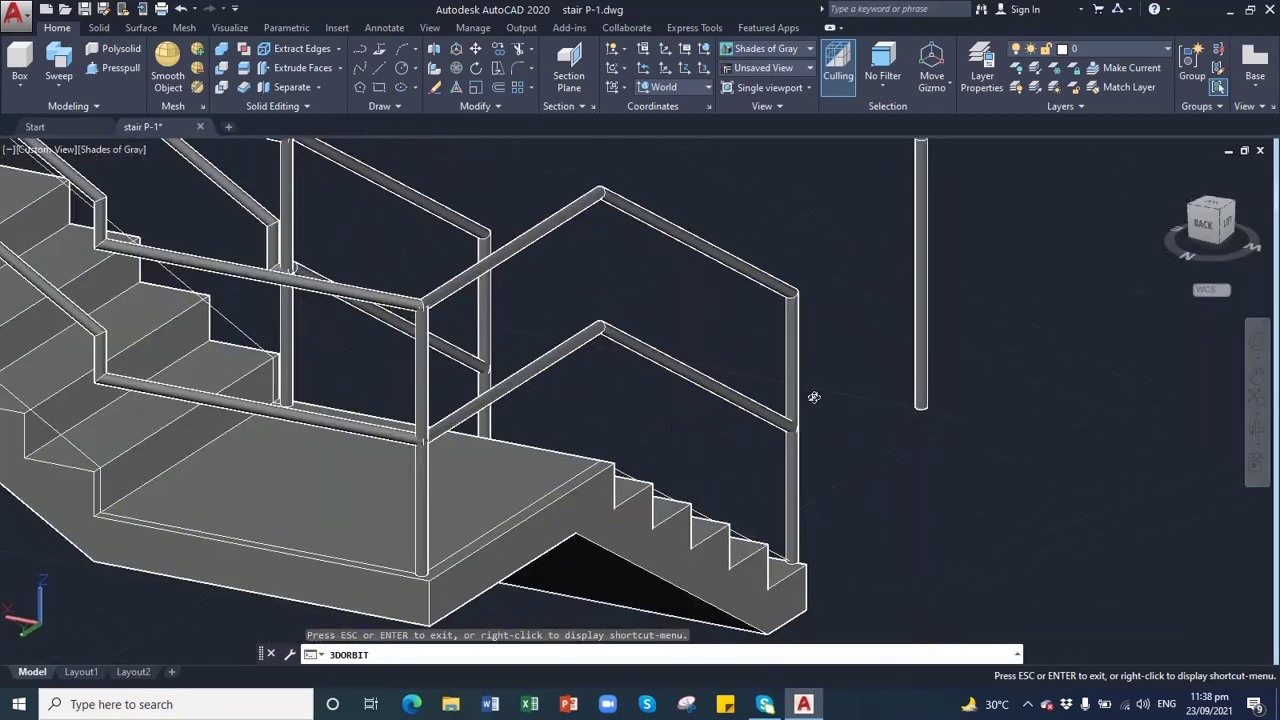
scroll(997, 295, up, 2)
click(1257, 376)
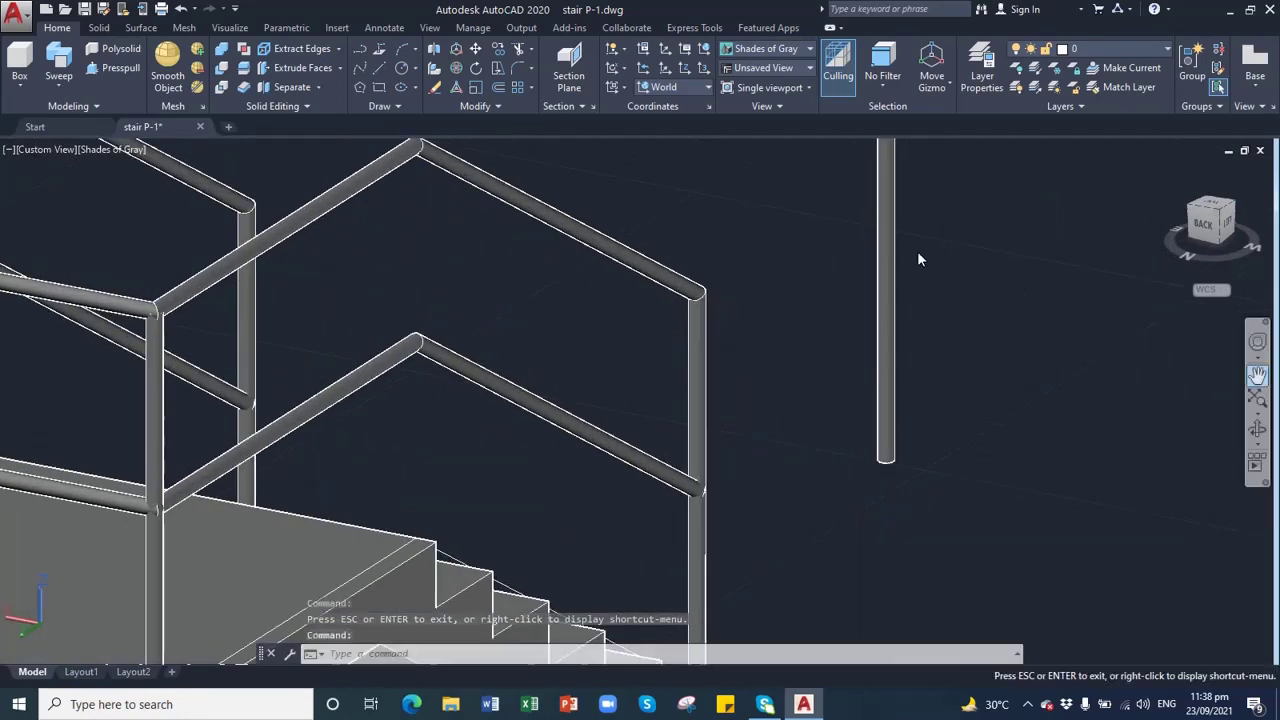
drag(917, 257, 933, 306)
key(Escape)
click(905, 233)
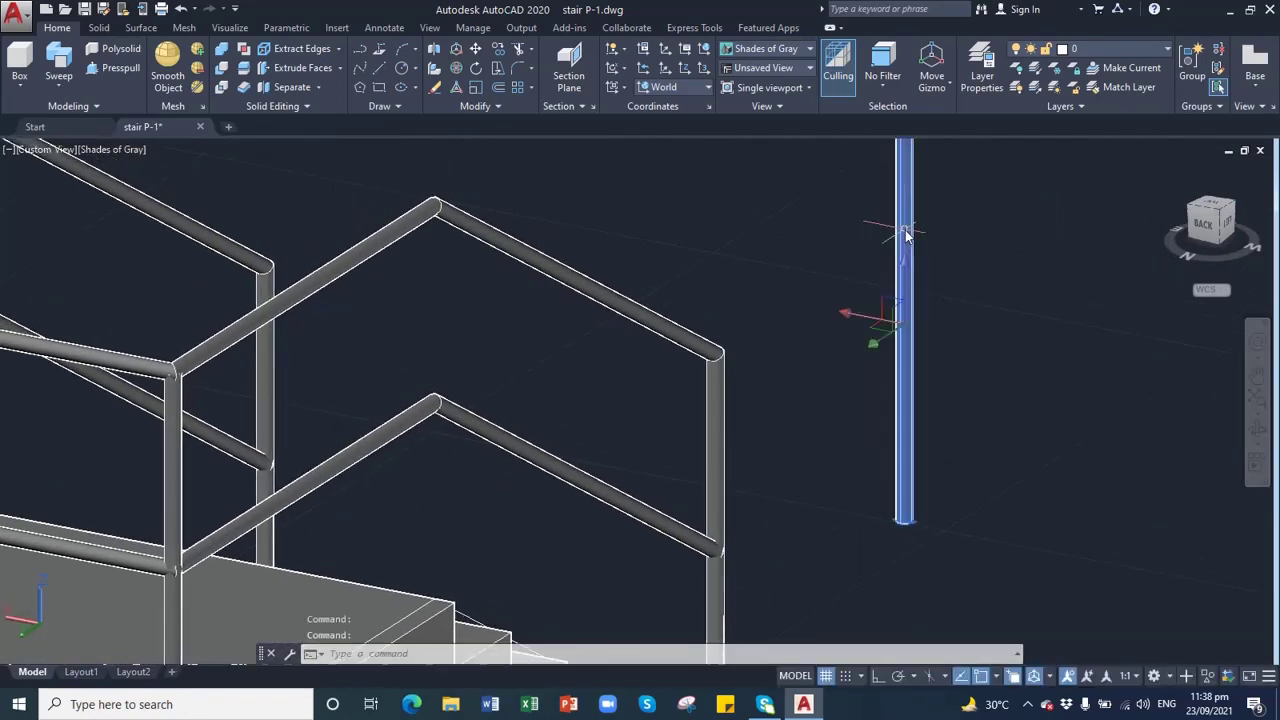
key(Delete)
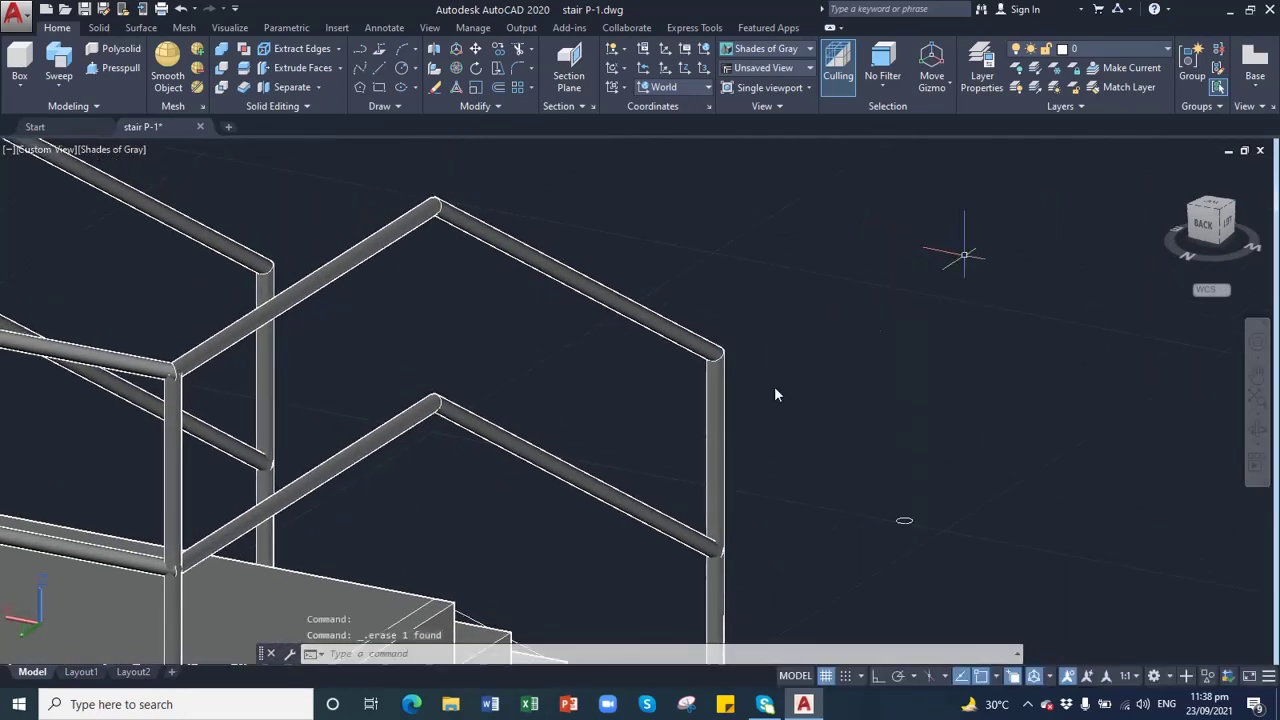
- Delete the leftover 3D polyline paths running along both sides of the stair steps
click(1257, 377)
scroll(637, 380, down, 5)
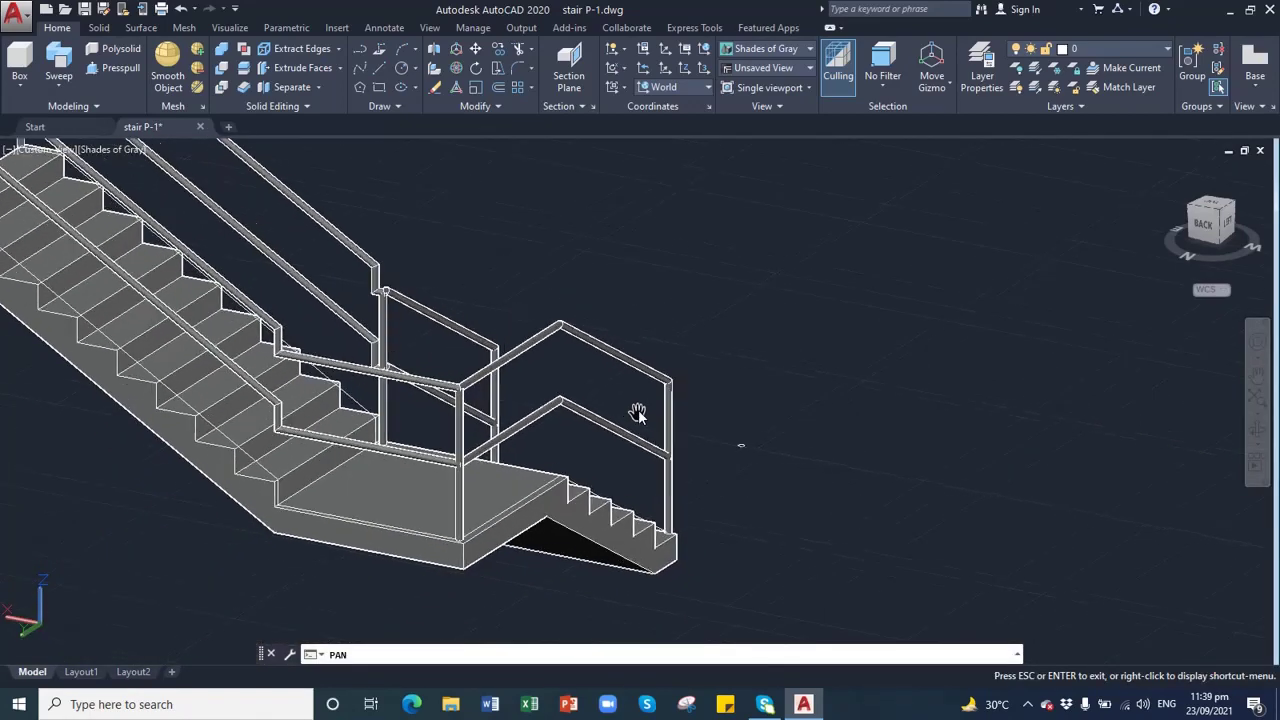
click(1258, 430)
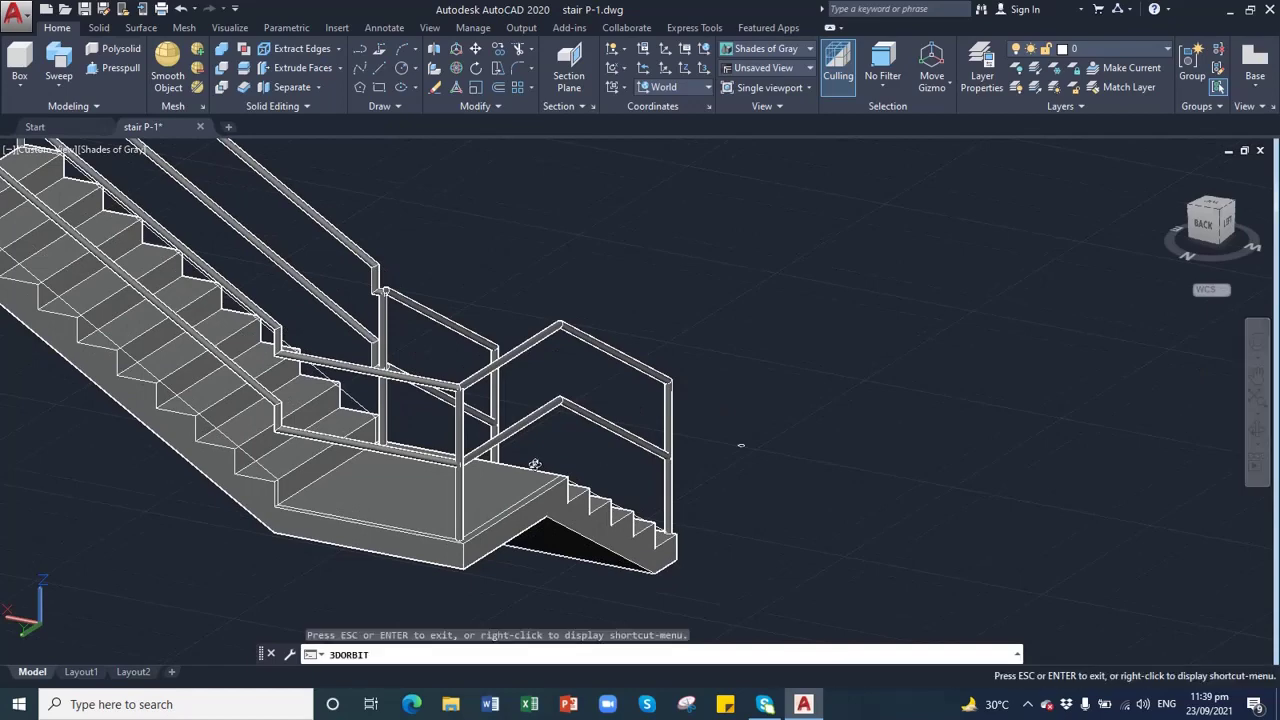
drag(536, 465, 556, 461)
key(Escape)
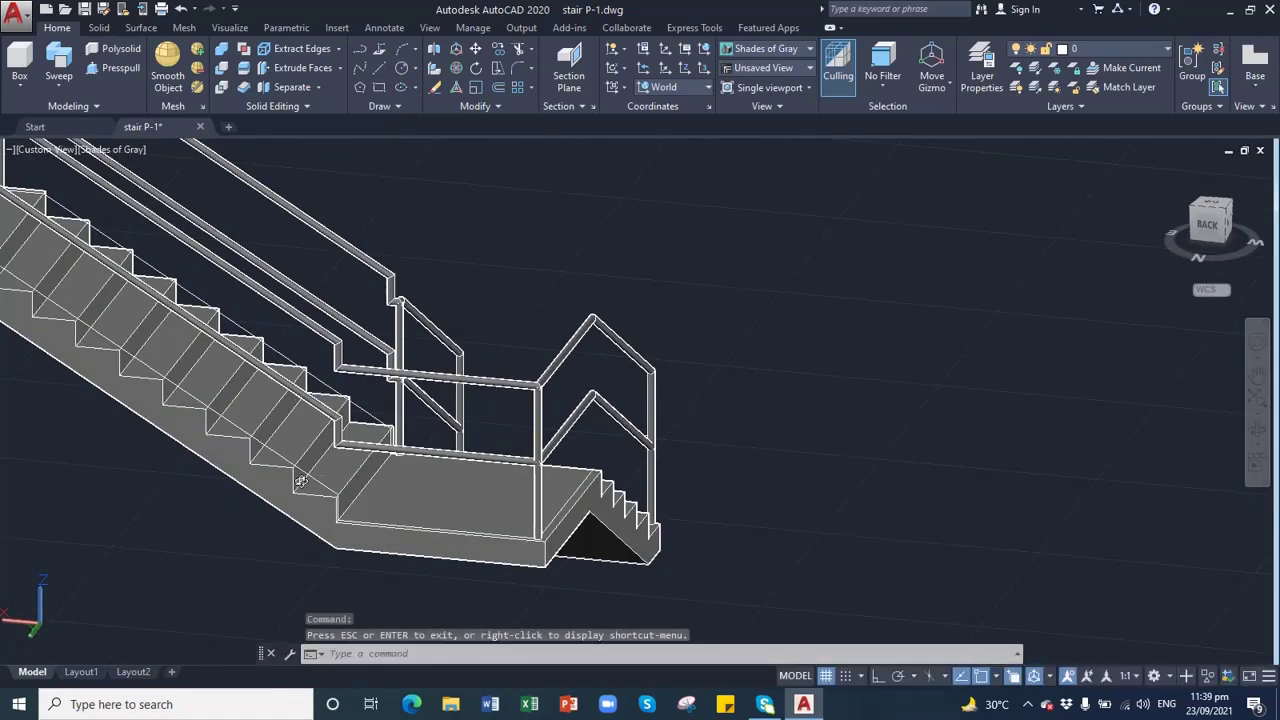
click(317, 478)
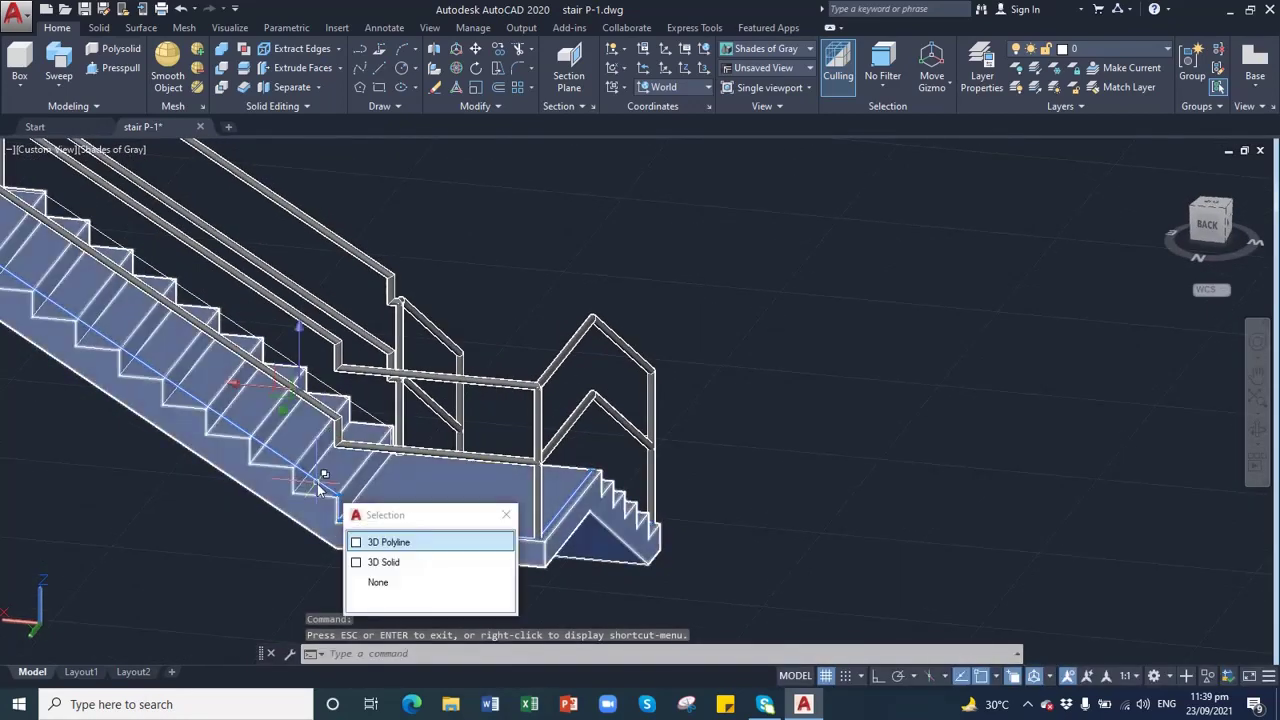
click(361, 543)
key(Delete)
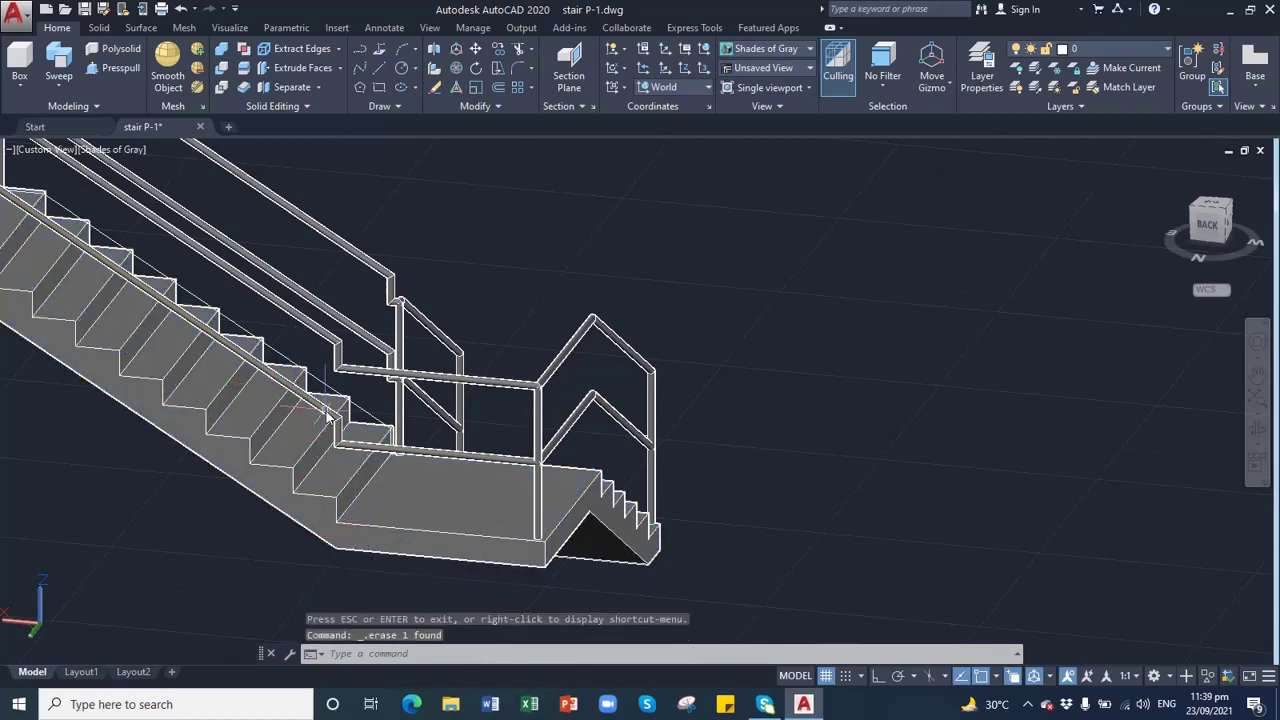
click(340, 379)
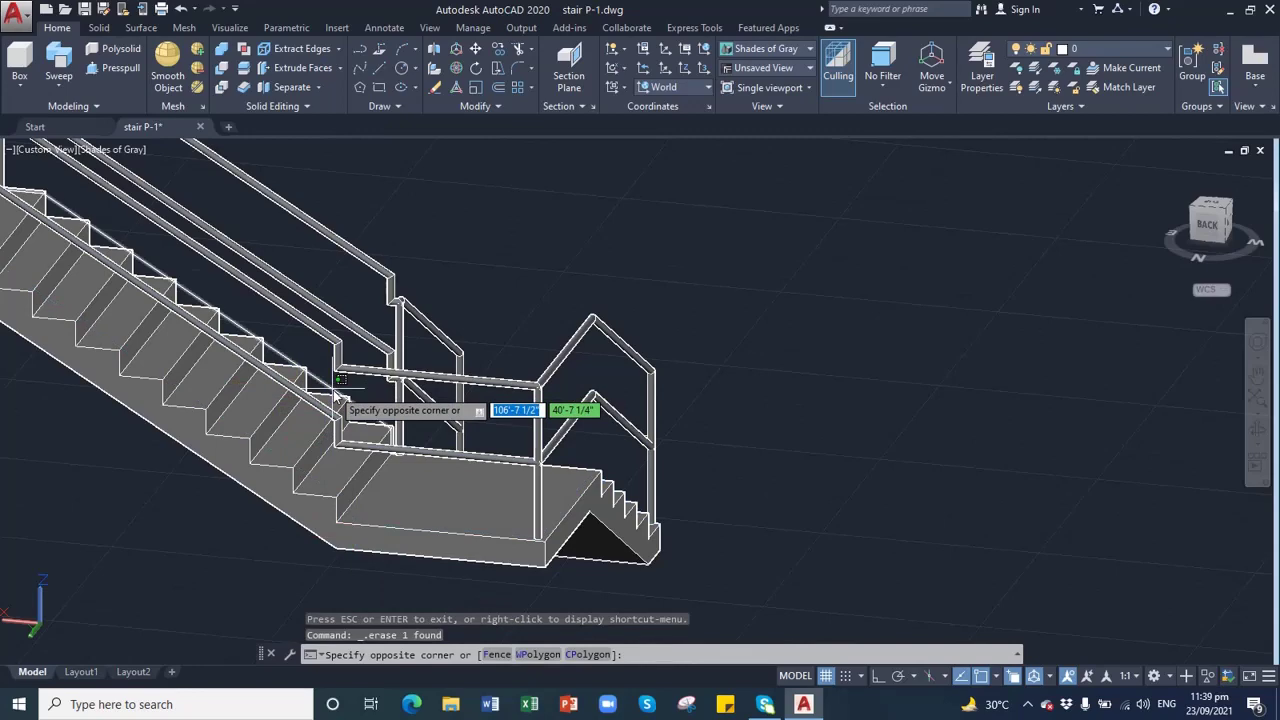
click(336, 397)
key(Delete)
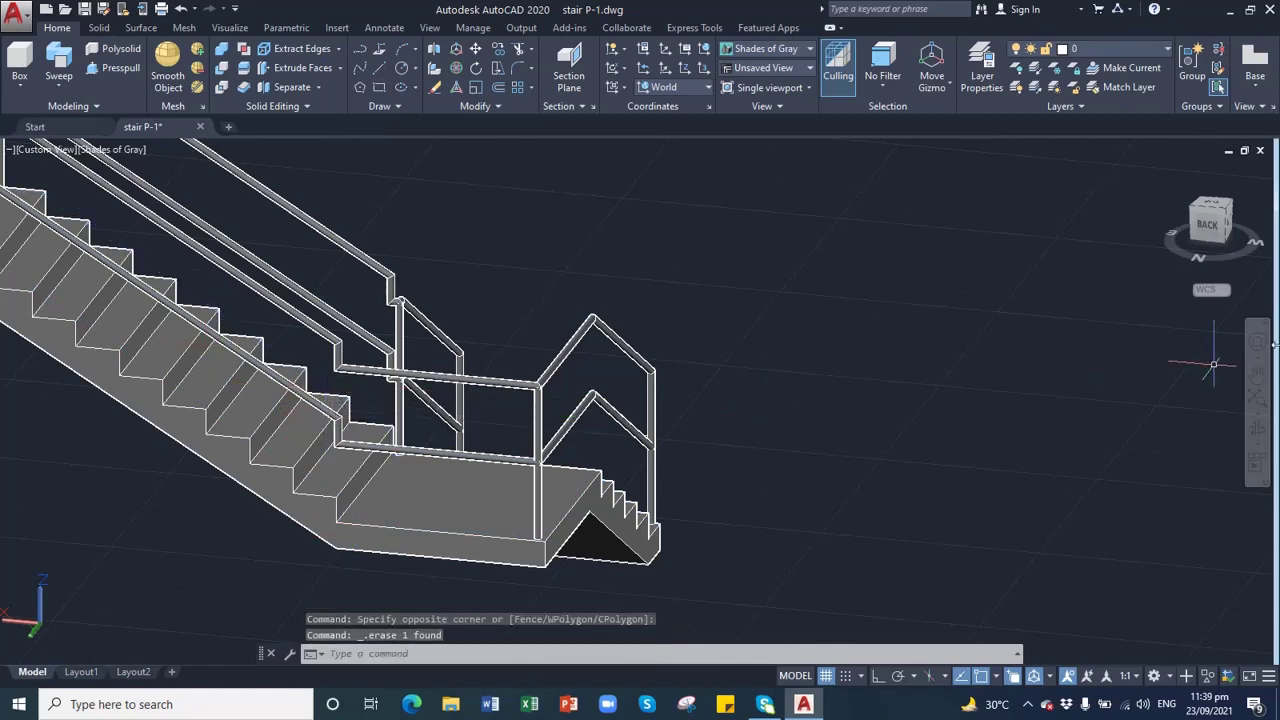
- Examine the staircase and its railings from the back round to the left-front side, including the upper flight and landing
click(1265, 385)
drag(743, 334, 1013, 381)
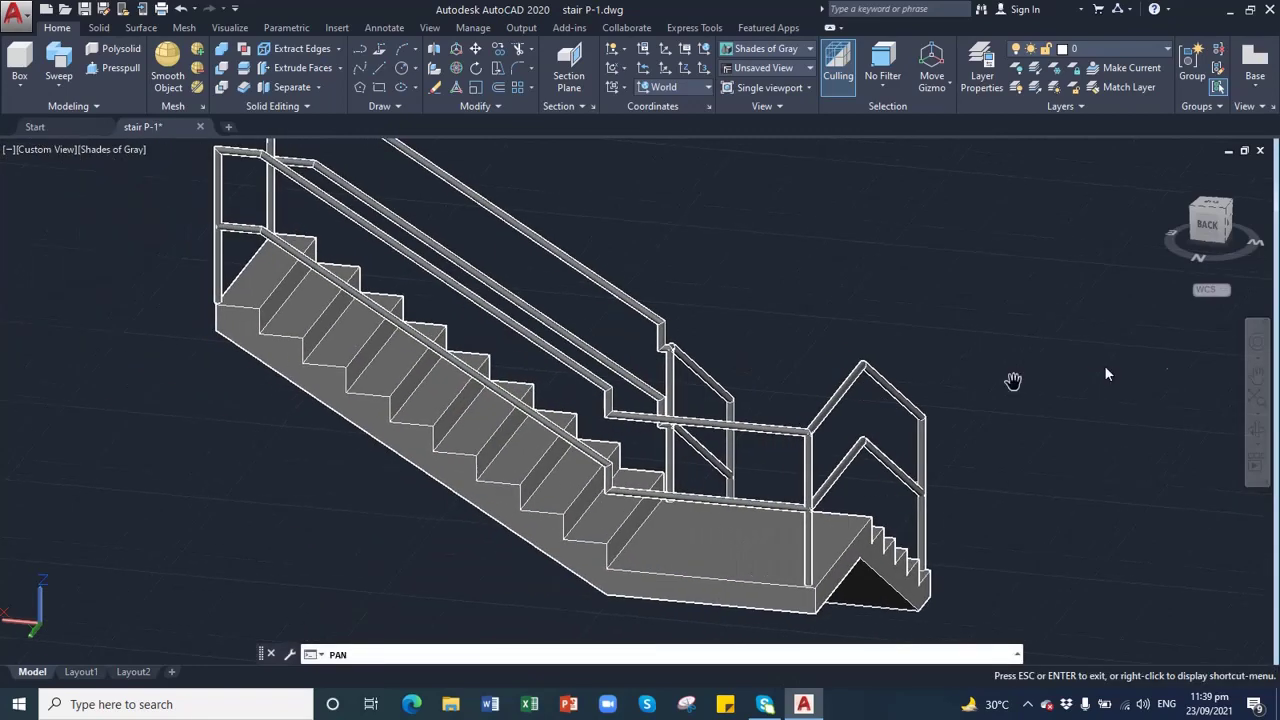
click(1257, 430)
drag(724, 434, 475, 454)
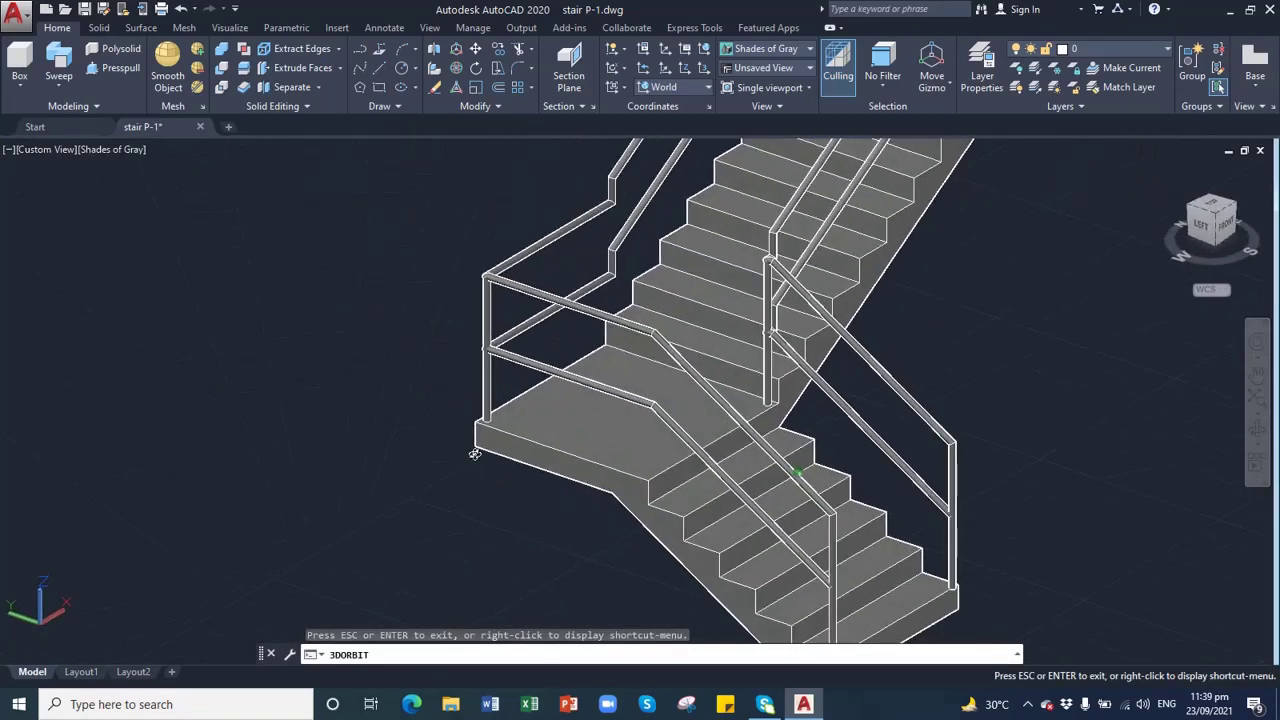
click(1257, 378)
drag(777, 251, 698, 362)
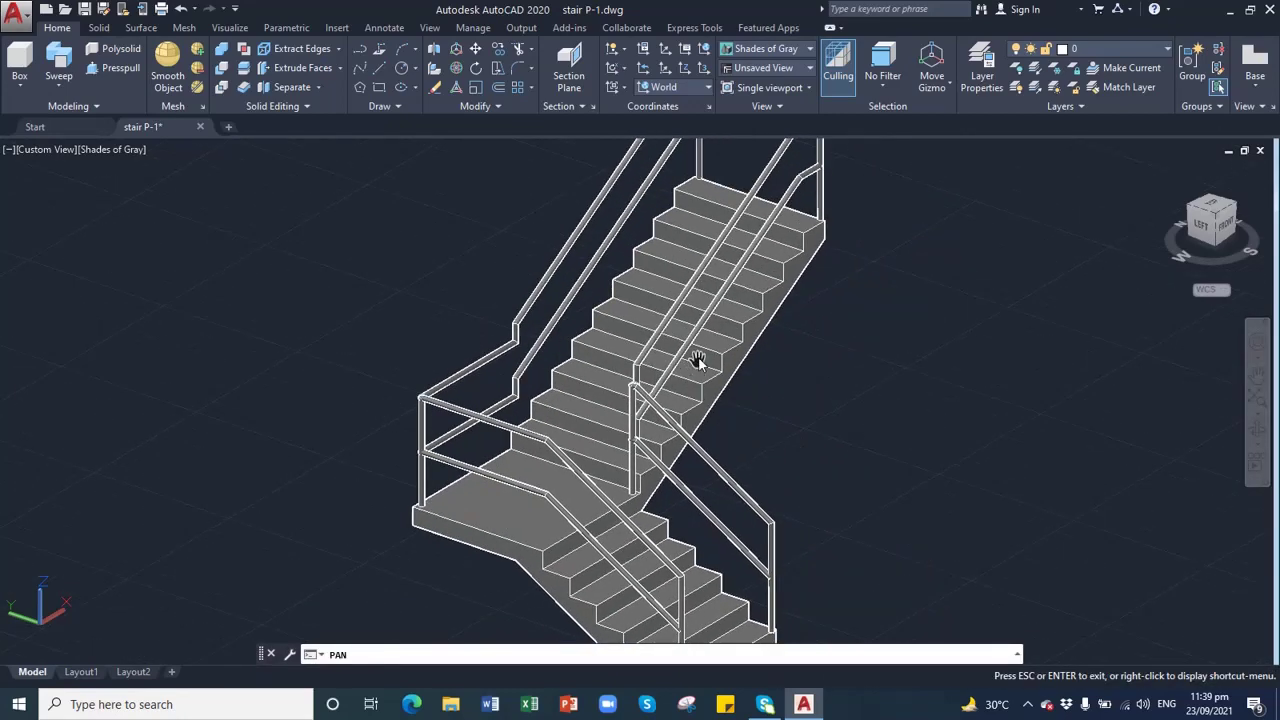
drag(731, 294, 663, 280)
drag(669, 341, 641, 253)
drag(399, 334, 483, 331)
key(Escape)
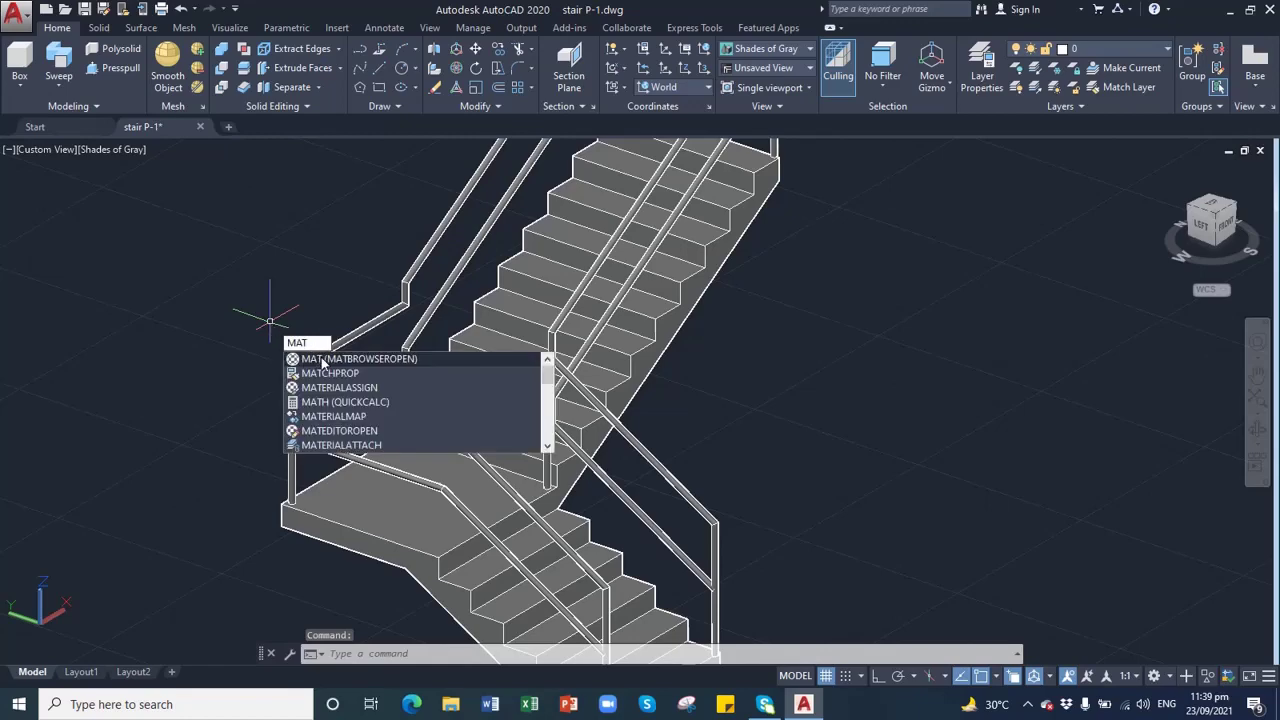
- Open the Materials Browser, select the stair solid and search the materials for "marble"
click(322, 359)
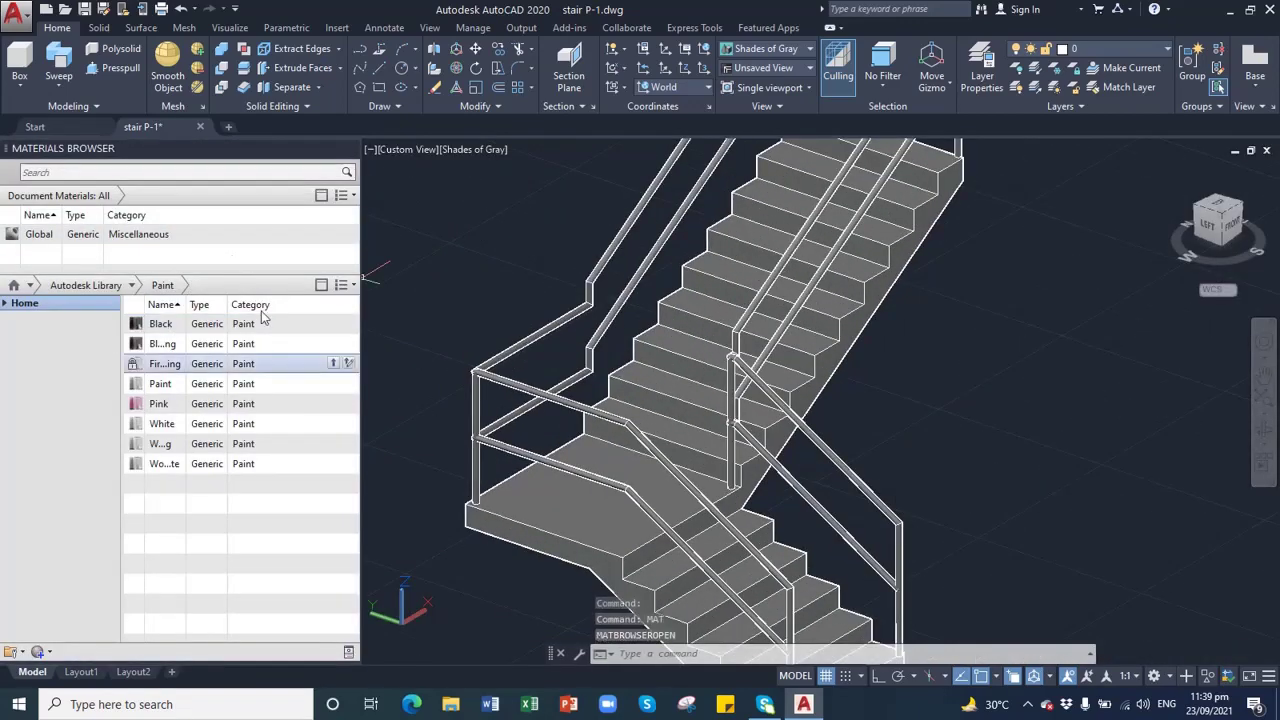
click(744, 277)
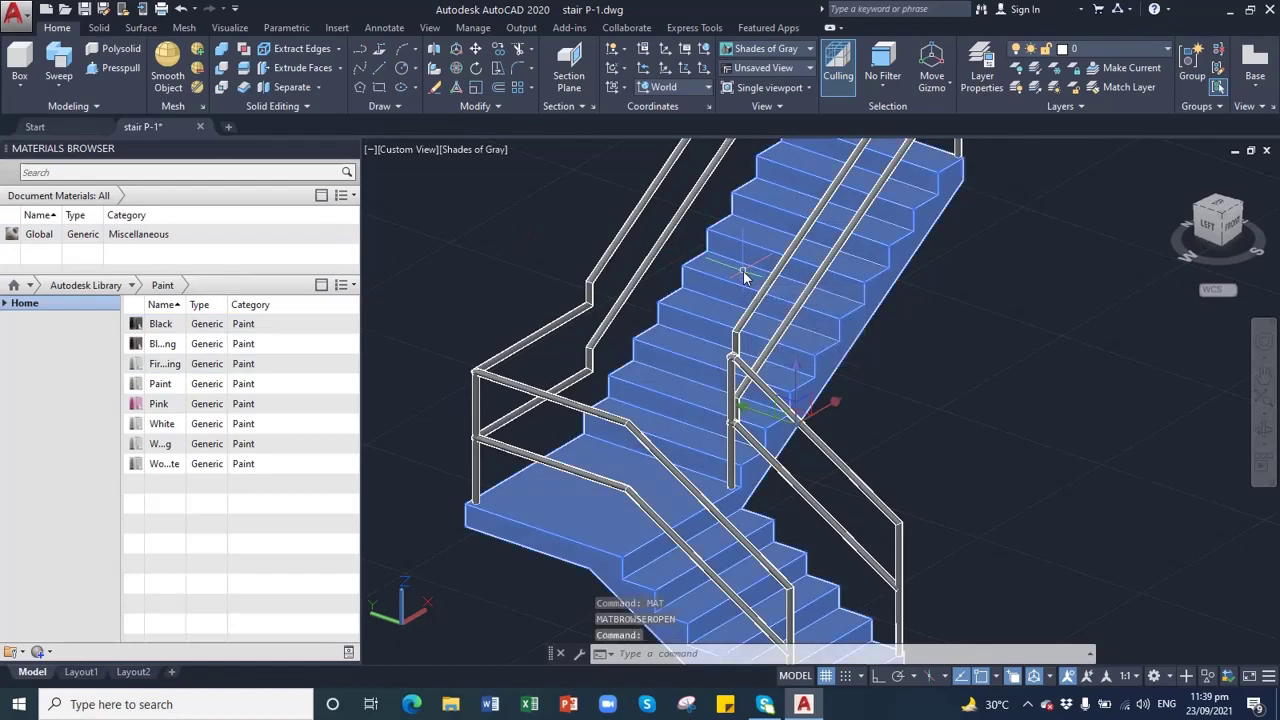
click(53, 172)
text(marble)
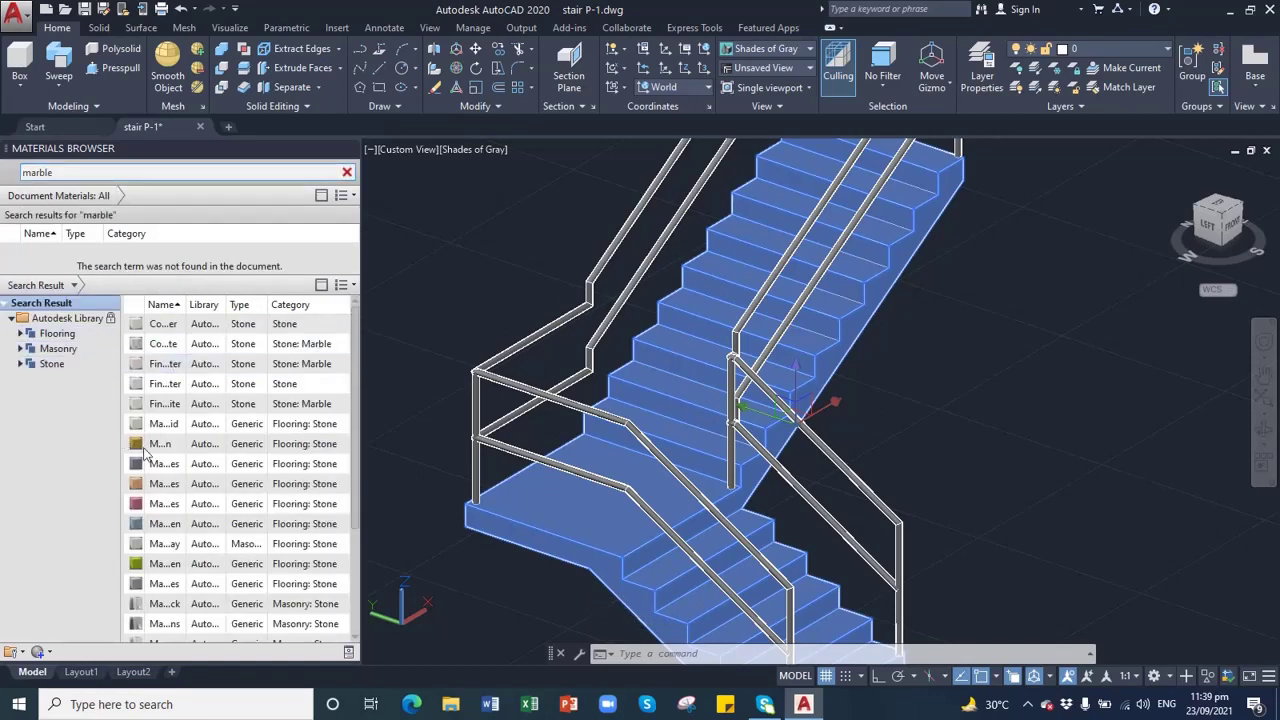
- Assign the dark blue-grey marble from Flooring: Stone to the selected stair and switch the visual style to Realistic
right_click(147, 467)
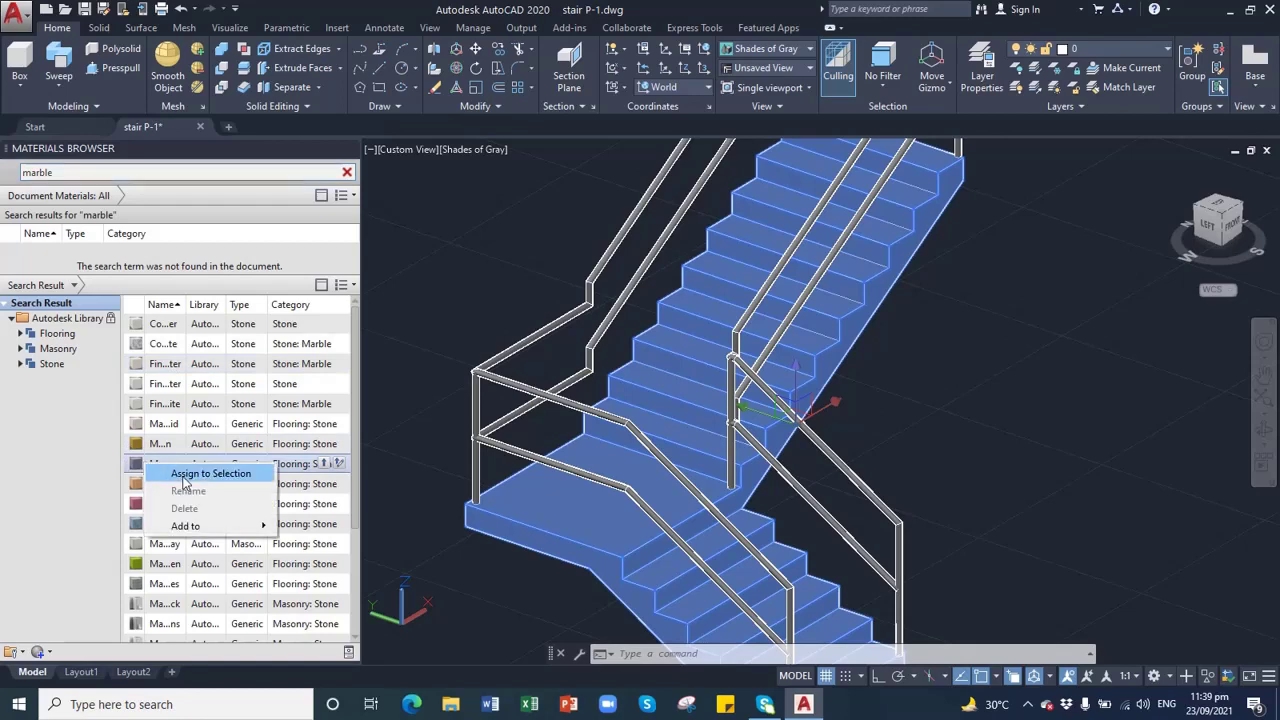
click(187, 475)
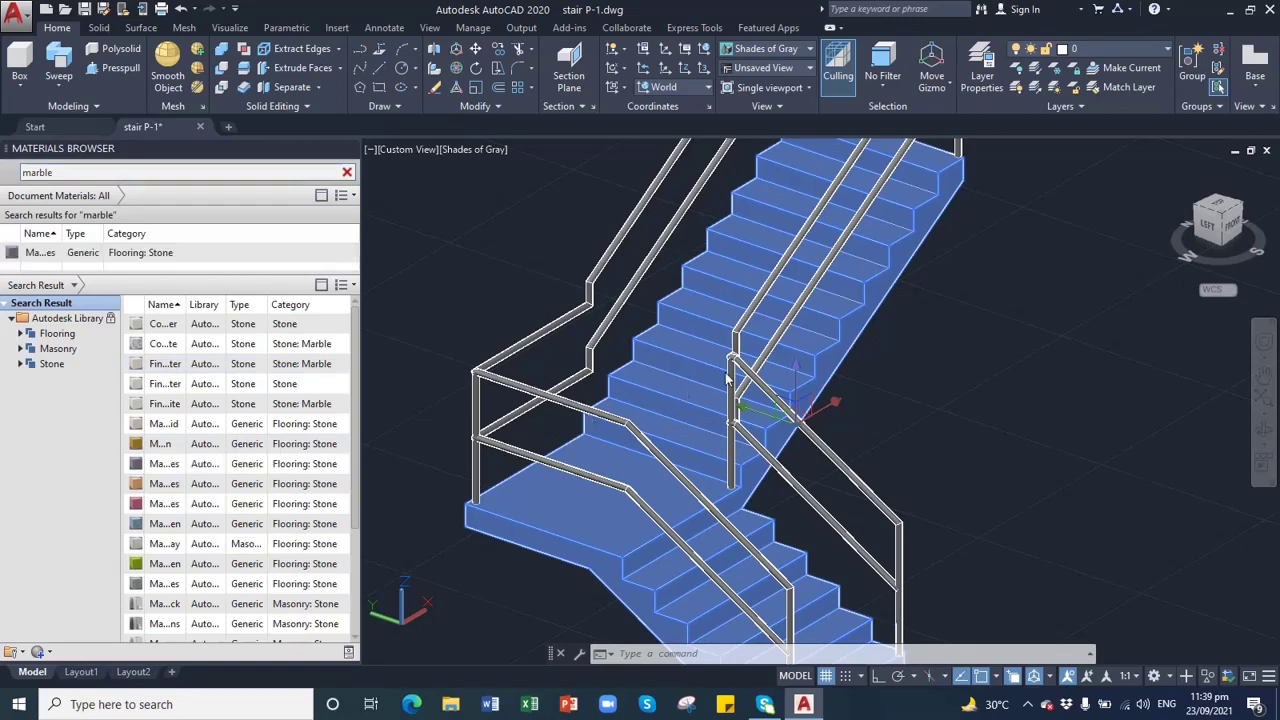
key(Escape)
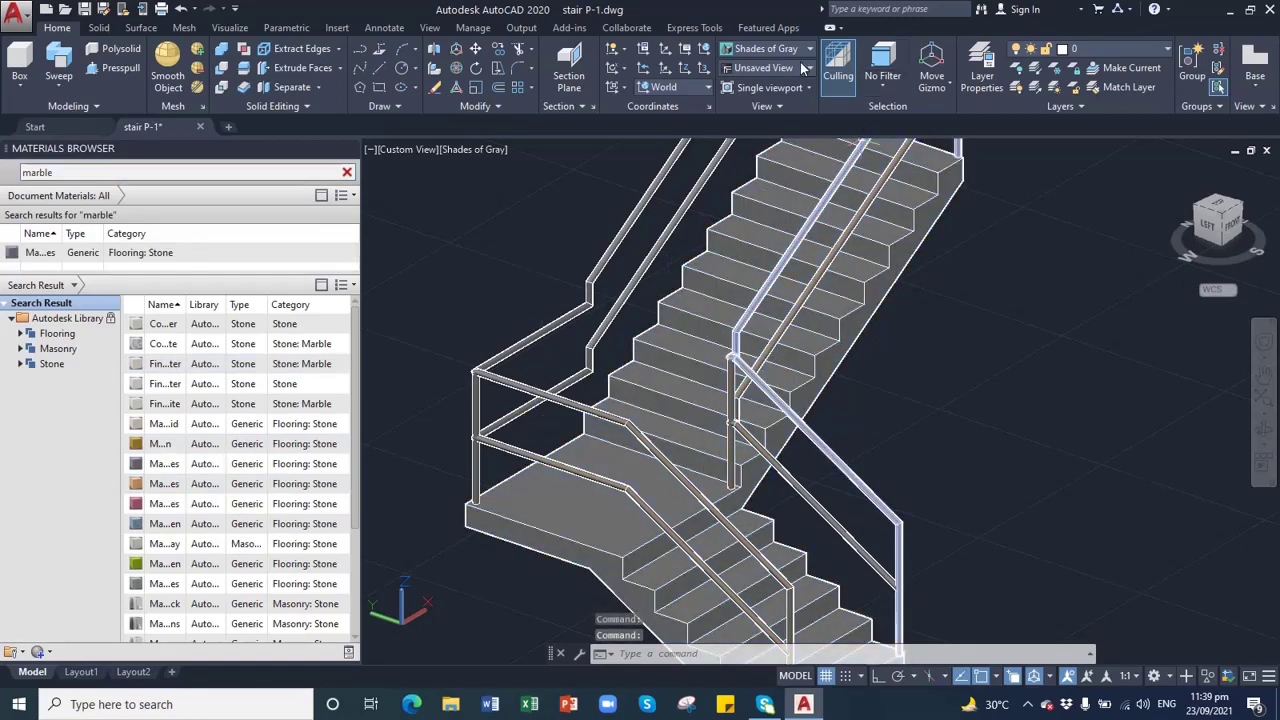
click(808, 49)
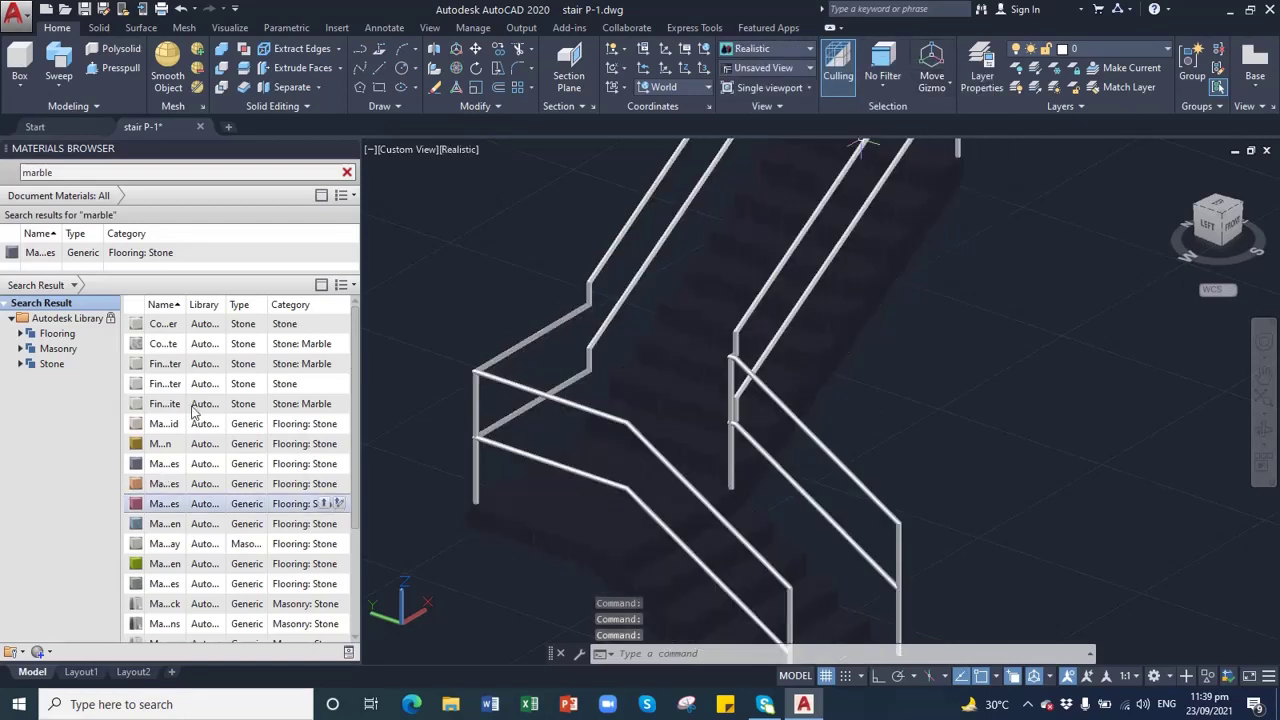
right_click(141, 567)
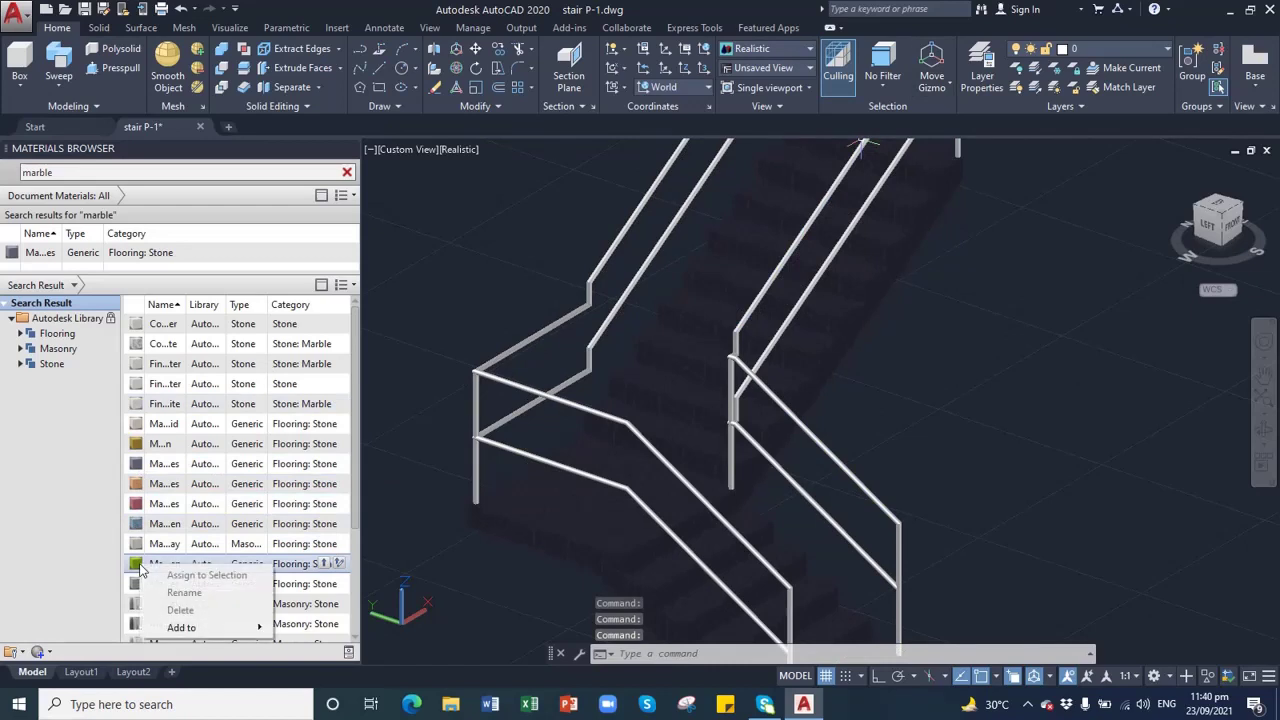
click(672, 377)
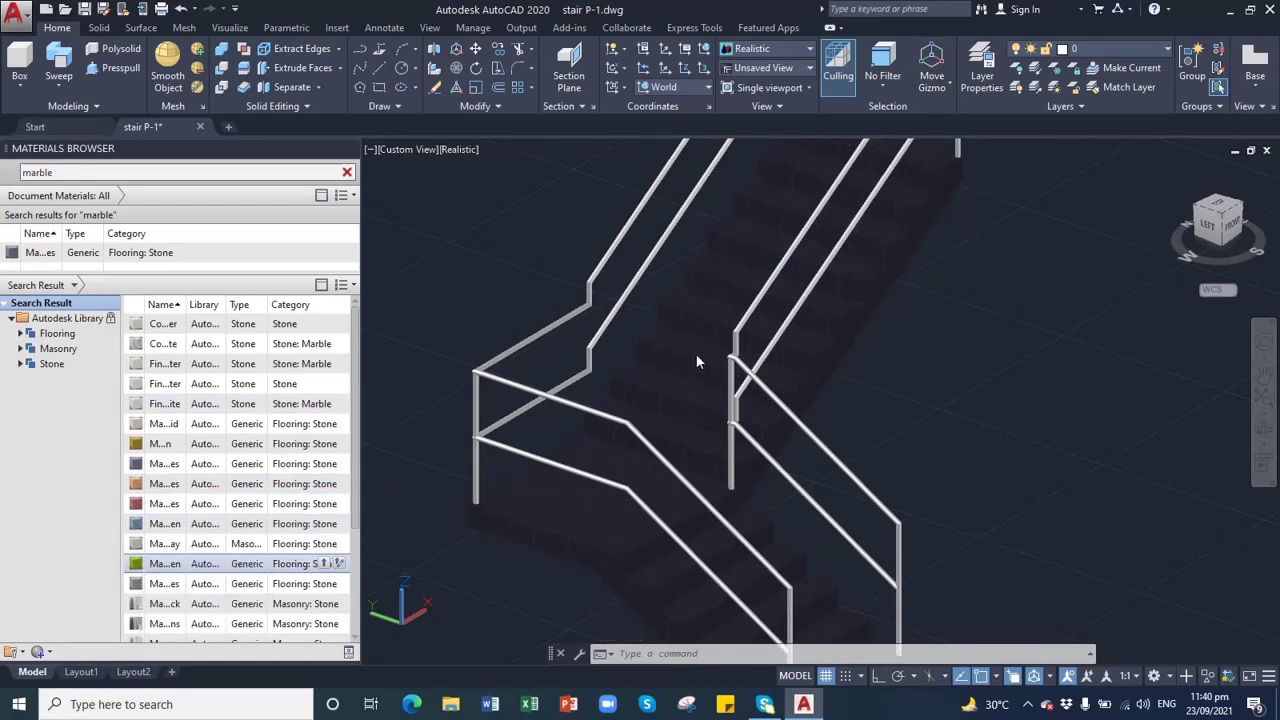
click(696, 356)
click(713, 367)
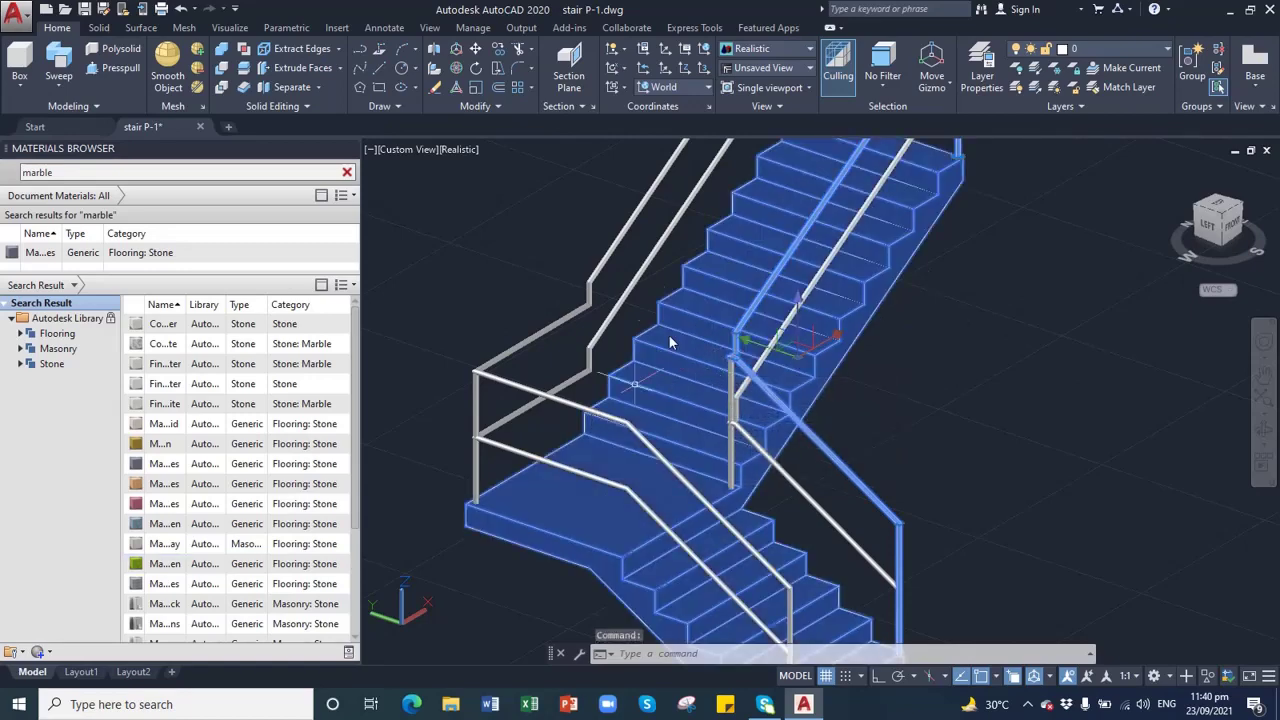
key(Escape)
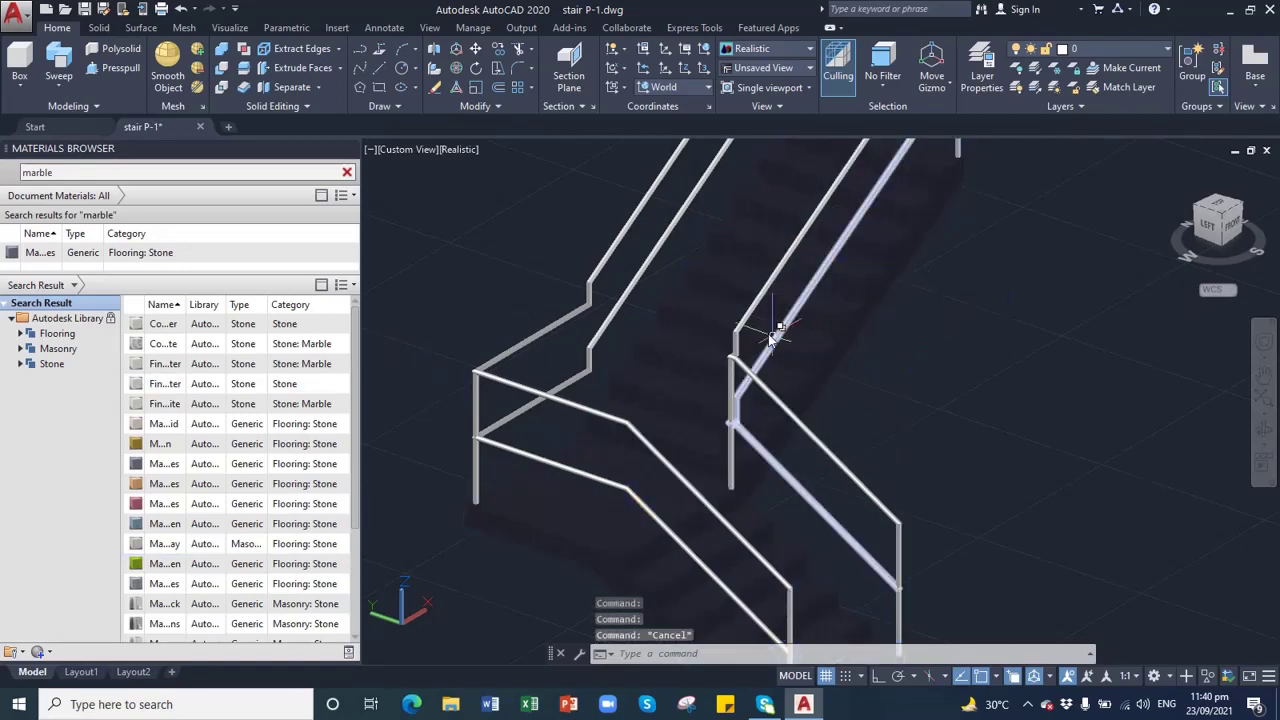
- Assign the green marble from Flooring: Stone to the stair solid
click(724, 303)
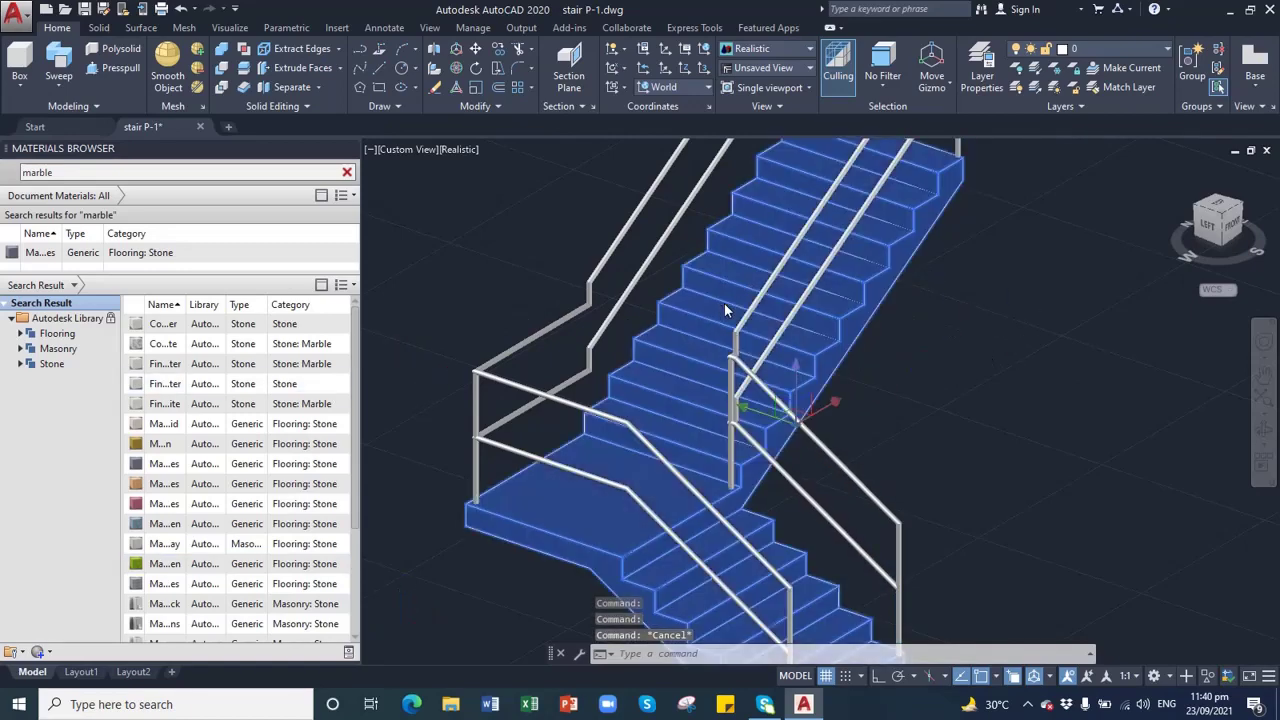
right_click(143, 568)
click(195, 575)
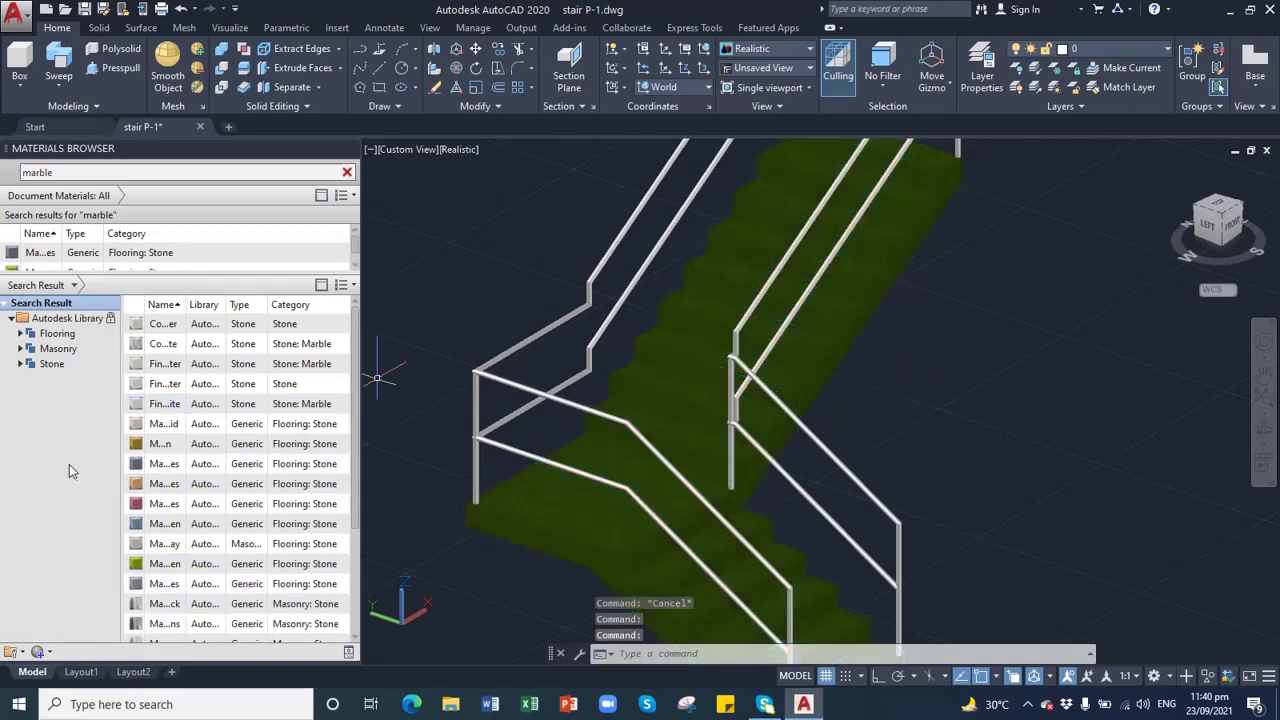
right_click(165, 605)
key(Escape)
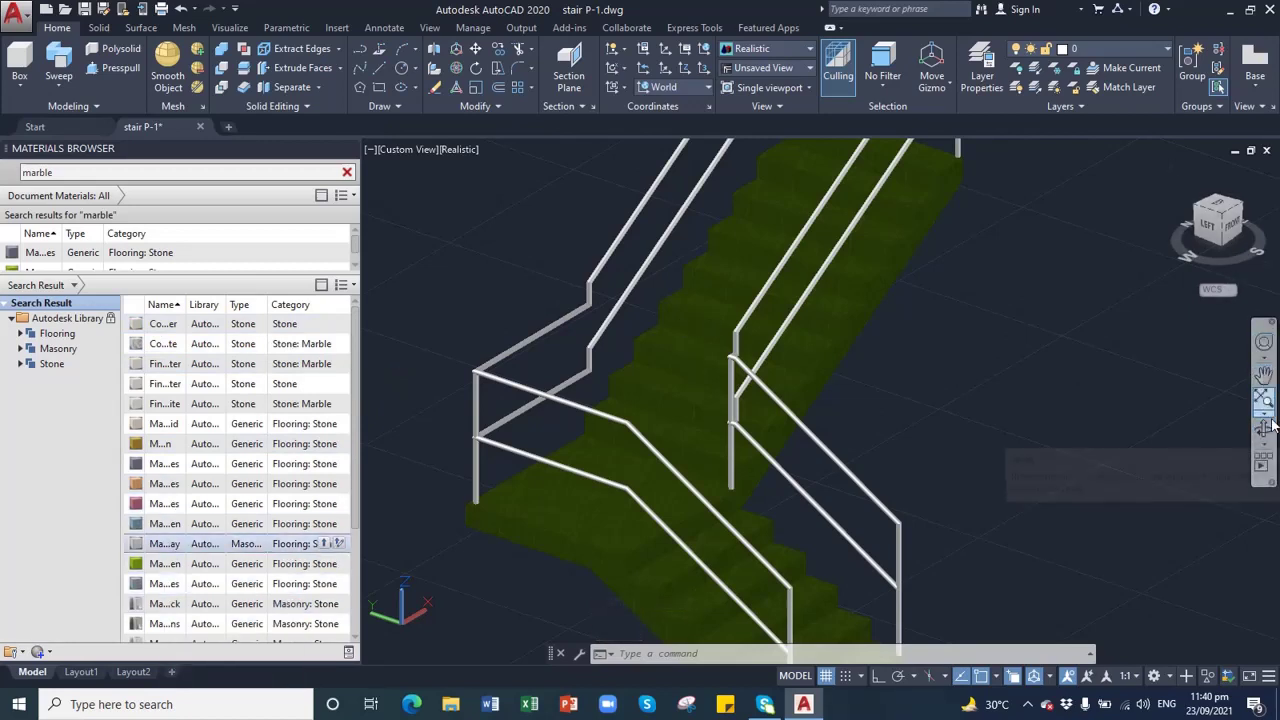
- Select the stair solid and assign it the Rose material from Stone: Marble
click(1263, 376)
drag(675, 358, 677, 360)
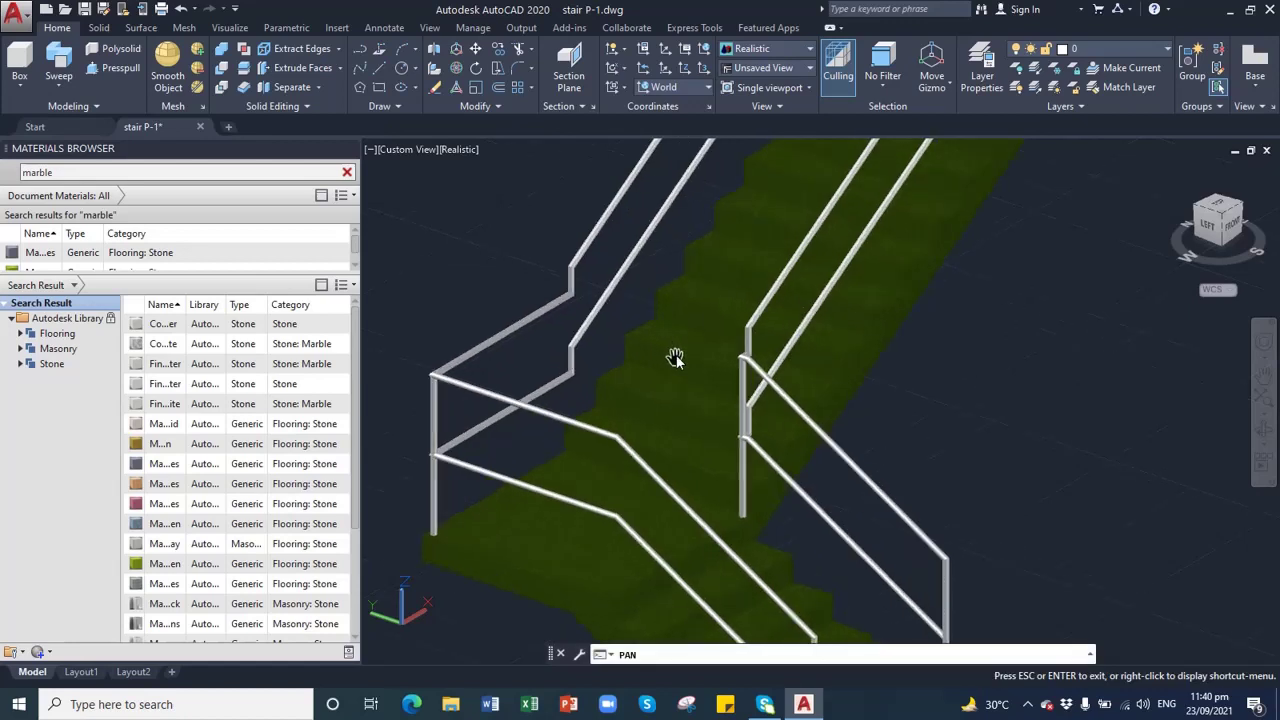
drag(693, 410, 614, 338)
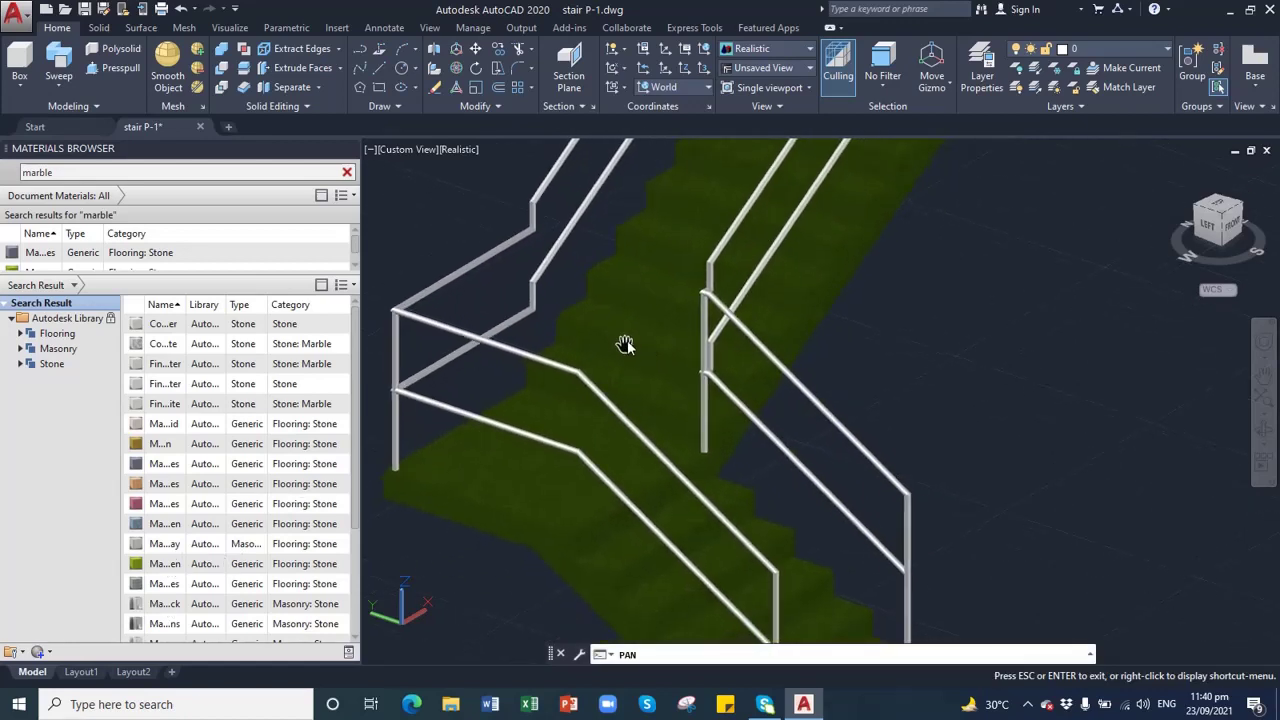
key(Escape)
click(643, 325)
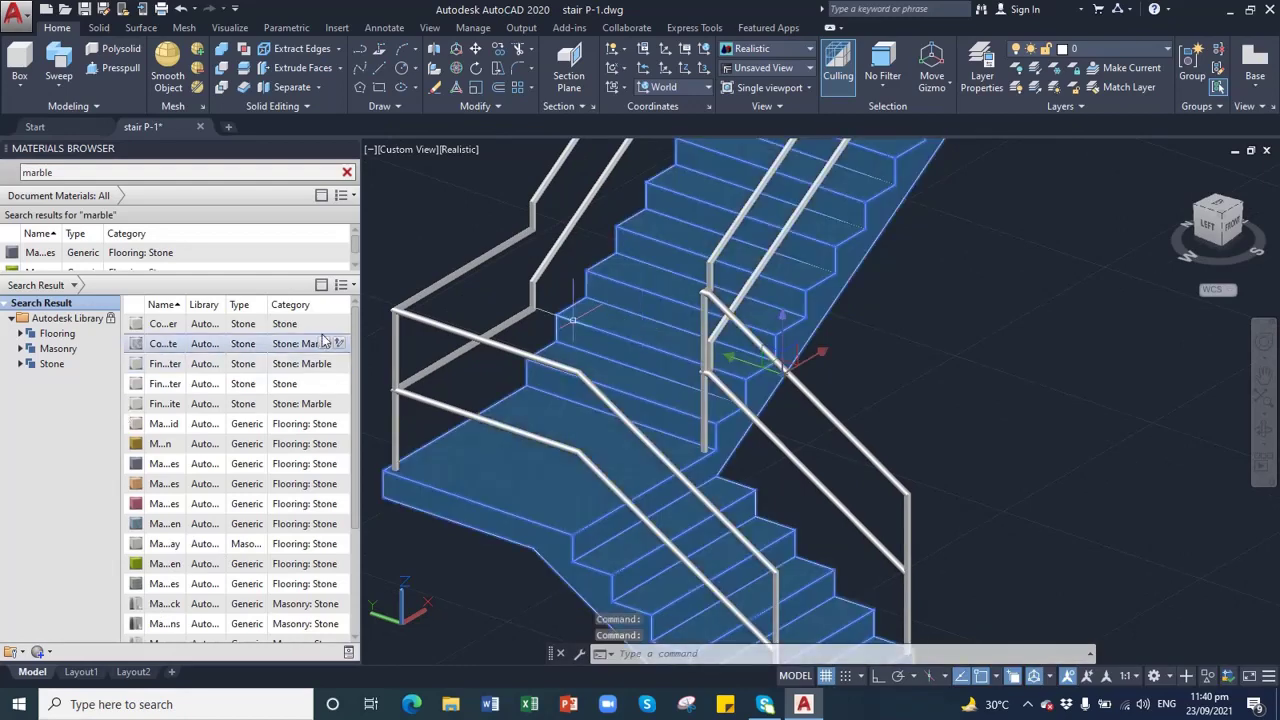
double_click(51, 175)
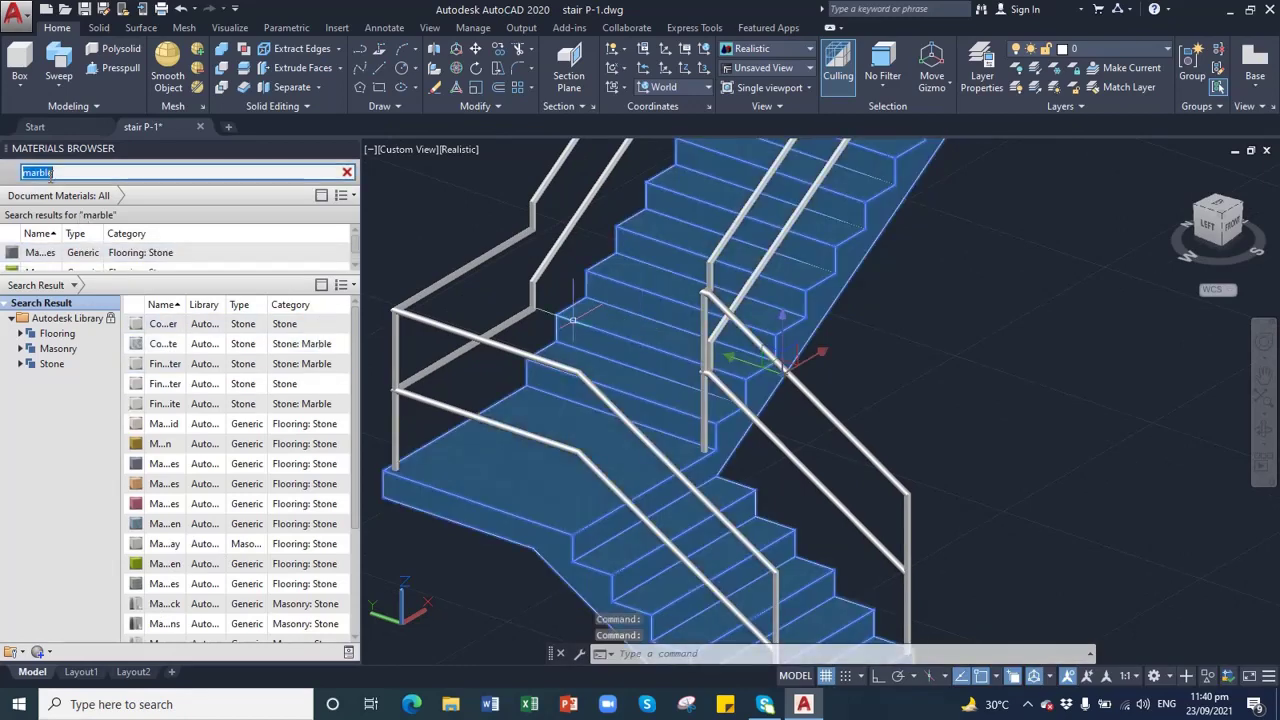
click(20, 364)
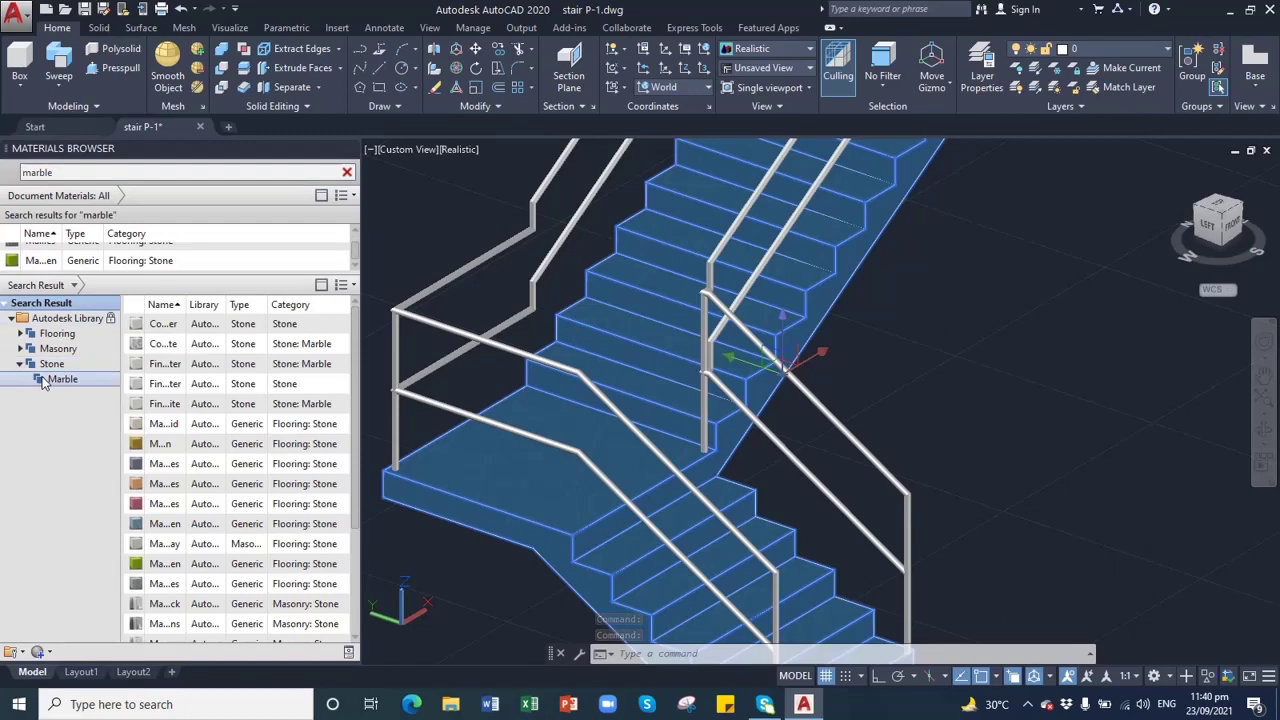
click(46, 380)
right_click(148, 392)
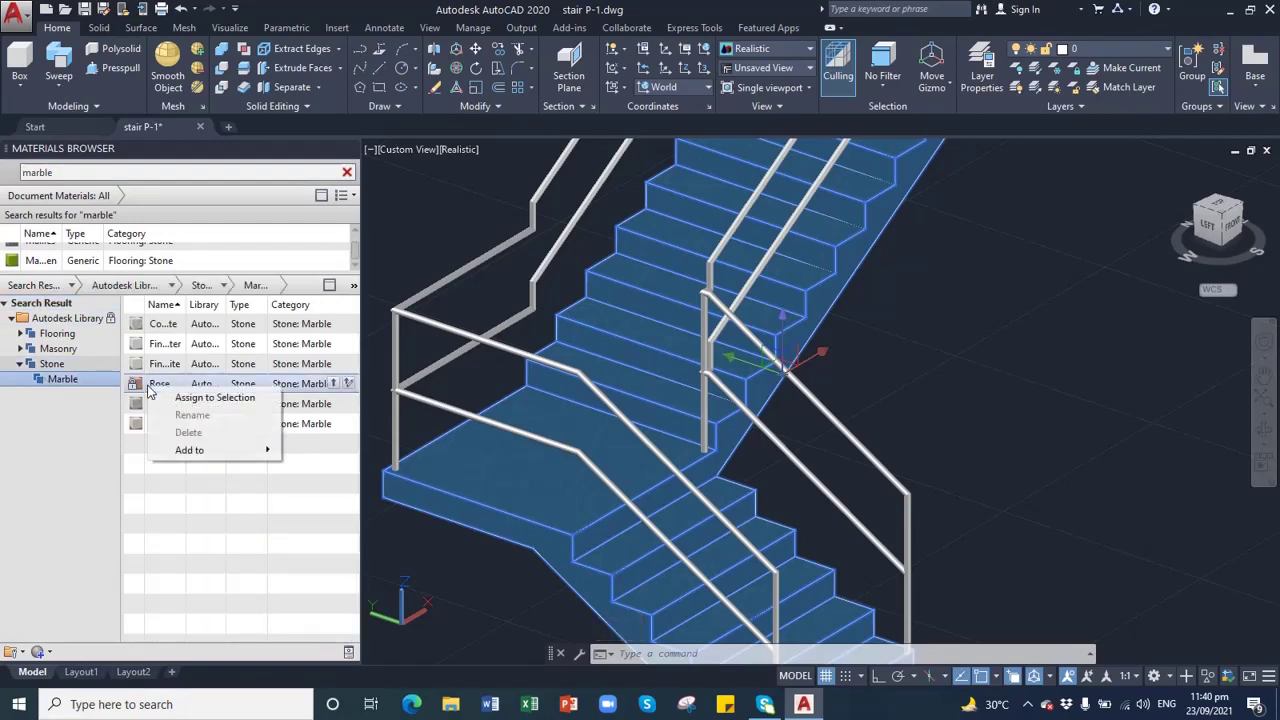
click(200, 397)
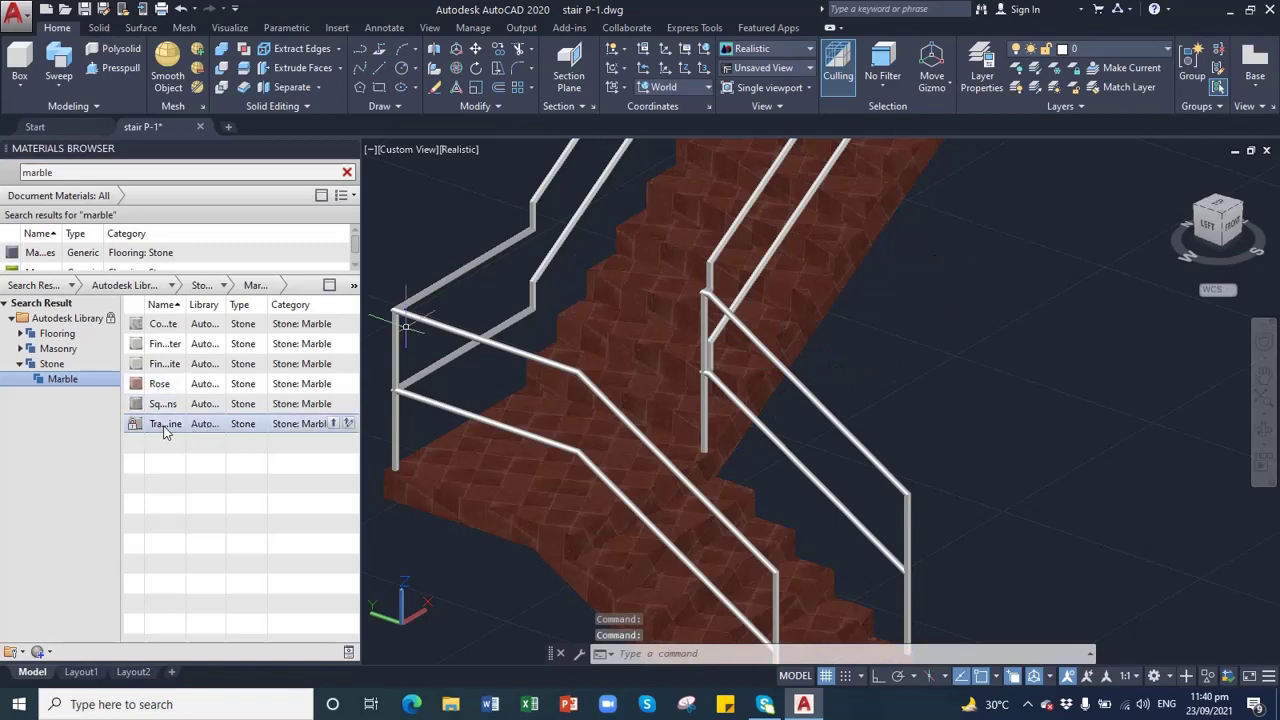
- Reselect the stair solid and assign it the first "Ma...ck" material from Masonry: Stone
click(21, 348)
click(58, 364)
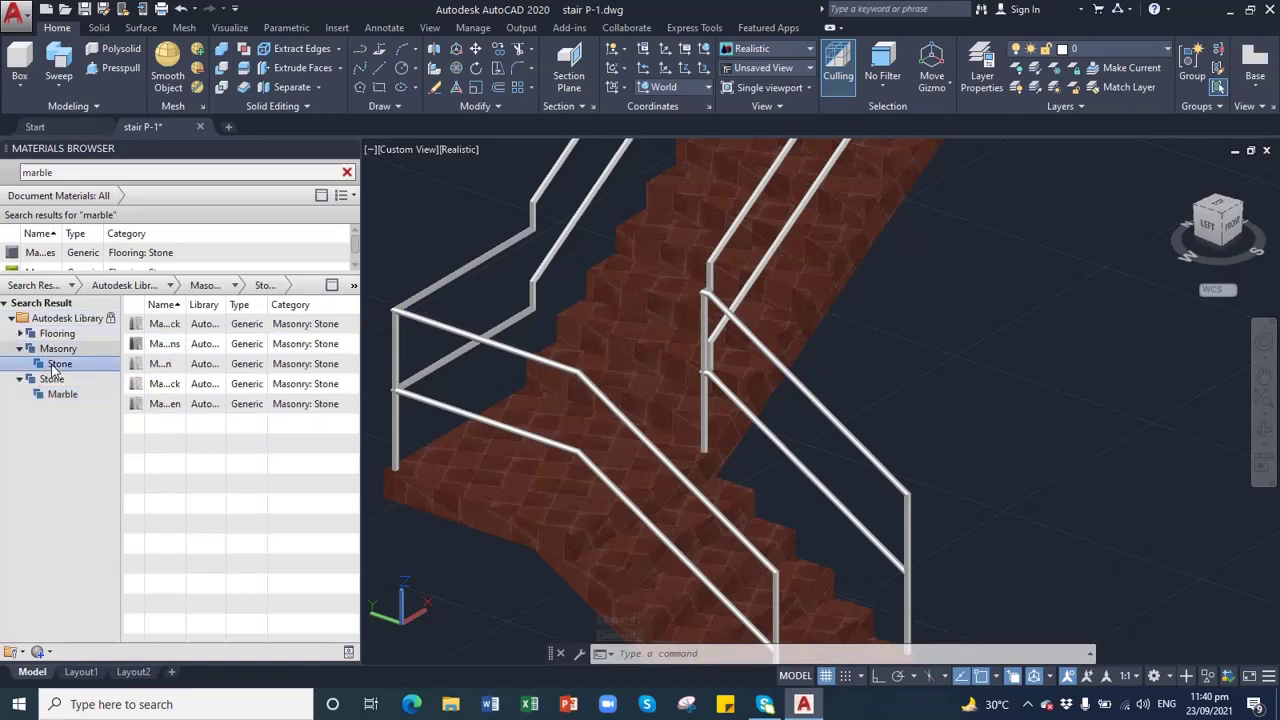
right_click(165, 323)
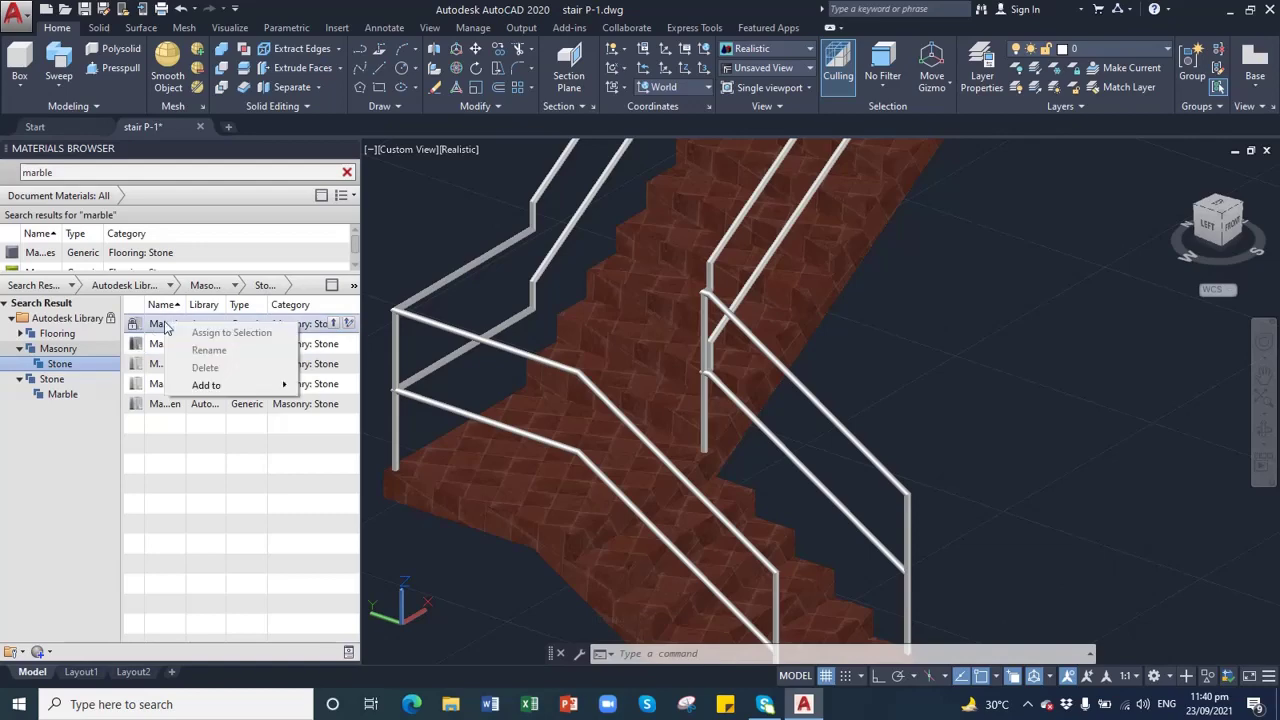
key(Escape)
click(662, 258)
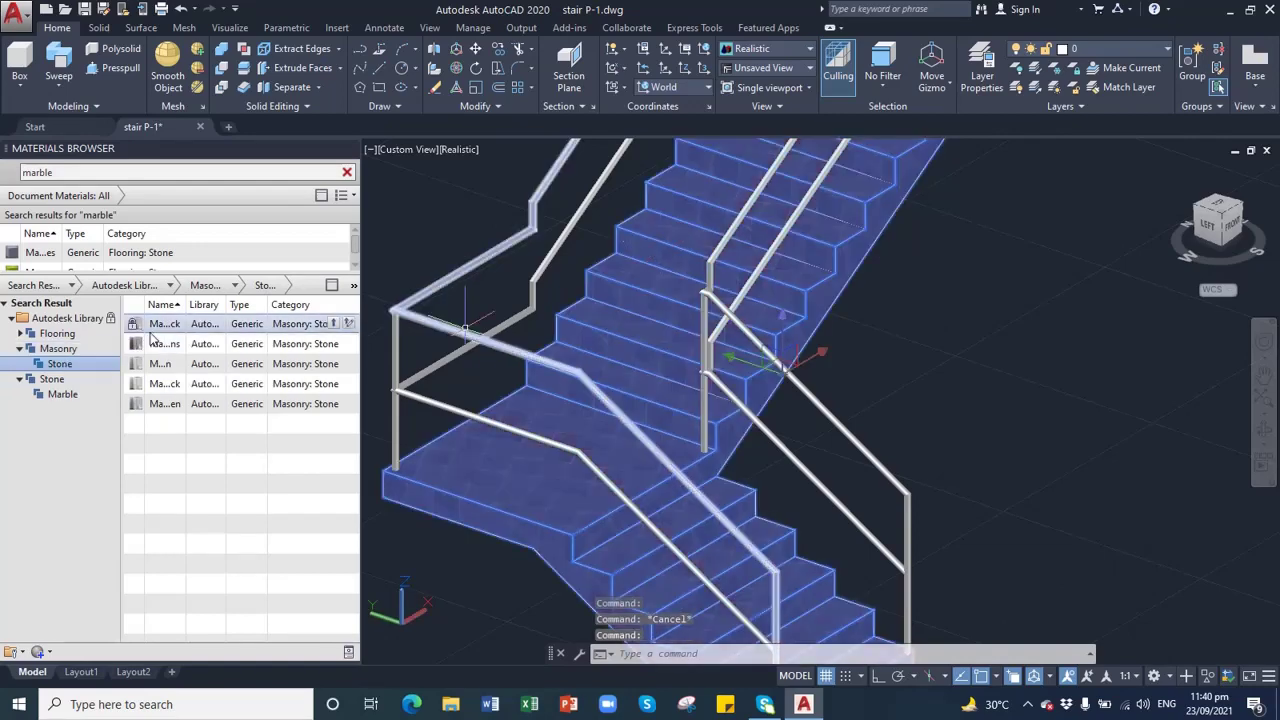
right_click(152, 328)
click(200, 338)
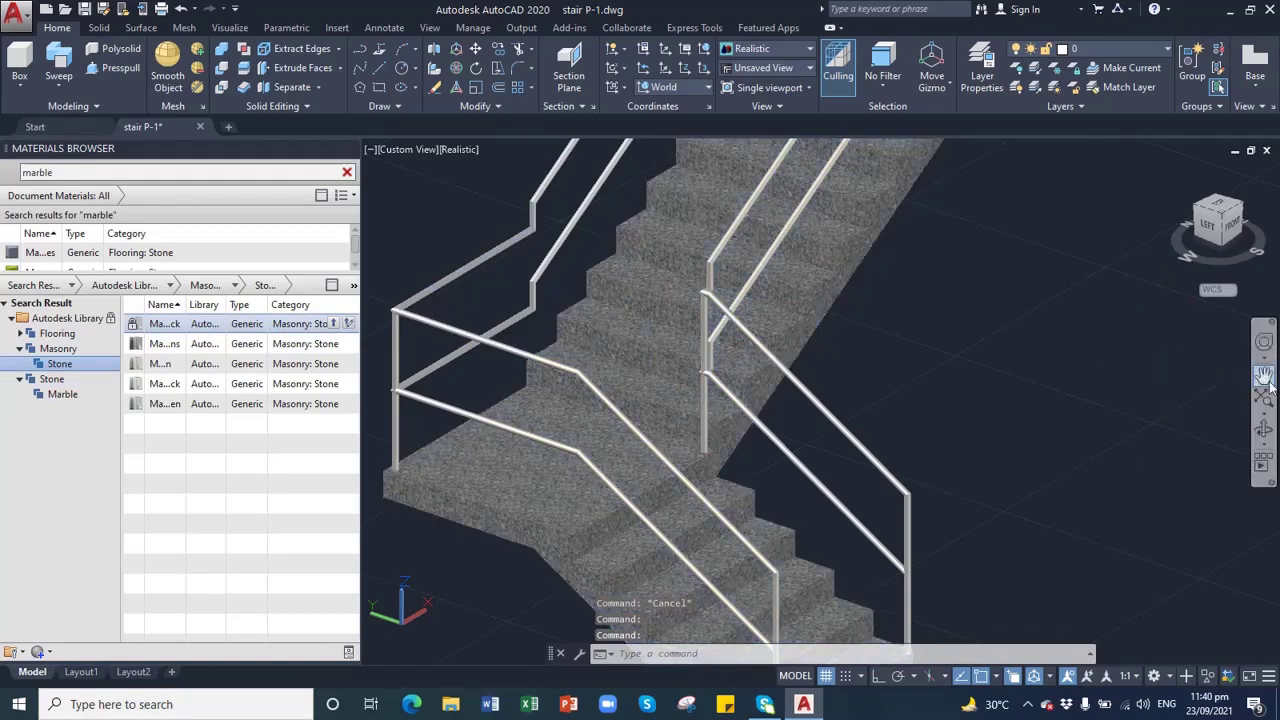
click(1266, 431)
drag(831, 387, 767, 388)
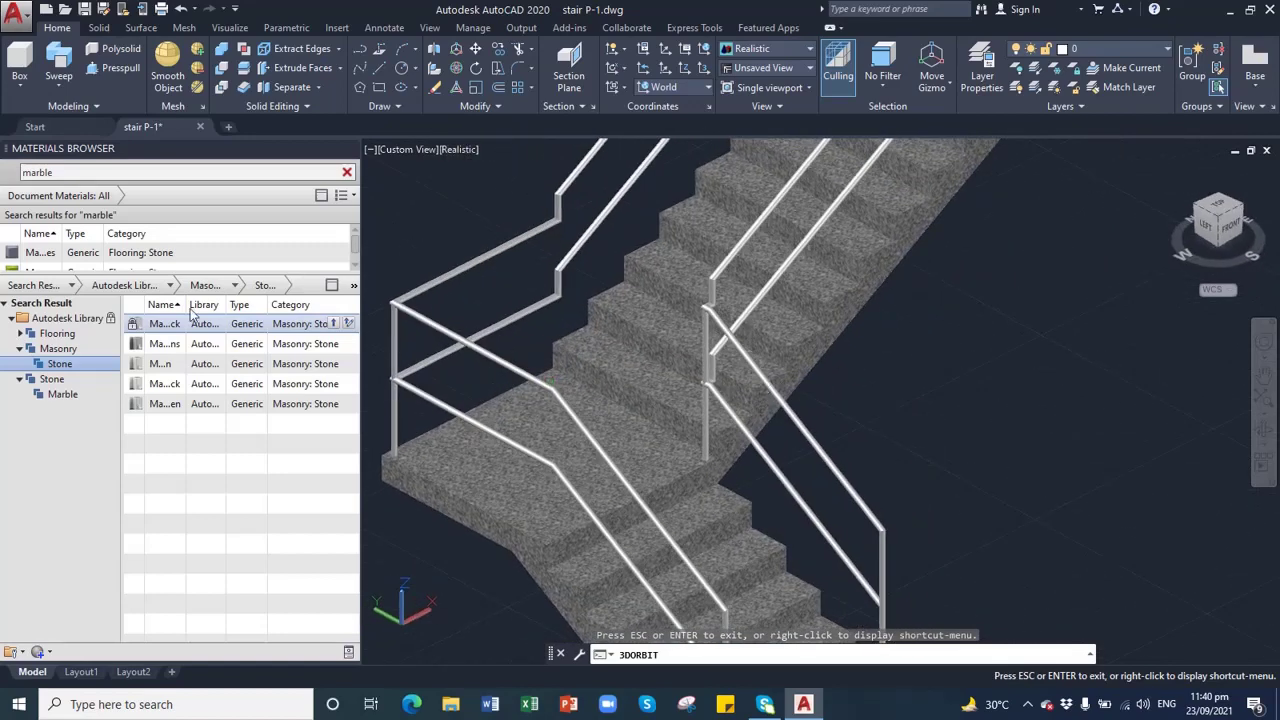
key(Escape)
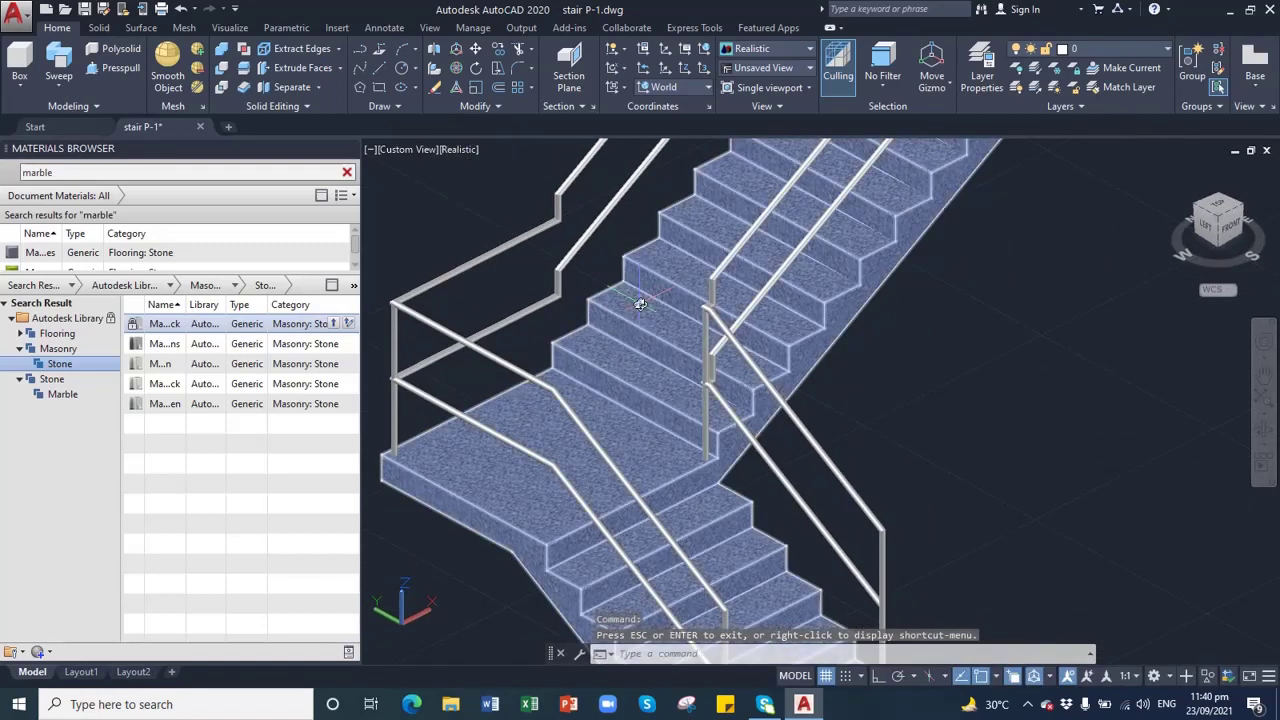
- Assign the beige "Tra...ine" material from Stone: Marble to the stair solid
click(612, 298)
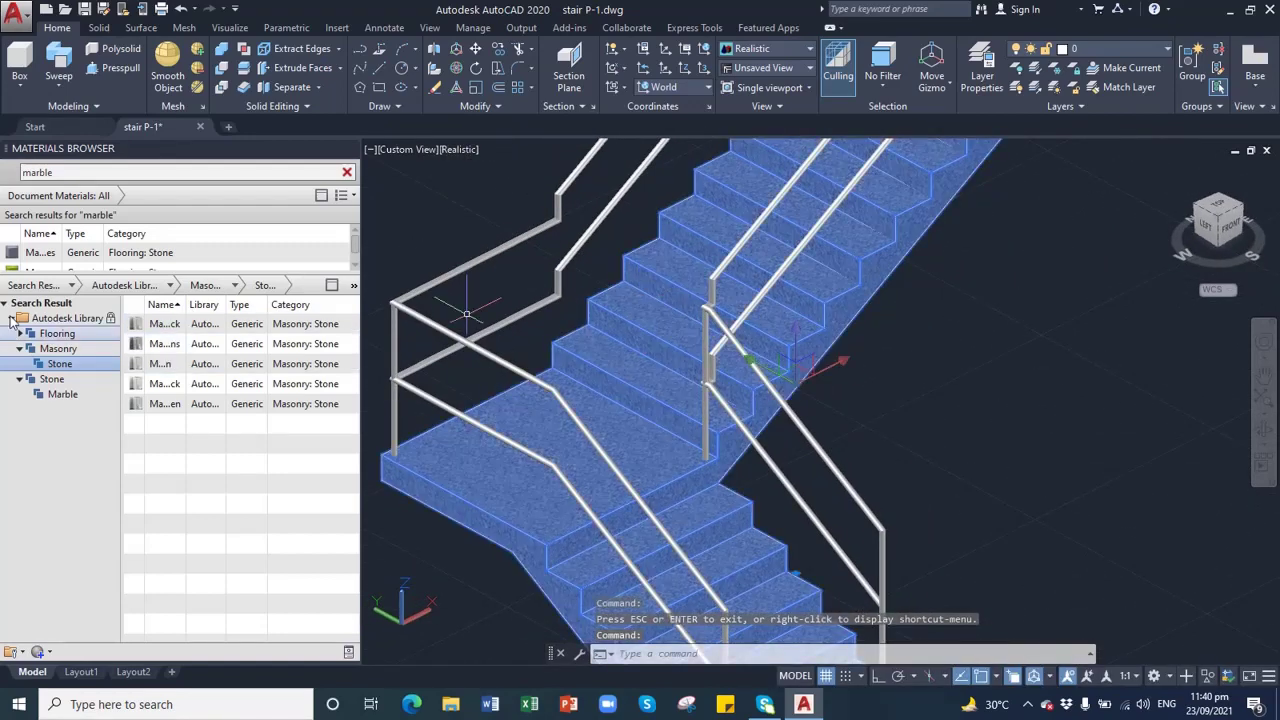
scroll(38, 263, down, 1)
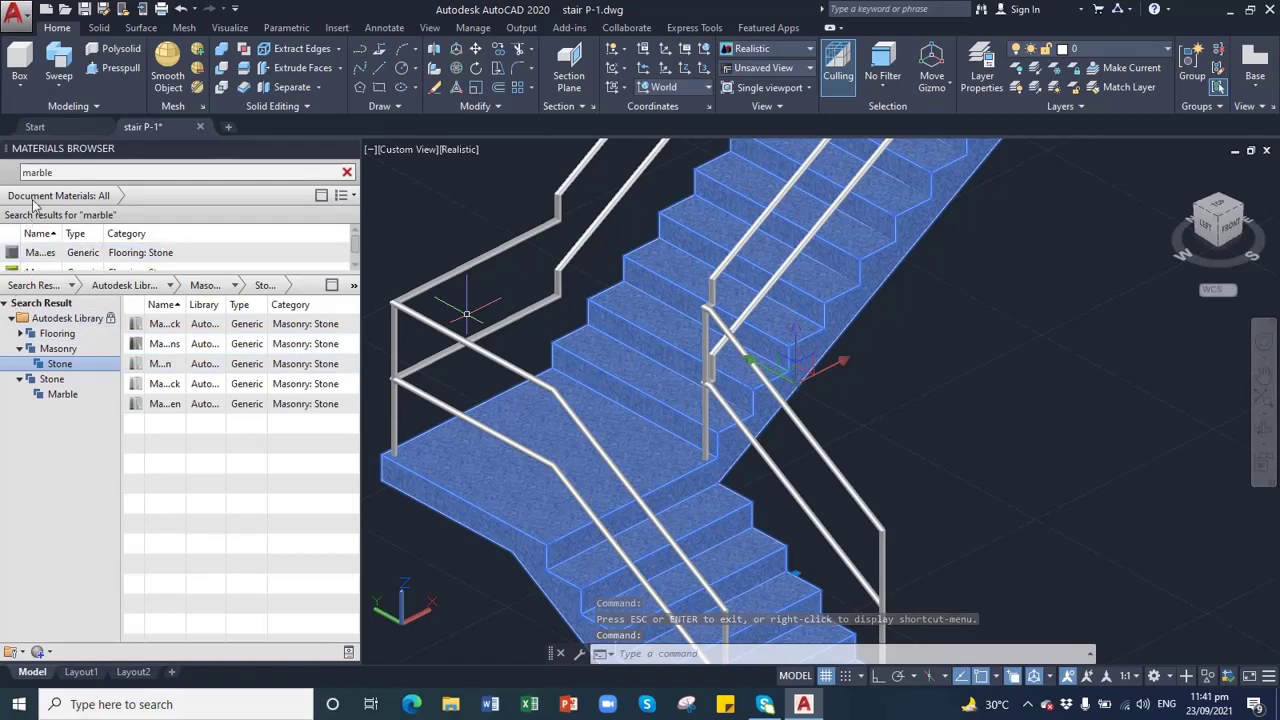
scroll(70, 255, up, 1)
scroll(60, 258, down, 1)
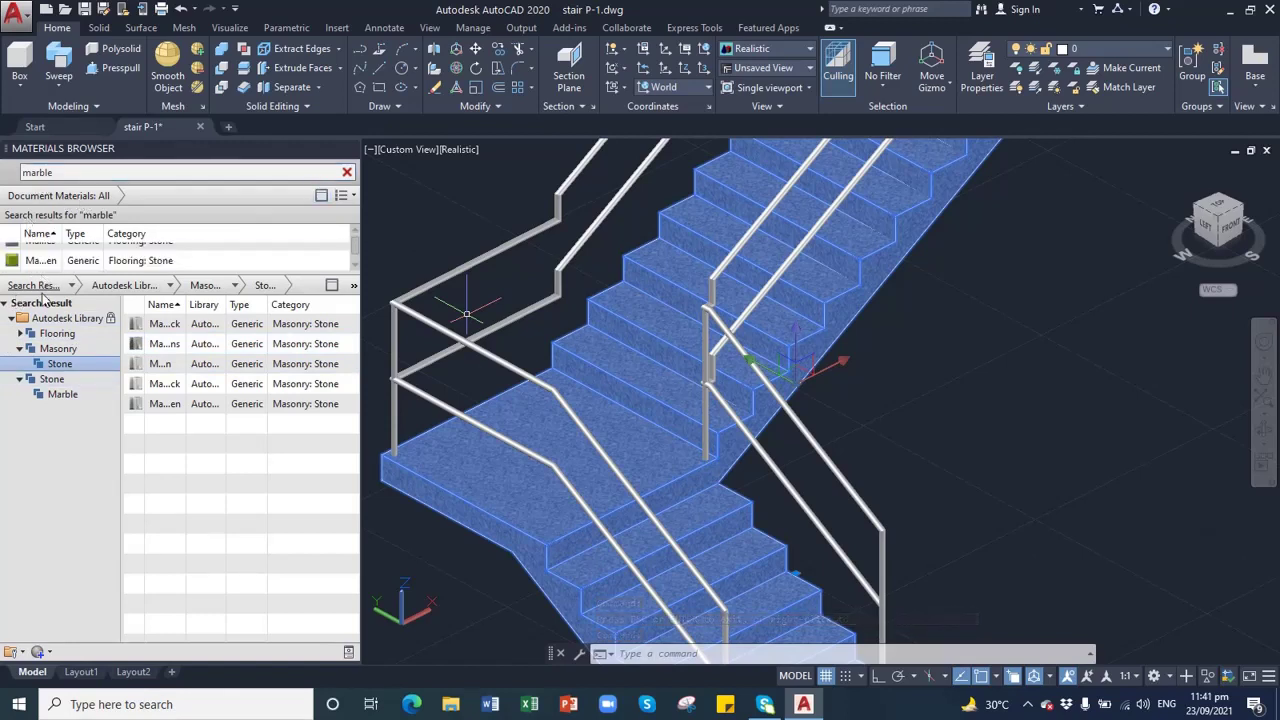
click(12, 318)
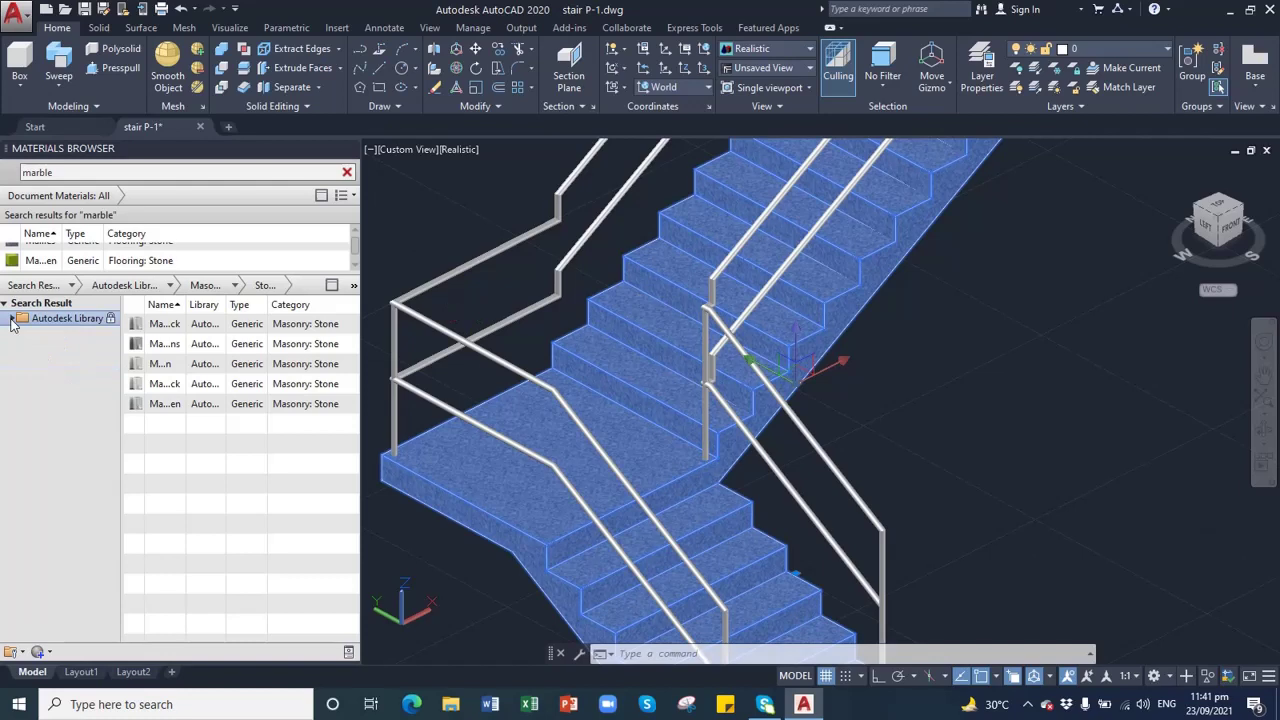
click(12, 318)
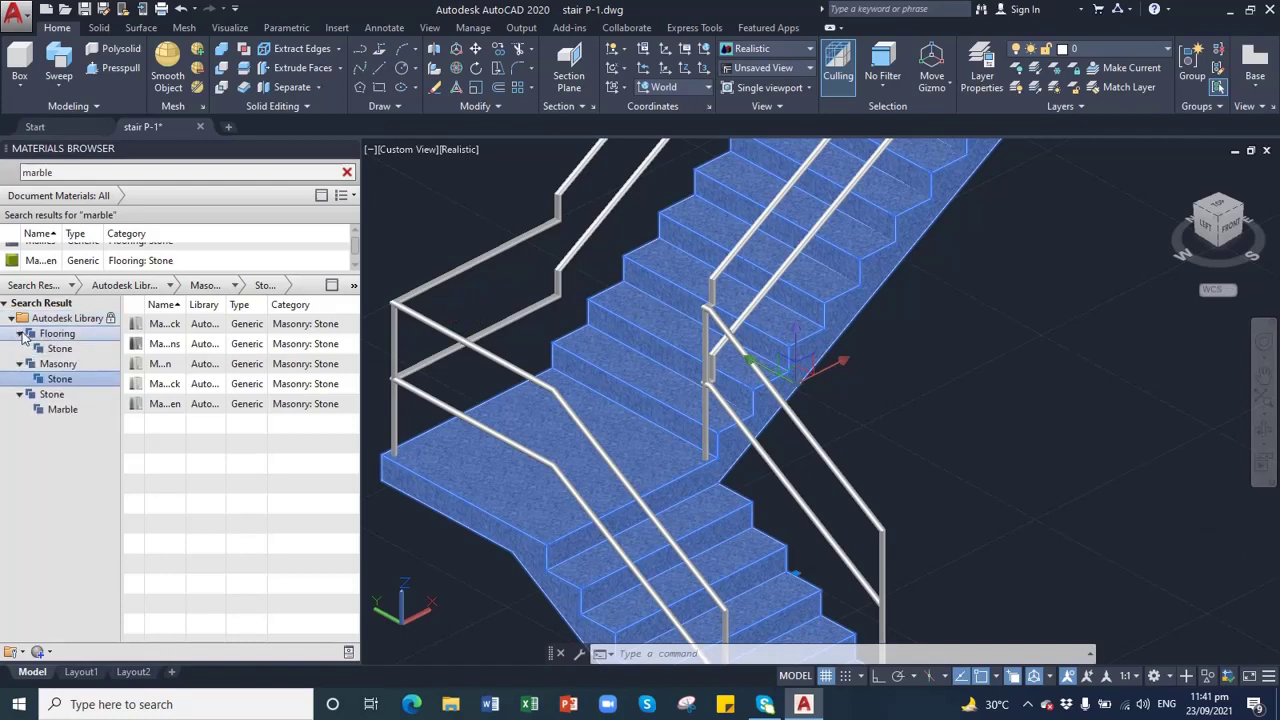
click(41, 412)
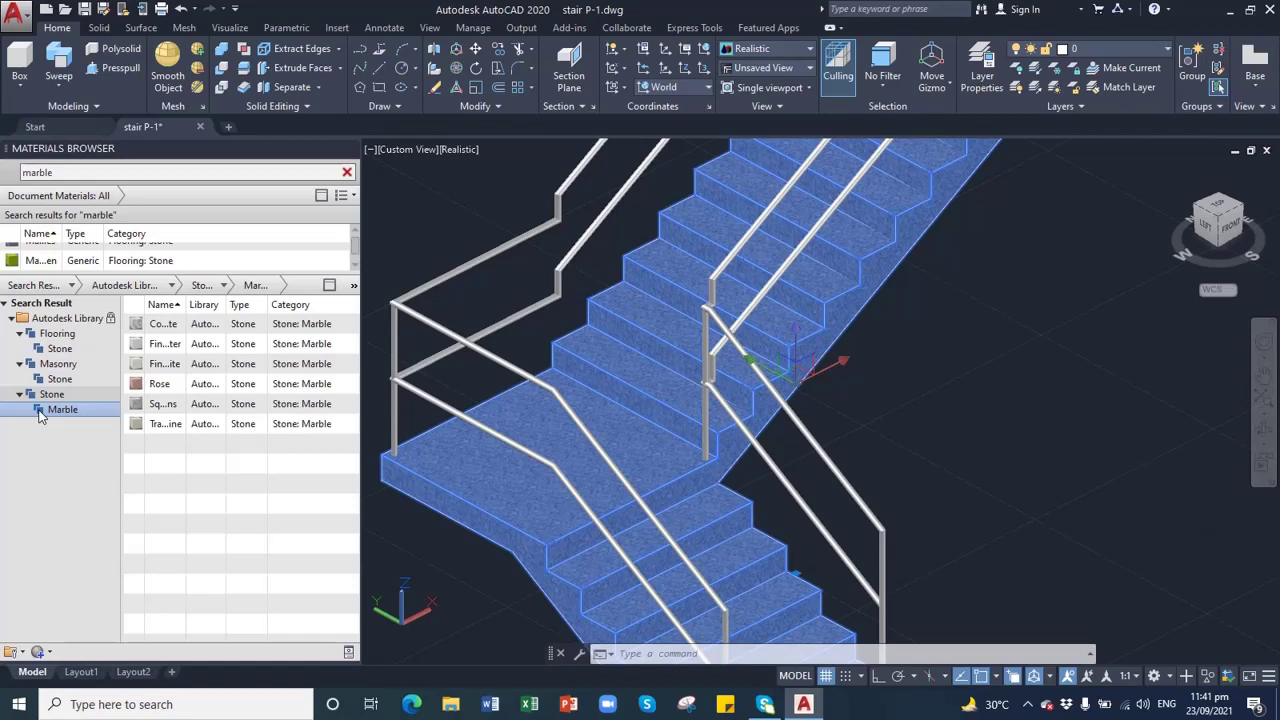
right_click(153, 423)
click(188, 438)
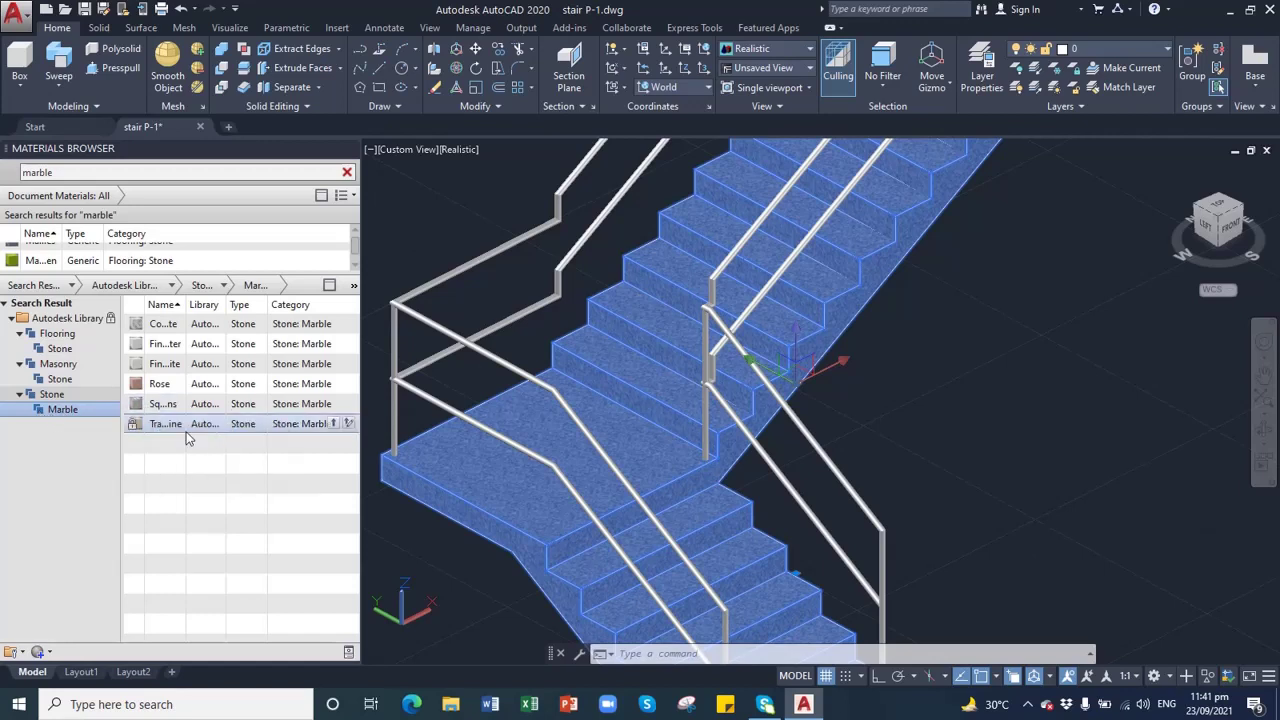
key(Escape)
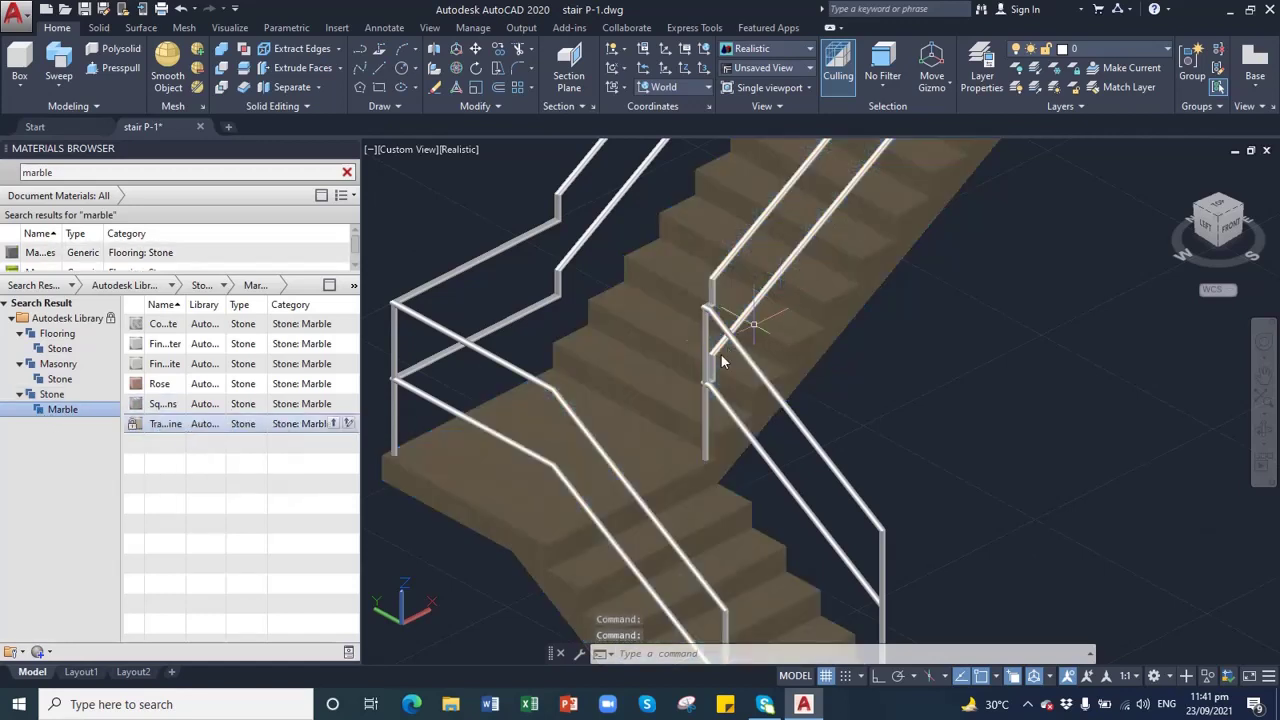
- Select the upper and lower railings on both sides of the stair together with their posts, including the landing posts
click(1264, 430)
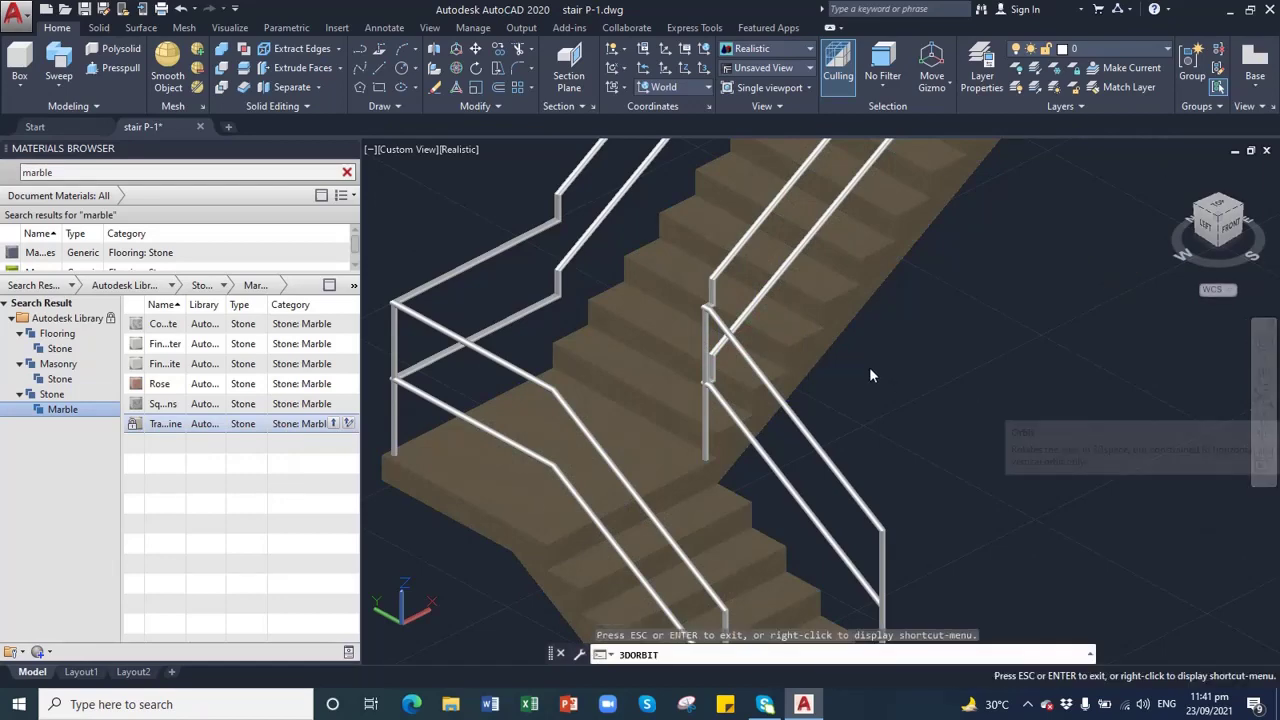
drag(869, 367, 847, 419)
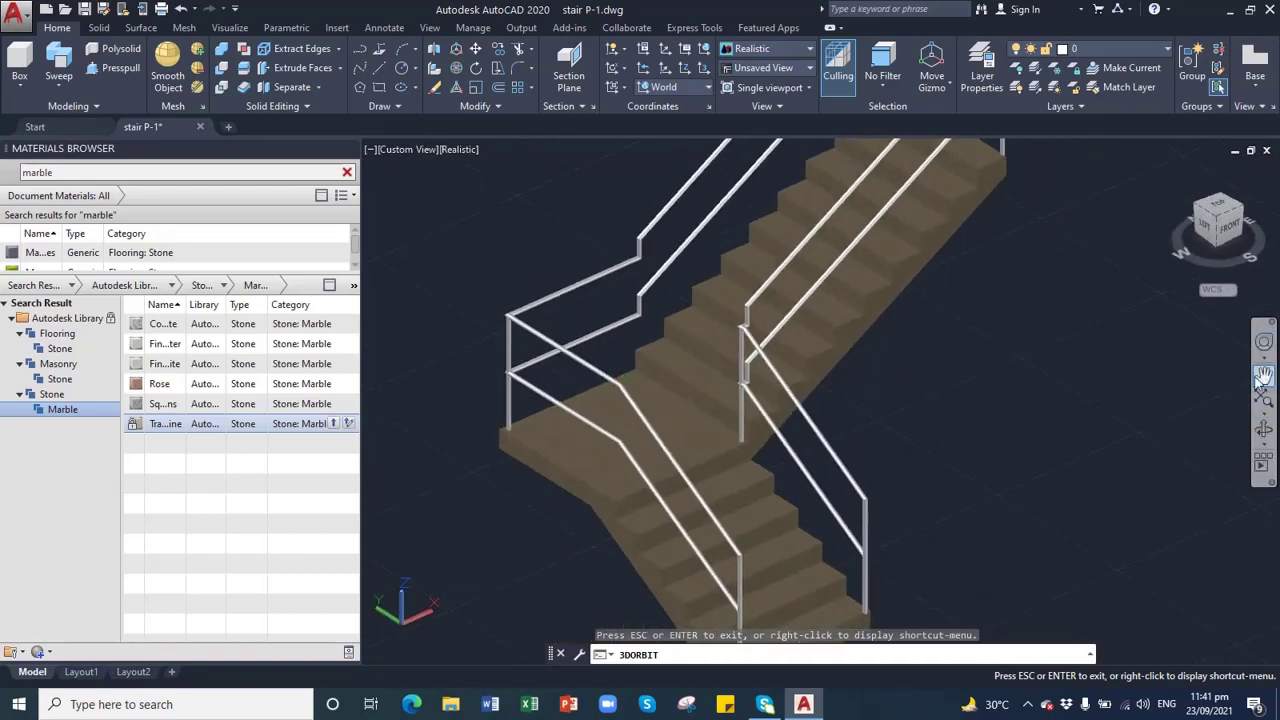
click(1264, 374)
drag(890, 265, 852, 347)
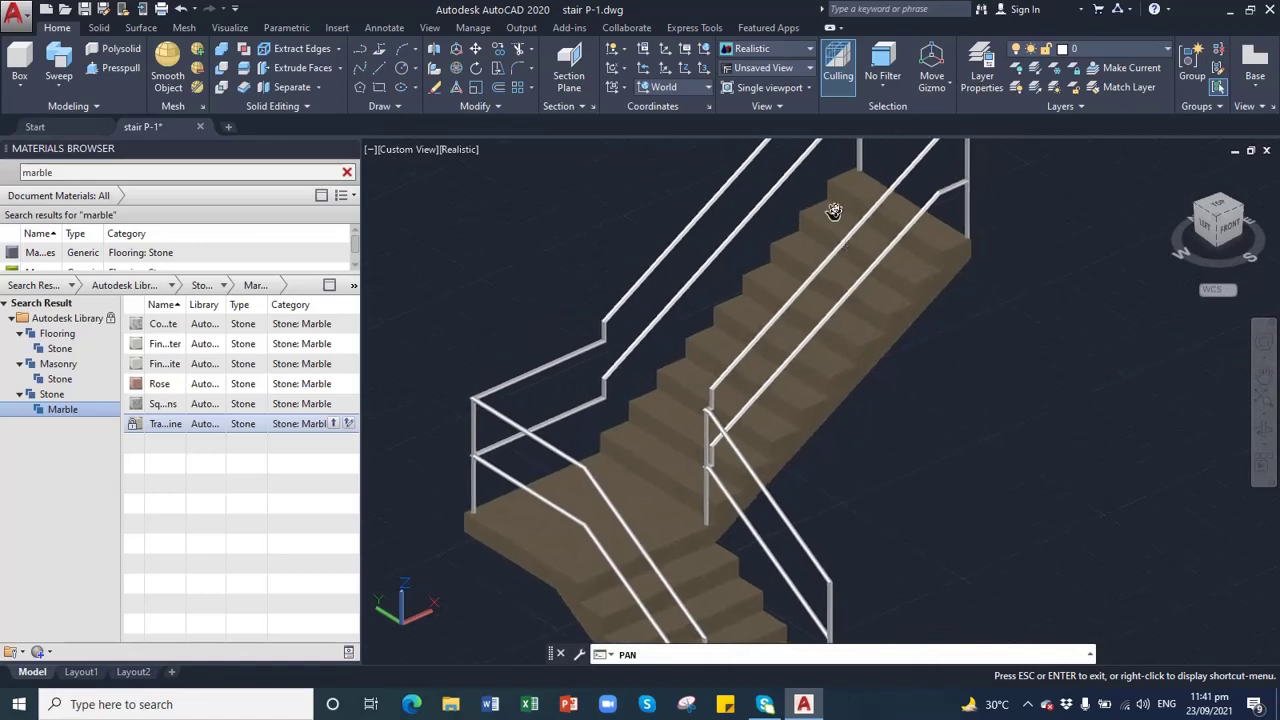
key(Escape)
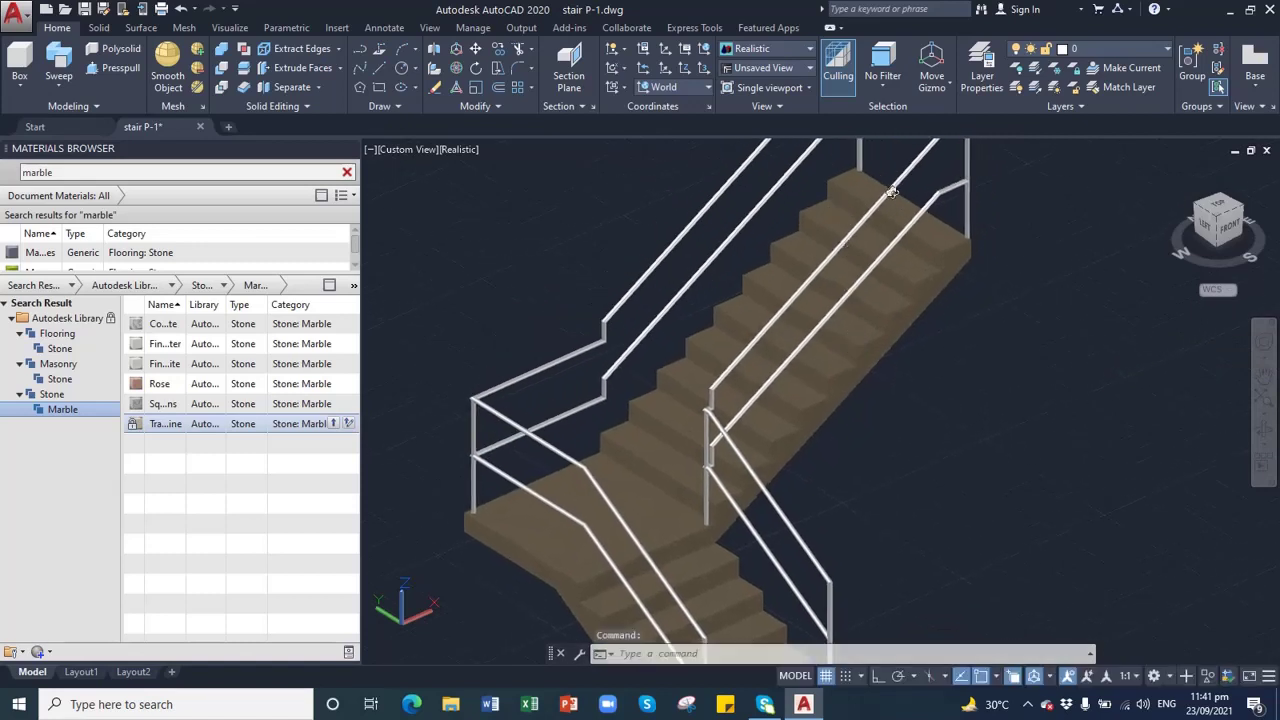
click(704, 208)
click(729, 240)
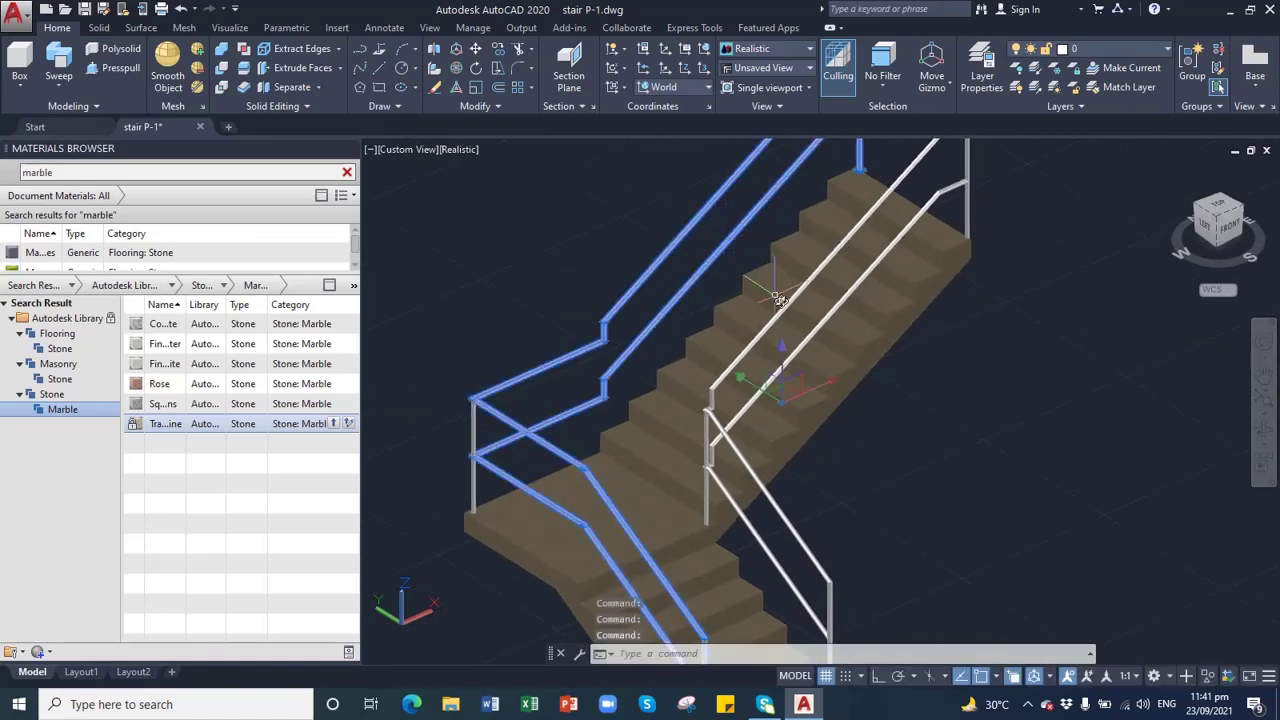
click(790, 300)
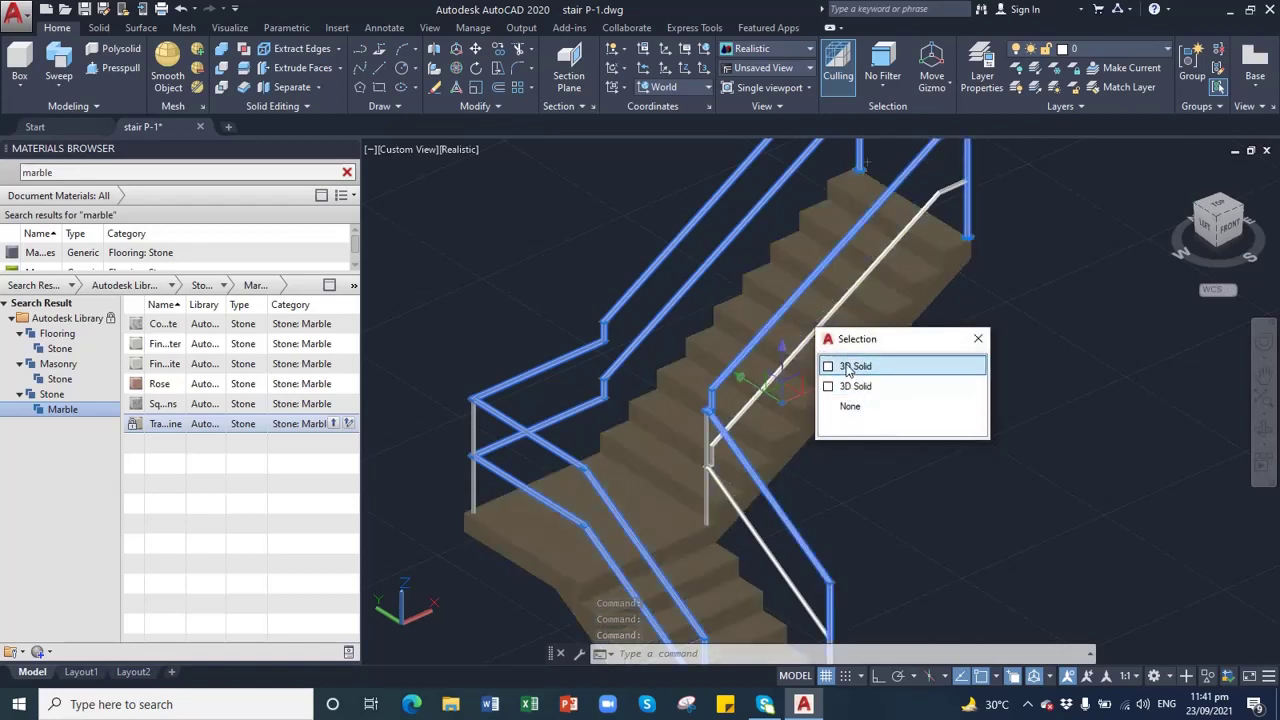
click(848, 367)
click(812, 334)
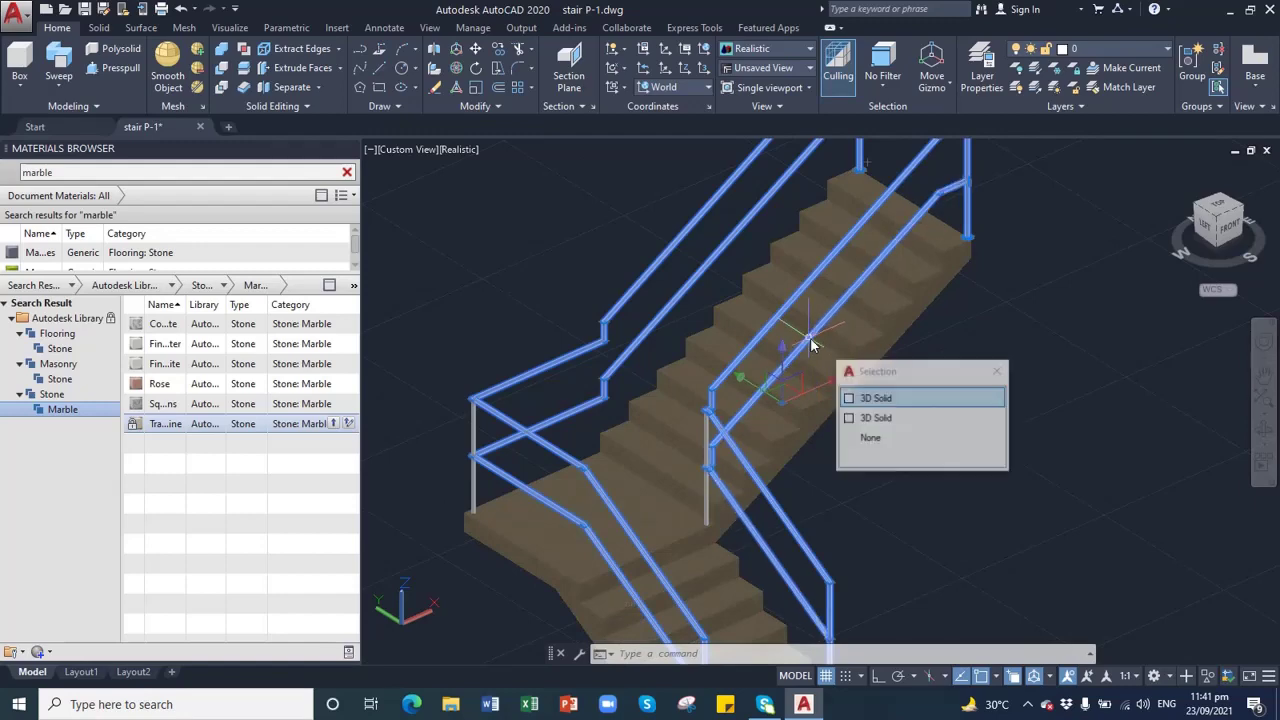
click(712, 433)
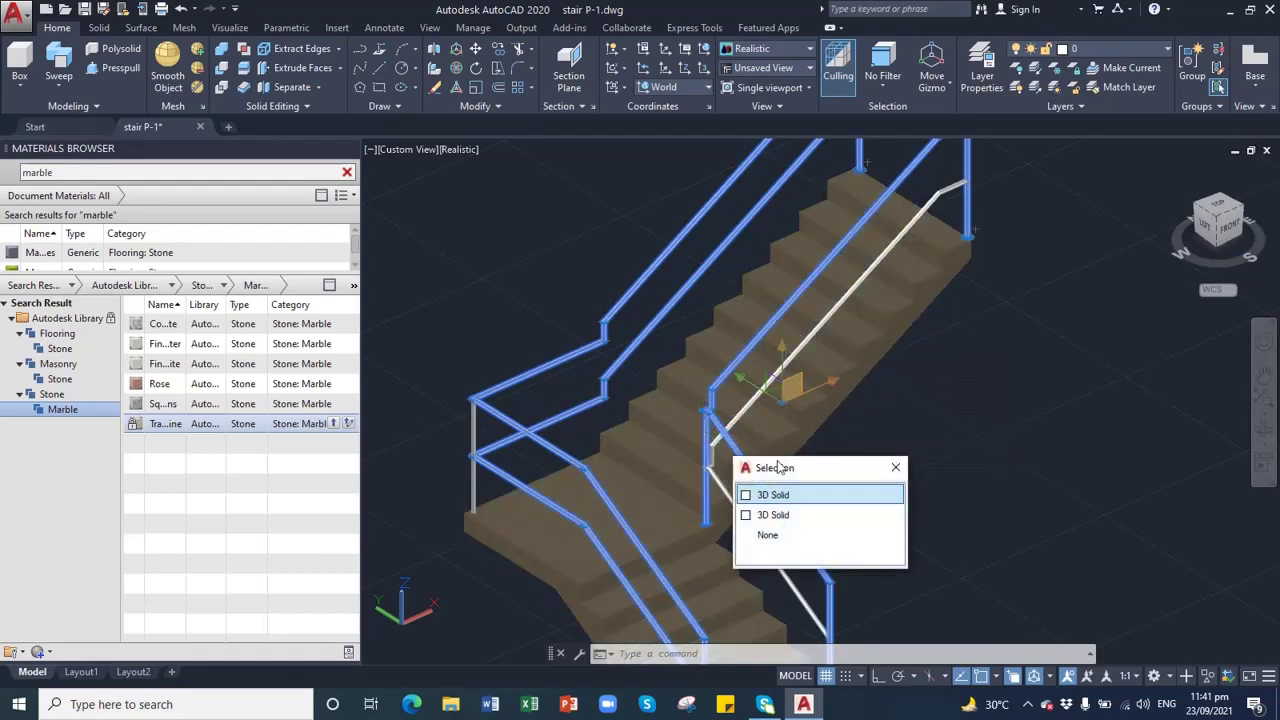
click(828, 326)
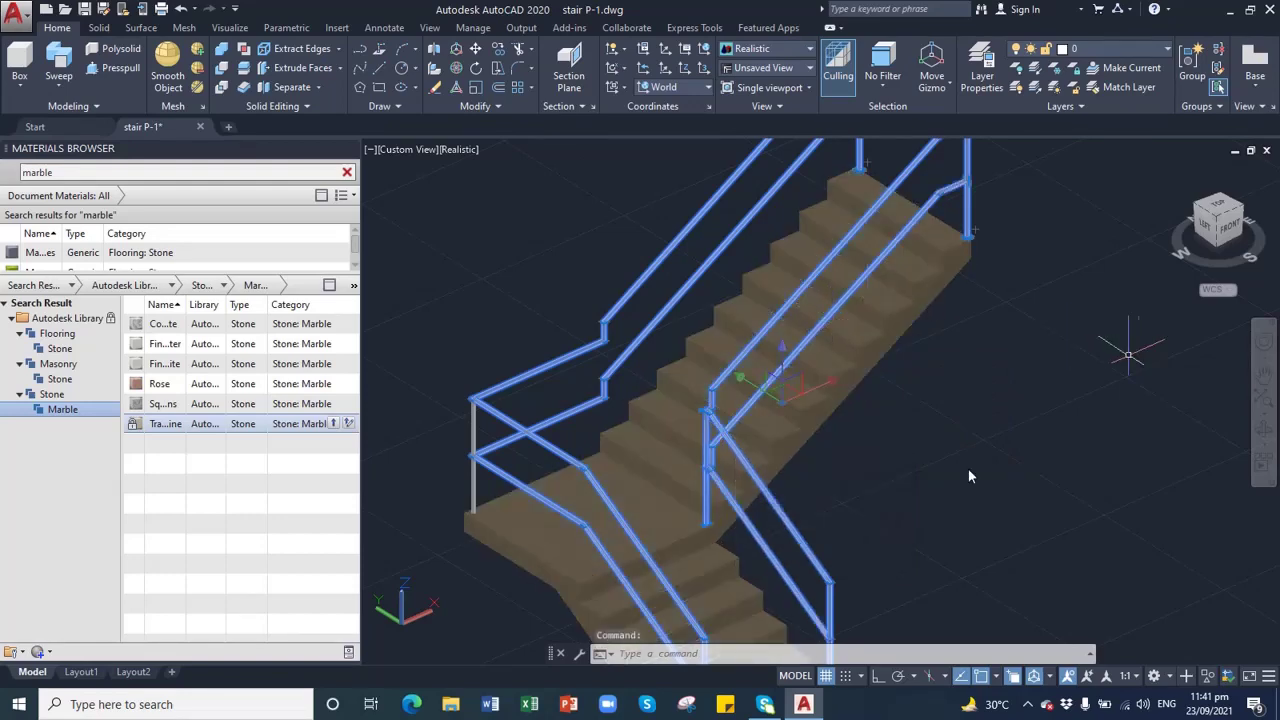
click(474, 426)
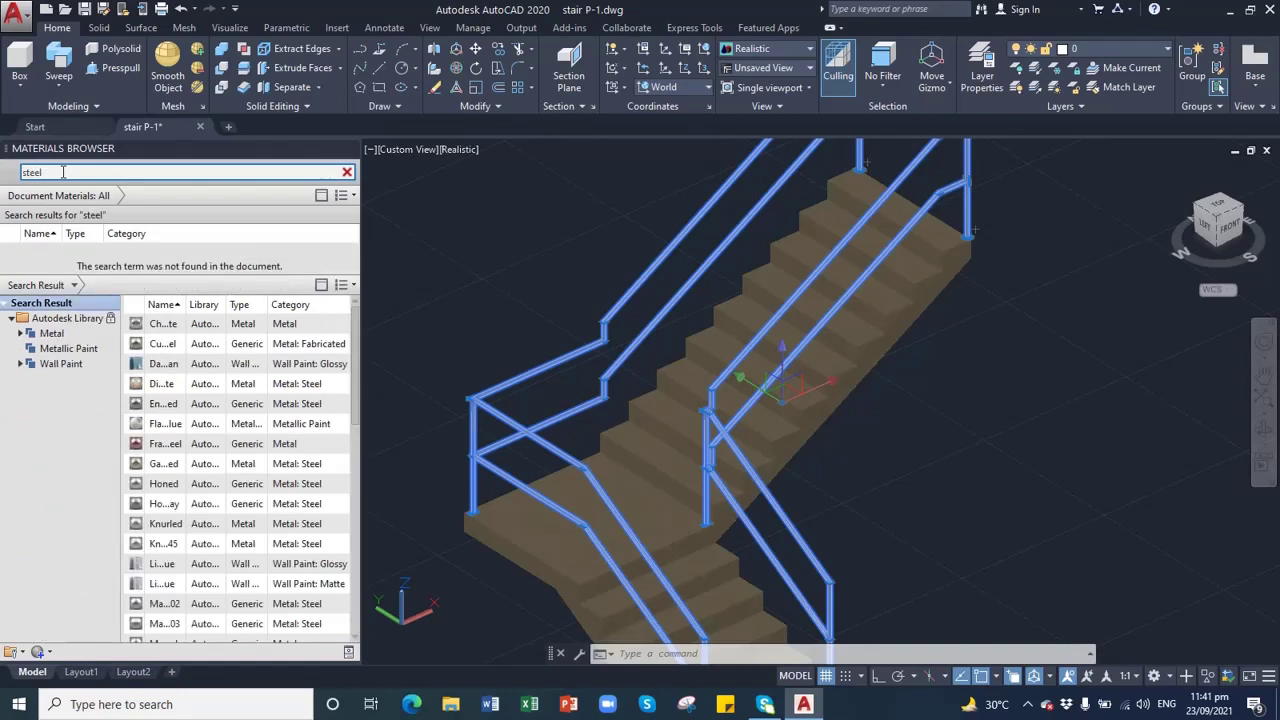
- Search the materials for "steel" and assign the "Ch...te" material from the Metal category to the selected railings and posts
right_click(154, 330)
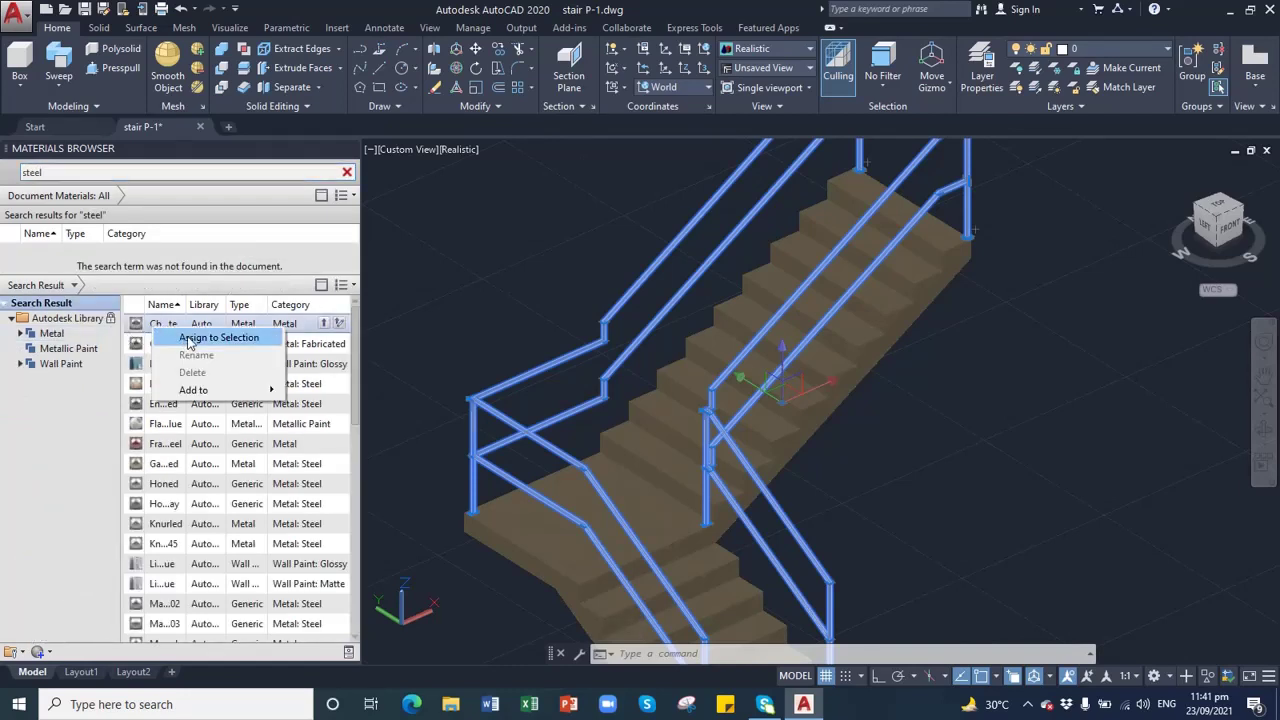
click(189, 340)
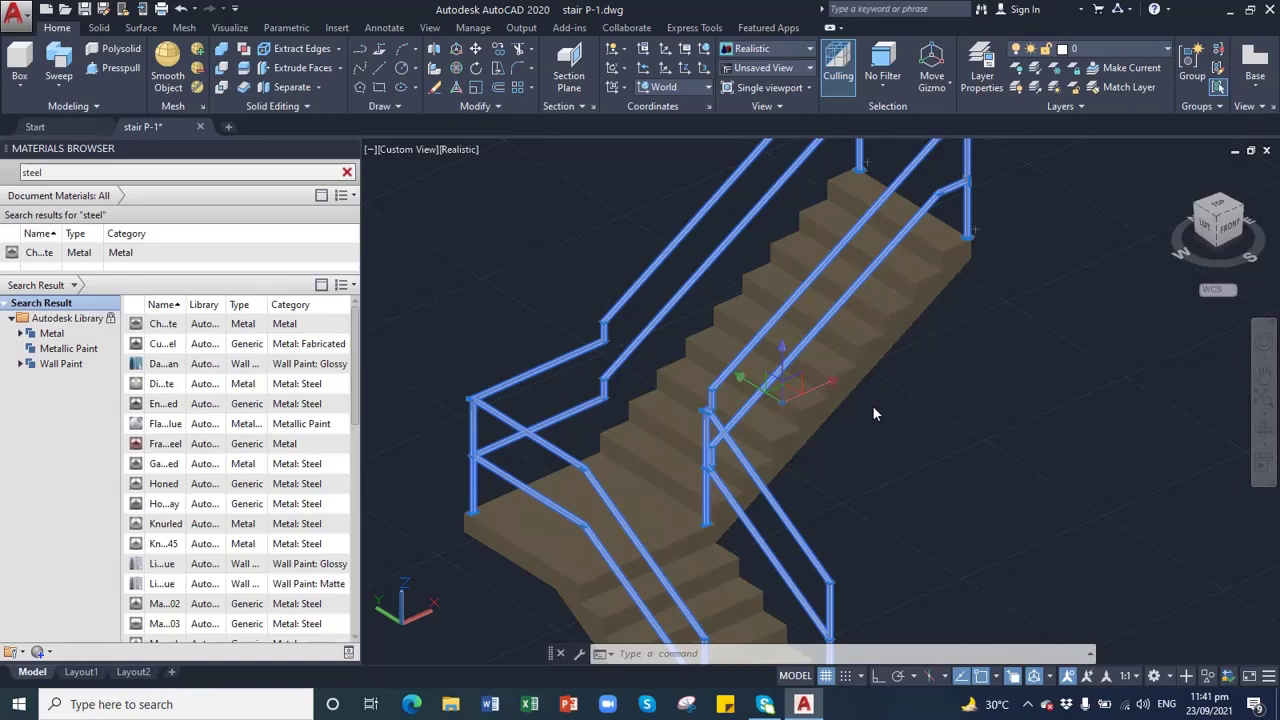
key(Escape)
key(Escape)
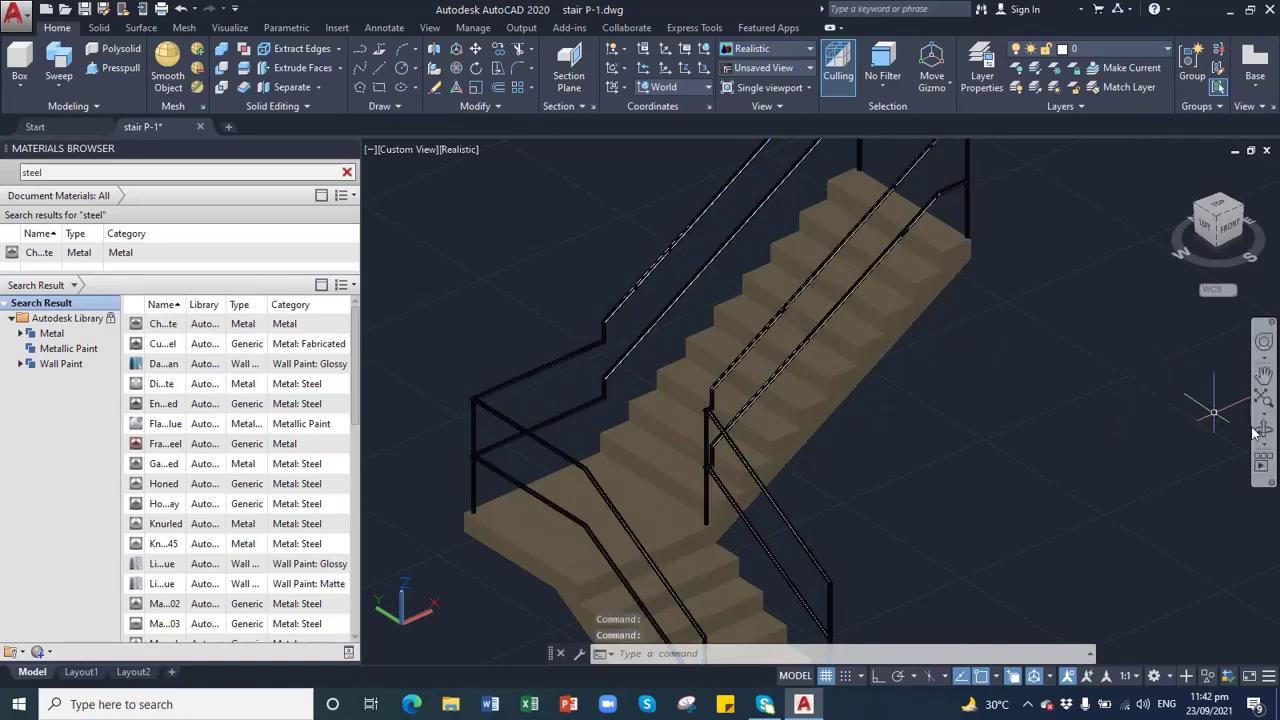
click(1264, 430)
scroll(926, 363, down, 4)
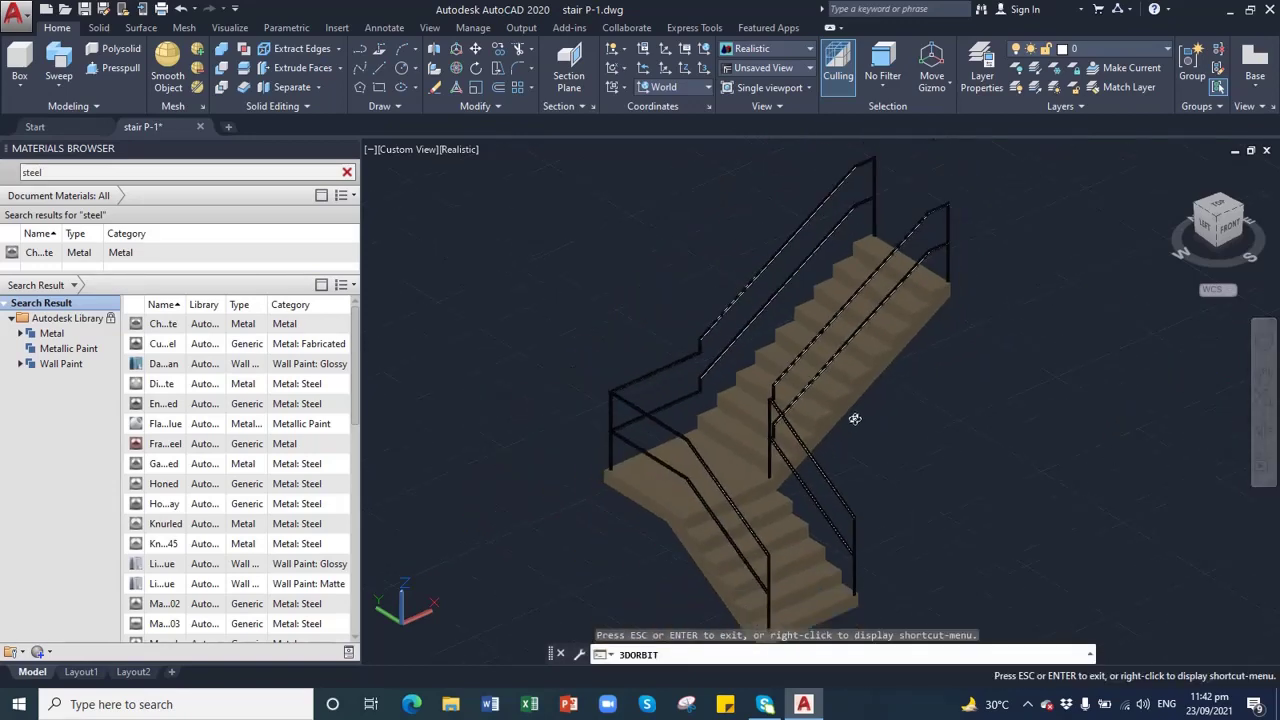
- Select the stair solid and assign it the "Li...ue" material from Wall Paint: Matte in the Autodesk Library
drag(855, 418, 809, 419)
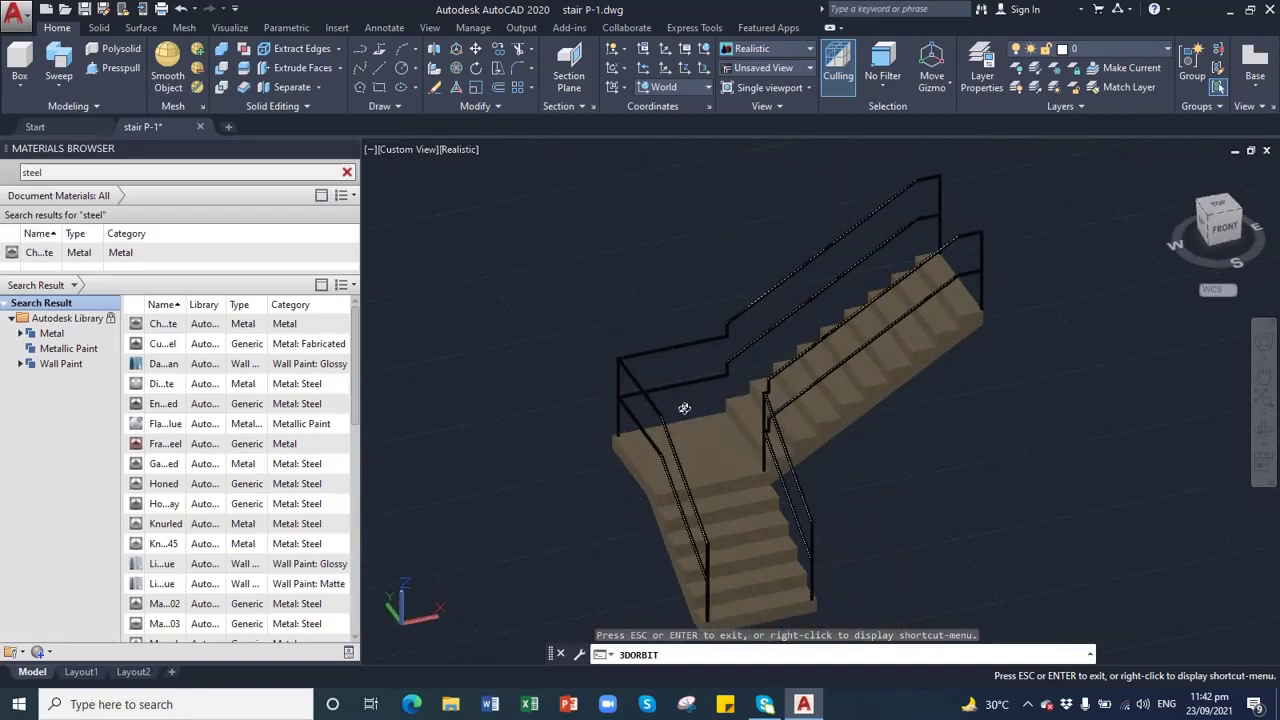
key(Escape)
click(724, 438)
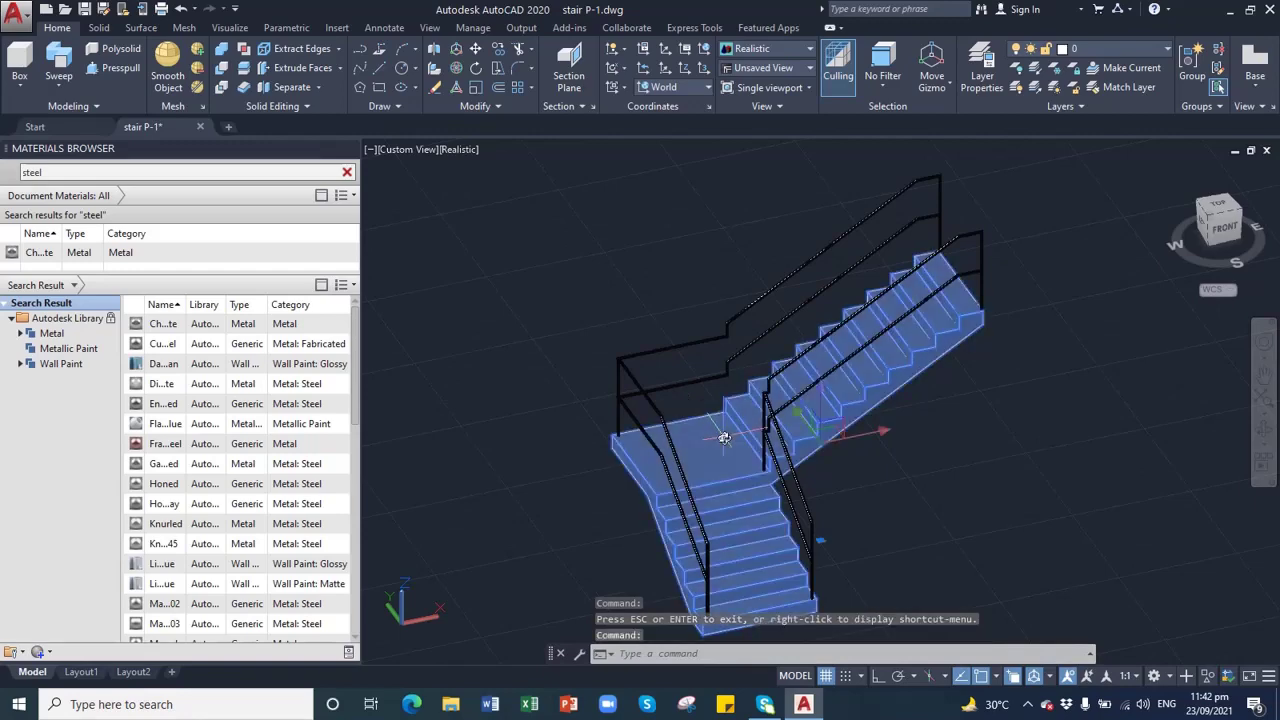
click(20, 364)
click(58, 394)
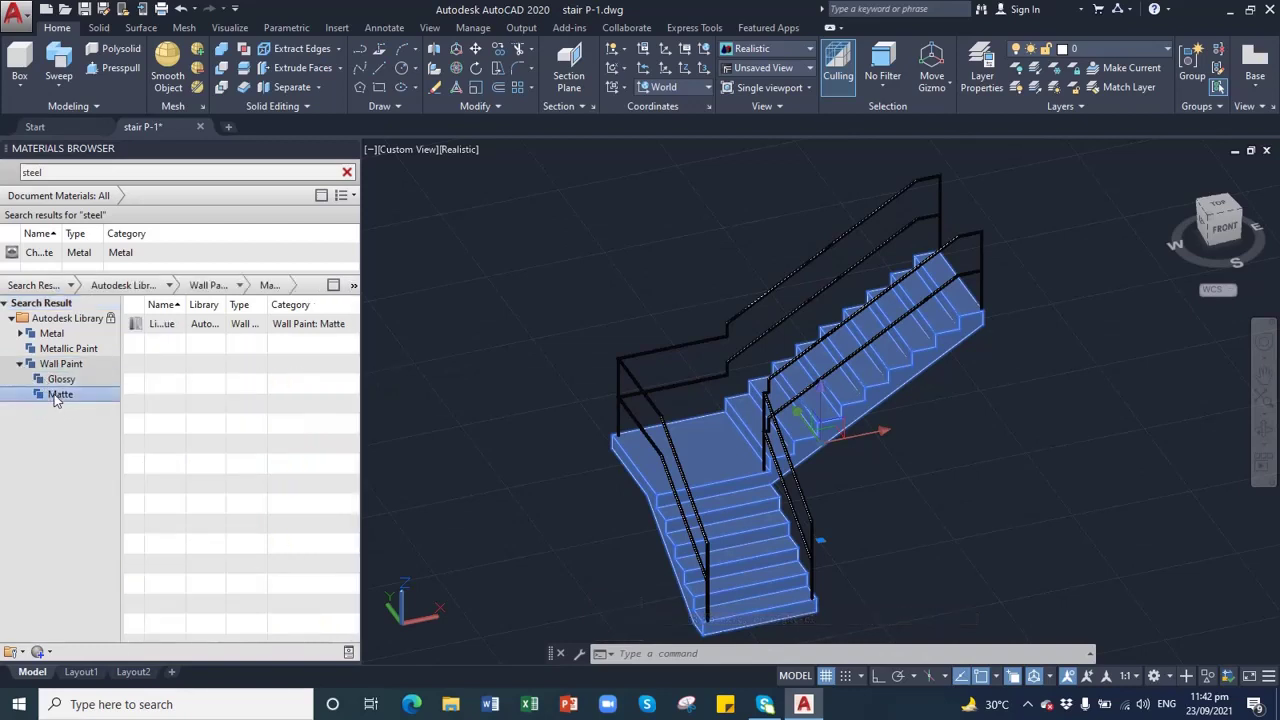
right_click(160, 324)
click(171, 340)
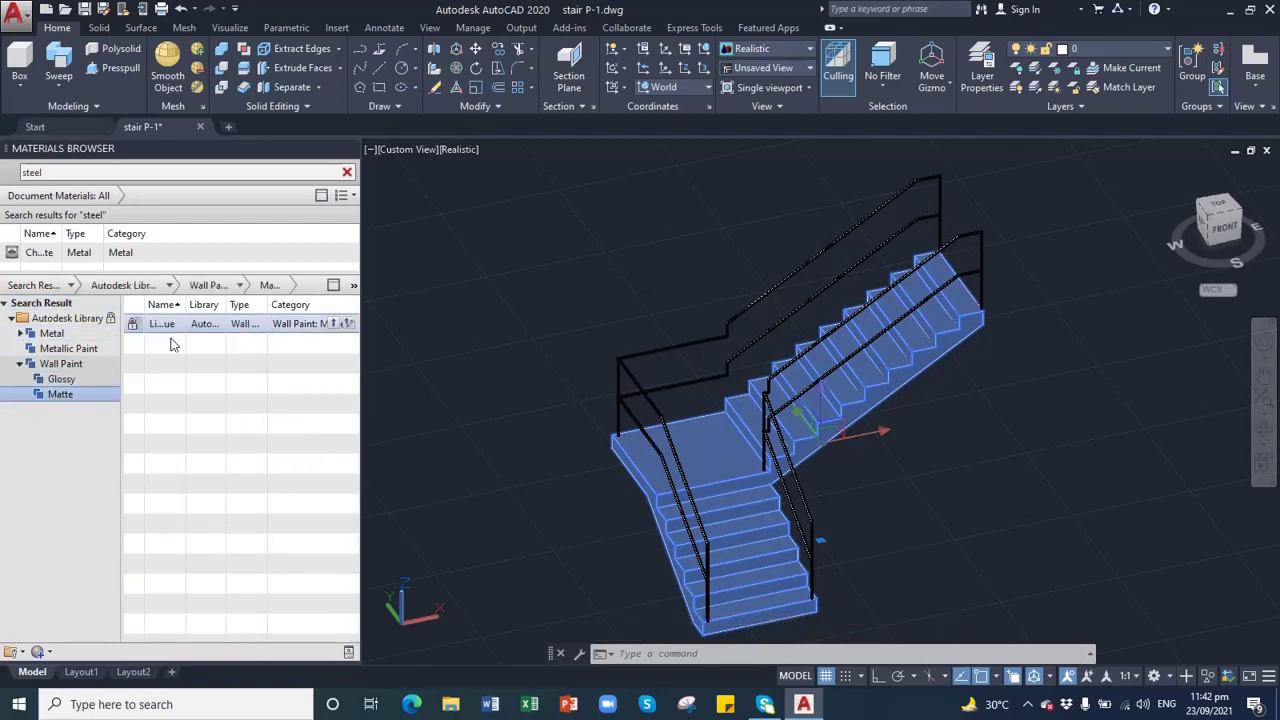
key(Escape)
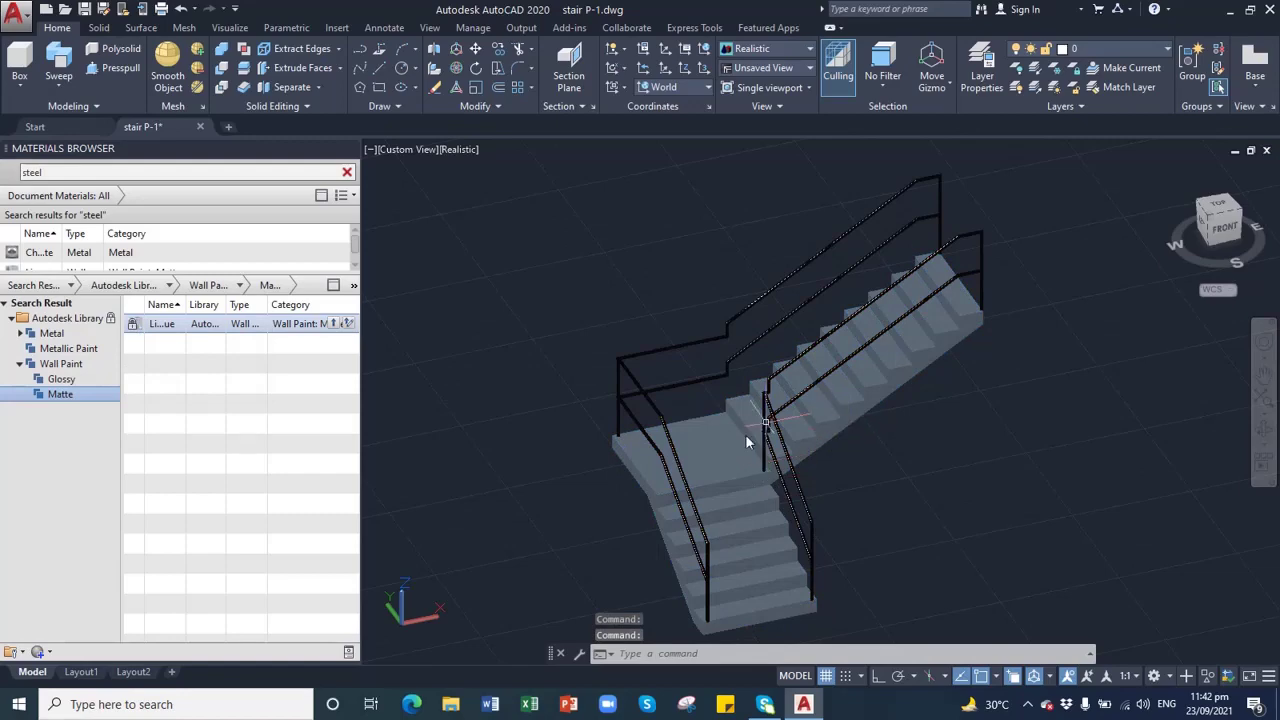
click(820, 433)
click(1262, 430)
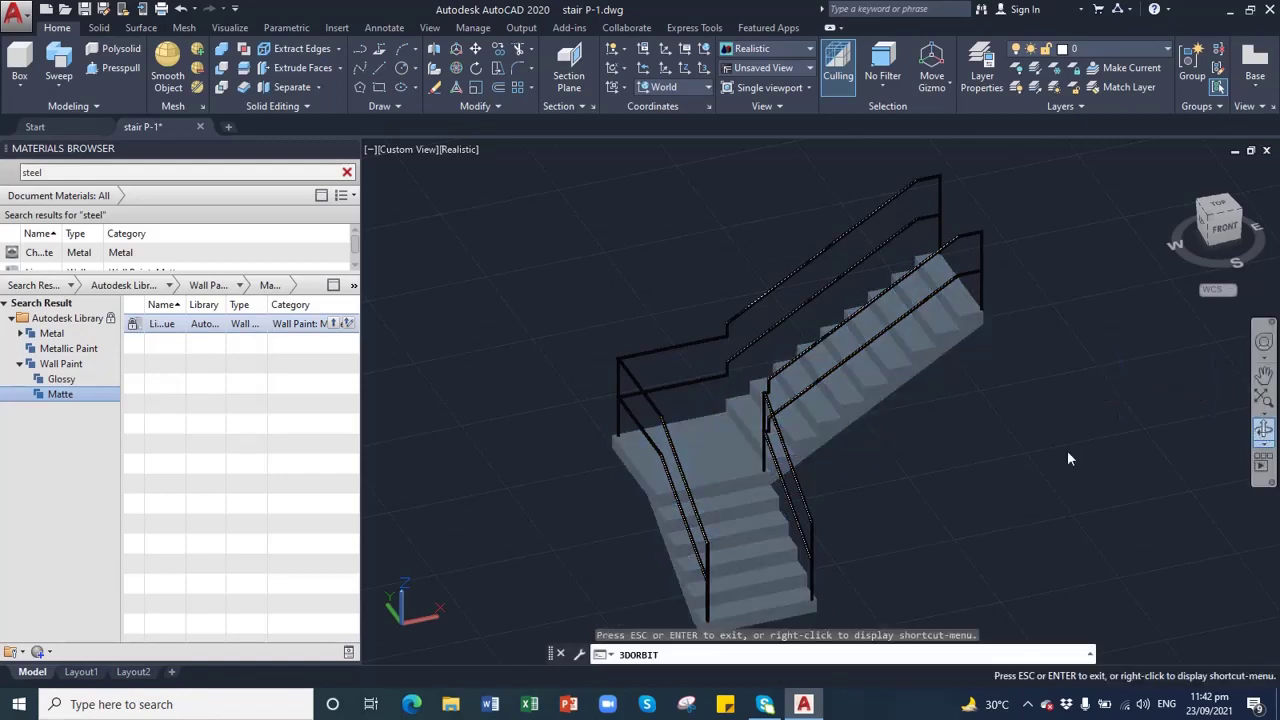
mouse_move(851, 463)
mouse_down()
mouse_move(980, 447)
mouse_move(816, 437)
mouse_move(868, 451)
mouse_up()
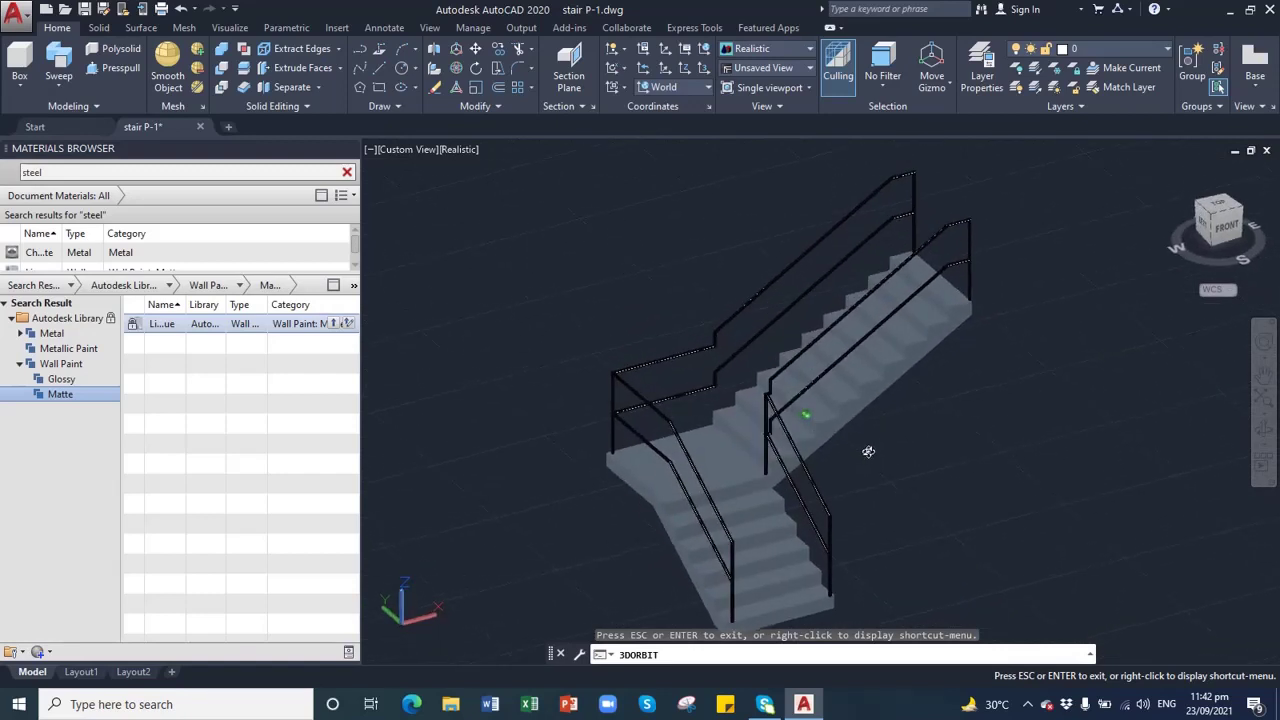